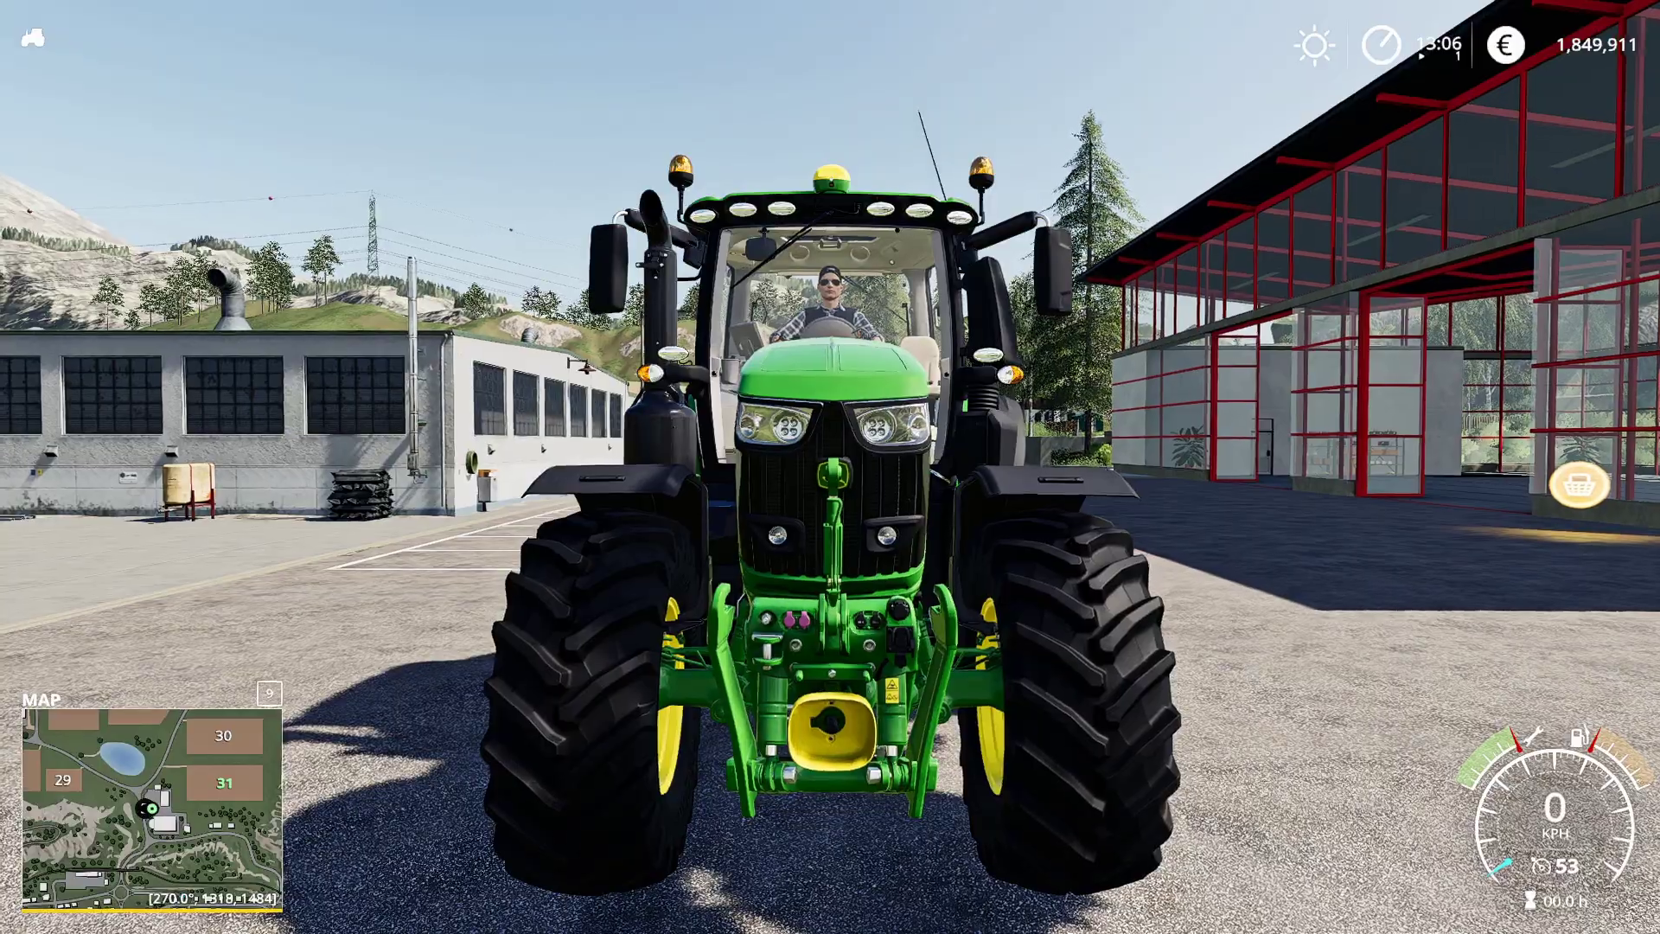
Inspect the tractor in-game on foot and toggle its headlights on and off
key(e)
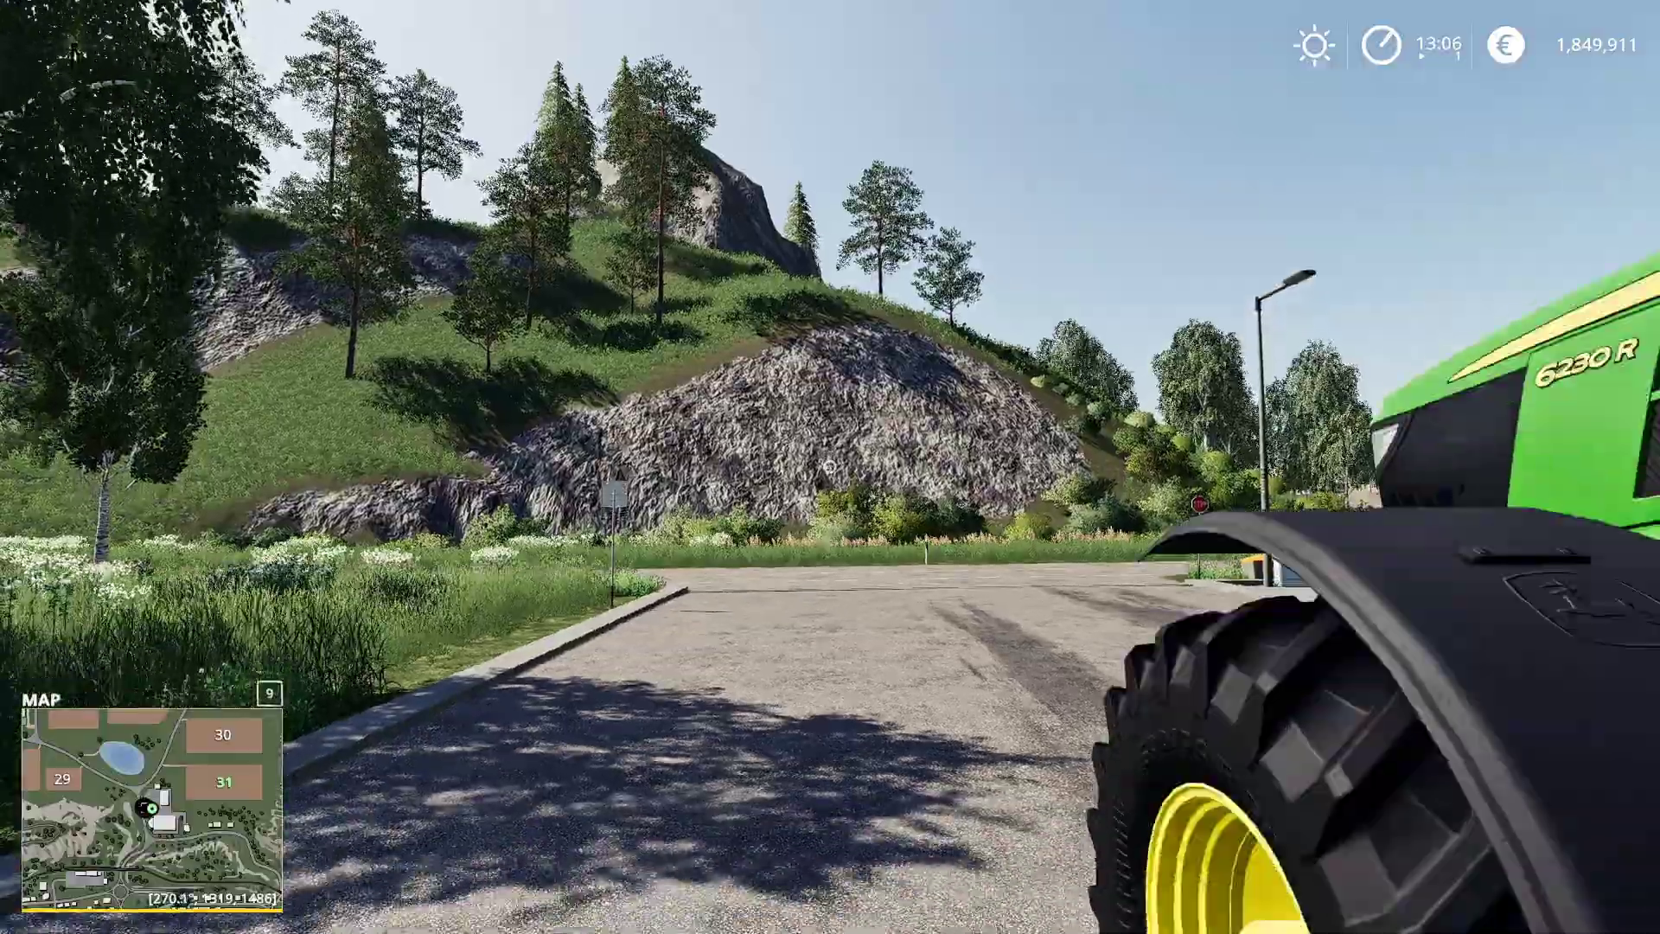
key(w)
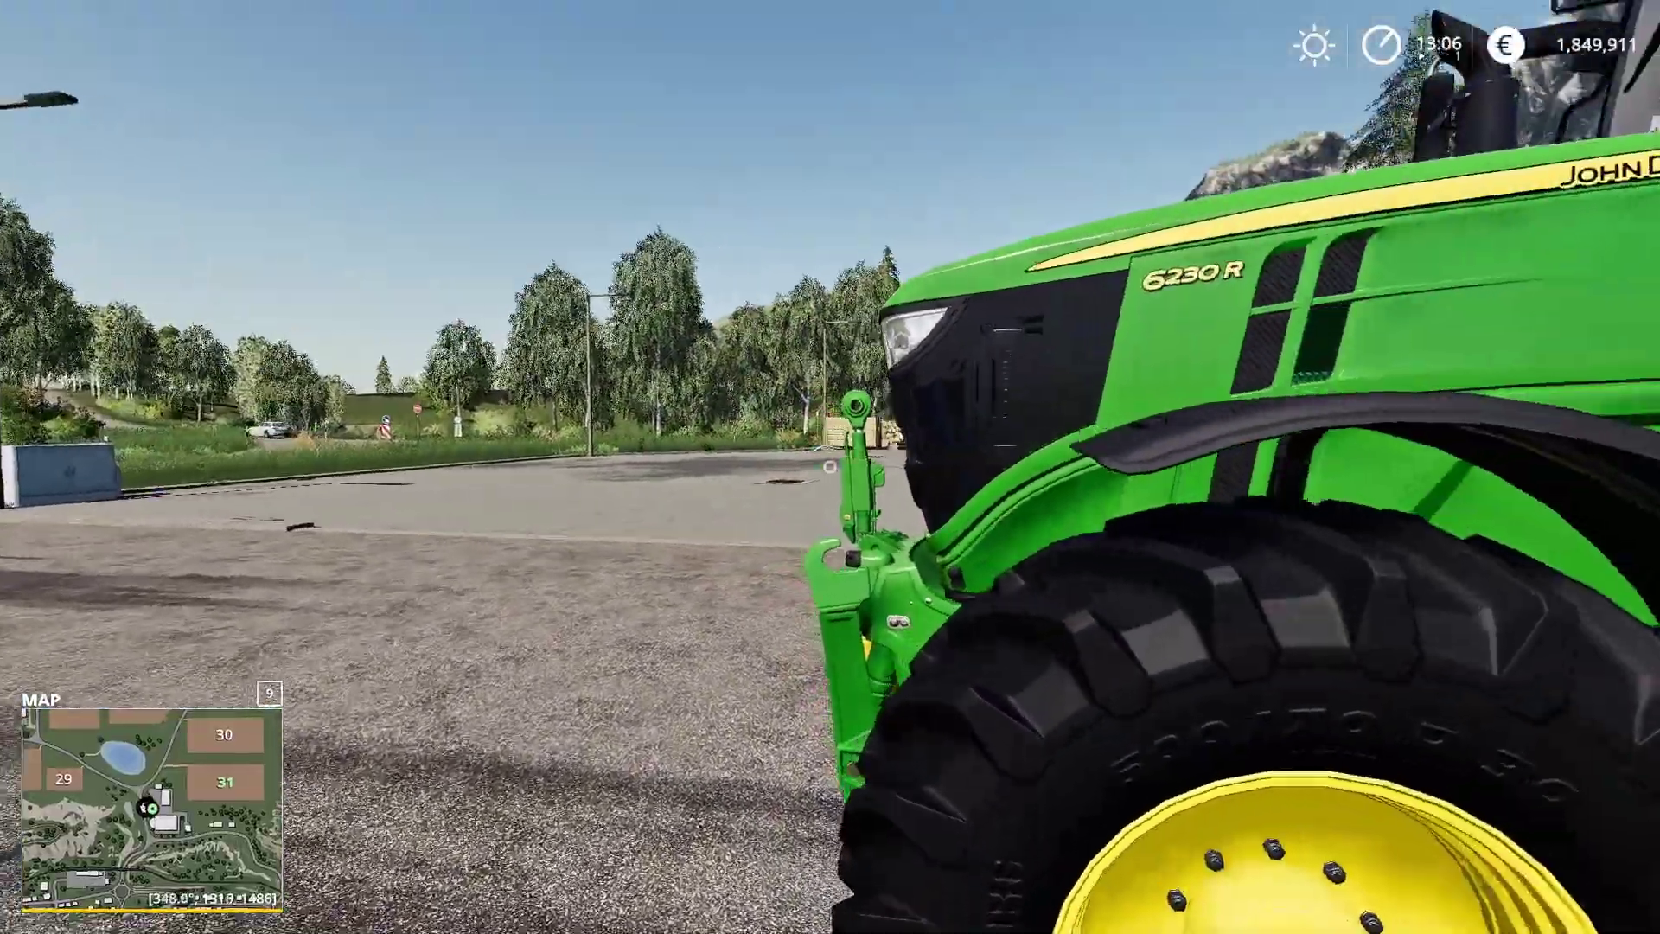
key(s)
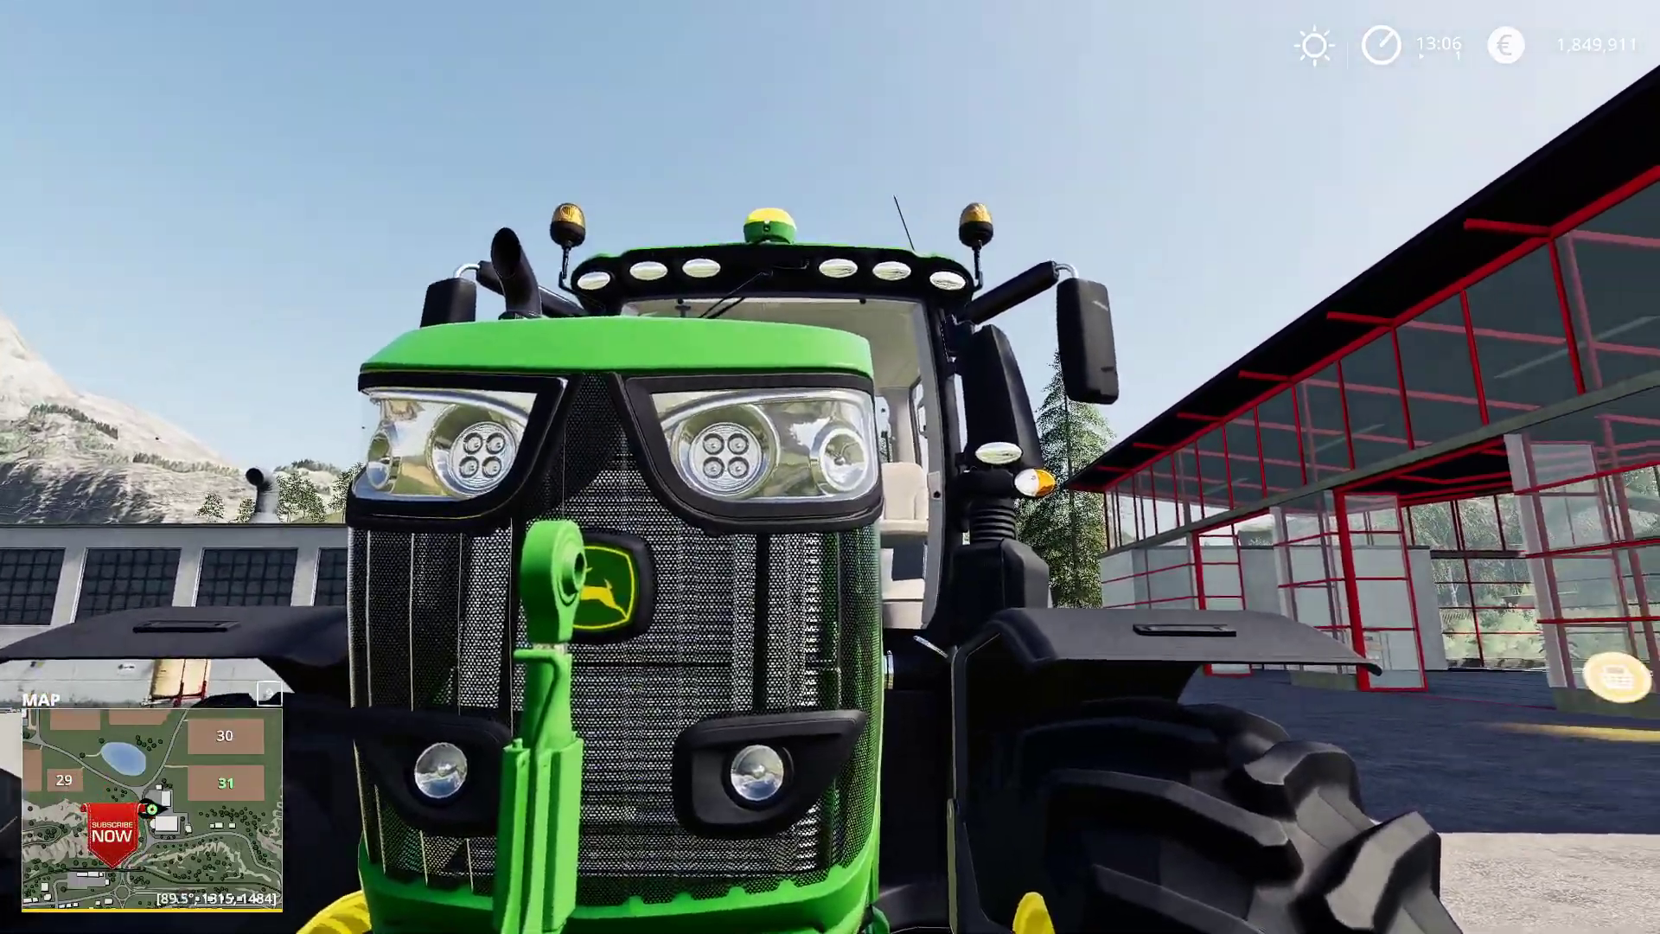
key(e)
key(l)
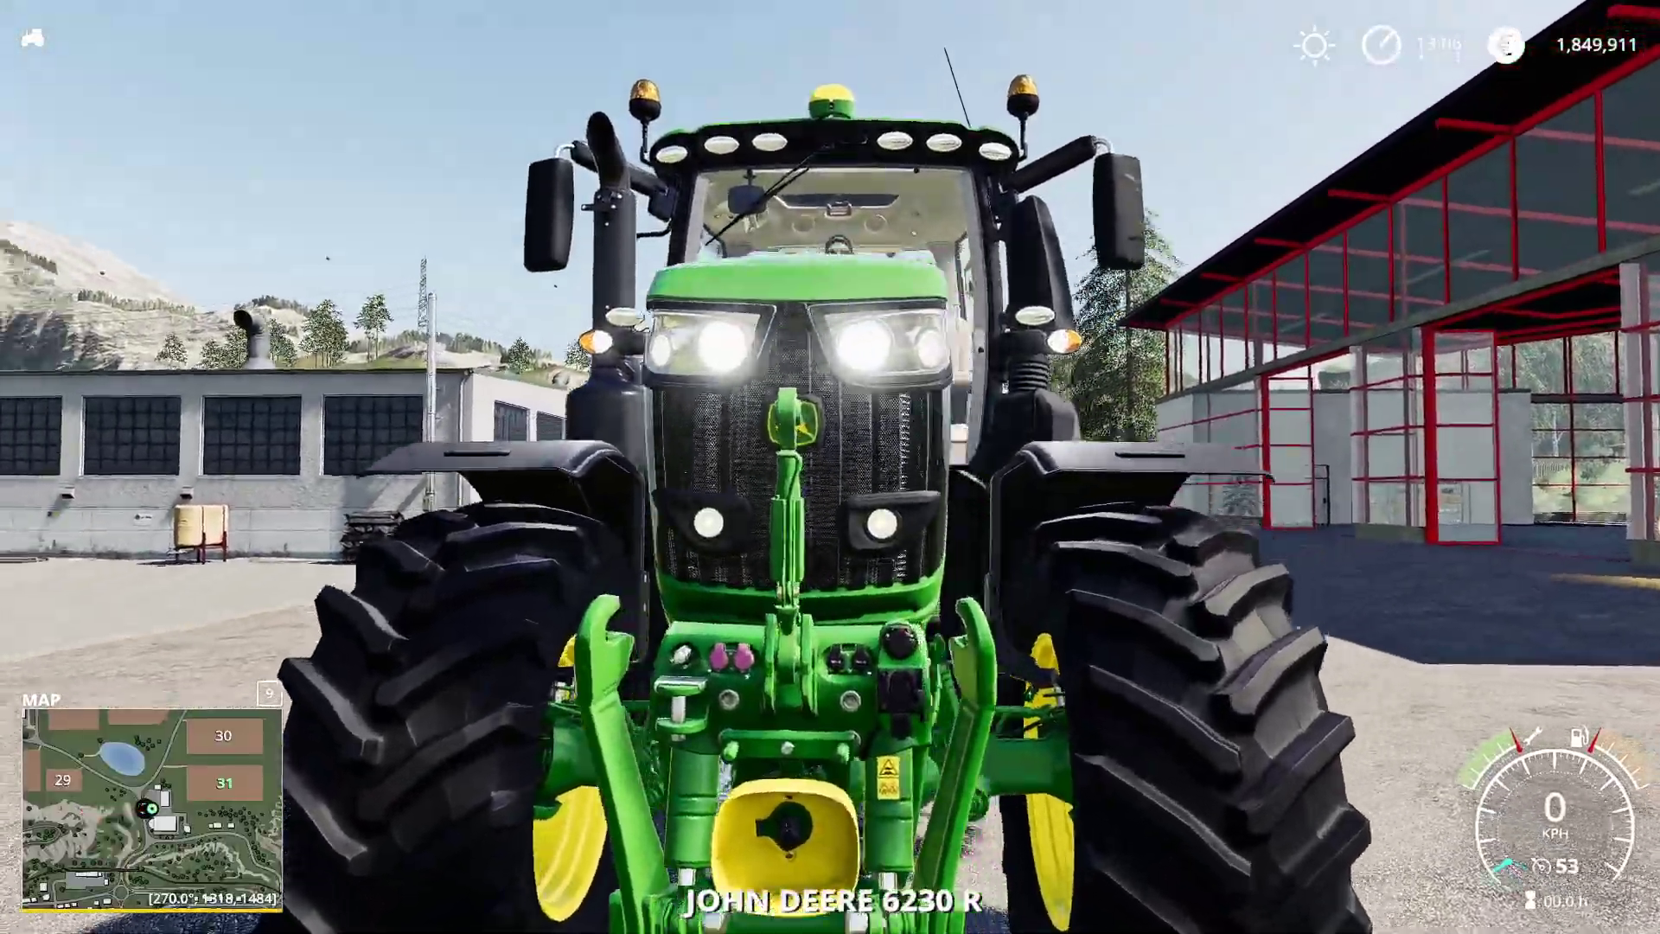
key(l)
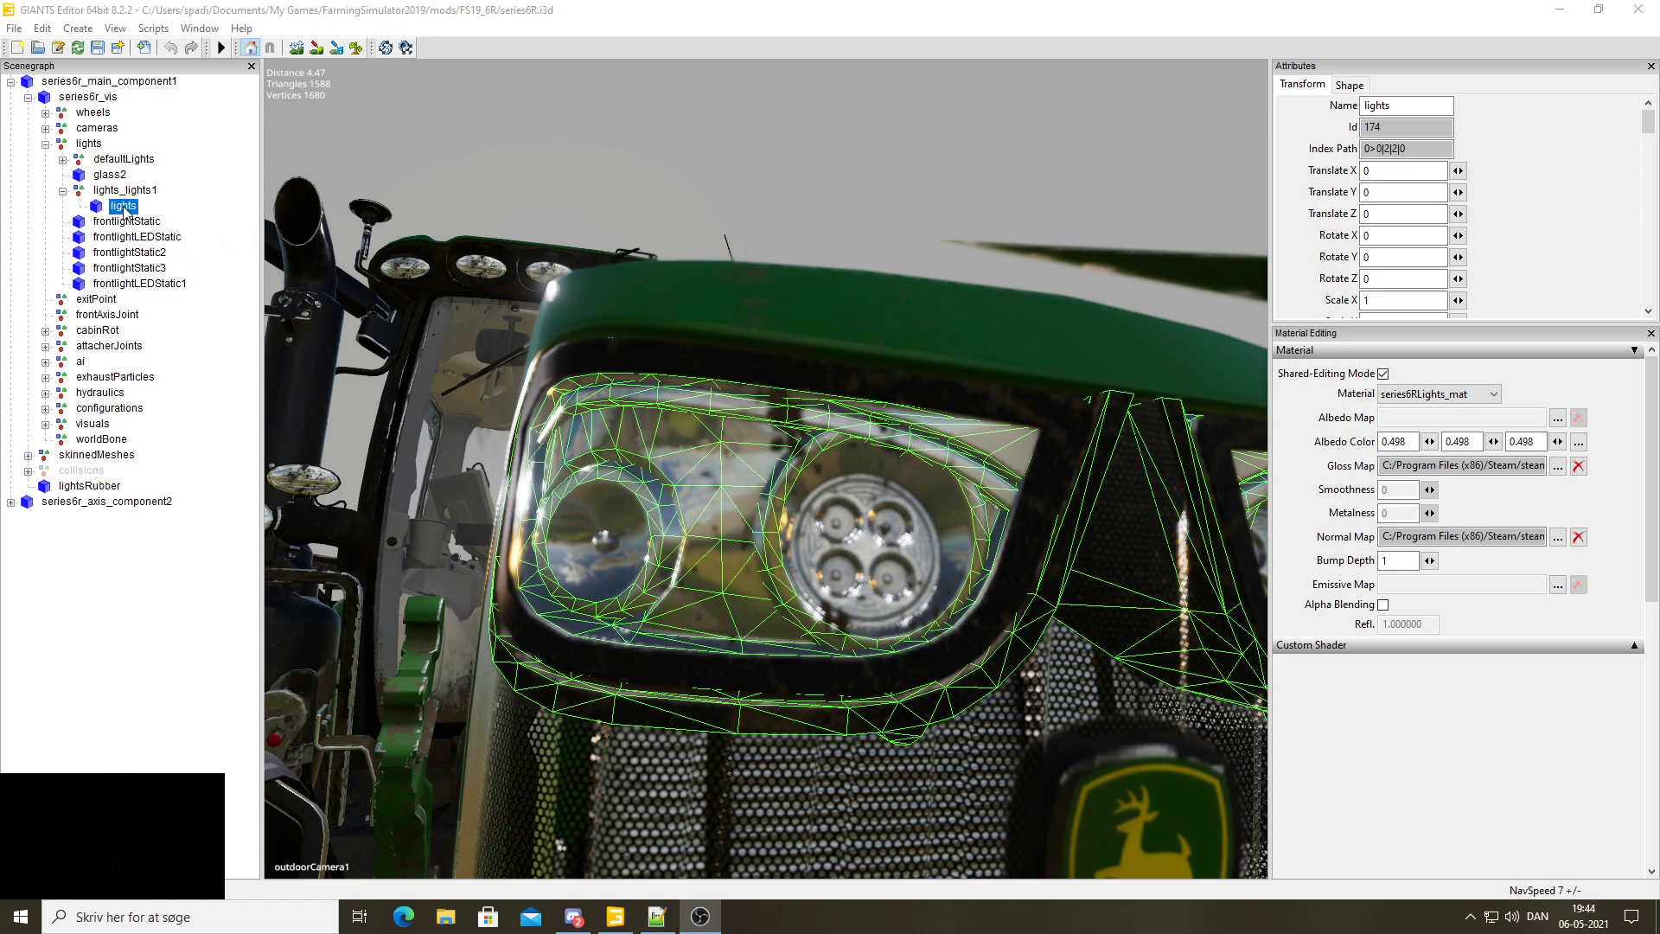
Select the lights mesh under lights_lights1 in the Scenegraph and open the File menu
key(f)
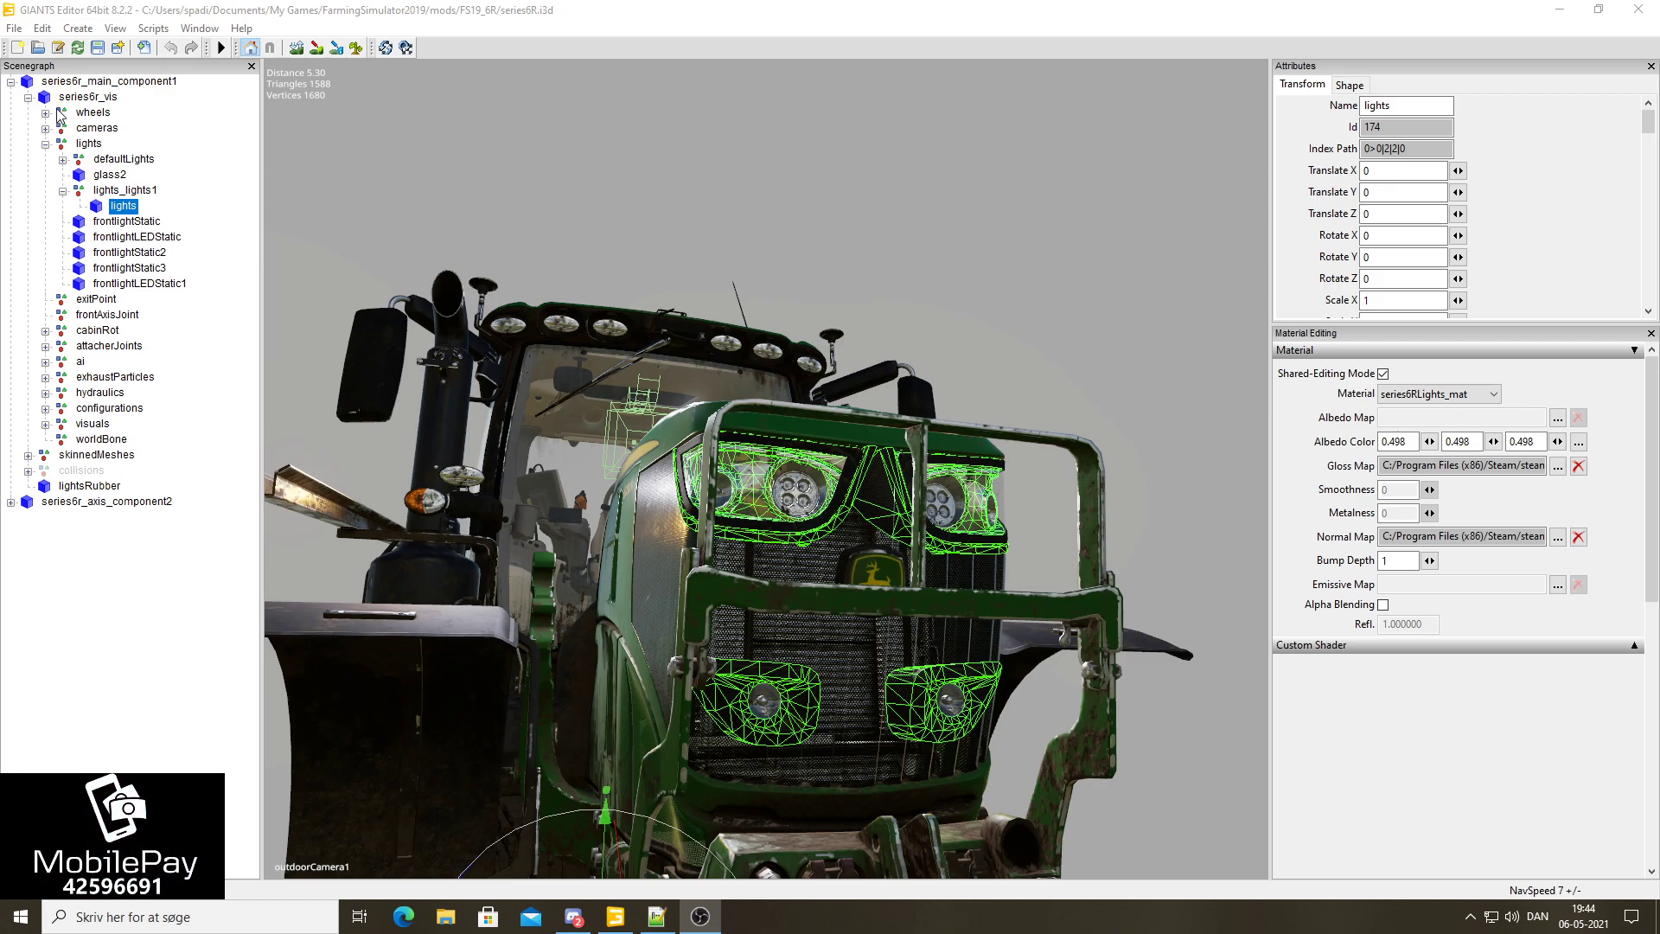
click(79, 97)
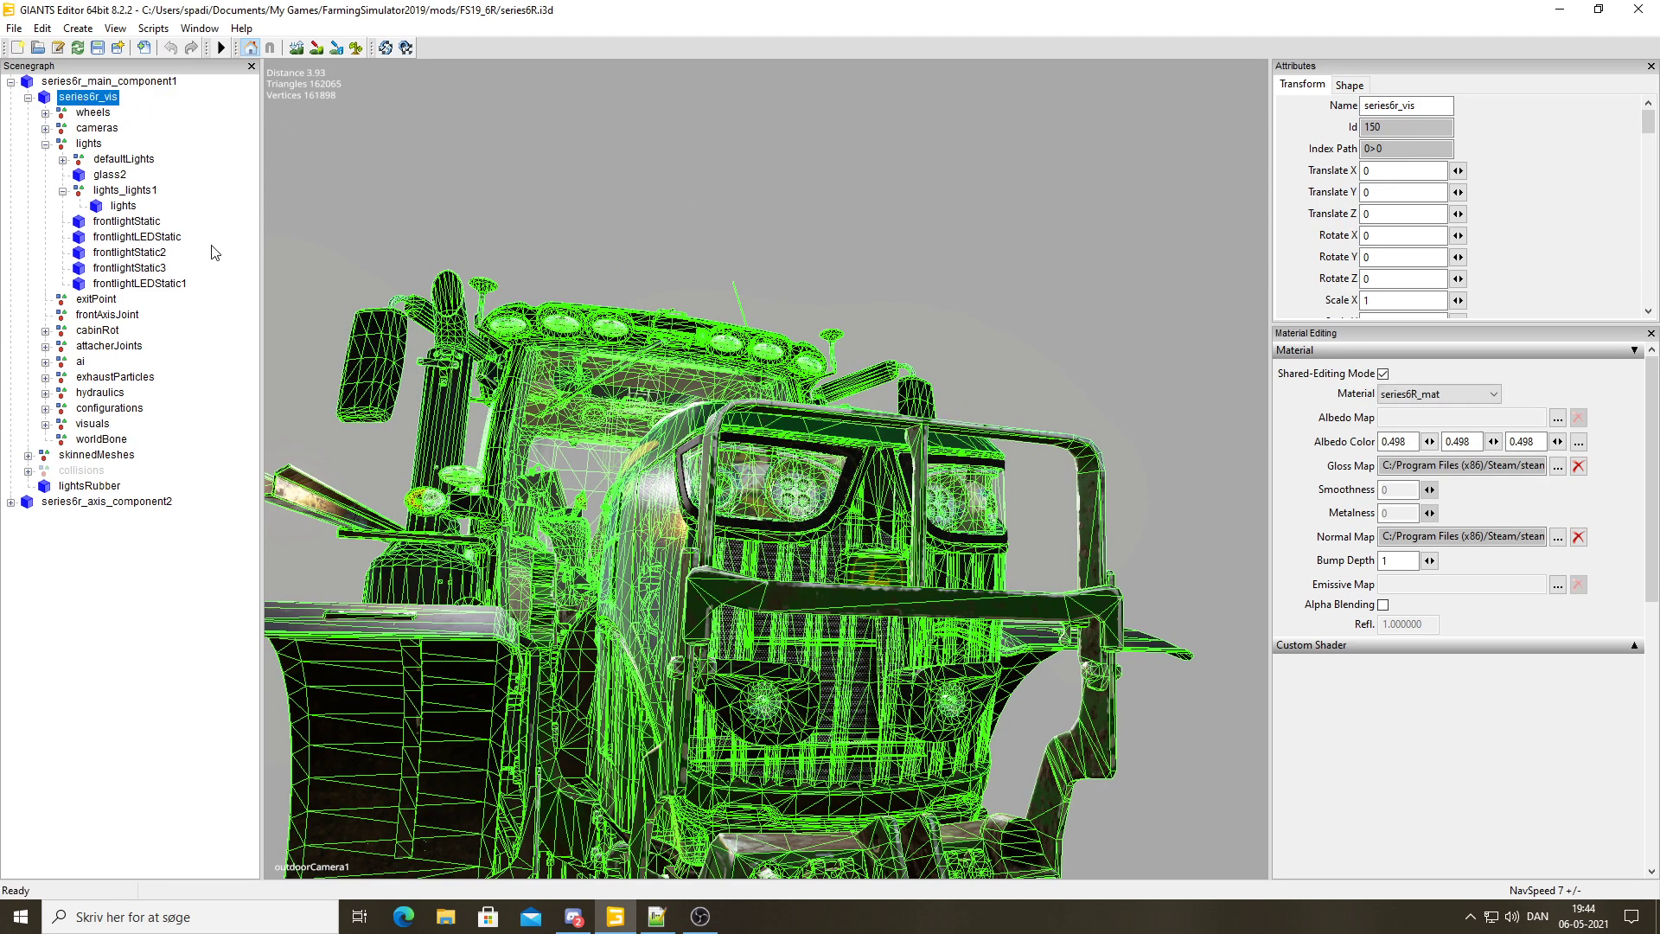
key(Escape)
click(123, 206)
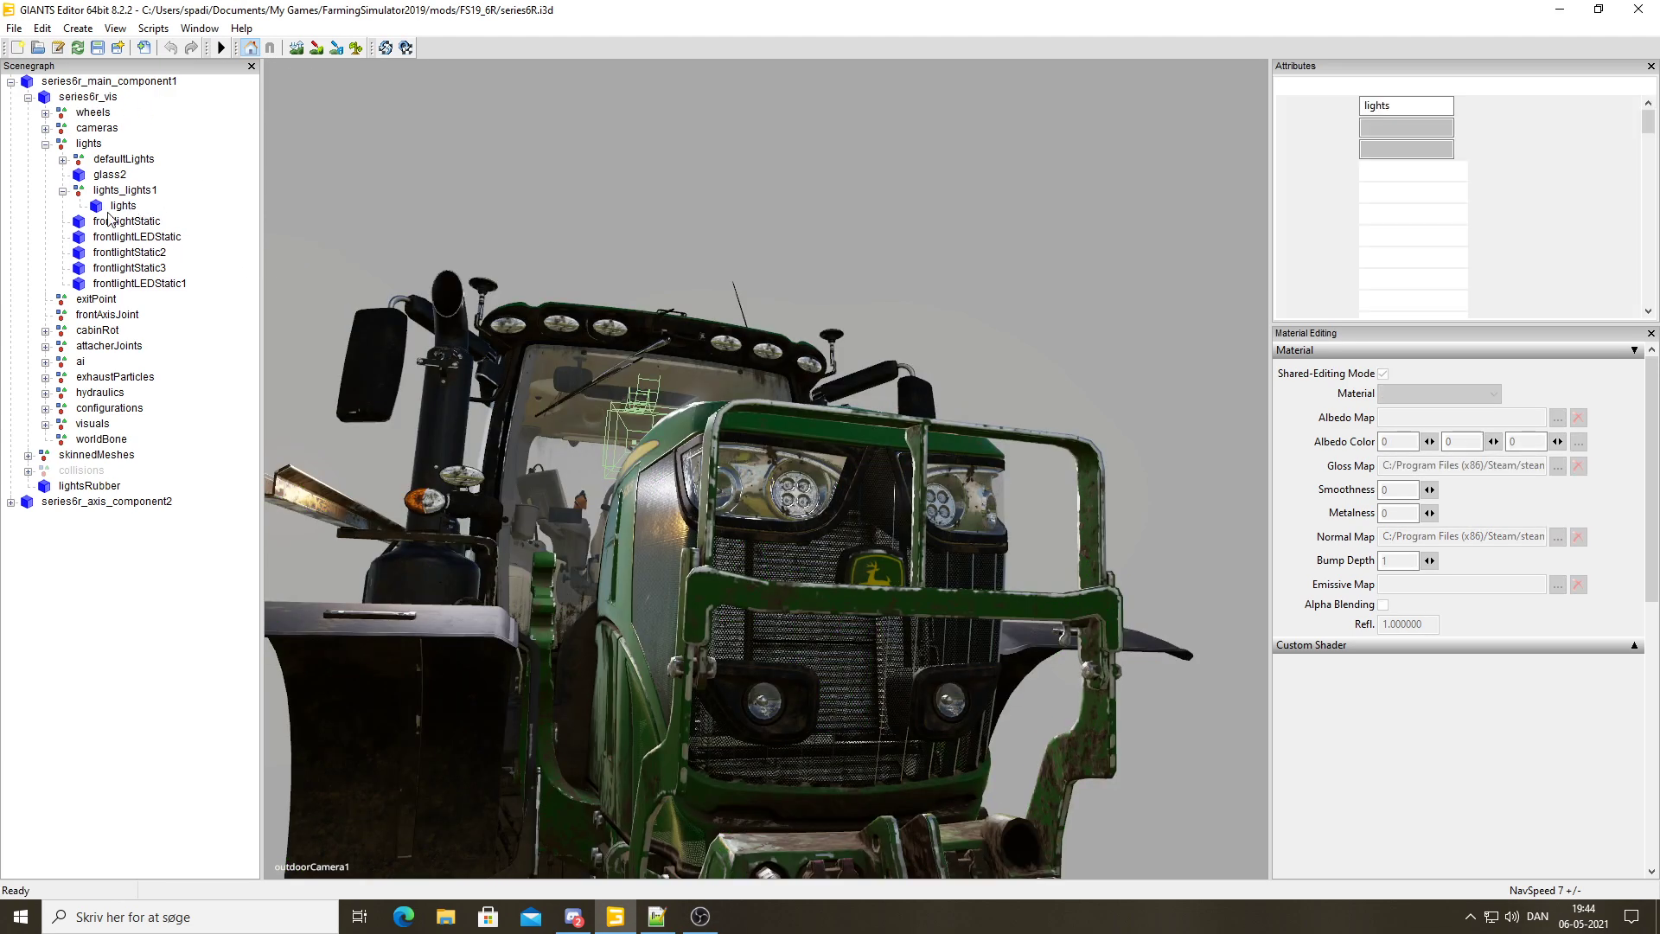
scroll(760, 481, up, 2)
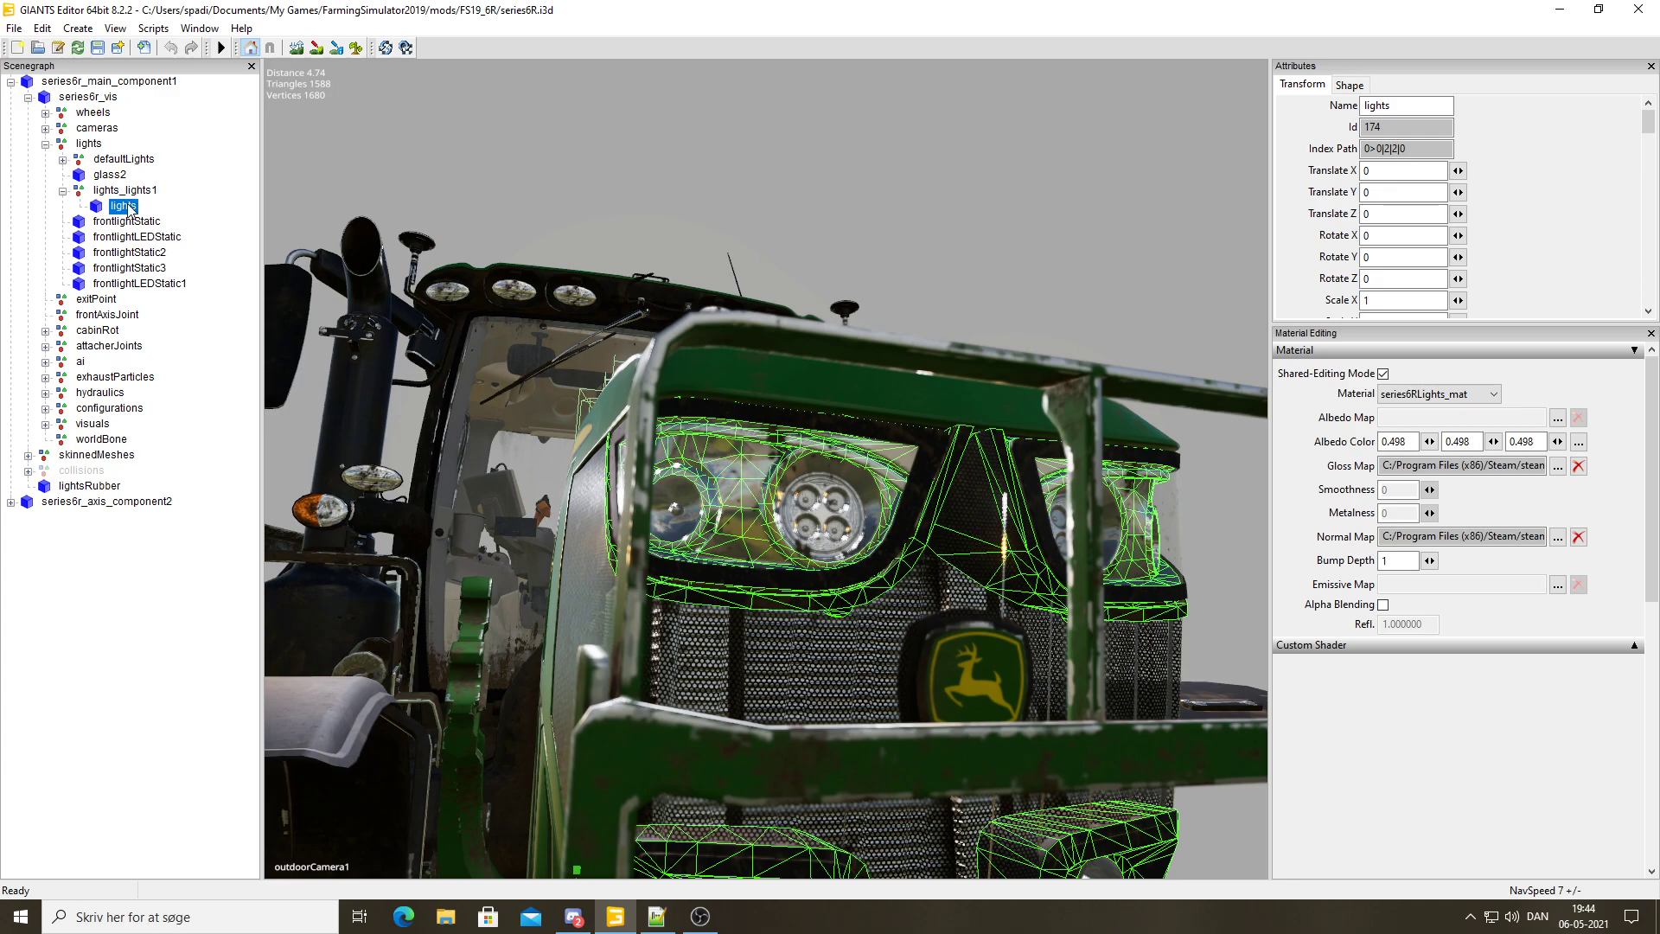
click(16, 29)
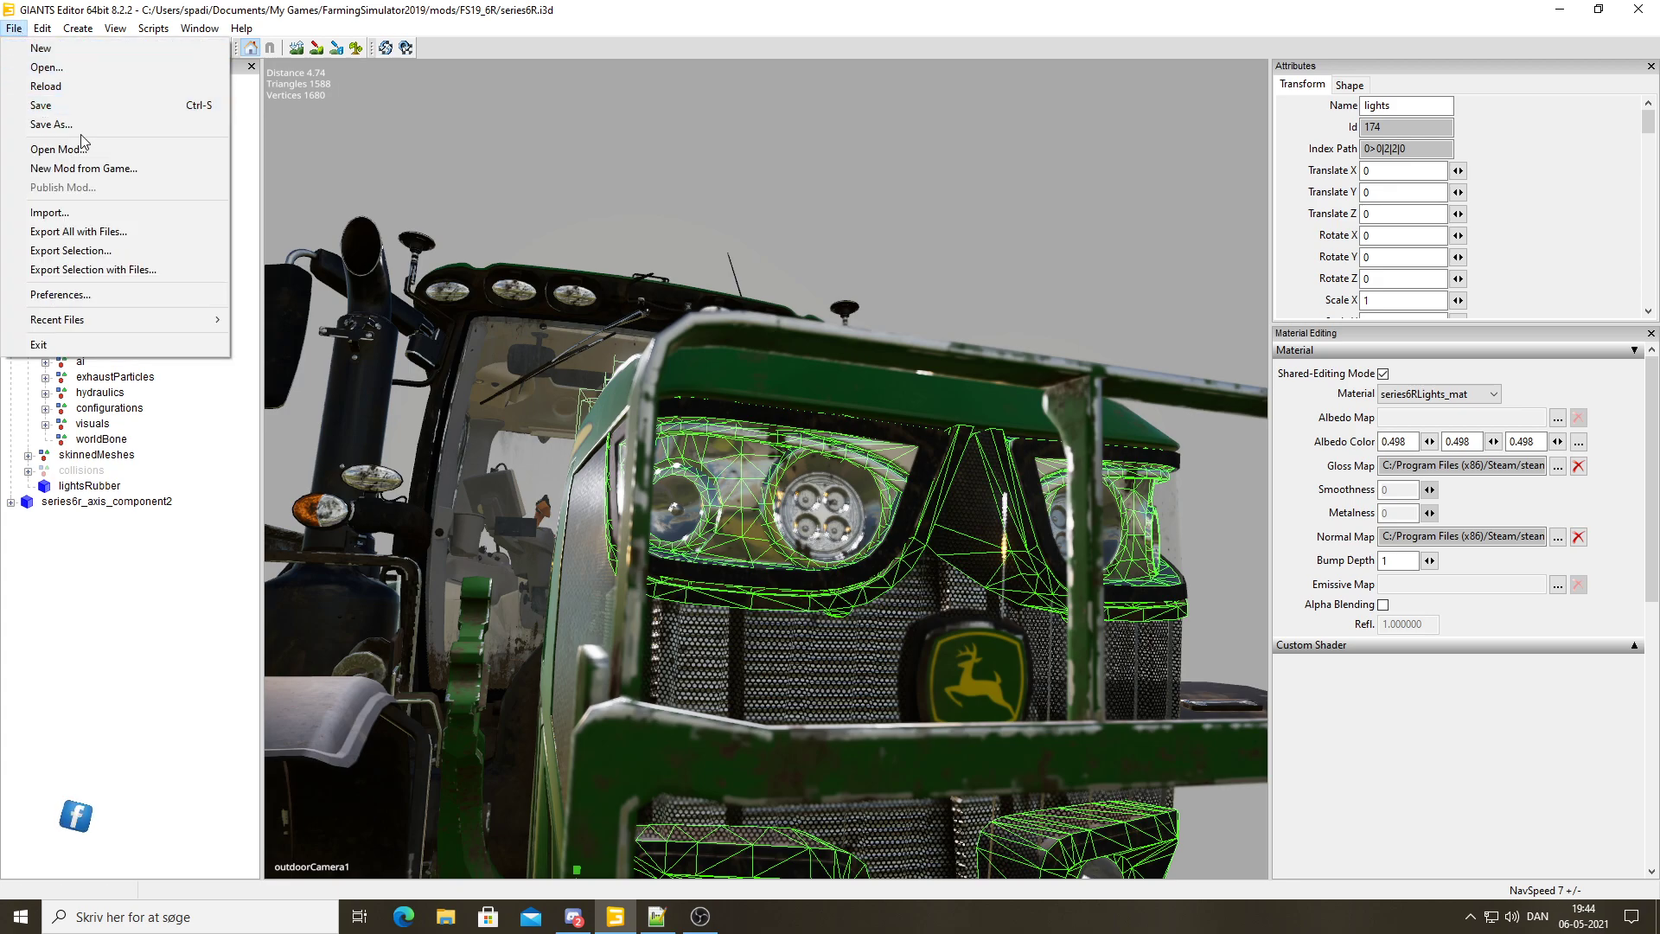
Export the selected headlight mesh as Wavefront OBJ named 6rangellights
click(96, 247)
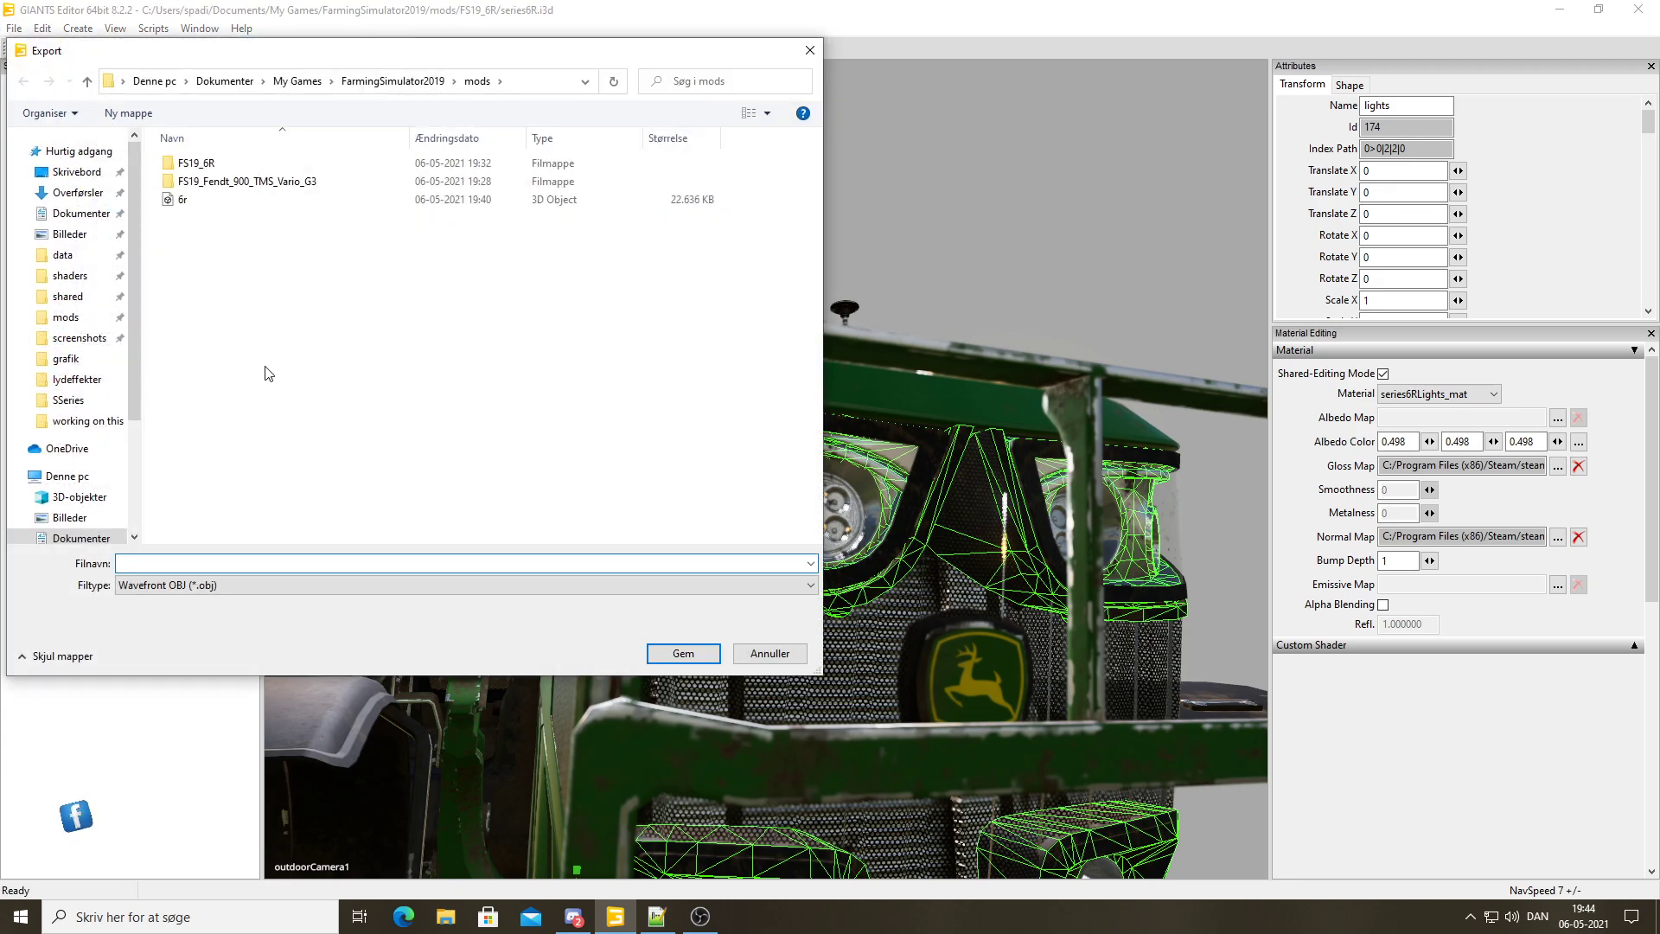
text(6r)
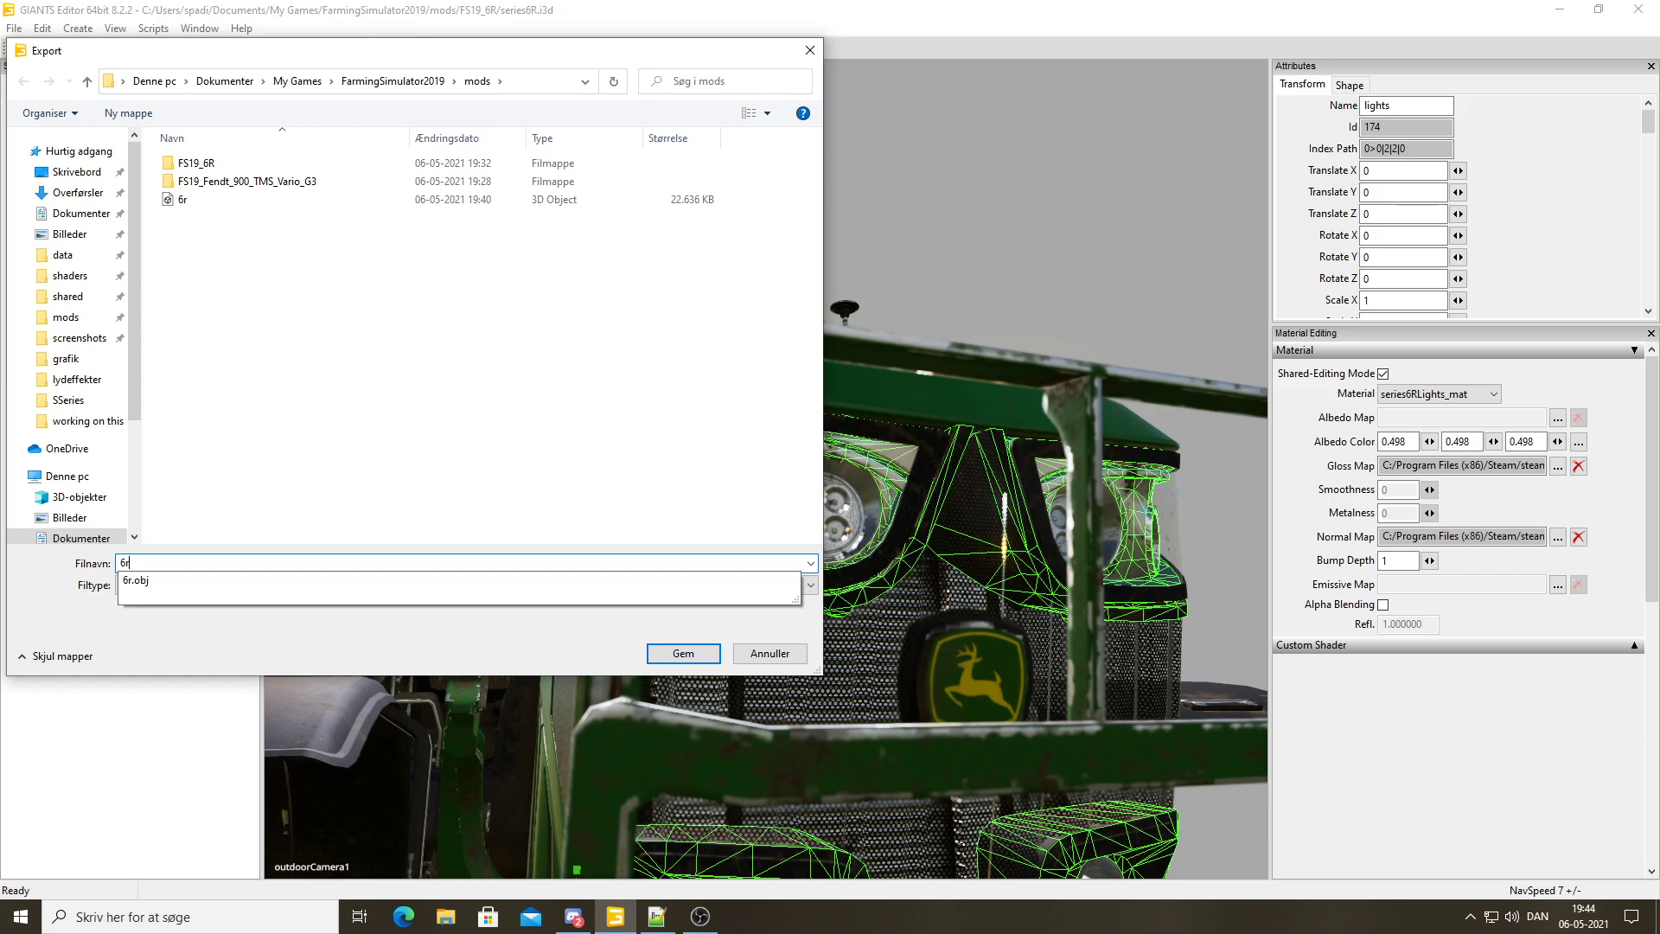
text(angellights)
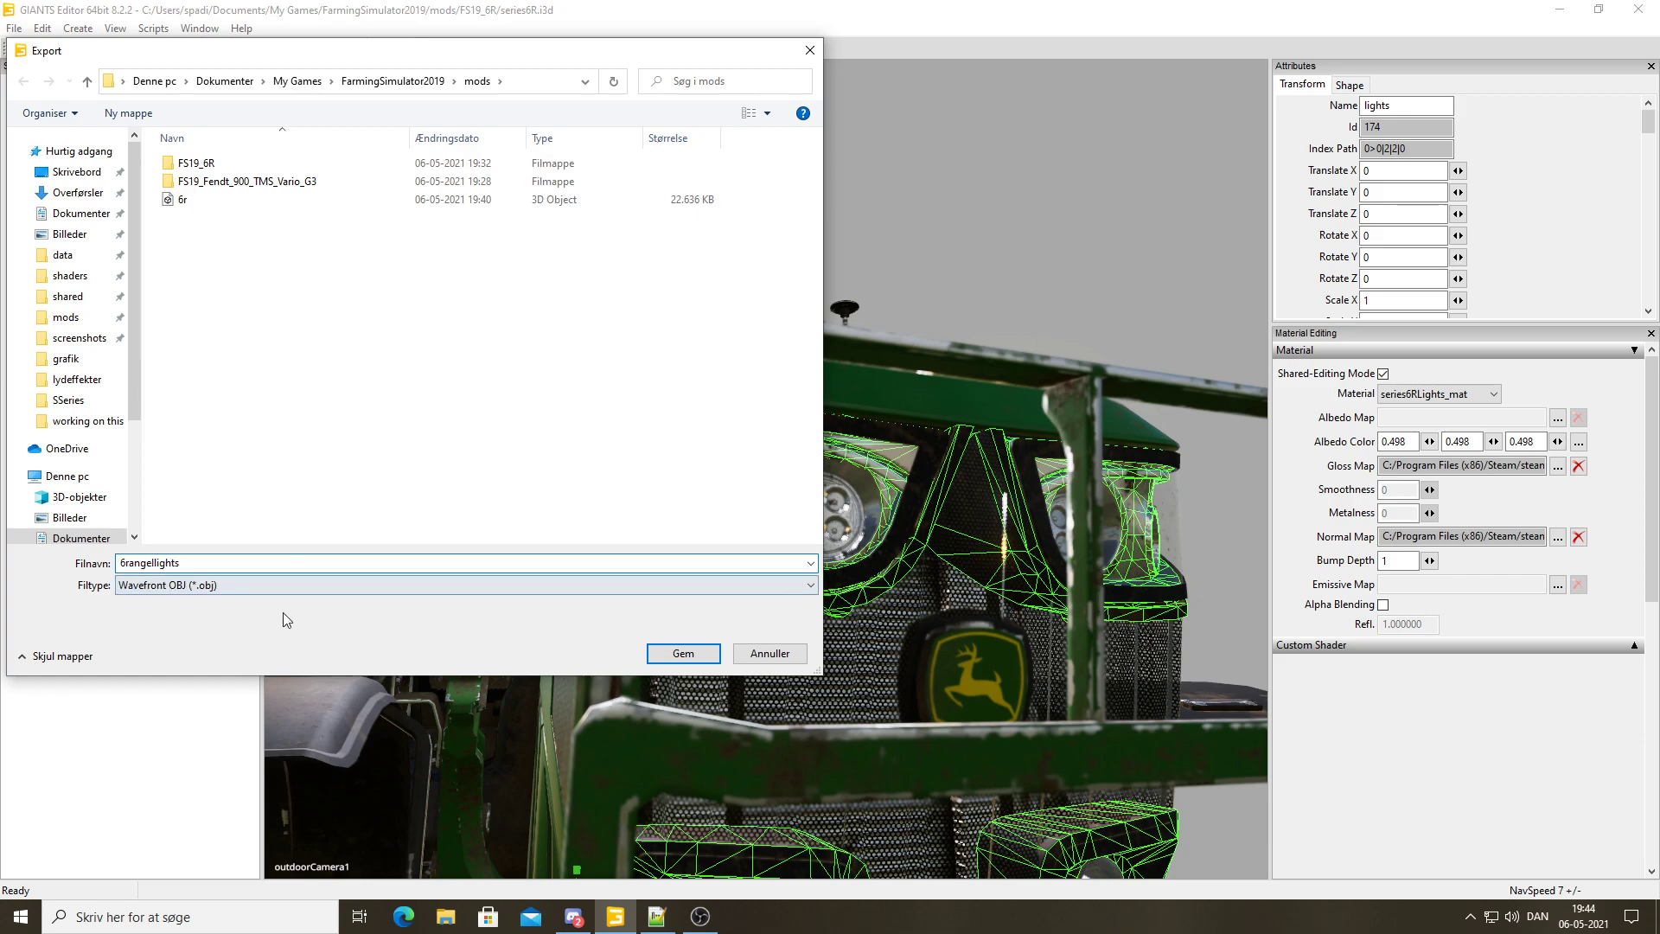
click(750, 659)
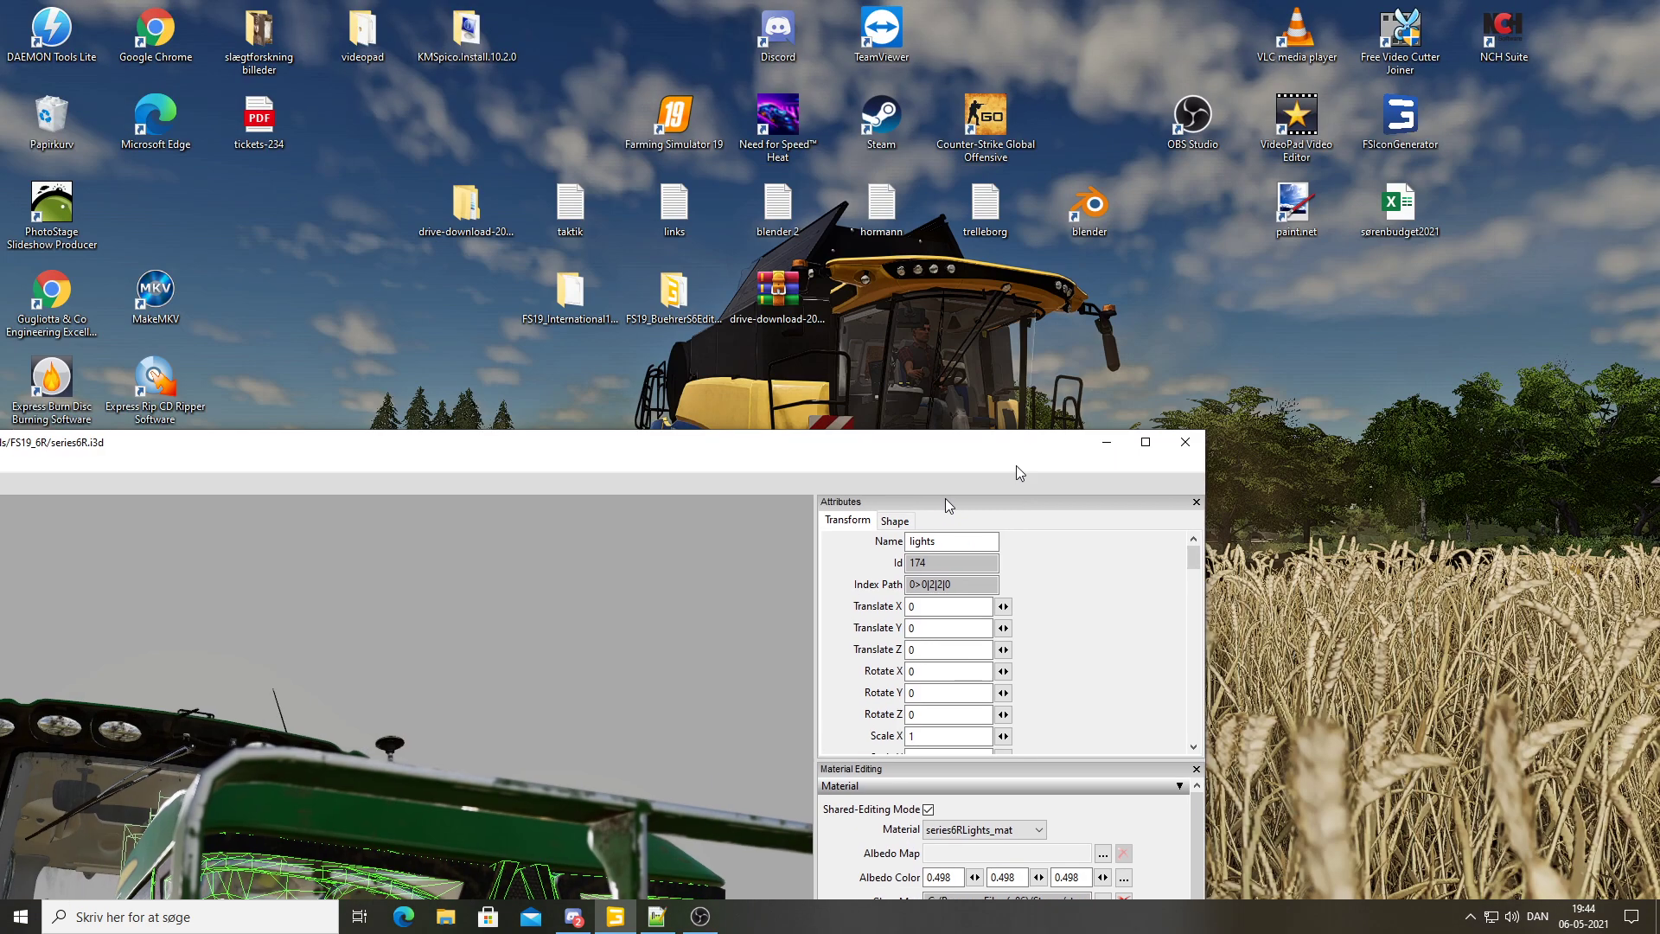
Launch Blender from the desktop and delete the default camera and cube
click(1559, 9)
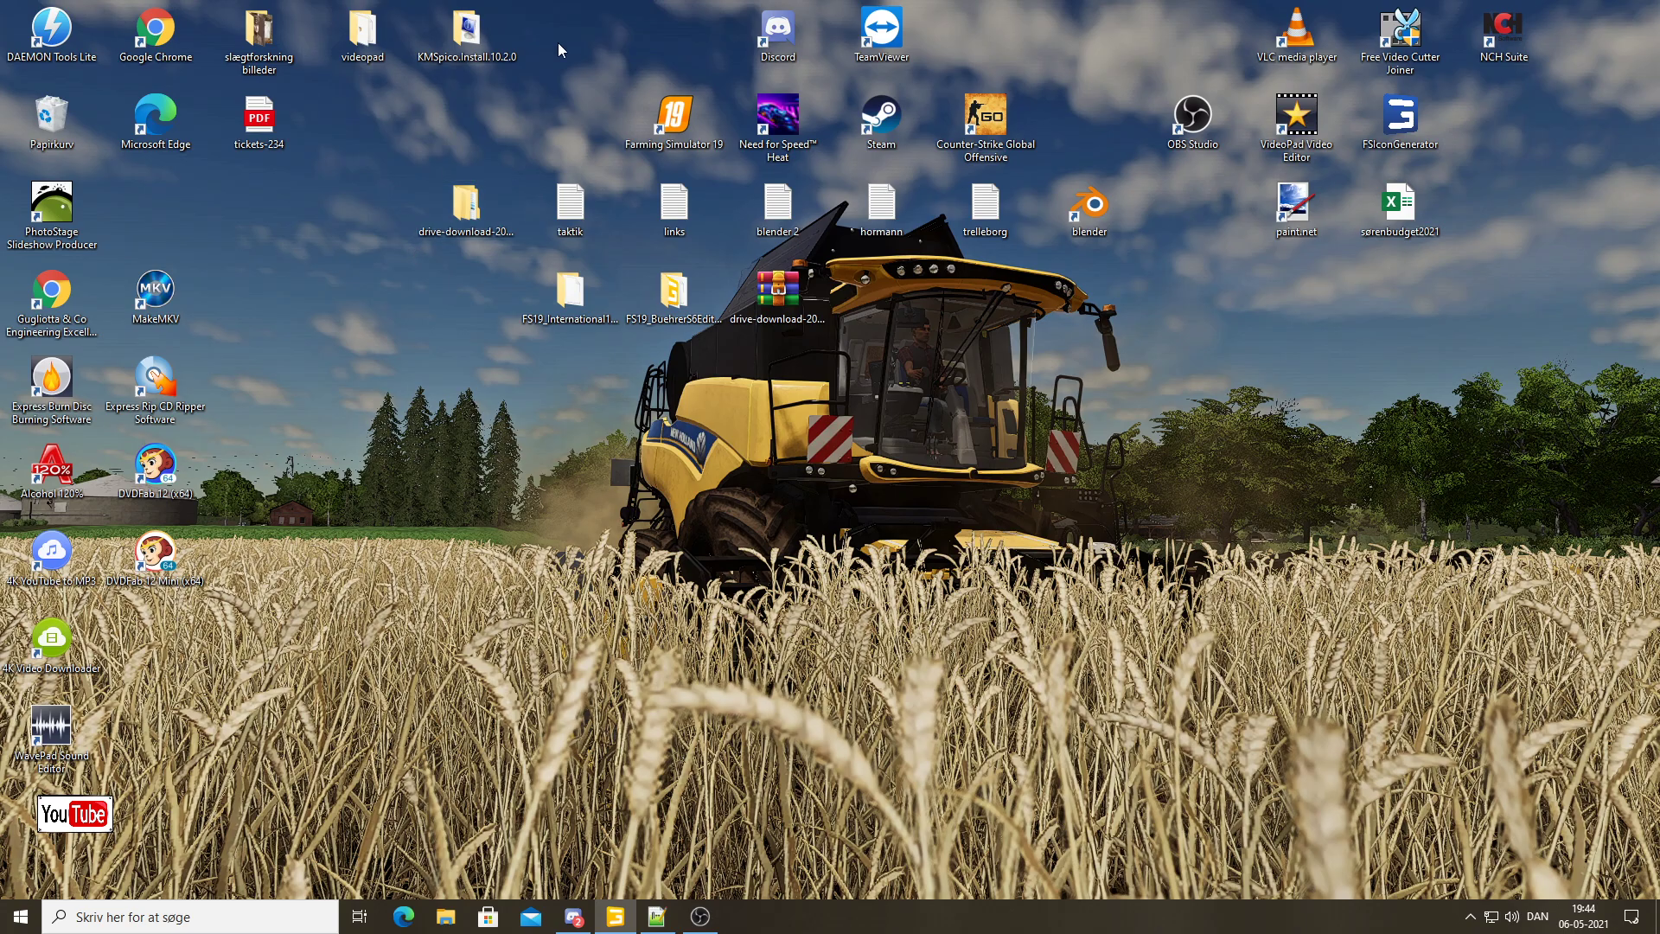
double_click(1046, 223)
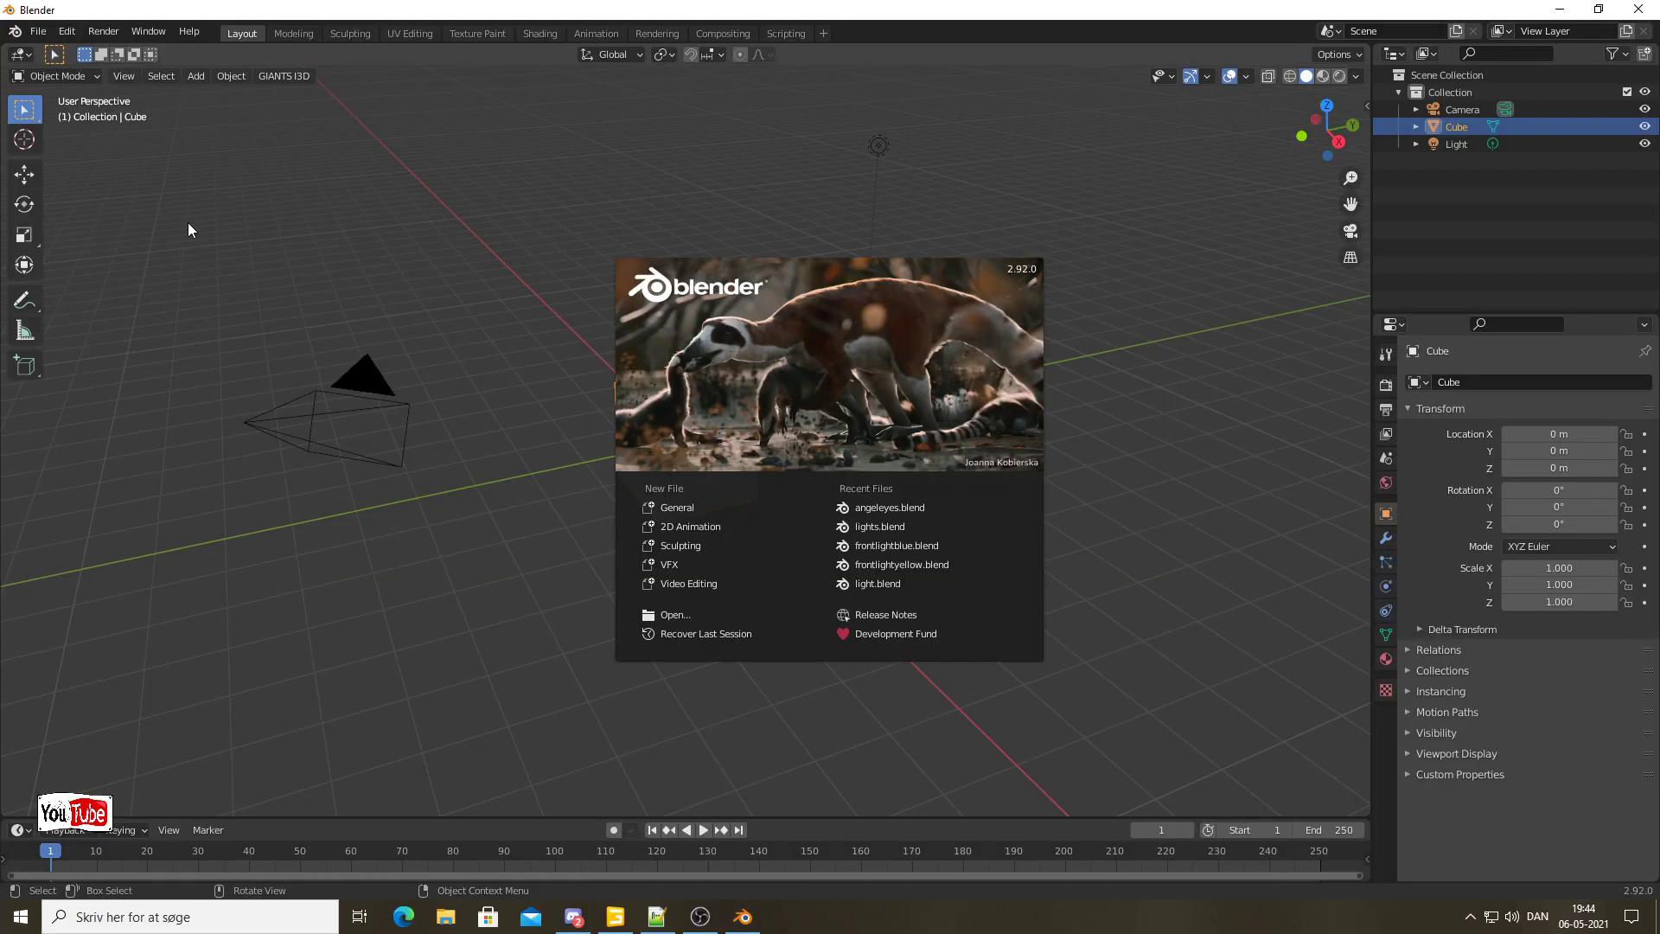
click(755, 411)
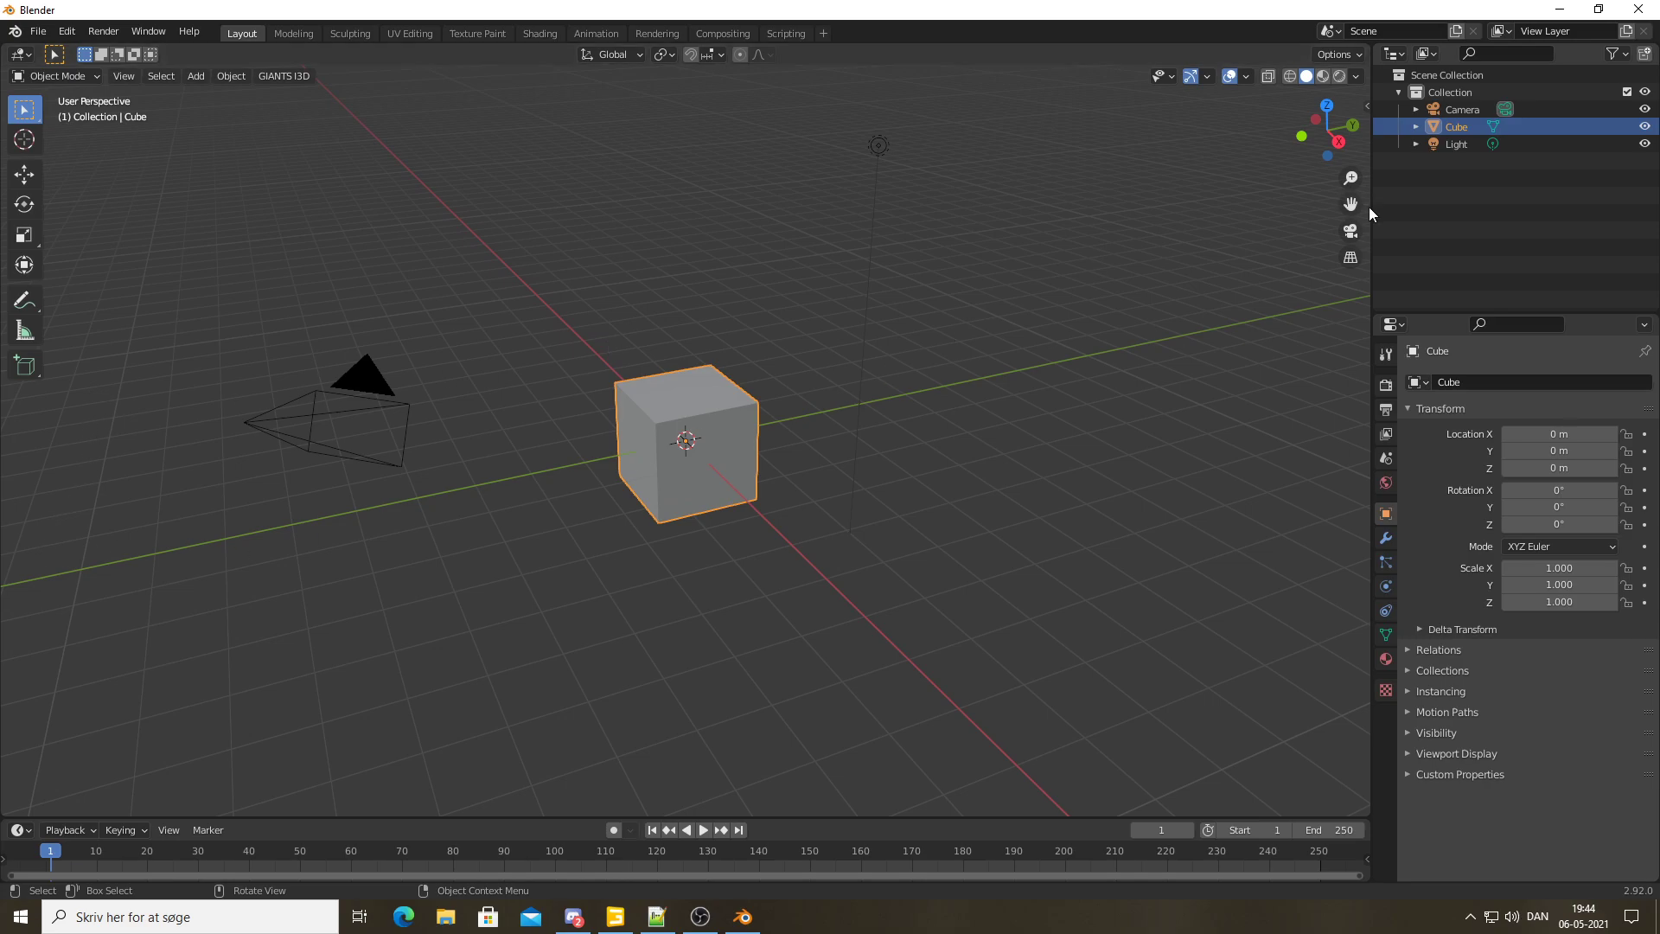
click(1456, 111)
key(Delete)
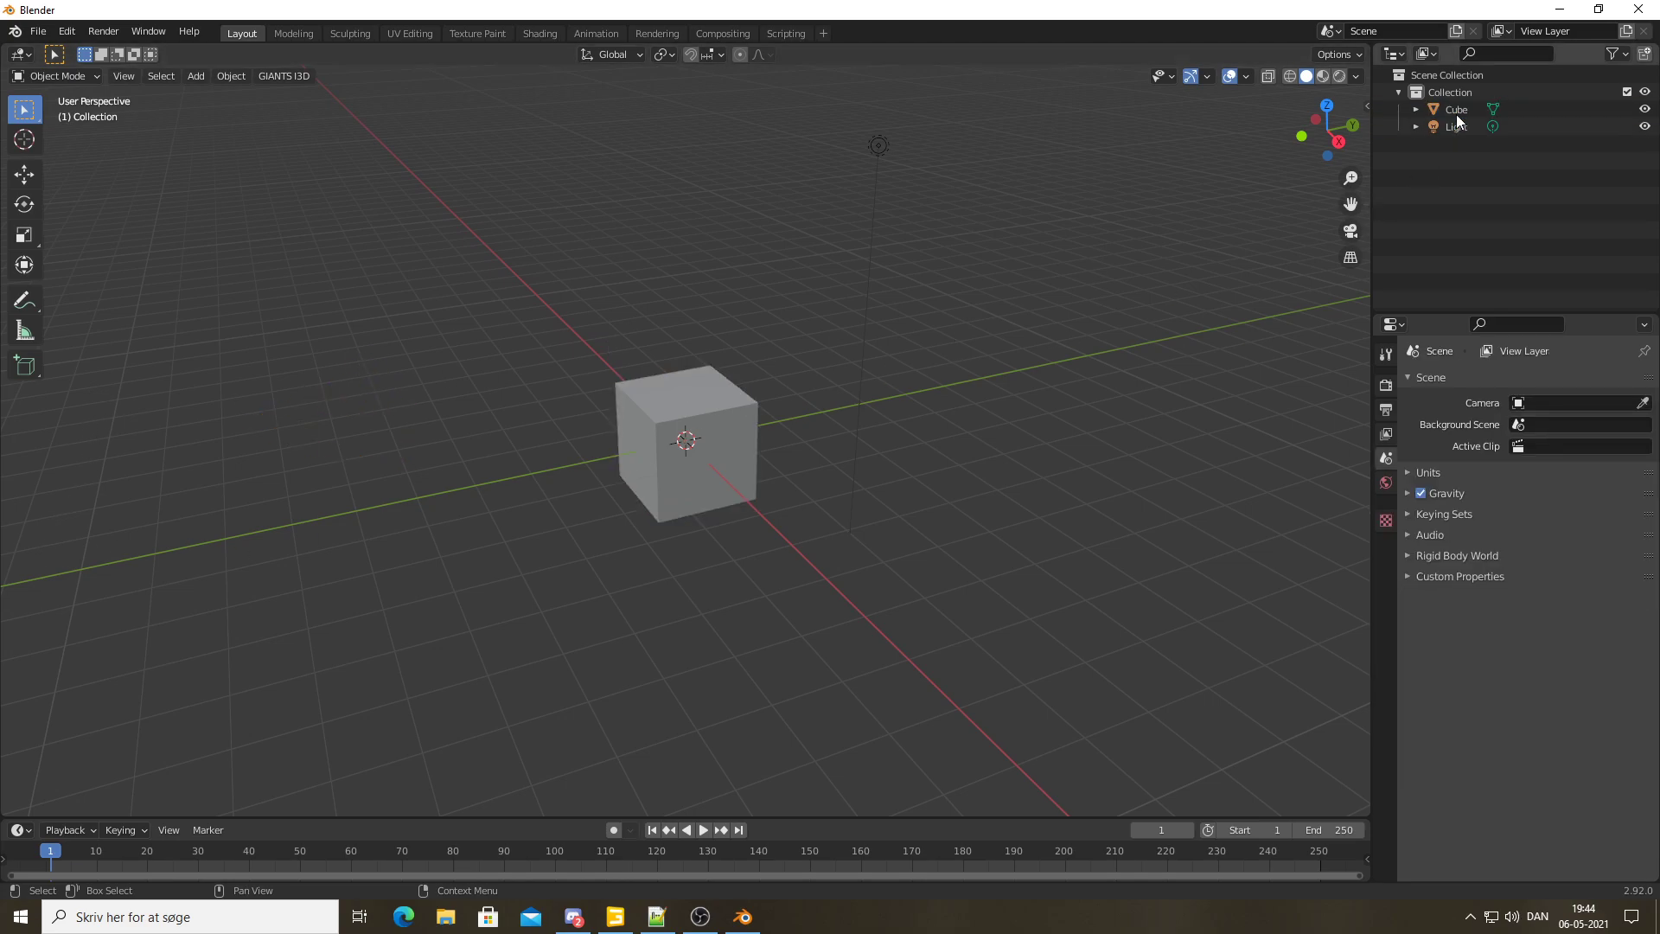
click(1456, 110)
key(Delete)
click(1456, 110)
key(Delete)
Import 6rangellights.obj from the mods folder as a Wavefront OBJ
click(39, 34)
mouse_move(65, 264)
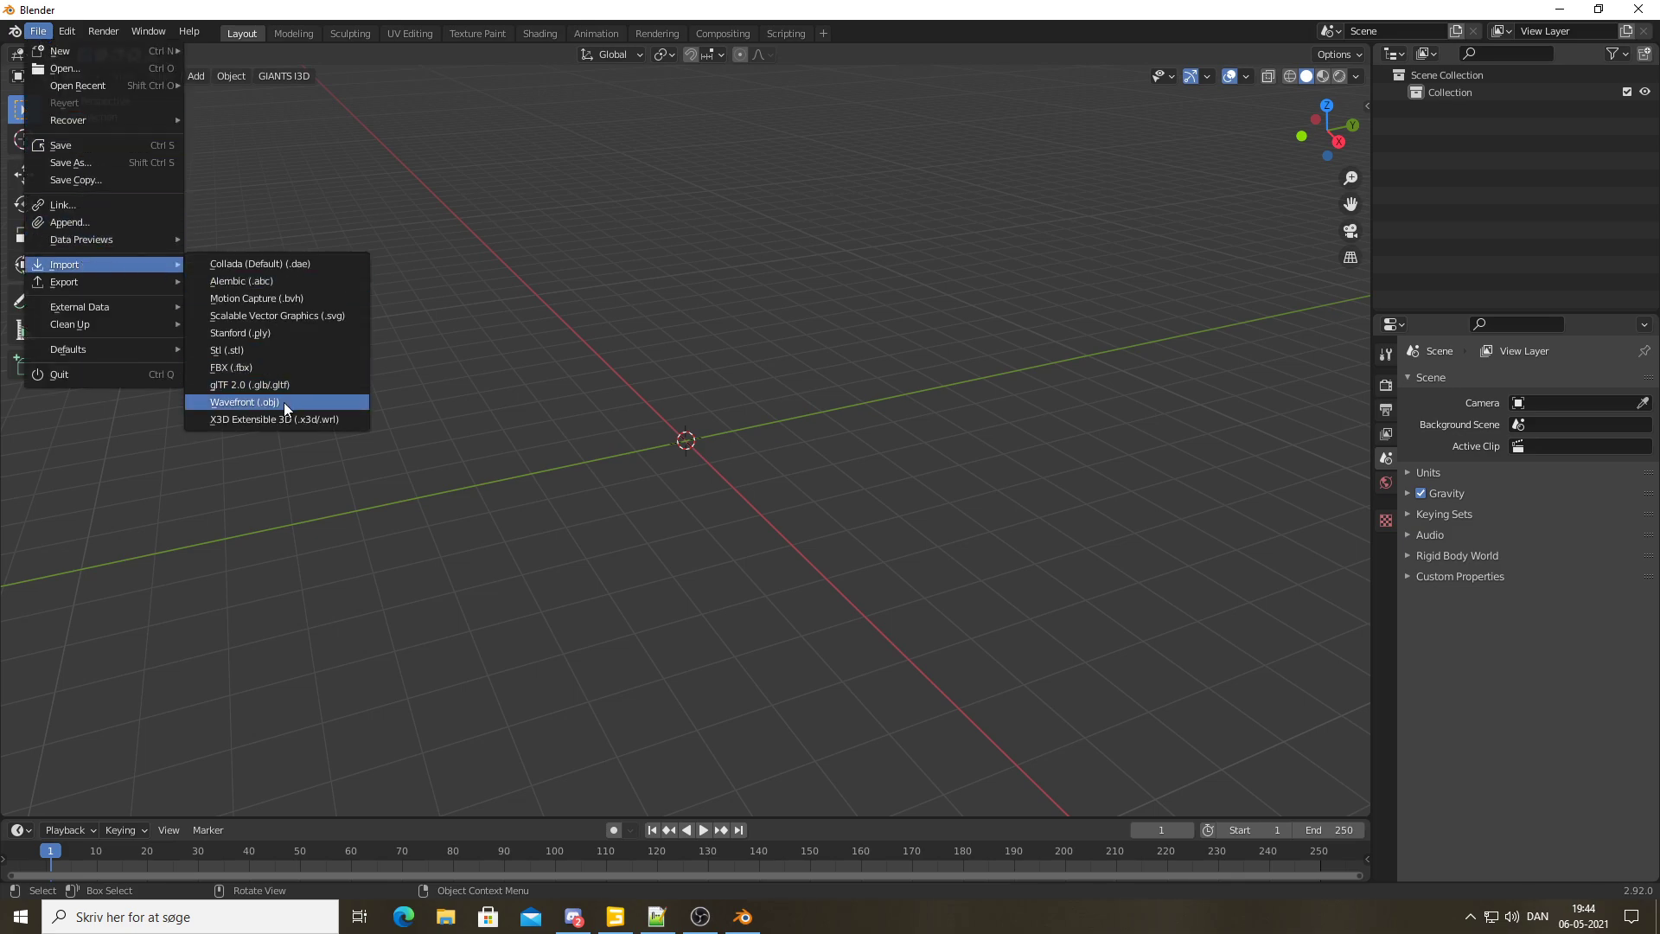
click(284, 402)
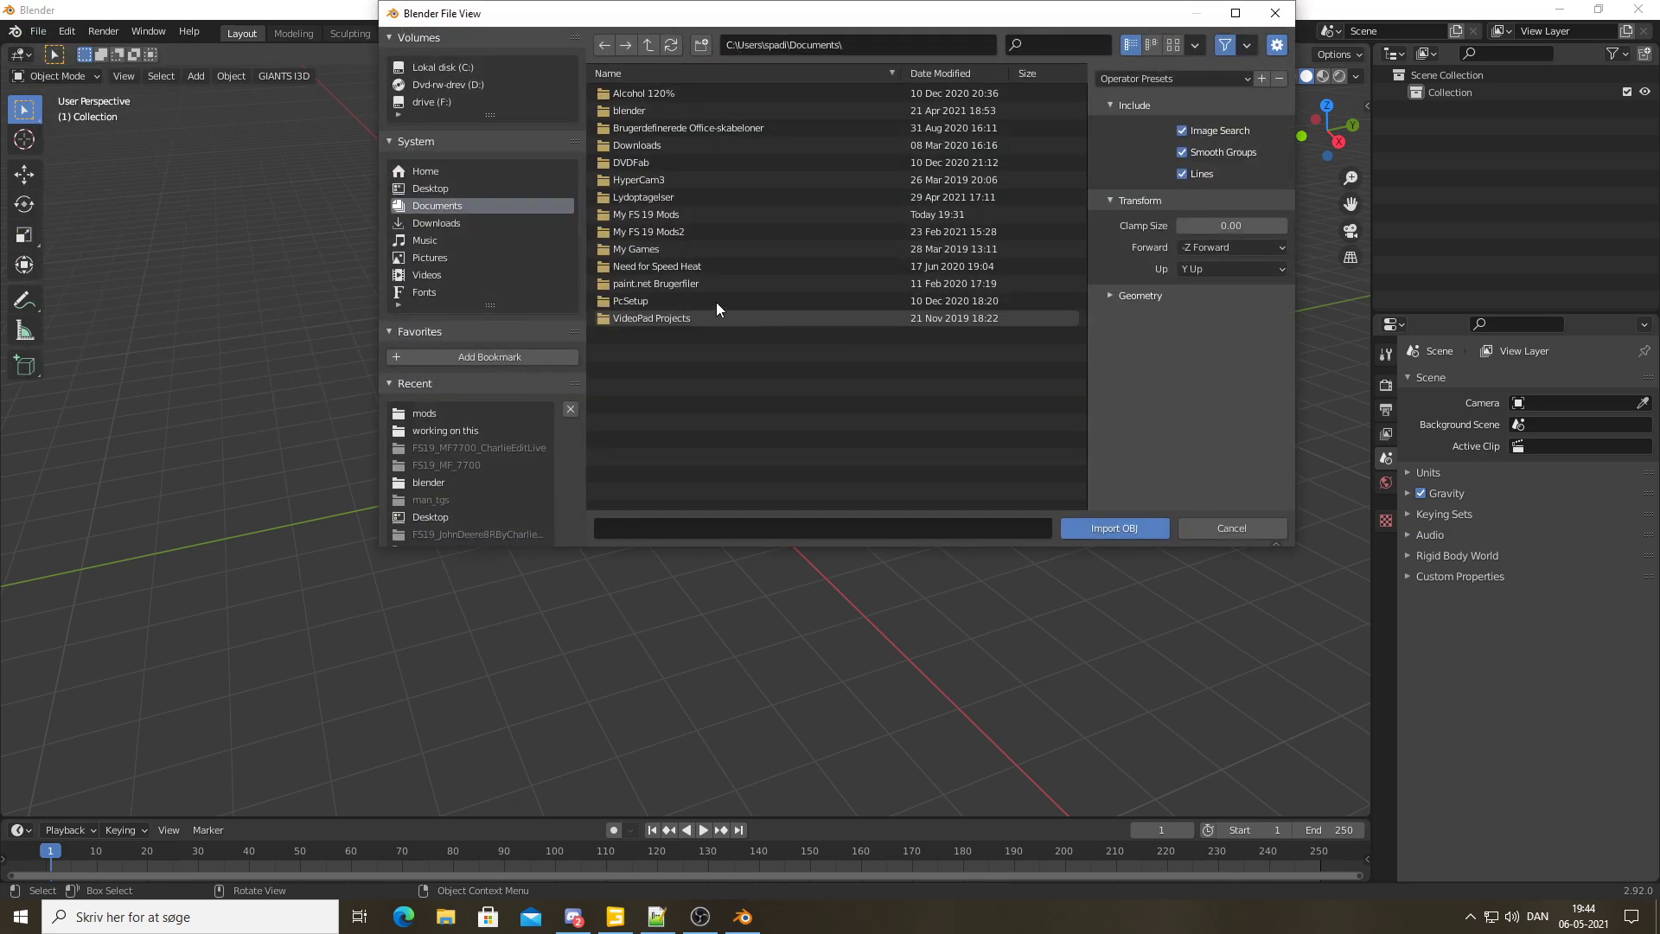
click(464, 410)
click(659, 146)
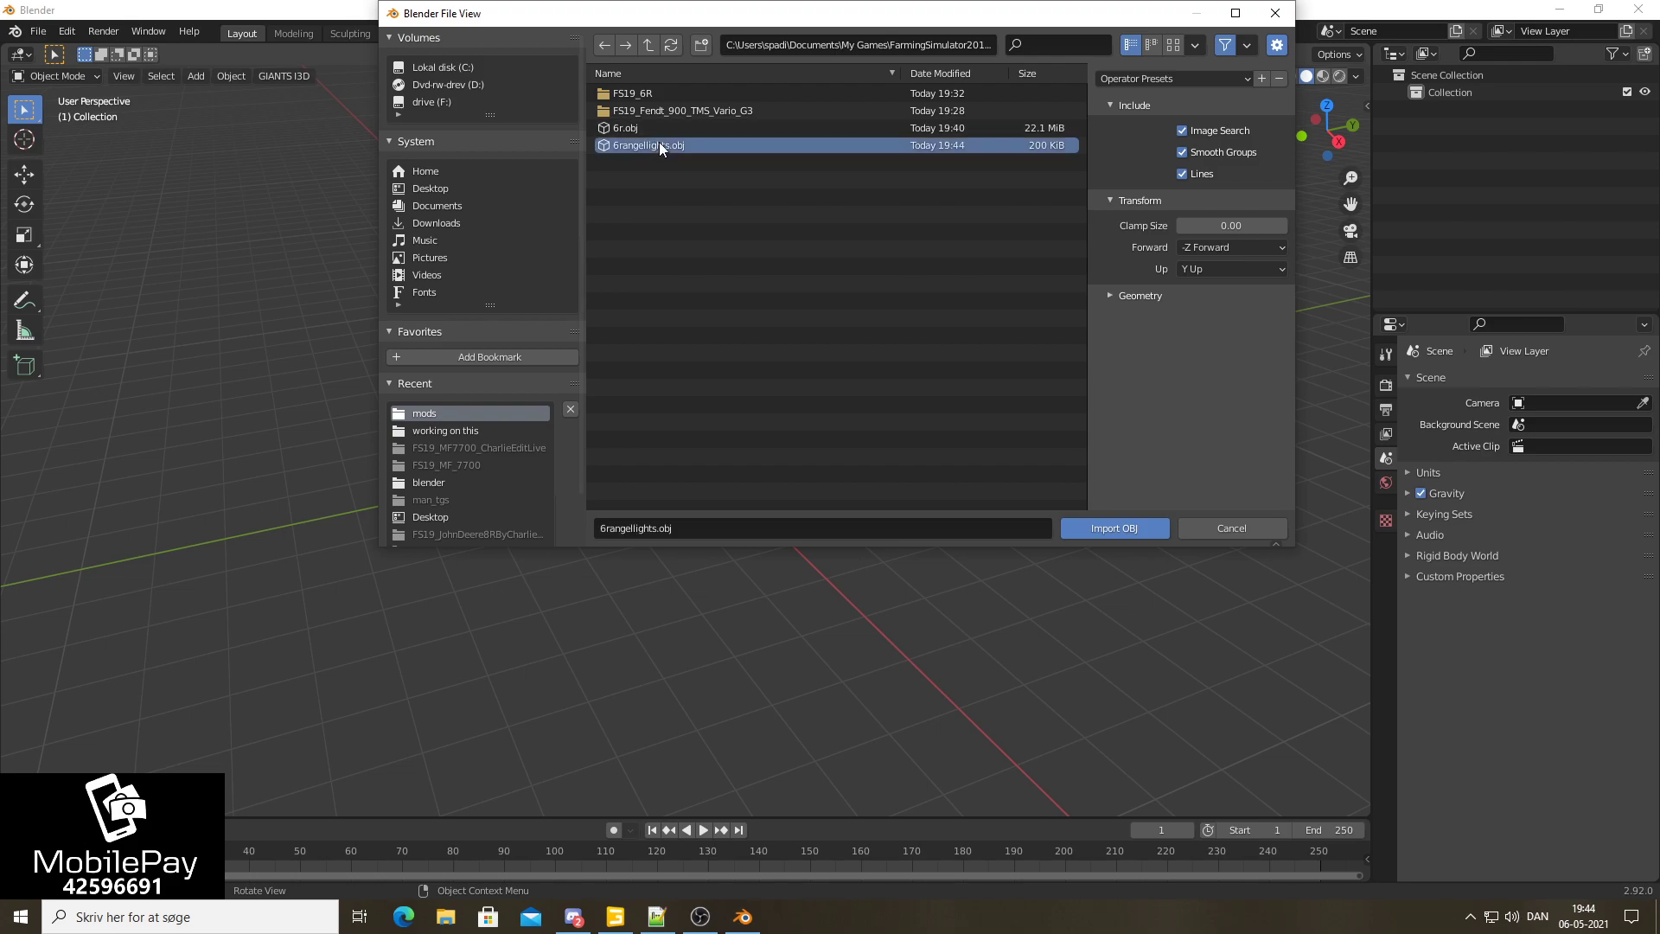
click(1103, 527)
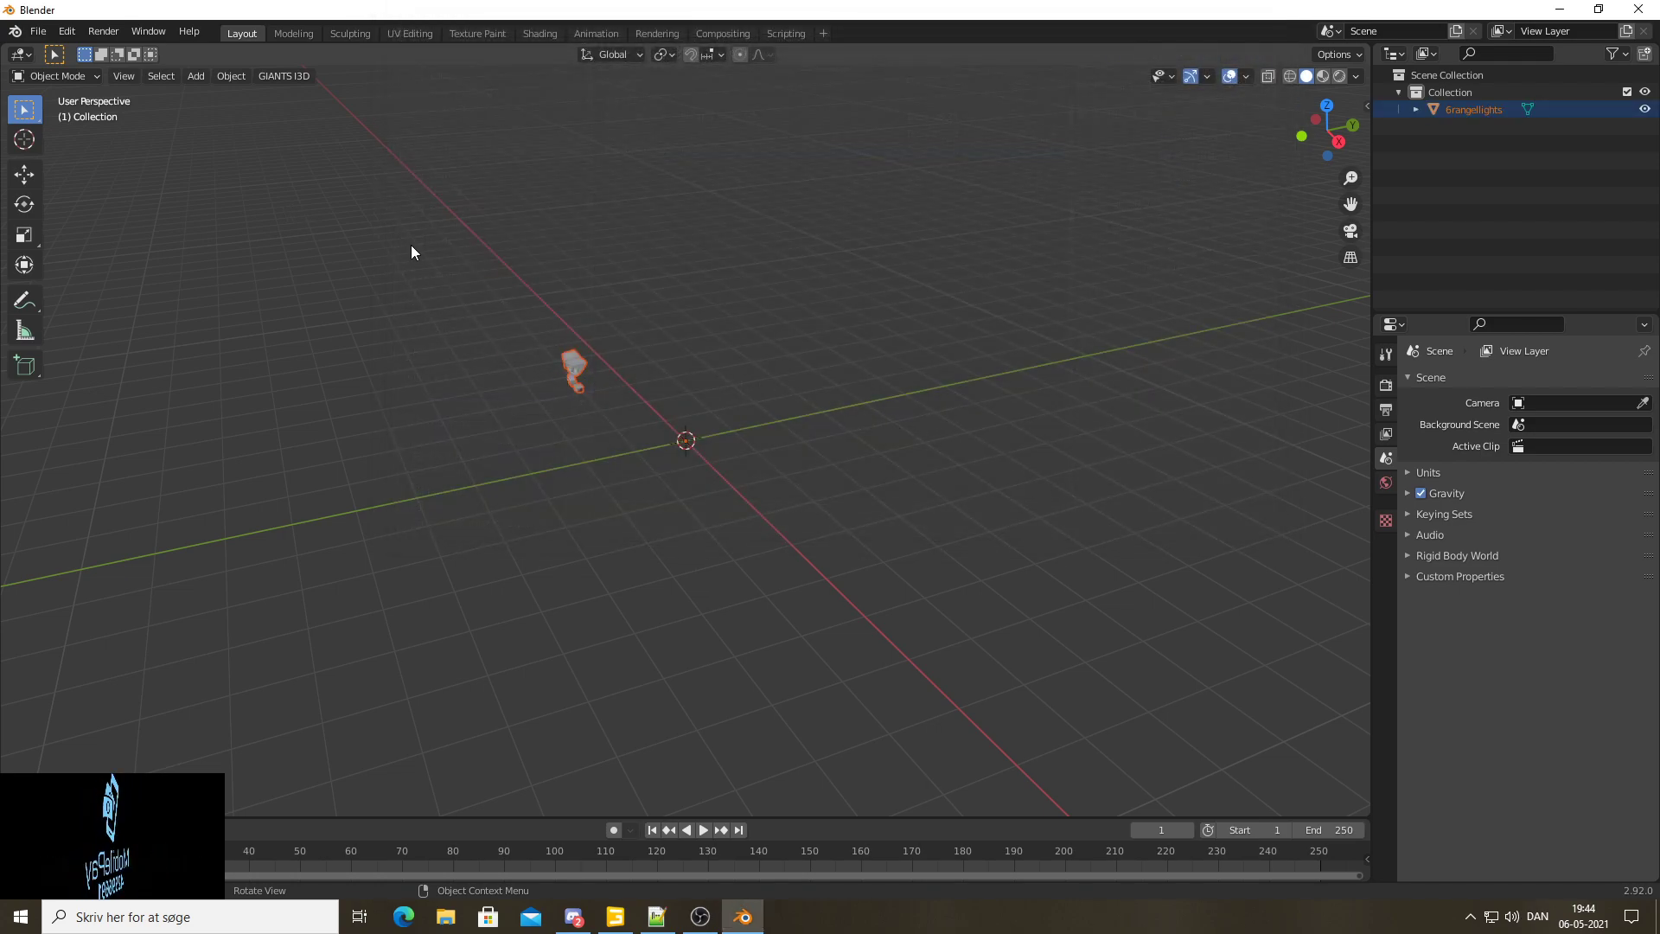
scroll(583, 358, up, 1)
scroll(584, 356, up, 2)
scroll(584, 356, up, 2)
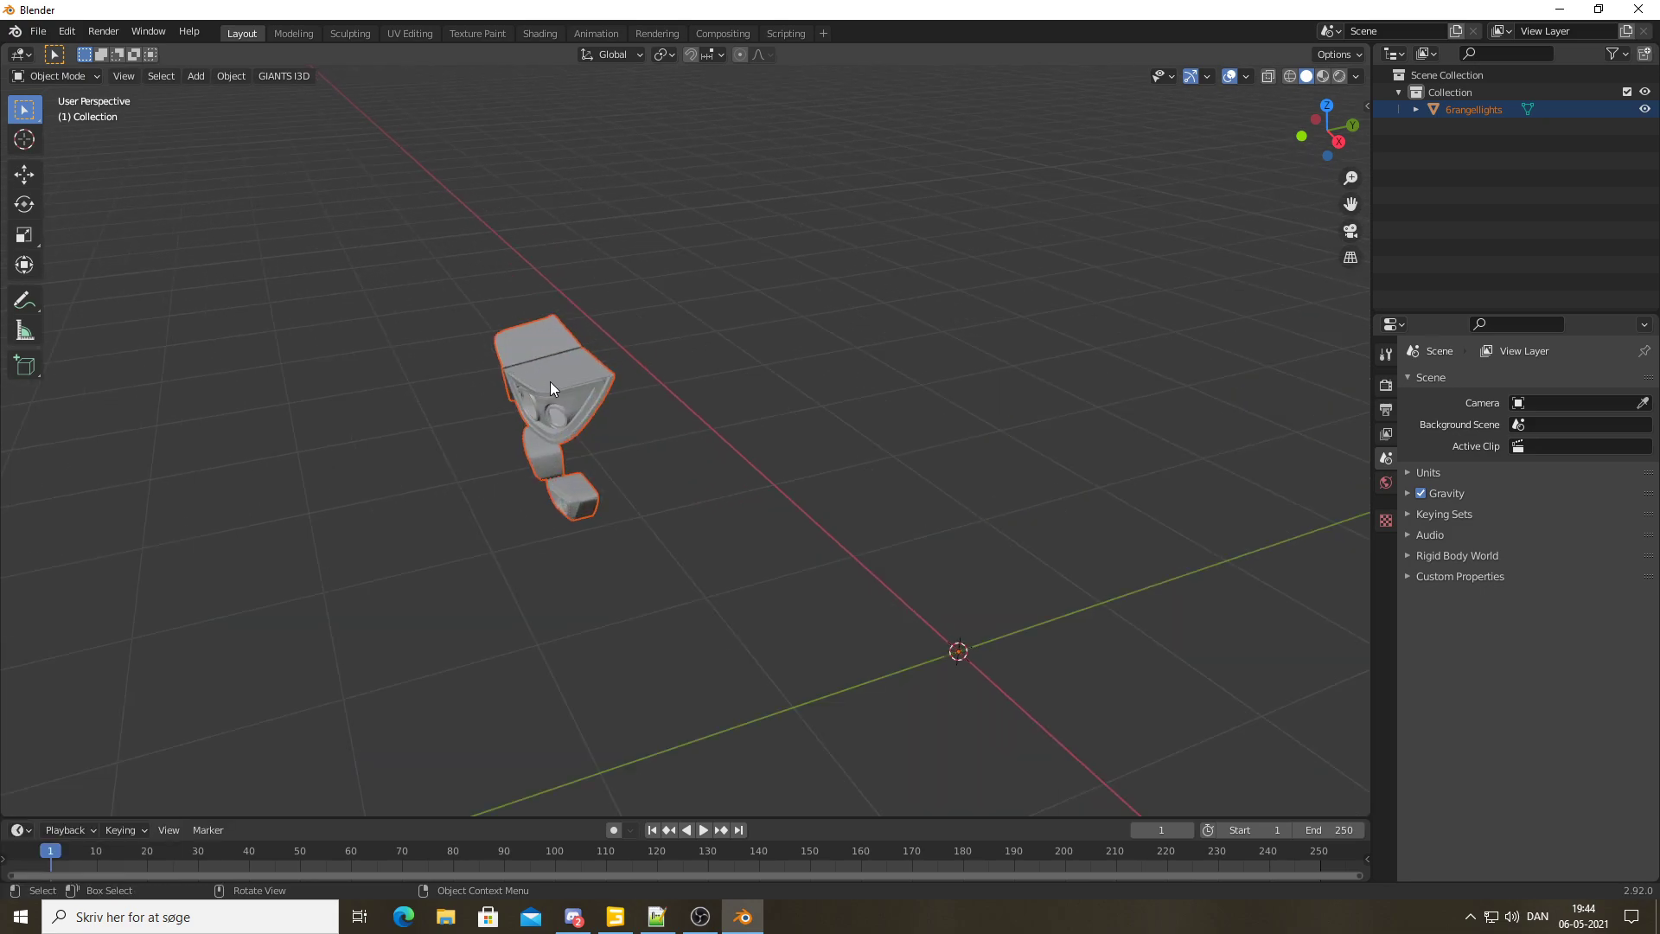
mouse_move(549, 381)
middle_down()
mouse_move(661, 367)
mouse_move(719, 325)
middle_up()
scroll(658, 354, up, 2)
scroll(635, 346, up, 3)
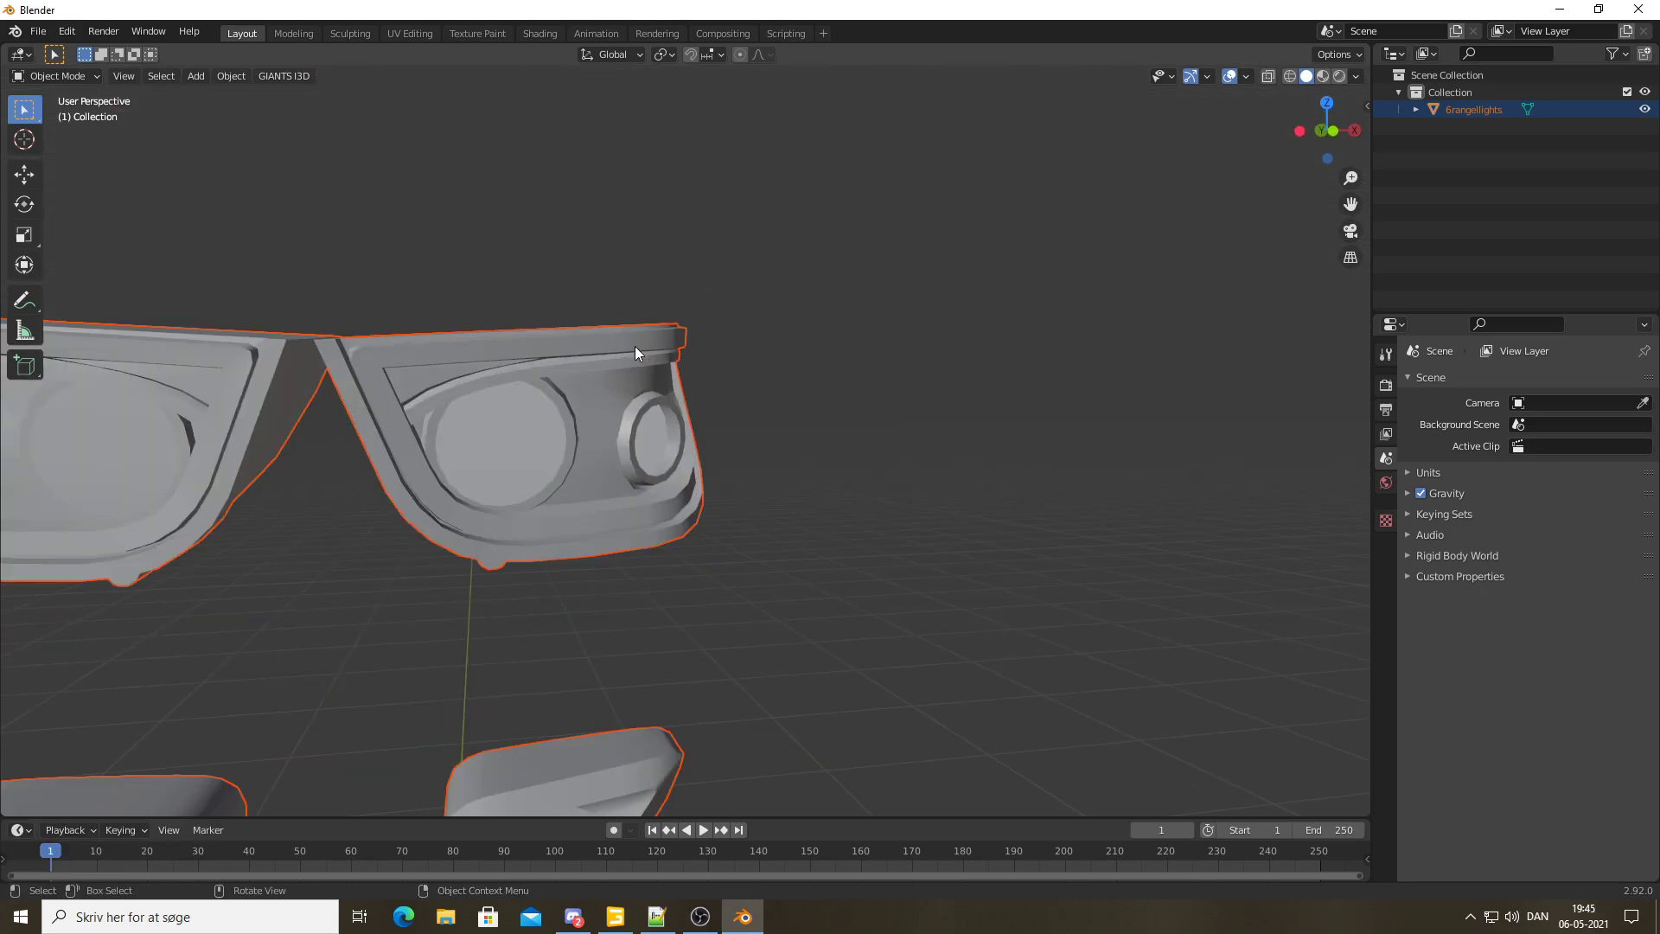
scroll(635, 346, down, 2)
right_click(600, 354)
click(573, 199)
scroll(581, 221, down, 3)
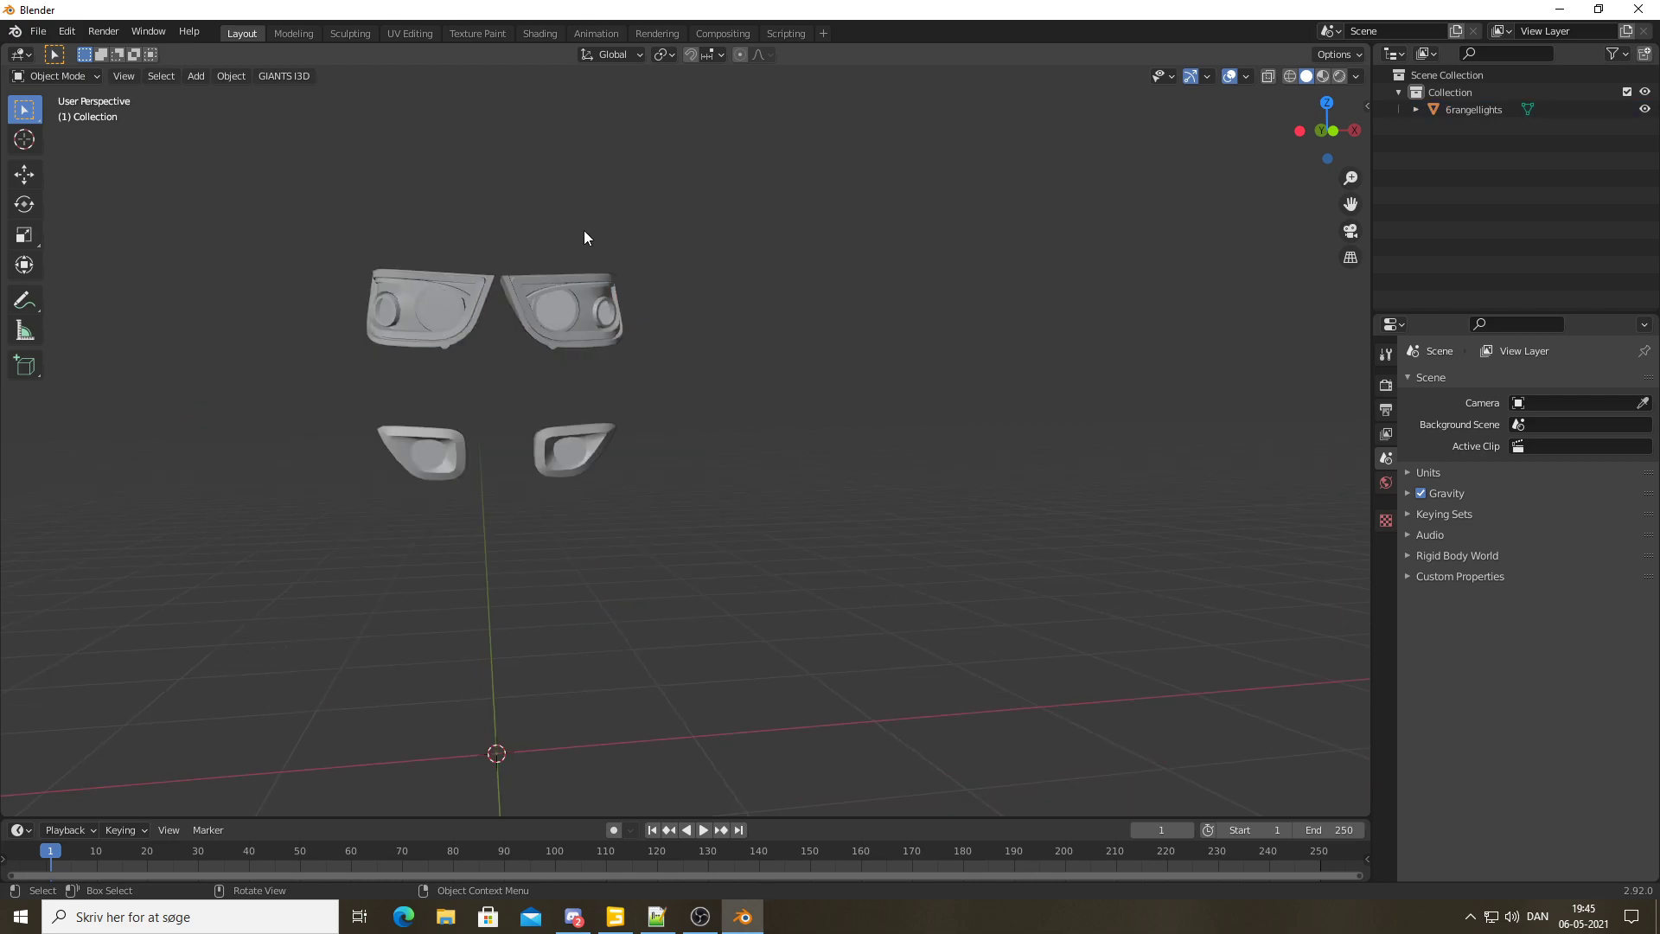
right_click(508, 233)
click(664, 212)
mouse_move(556, 248)
middle_down()
mouse_move(573, 270)
mouse_move(641, 265)
mouse_move(530, 300)
mouse_move(479, 271)
middle_up()
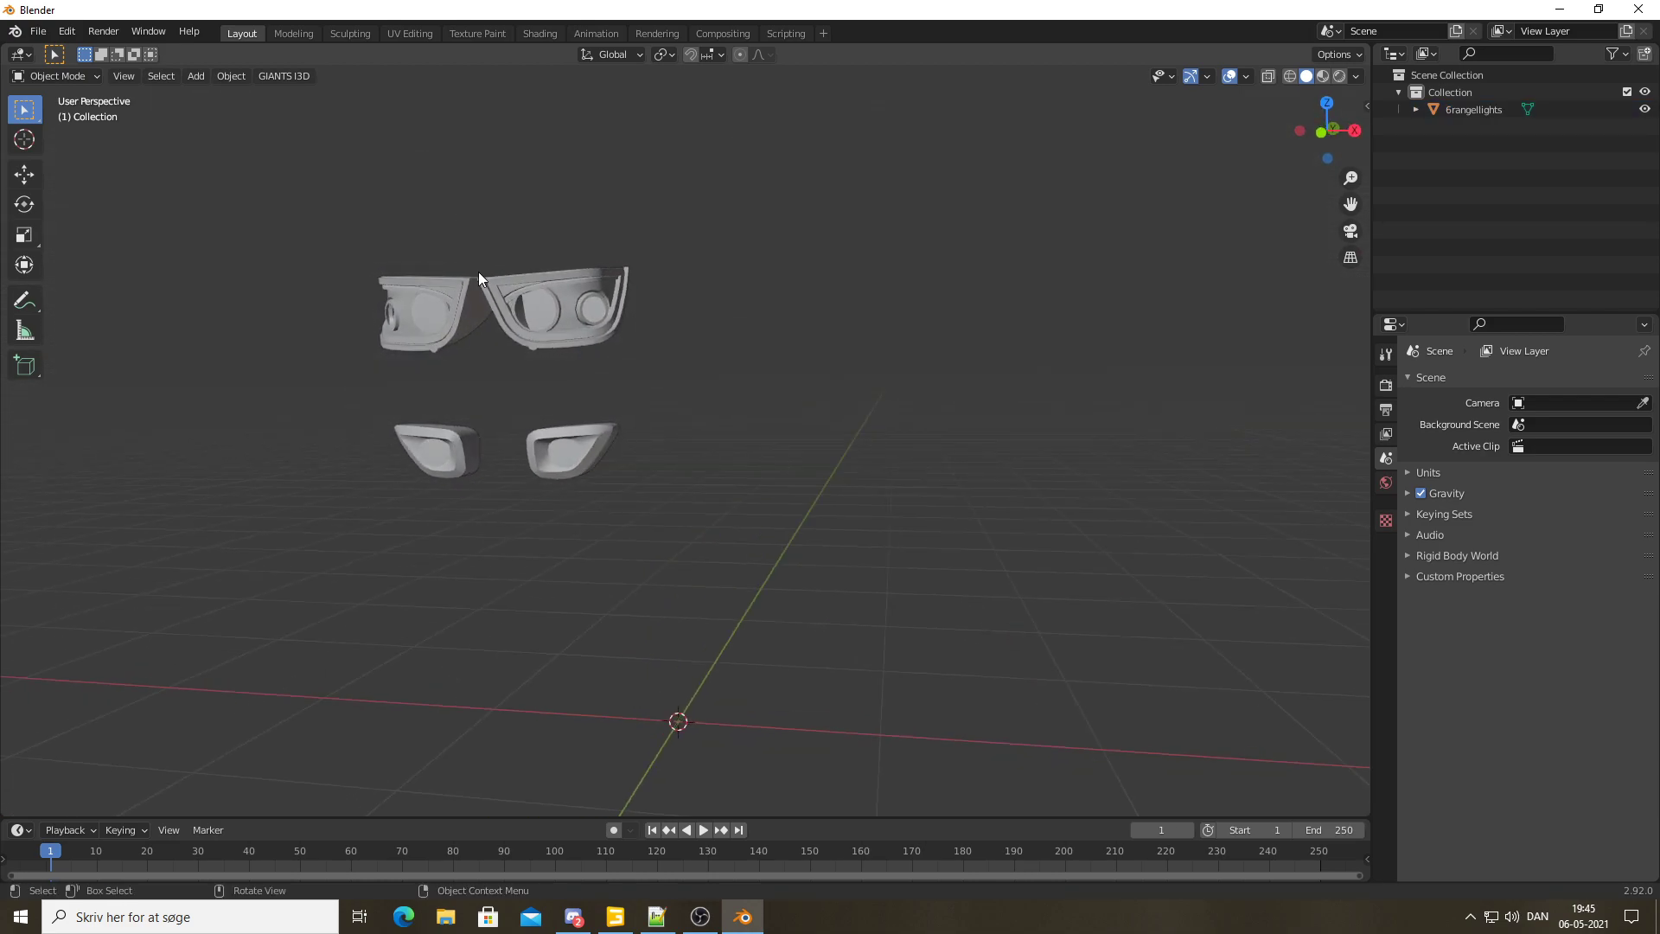
scroll(502, 274, up, 2)
scroll(570, 281, up, 3)
click(645, 351)
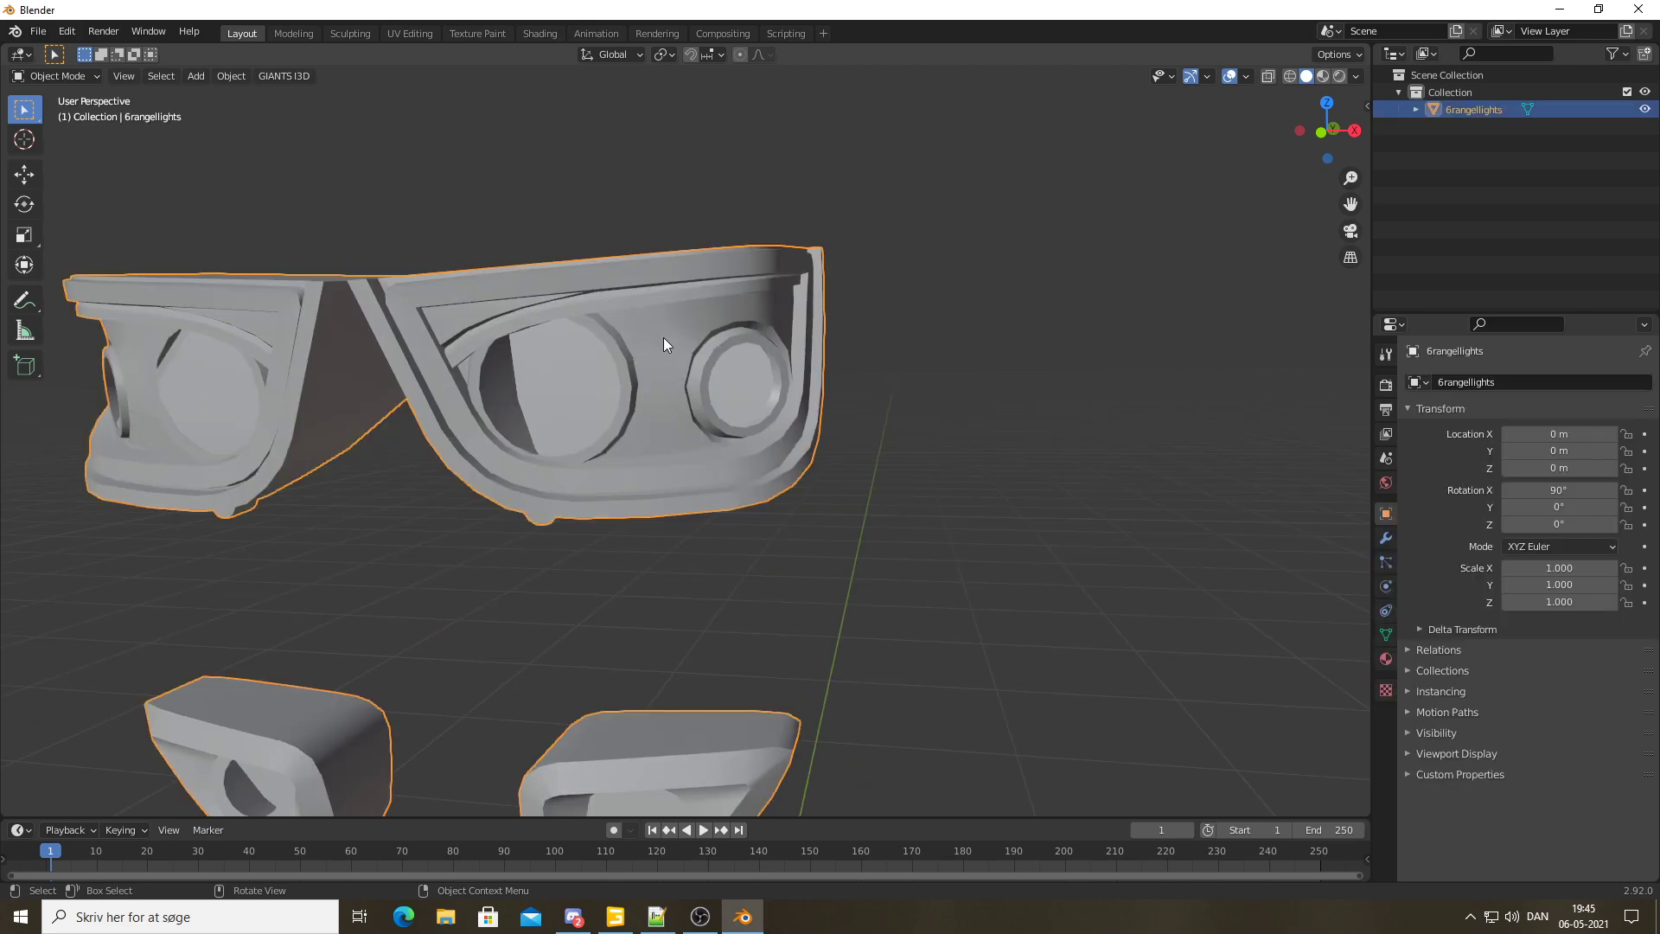
scroll(662, 337, down, 3)
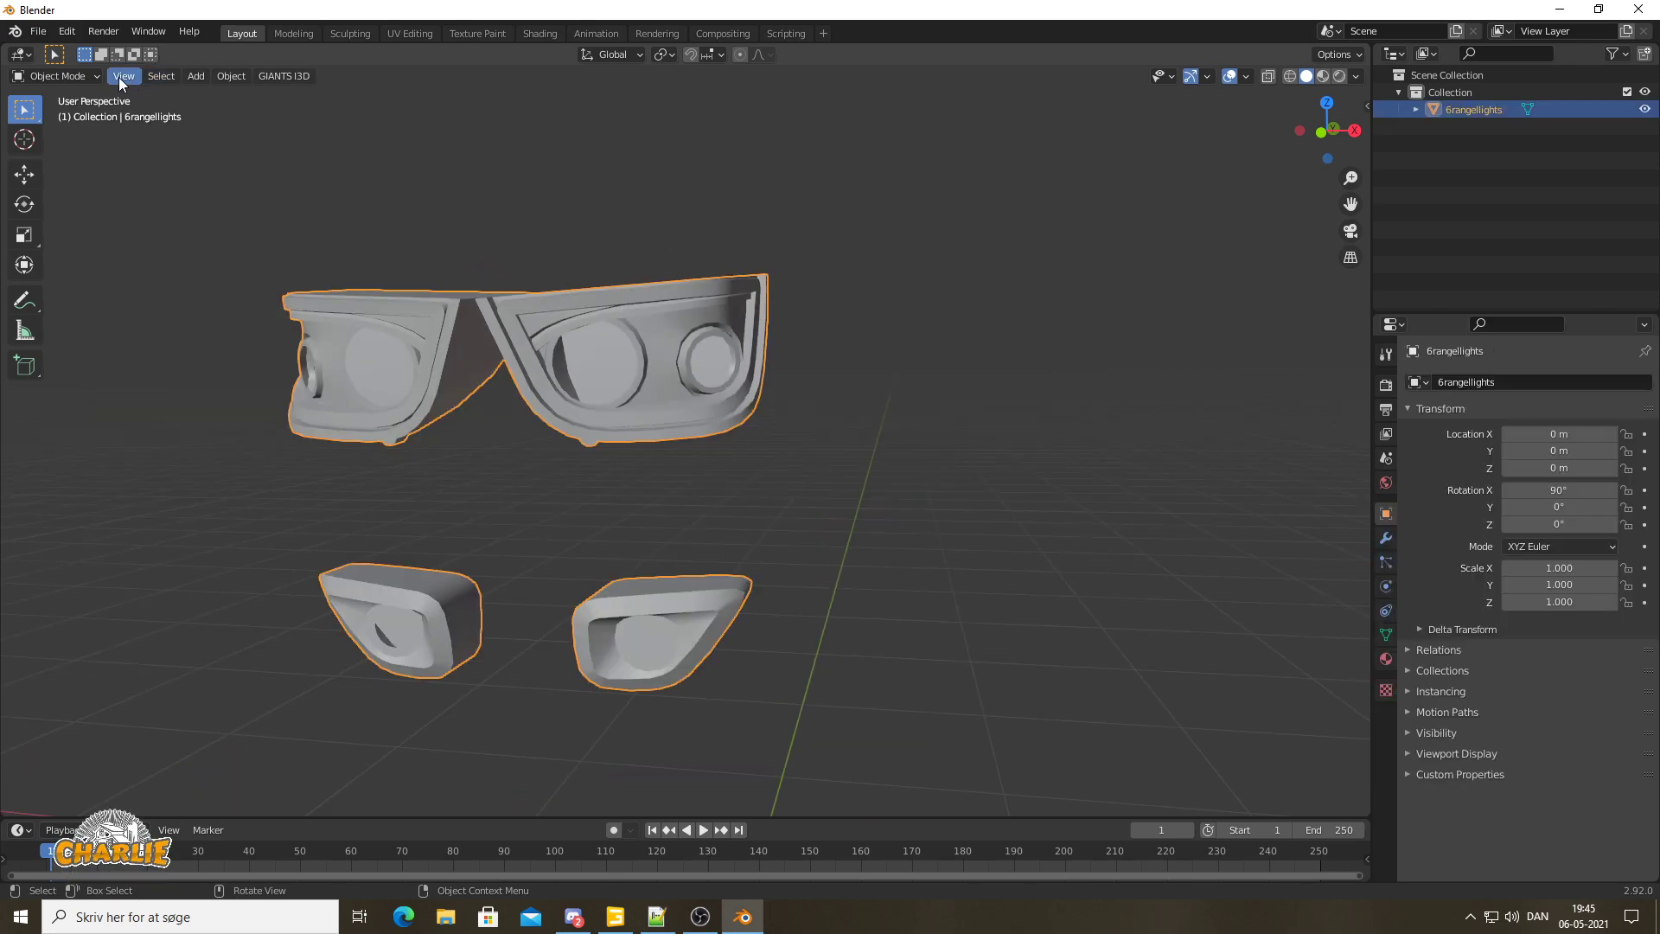
Enter Edit Mode, deselect everything, and select the first headlight's top light strip
key(Tab)
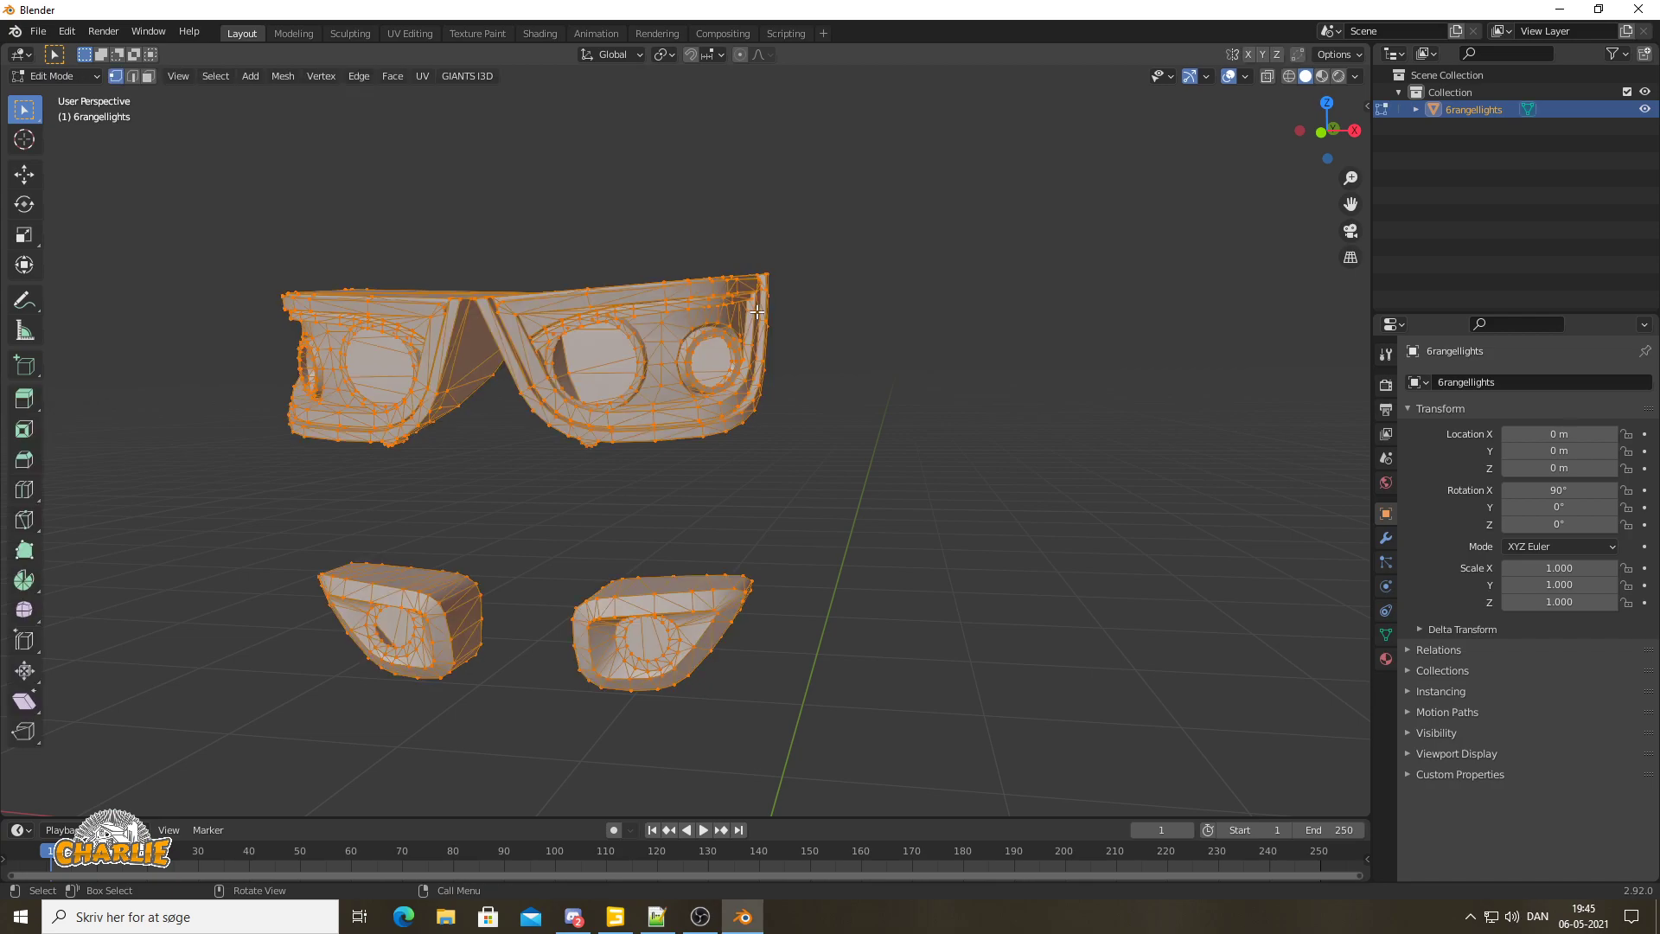
click(936, 308)
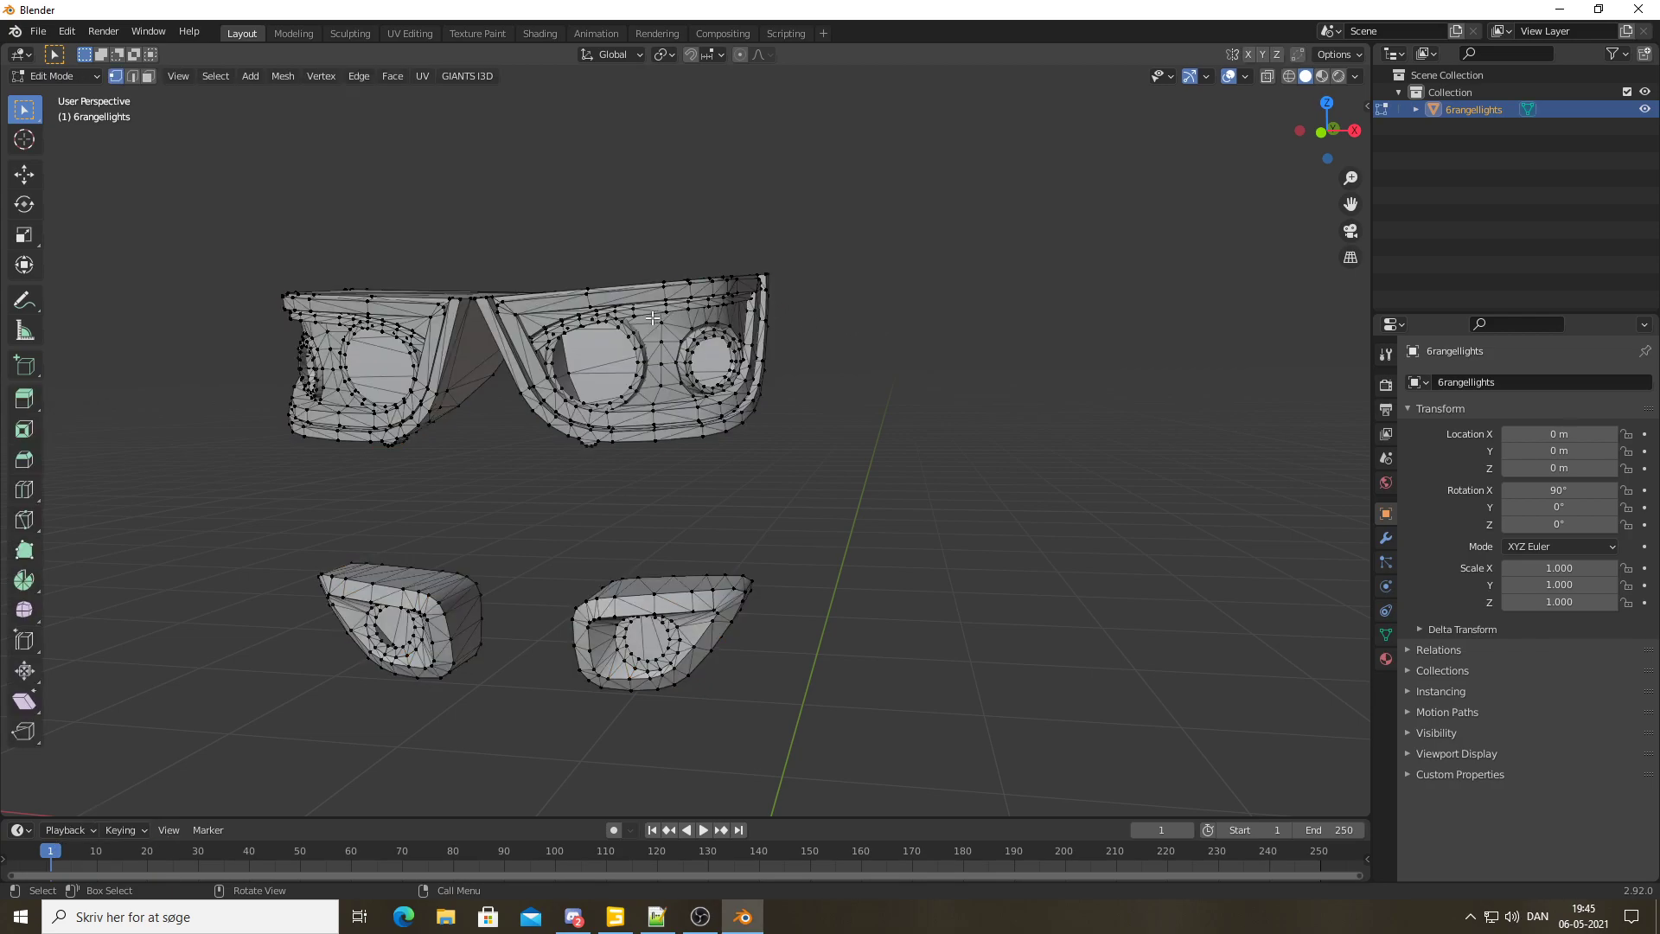
scroll(653, 318, up, 3)
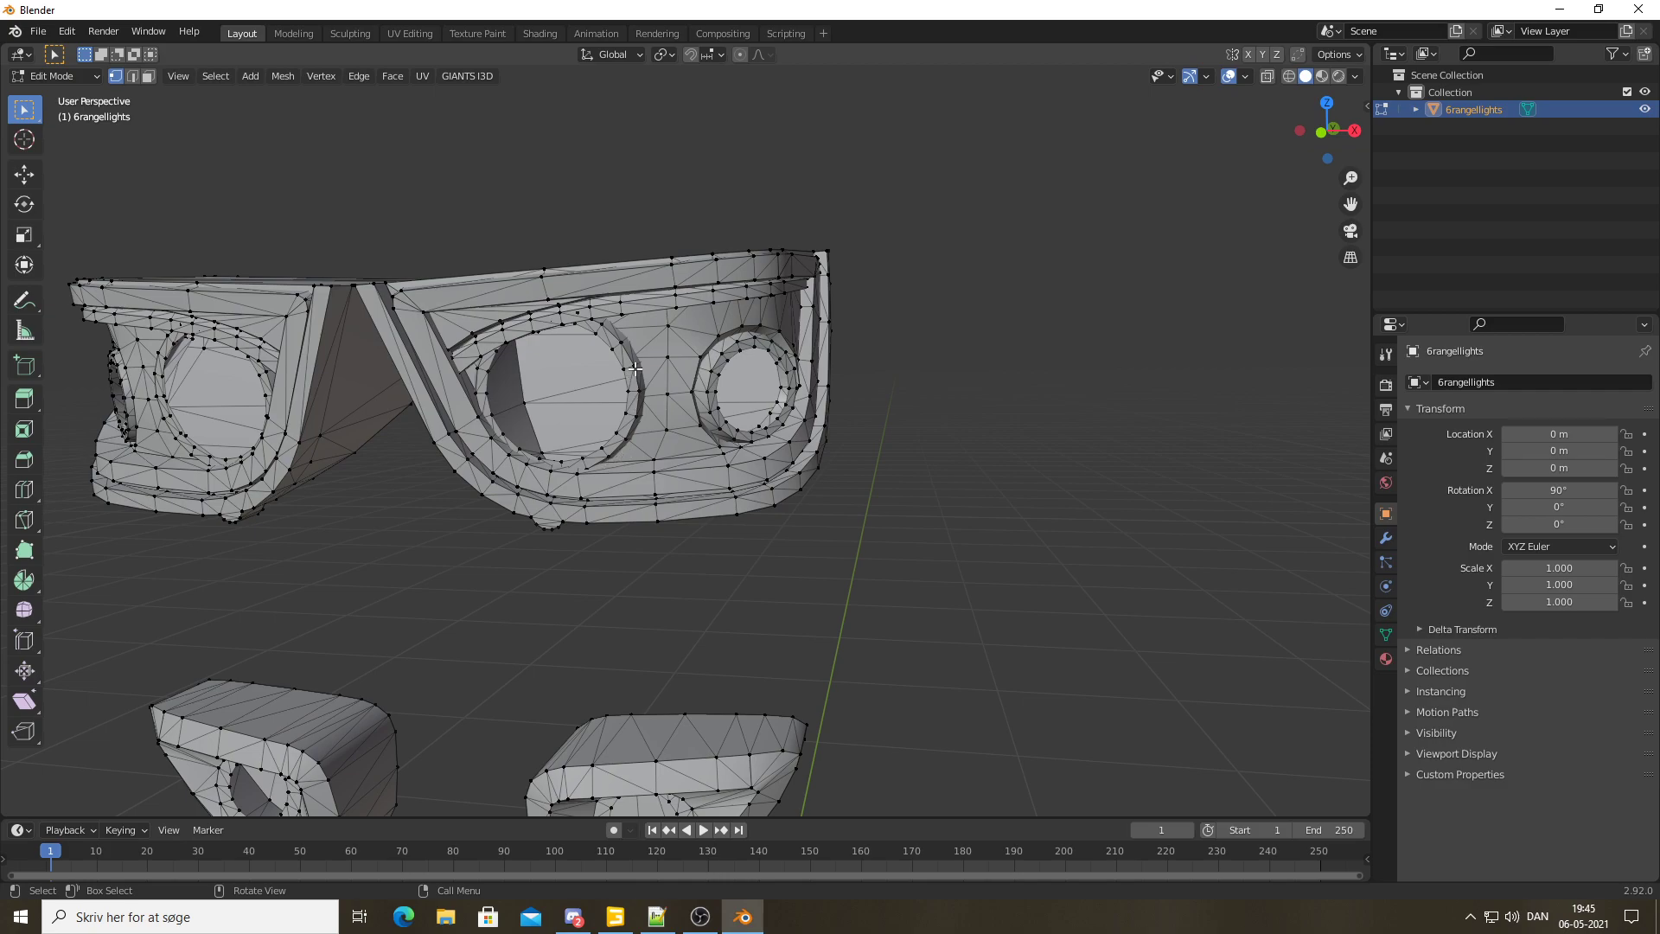
mouse_move(717, 383)
middle_down()
mouse_move(680, 329)
mouse_move(741, 349)
mouse_move(649, 347)
middle_up()
scroll(680, 329, up, 3)
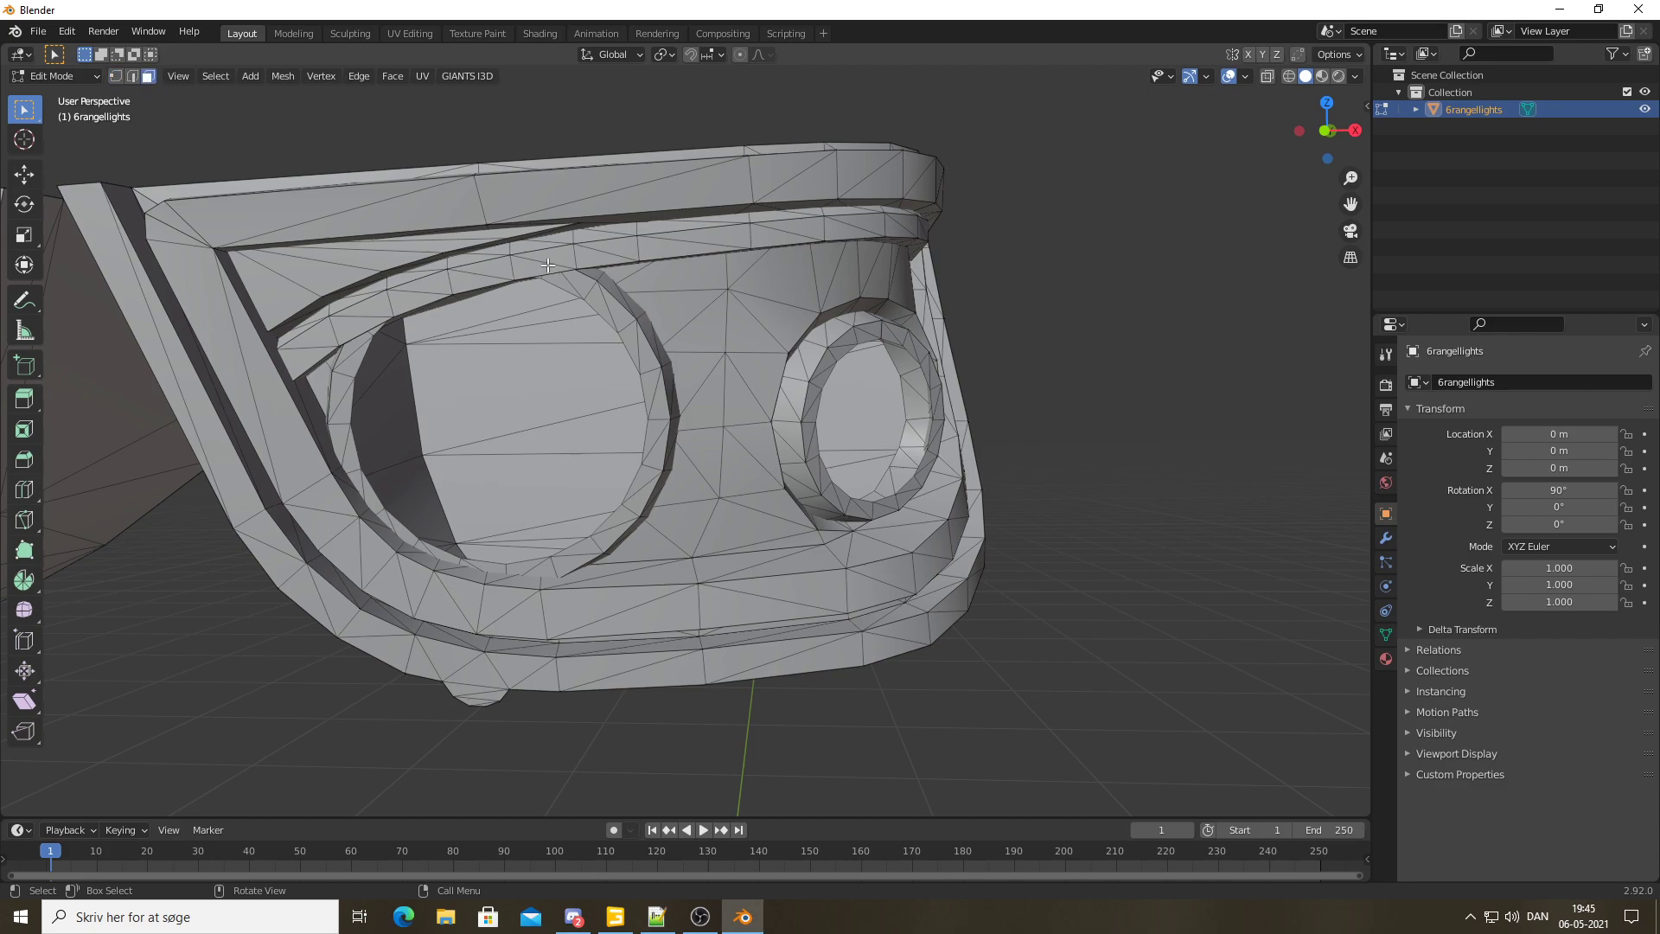
key(l)
Add the rings and the other headlight's top strip to the selection
middle_drag(809, 249, 660, 353)
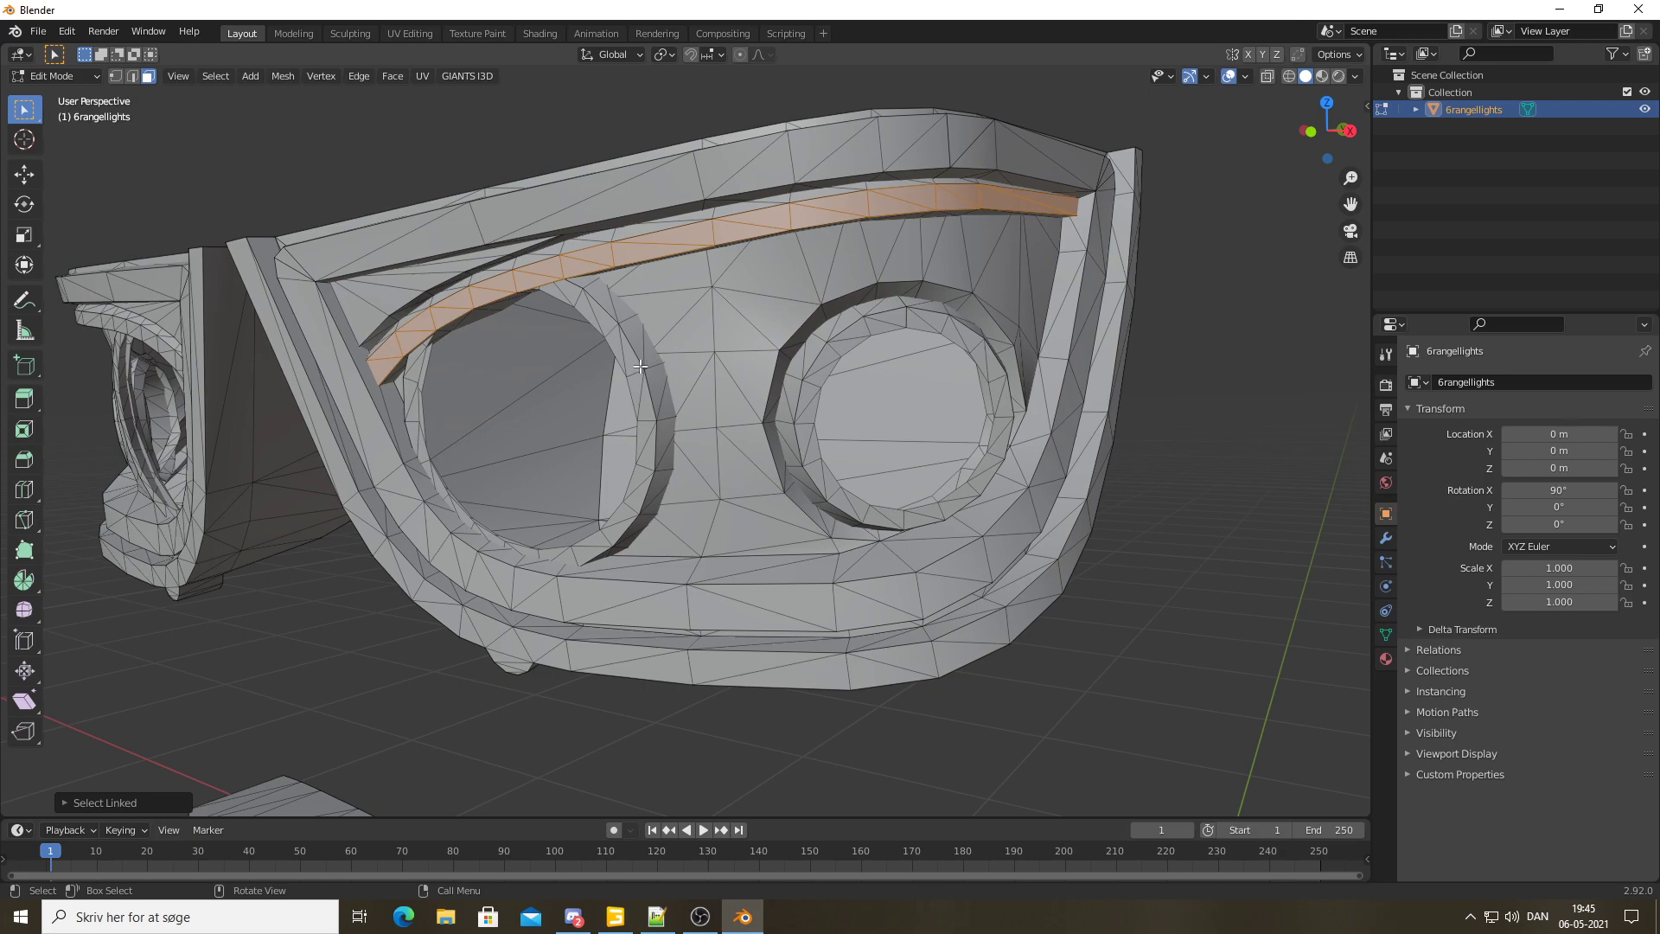
key(l)
middle_drag(640, 366, 736, 343)
scroll(736, 343, down, 3)
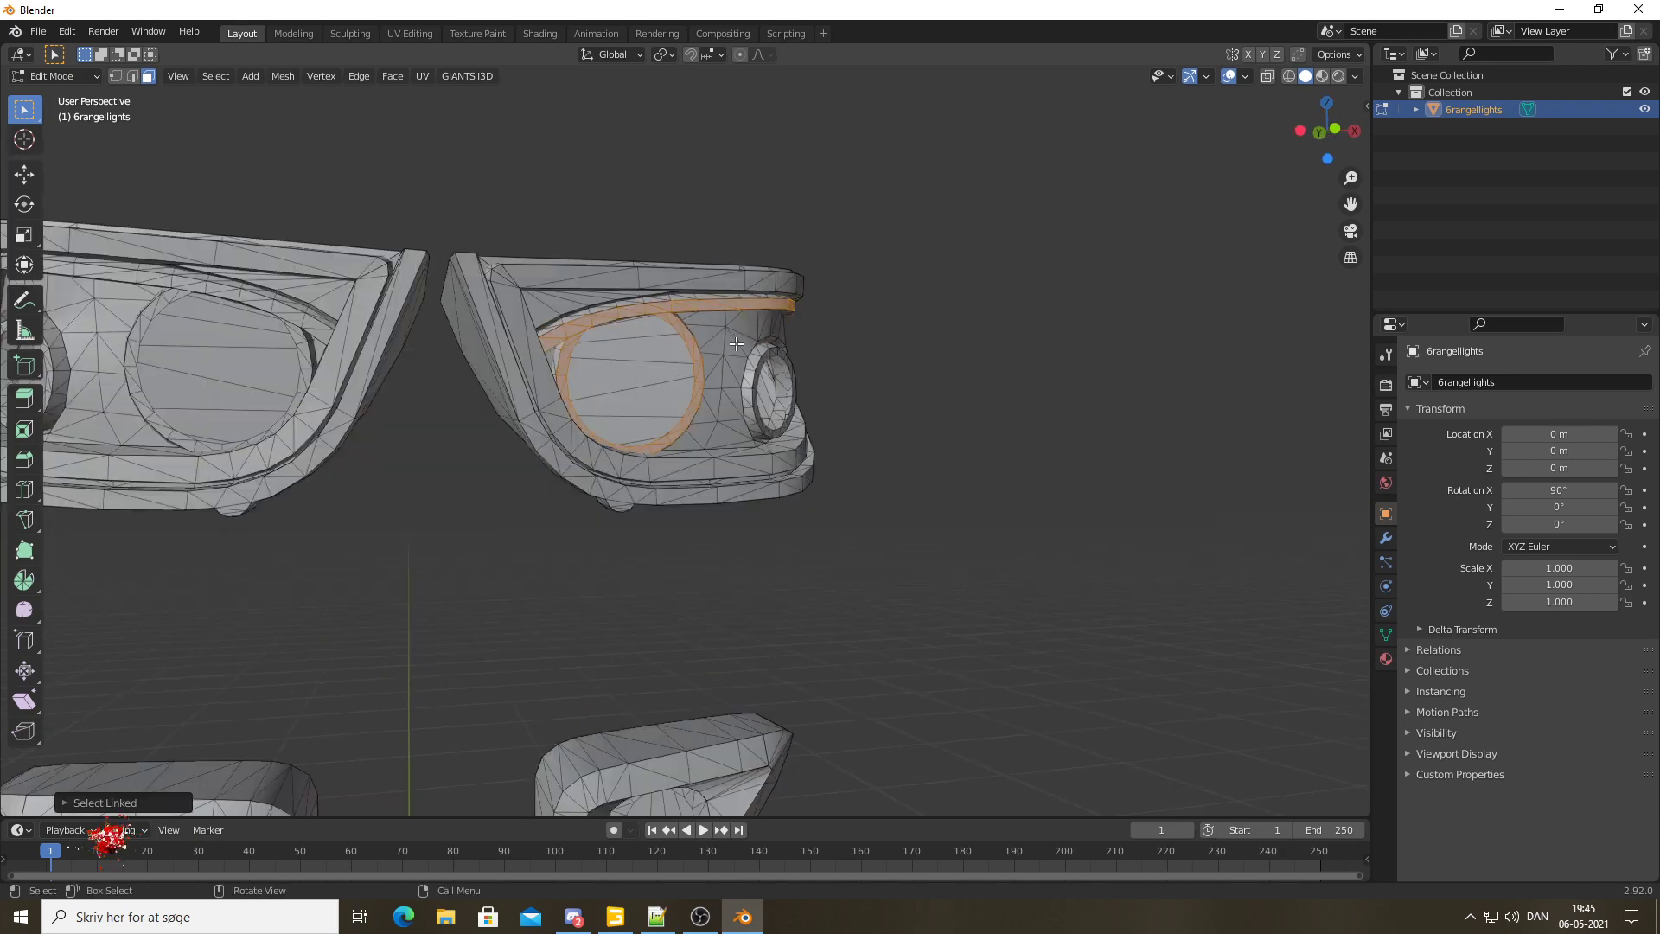
scroll(736, 343, down, 3)
scroll(735, 343, up, 3)
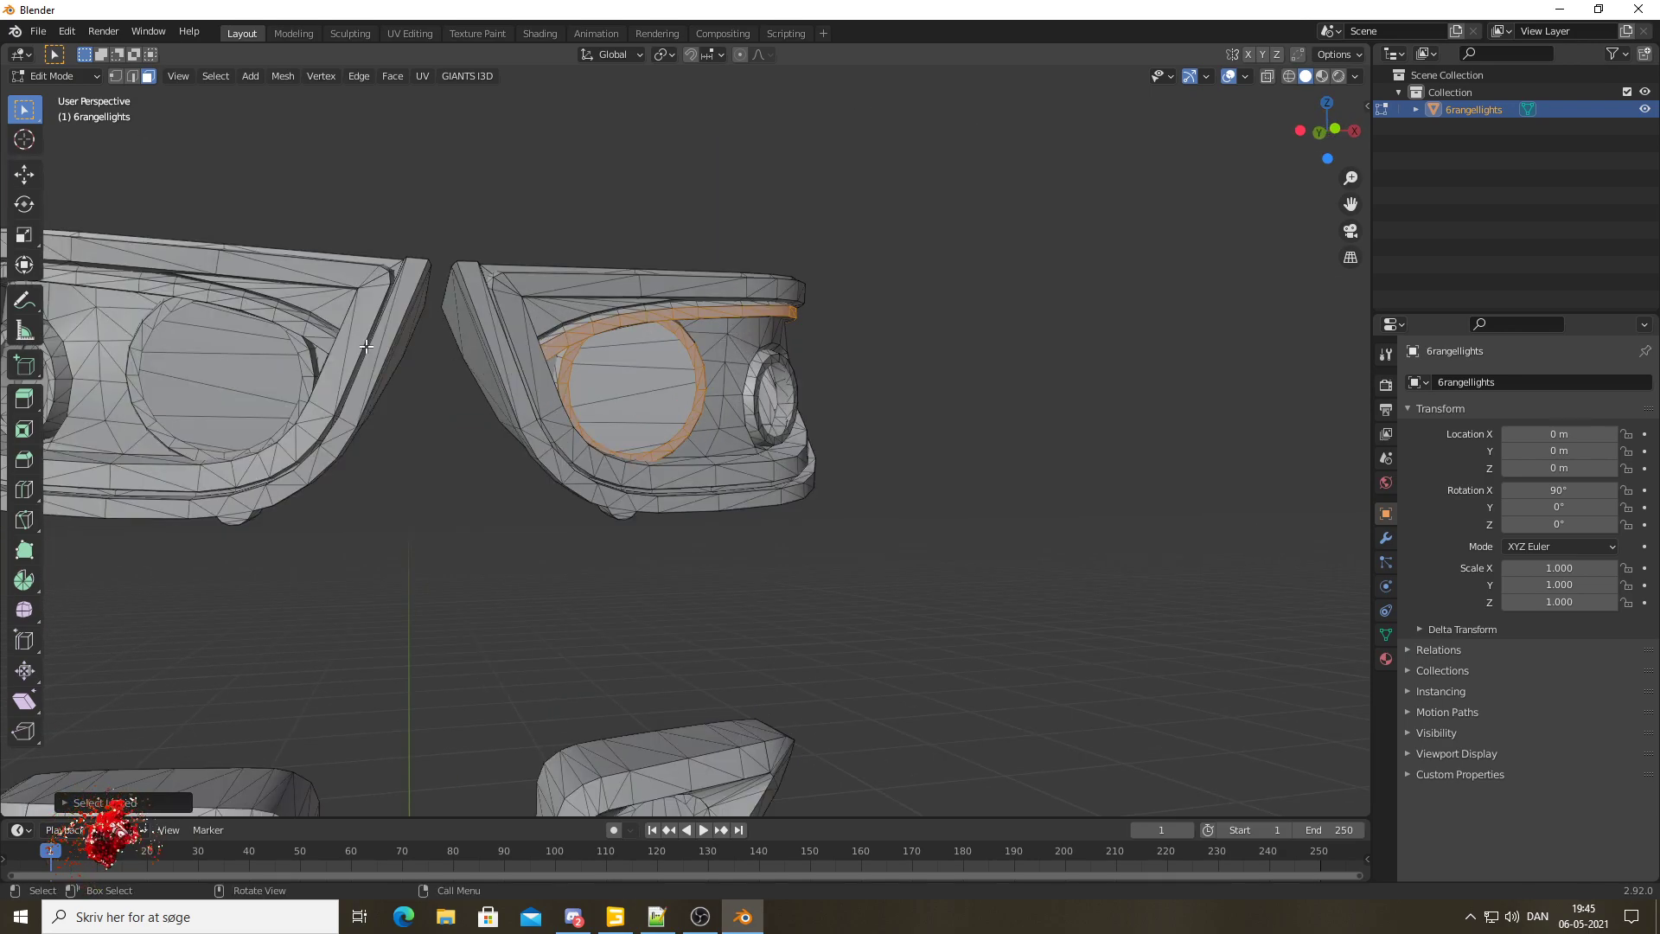
key(l)
key(l)
scroll(388, 344, down, 4)
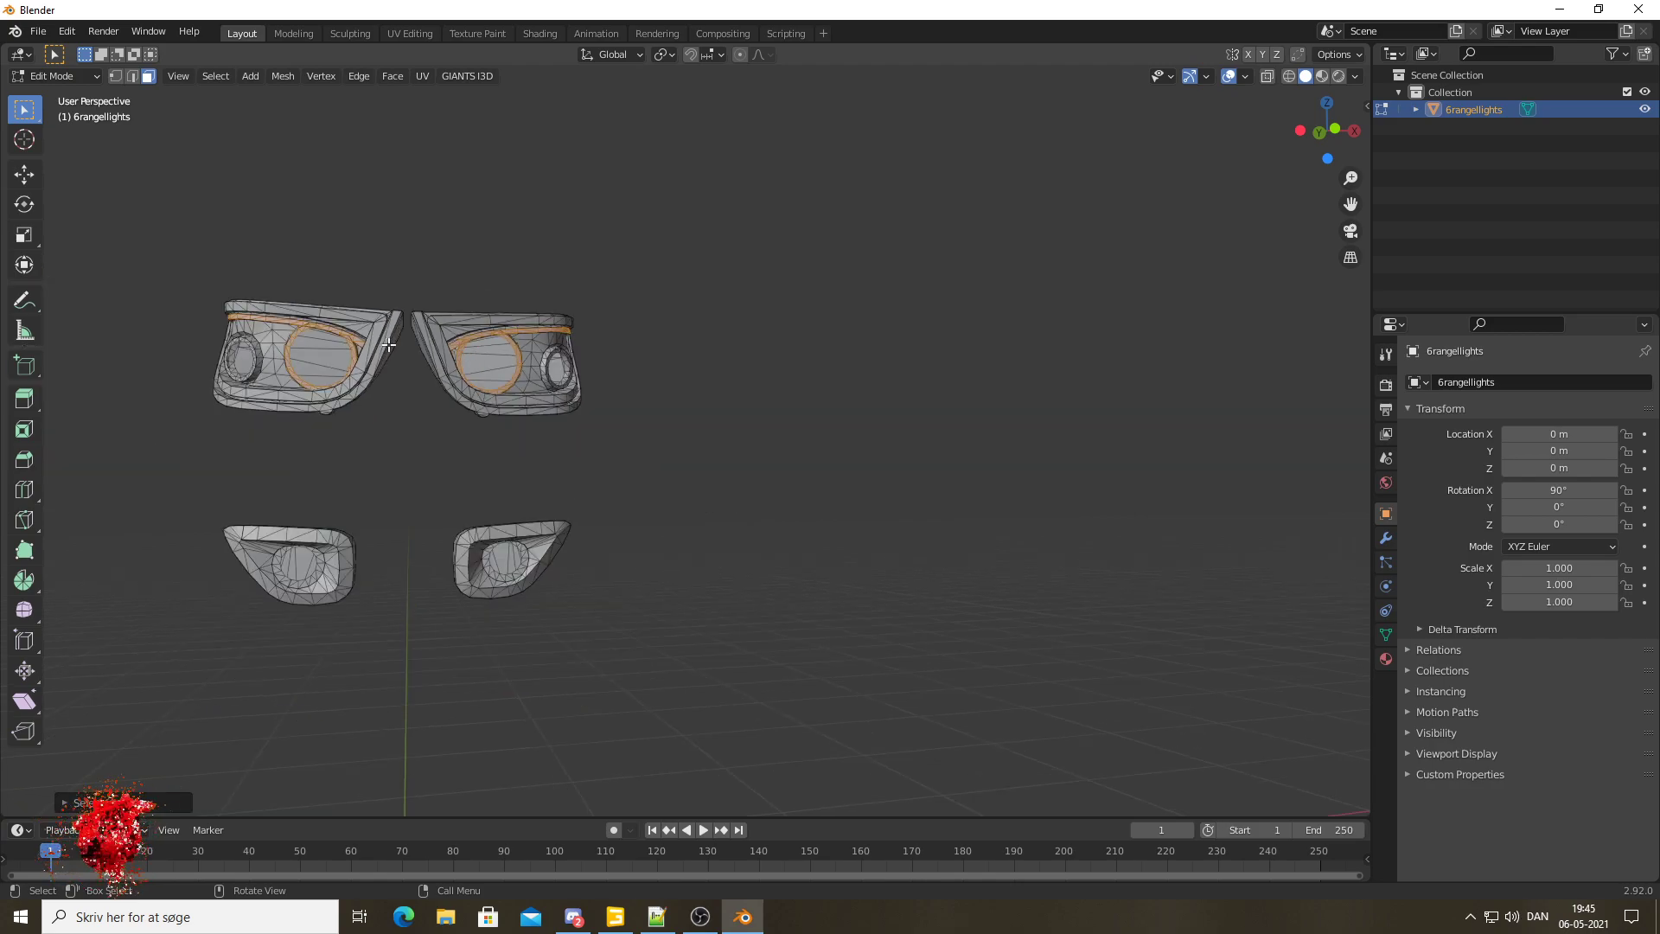
scroll(465, 333, up, 2)
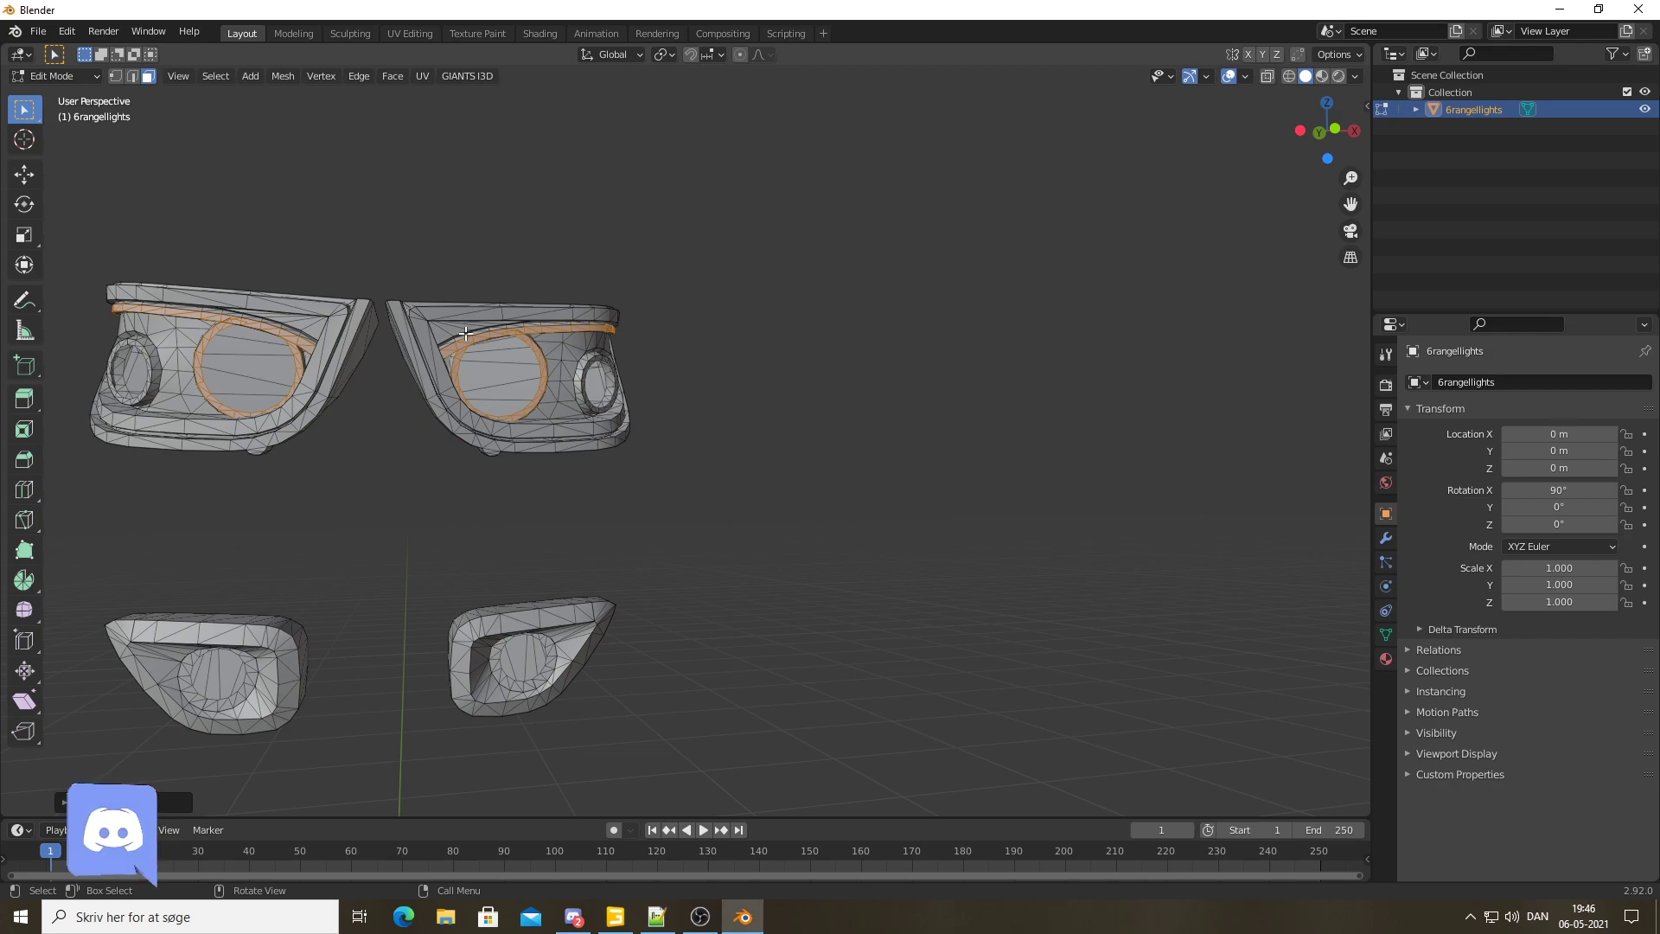
Separate the selected rings and strips into a new object, then reselect the original housings
key(ctrl+l)
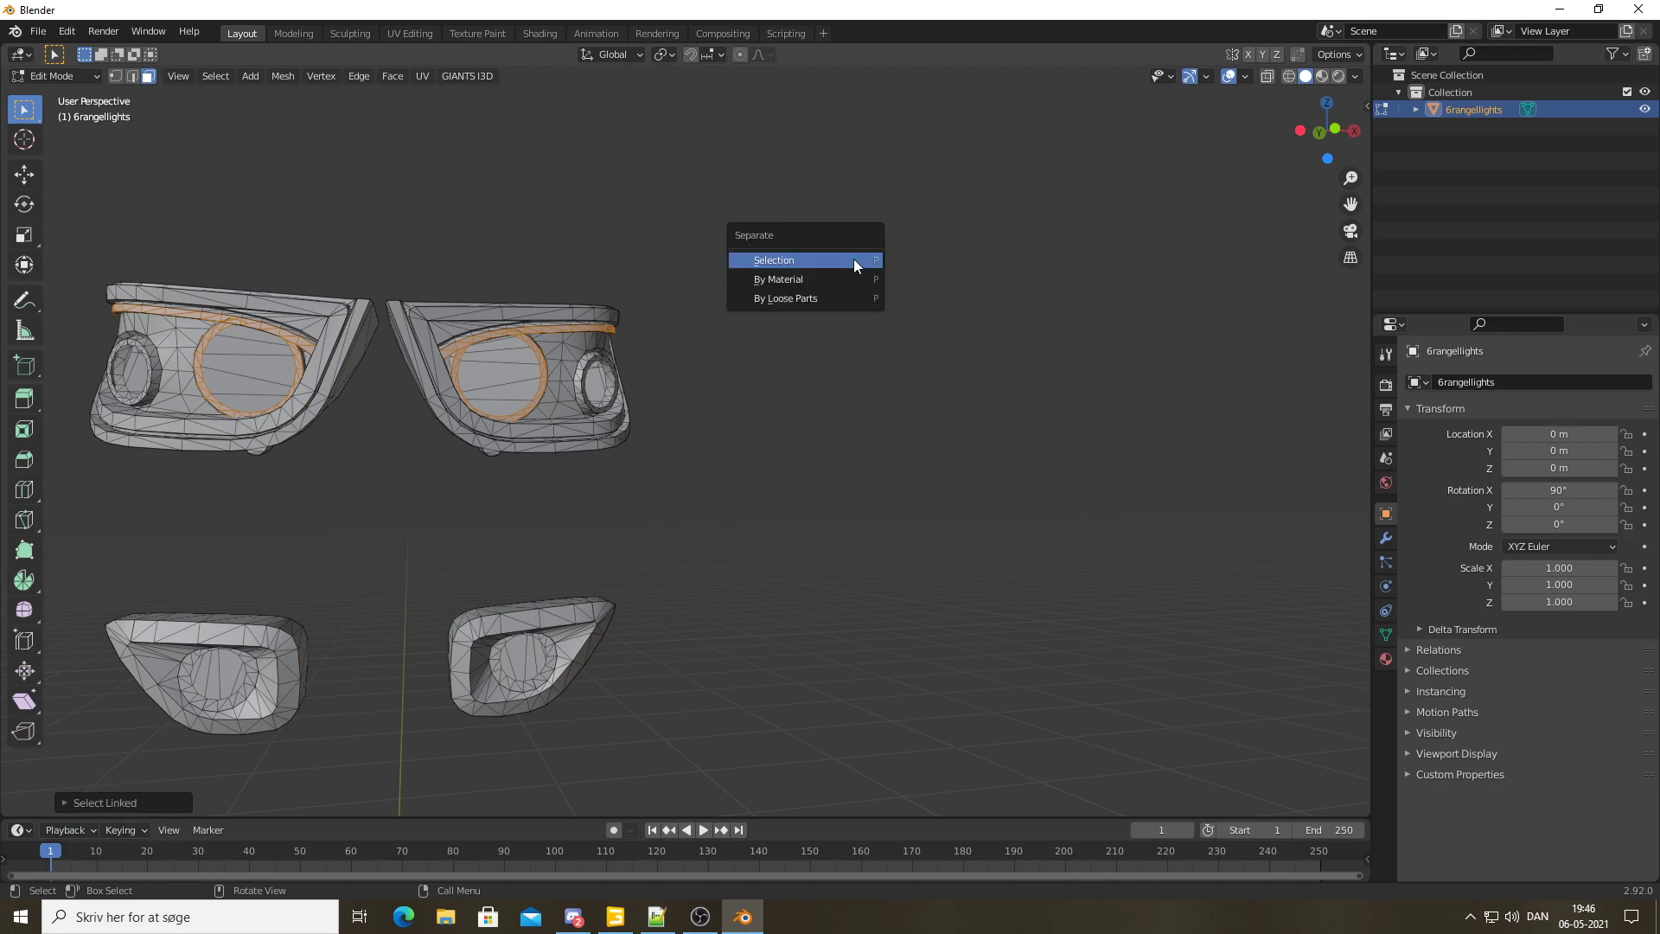
click(853, 258)
key(p)
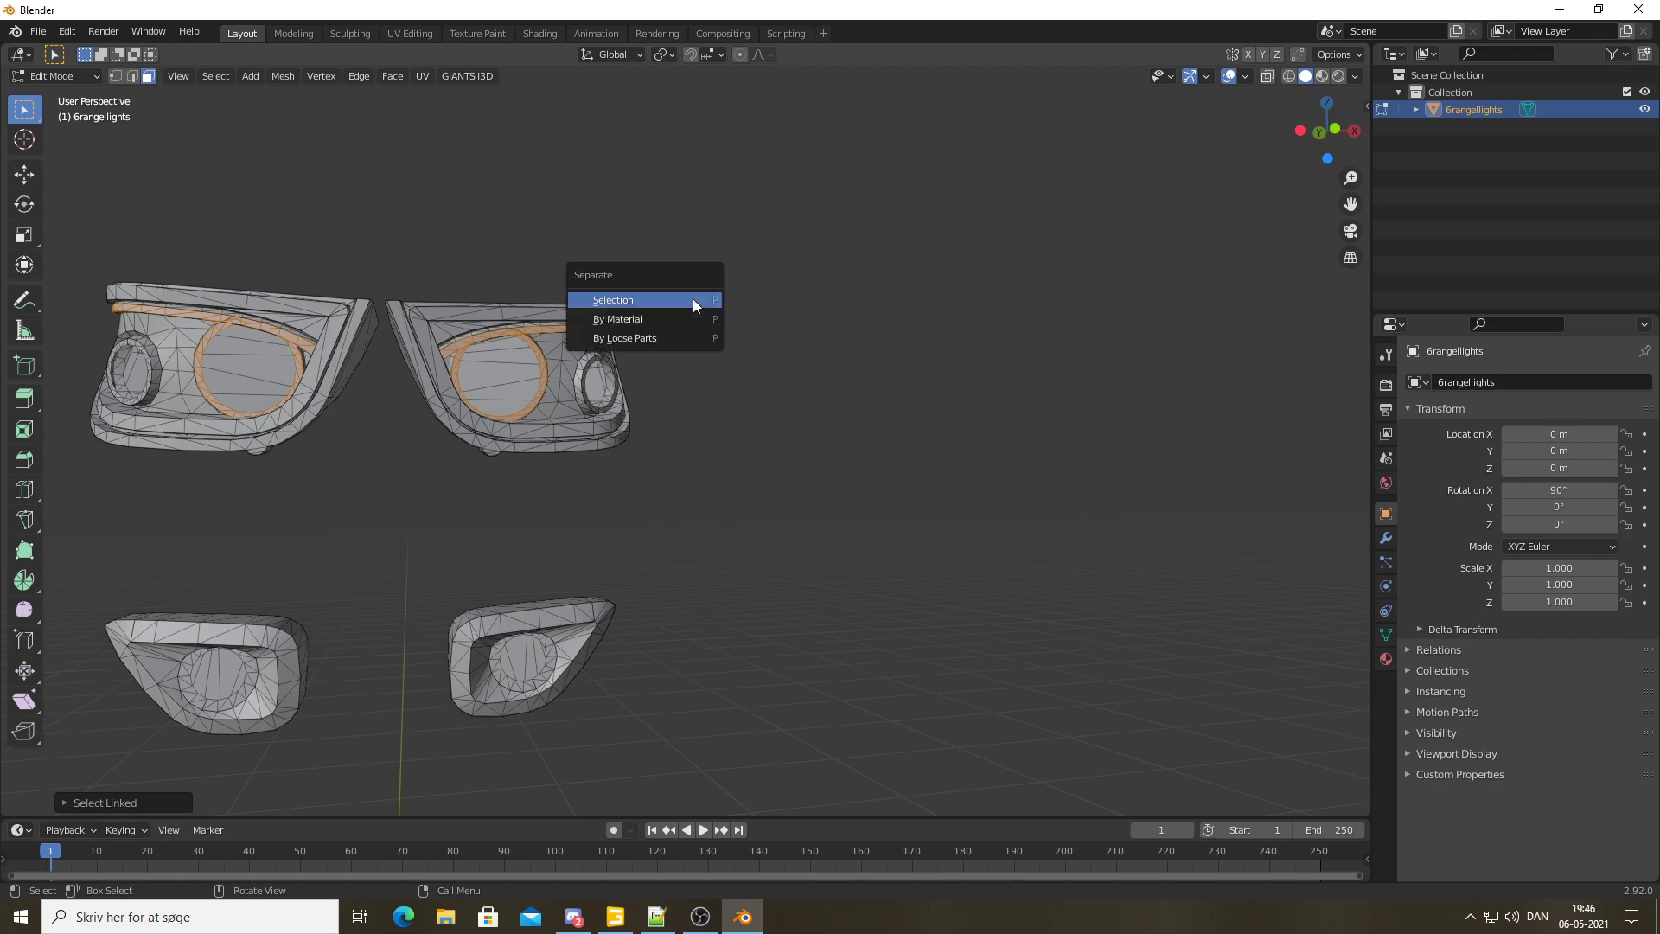
click(692, 298)
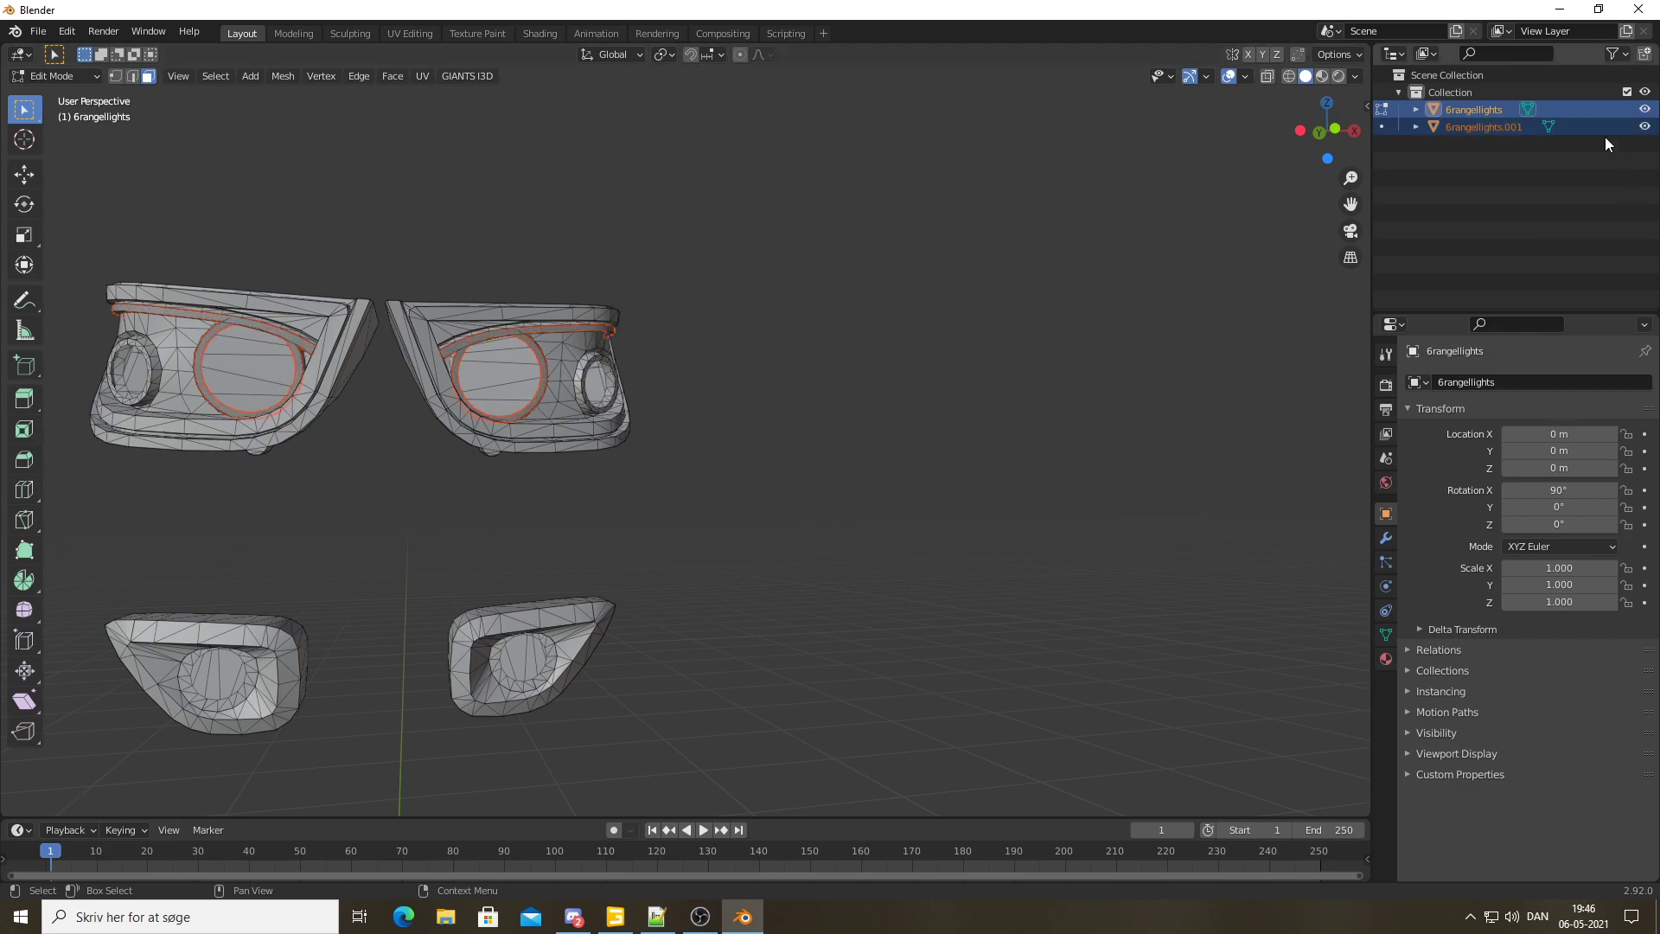
click(1500, 126)
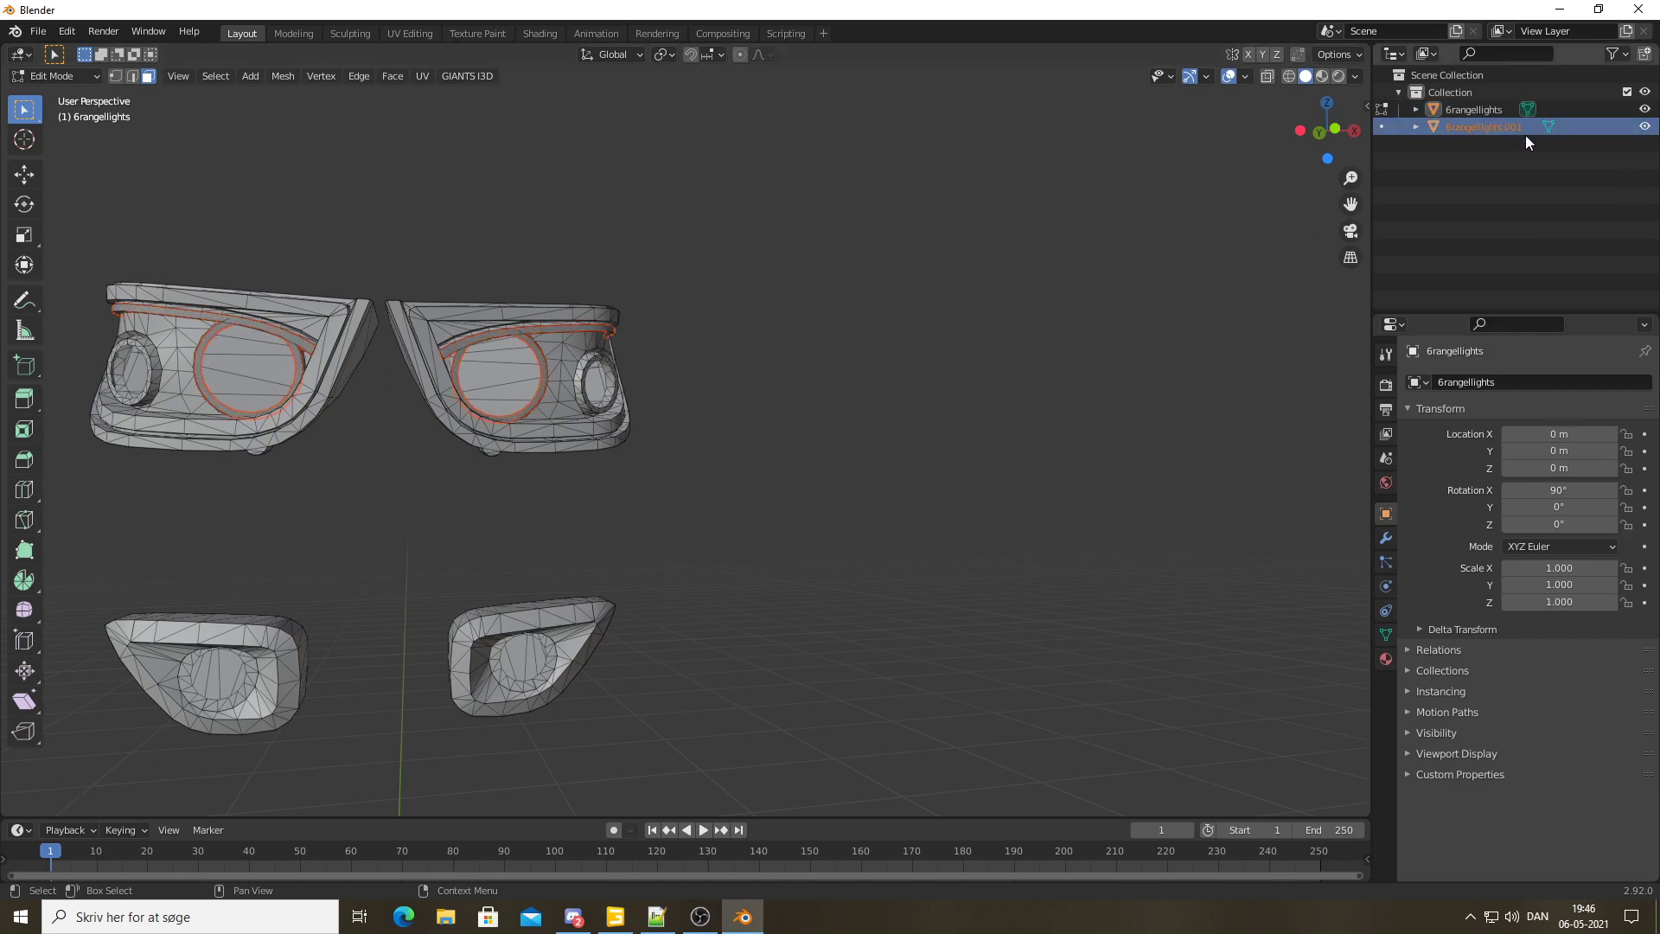
click(1481, 111)
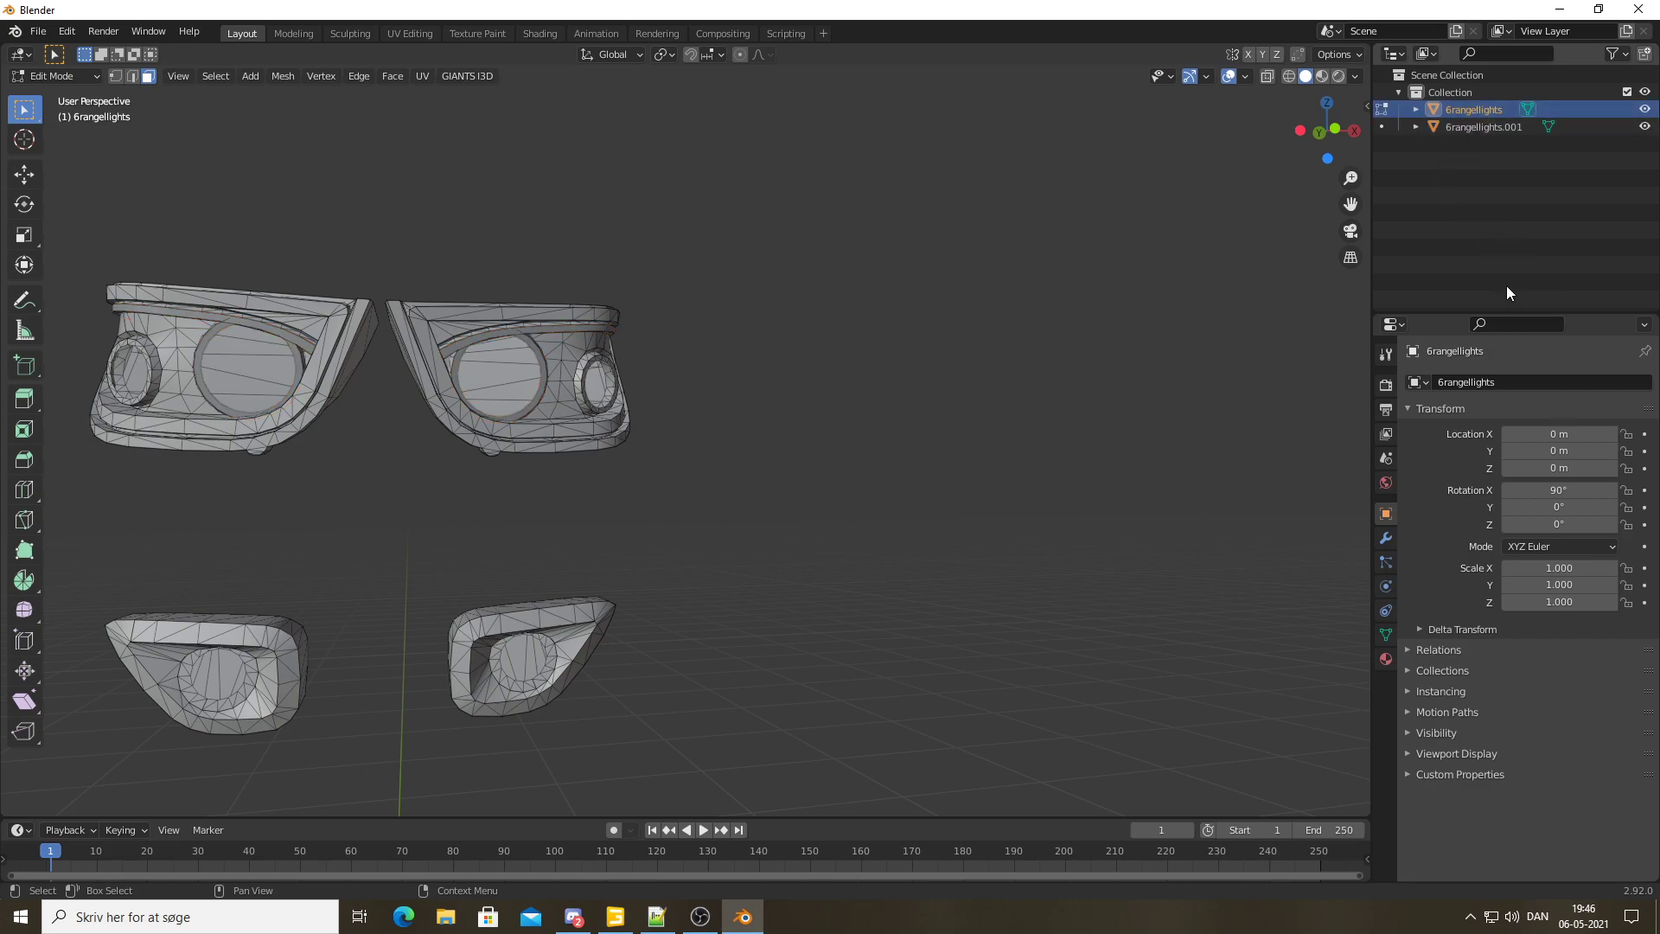
Delete the housing object and rename the ring object to 6rangellights
key(Delete)
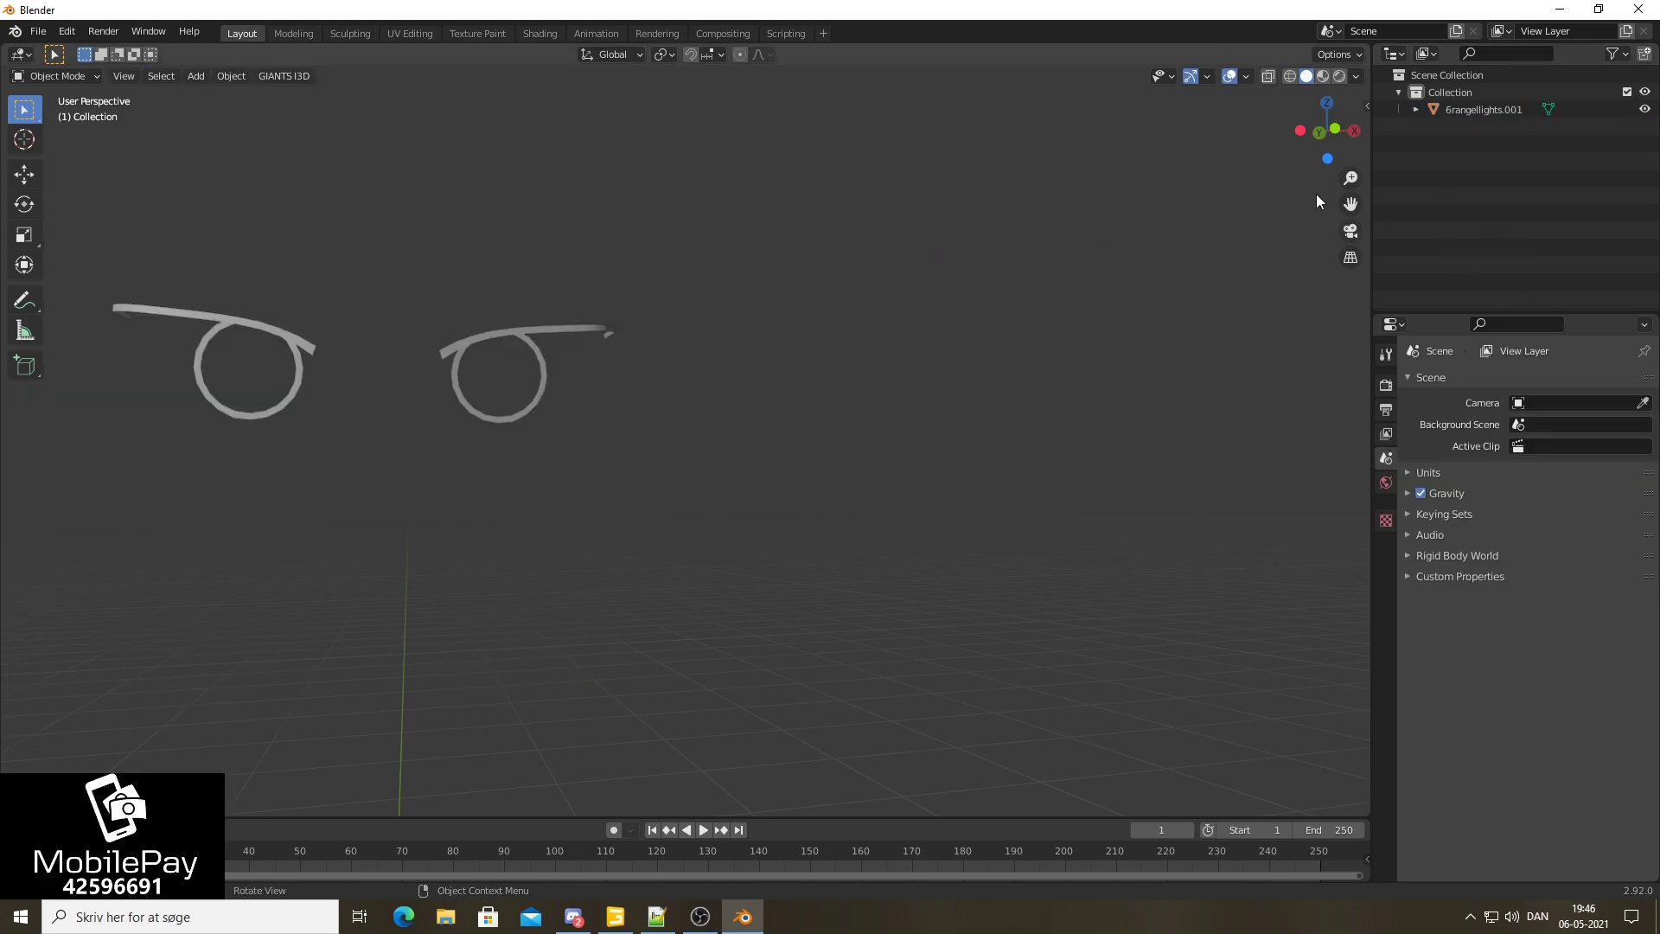
click(1485, 111)
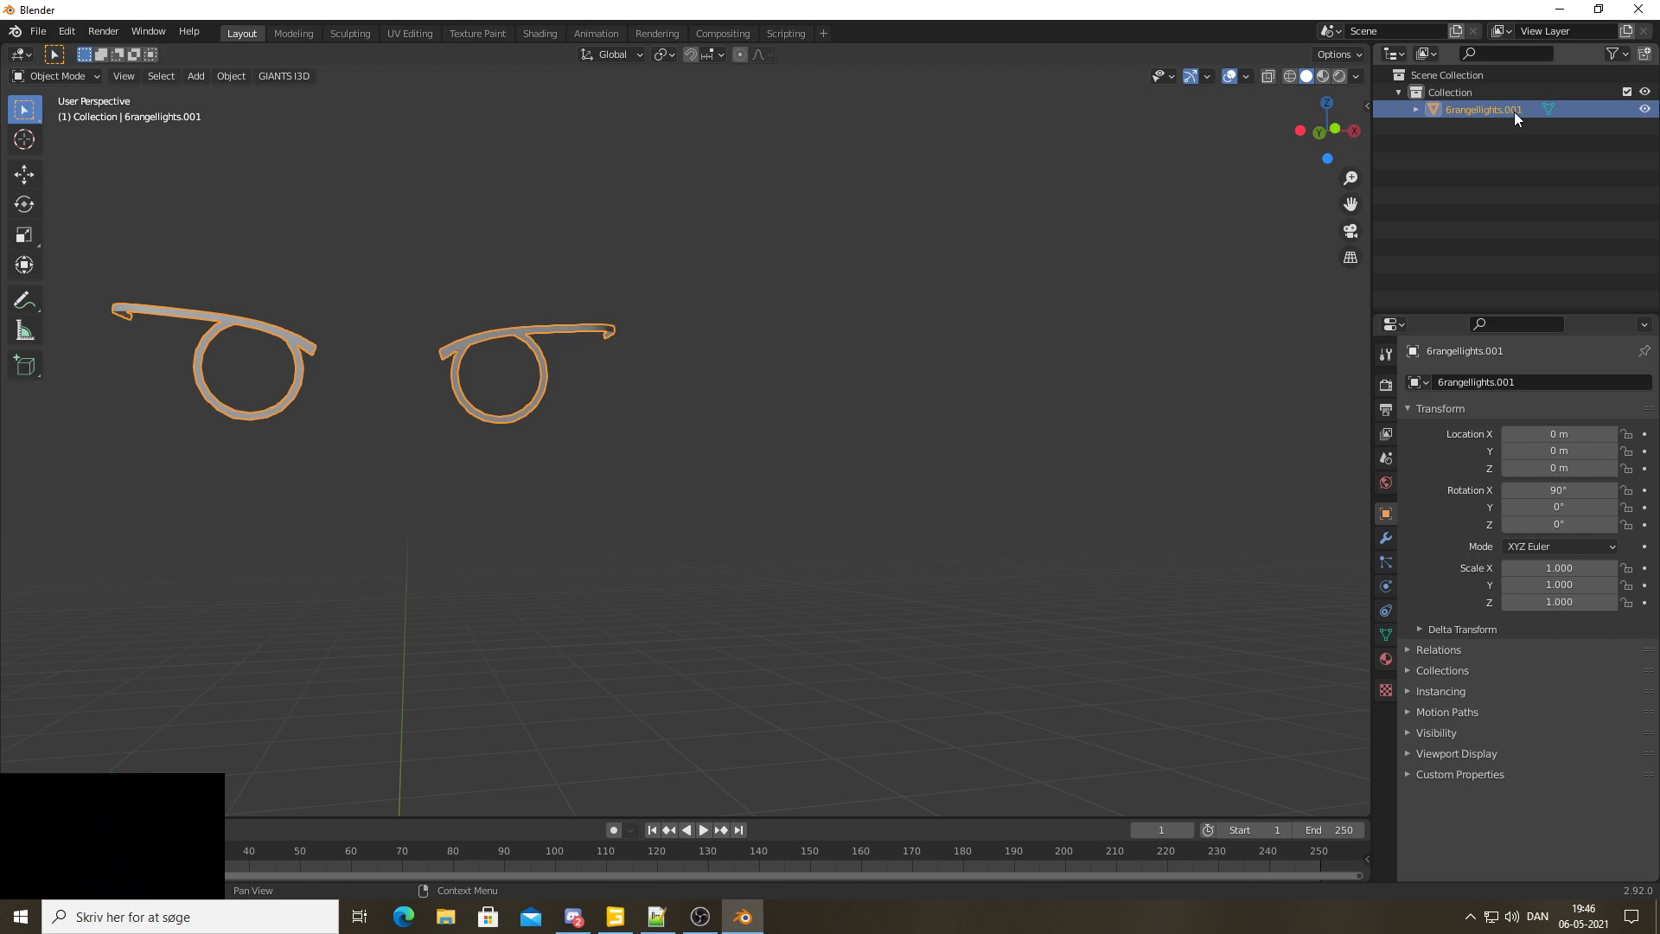
double_click(1526, 111)
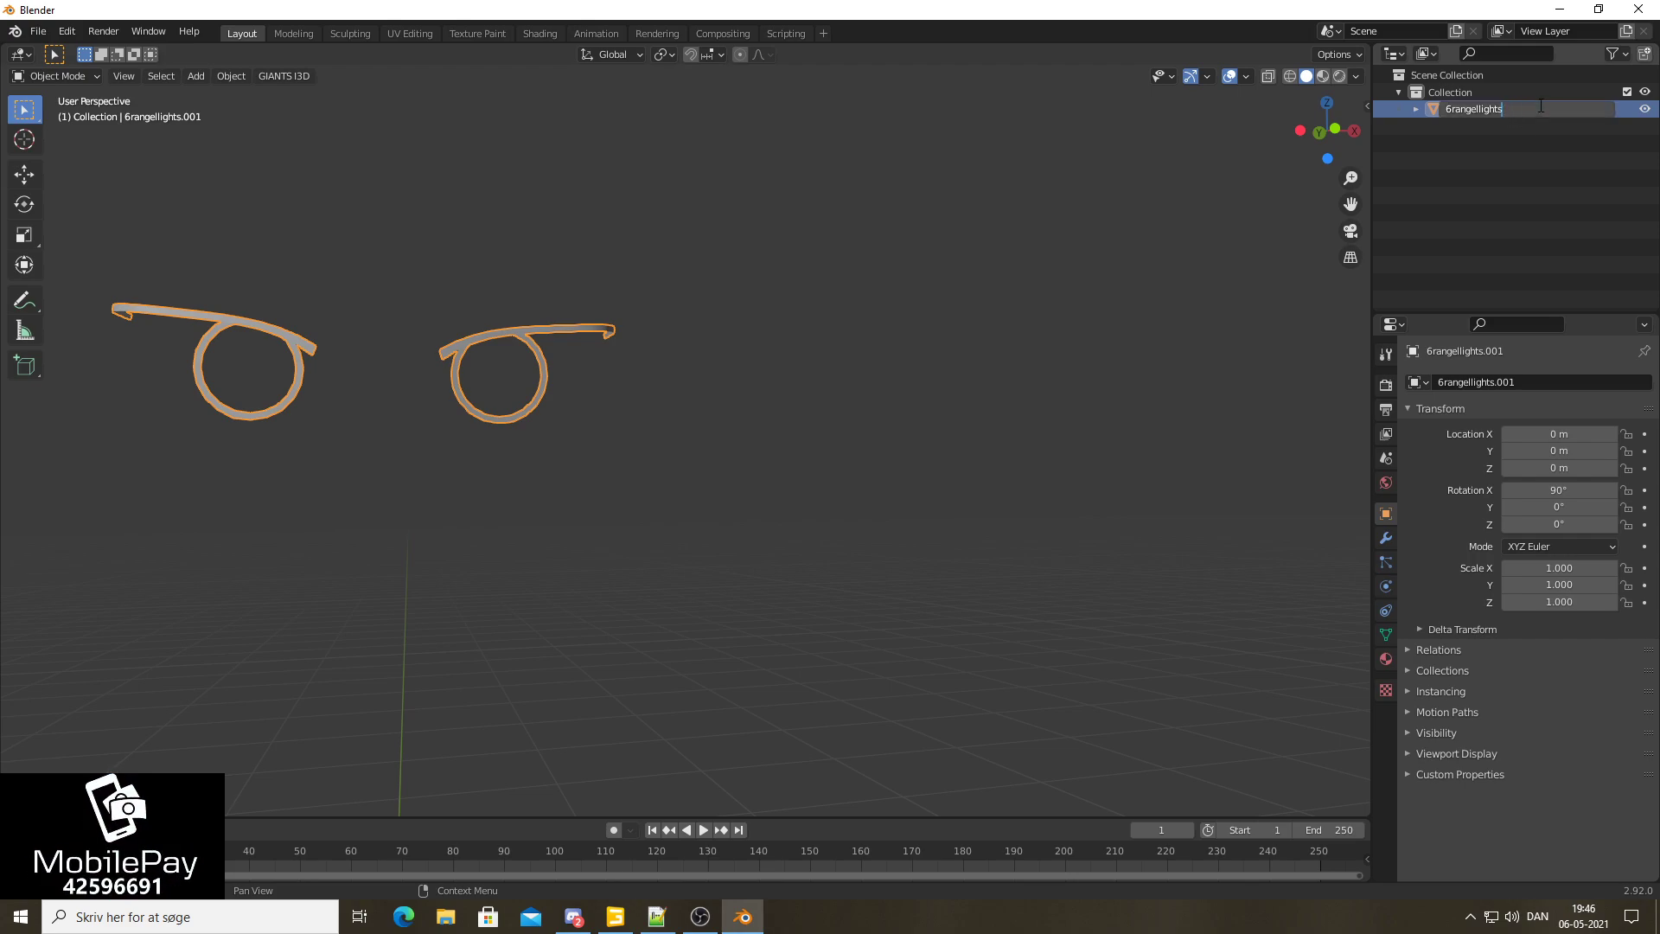
key(Return)
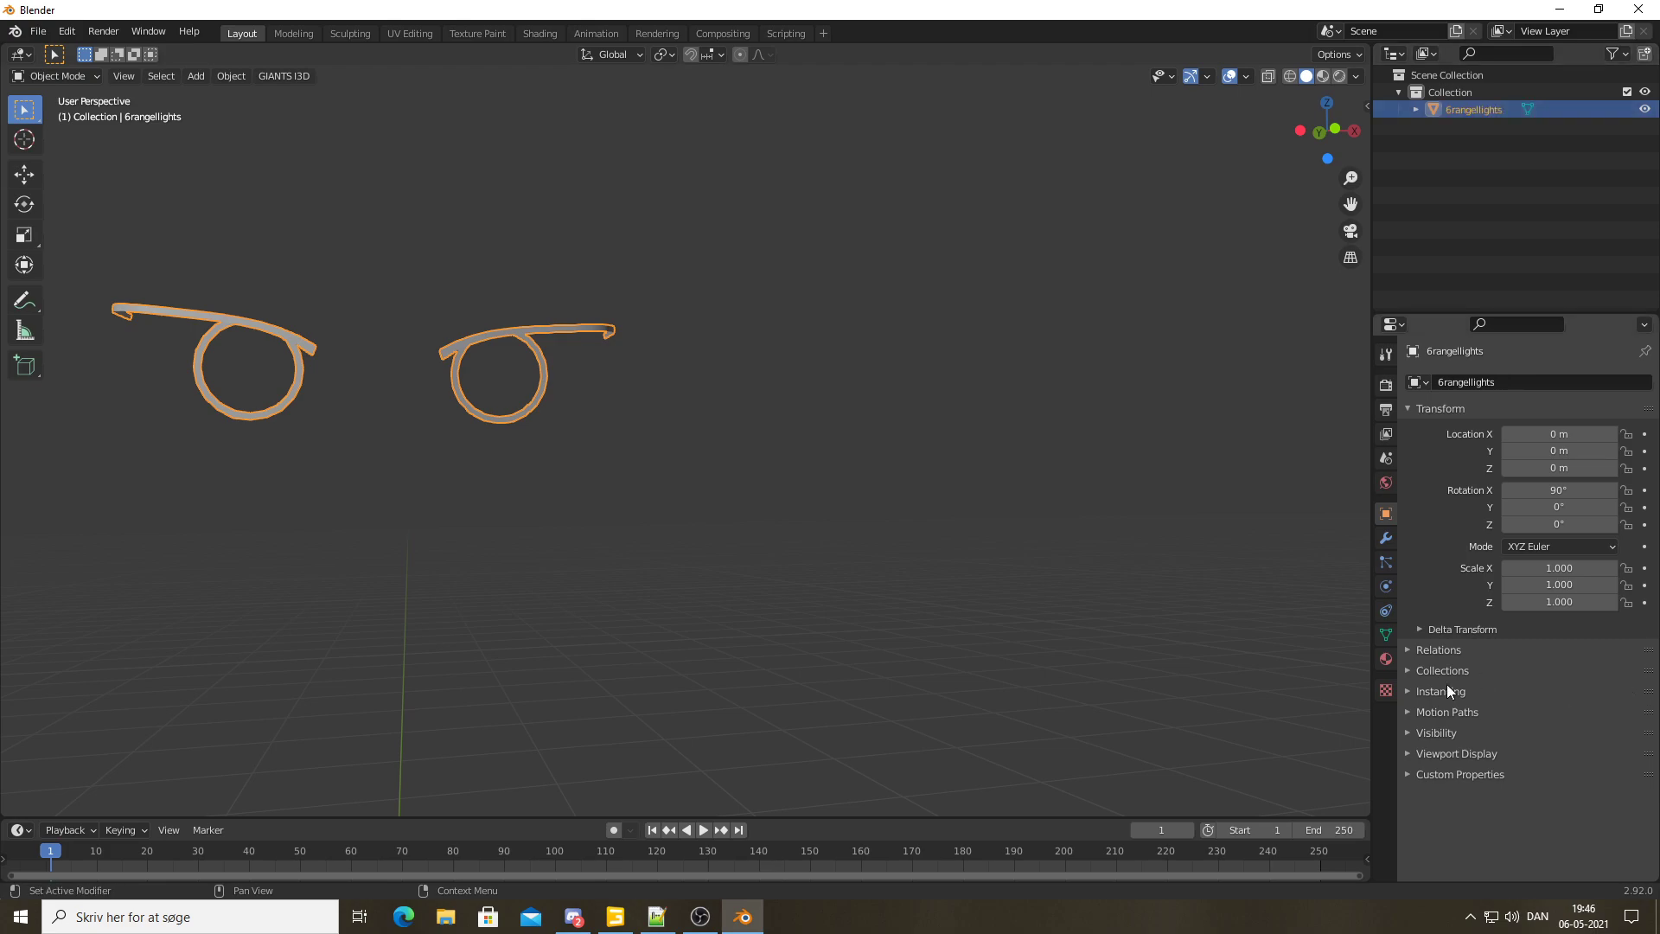
Rename the ring object's material from Default OBJ to angellights
click(1388, 661)
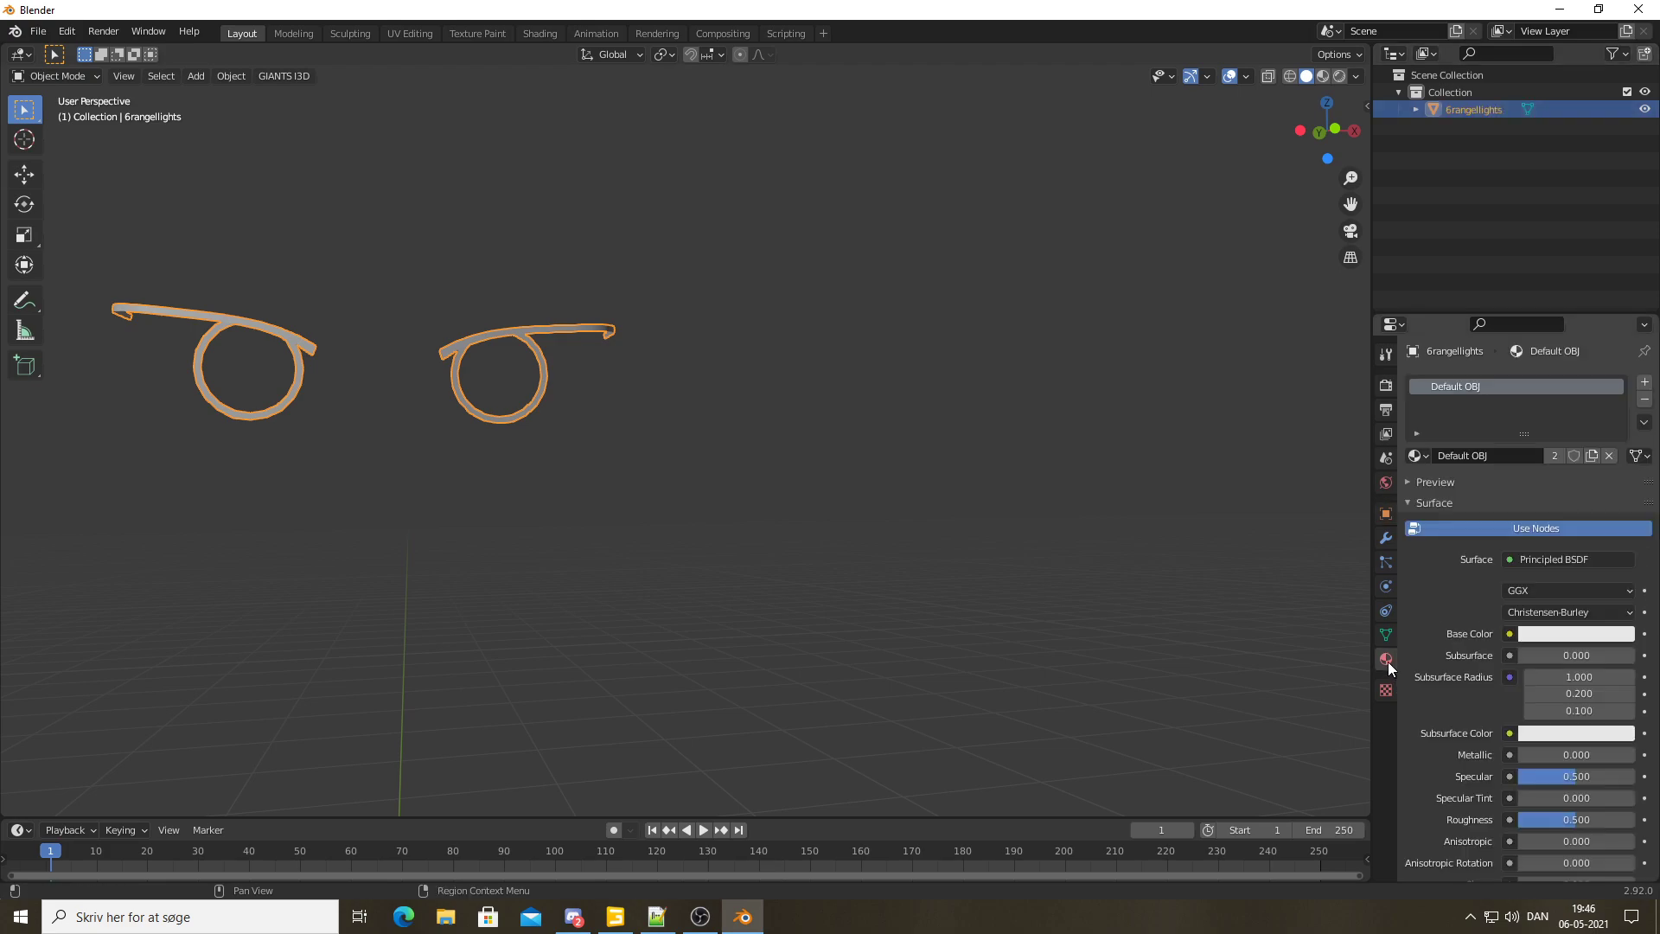
click(1508, 452)
key(BackSpace)
text(angellights)
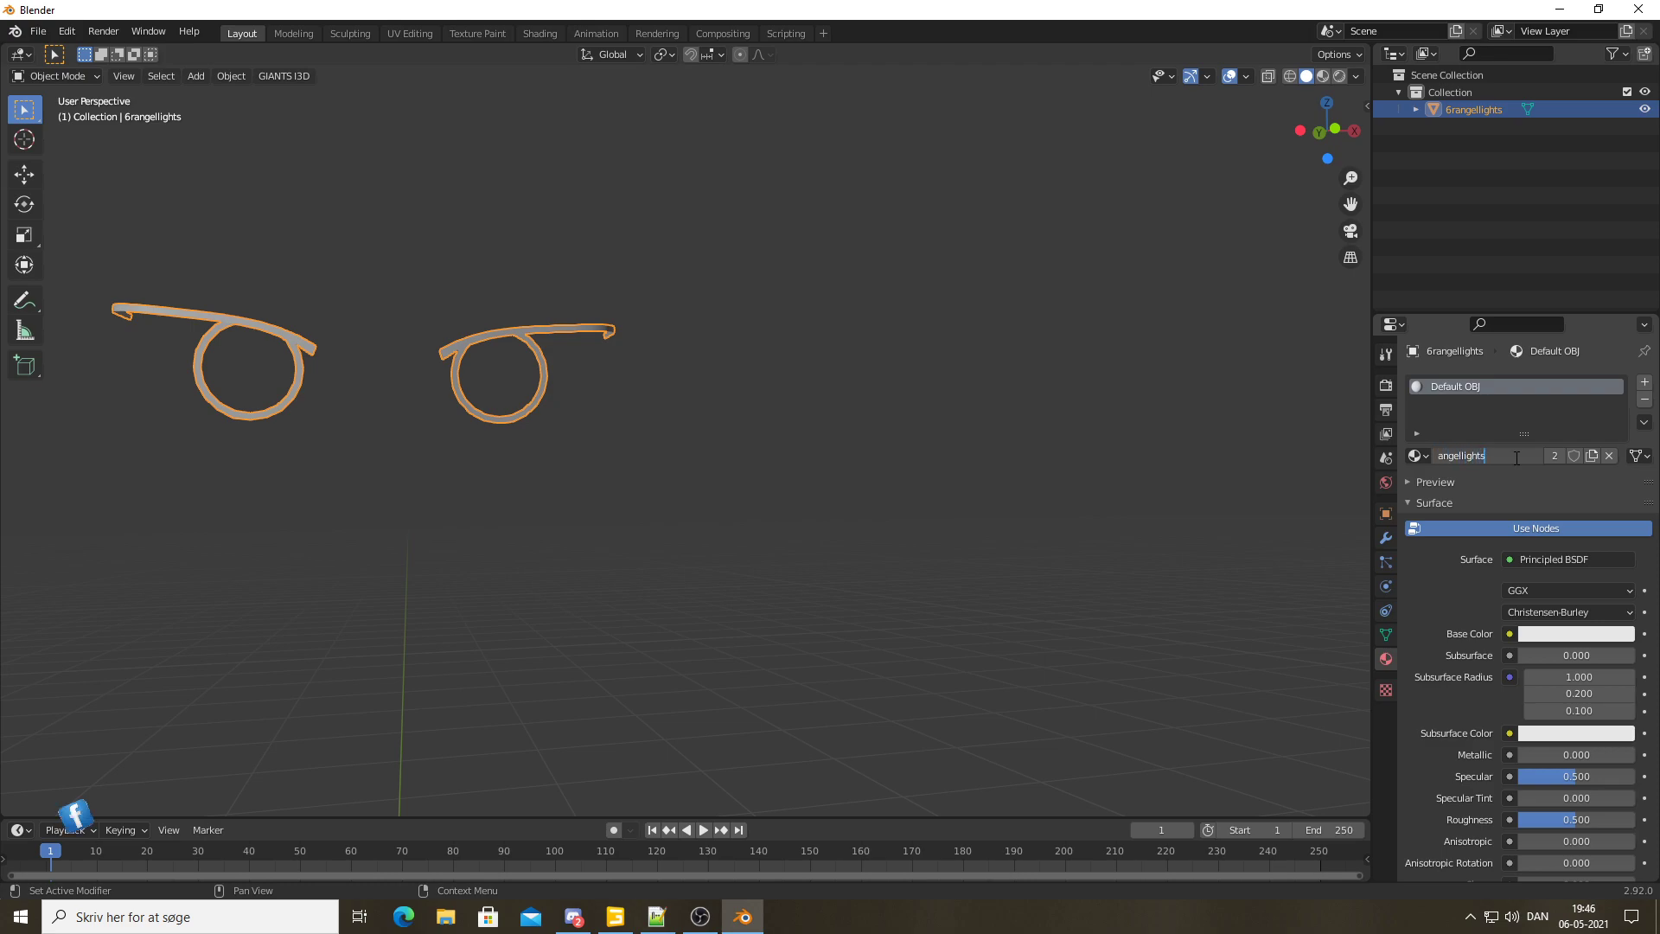
key(Return)
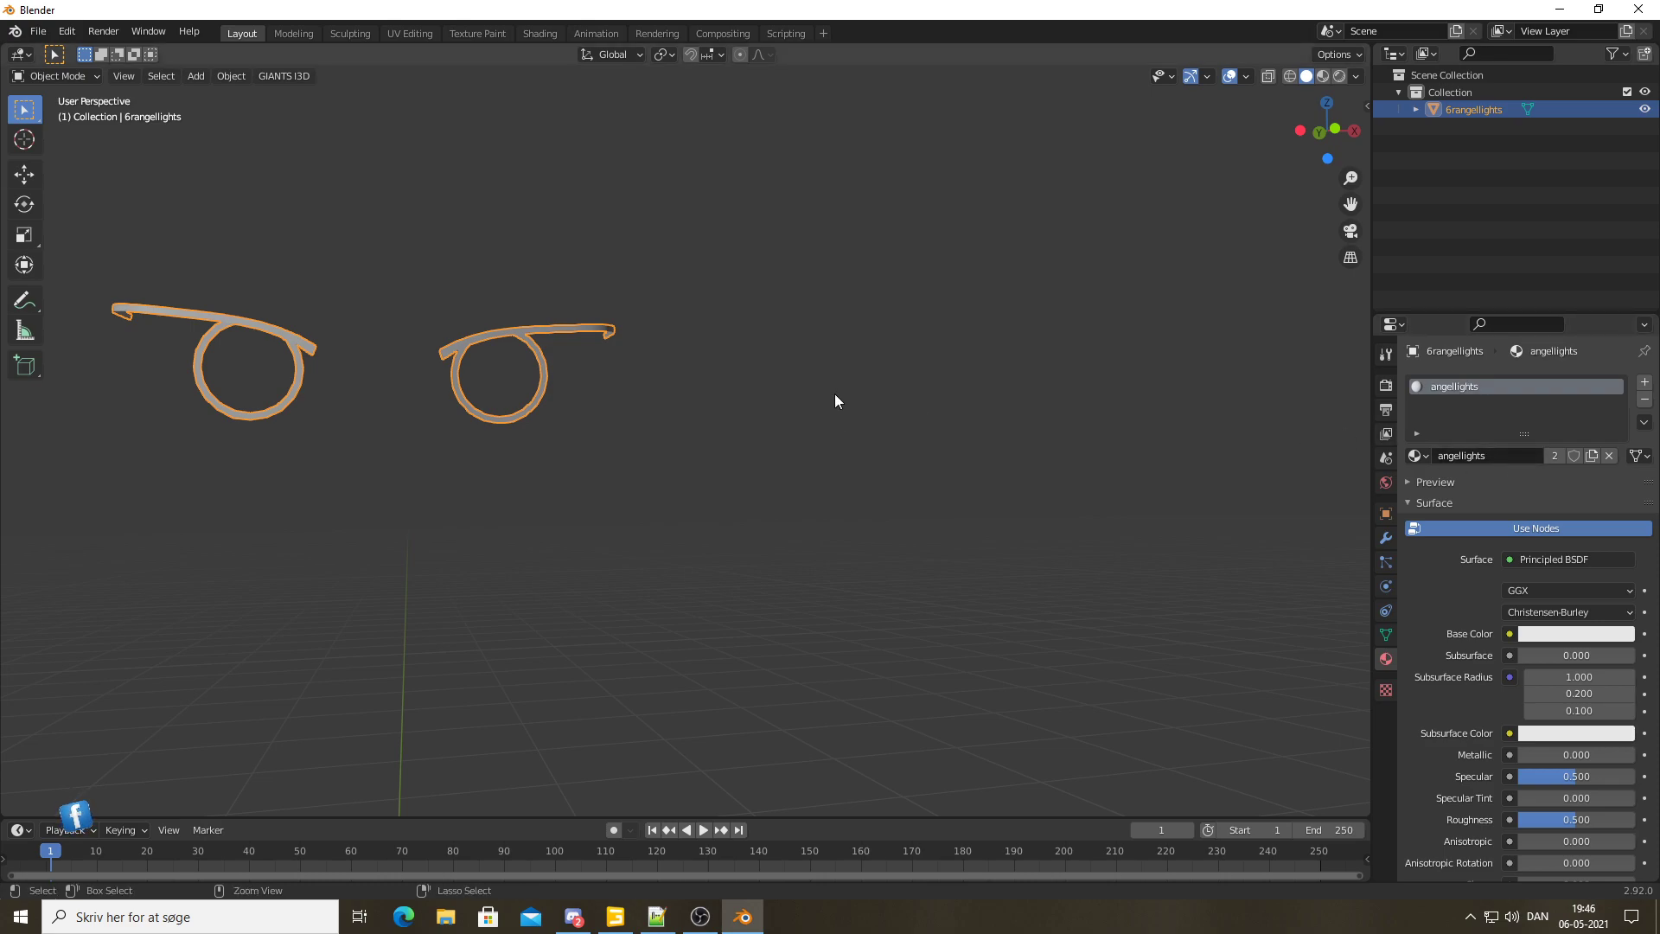
Apply the ring object's transforms twice through the Ctrl+A Apply menu
key(ctrl+a)
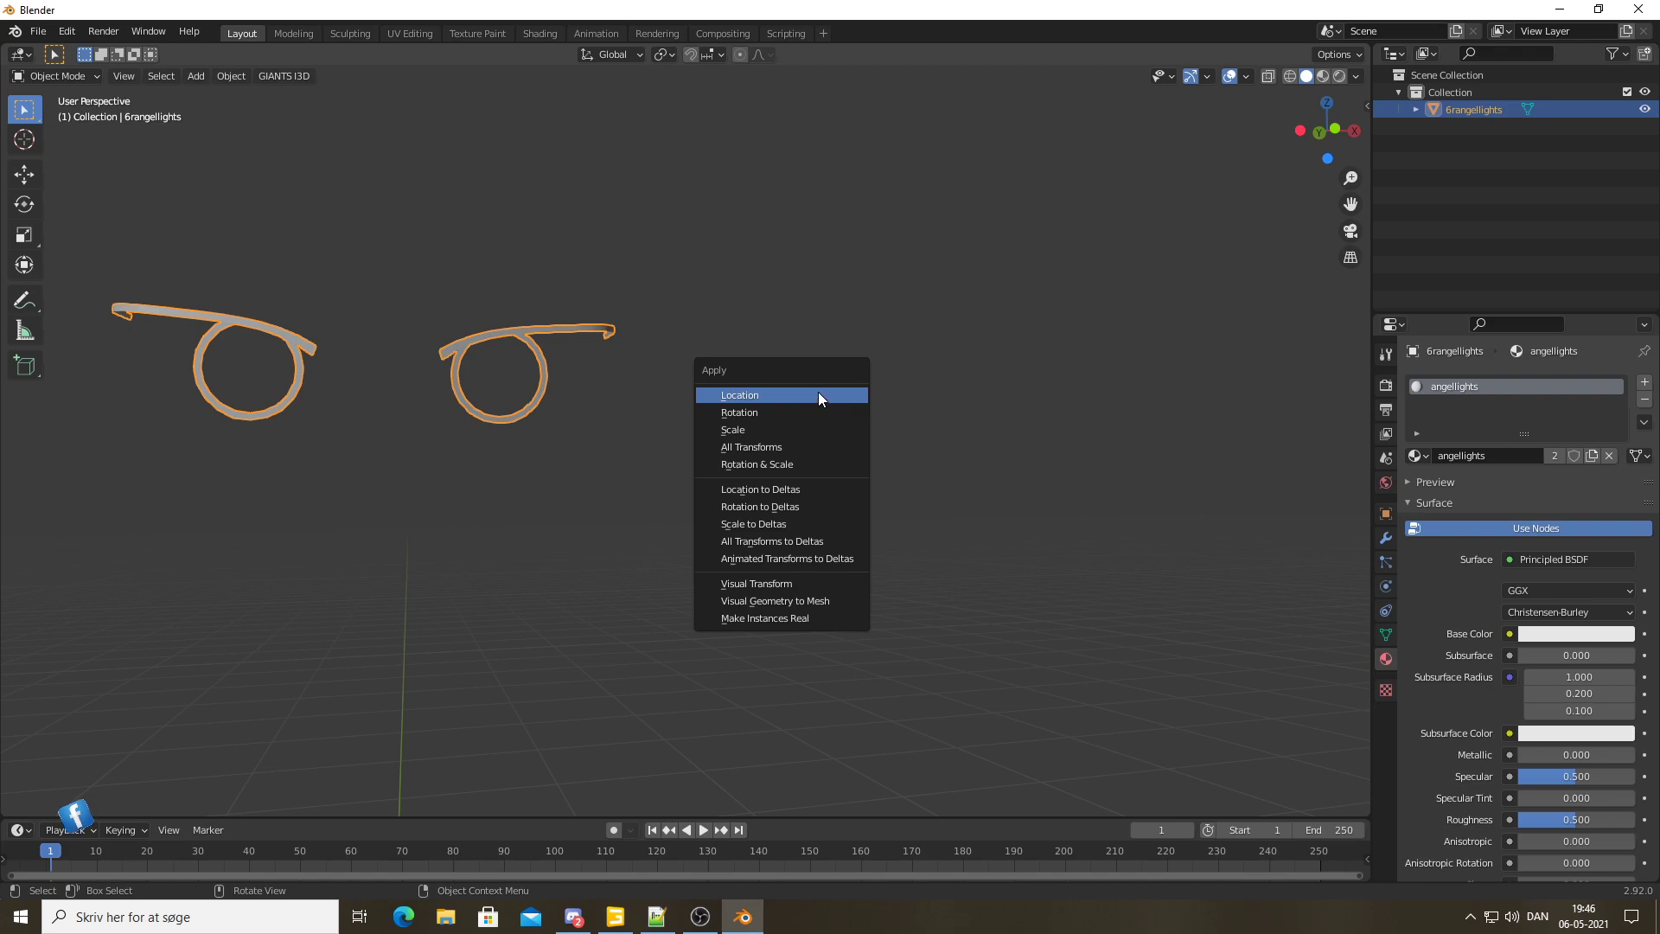
click(766, 395)
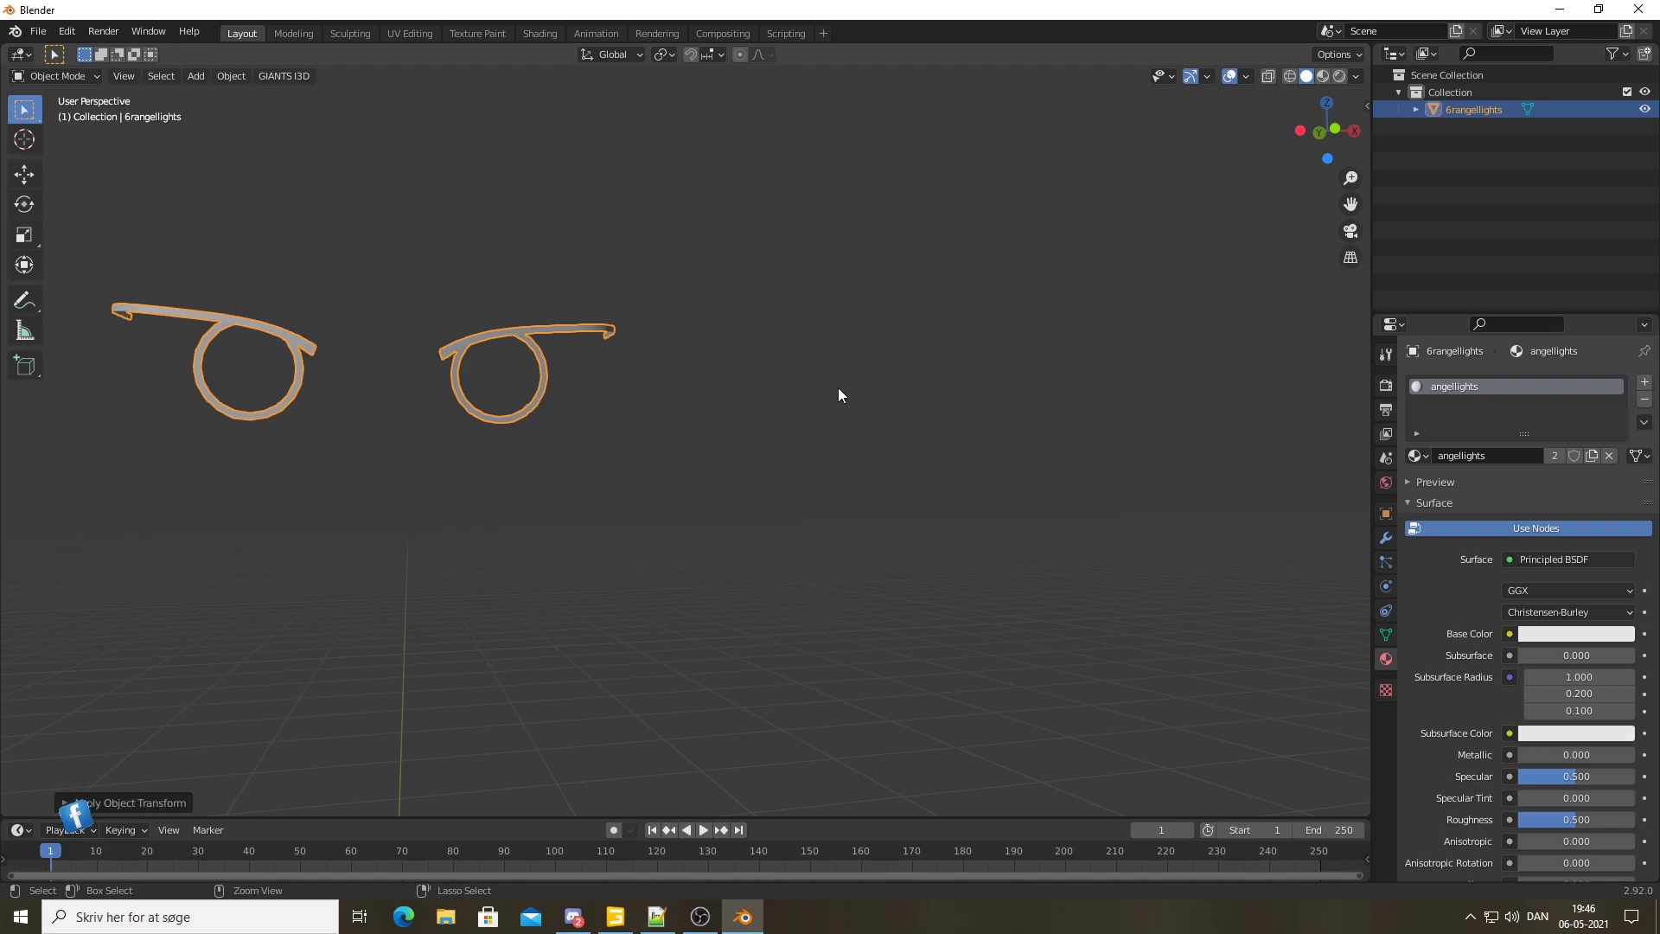
key(ctrl+a)
click(780, 401)
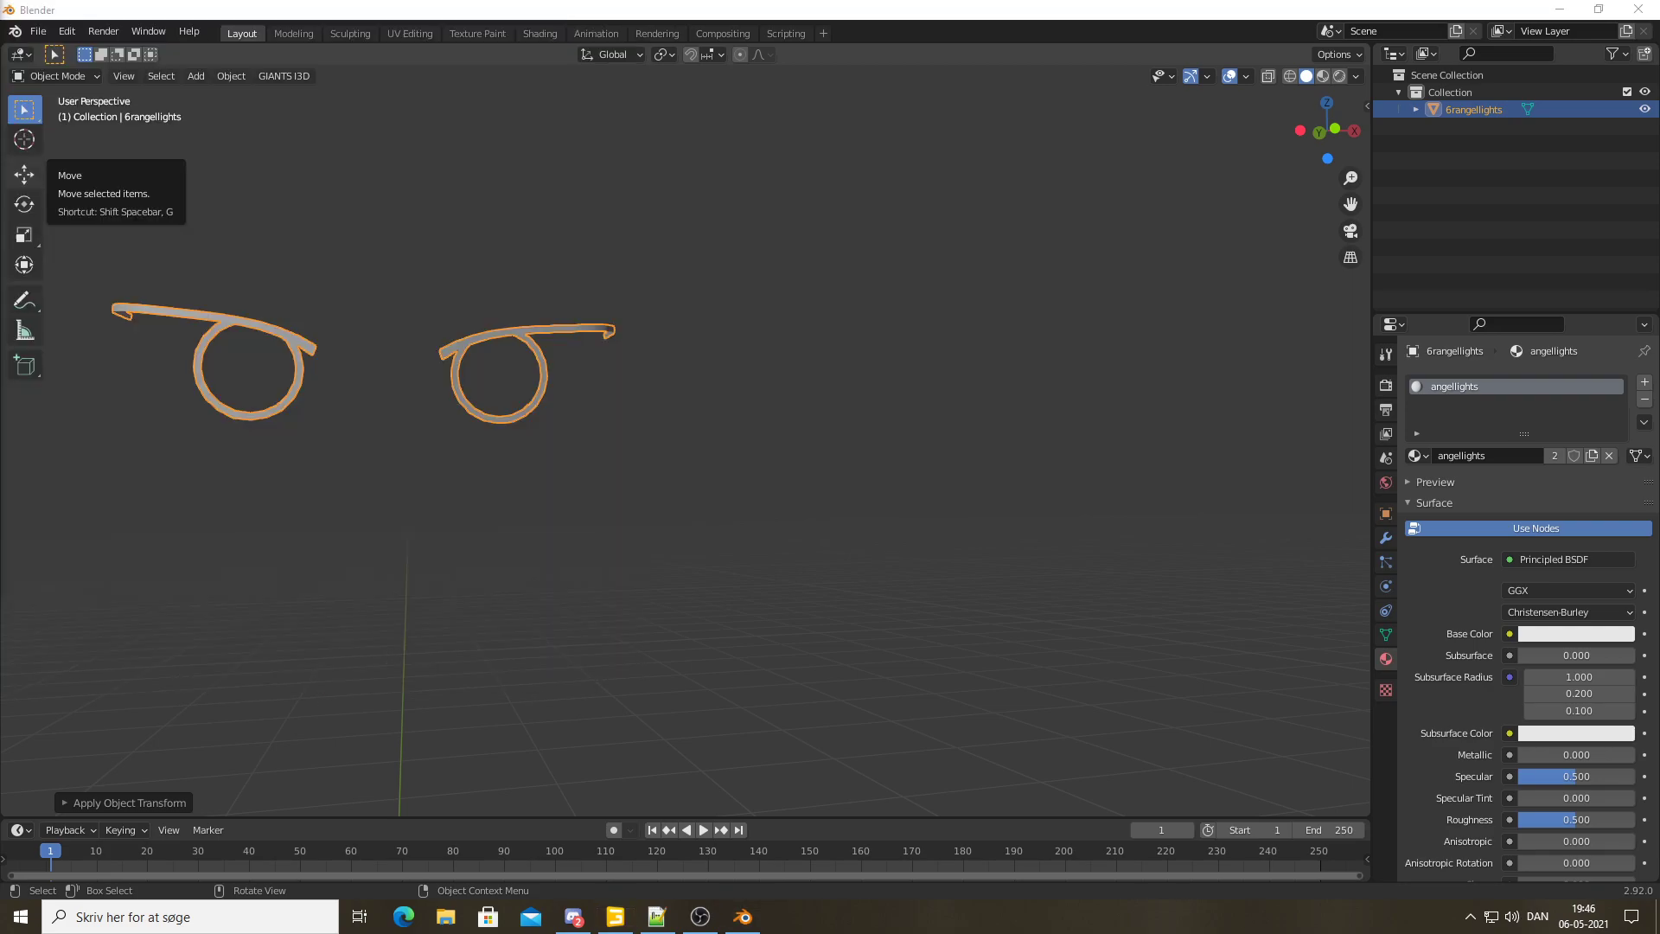
Open and dismiss the object's context menu, then deselect the ring object
key(alt+Tab)
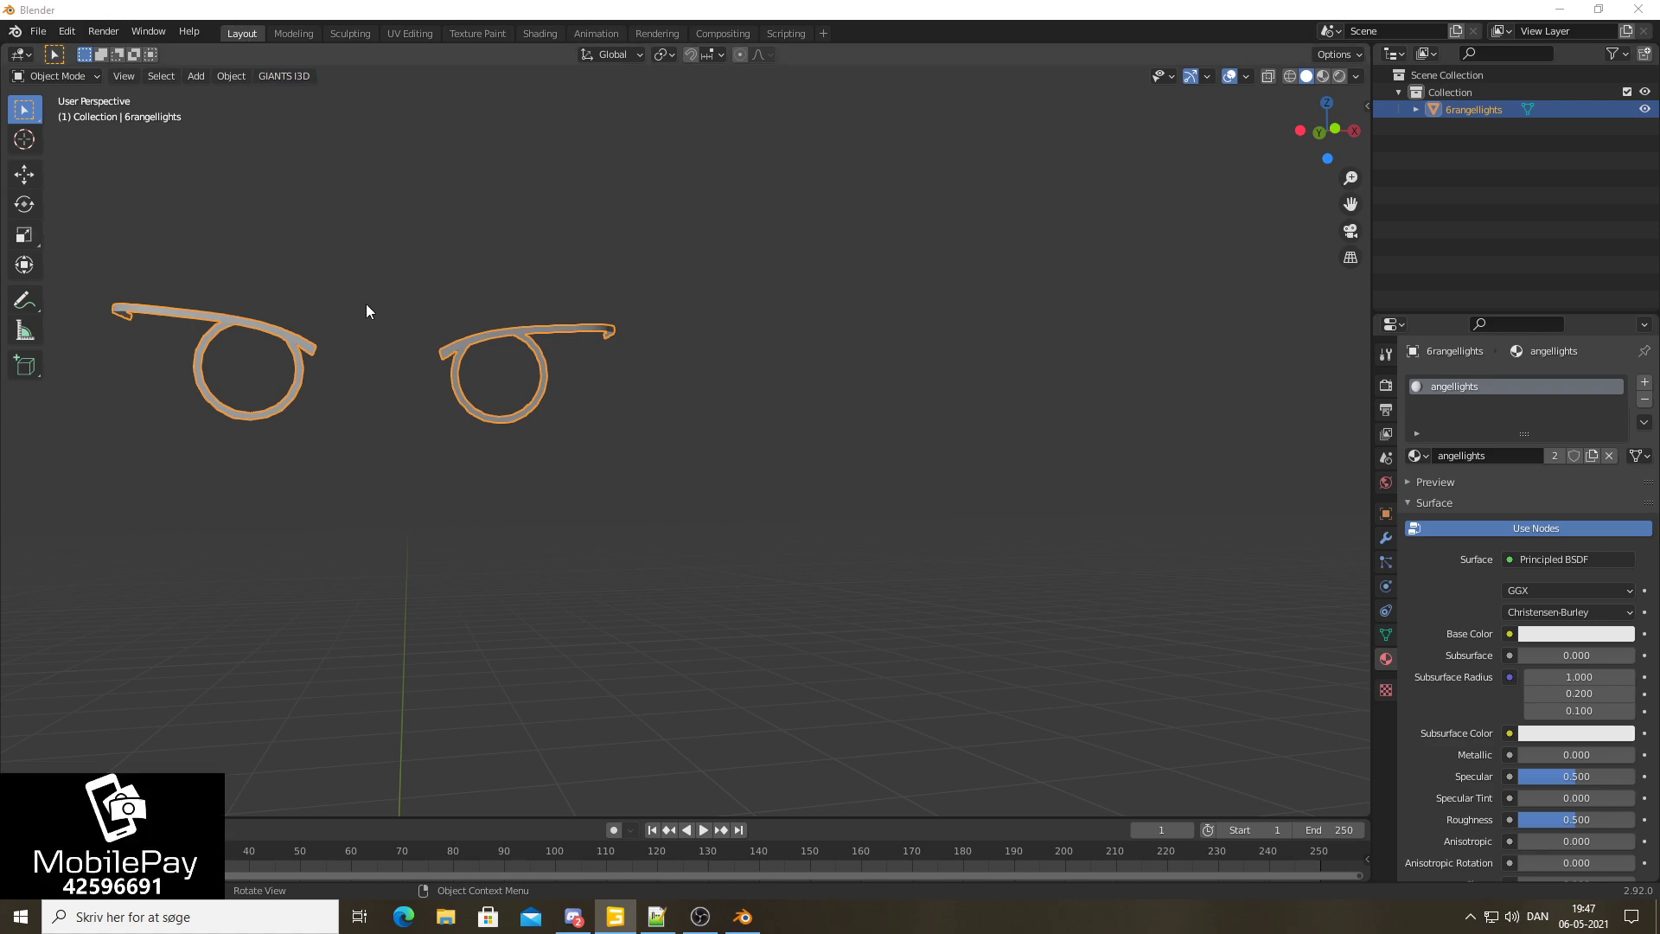
scroll(367, 294, down, 3)
right_click(228, 280)
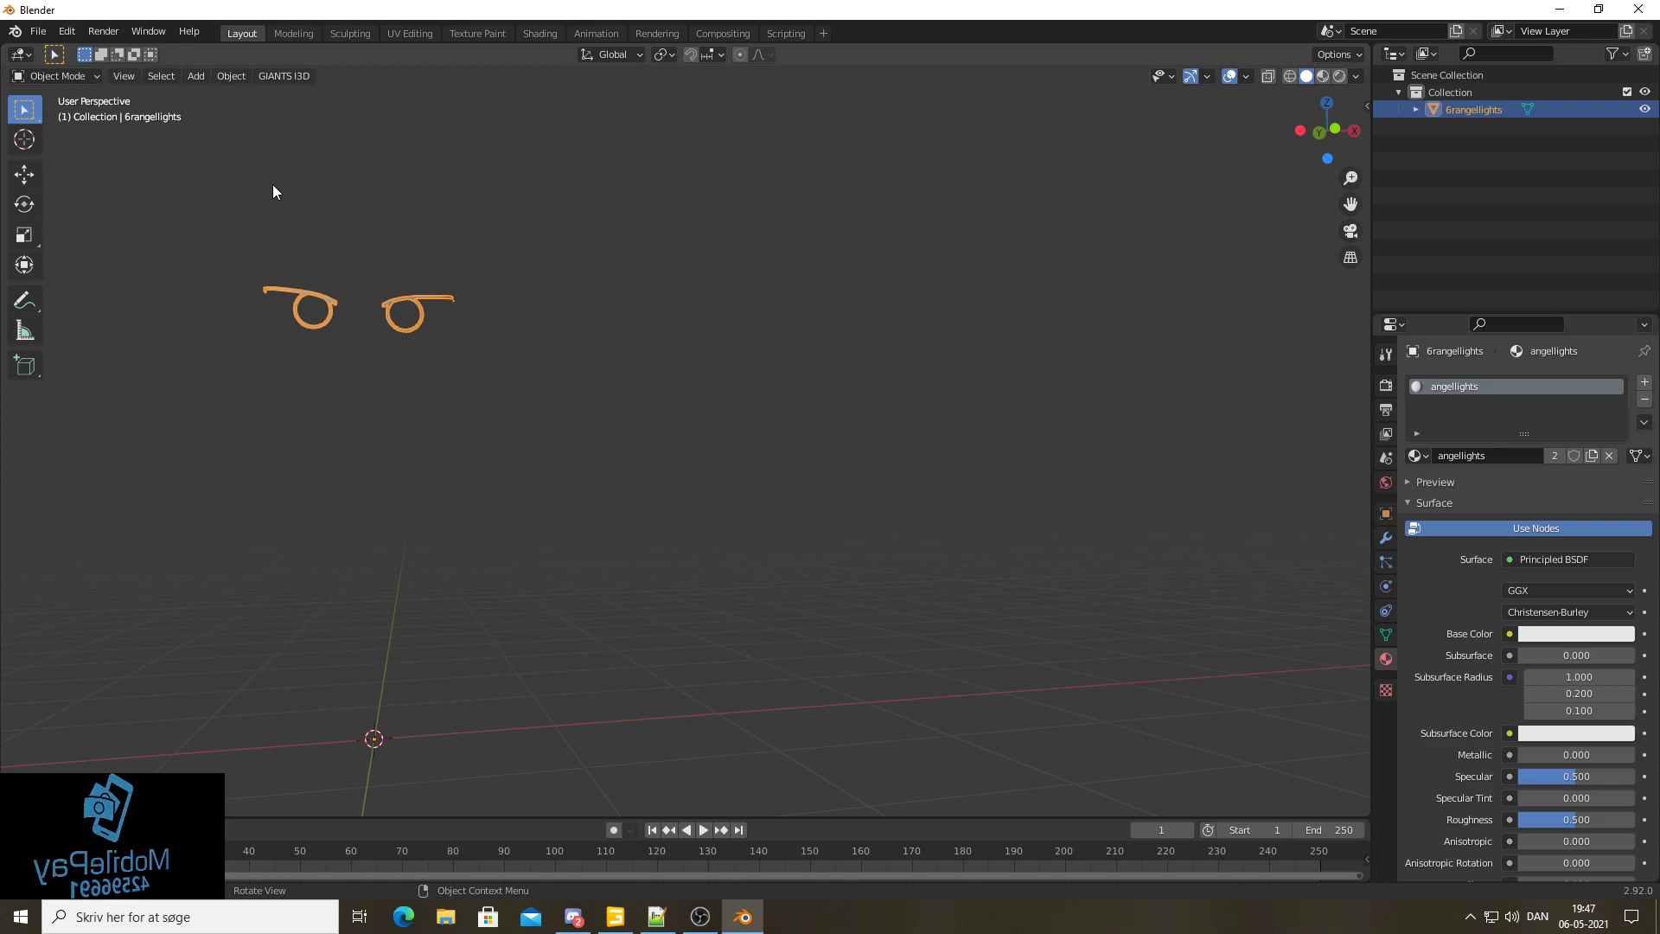
scroll(190, 218, up, 4)
scroll(333, 259, down, 3)
right_click(412, 308)
click(475, 246)
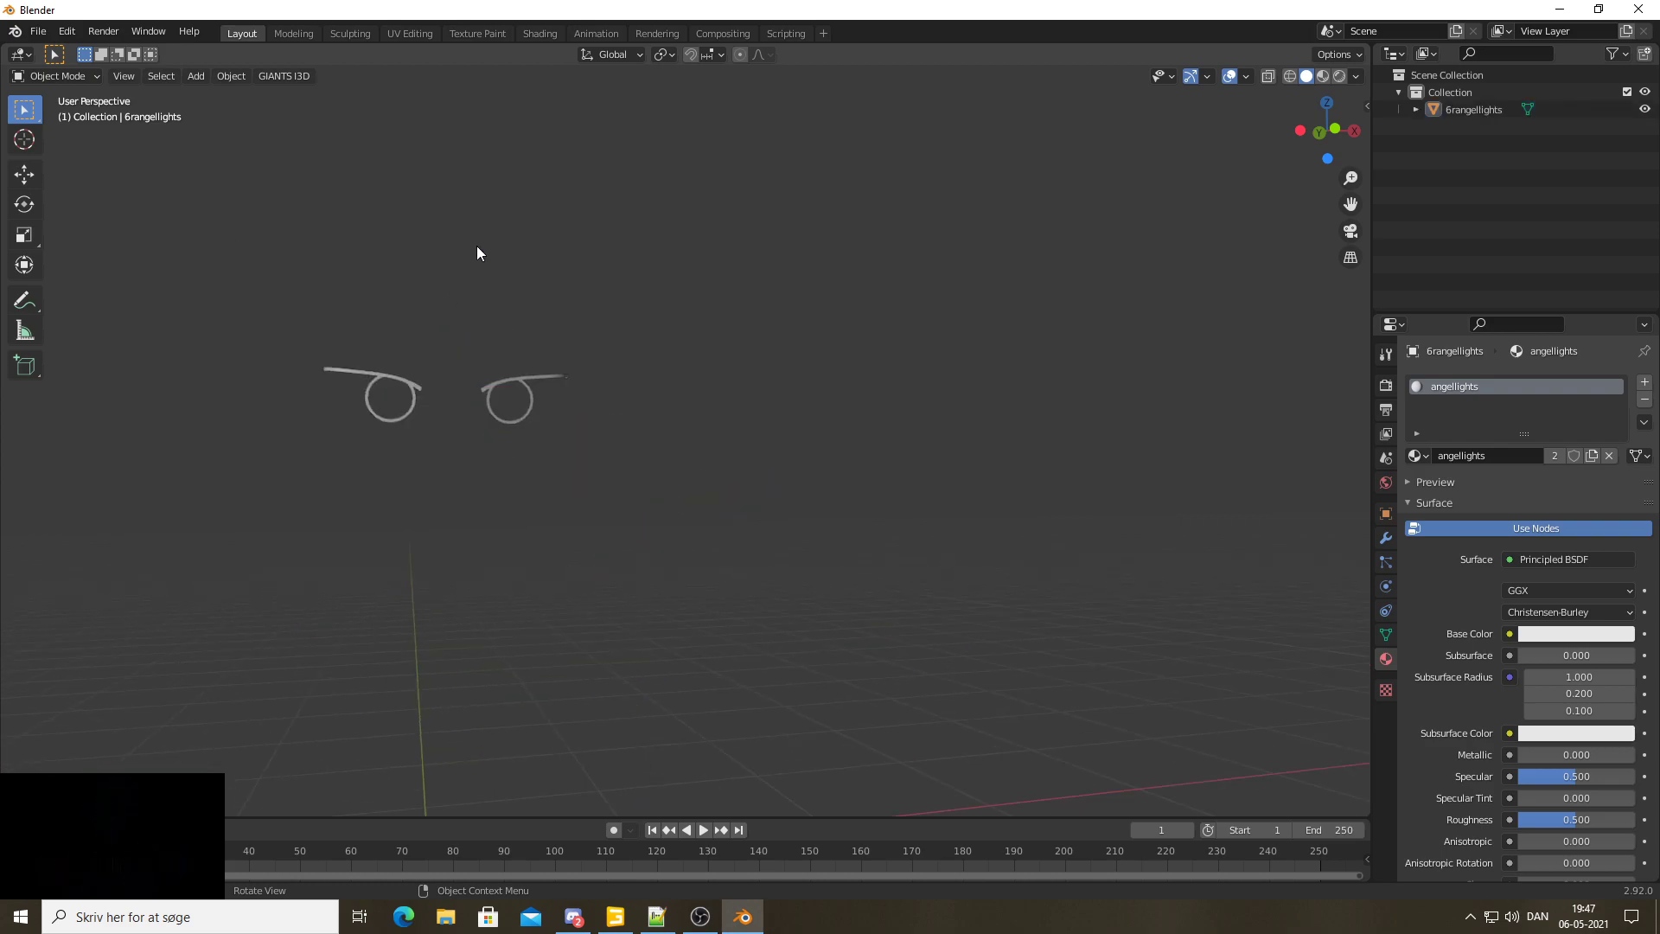
scroll(443, 319, up, 4)
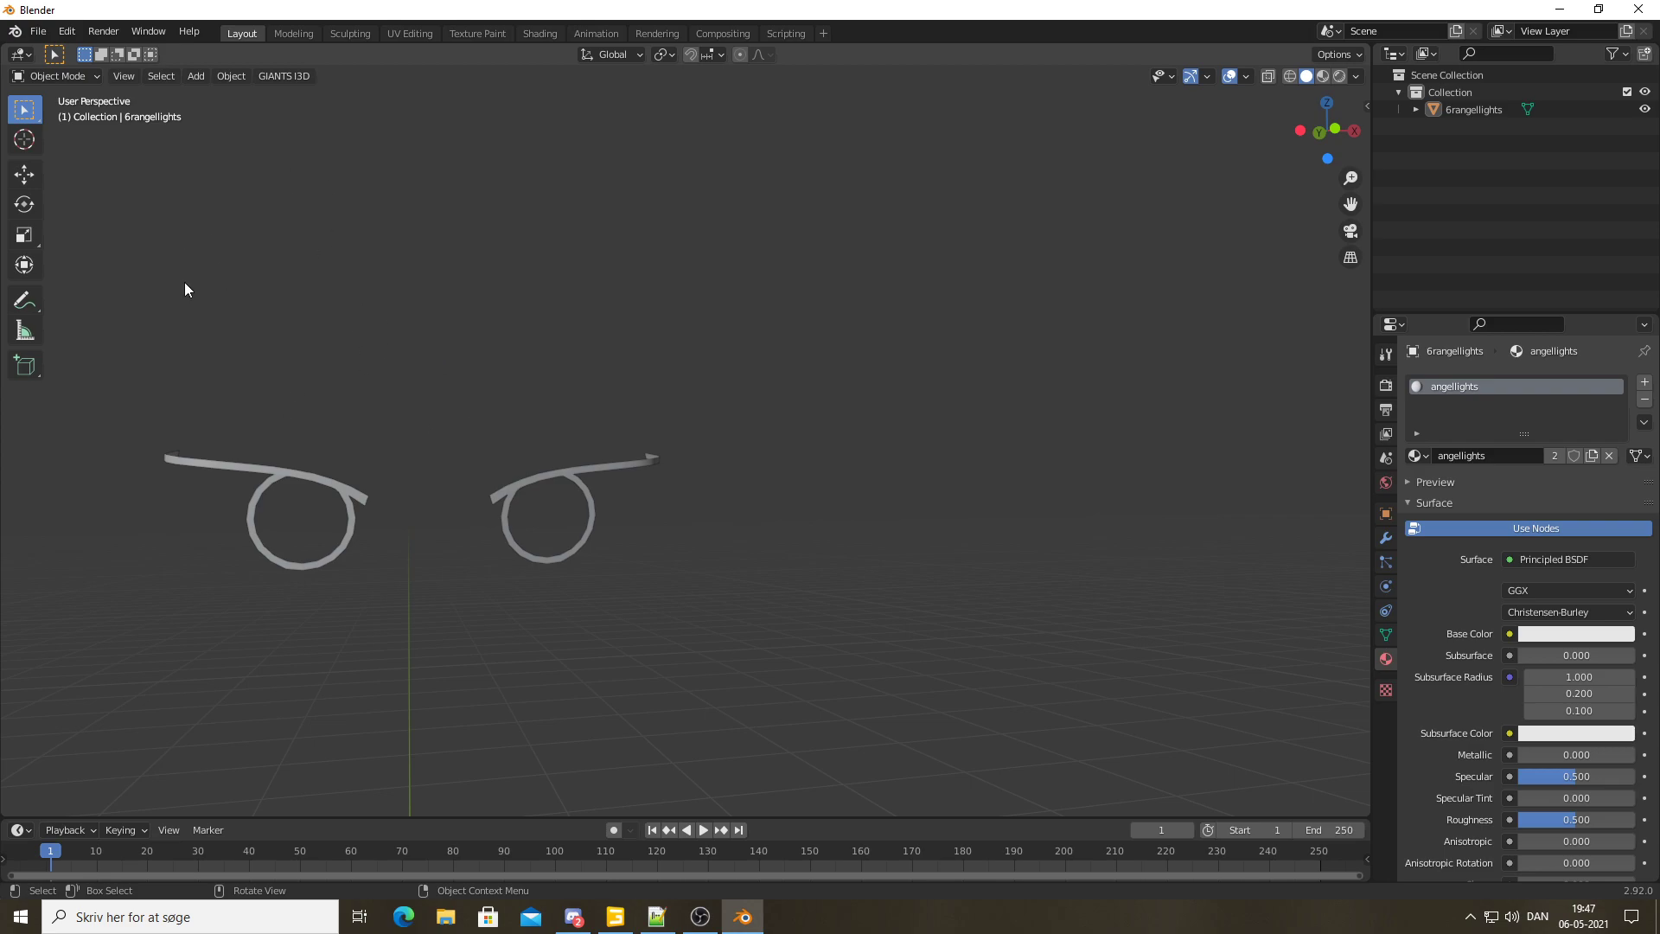
Start a Save As, clear the default file name, then cancel the dialog
click(38, 31)
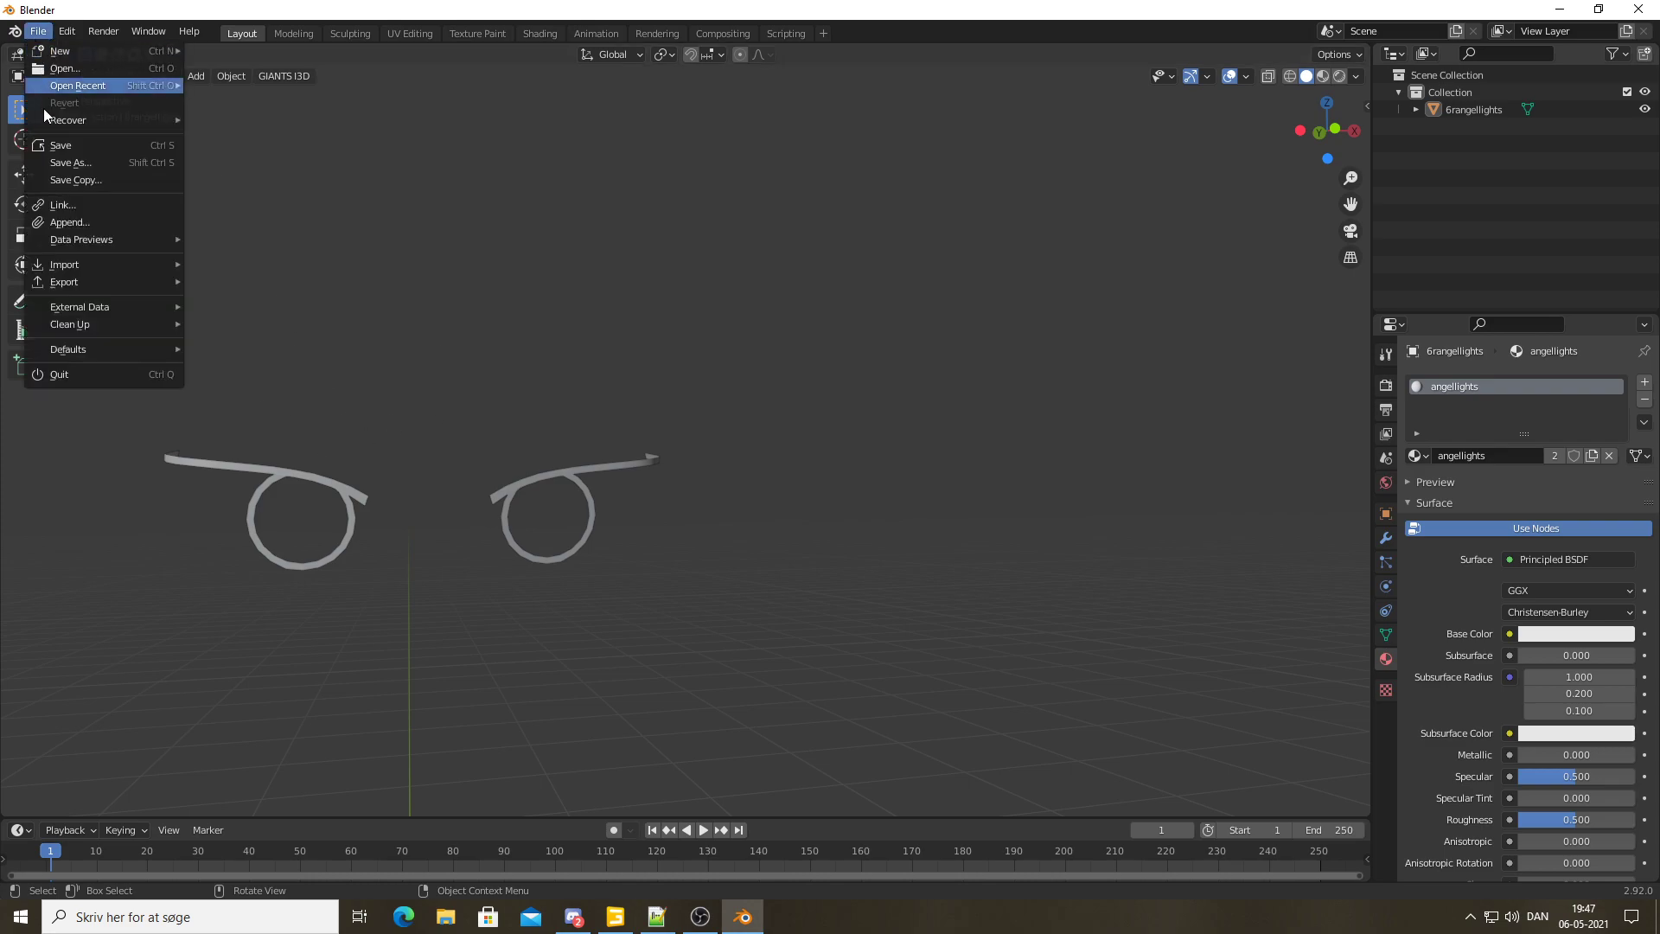
click(78, 164)
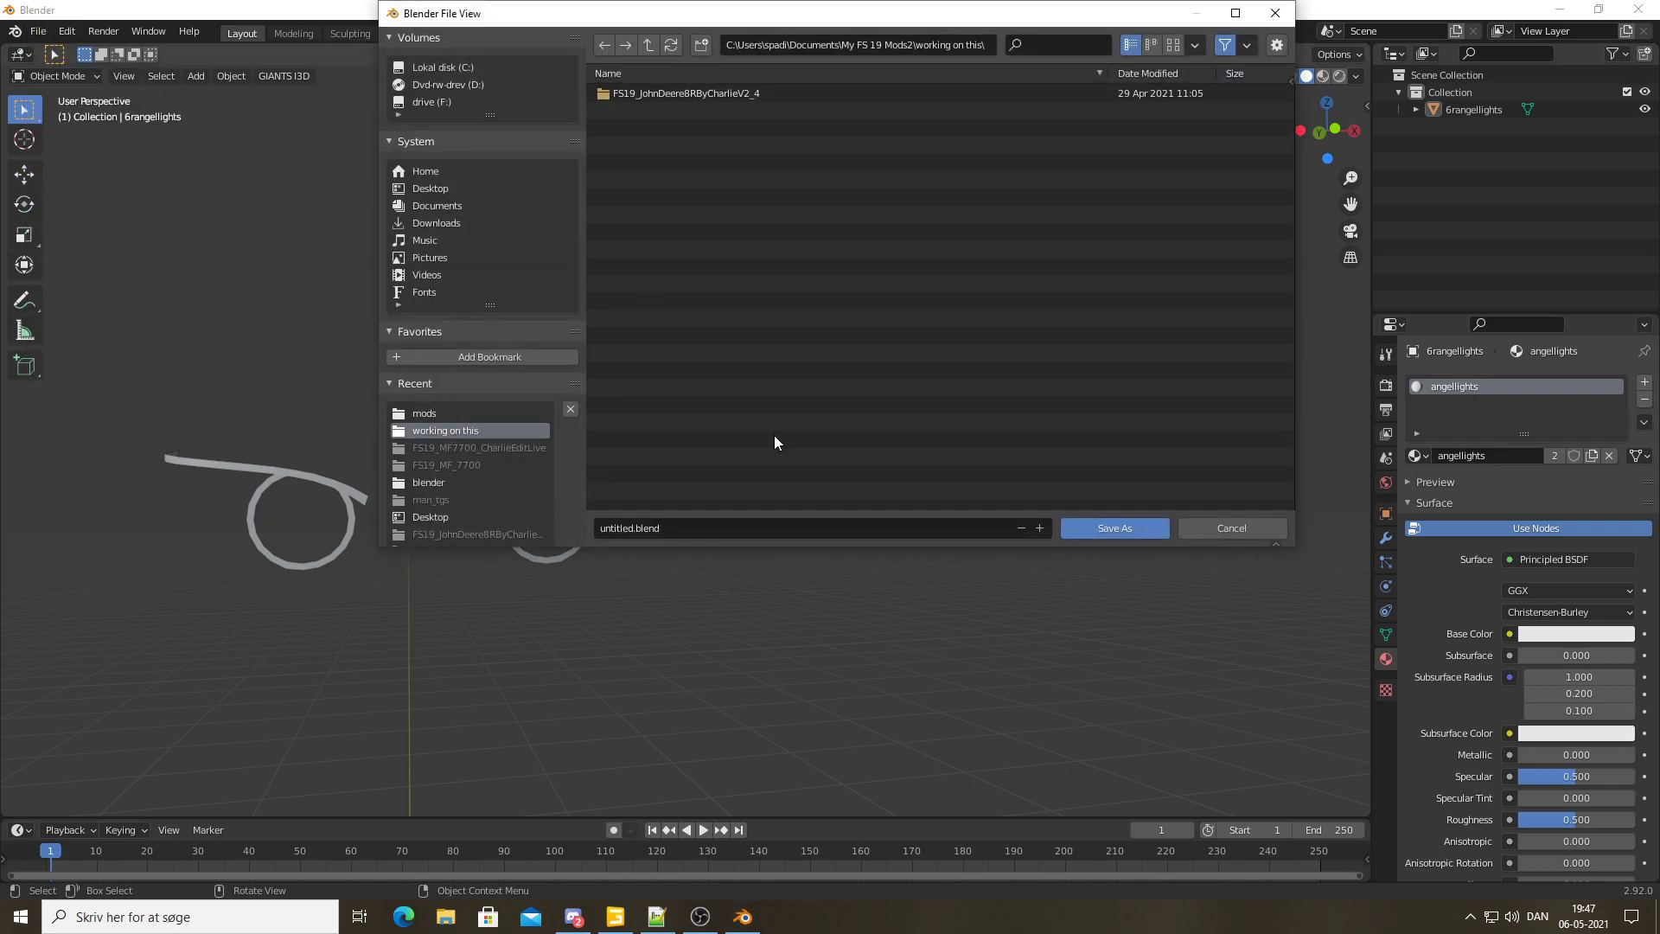
click(733, 530)
key(BackSpace)
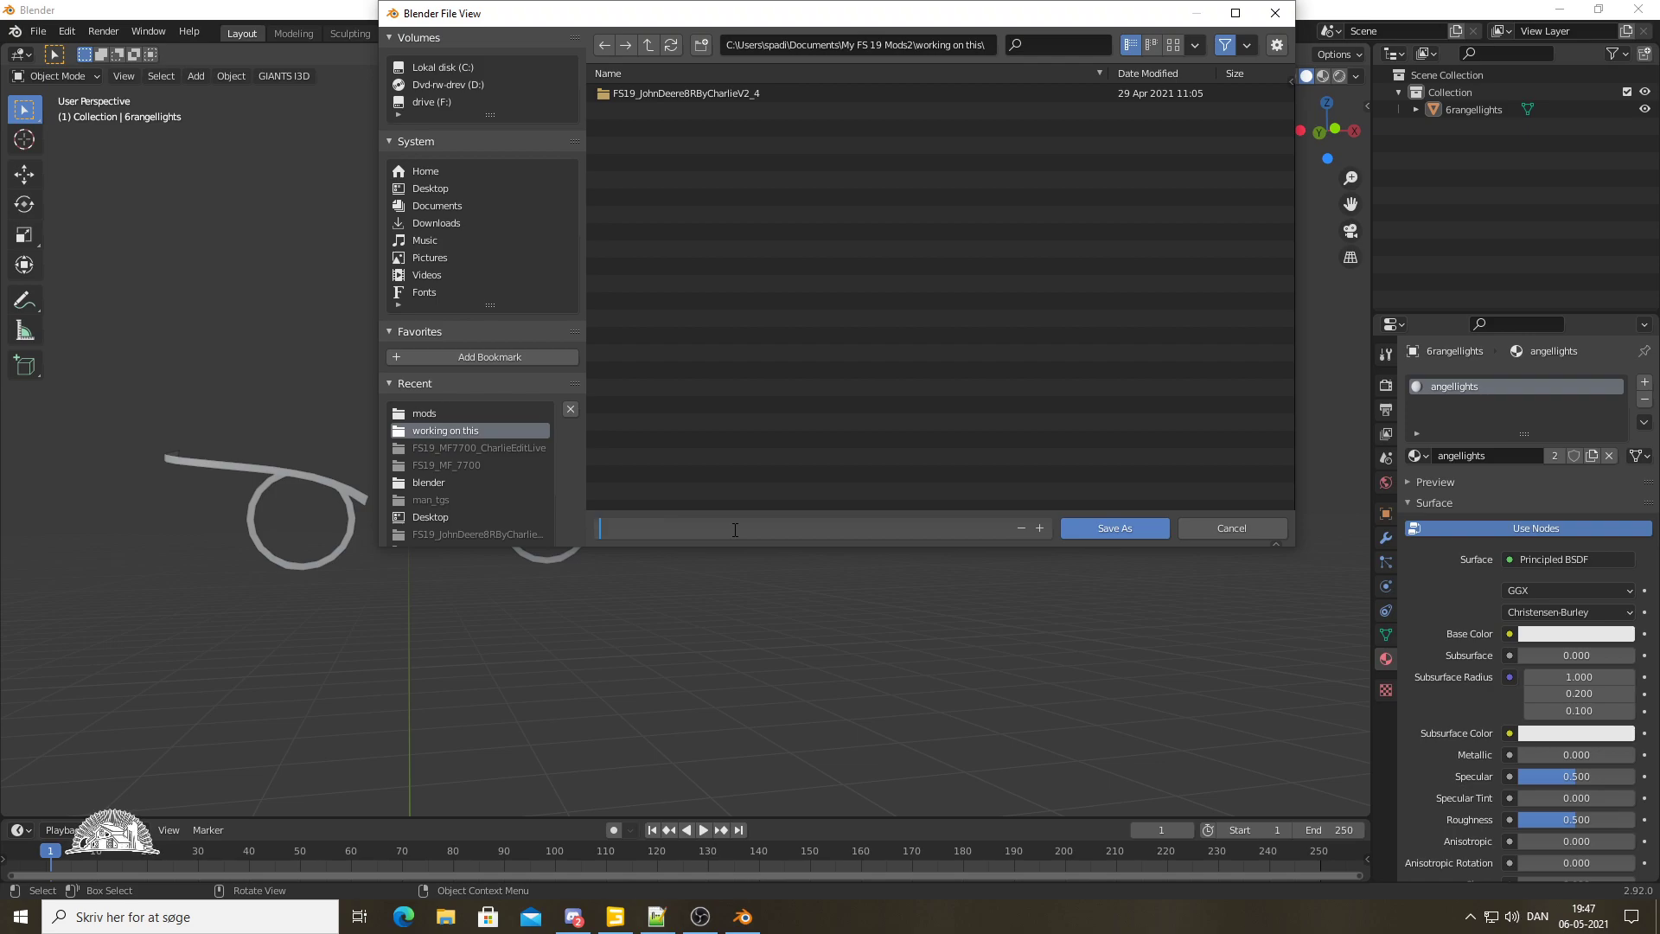
key(Return)
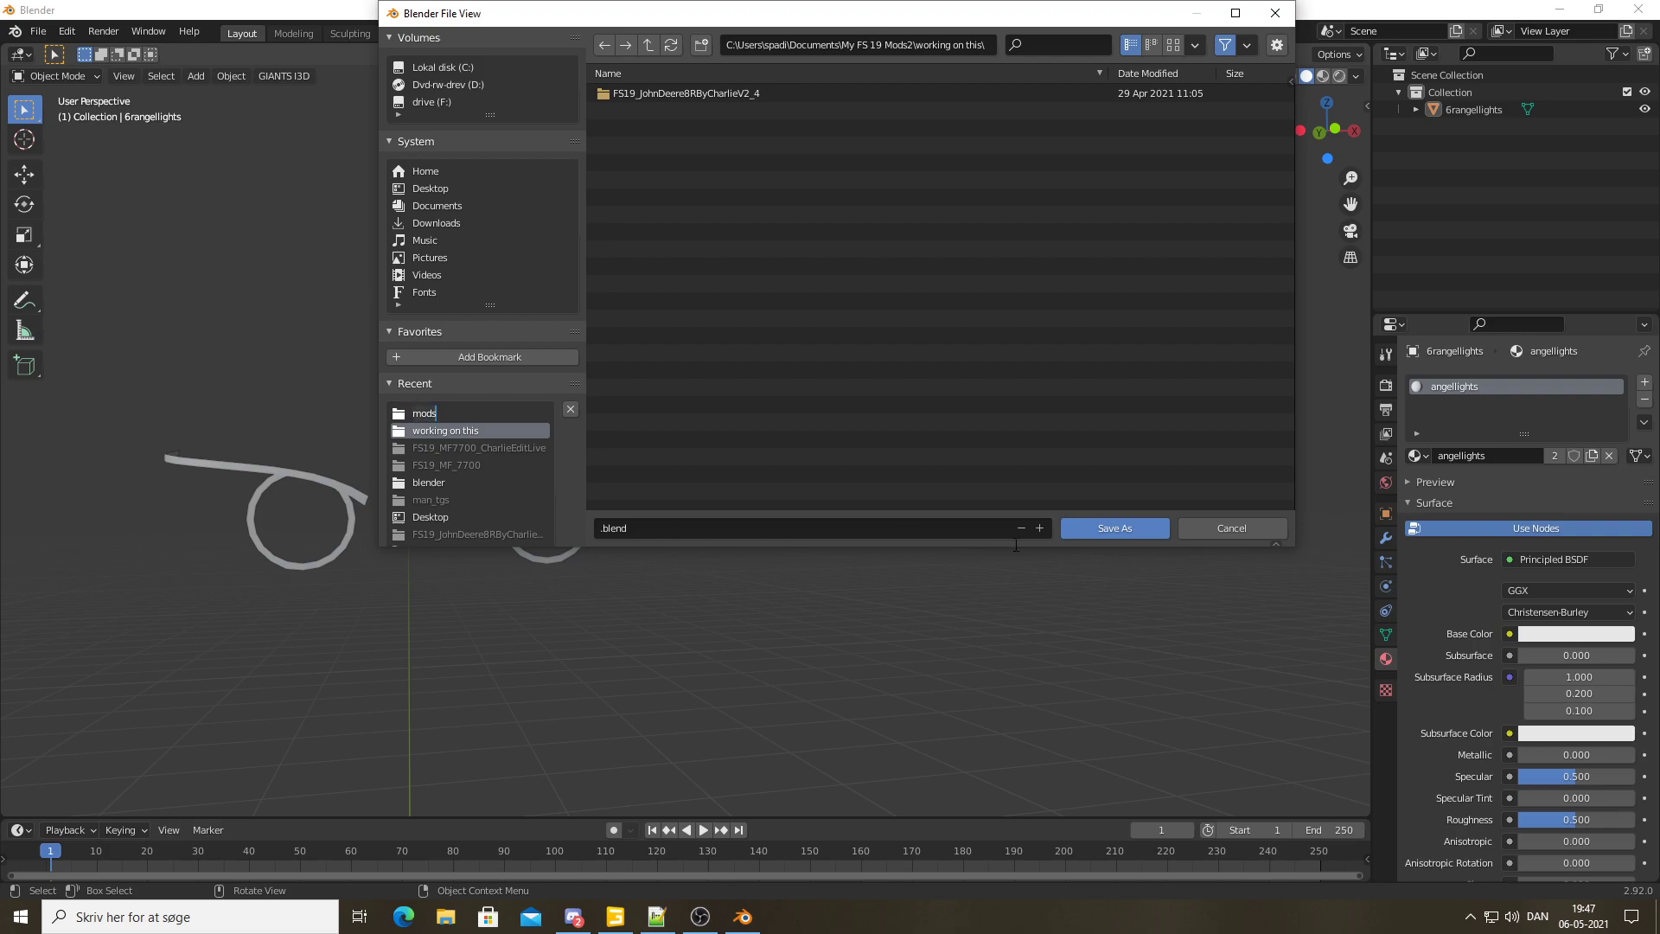
click(1226, 520)
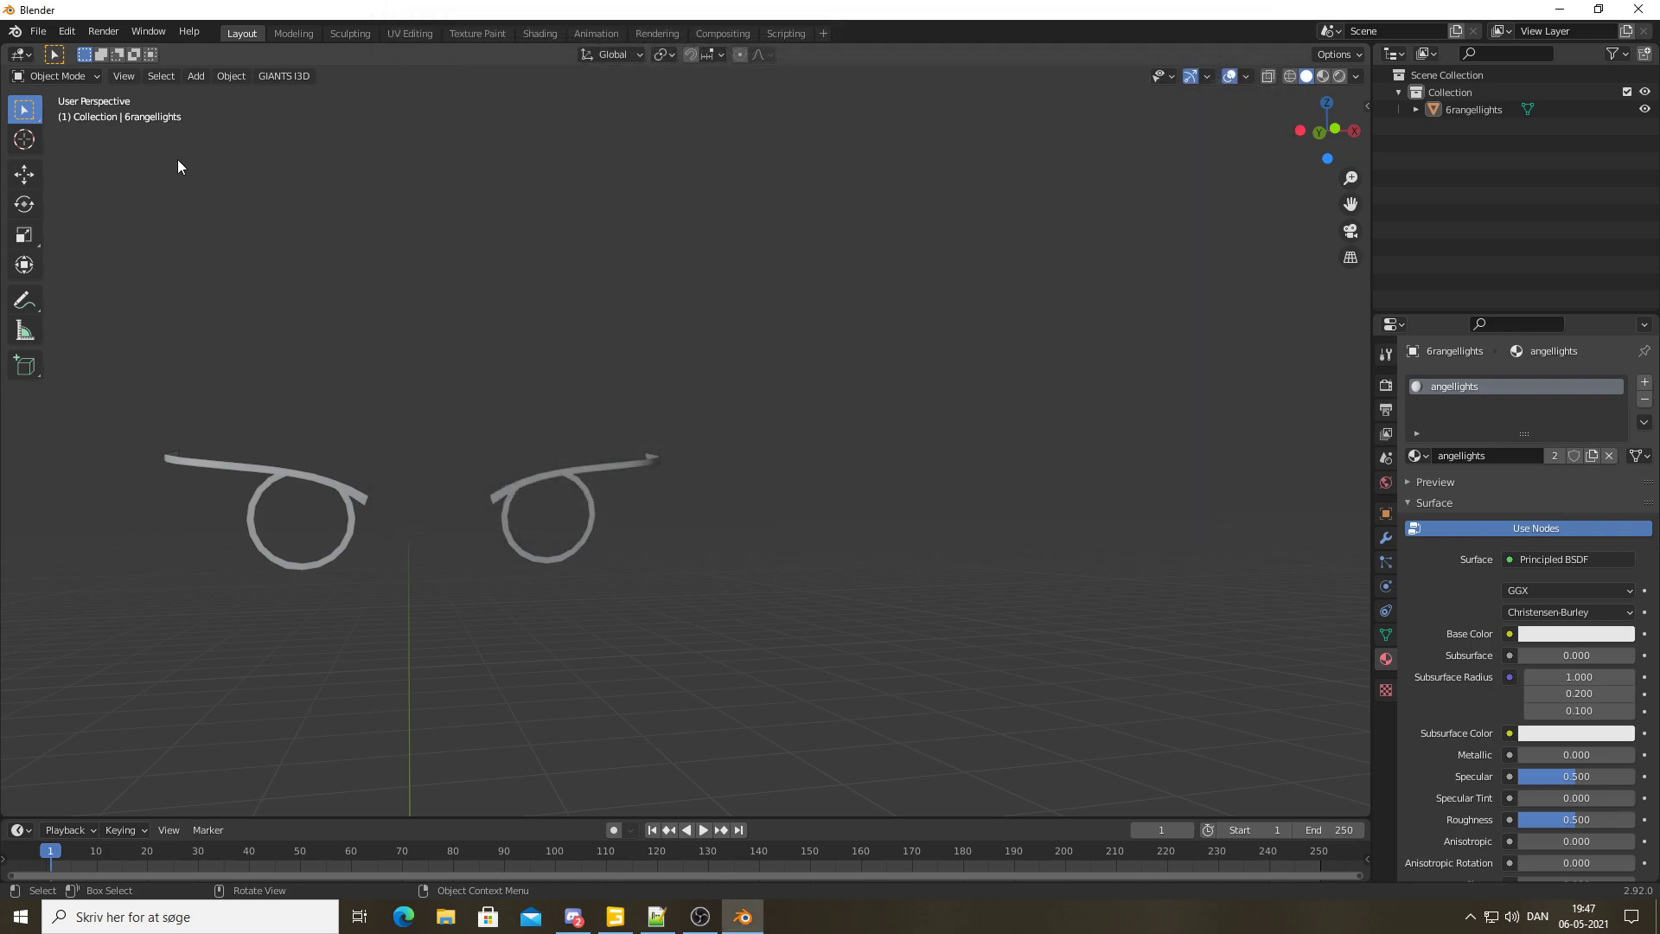
Save the scene as angellights.blend in the mods folder
click(38, 31)
click(71, 162)
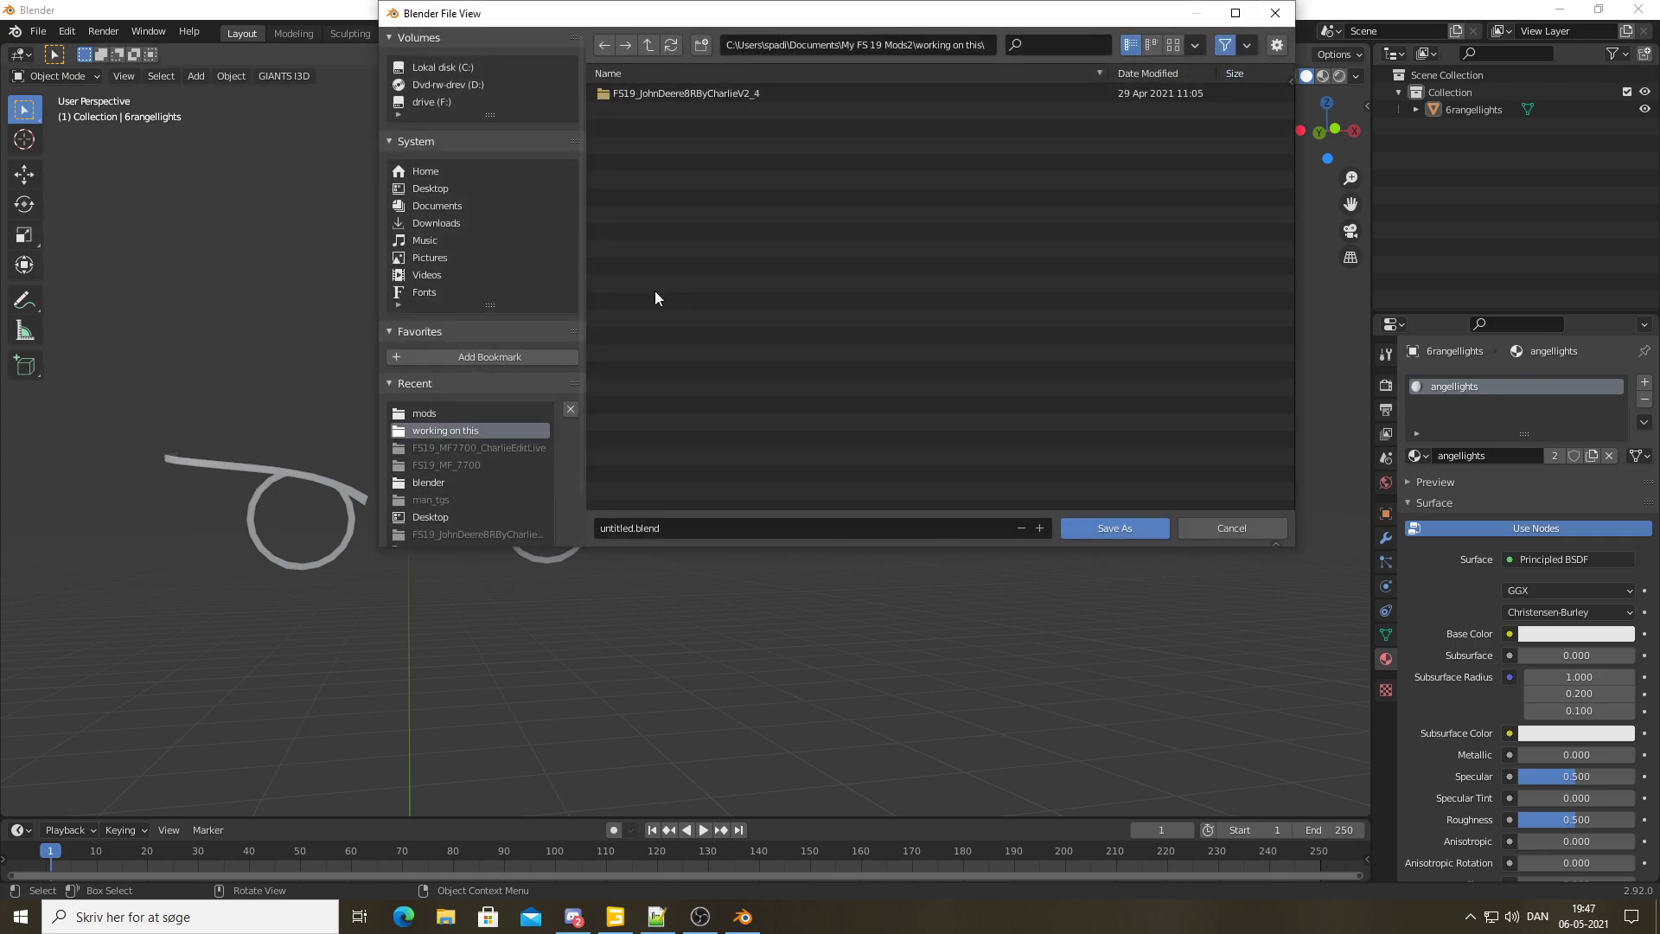
click(433, 413)
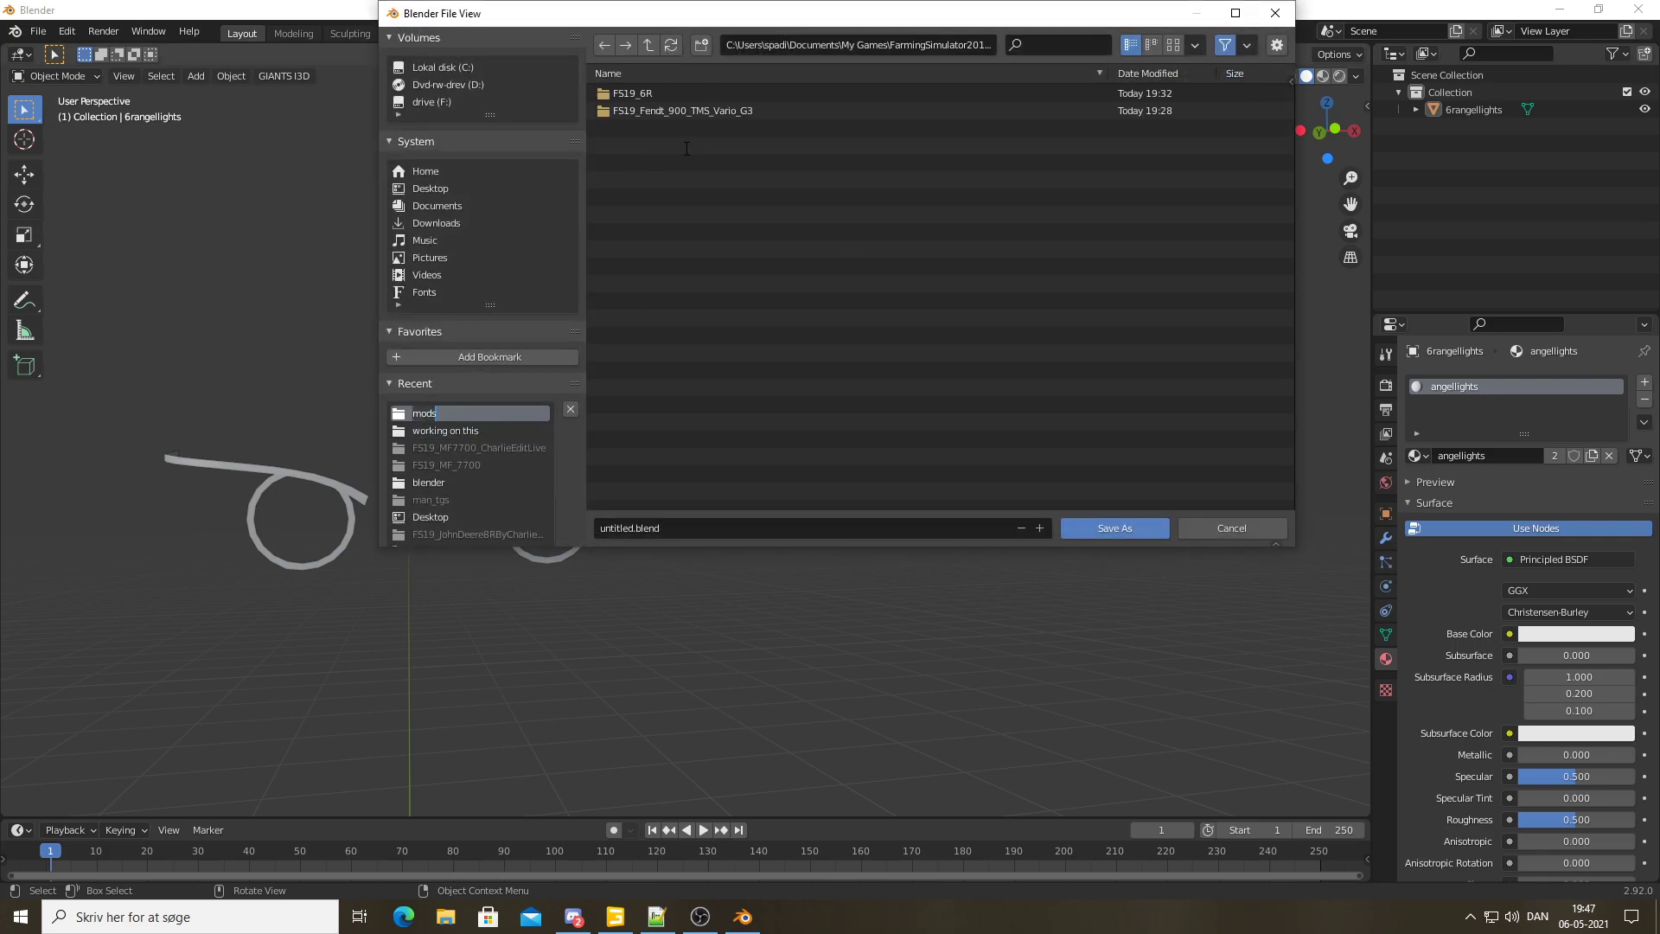
click(694, 532)
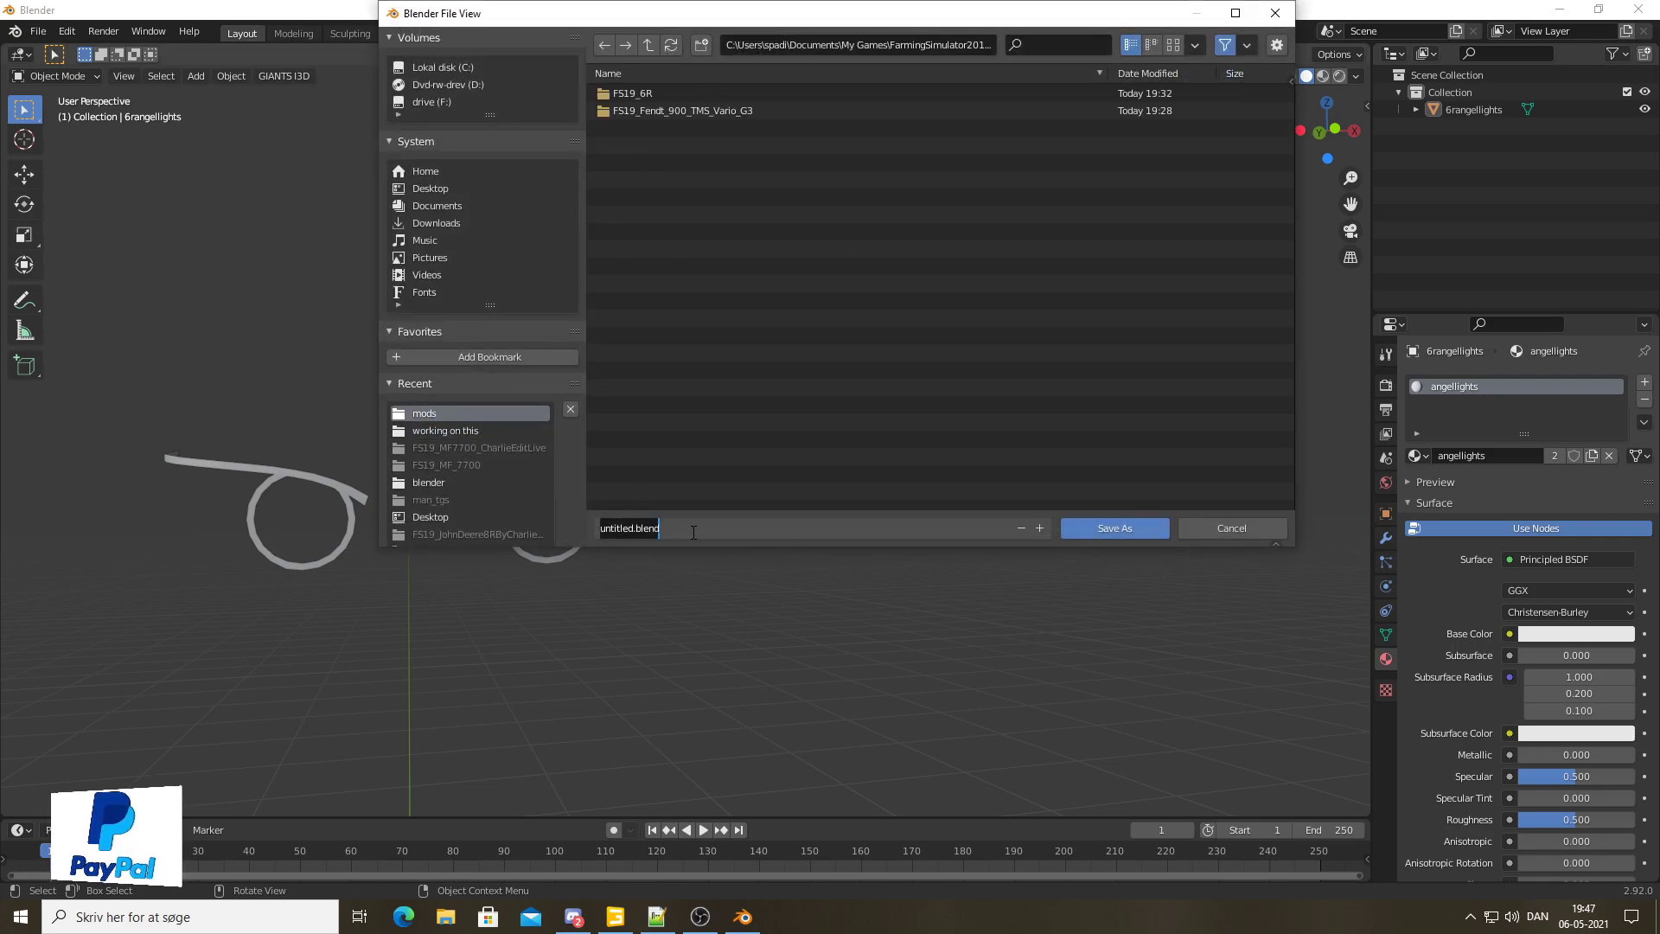
key(BackSpace)
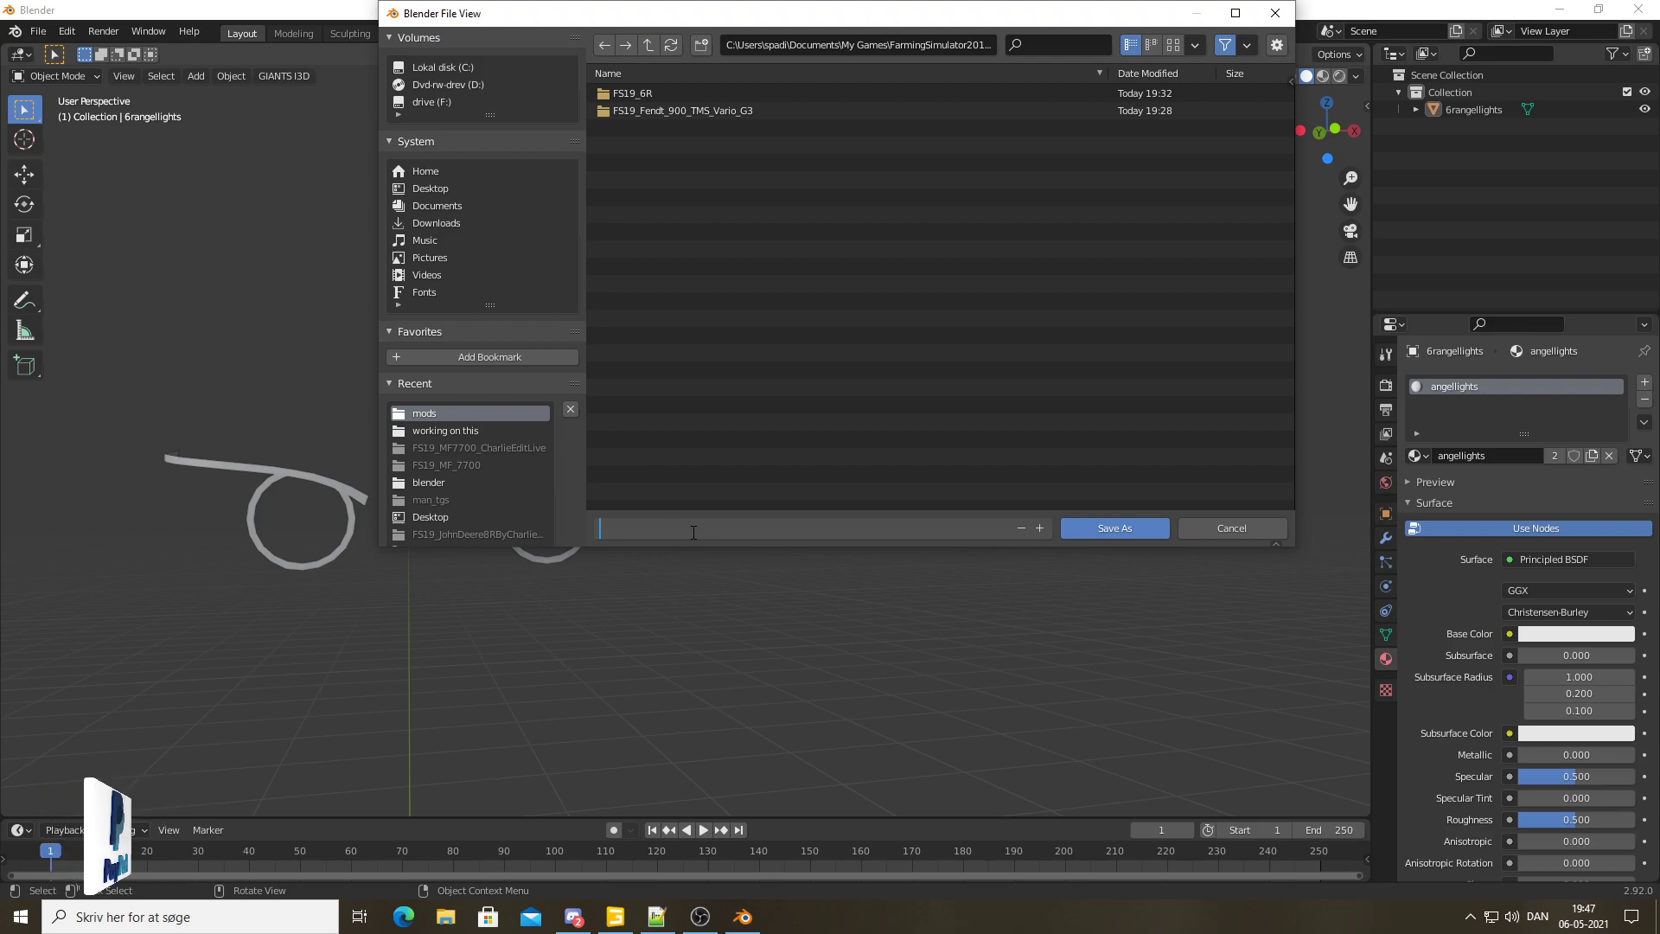
text(angellights)
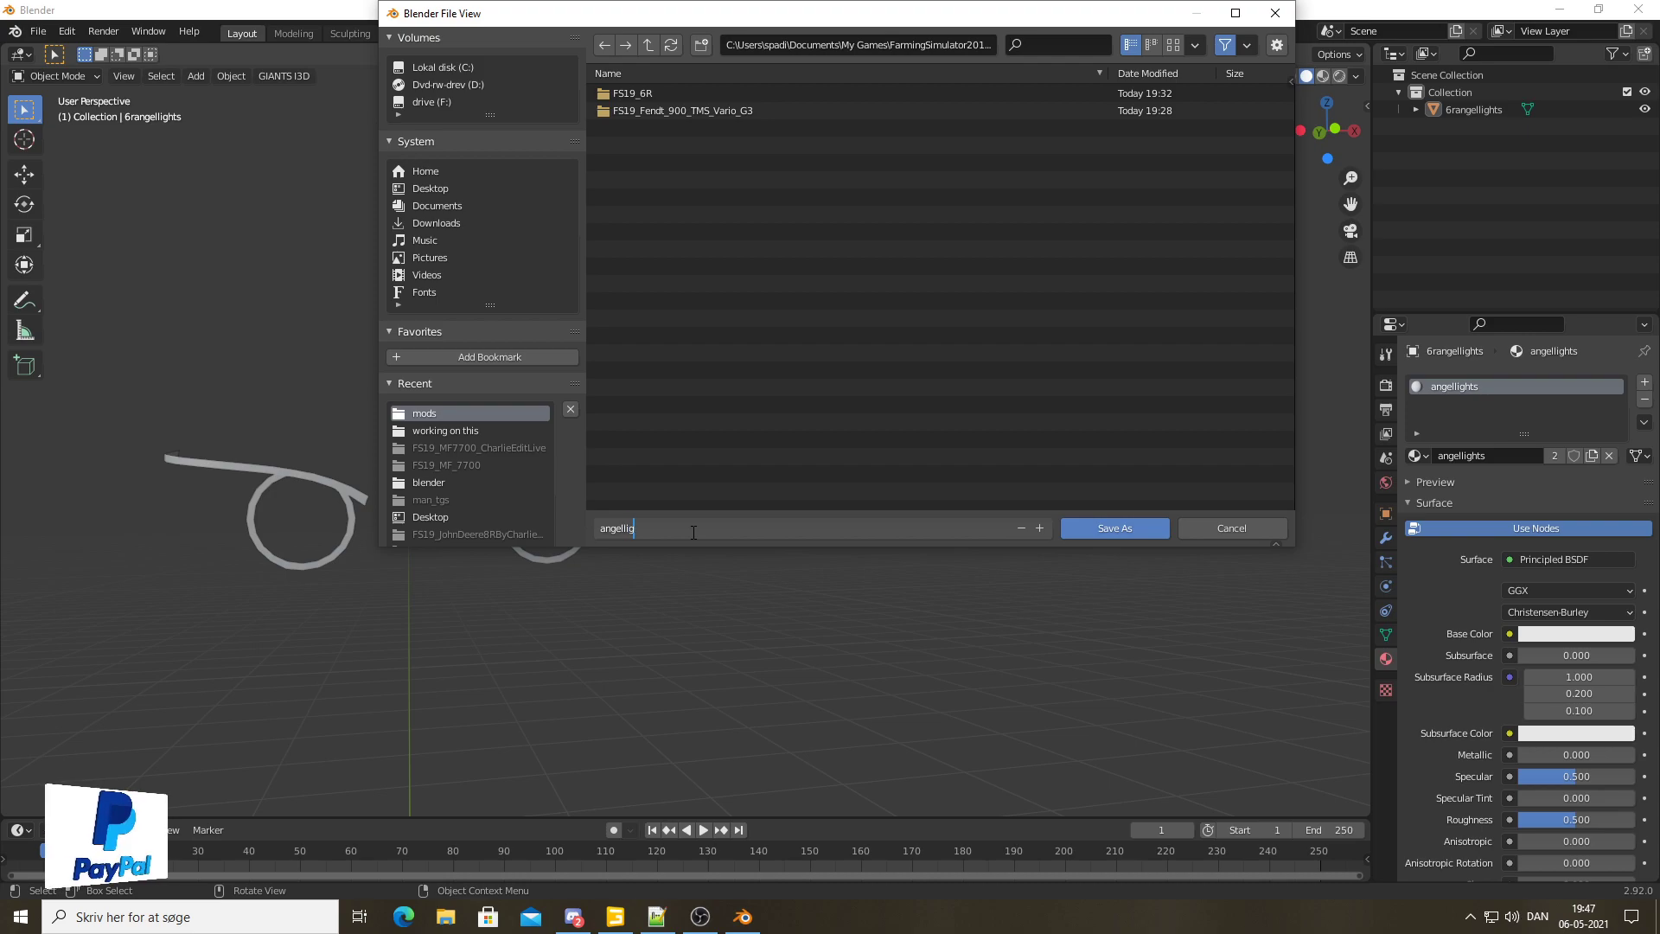
key(Return)
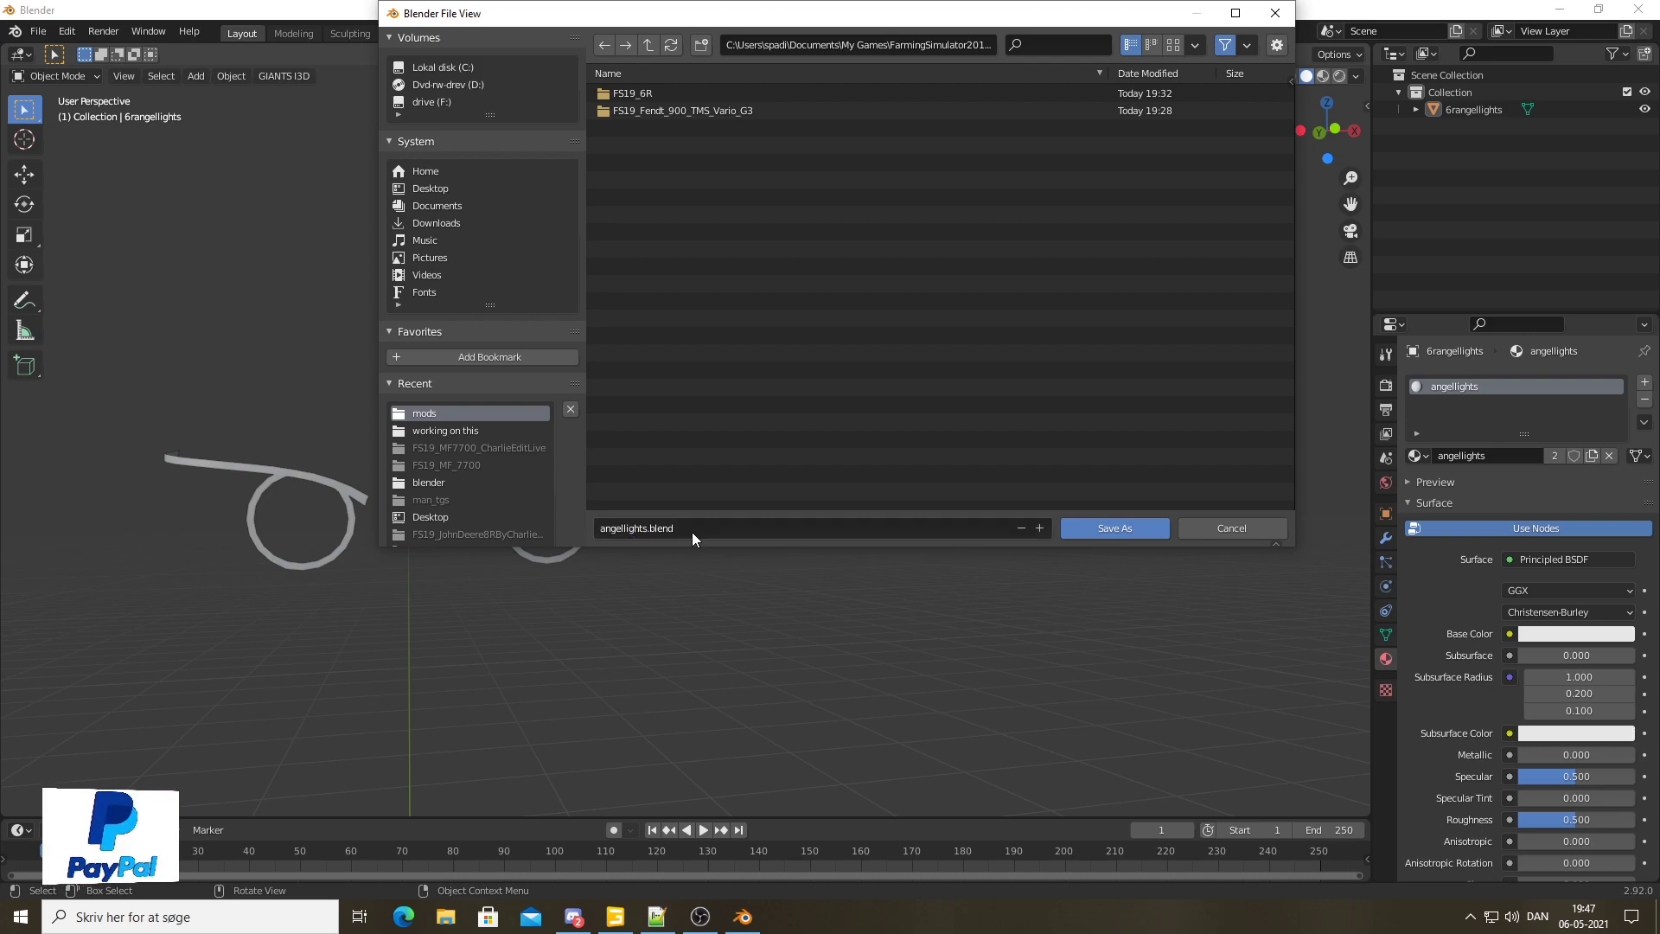
click(1129, 520)
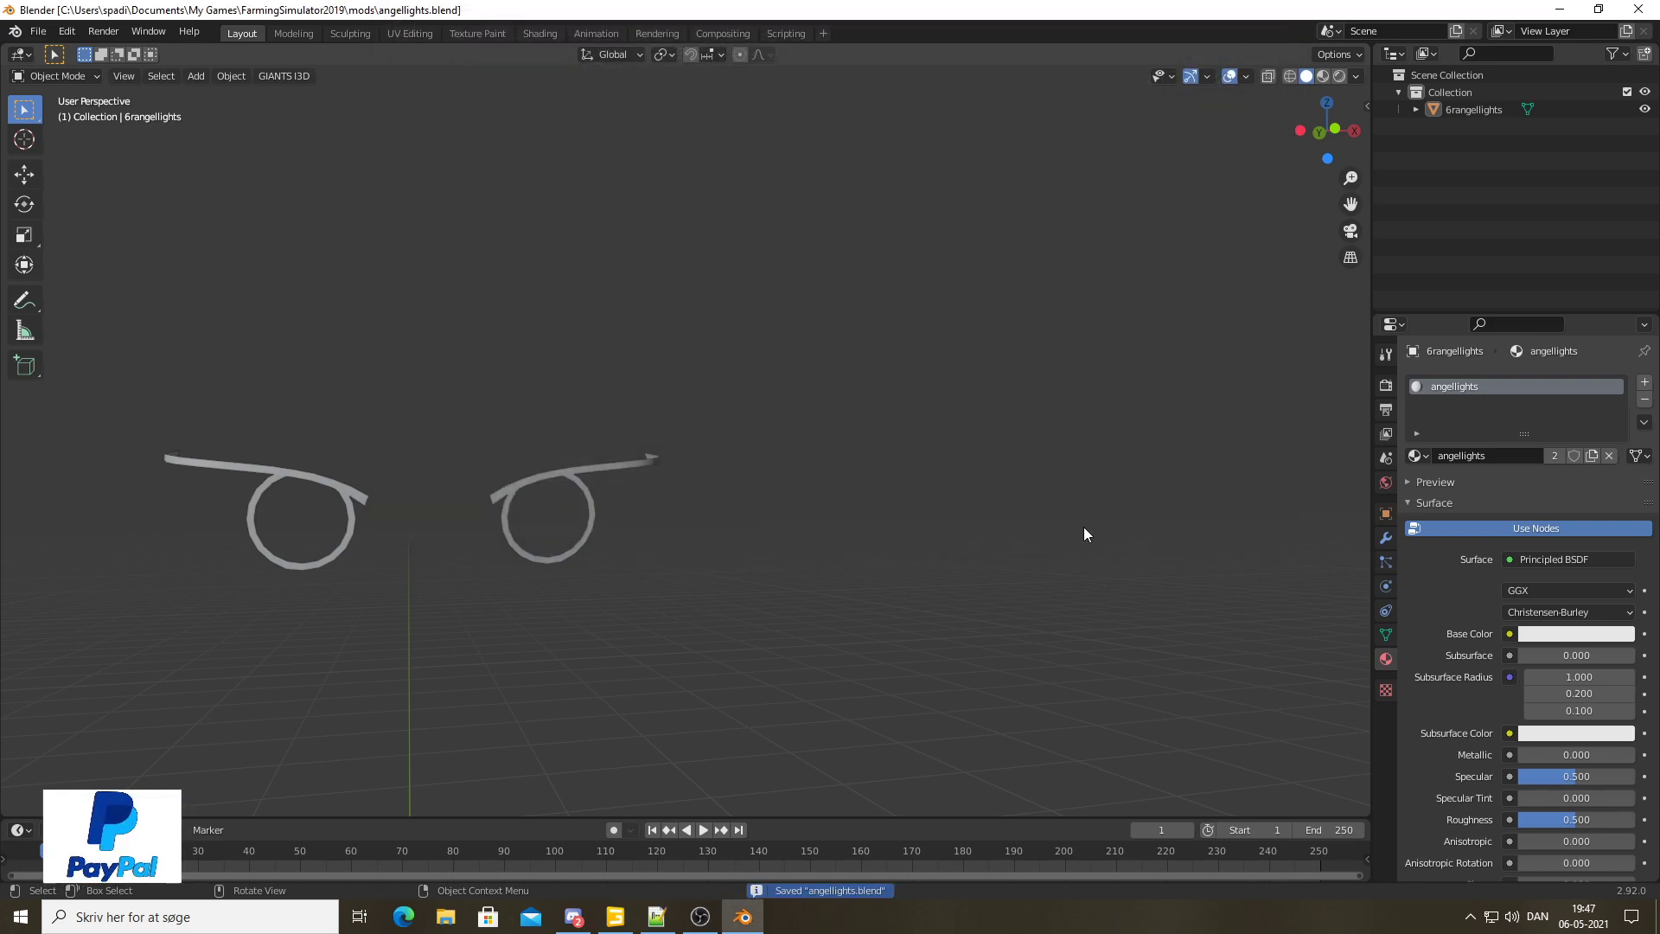
Export the rings as angellights.i3d in GIANTS I3D format and minimize Blender
click(38, 31)
mouse_move(65, 282)
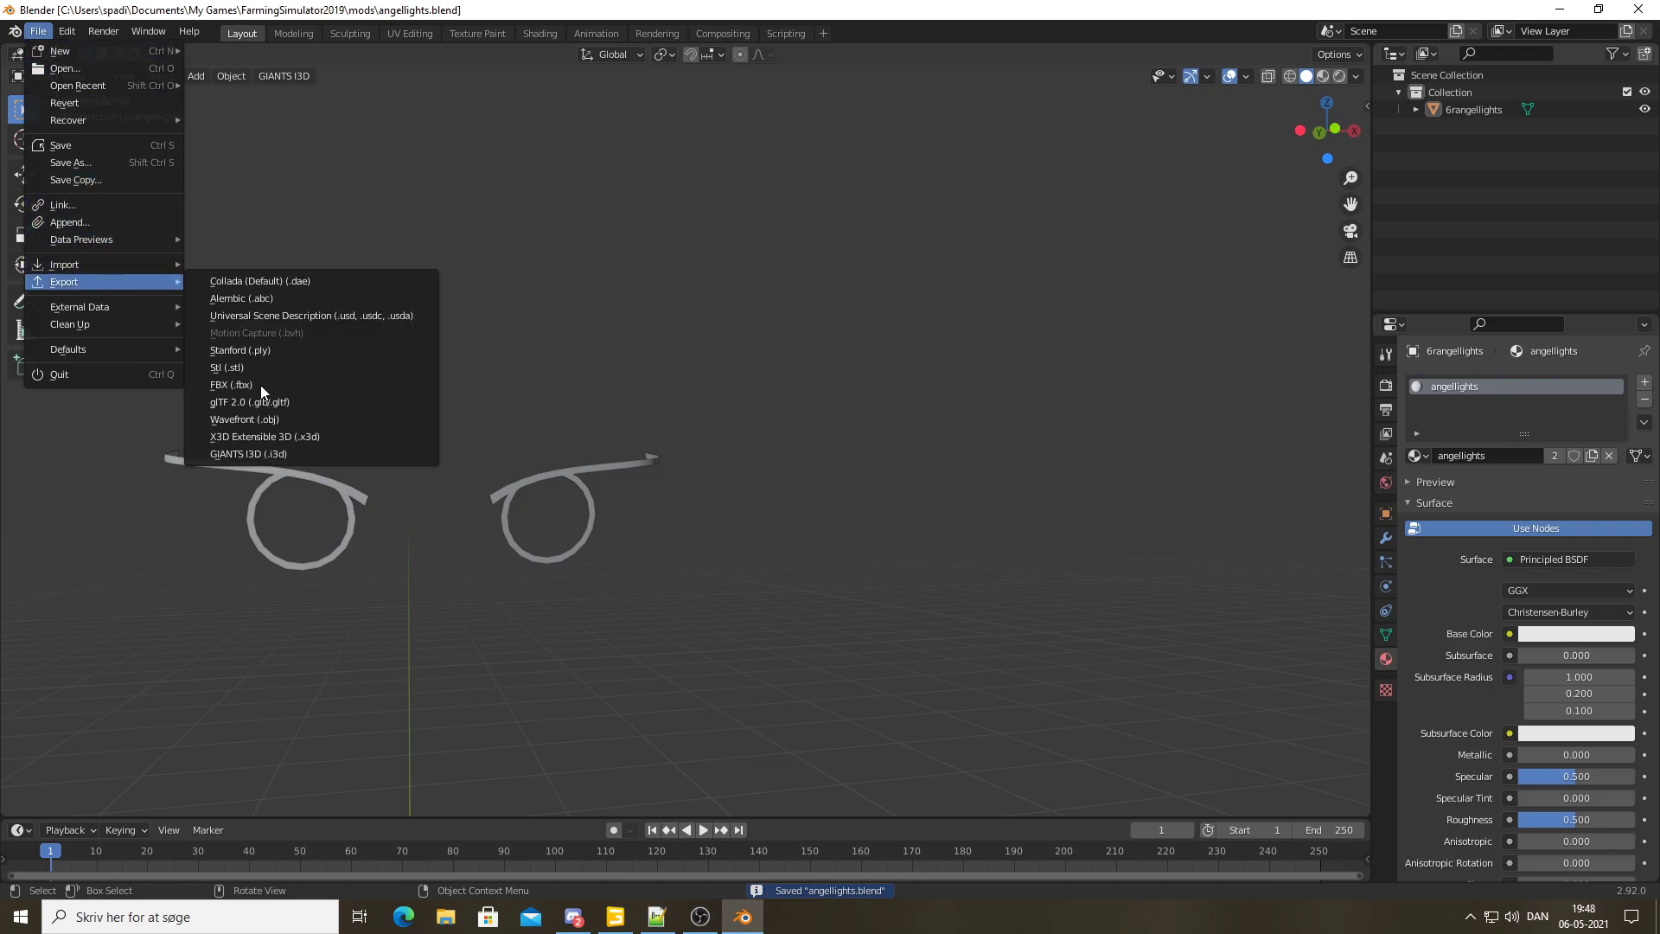
click(292, 451)
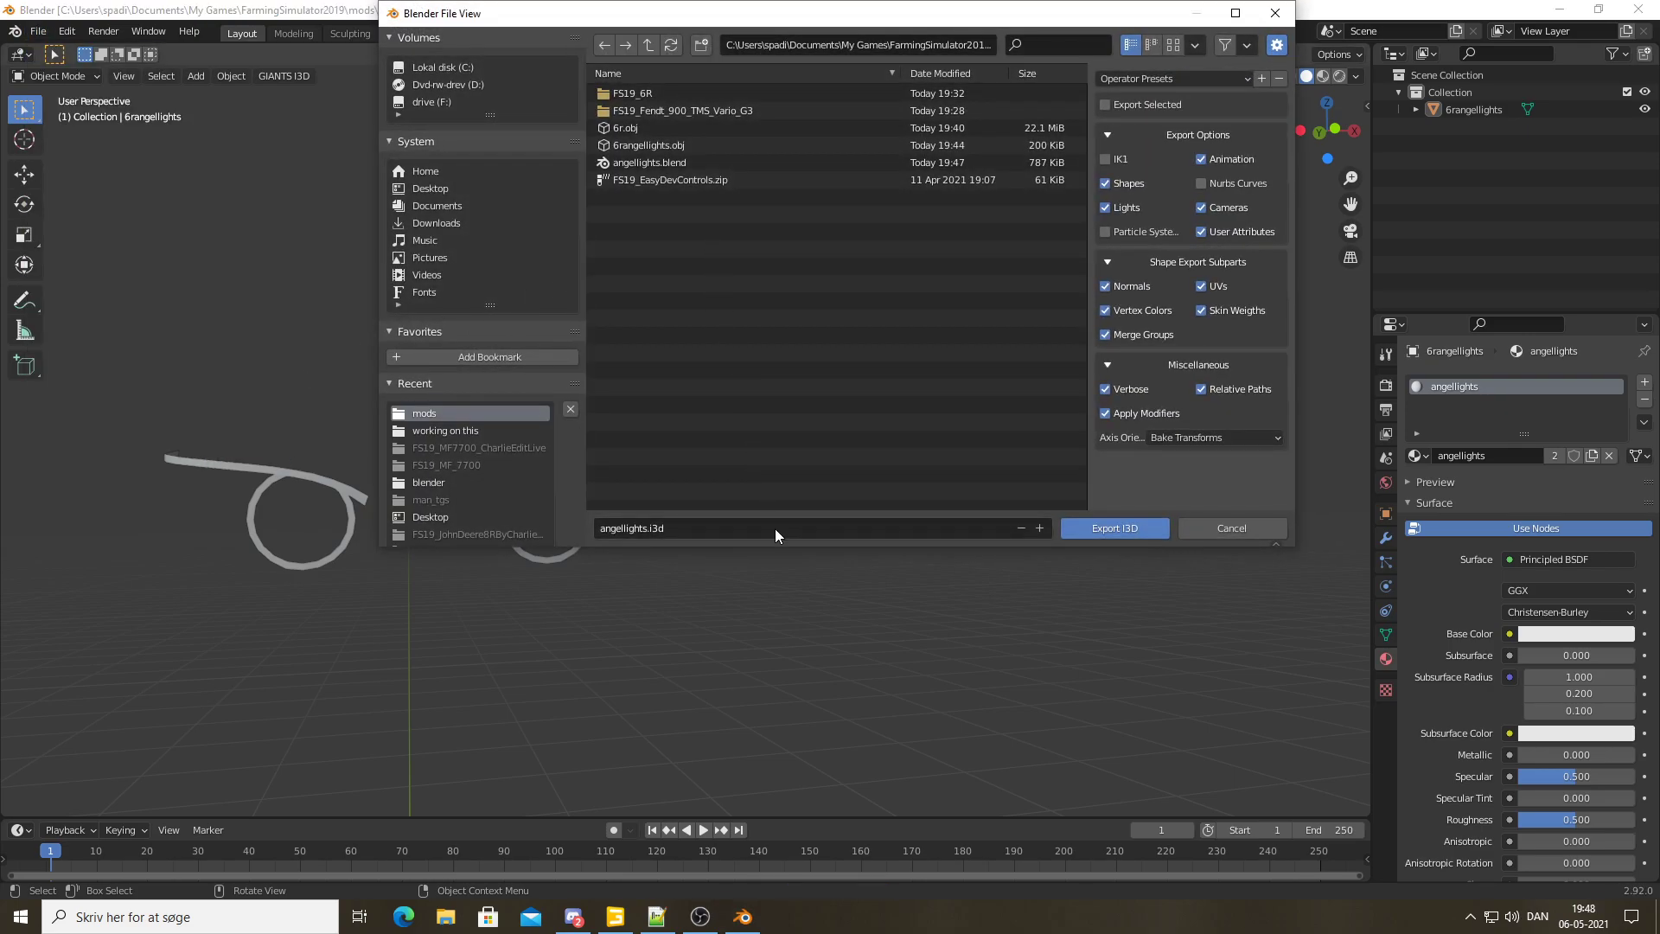
click(1096, 526)
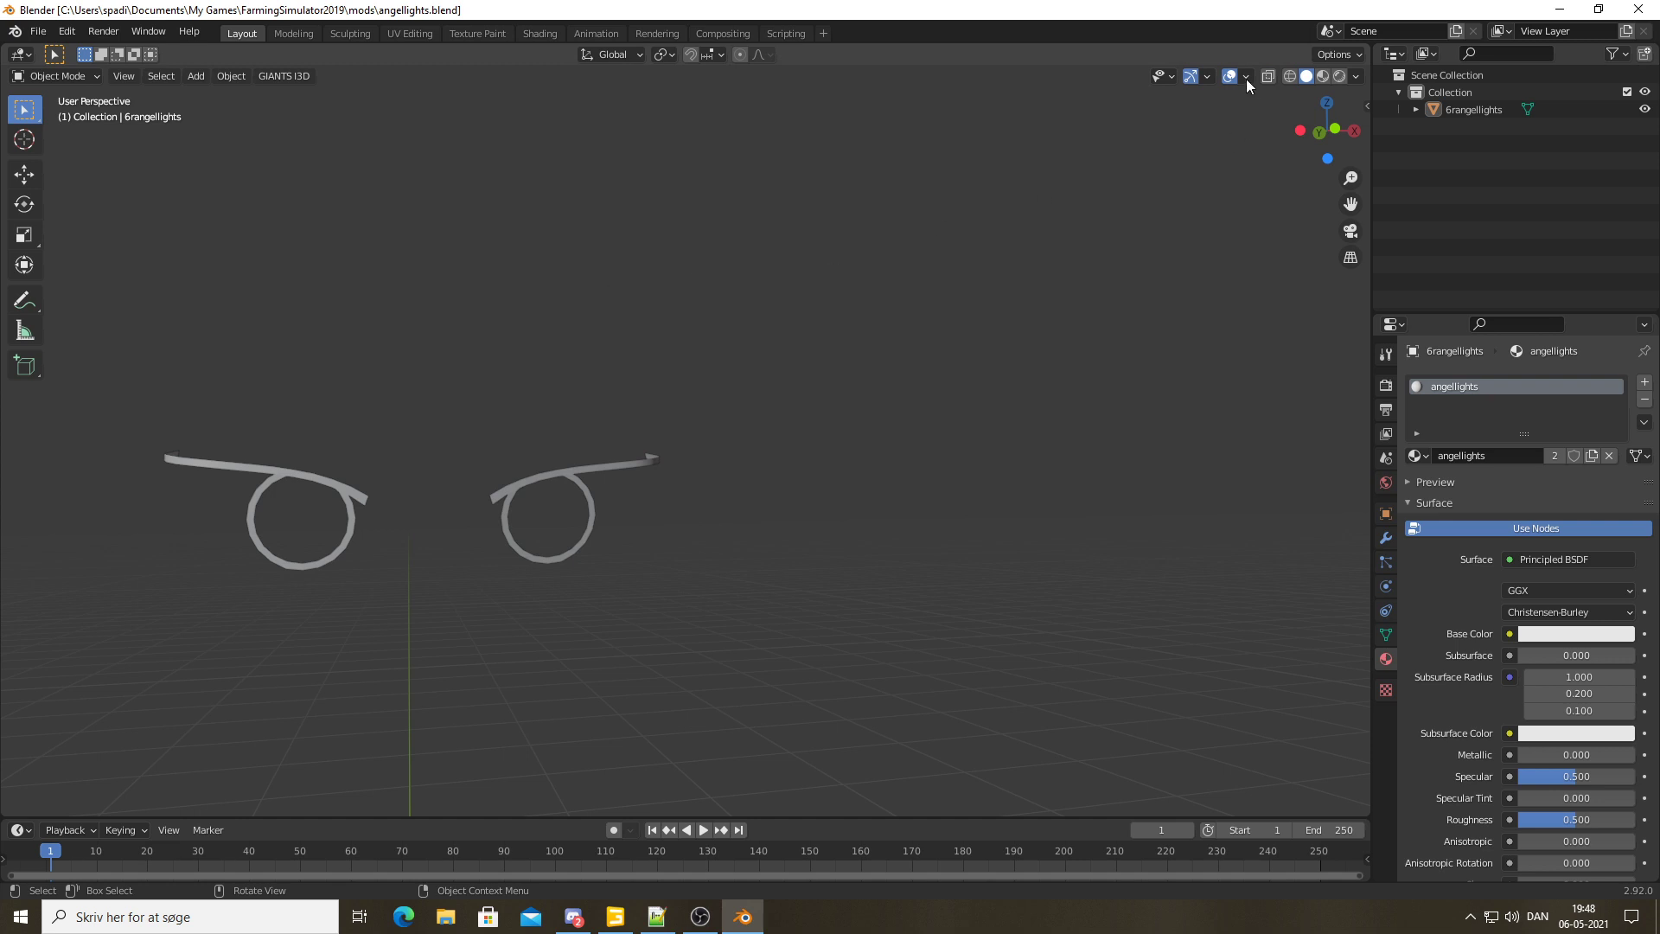
click(1561, 9)
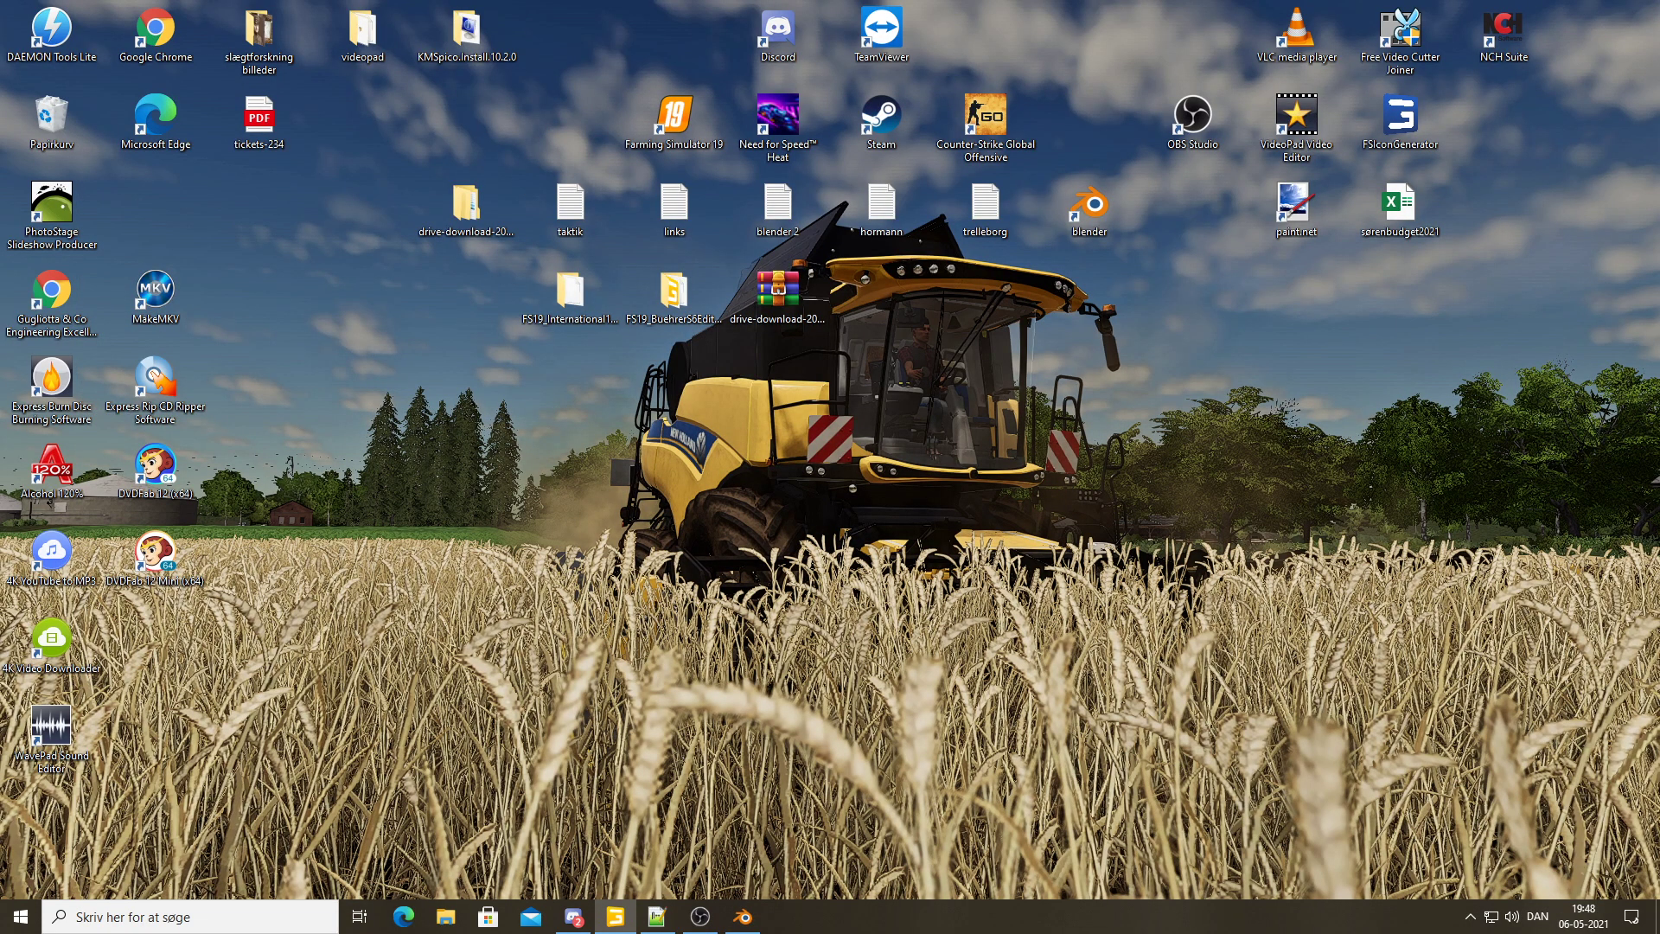
Maximize GIANTS Editor and import angellights.i3d into the tractor scene
key(alt+Tab)
drag(785, 181, 1110, 24)
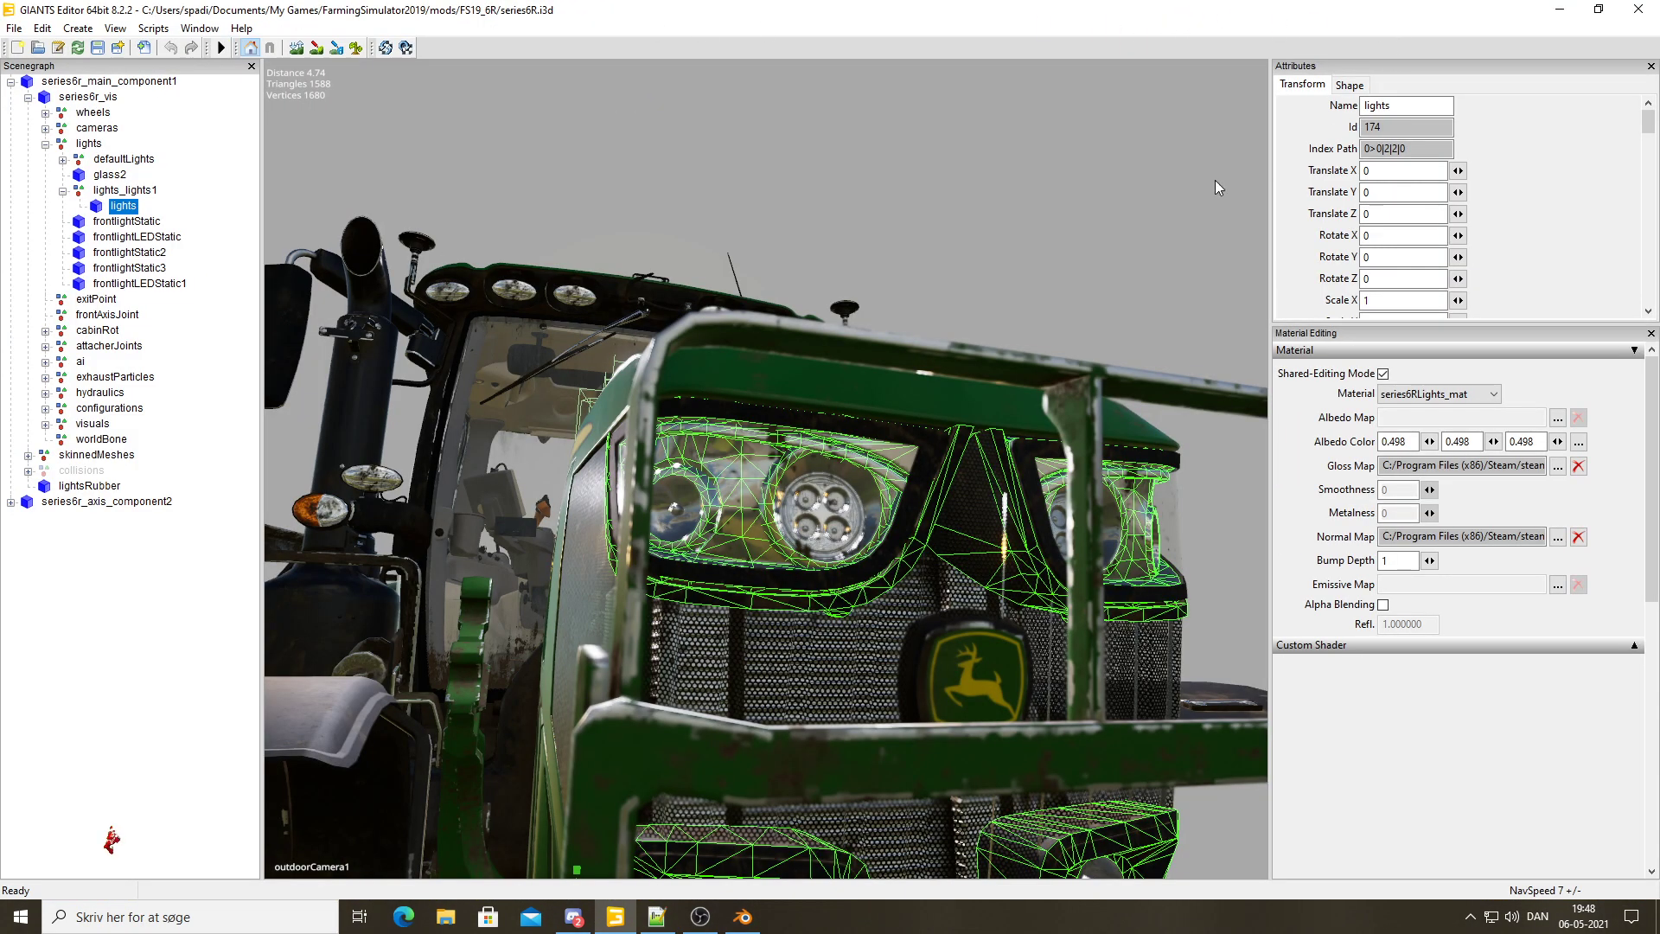
click(14, 28)
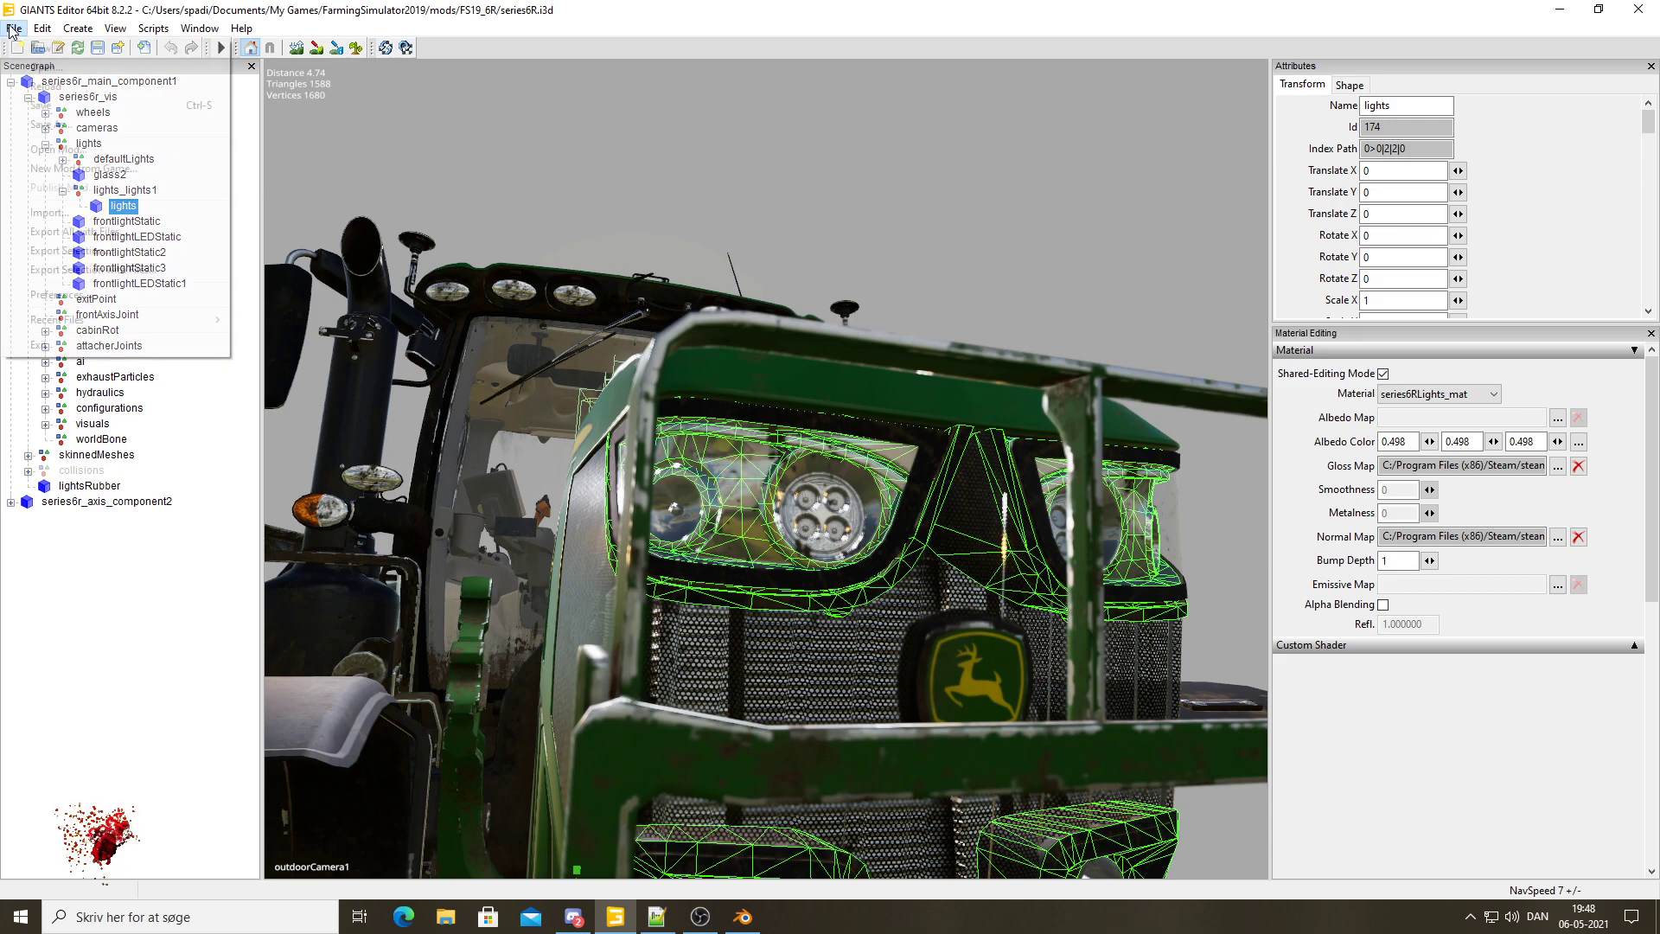
click(63, 213)
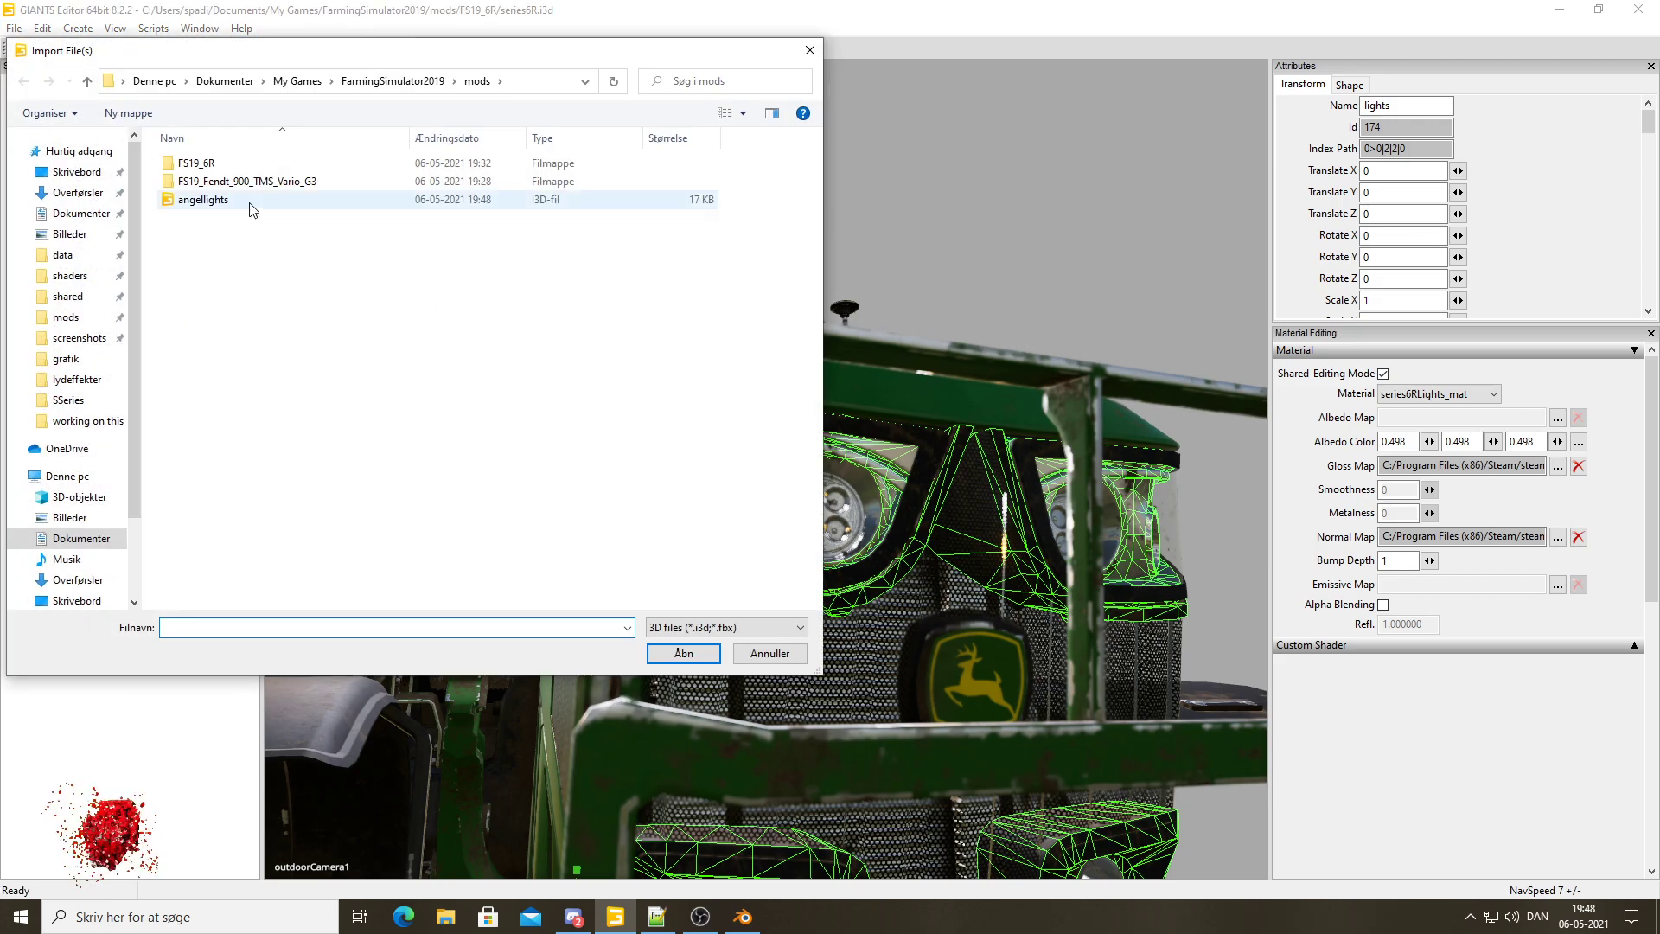
click(252, 203)
click(683, 653)
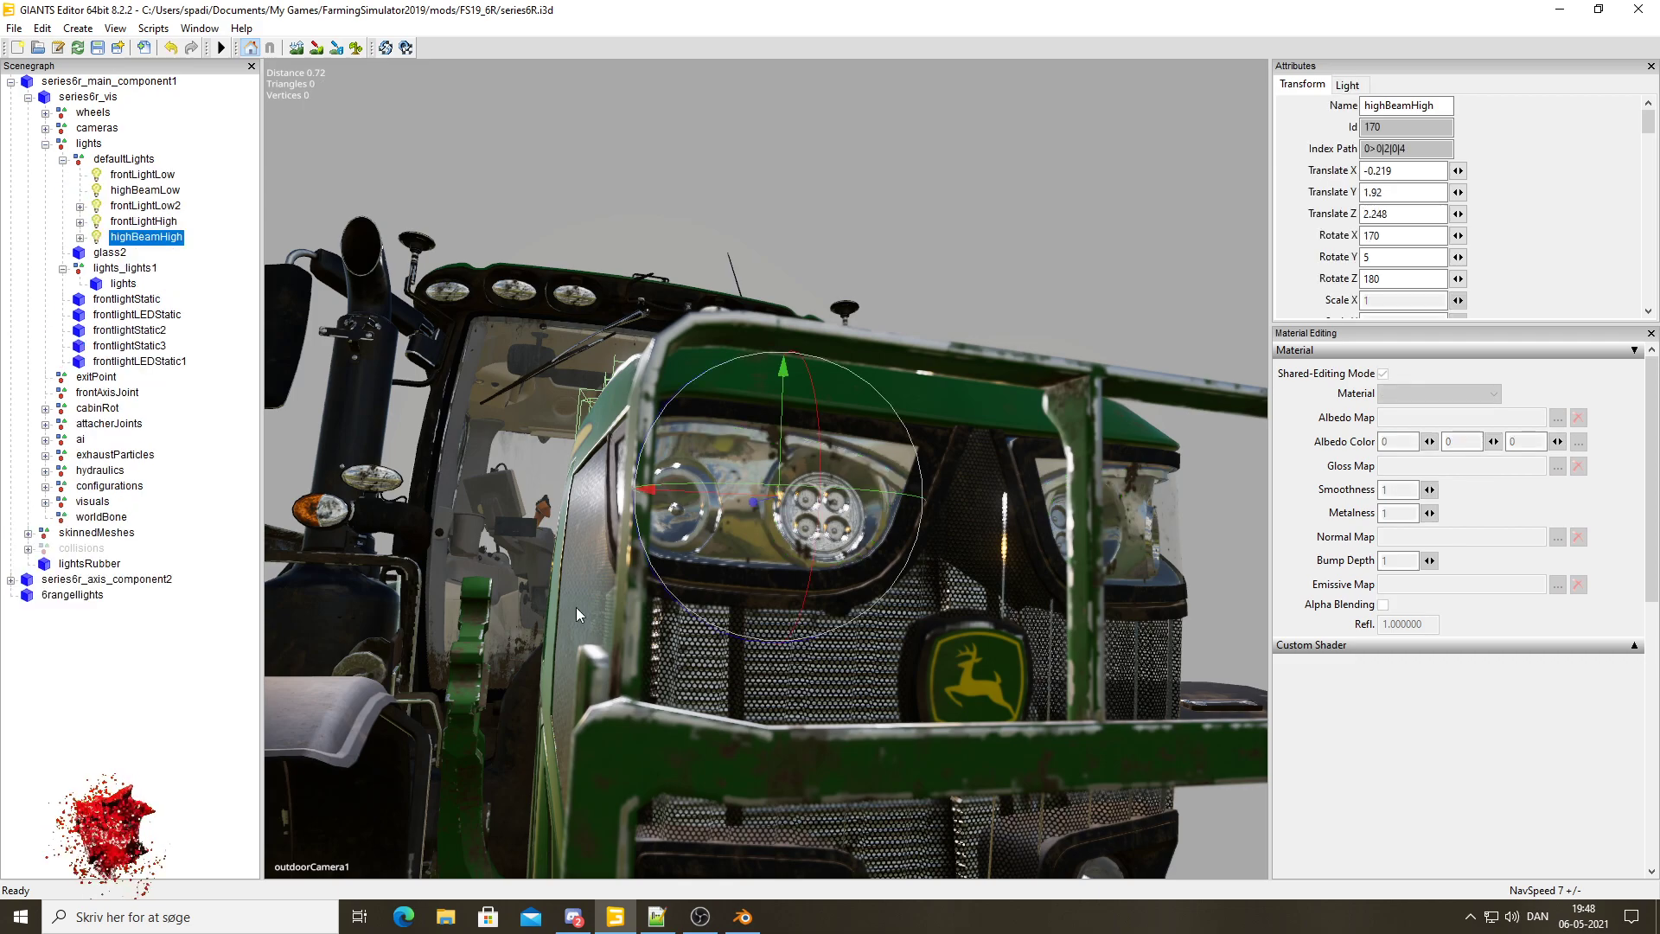
Move the imported 6rangellights node from the scene root into the lights_lights1 group
click(76, 595)
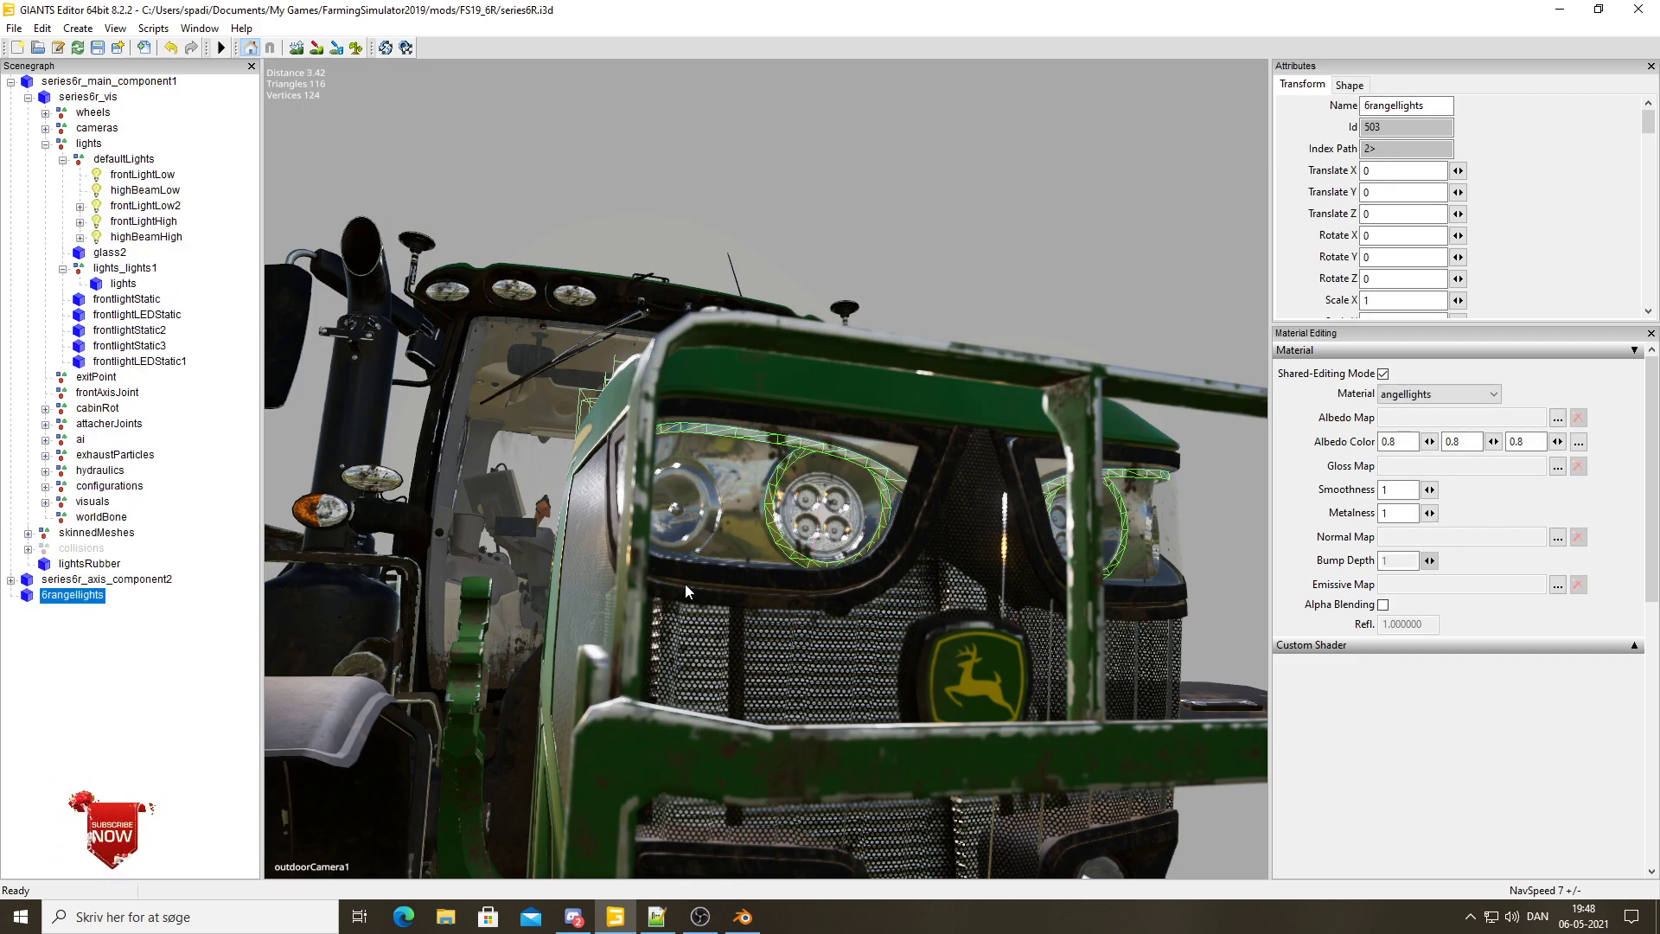
key(Delete)
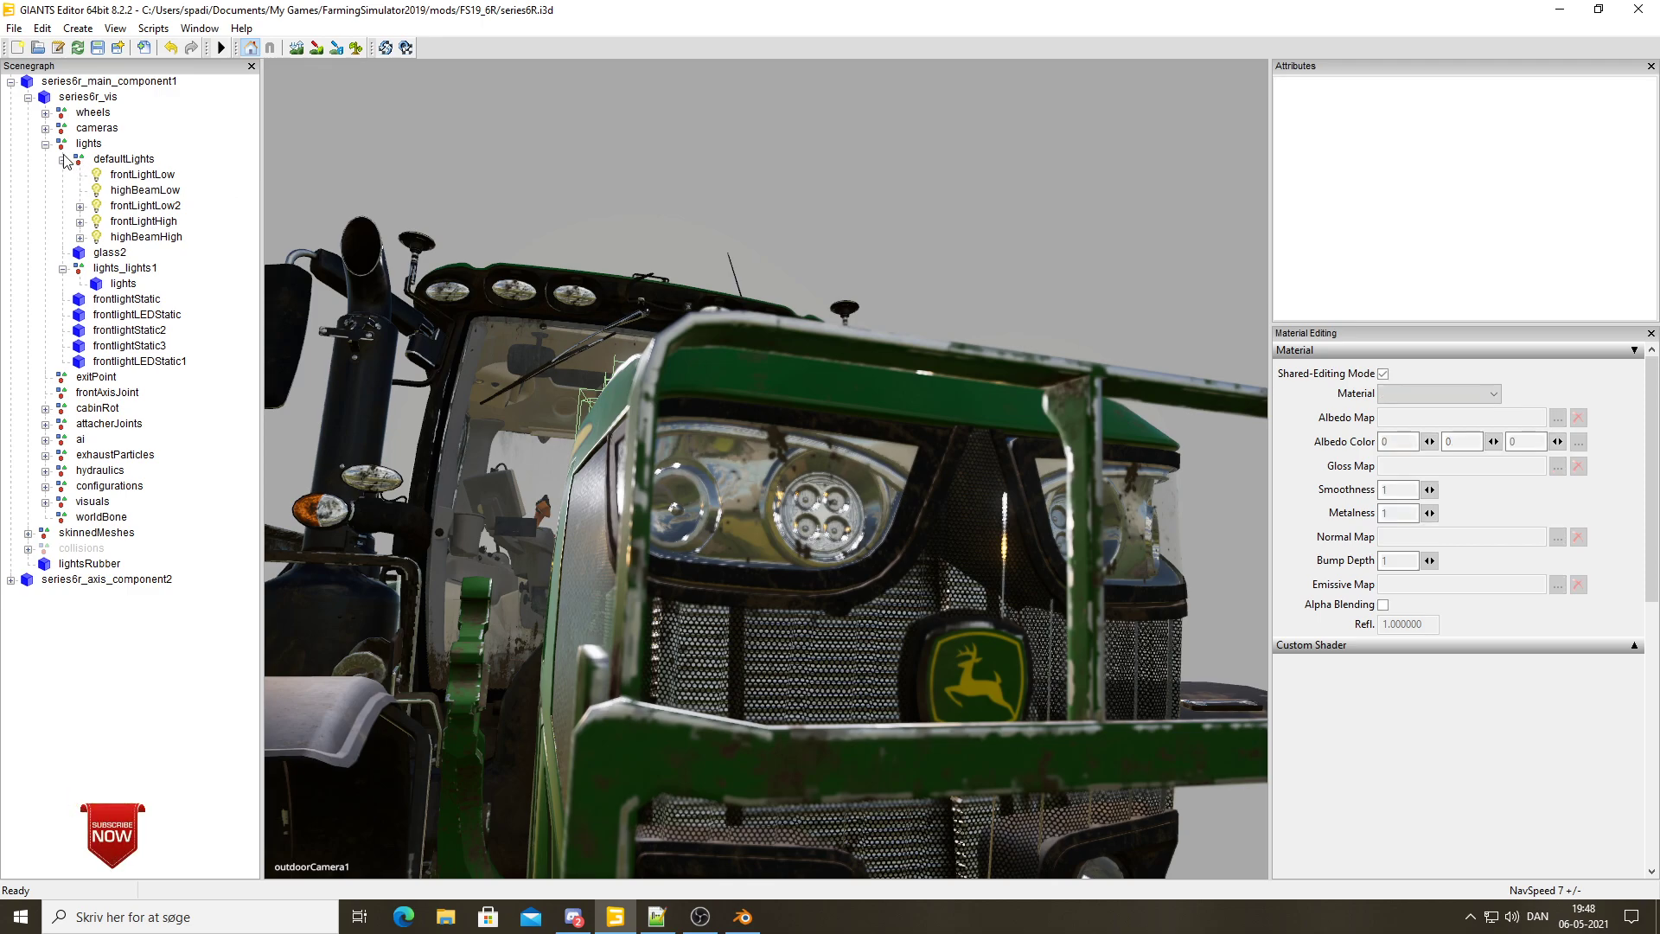
click(62, 160)
click(125, 190)
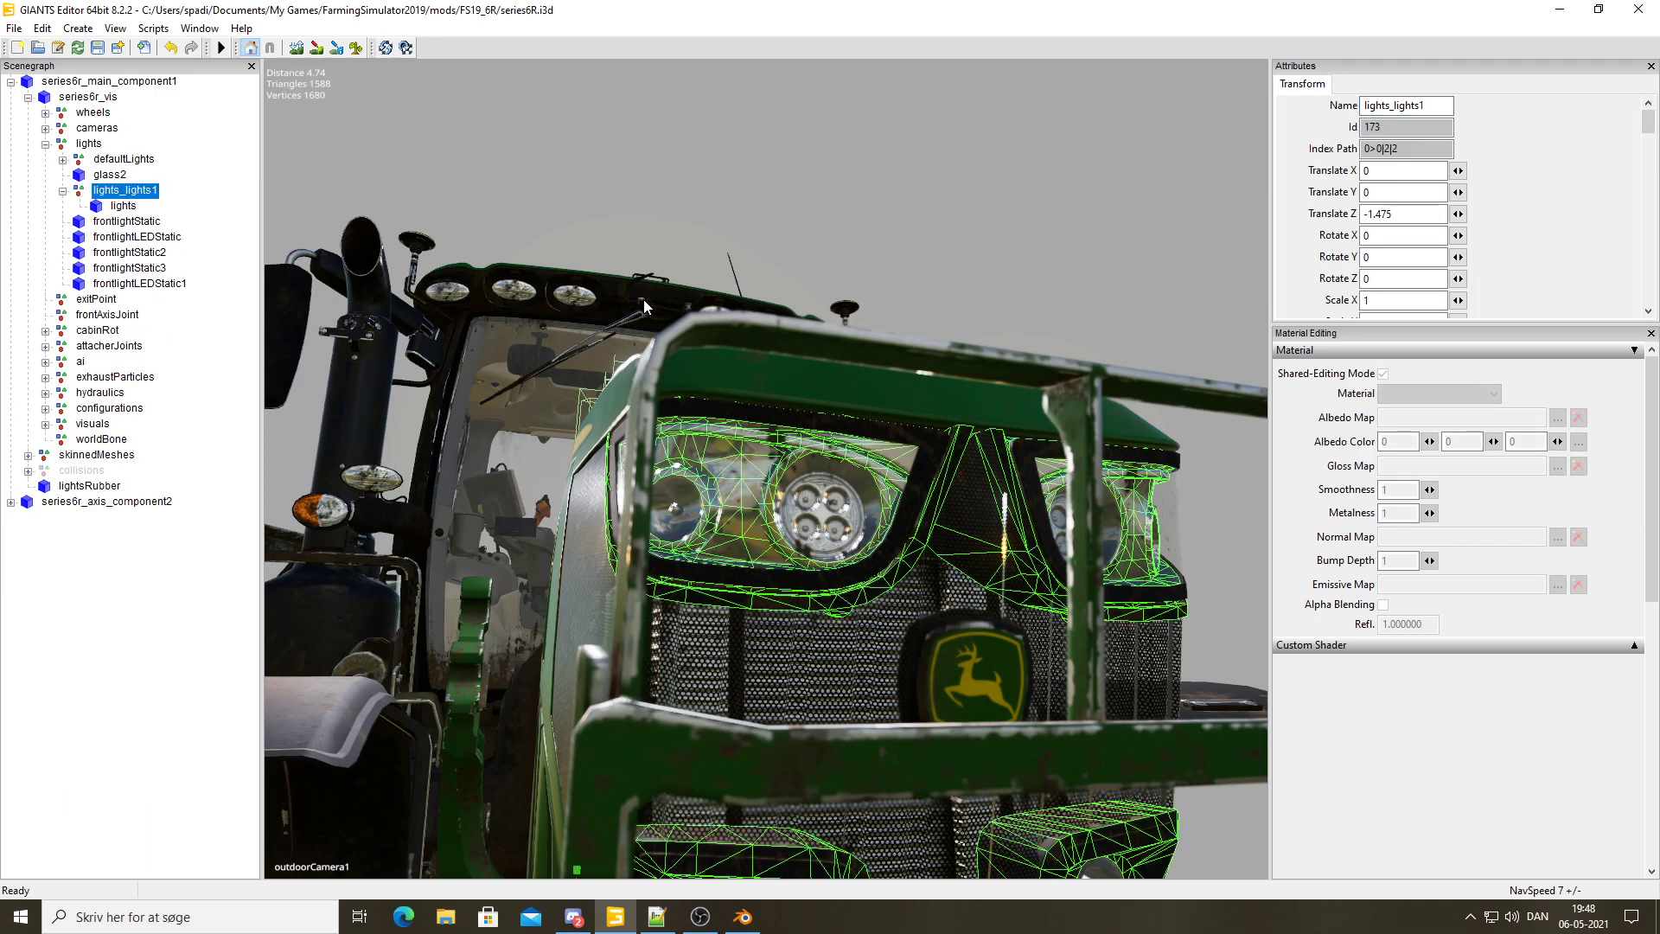
key(ctrl+z)
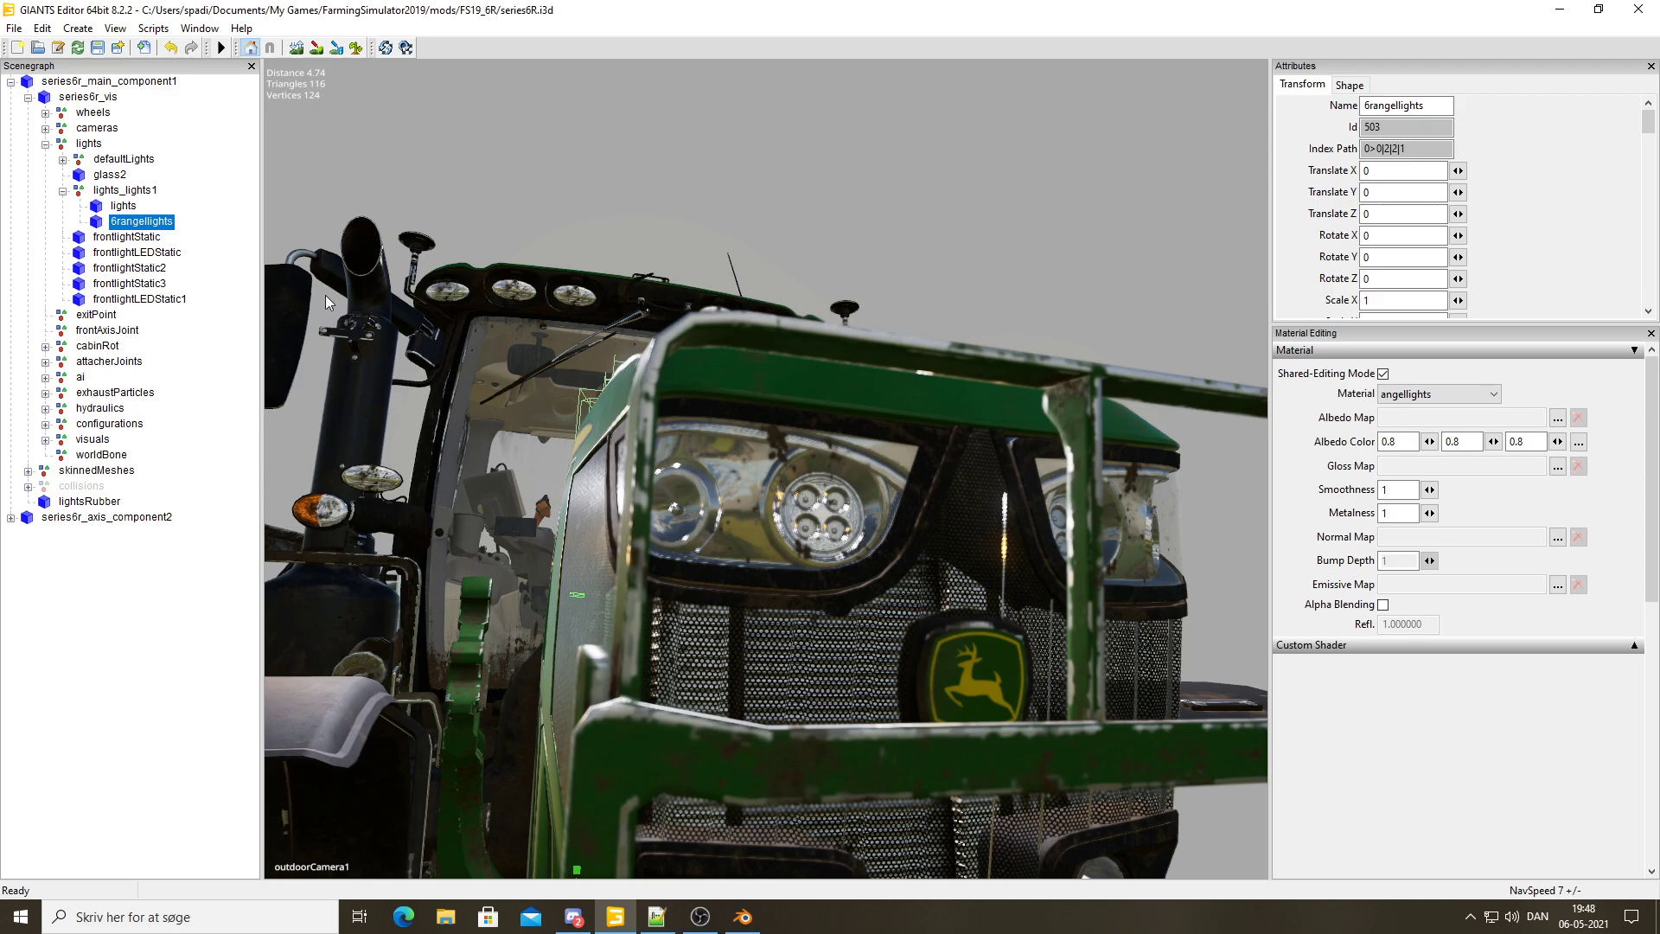
scroll(758, 330, down, 3)
scroll(770, 339, up, 2)
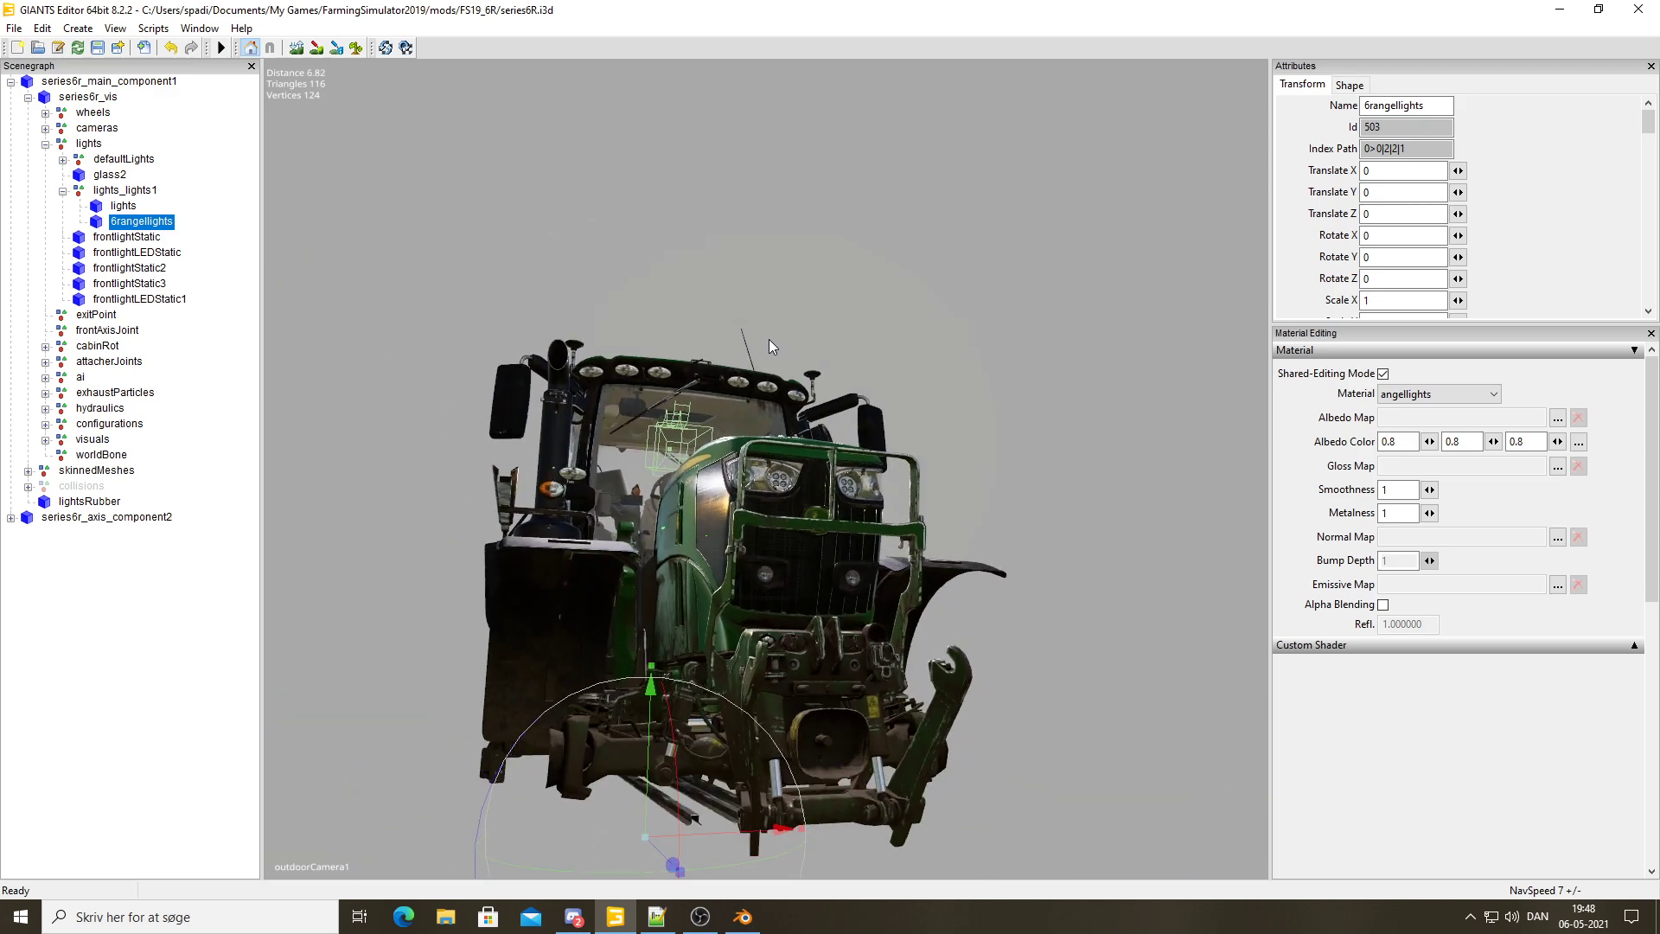
scroll(778, 240, up, 2)
scroll(942, 195, up, 3)
scroll(735, 329, down, 5)
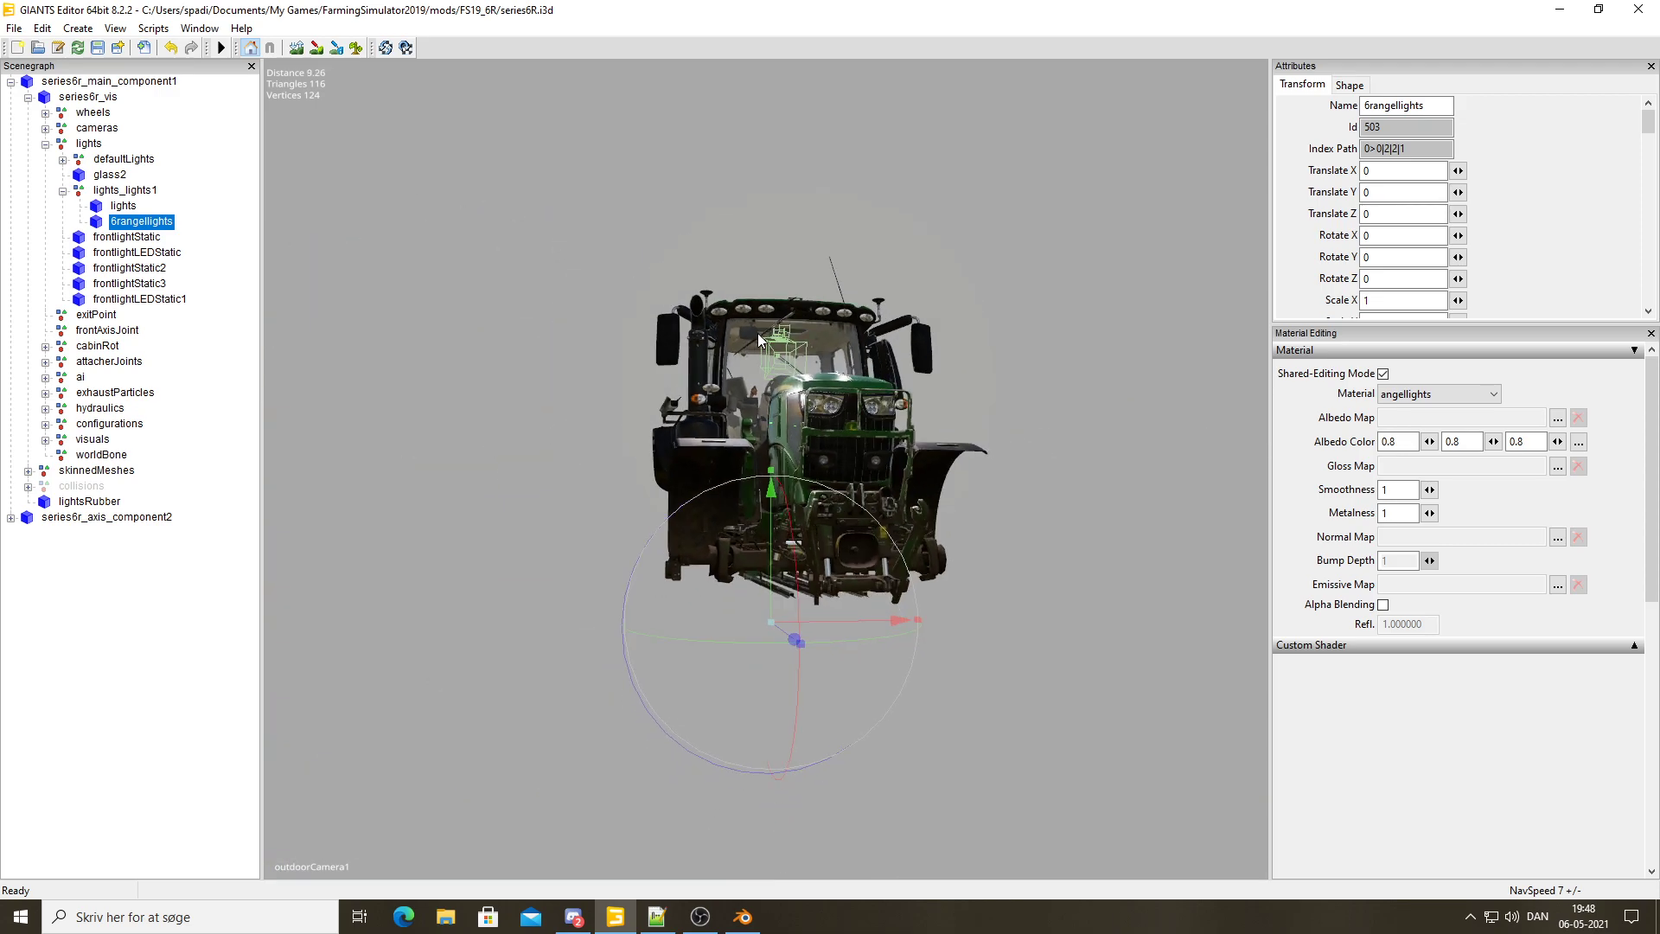
scroll(799, 234, up, 2)
scroll(879, 199, up, 3)
scroll(806, 325, down, 7)
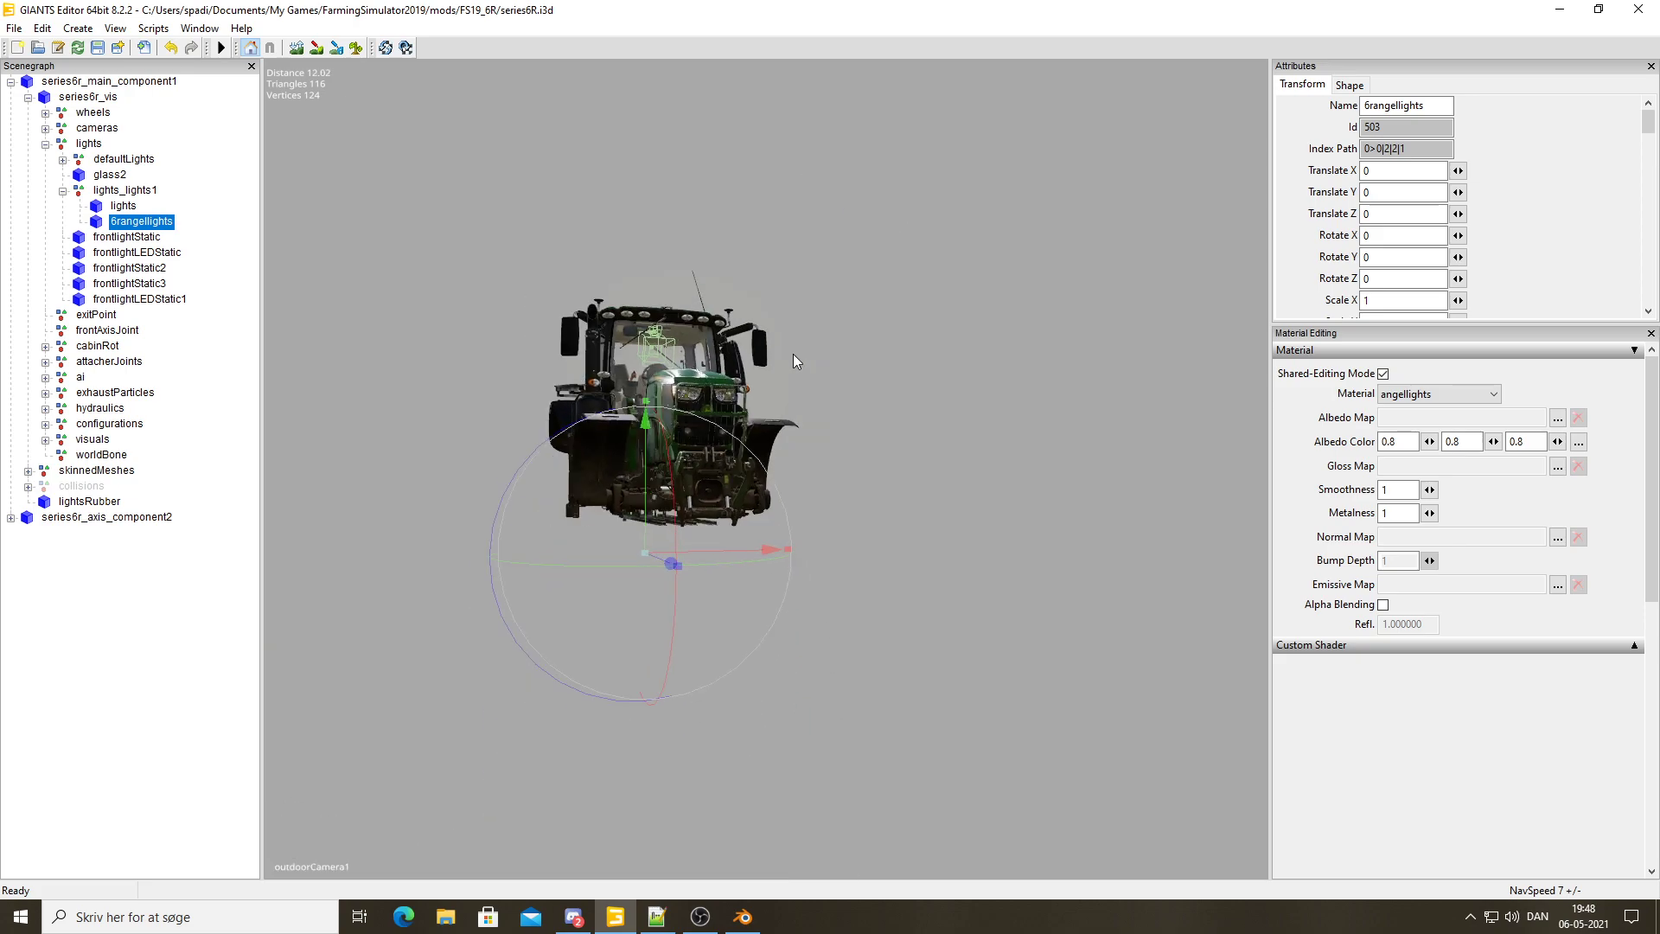
scroll(725, 340, down, 2)
scroll(728, 342, up, 3)
scroll(771, 349, up, 2)
scroll(813, 337, up, 2)
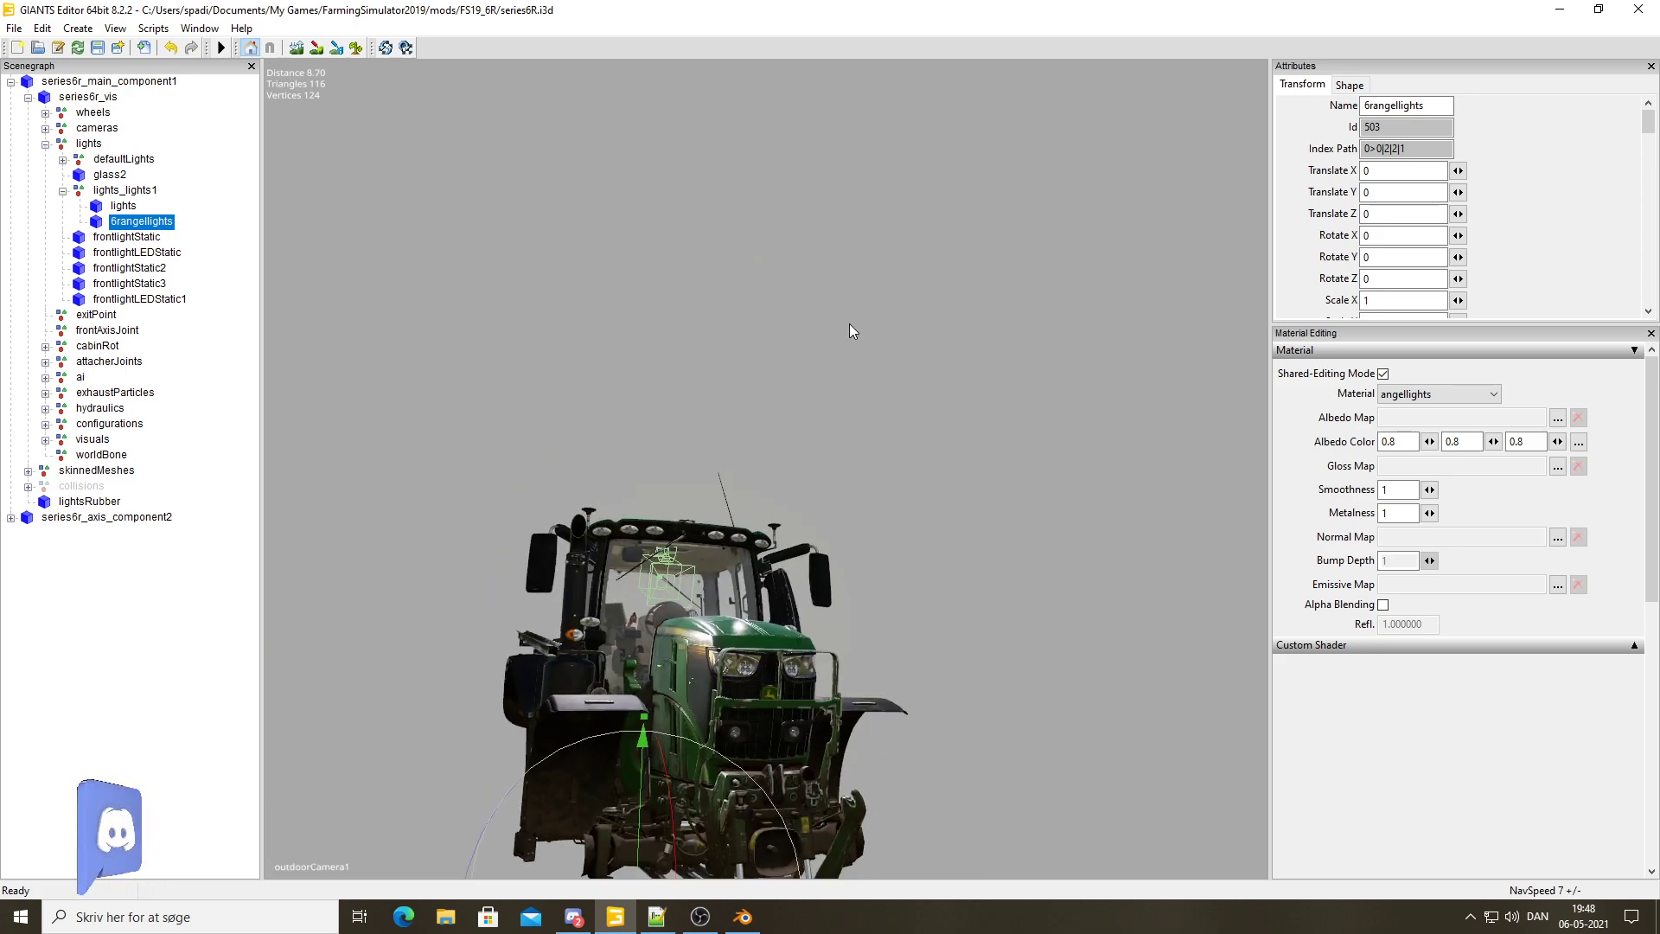
scroll(834, 332, up, 2)
scroll(809, 320, up, 2)
scroll(813, 363, up, 1)
scroll(822, 405, down, 3)
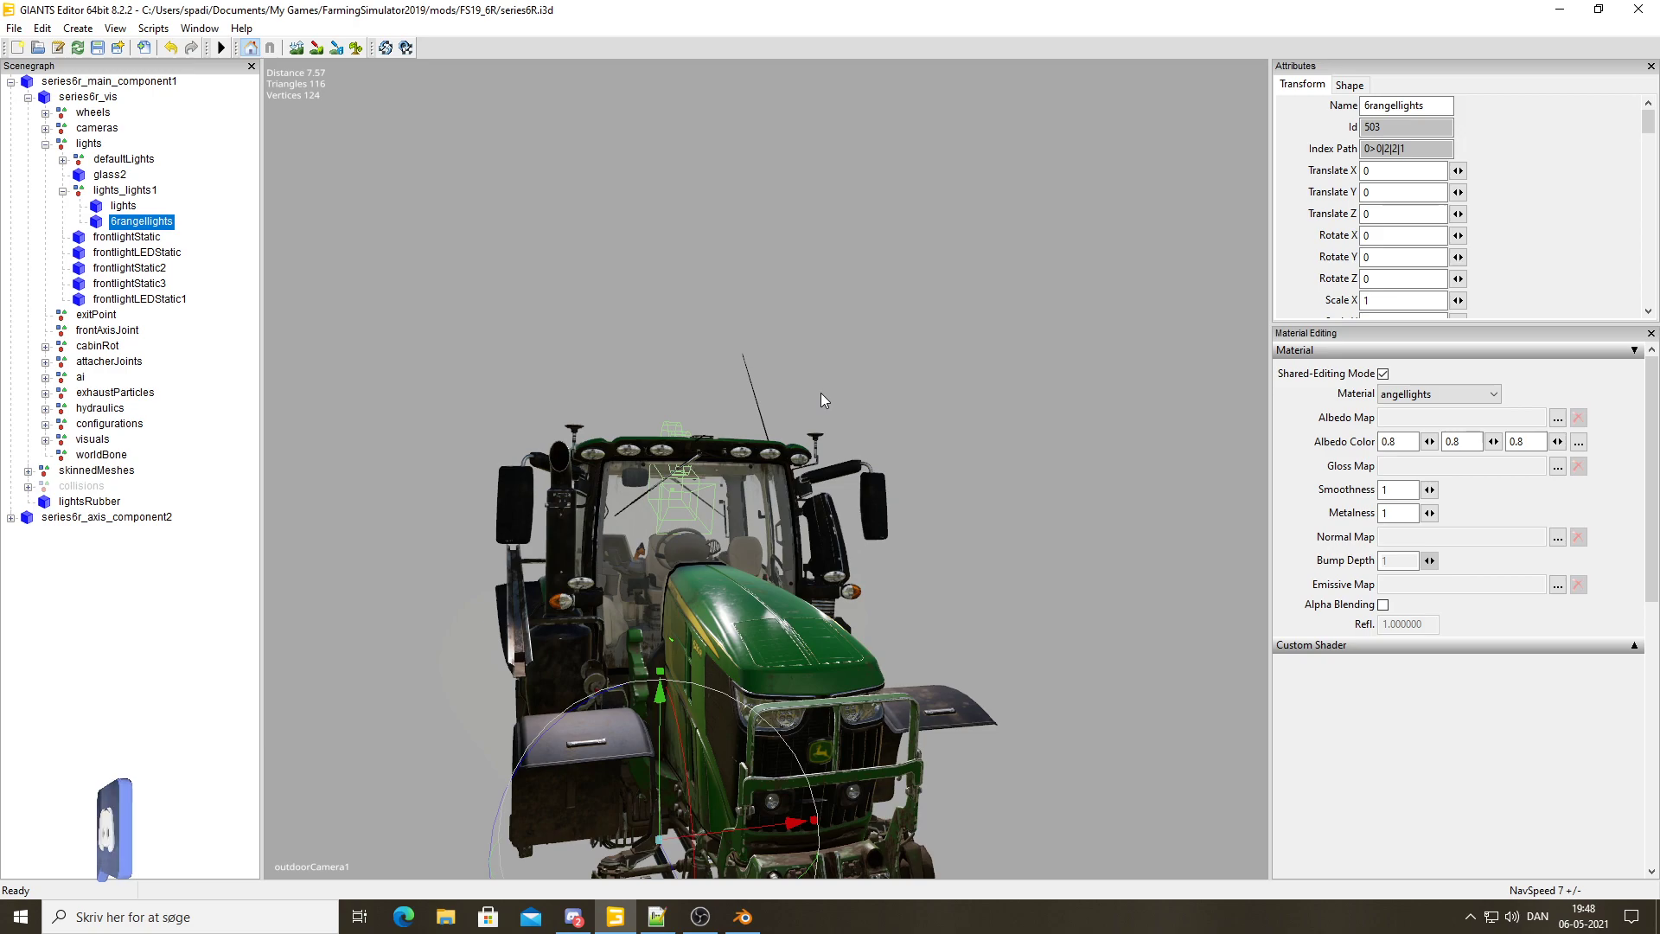
scroll(821, 393, down, 2)
scroll(822, 422, down, 1)
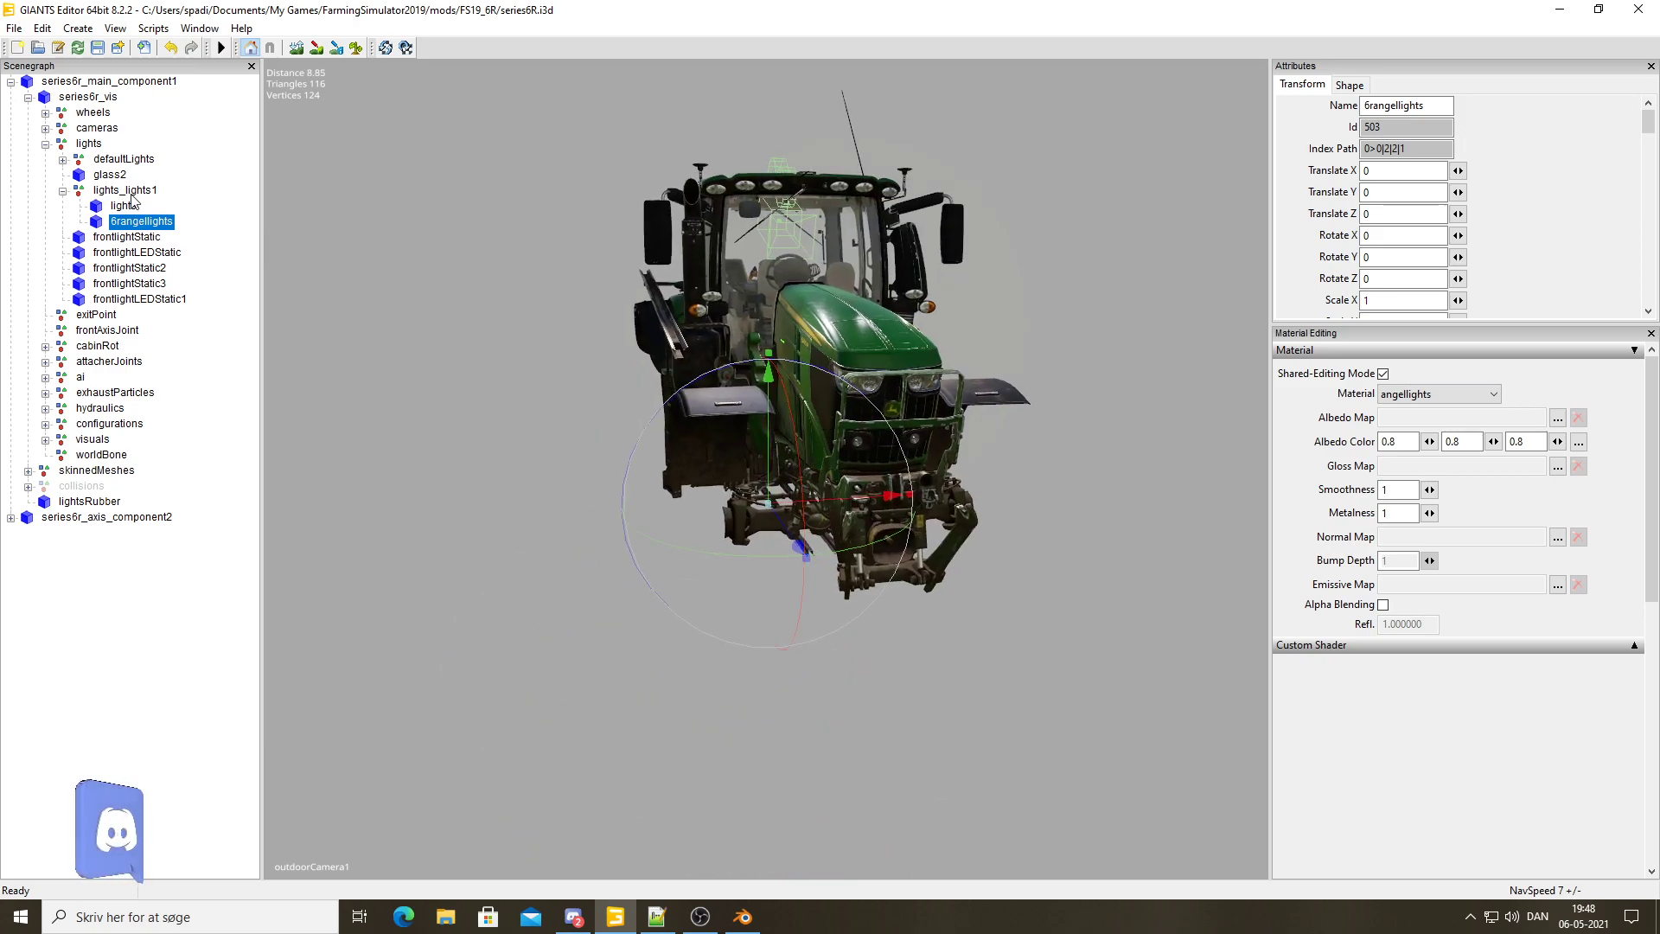
click(124, 189)
click(123, 161)
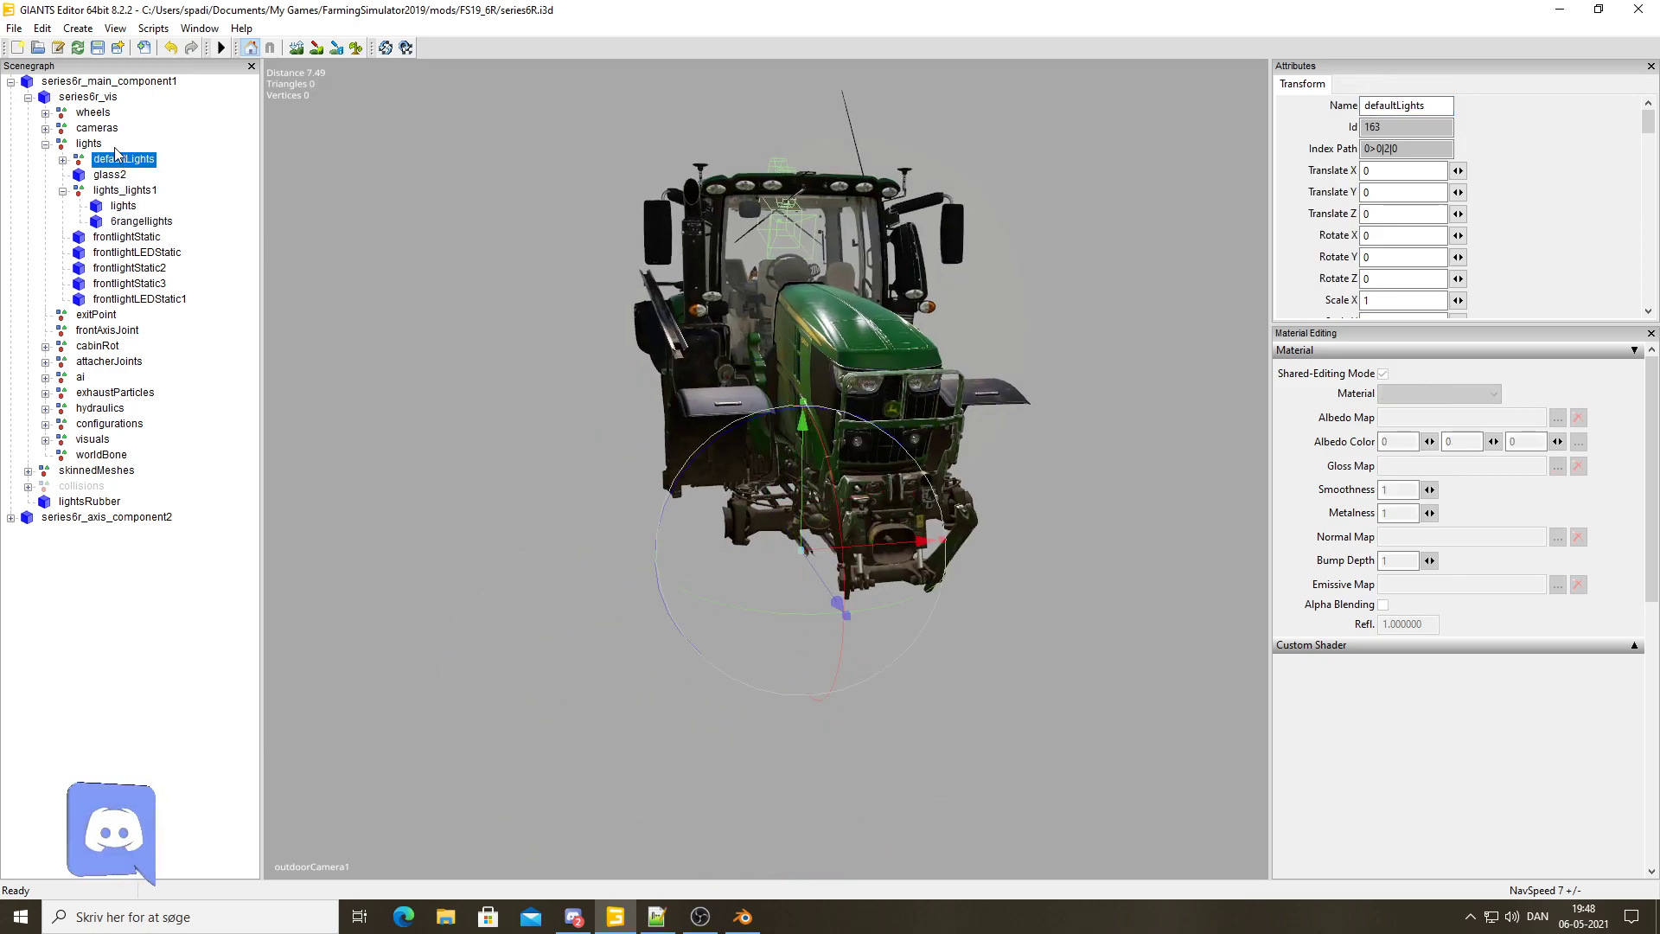
click(92, 144)
click(97, 129)
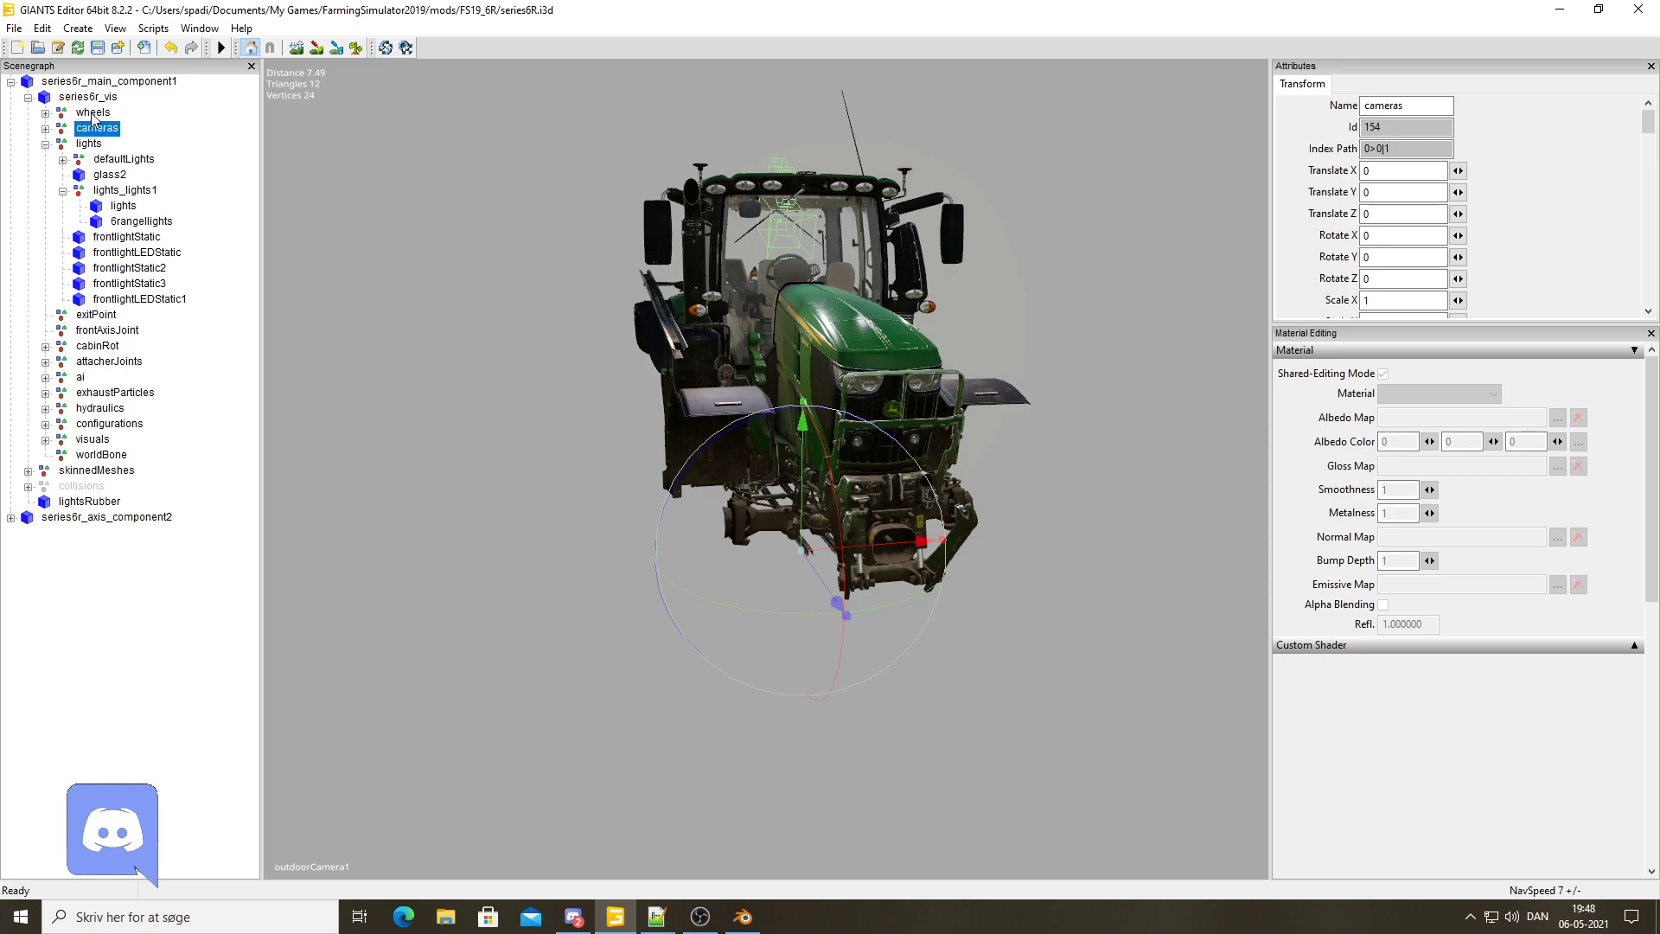
click(92, 114)
click(79, 100)
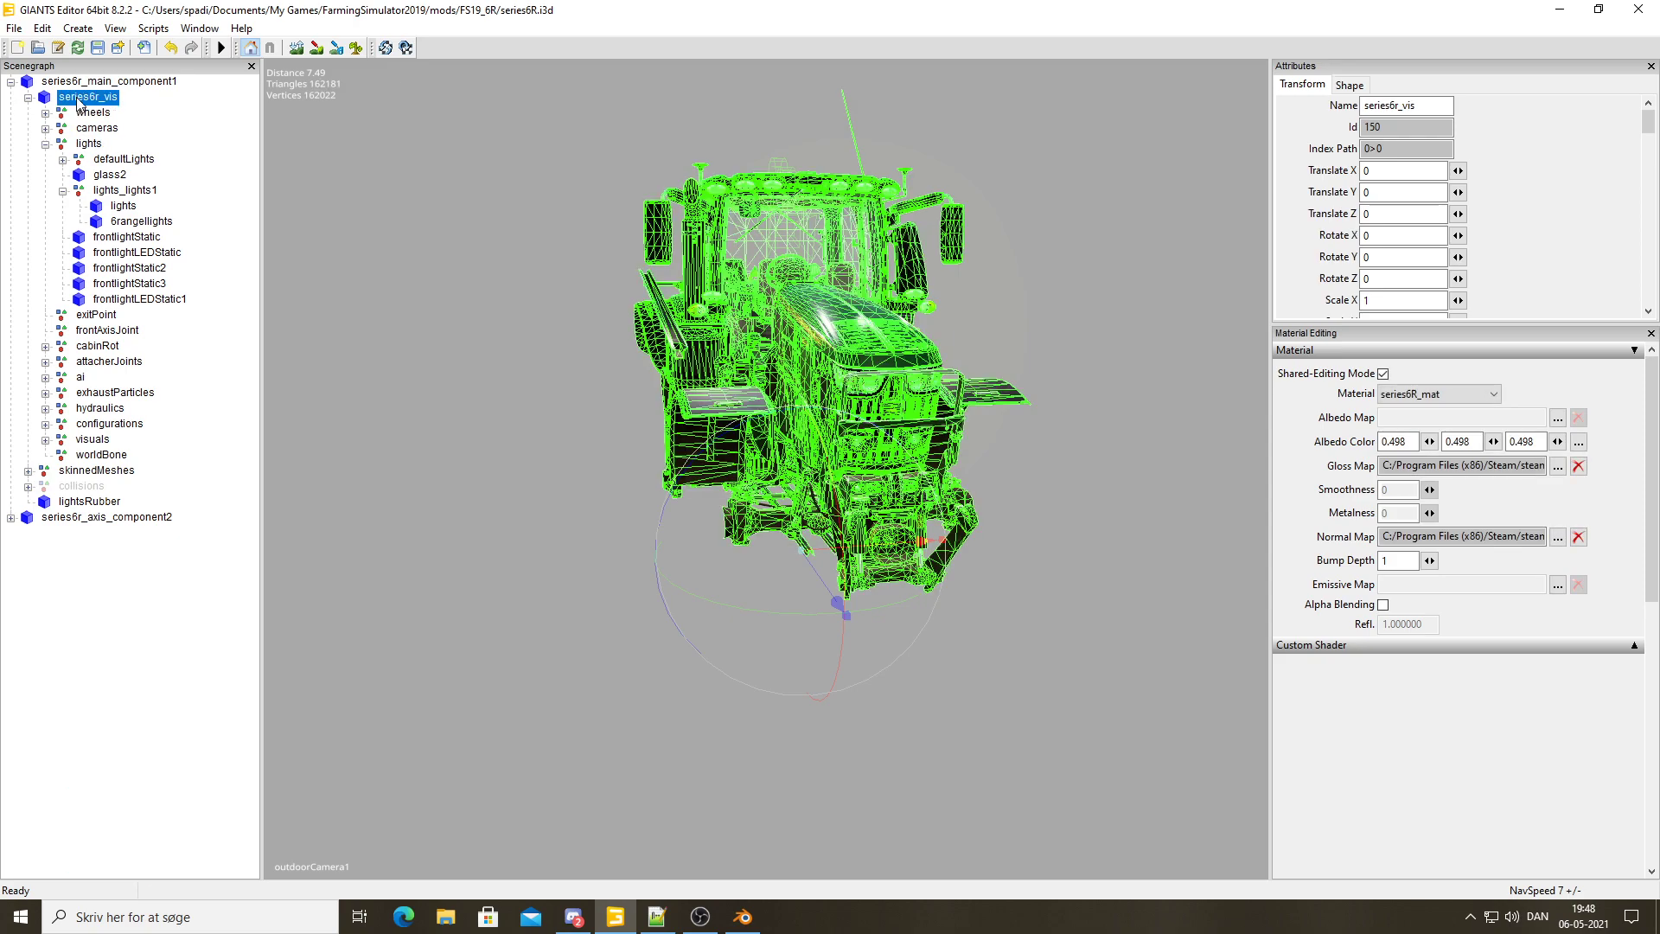
click(118, 209)
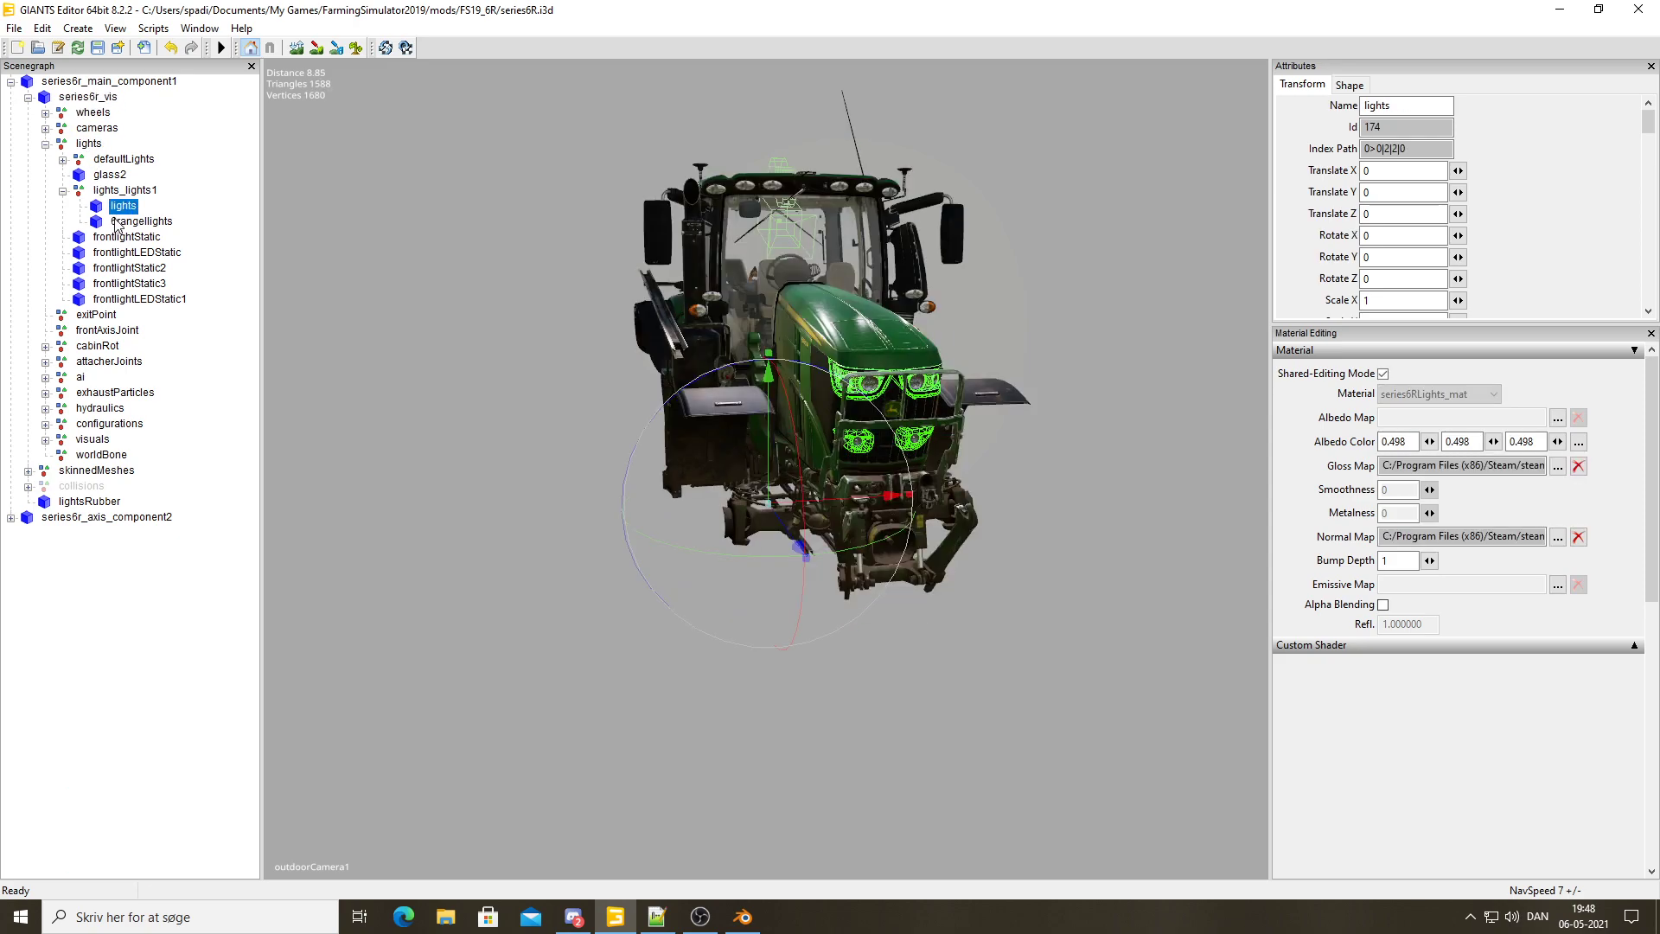
click(118, 211)
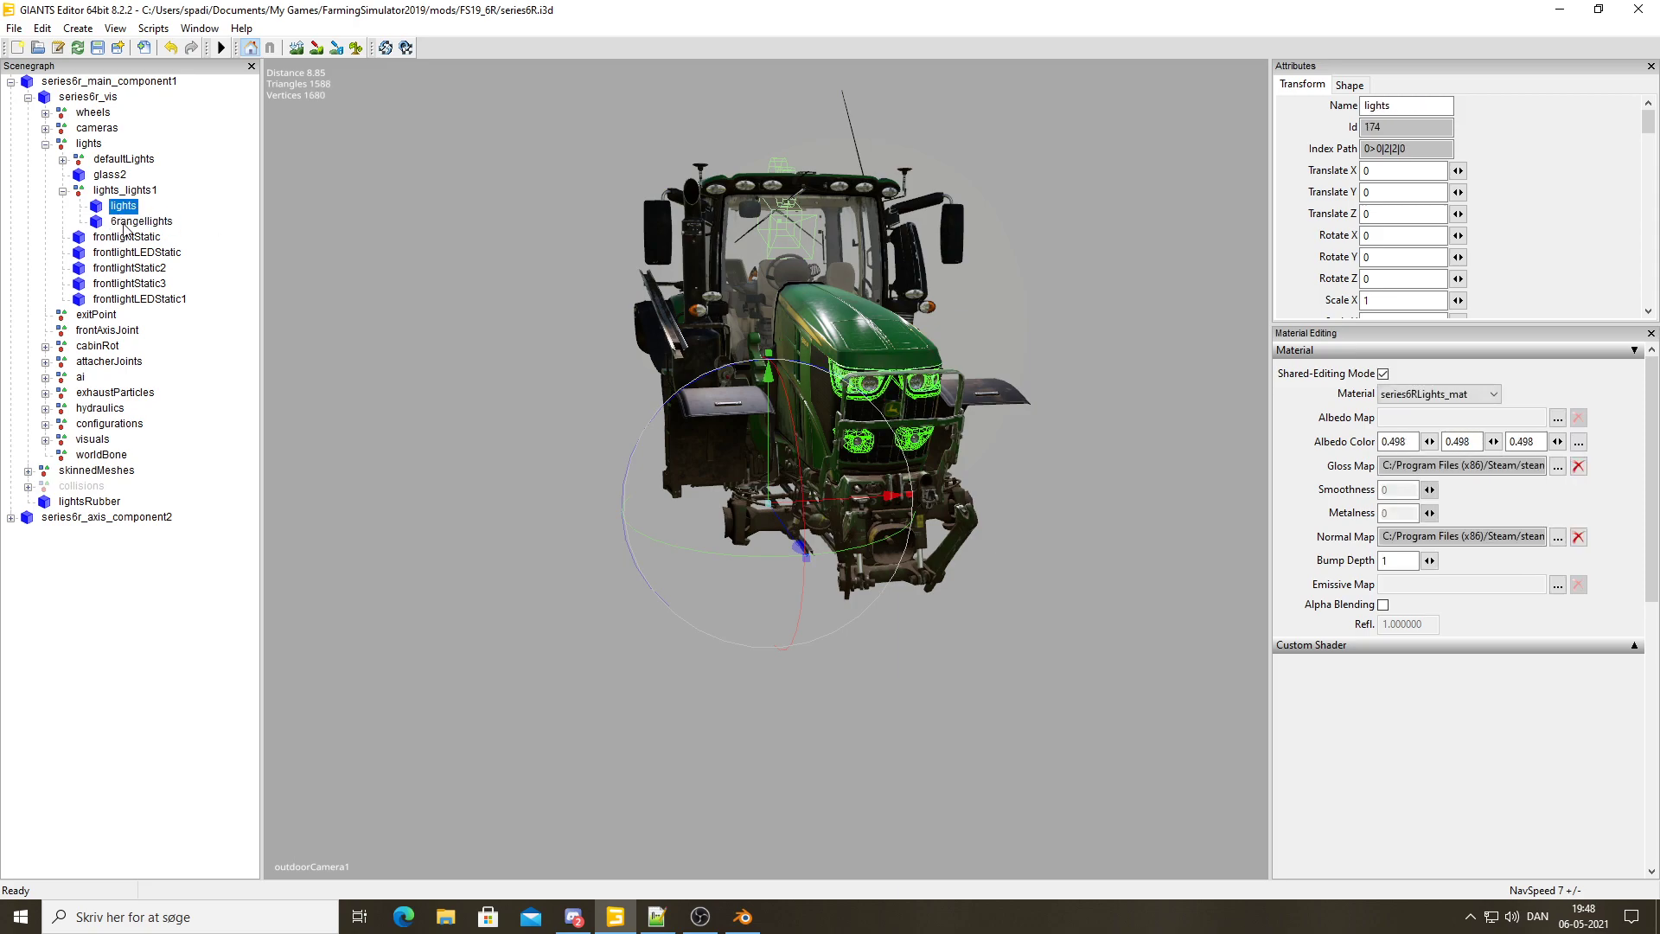
Orbit to the tractor front and drag the ring lights upward along Z
middle_drag(476, 292, 443, 291)
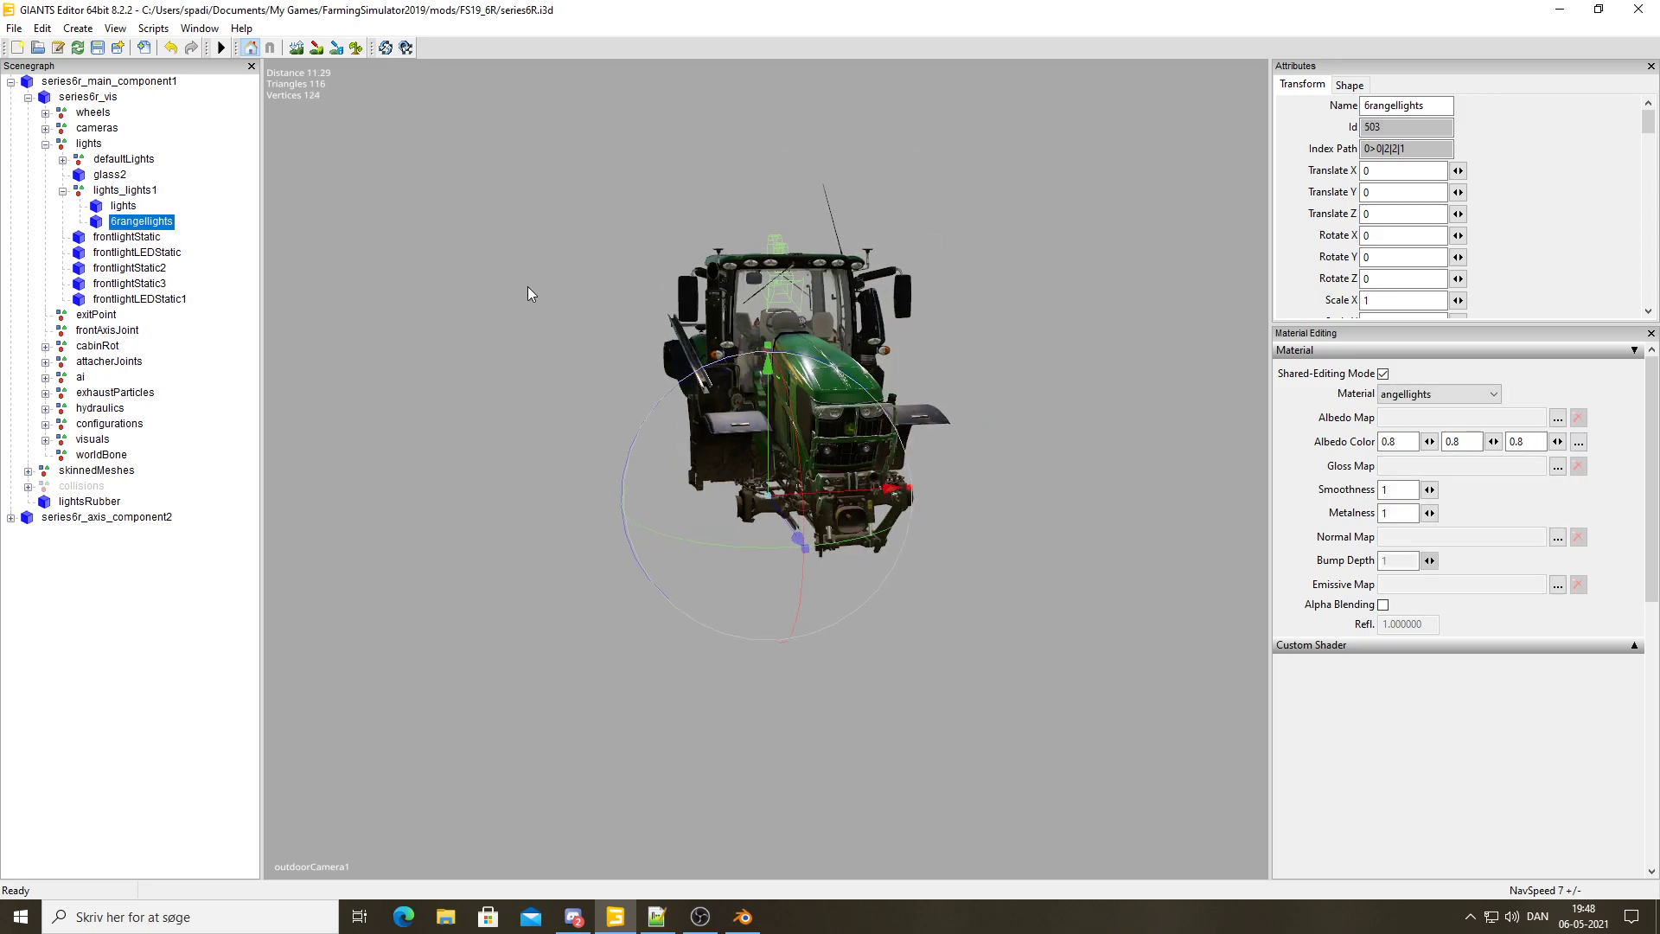
scroll(443, 292, up, 5)
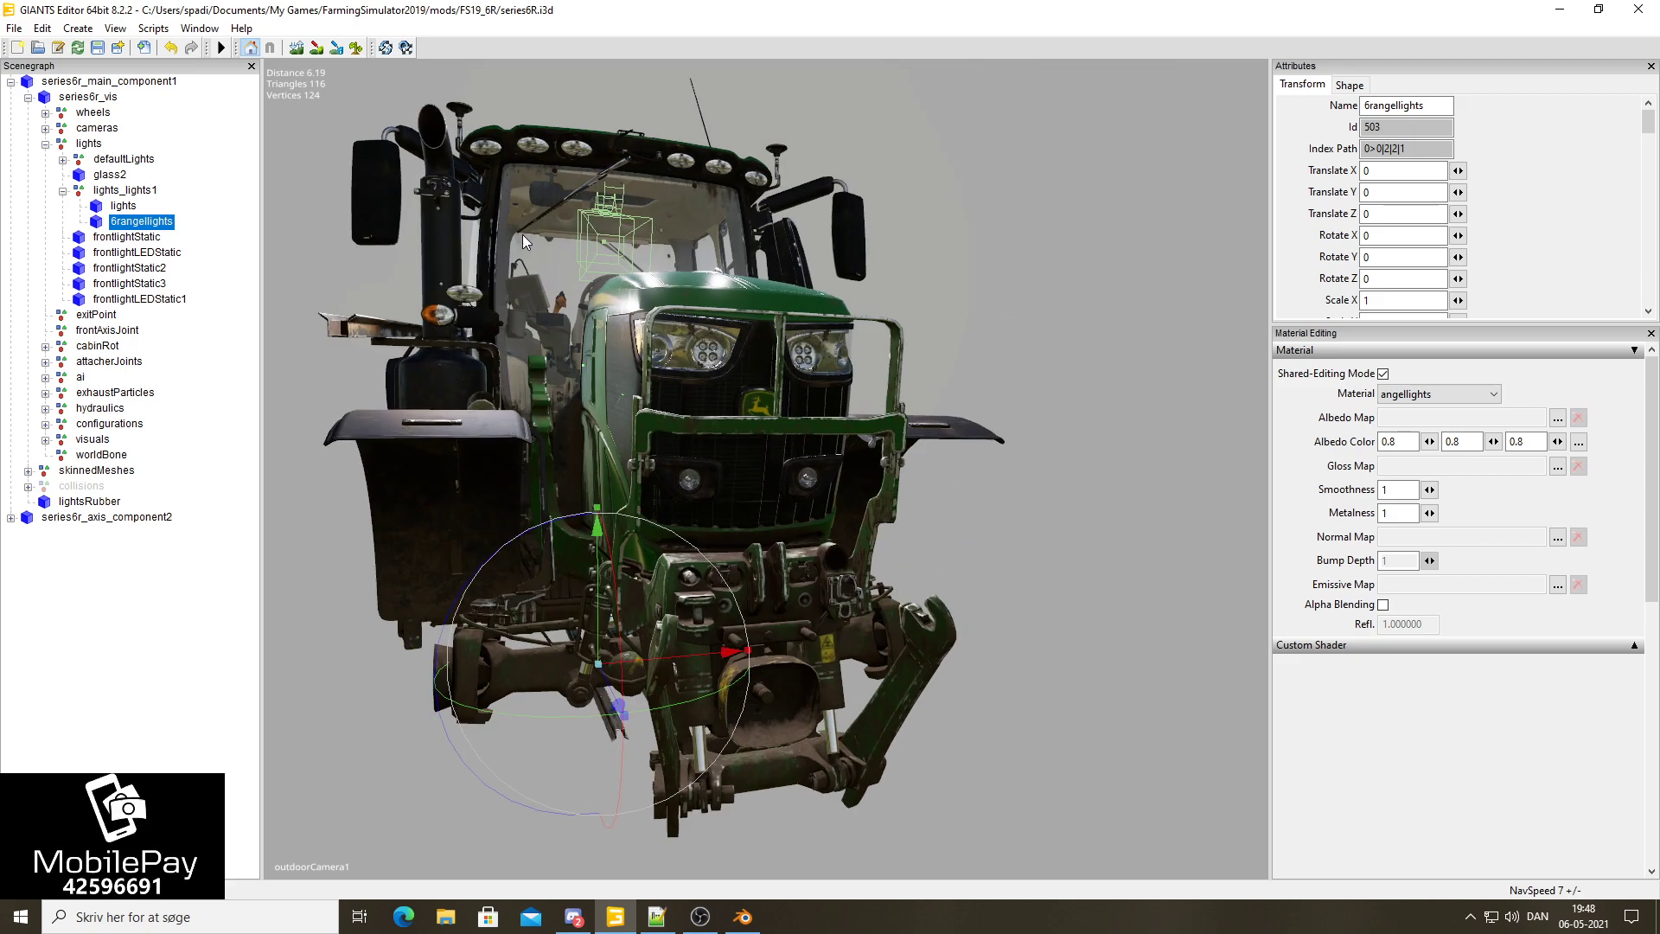
middle_drag(483, 276, 550, 285)
scroll(550, 285, down, 2)
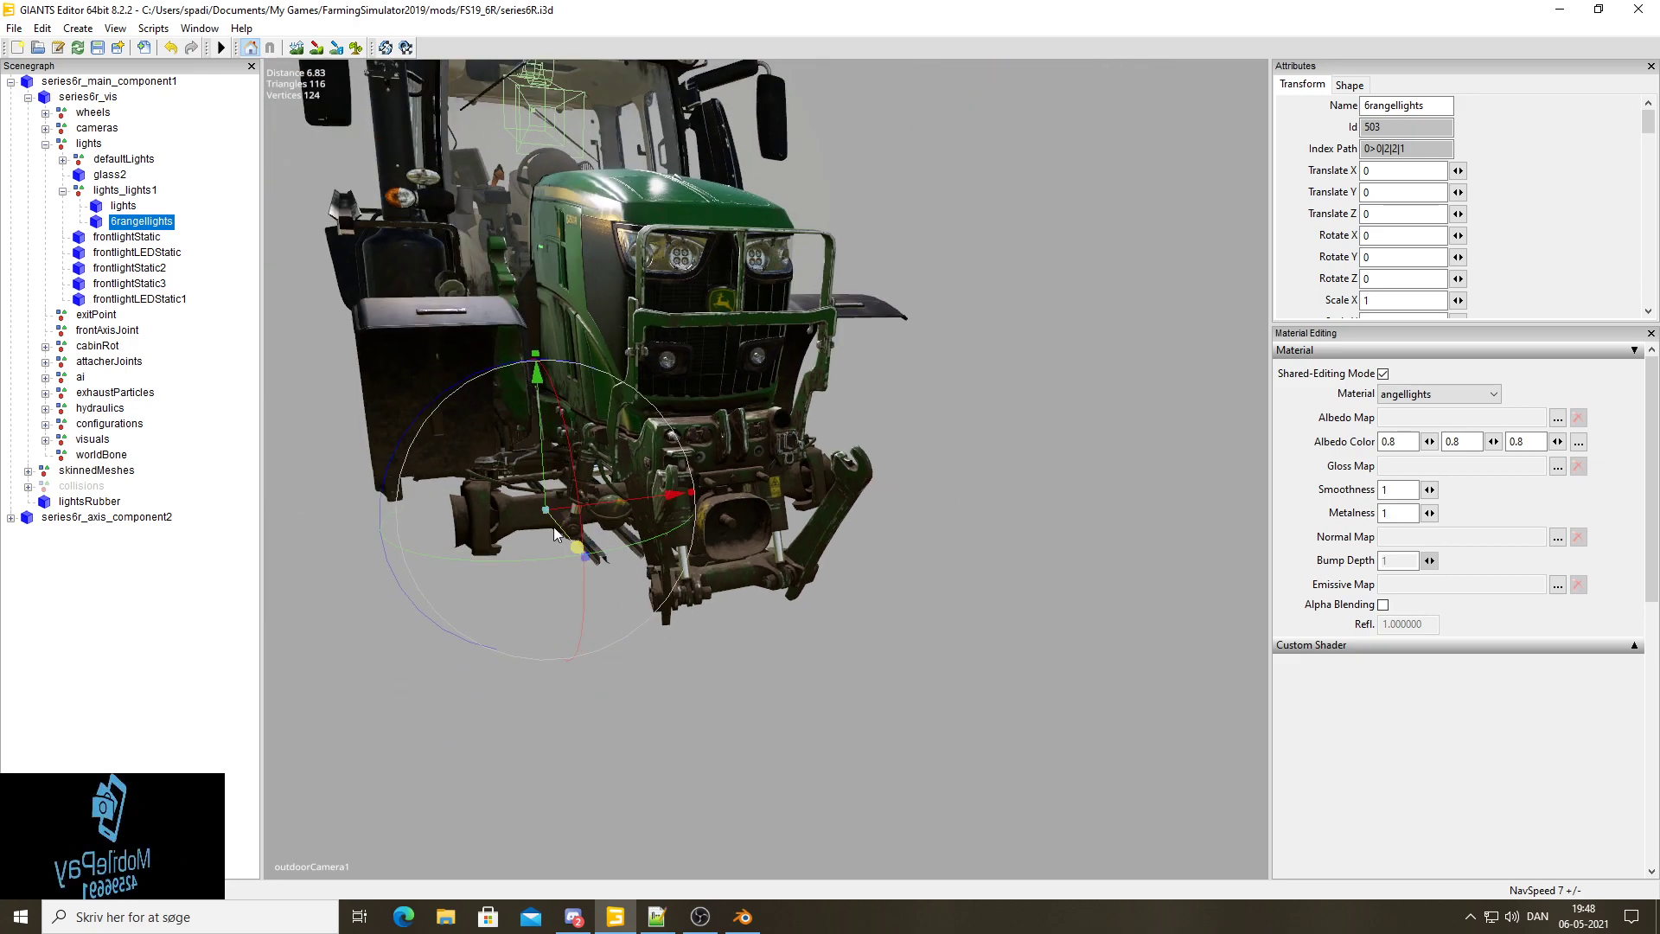
drag(597, 562, 747, 615)
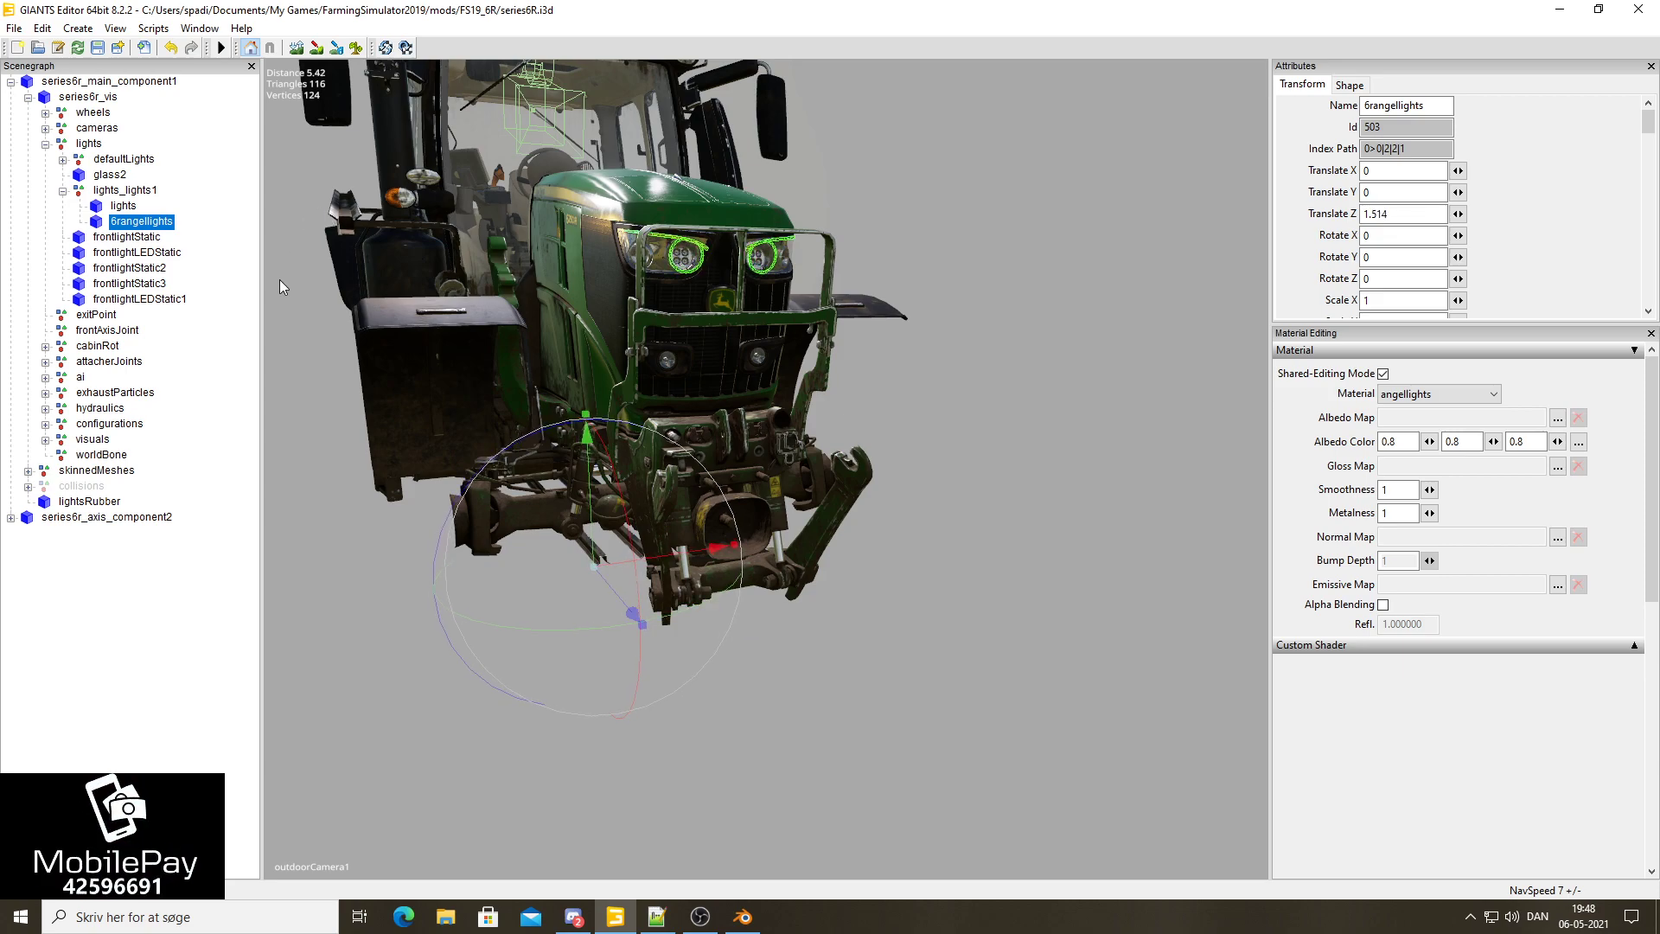
scroll(638, 201, up, 1)
scroll(640, 203, up, 2)
scroll(646, 211, up, 2)
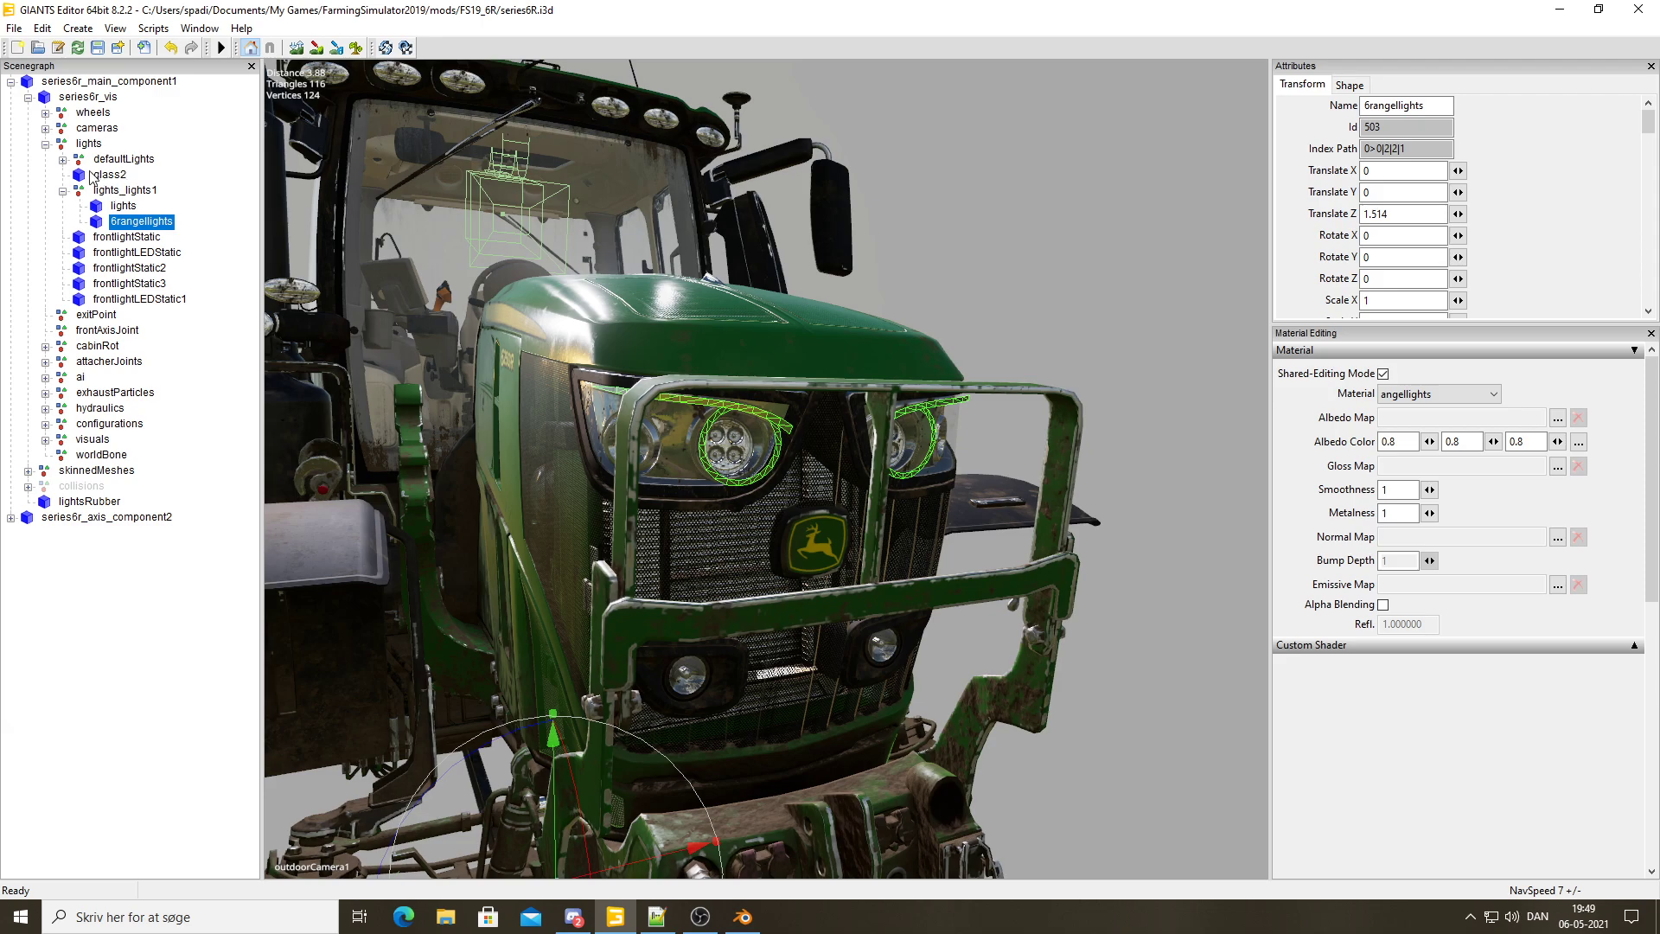
Read lights_lights1's Z position and set the 6rangellights Translate Z to 1.476
click(111, 194)
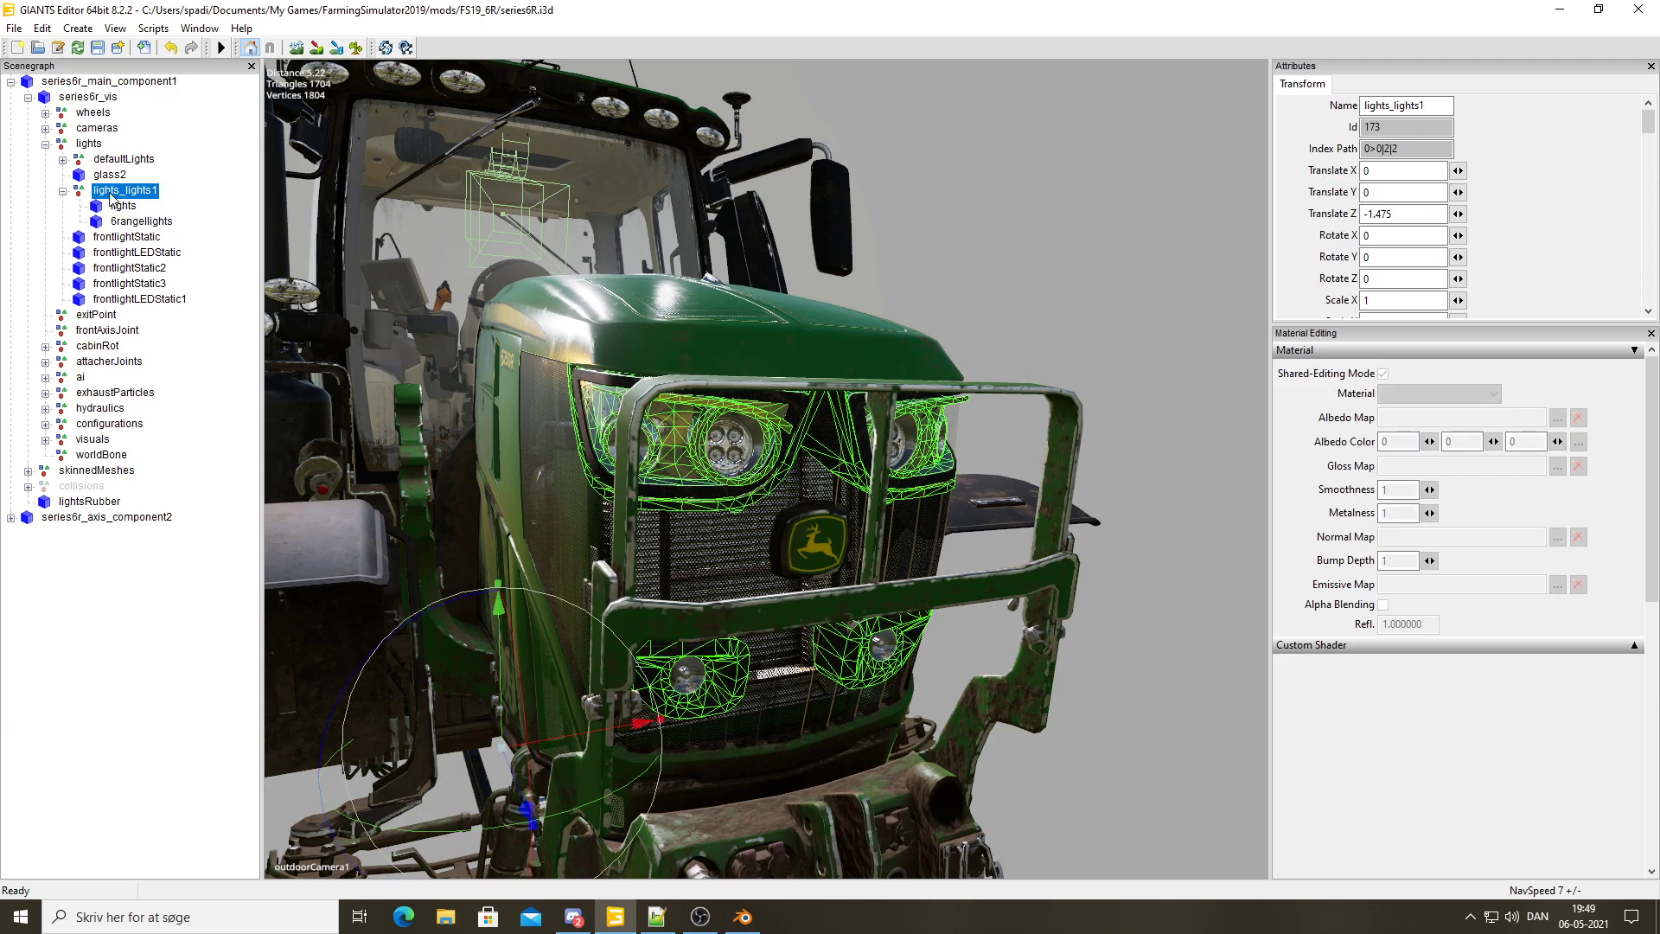
triple_click(1394, 209)
click(140, 224)
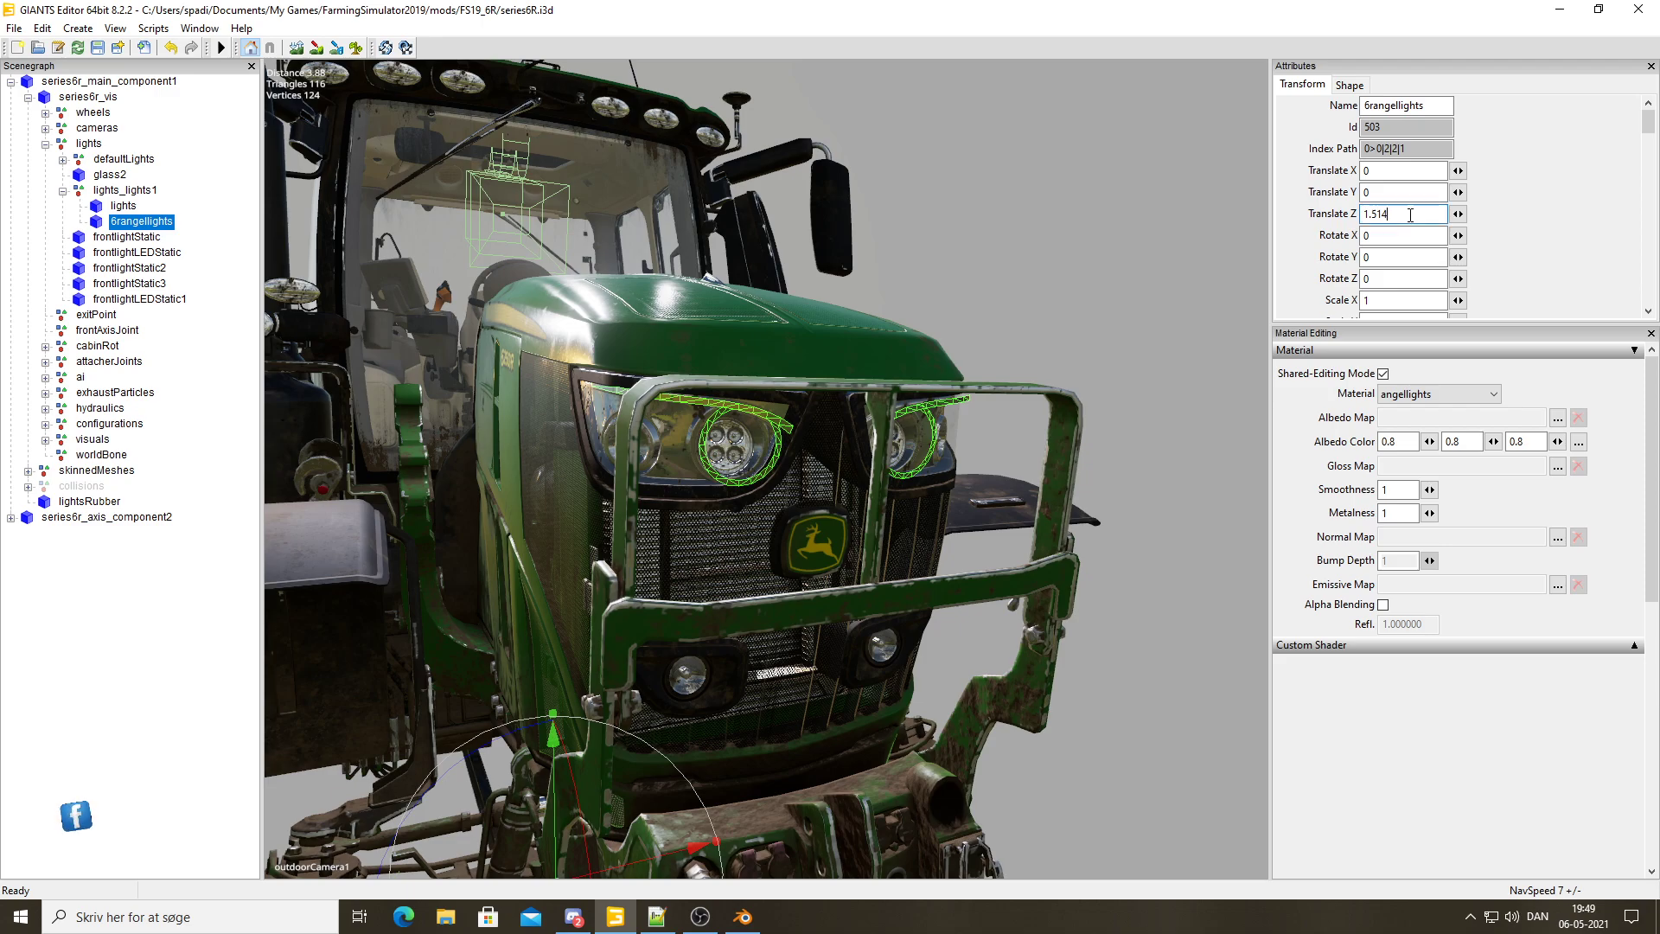
drag(1405, 214, 1364, 216)
text(75)
key(Return)
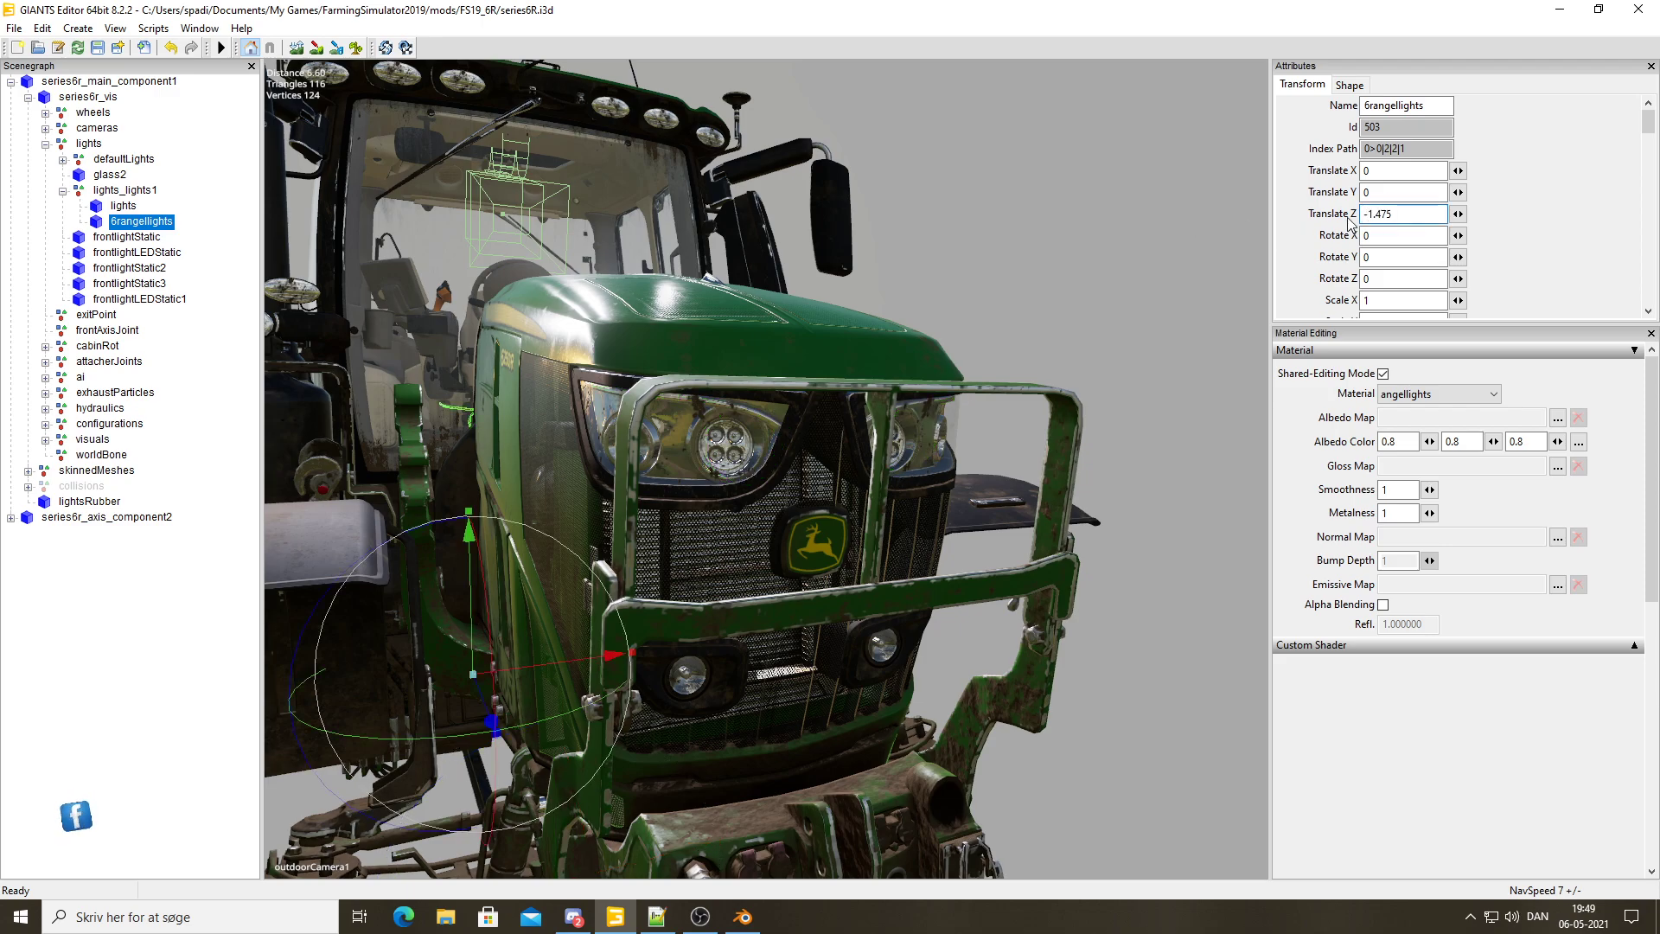
key(BackSpace)
key(Return)
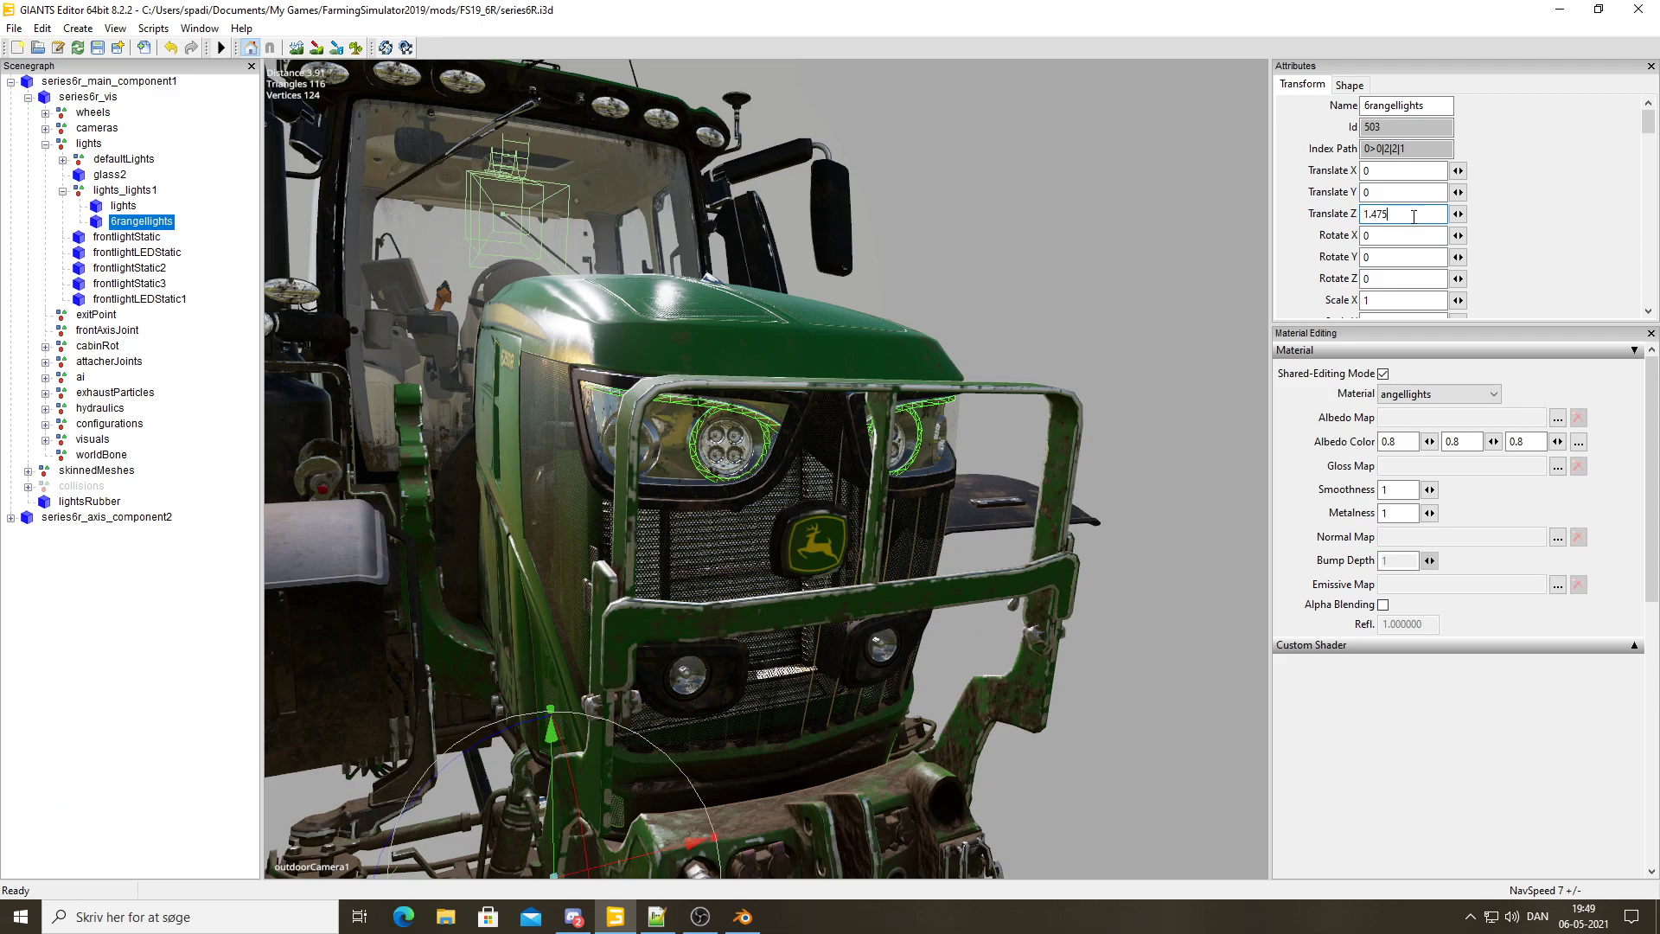
key(BackSpace)
text(6)
scroll(789, 388, up, 1)
scroll(787, 377, up, 2)
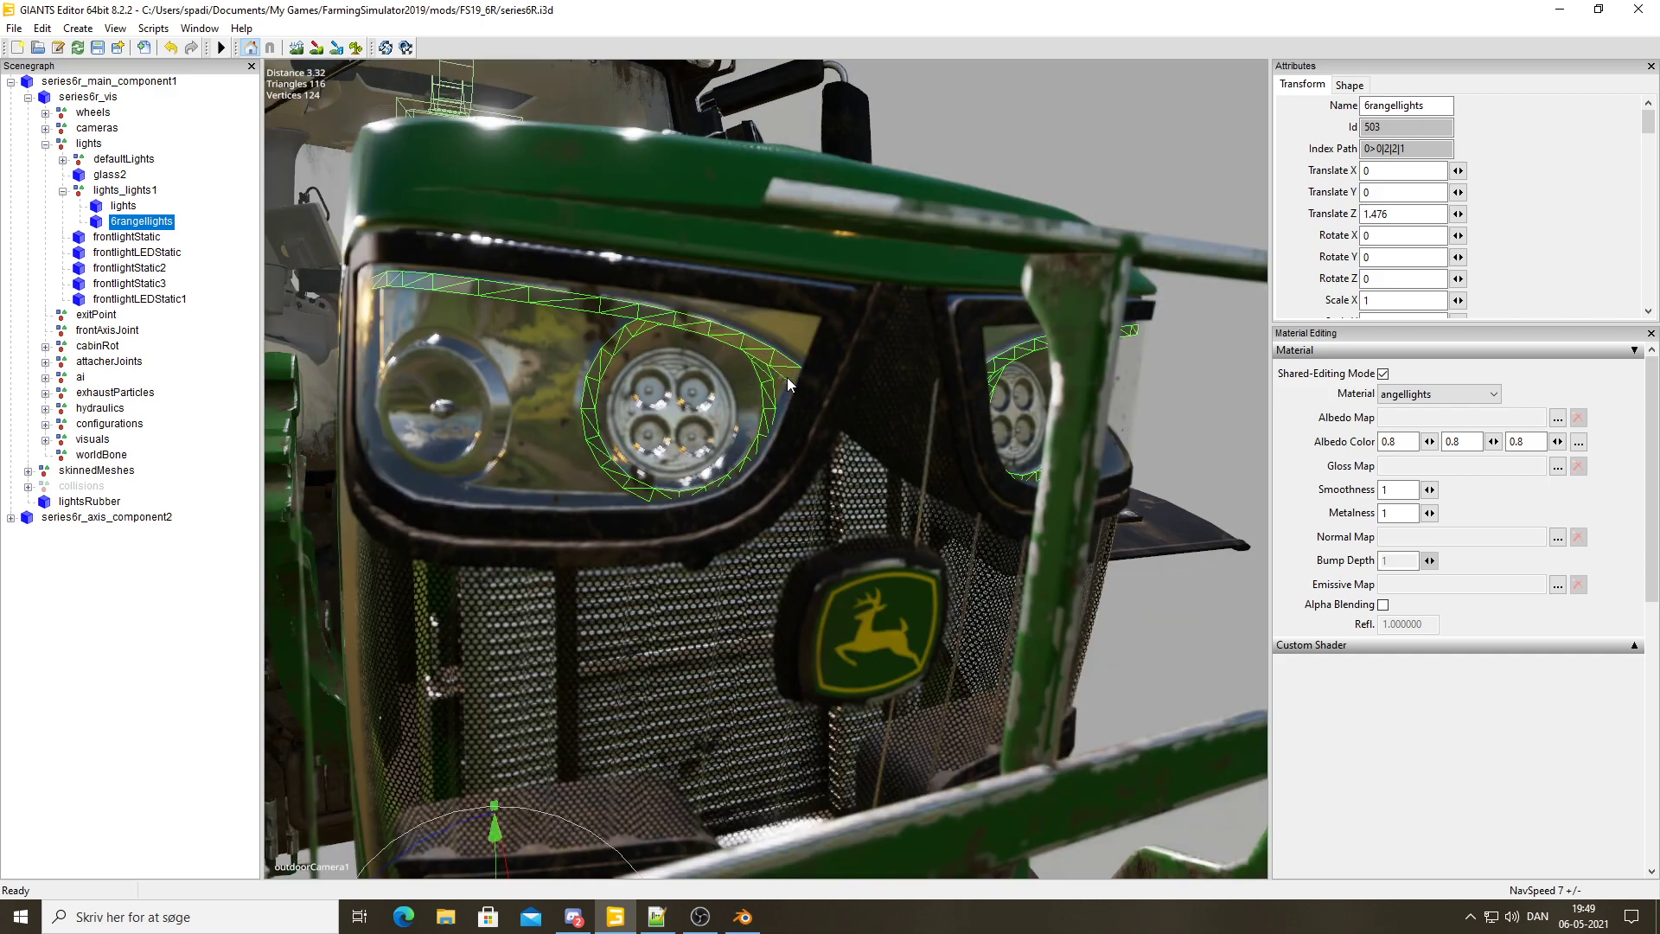
Load vehicleShader.xml from the game's shaders folder as the ring material's custom shader
click(1634, 647)
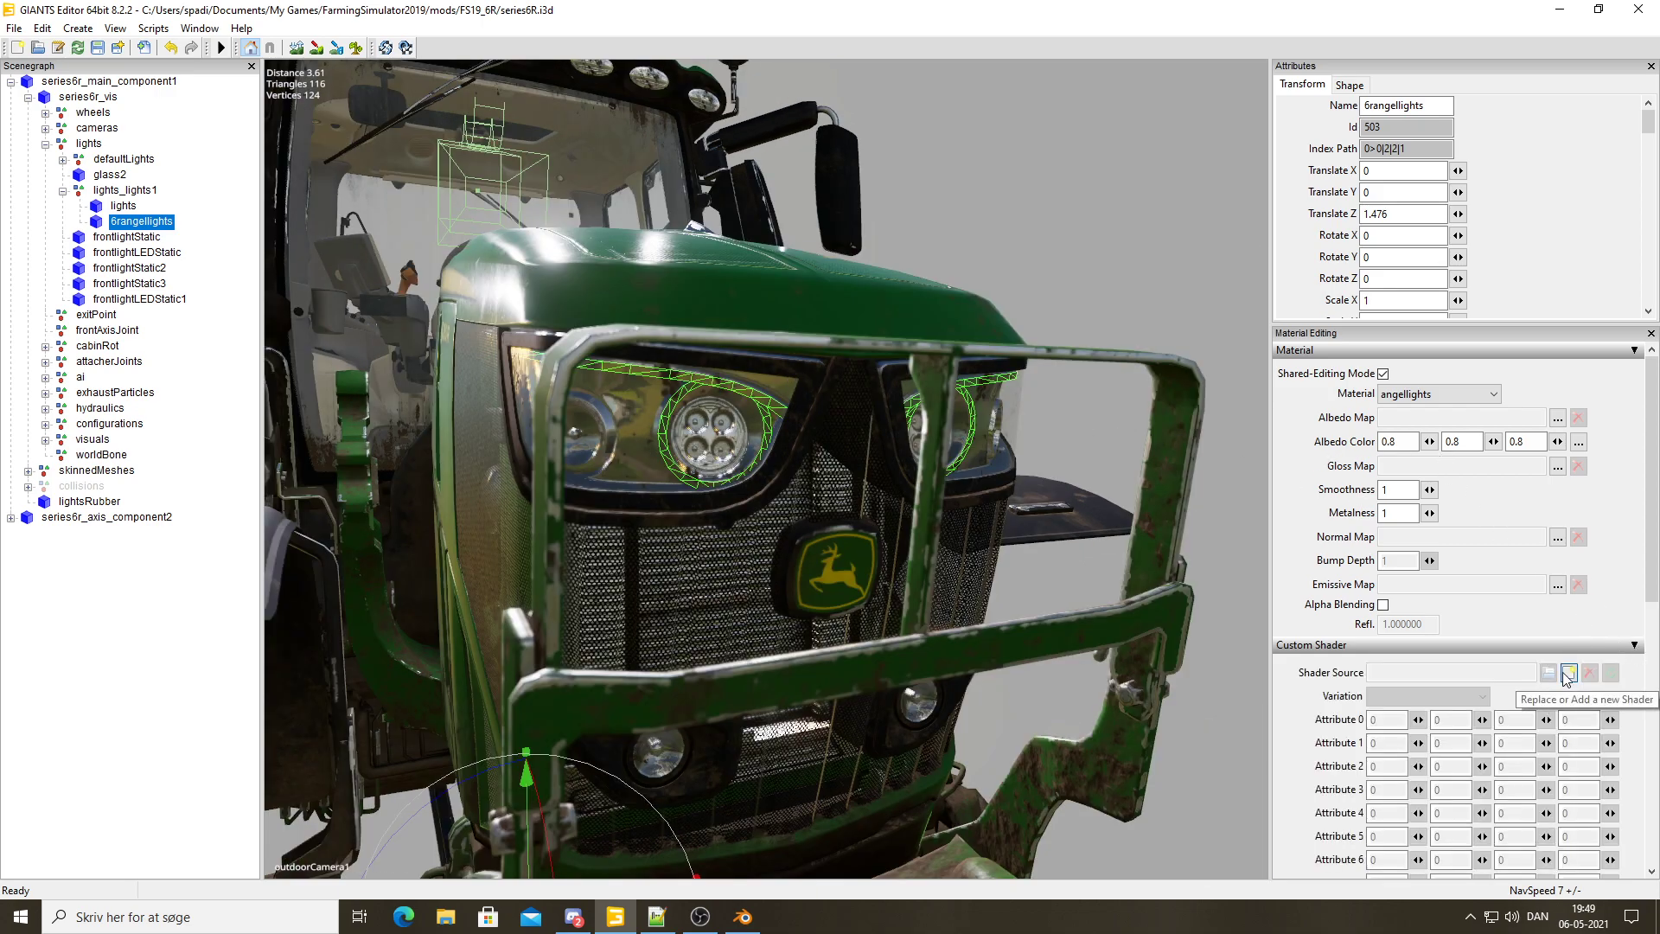
click(1550, 673)
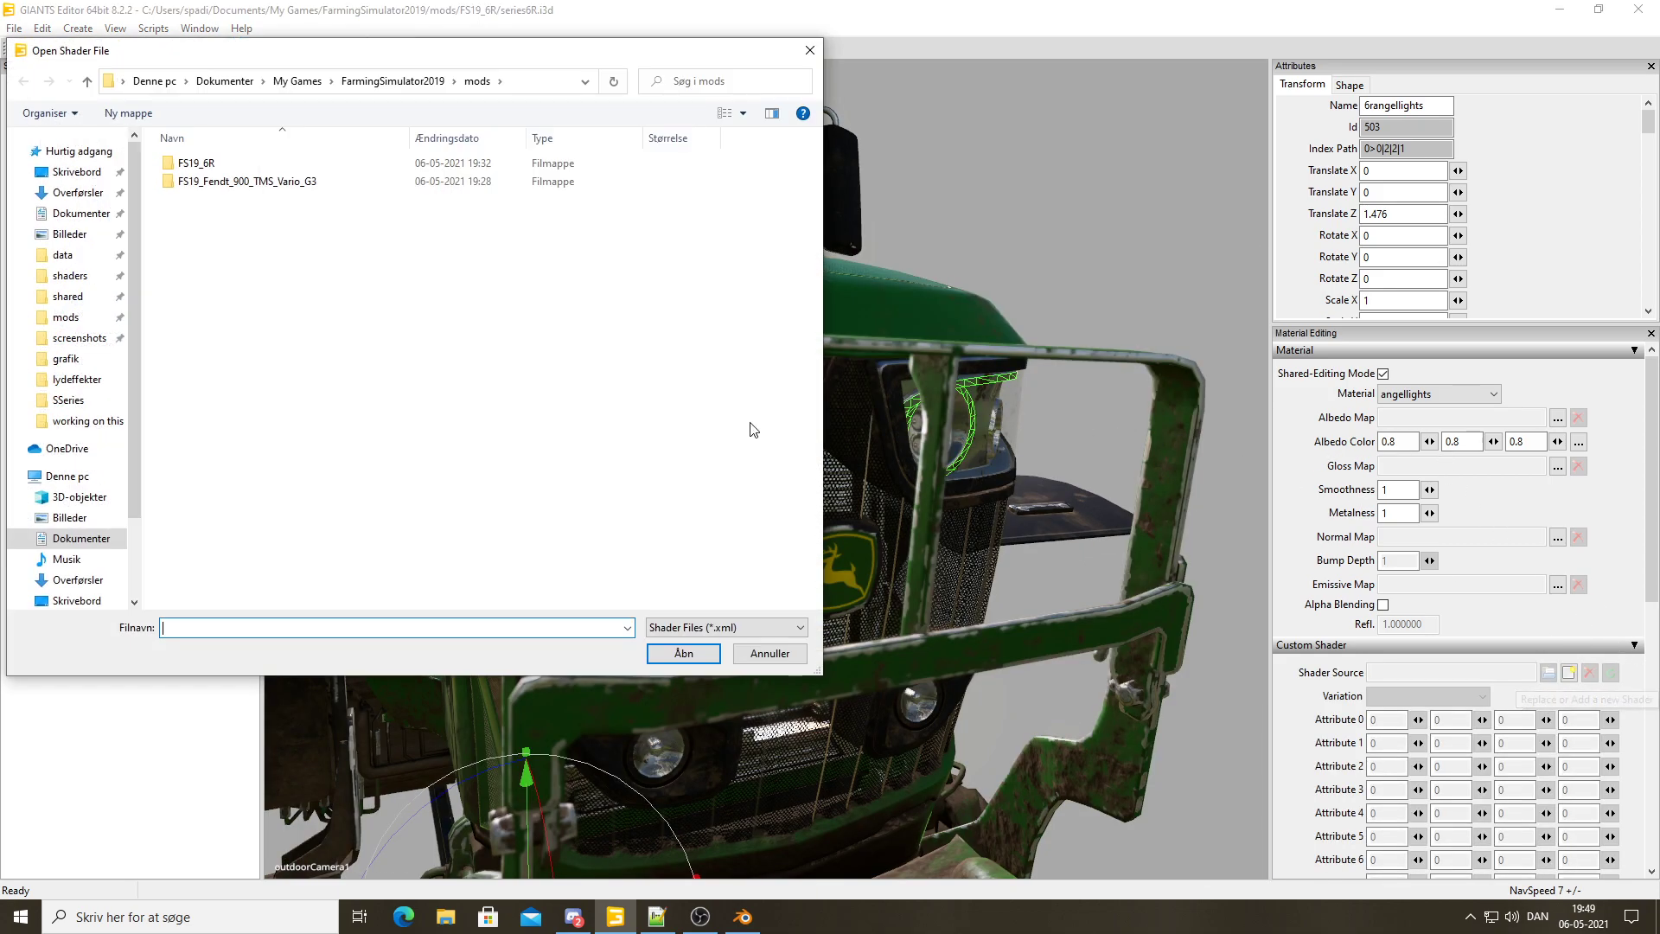
click(69, 275)
scroll(232, 504, down, 5)
scroll(232, 505, down, 5)
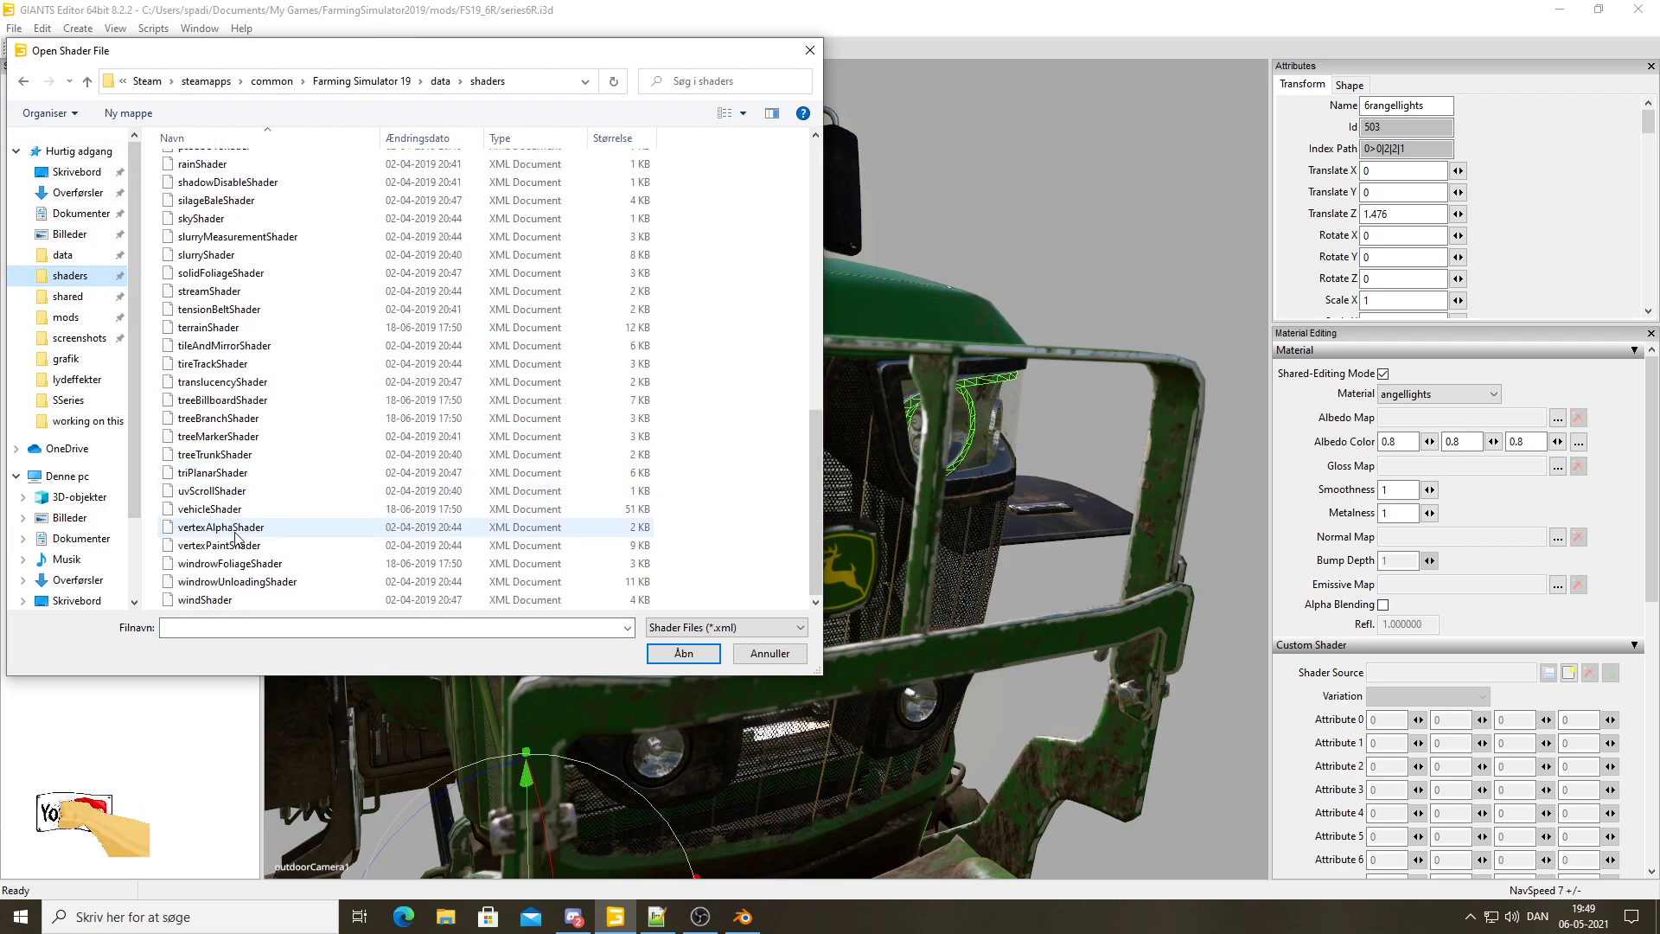
click(231, 508)
click(683, 654)
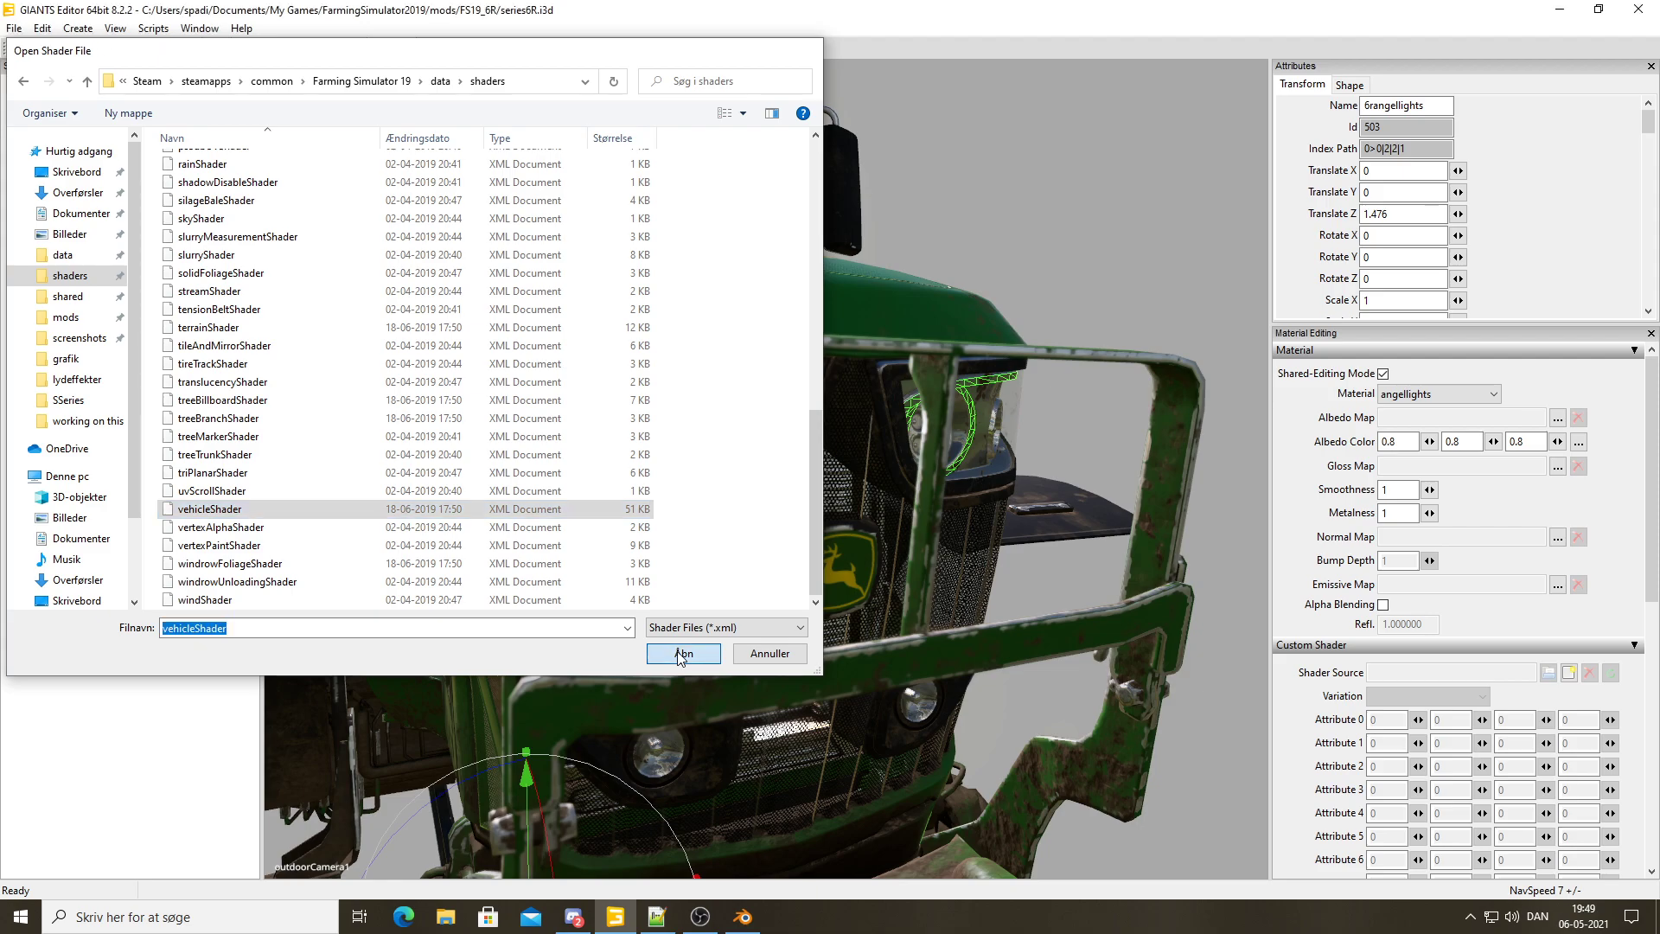
Choose the staticLight variation, dismiss the missing vertex colour warning, and delete 6rangellights
click(1453, 697)
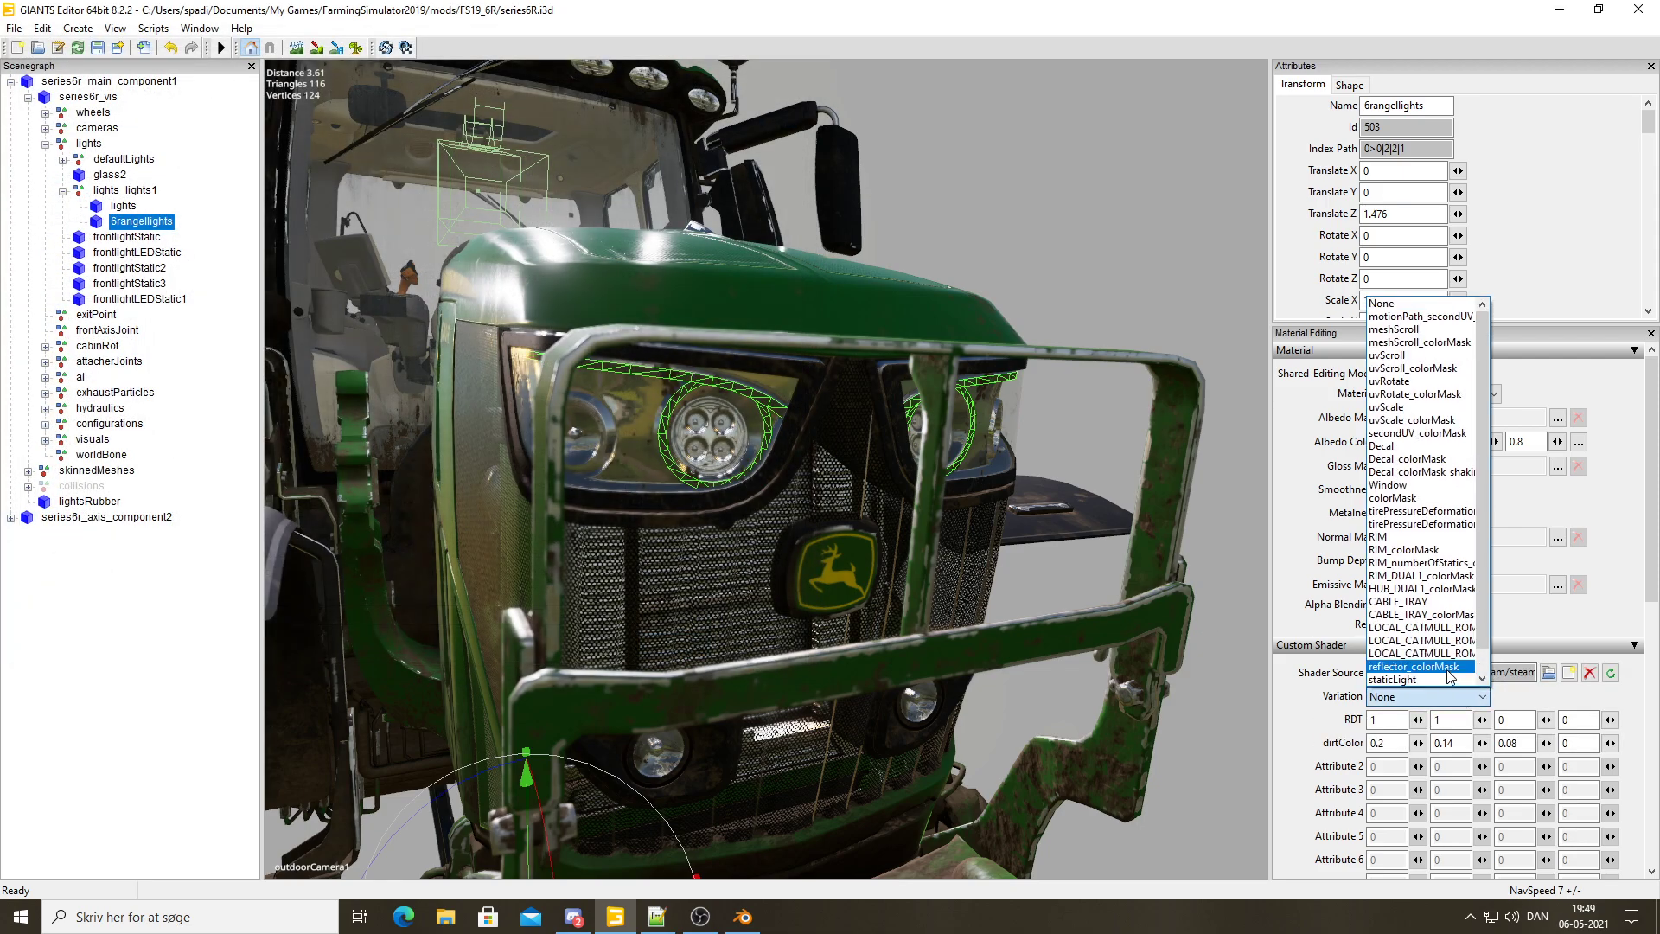
click(1453, 682)
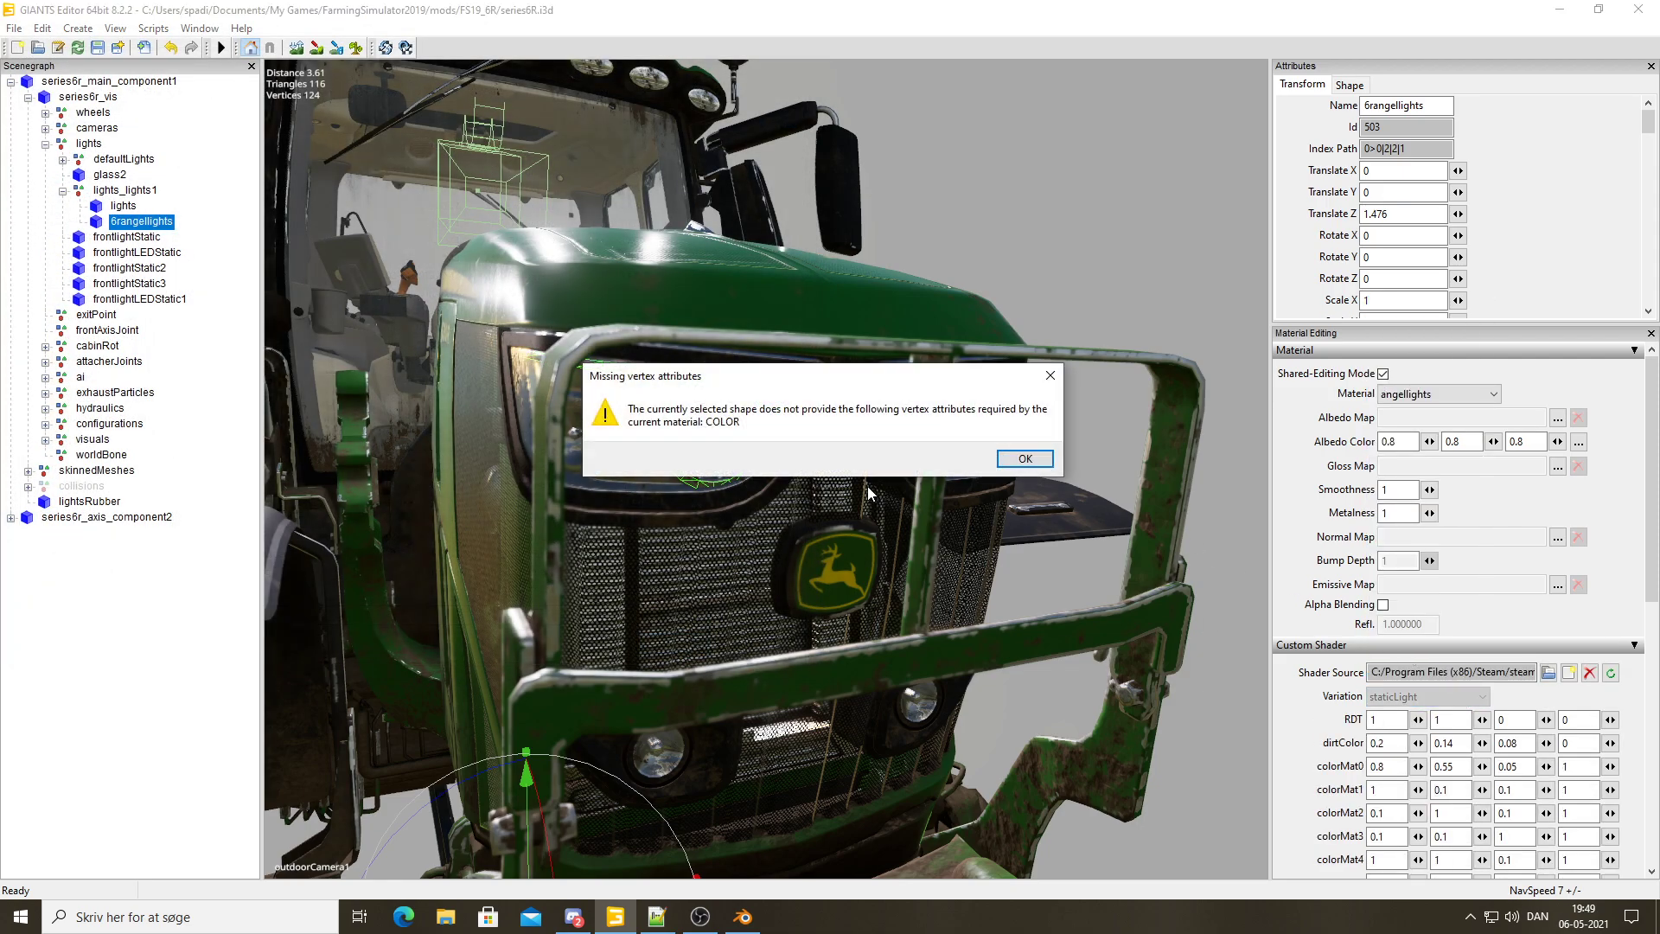
click(1024, 458)
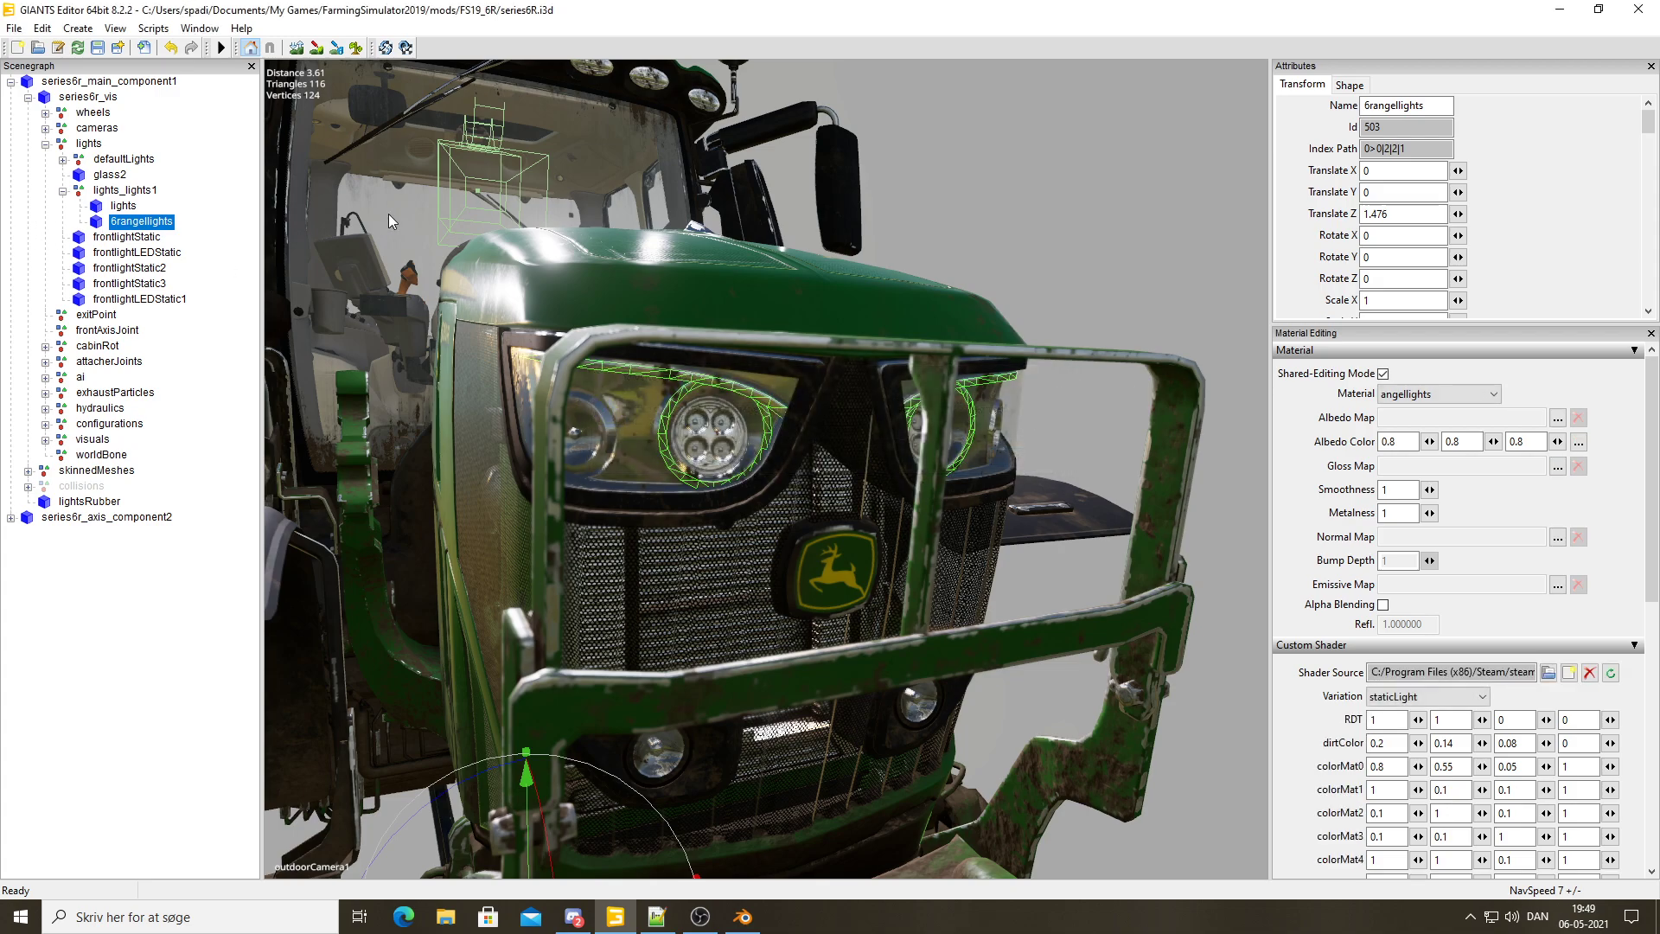
key(Delete)
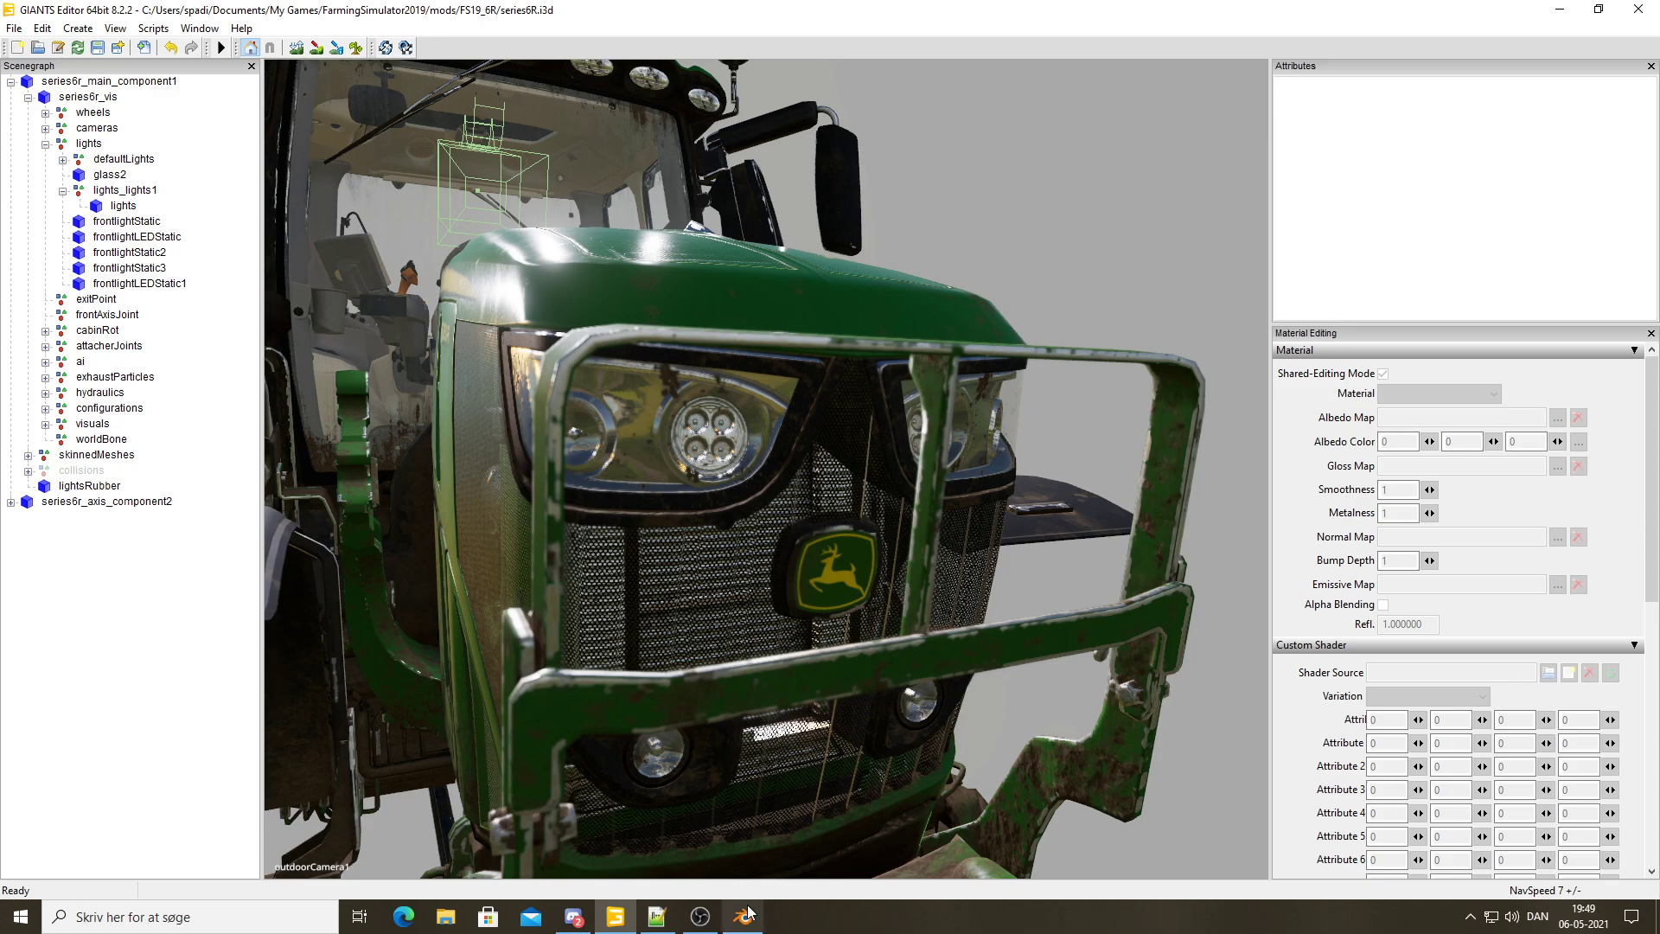
In Blender, select the angel-lights ring object
click(749, 911)
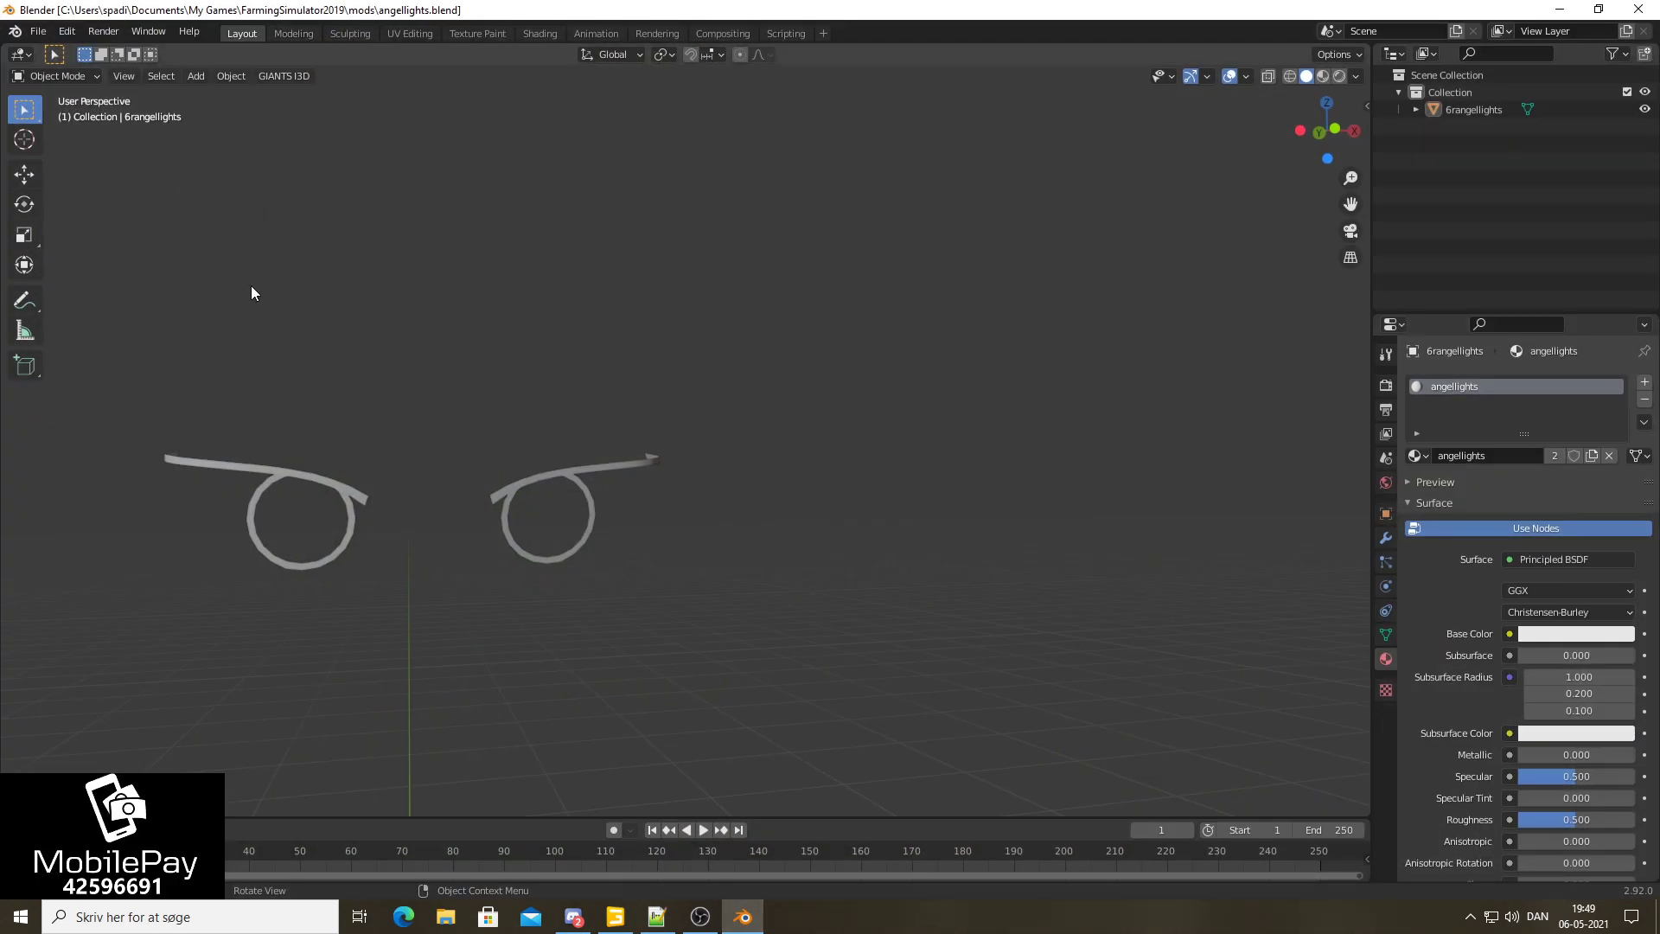
click(314, 479)
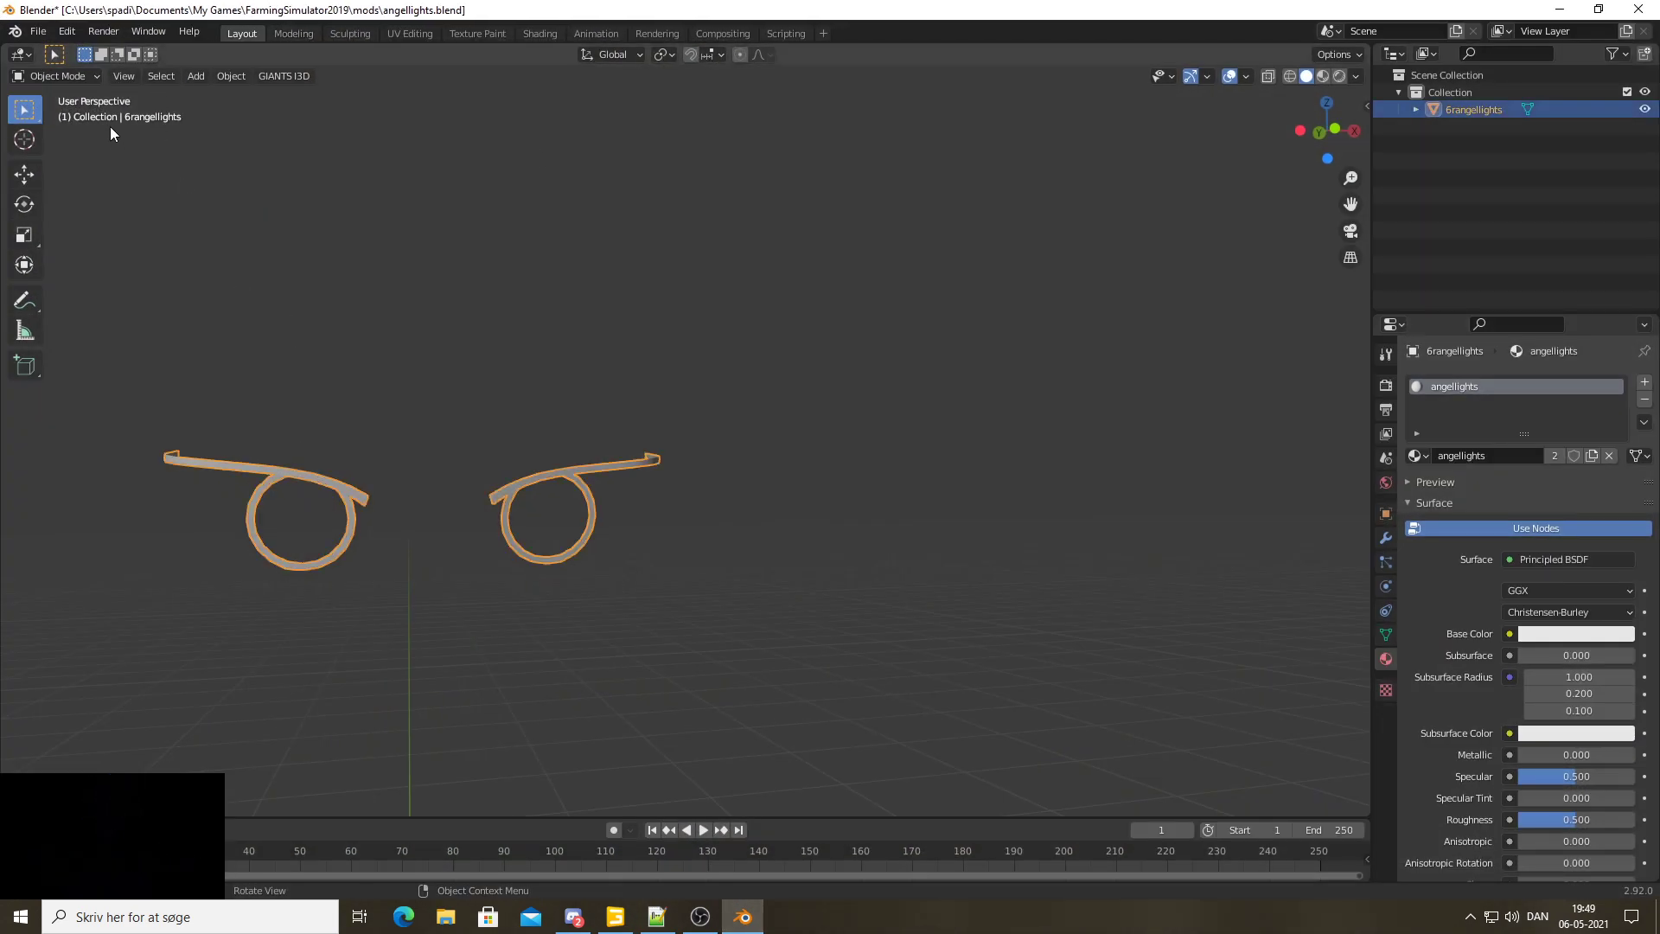
click(90, 77)
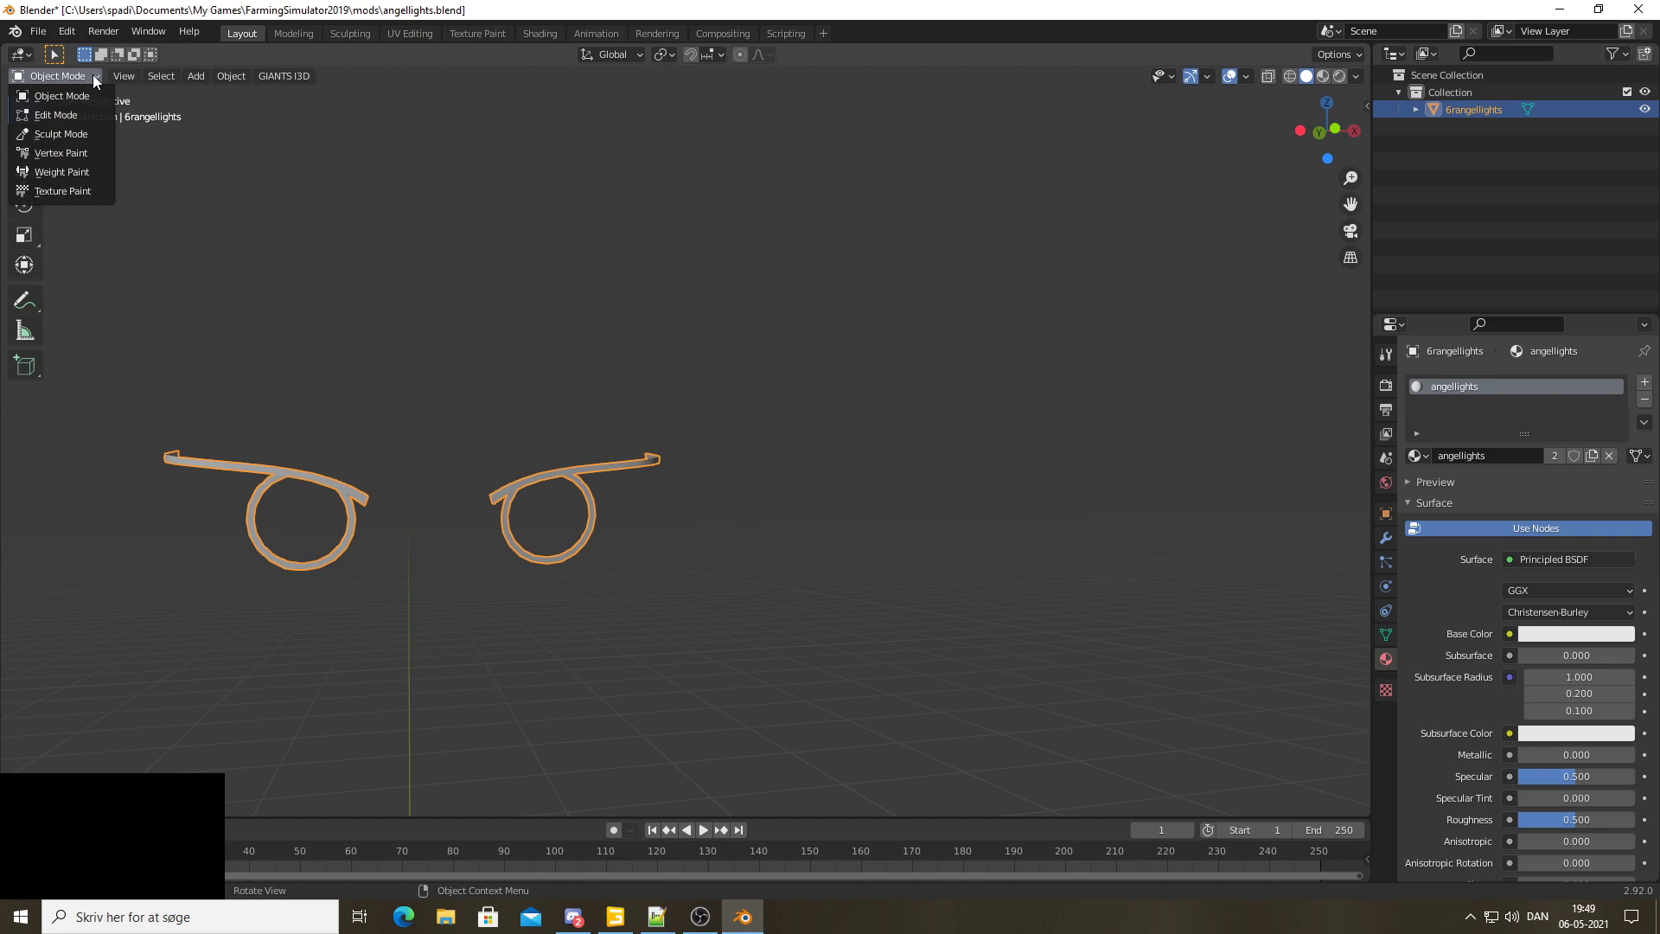
Switch to Vertex Paint mode and set the brush colour to blue
click(88, 147)
click(262, 55)
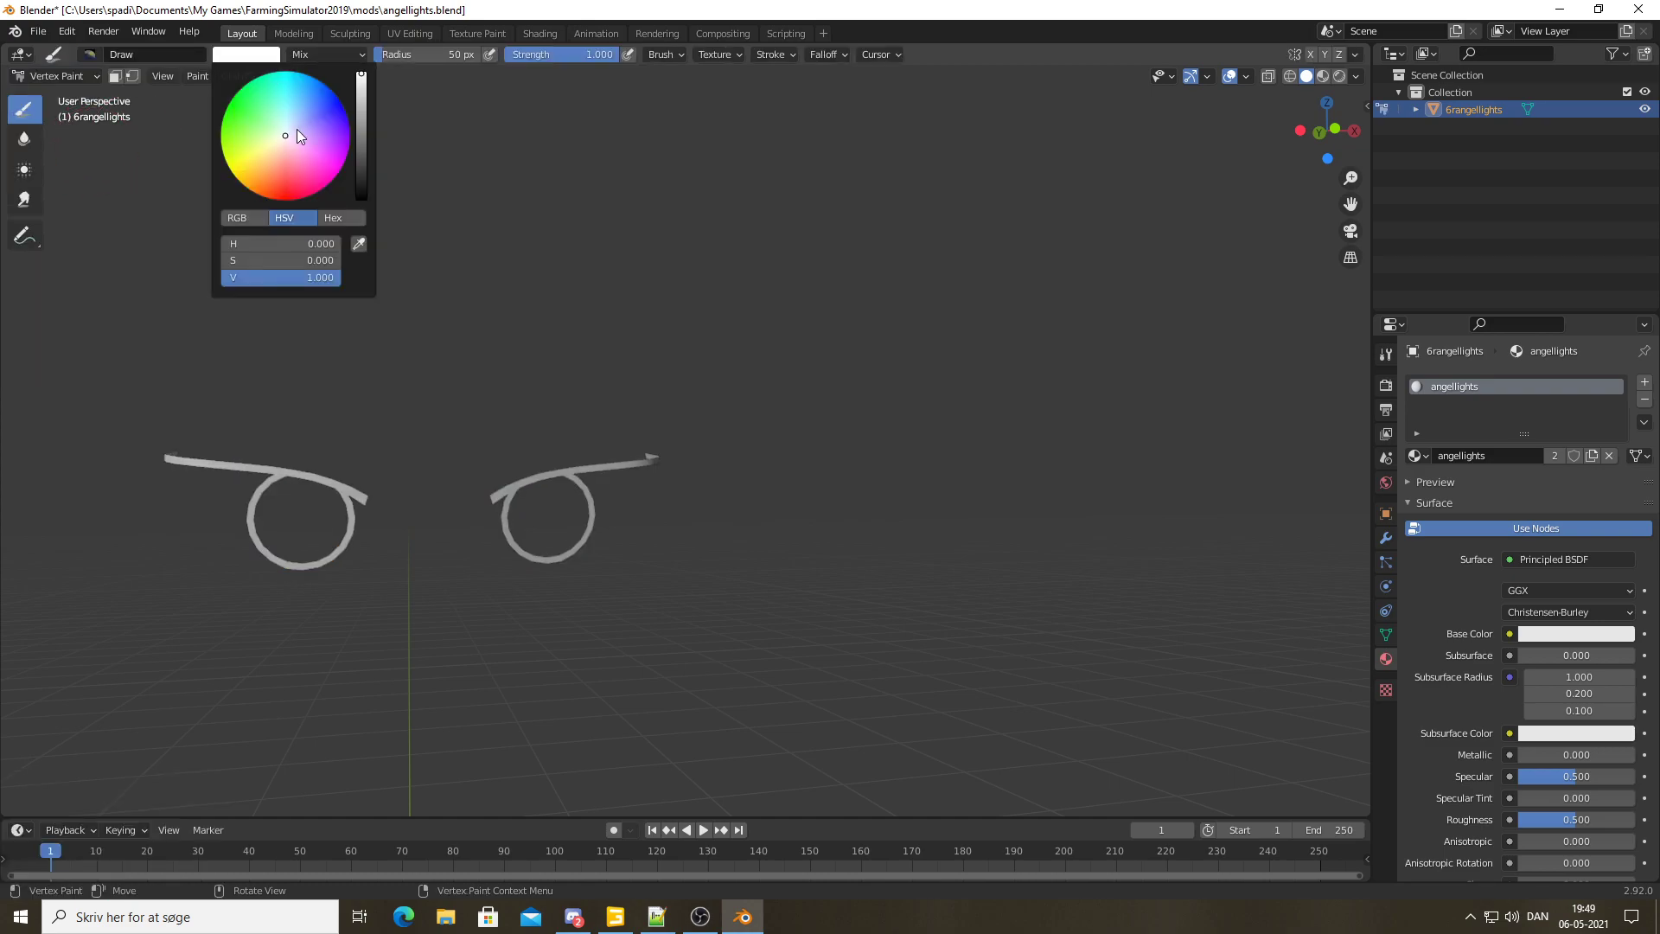
drag(287, 132, 340, 101)
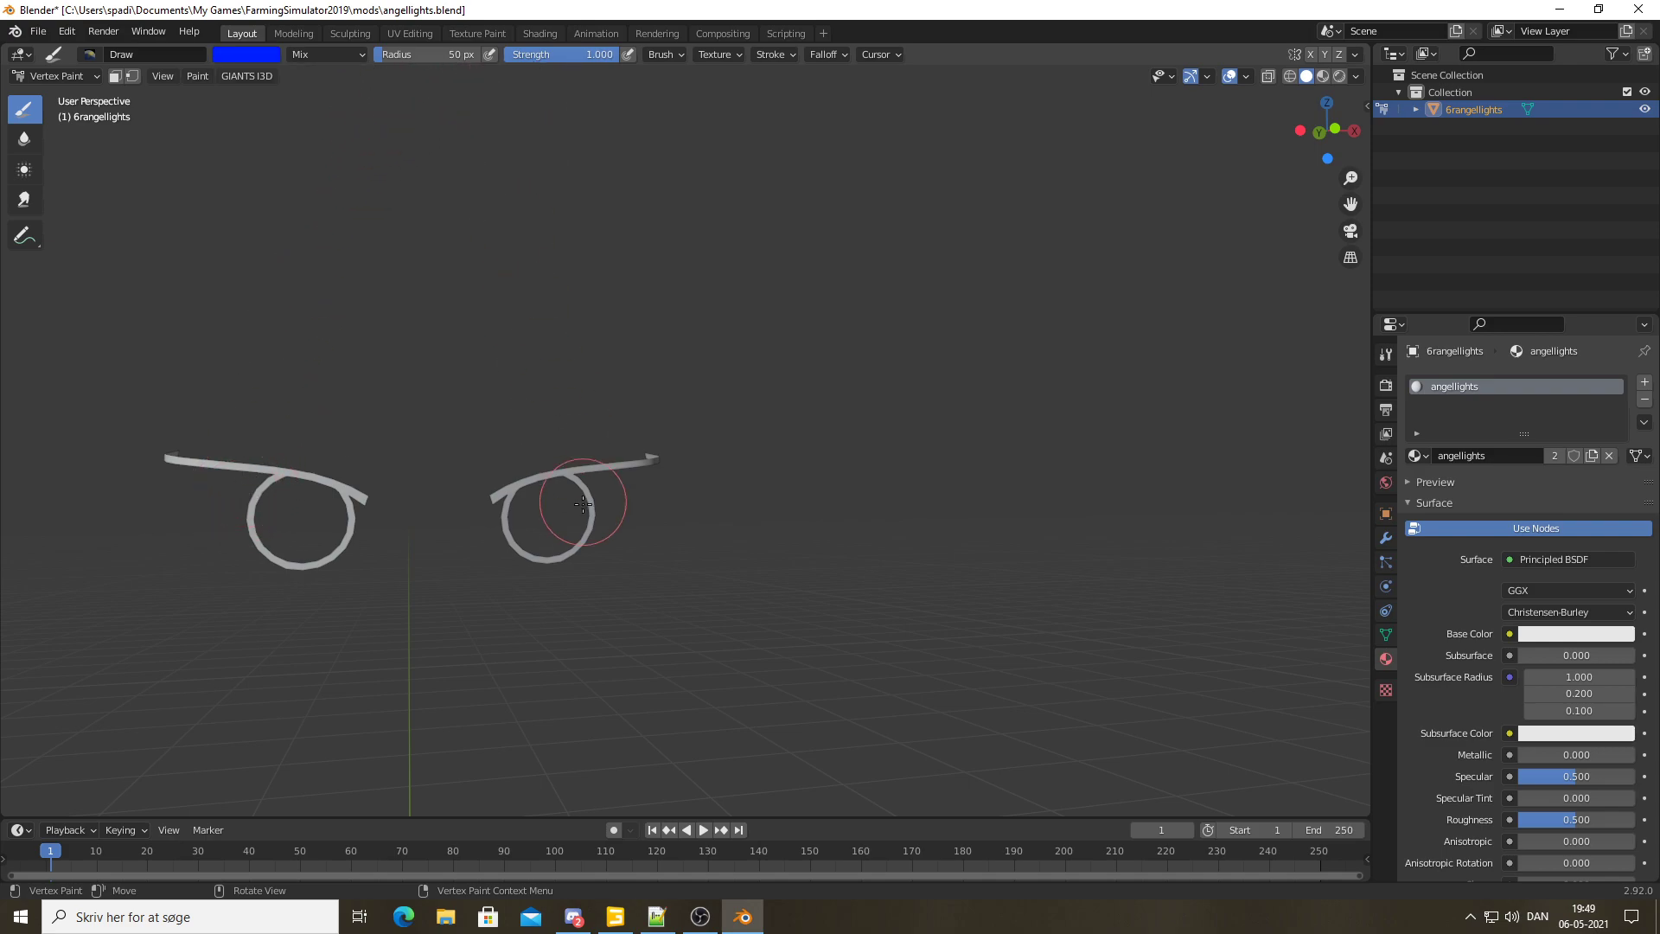
Paint the rings and both bars, including their whitish ends, solid blue
mouse_move(526, 490)
mouse_down()
mouse_move(637, 480)
mouse_move(341, 485)
mouse_move(241, 531)
mouse_move(326, 481)
mouse_move(323, 563)
mouse_move(251, 541)
mouse_move(344, 536)
mouse_move(310, 494)
mouse_up()
mouse_move(202, 471)
mouse_down()
mouse_move(233, 464)
mouse_move(193, 464)
mouse_up()
middle_drag(400, 469, 450, 471)
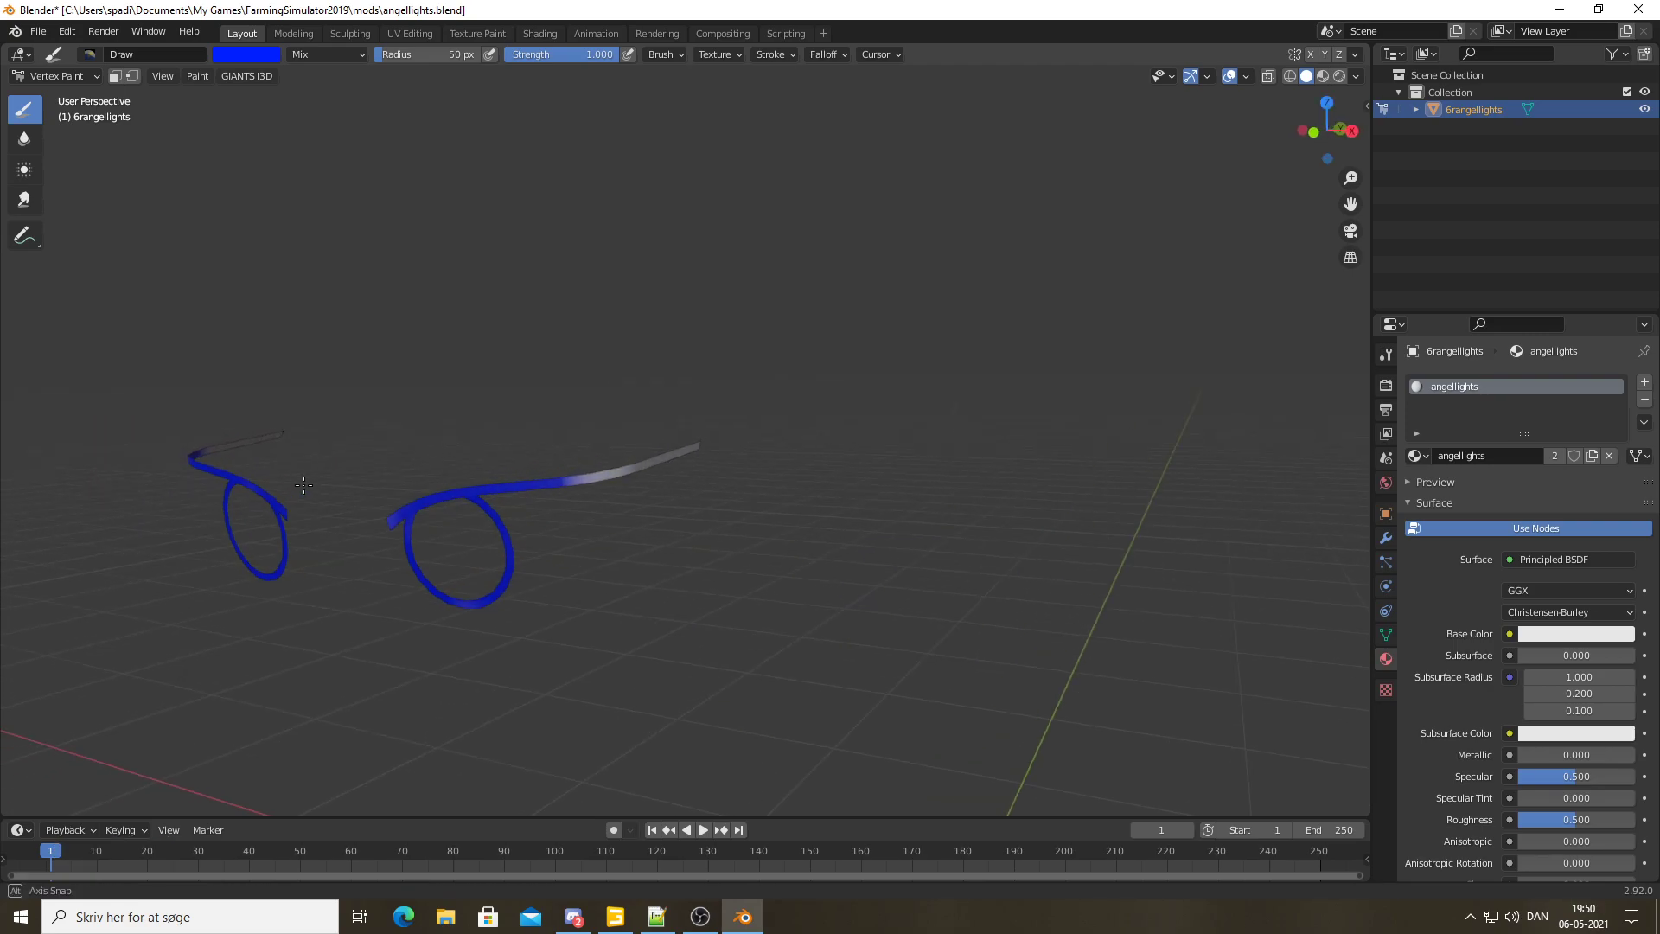
drag(575, 481, 698, 440)
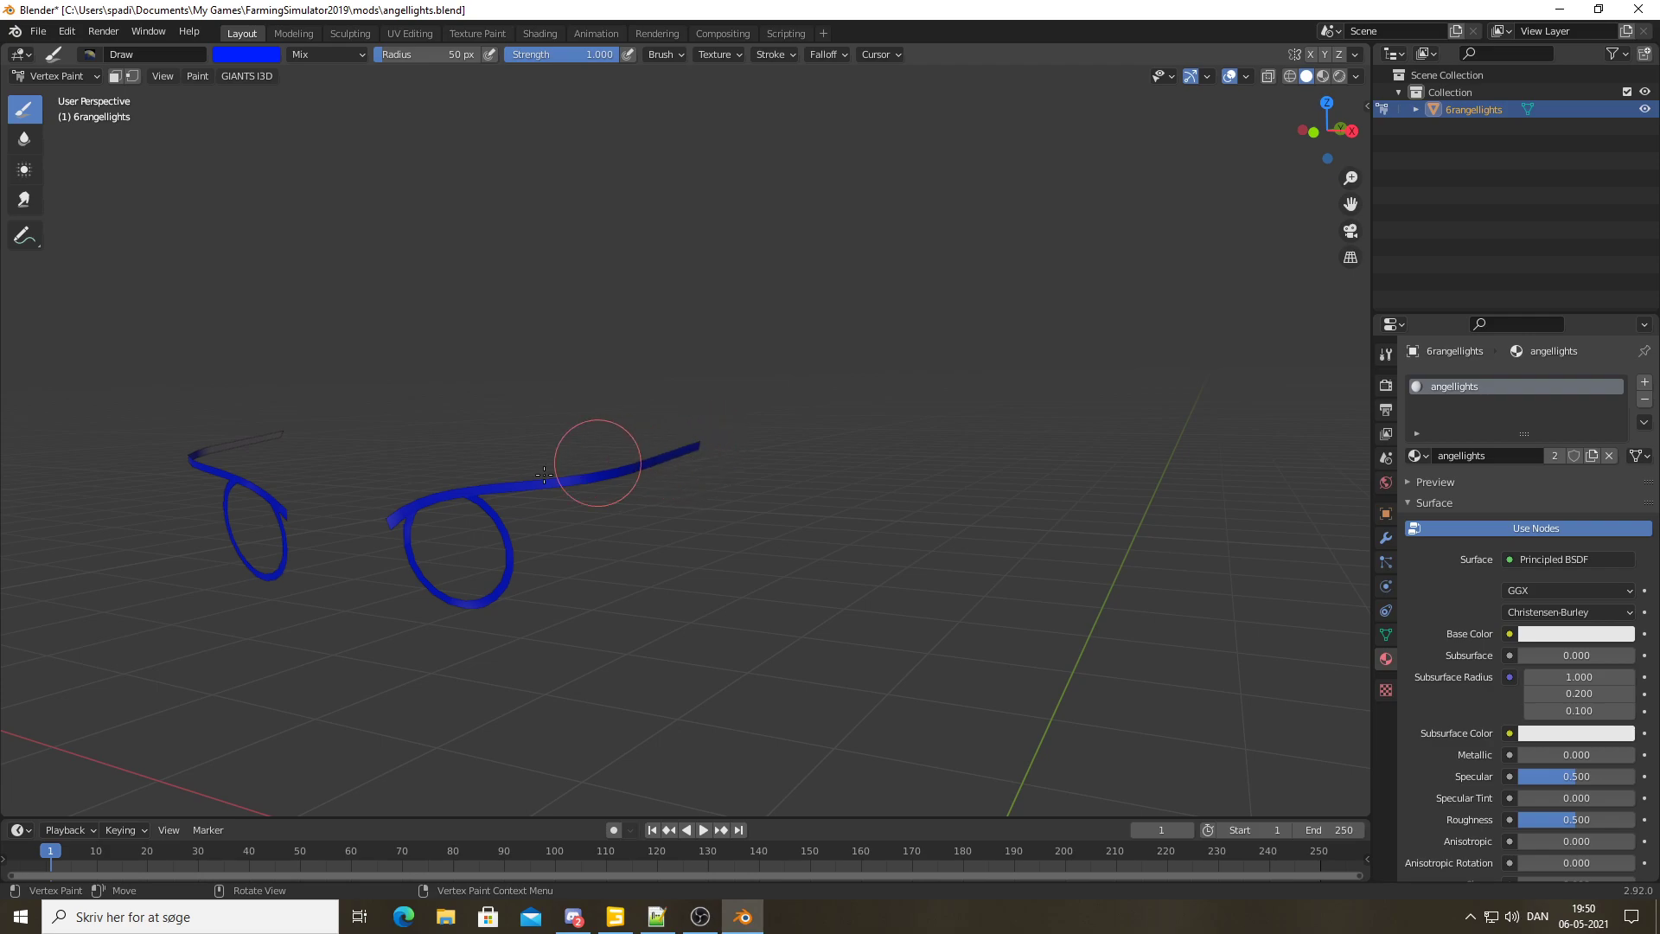
mouse_move(593, 464)
middle_down()
mouse_move(674, 482)
mouse_move(516, 491)
middle_up()
mouse_move(516, 490)
mouse_down()
mouse_move(460, 482)
mouse_move(489, 489)
mouse_up()
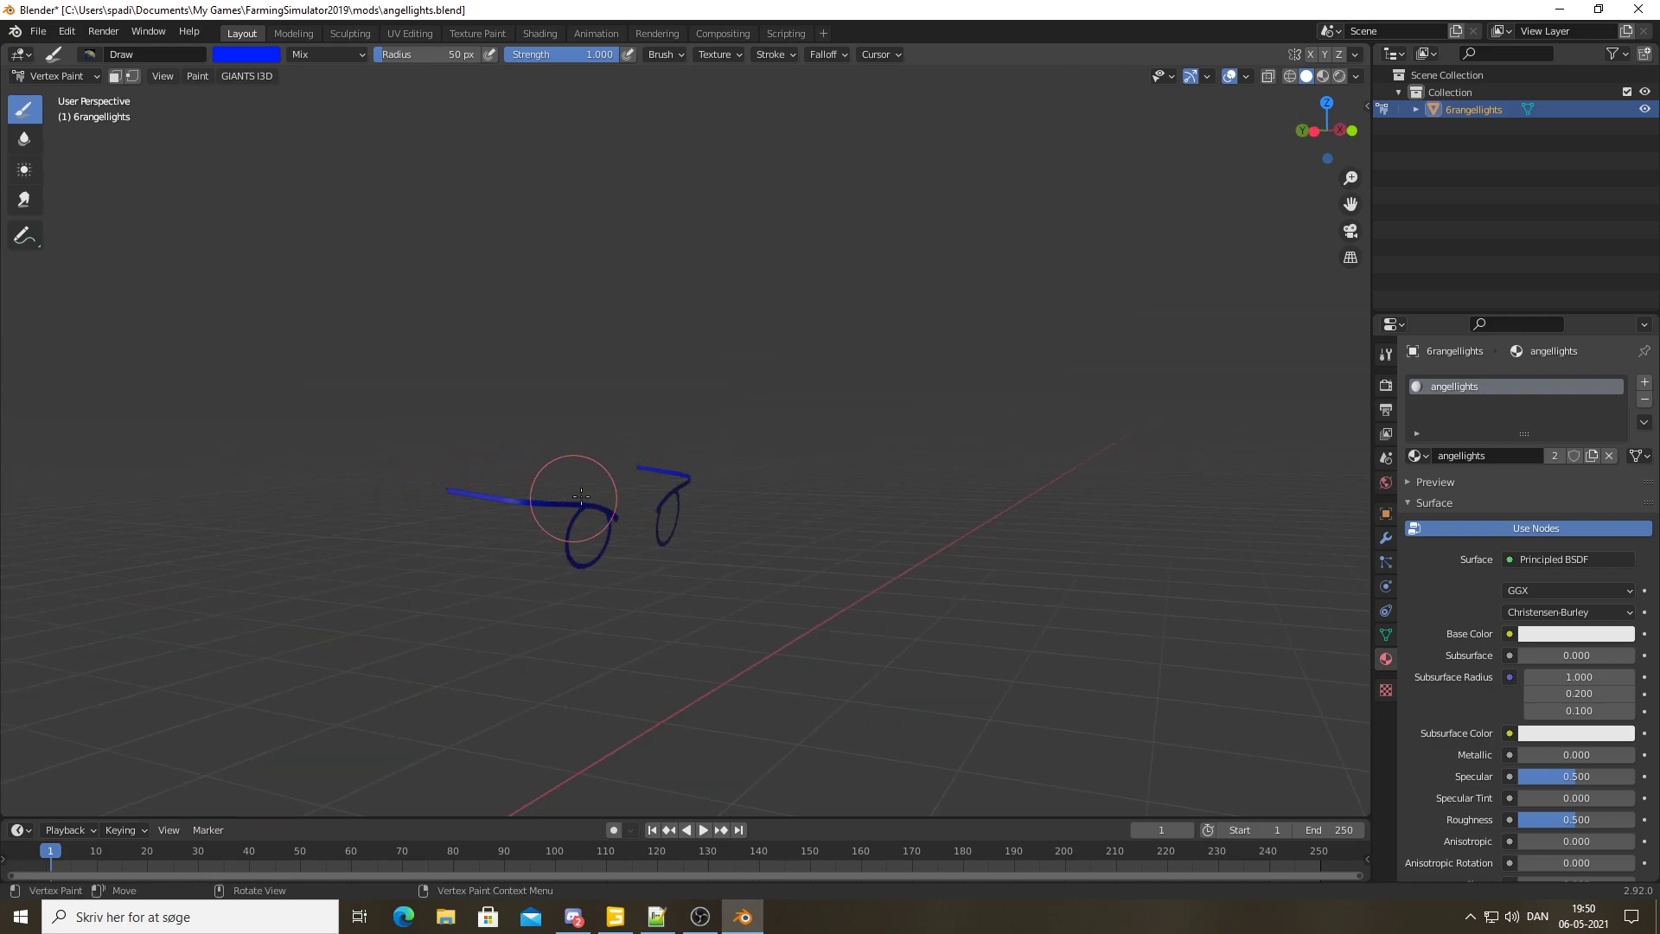
scroll(588, 493, up, 3)
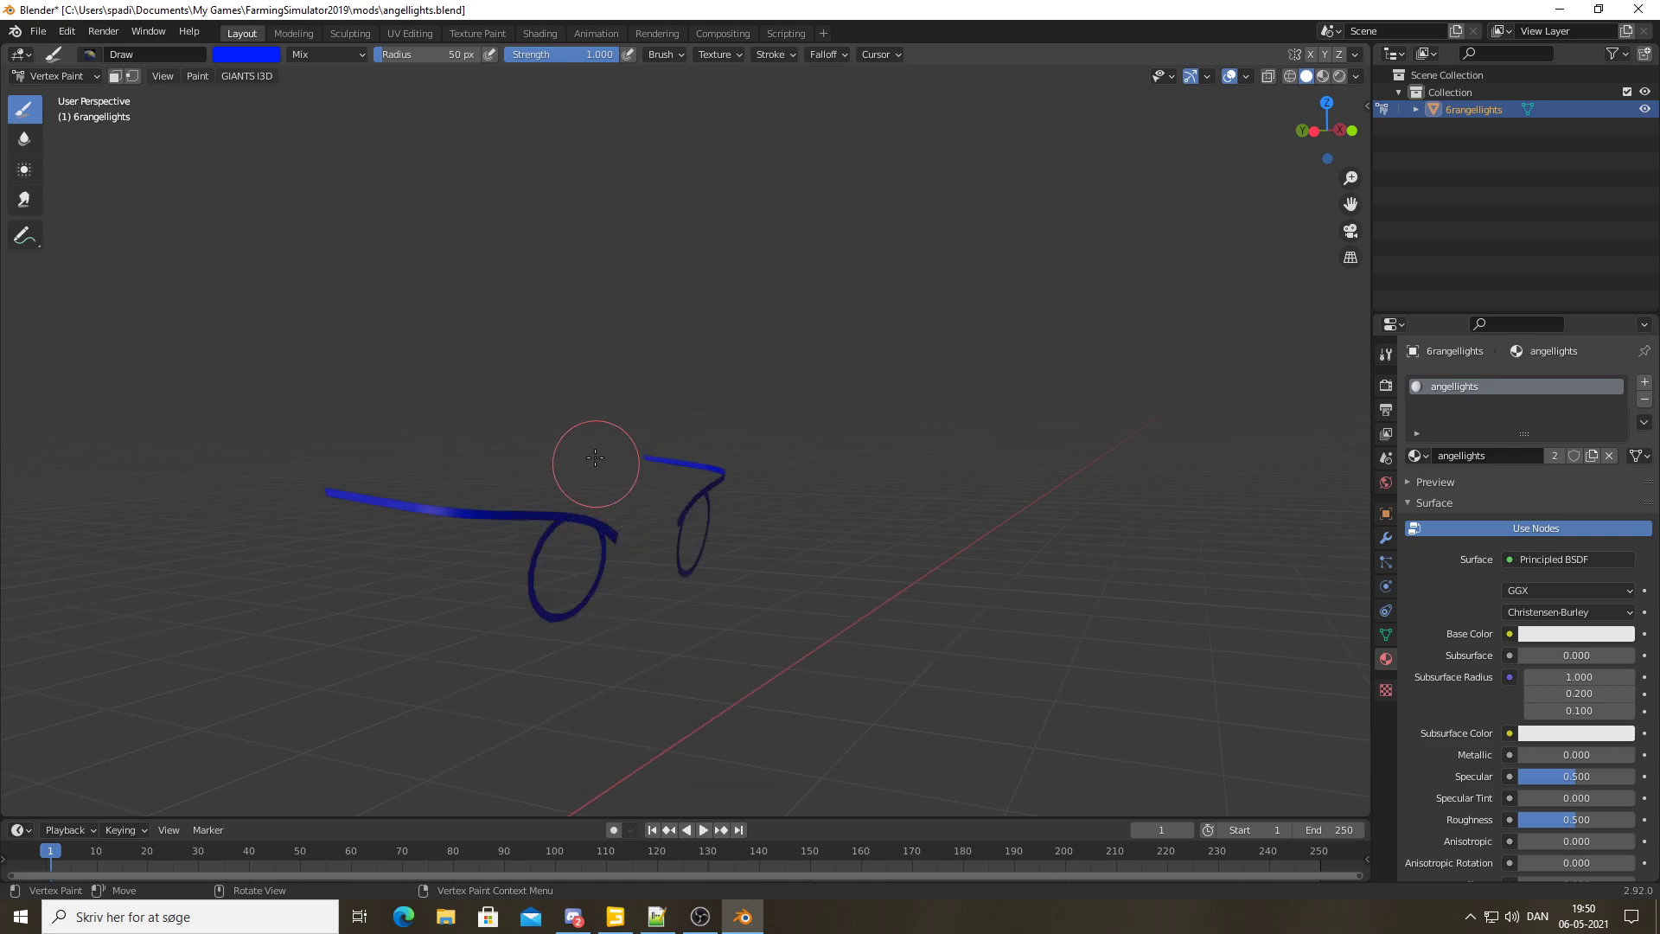
click(91, 77)
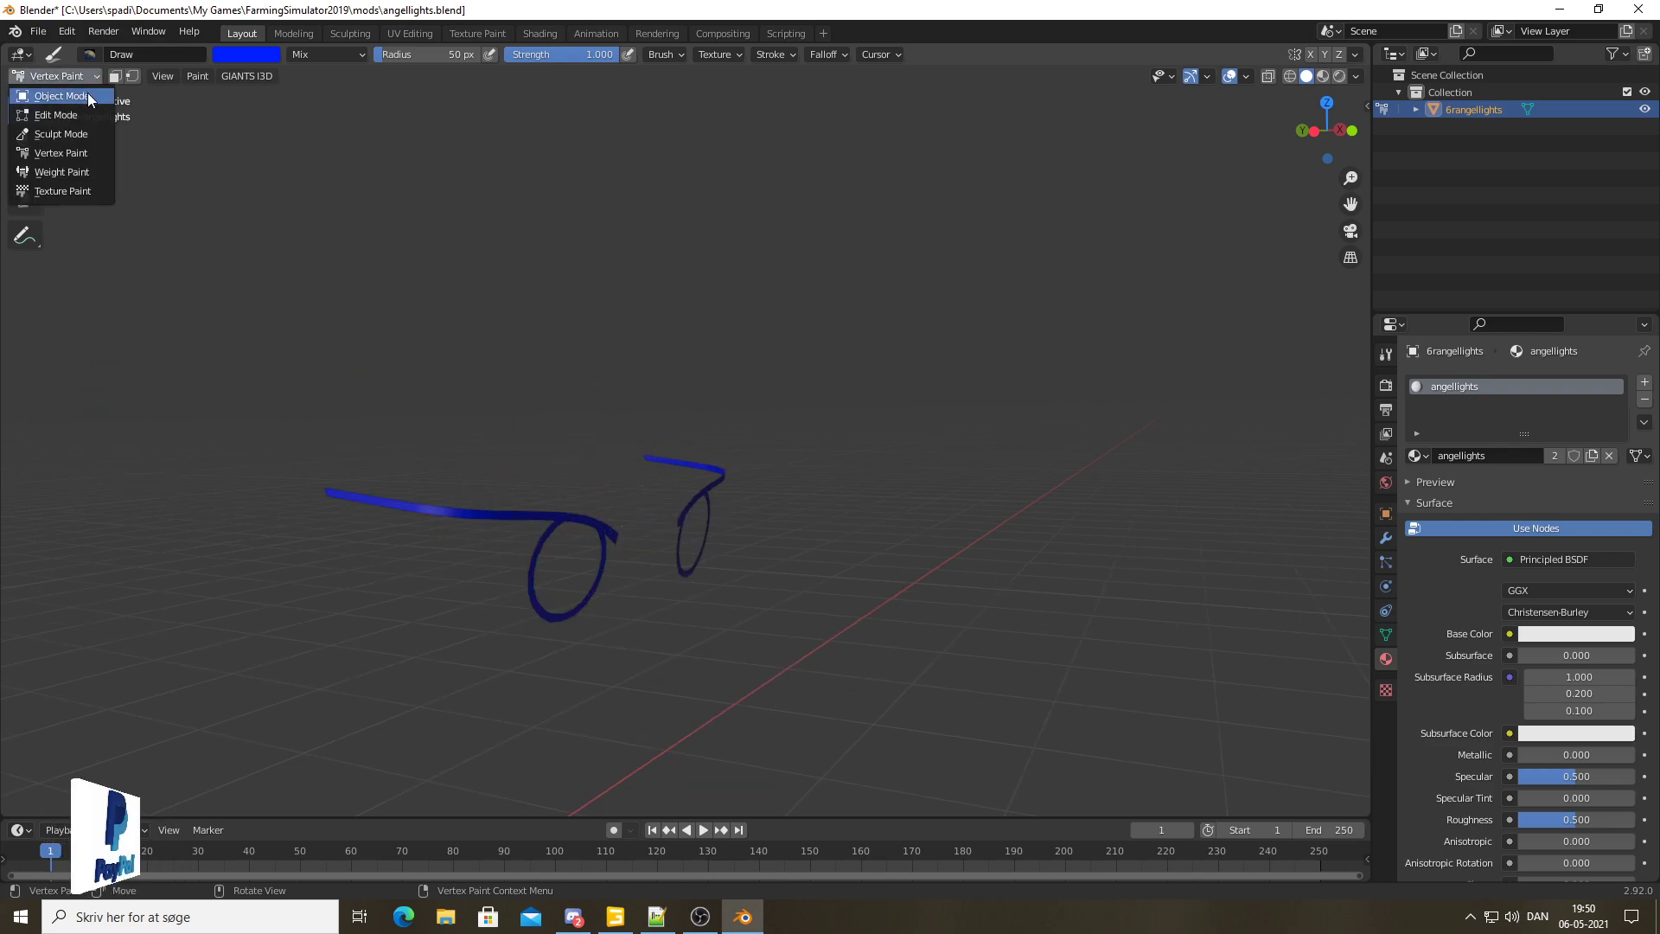
Return to Object Mode and save angellights.blend
click(86, 91)
click(38, 31)
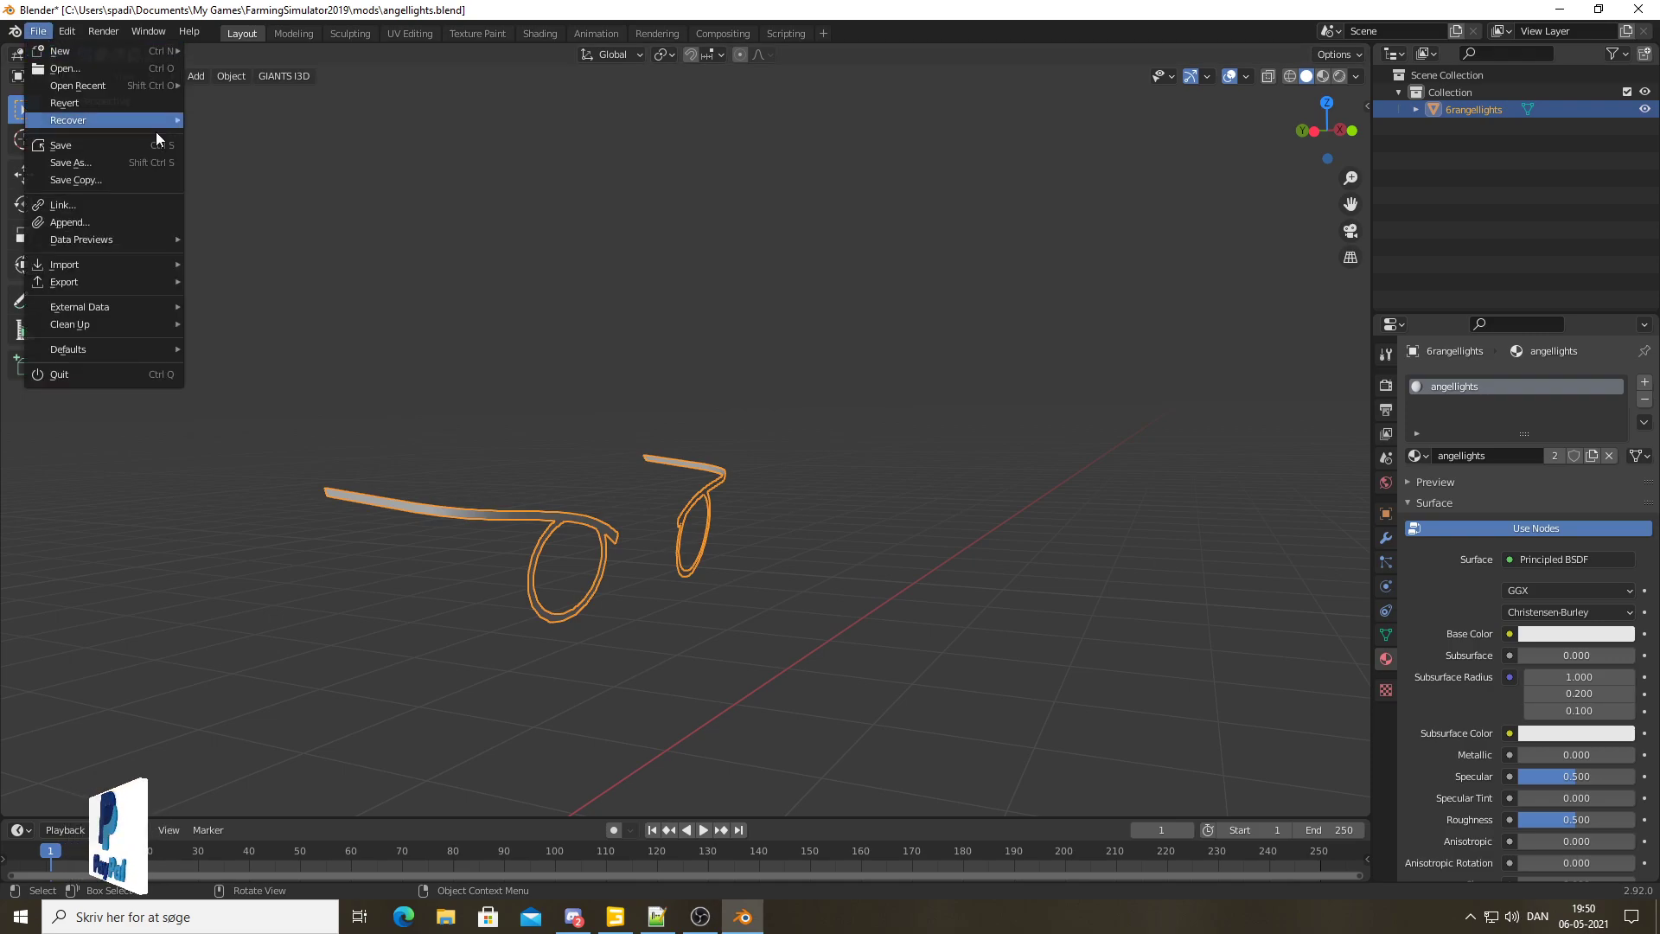
click(113, 143)
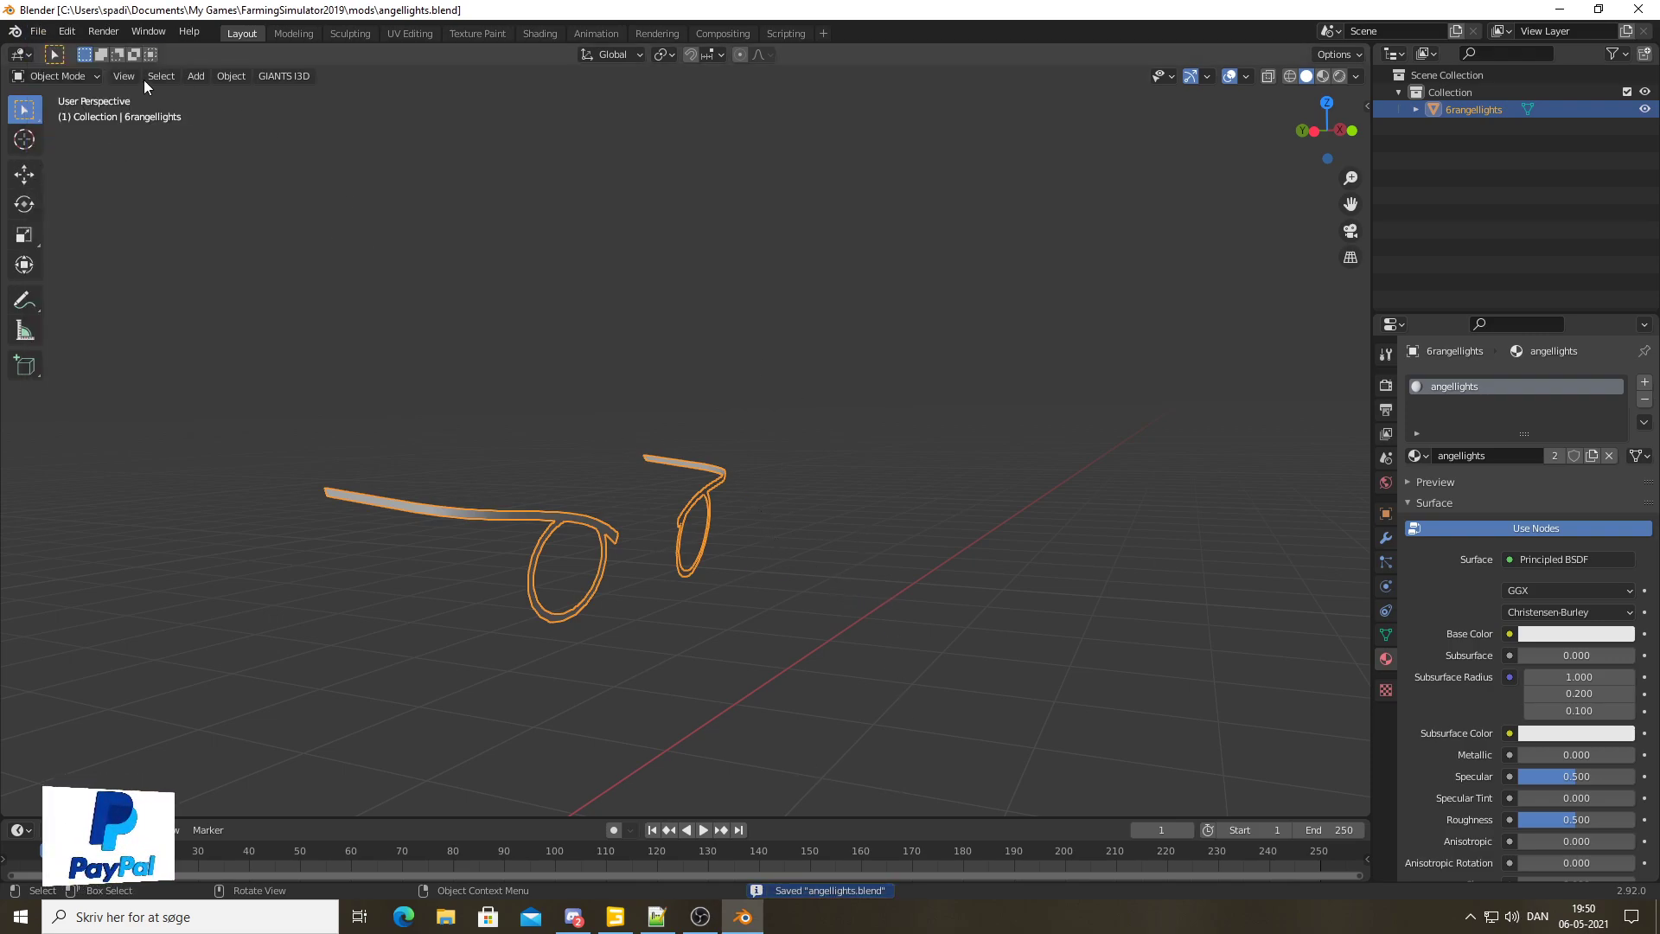
Export the rings as angellights.i3d with the GIANTS I3D exporter, then return to GIANTS Editor
click(38, 31)
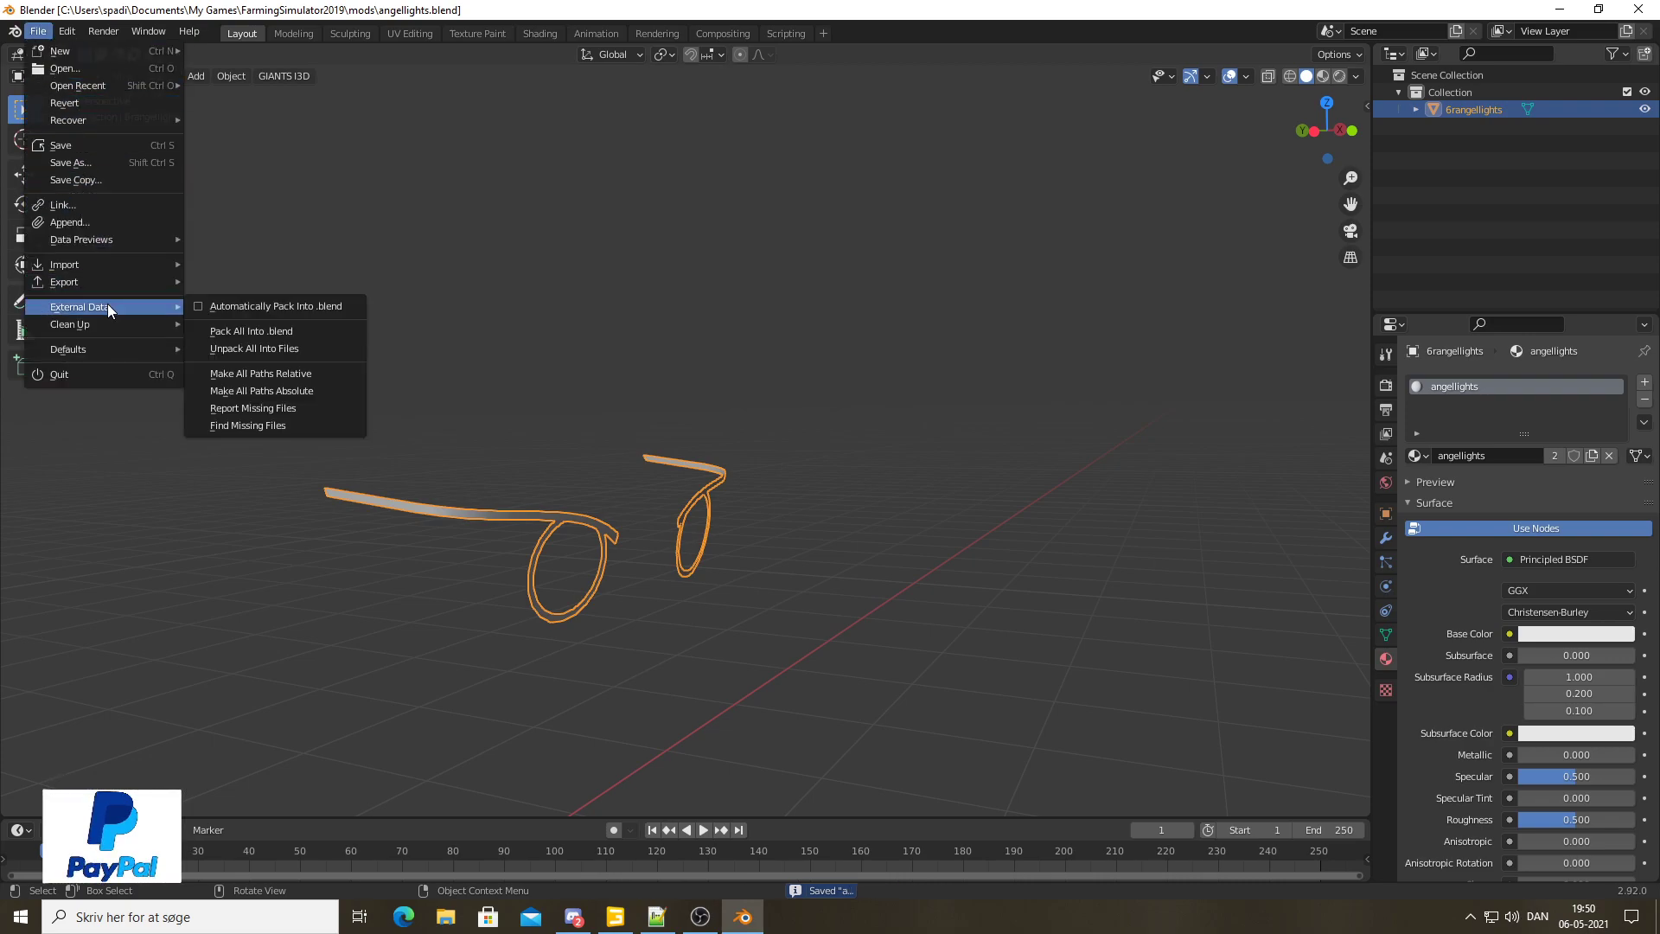
mouse_move(64, 281)
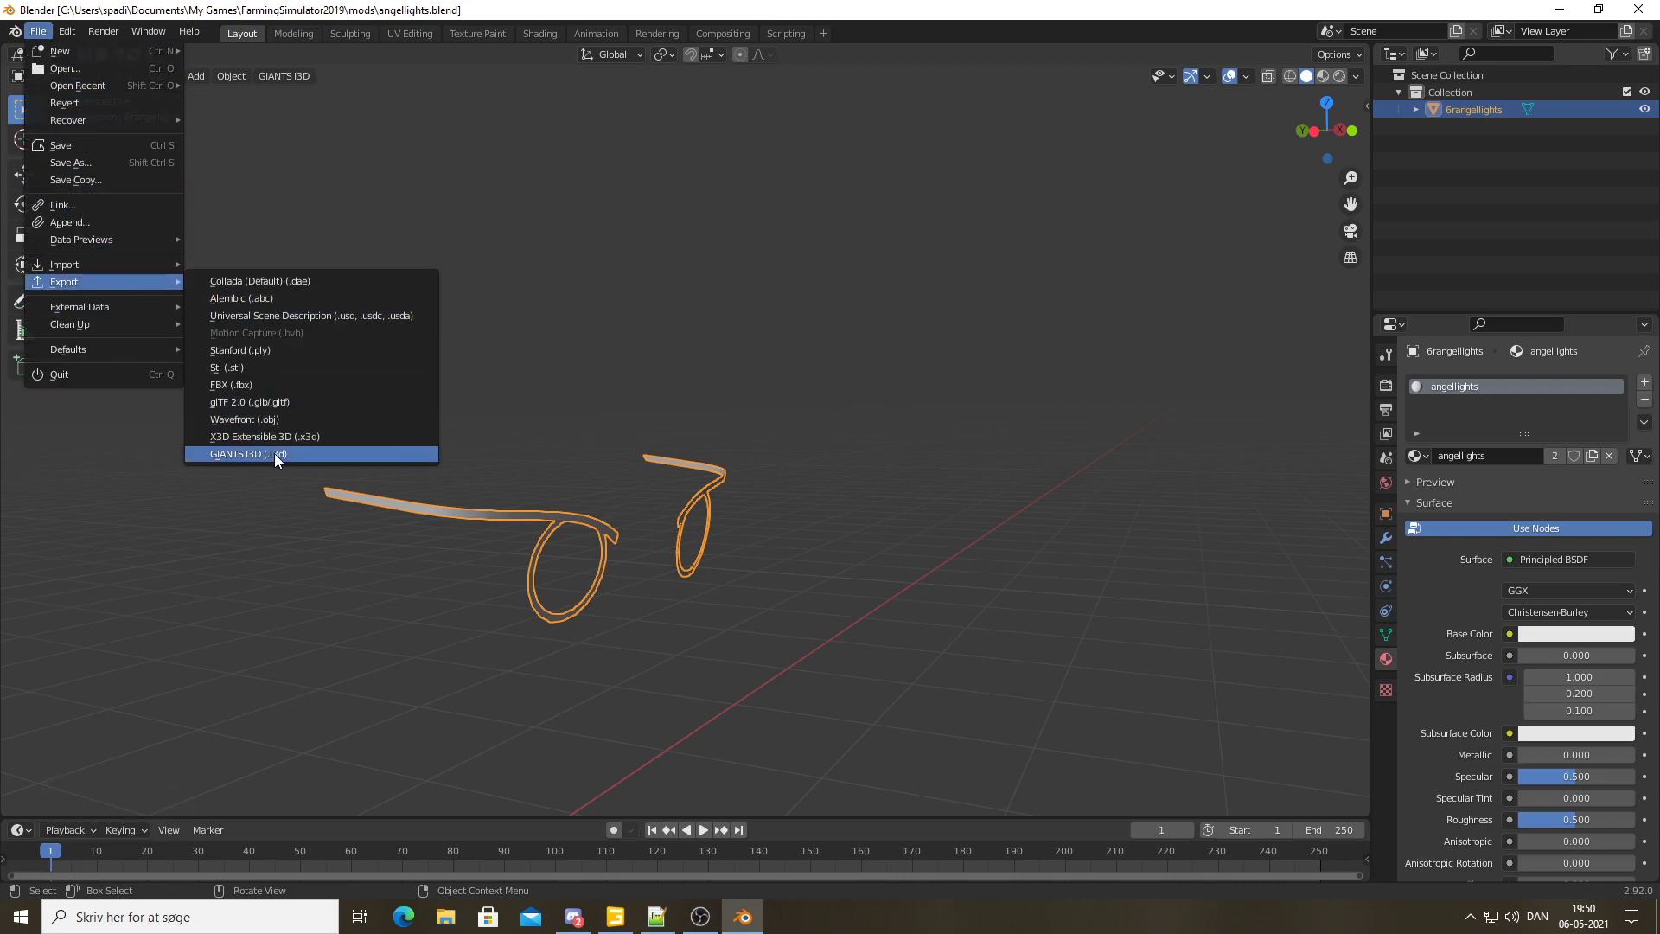
click(282, 453)
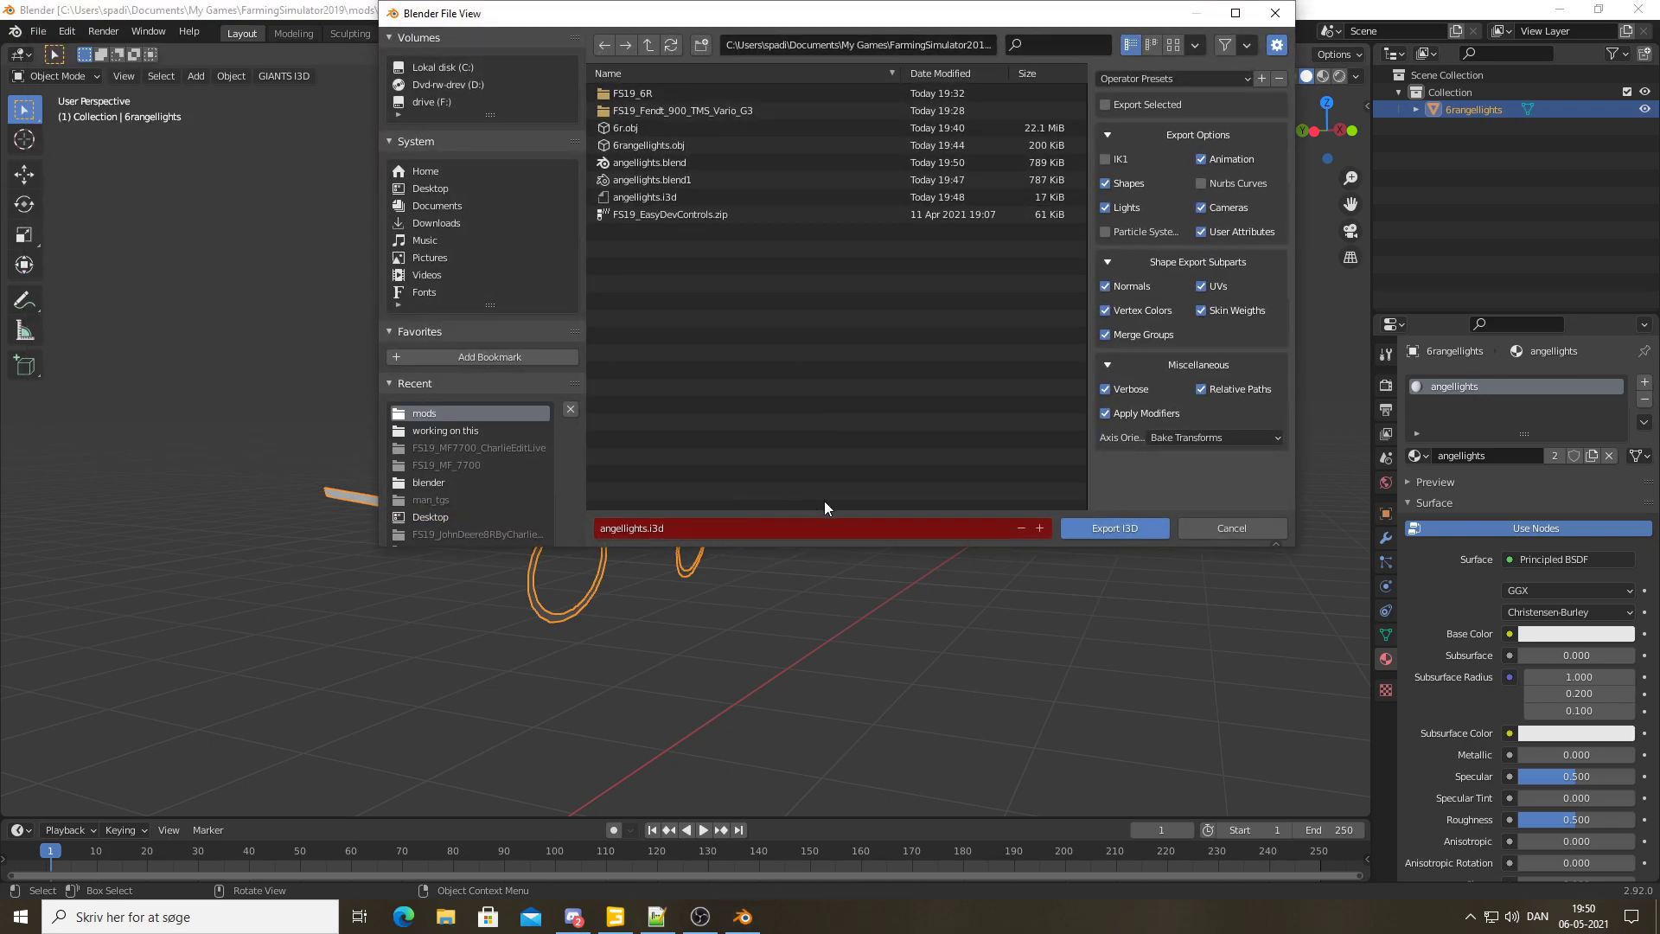
click(1140, 527)
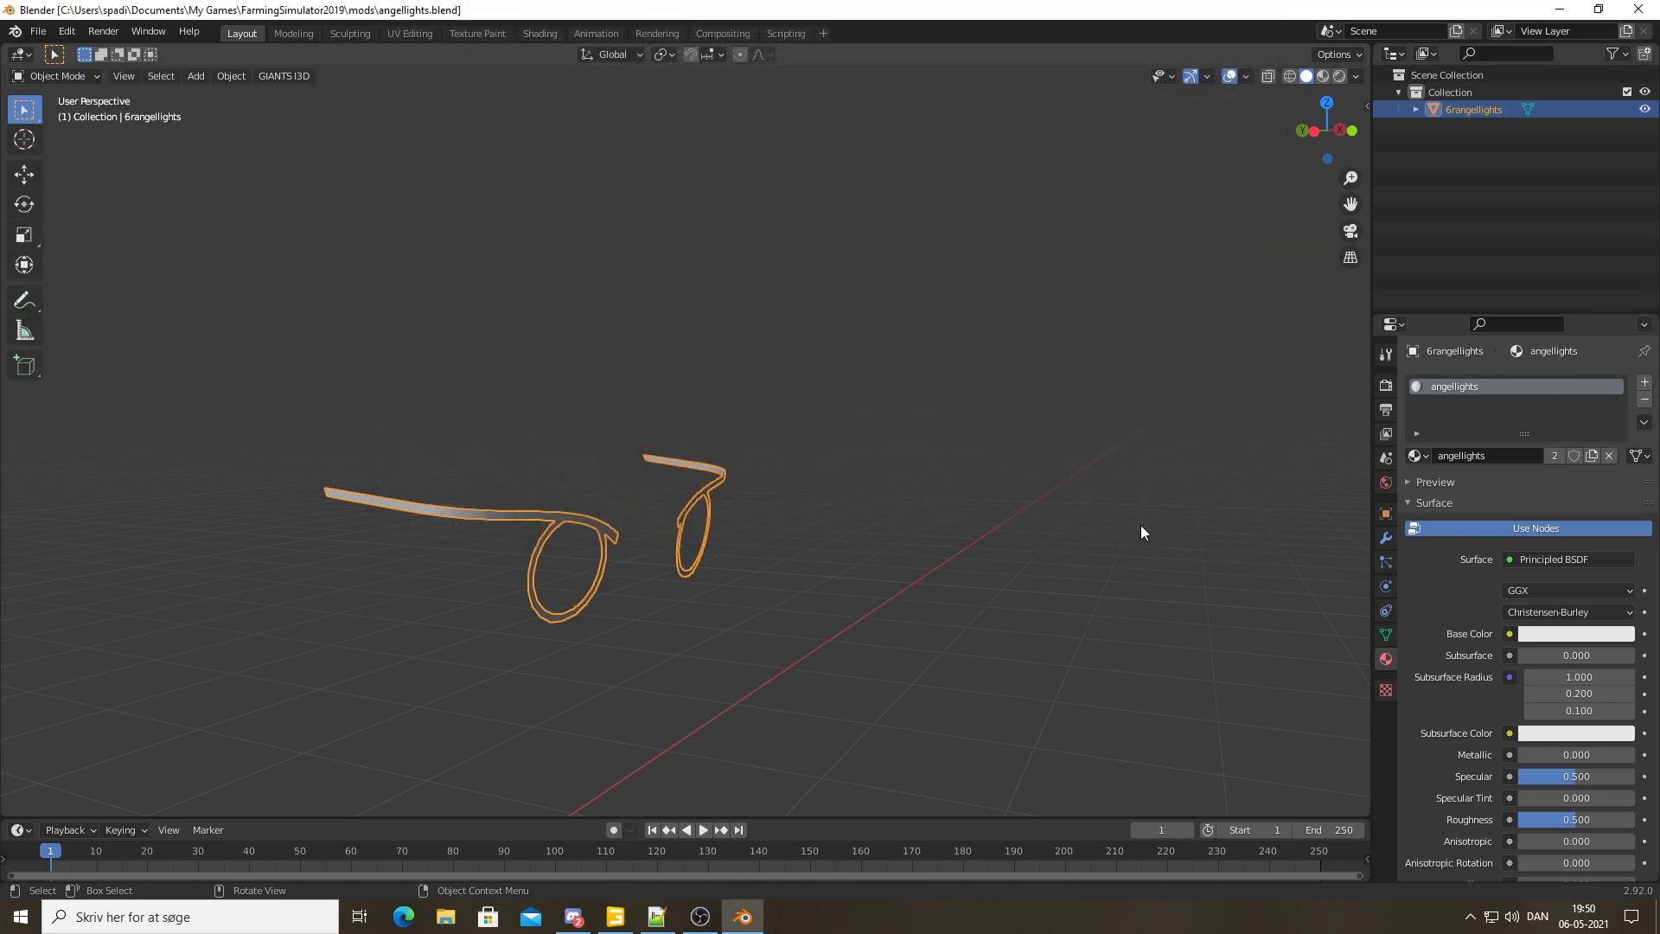
click(1560, 9)
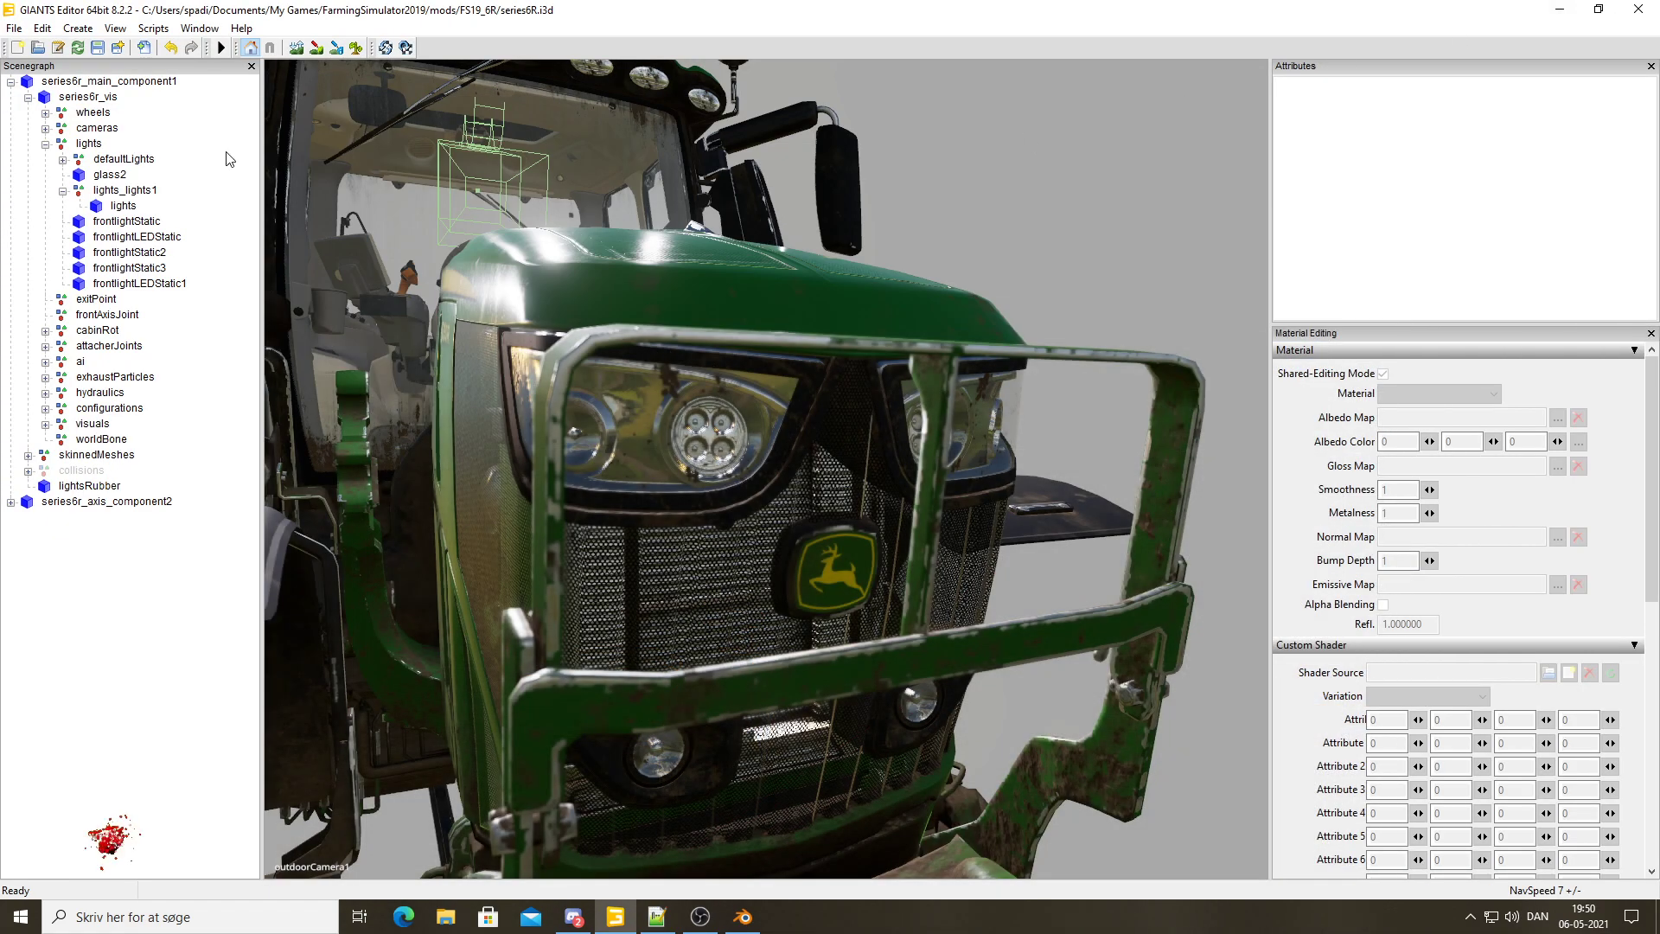
click(14, 28)
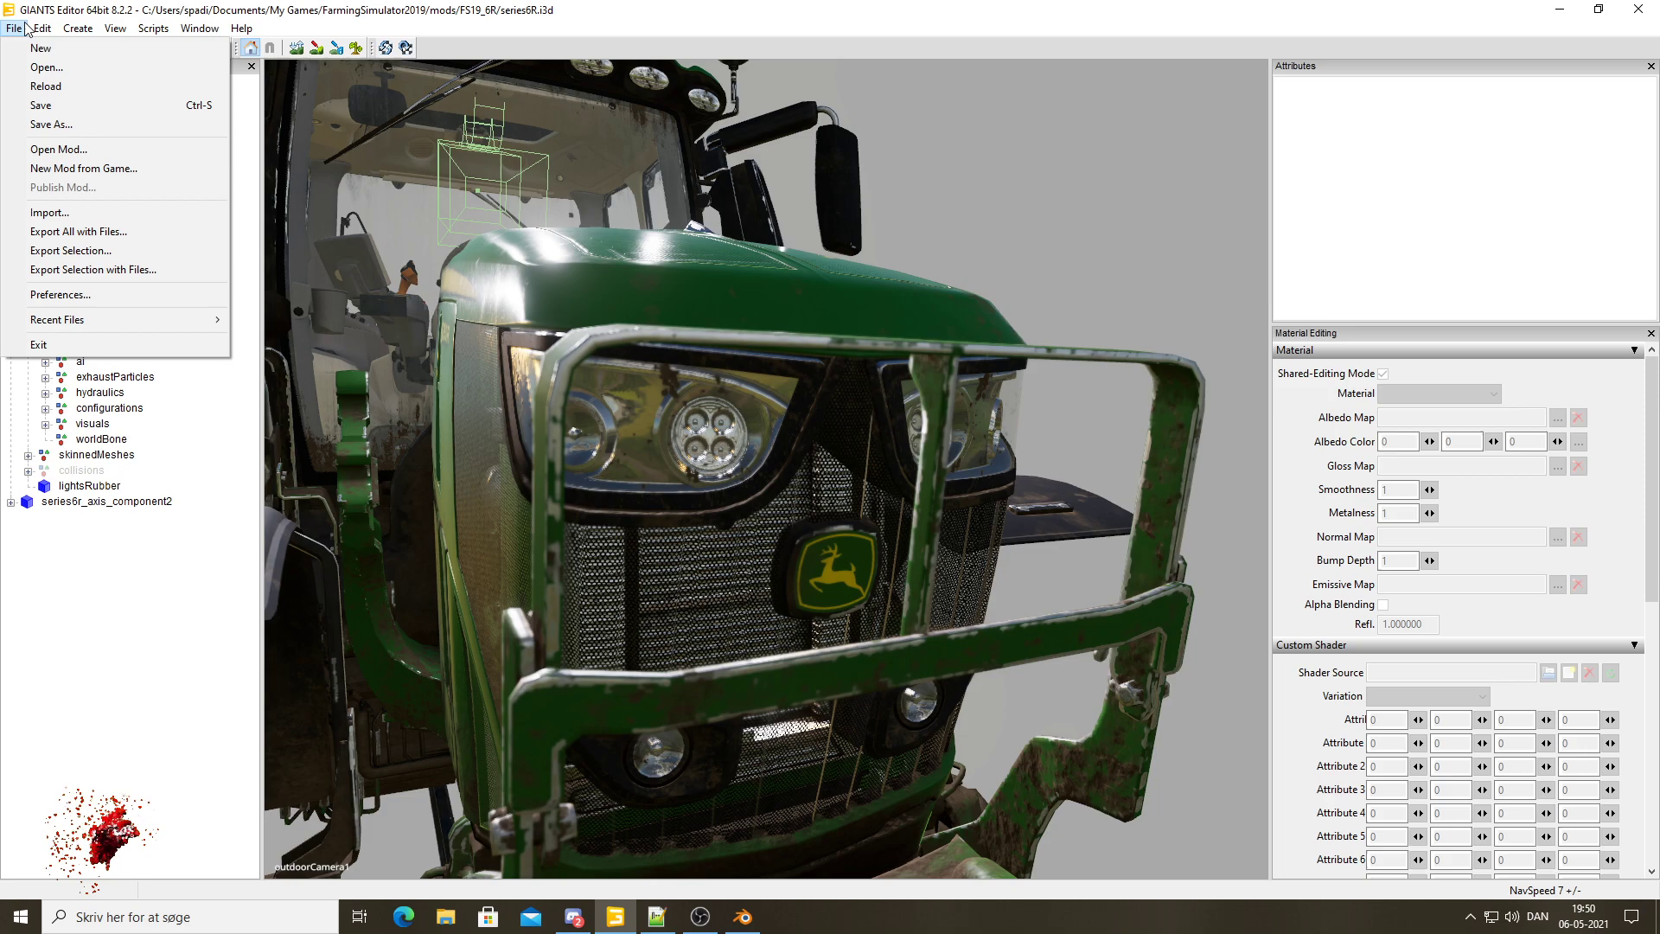
Import angellights.i3d from the mods folder into the tractor scene
click(49, 212)
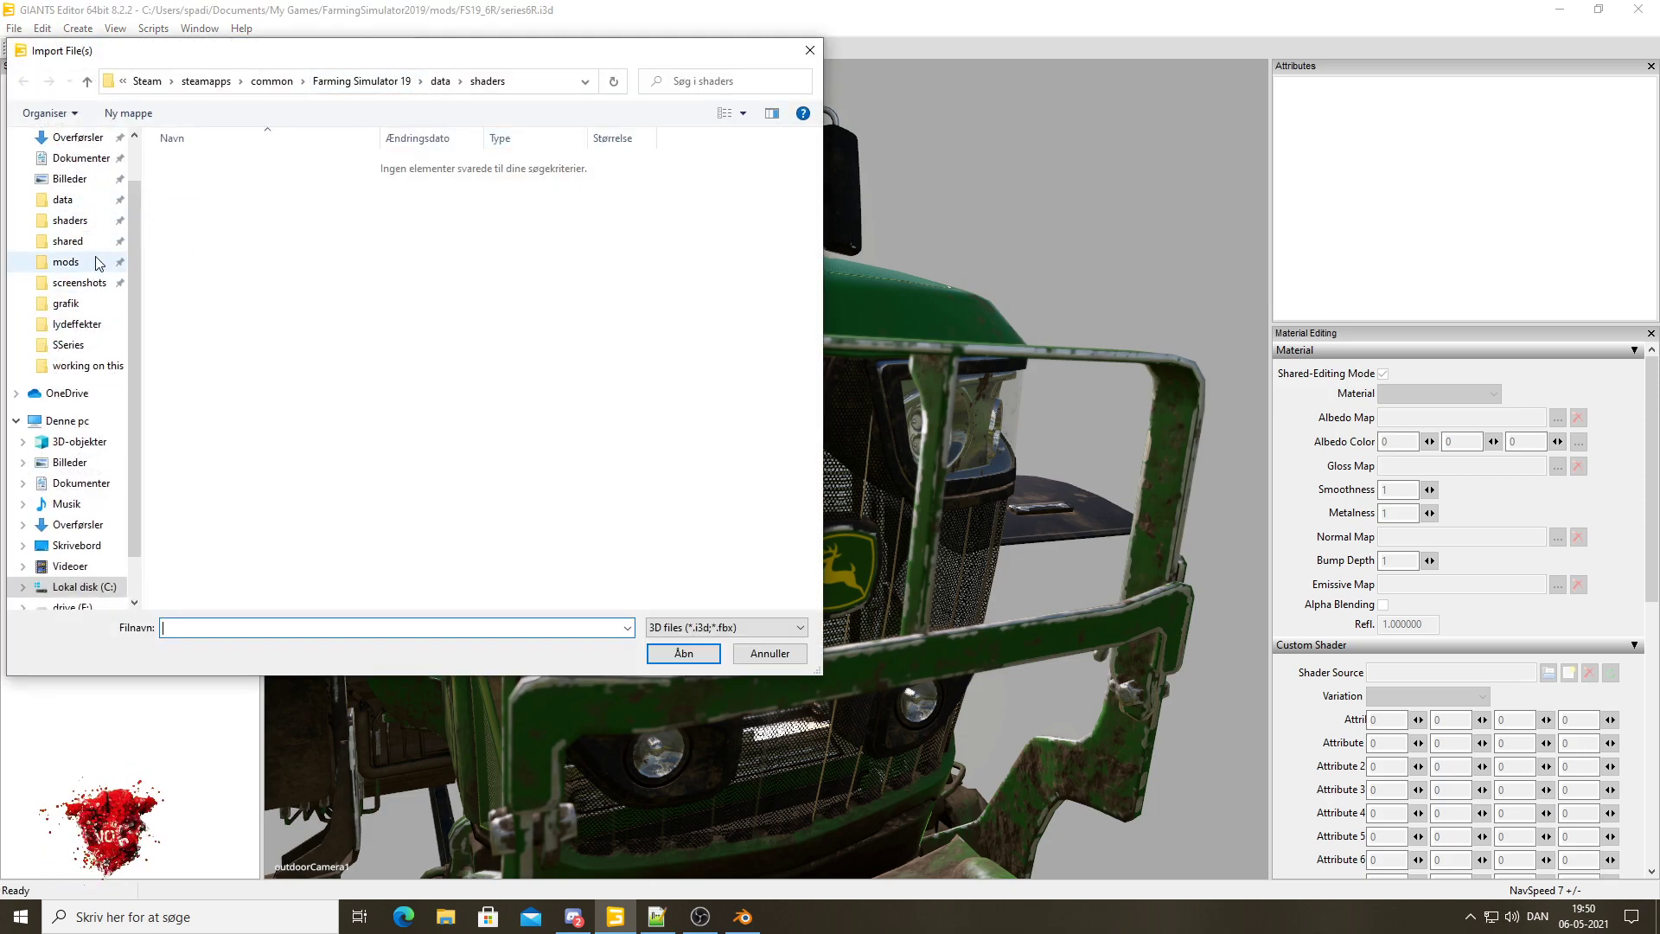
click(66, 261)
click(259, 200)
click(659, 655)
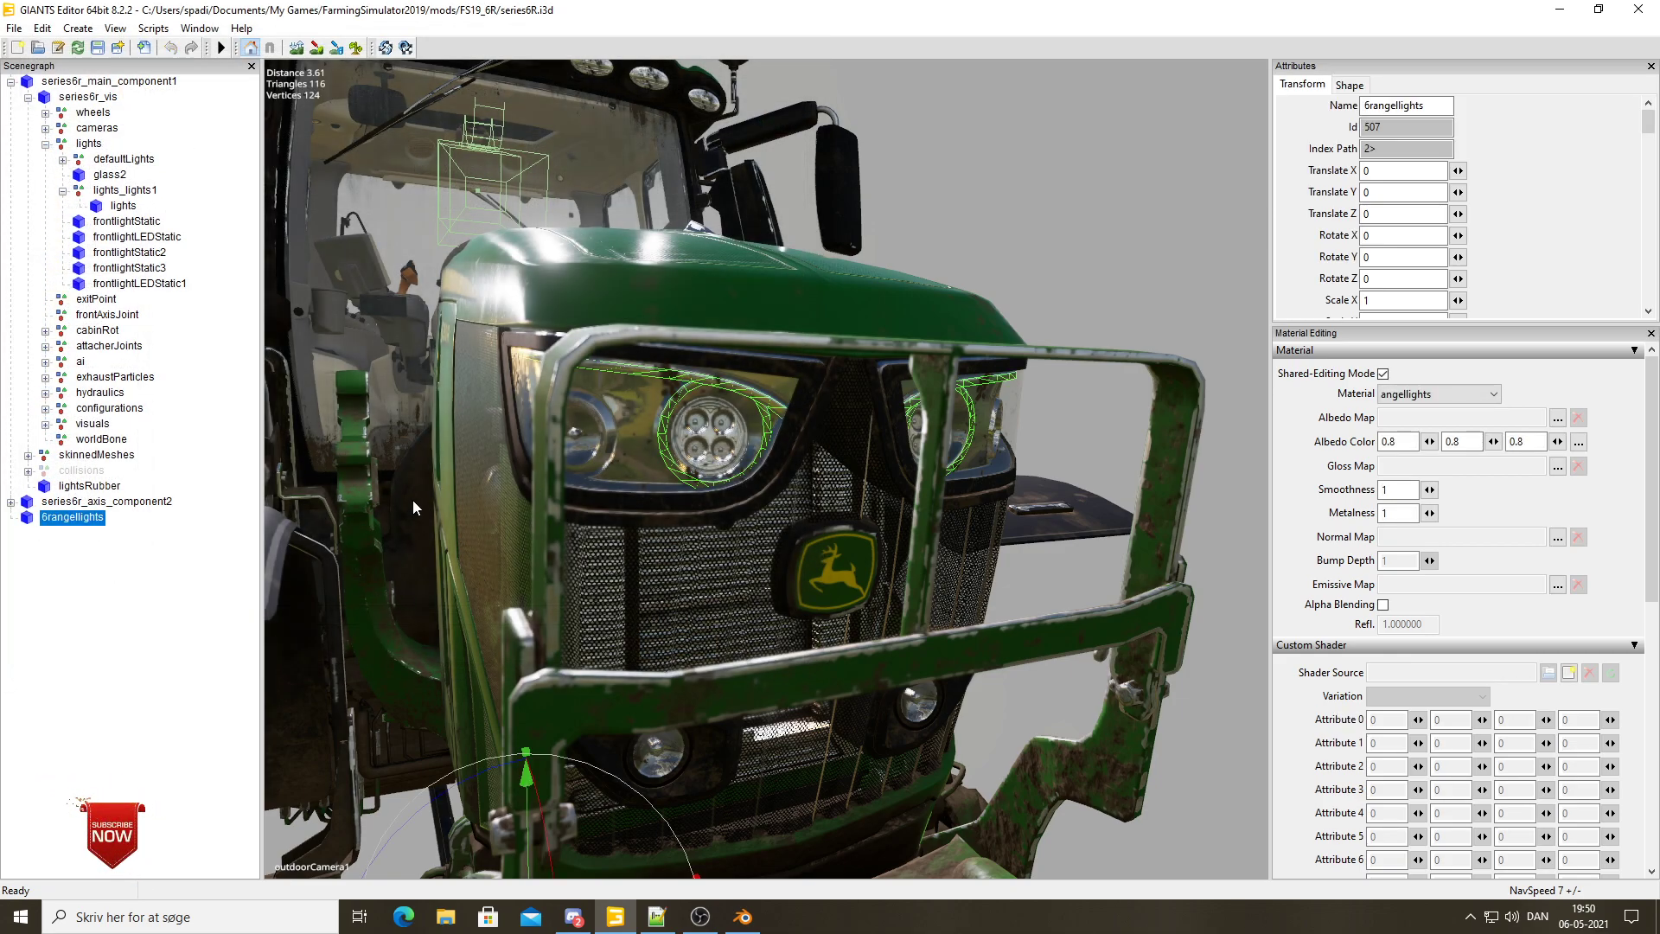
Move the 6rangellights node under lights_lights1 and set its Translate Z to 1.476
middle_drag(624, 464, 735, 464)
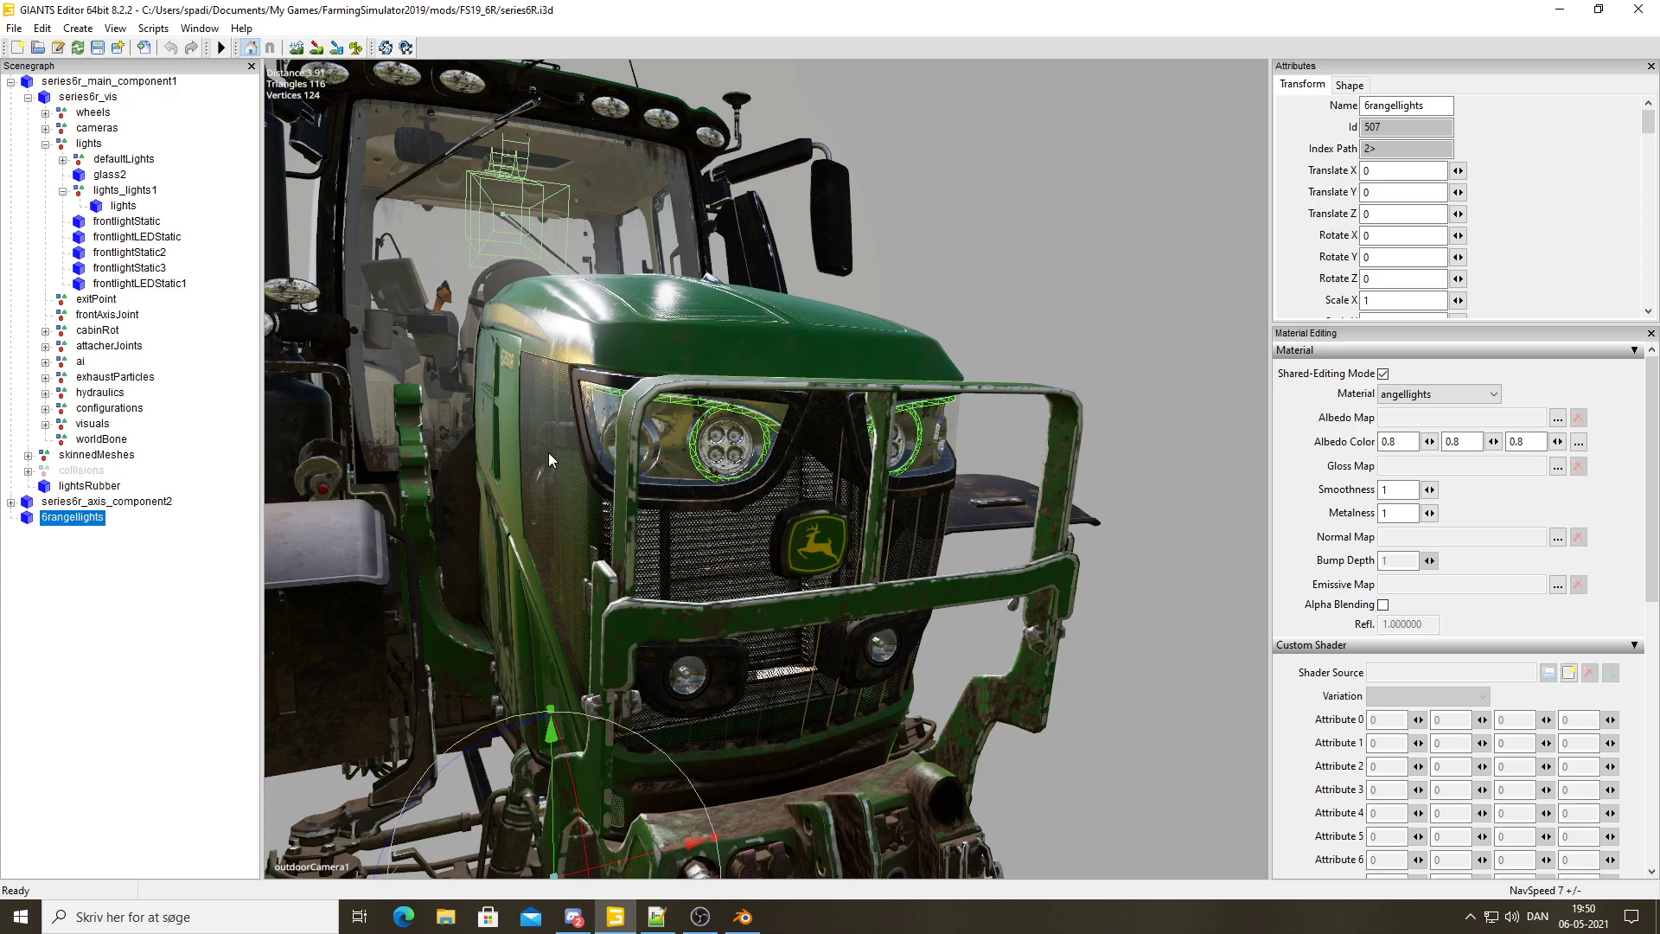
key(Delete)
click(136, 194)
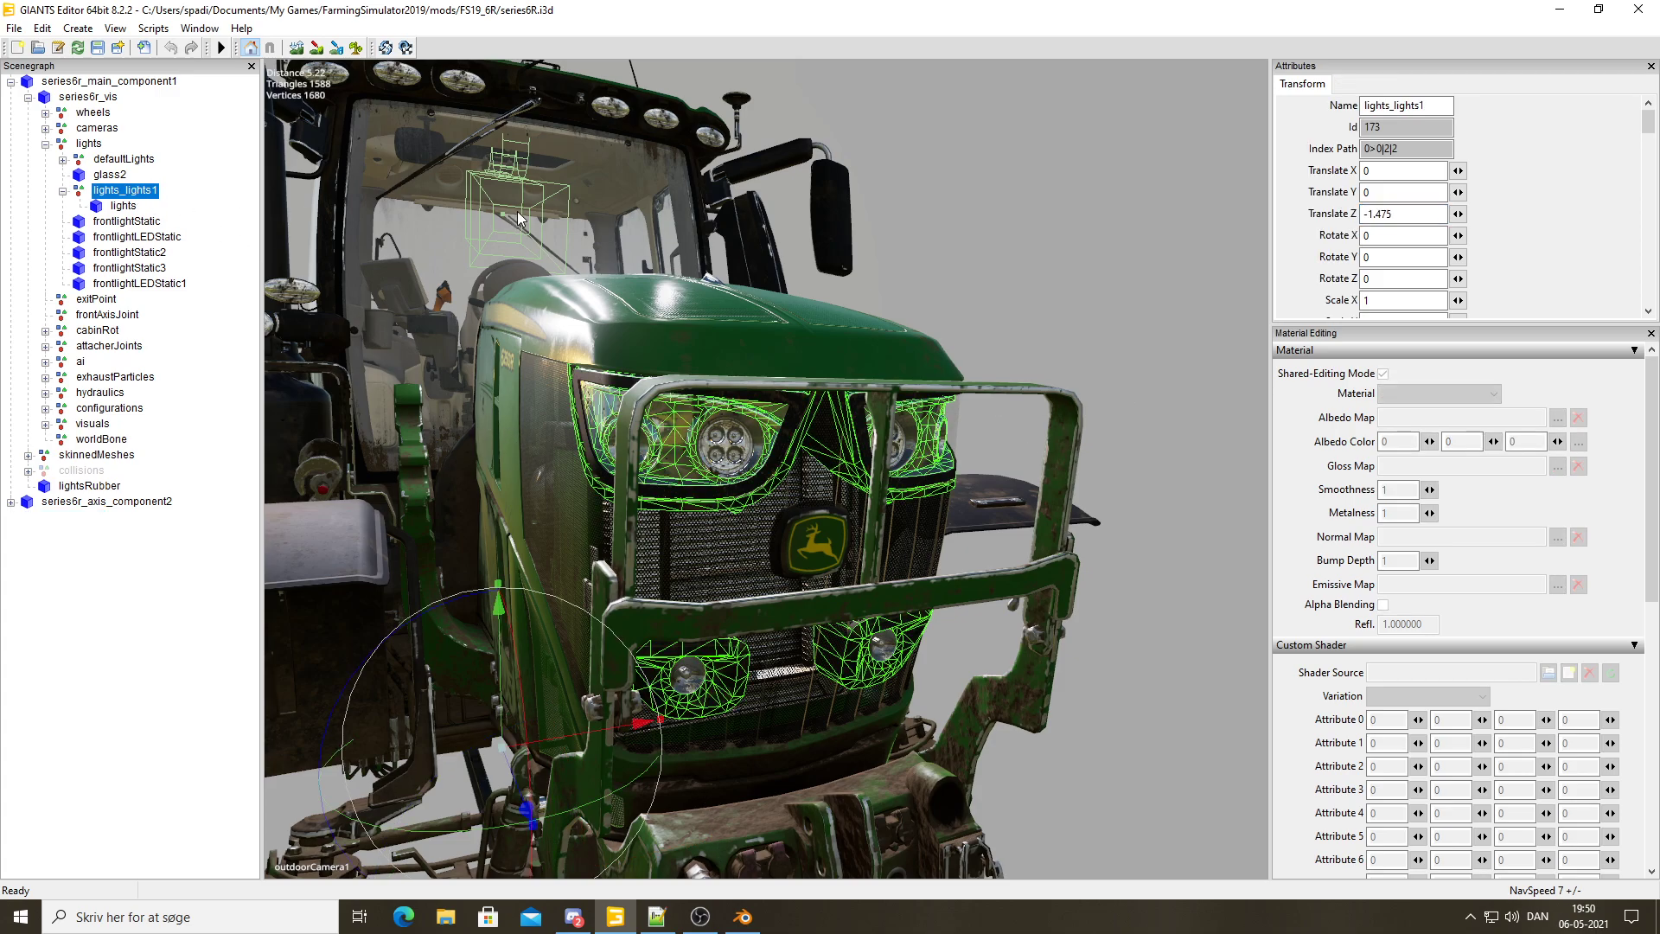
key(ctrl+z)
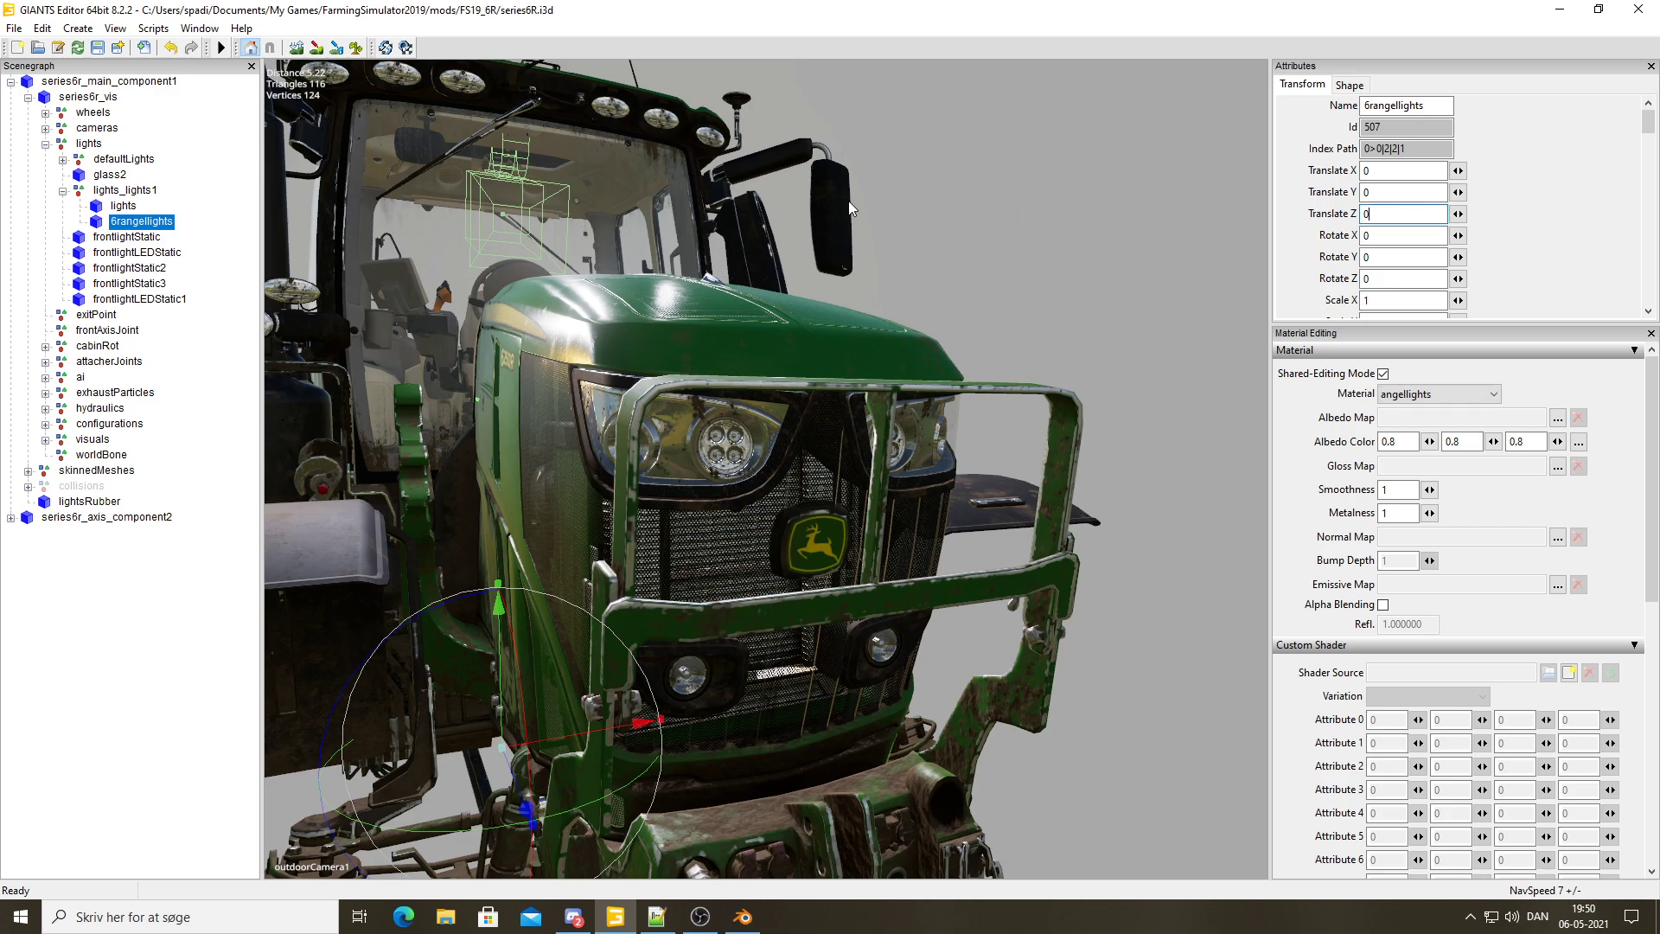
click(114, 192)
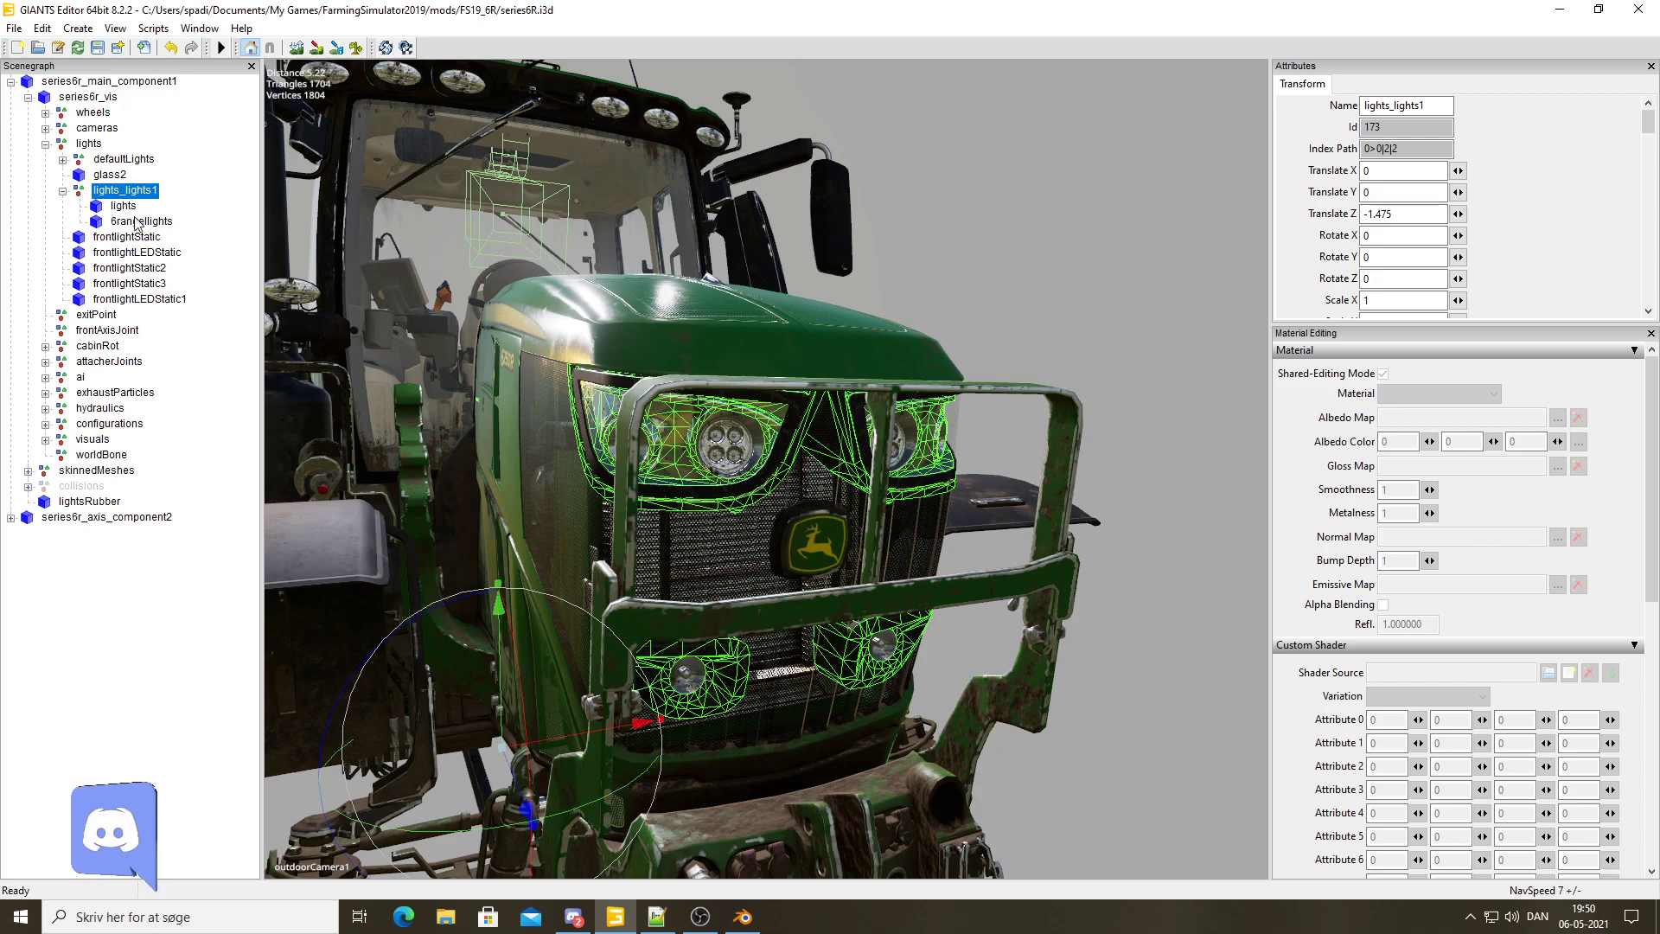
click(141, 223)
click(1384, 214)
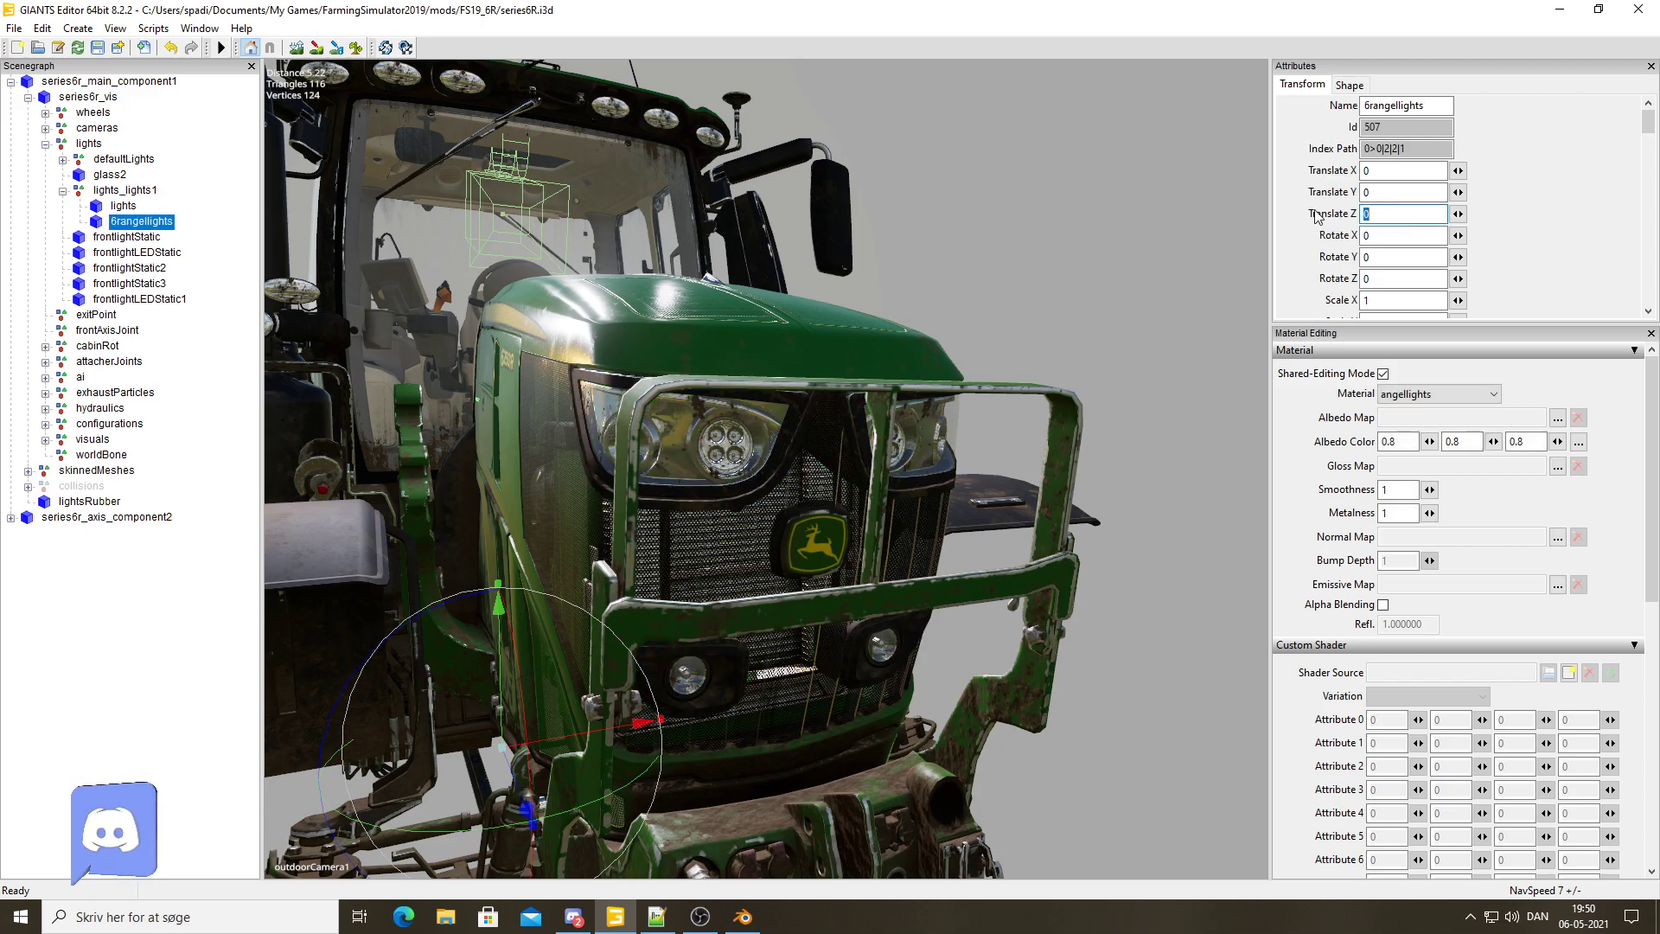
text(1.476)
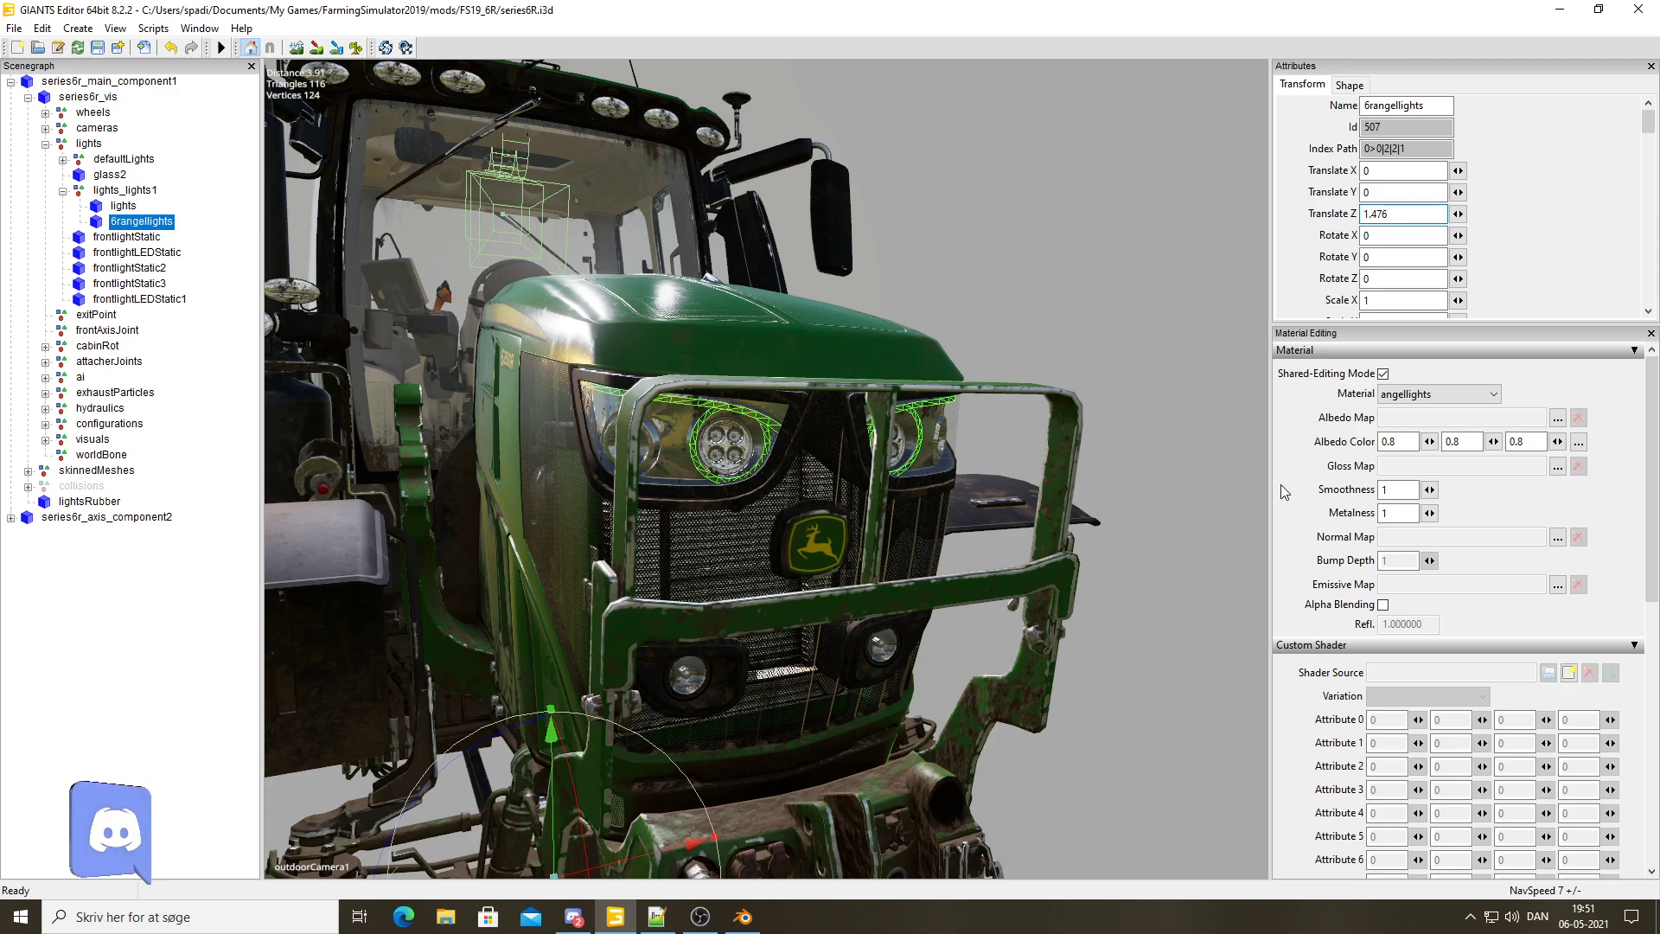
Load data\shaders\vehicleShader.xml as the angellights shader source with the staticLight variation
click(1569, 673)
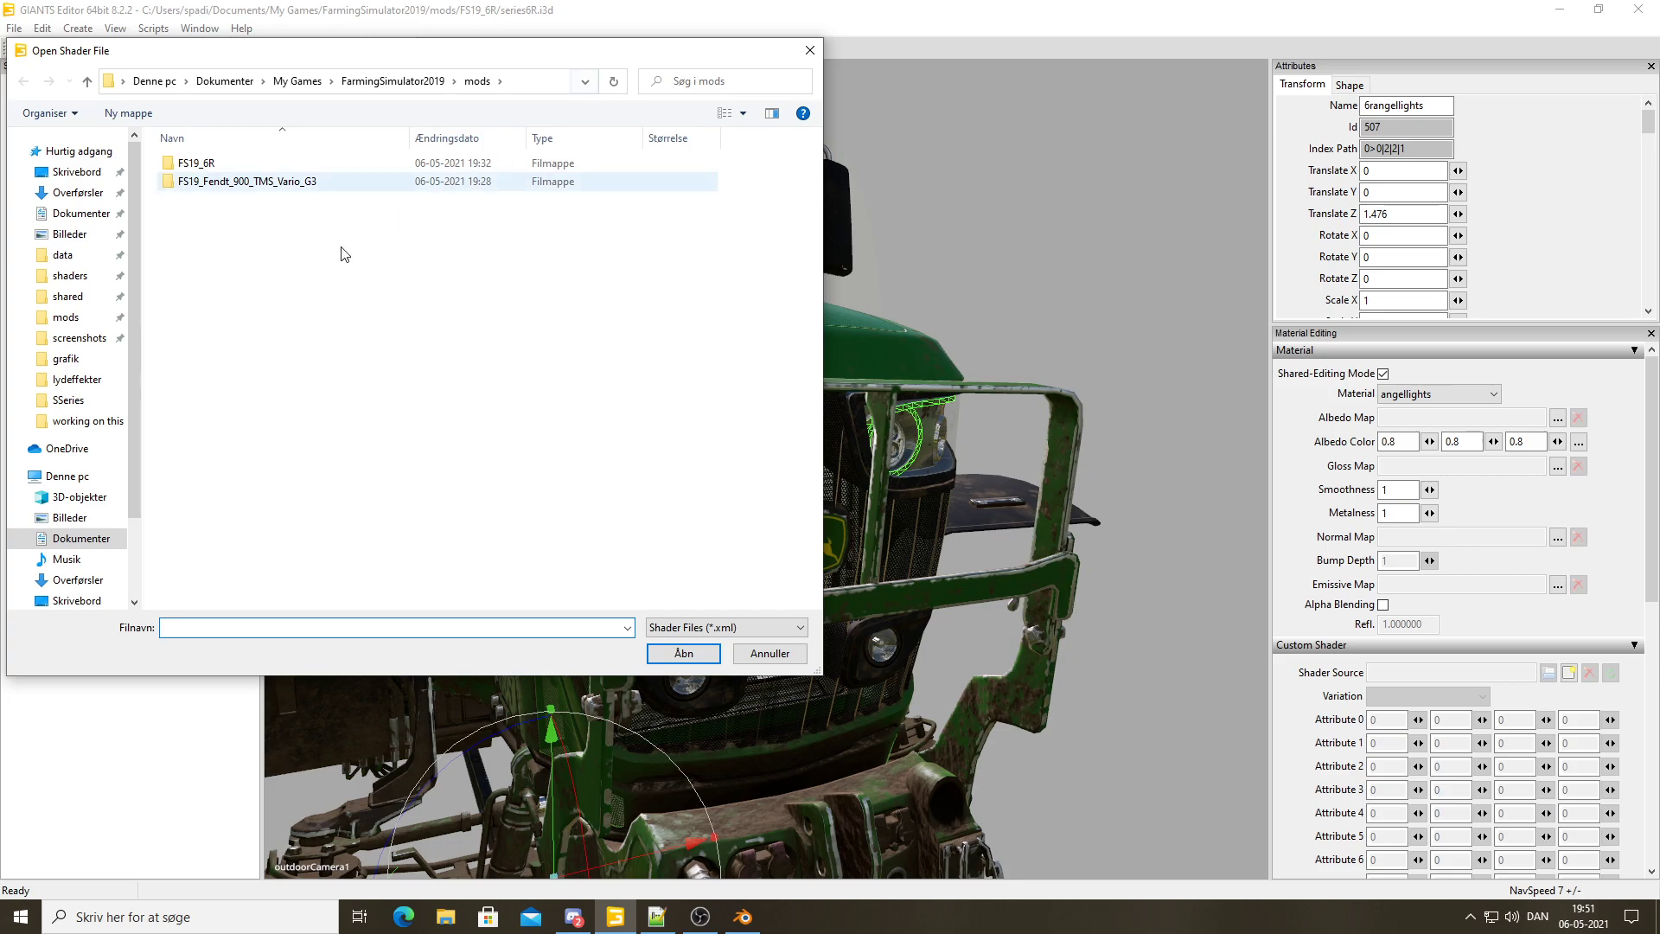
click(69, 275)
scroll(229, 337, down, 5)
scroll(229, 527, down, 5)
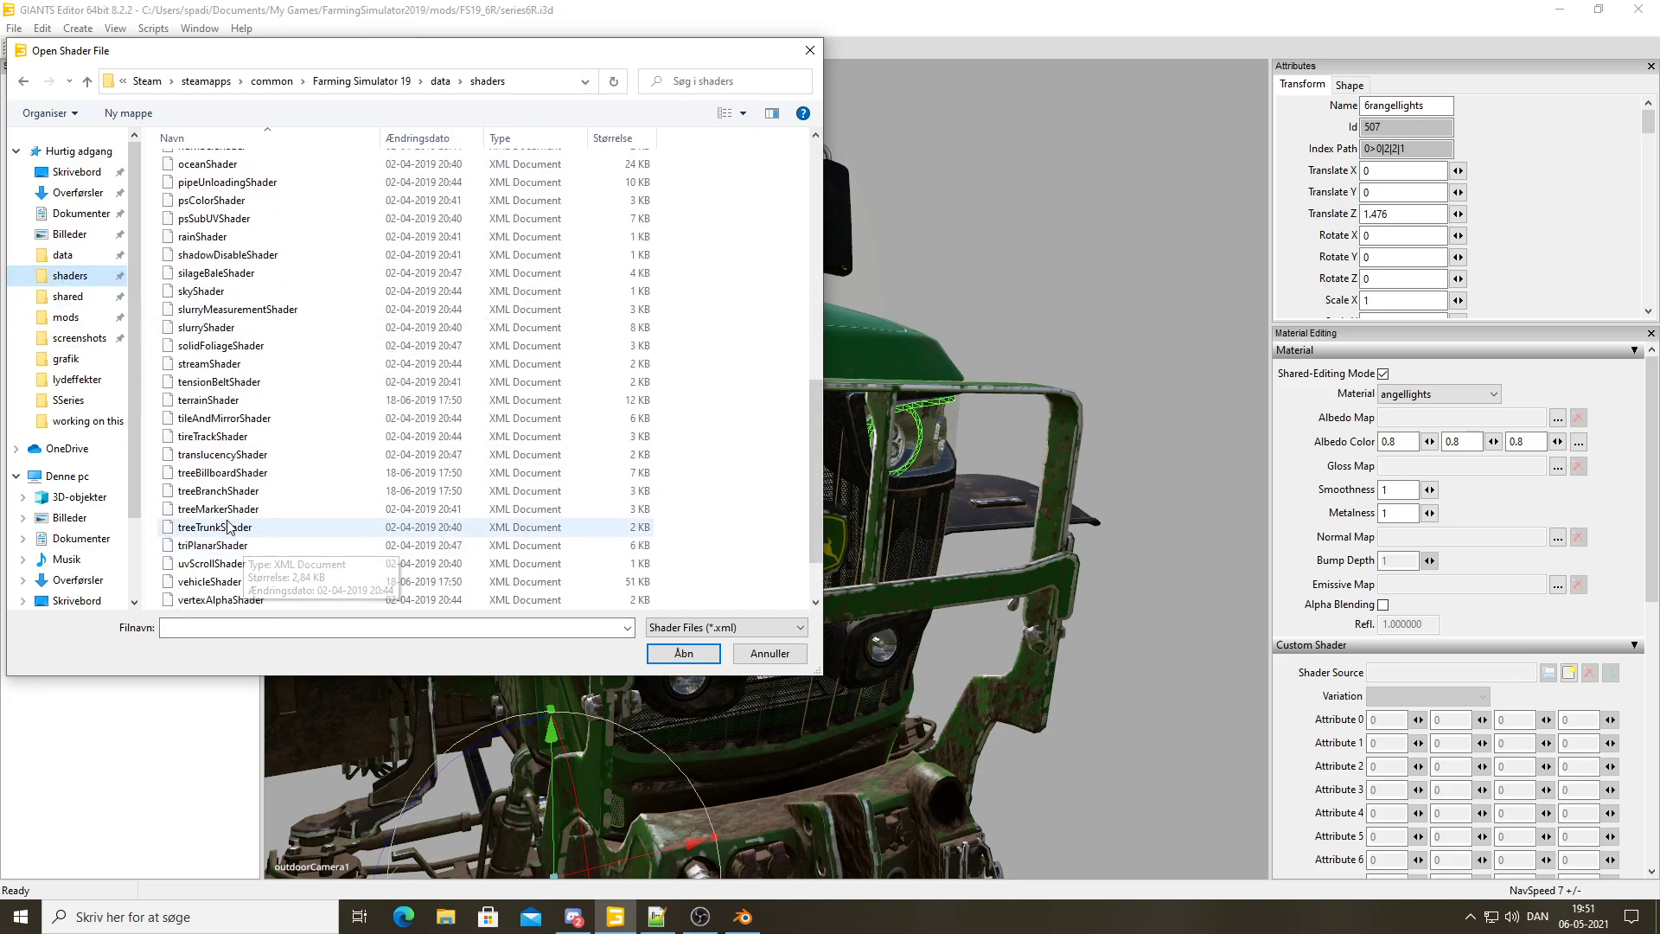
scroll(229, 526, down, 2)
click(238, 510)
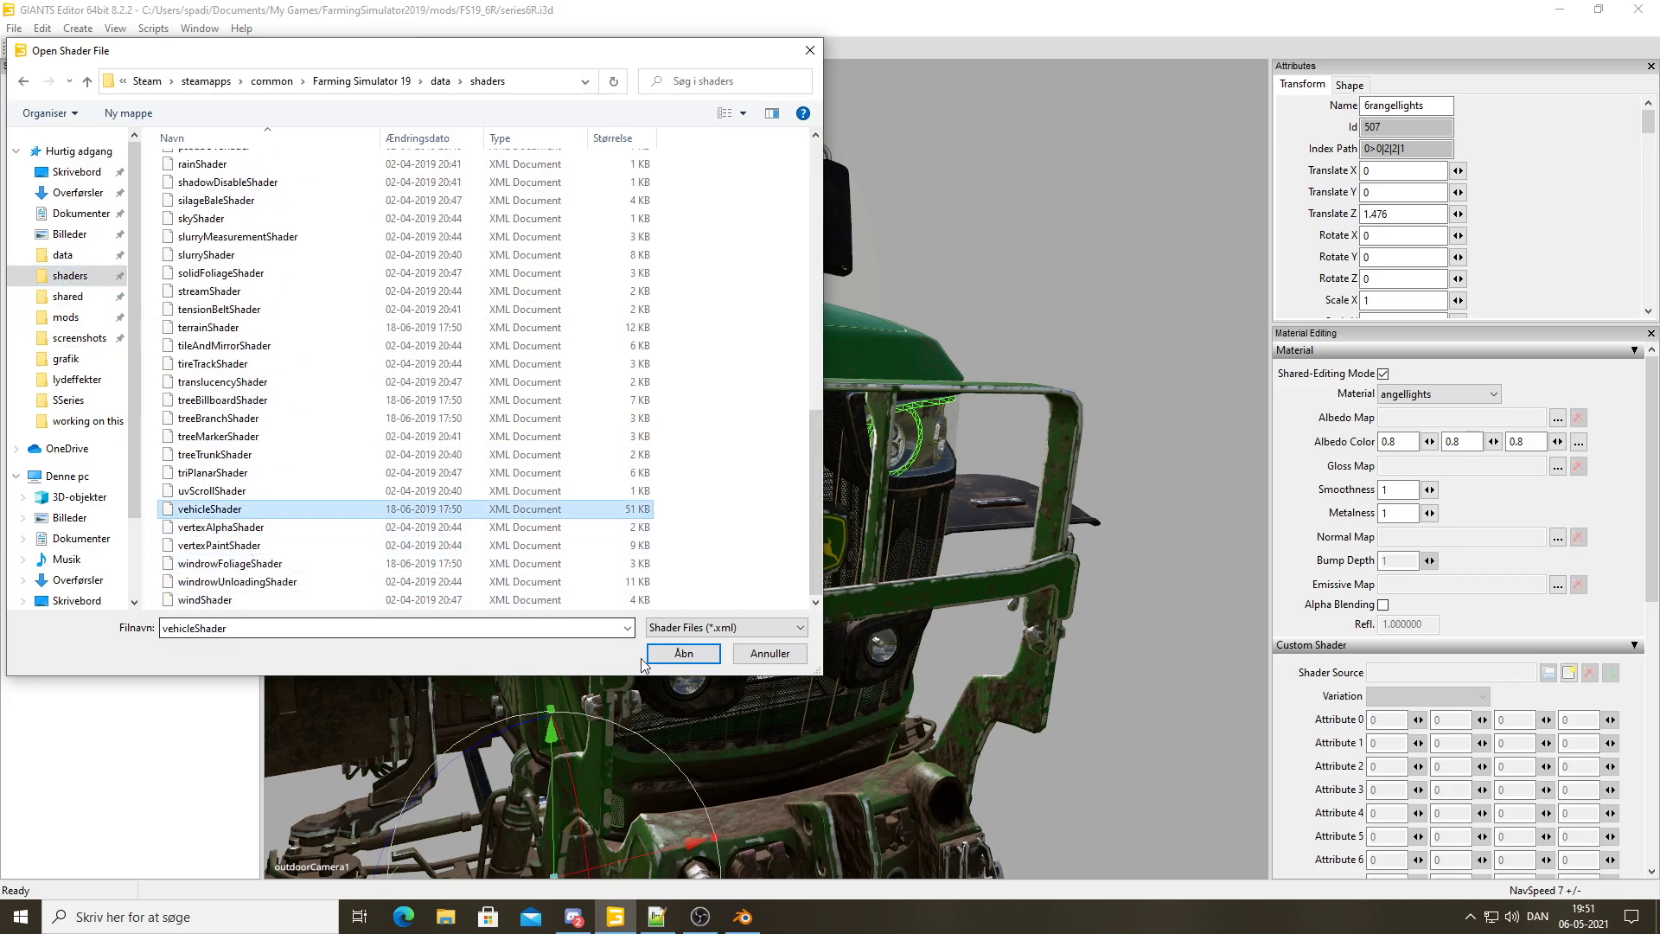
click(682, 653)
click(1427, 696)
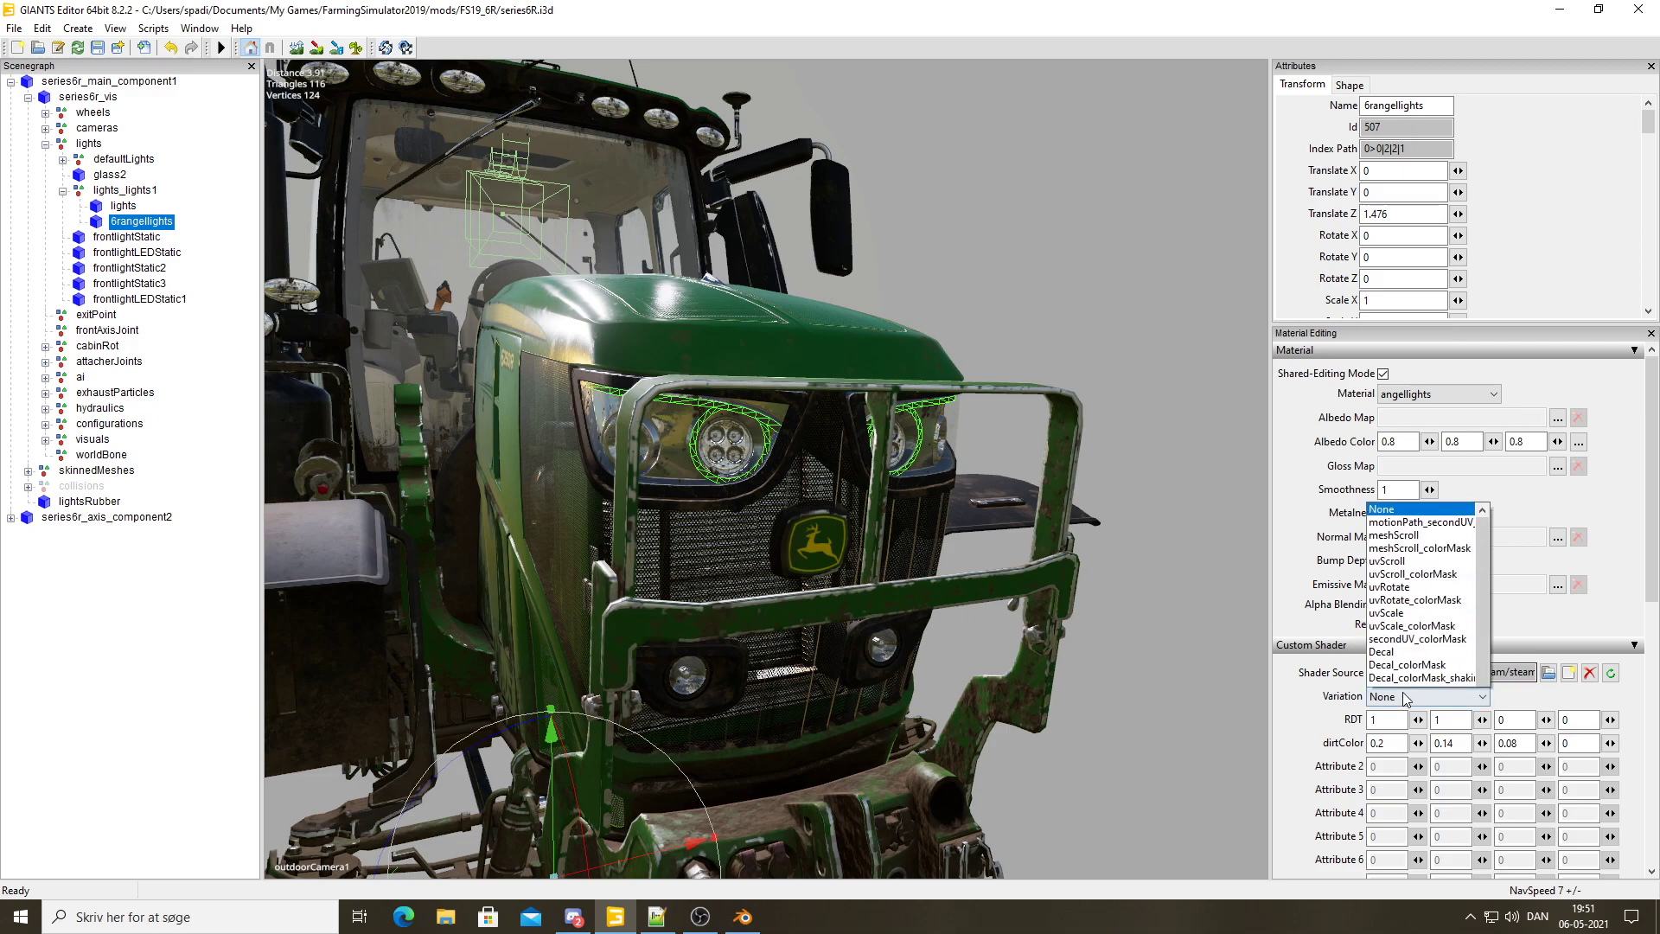
scroll(1427, 657, down, 1)
click(1418, 679)
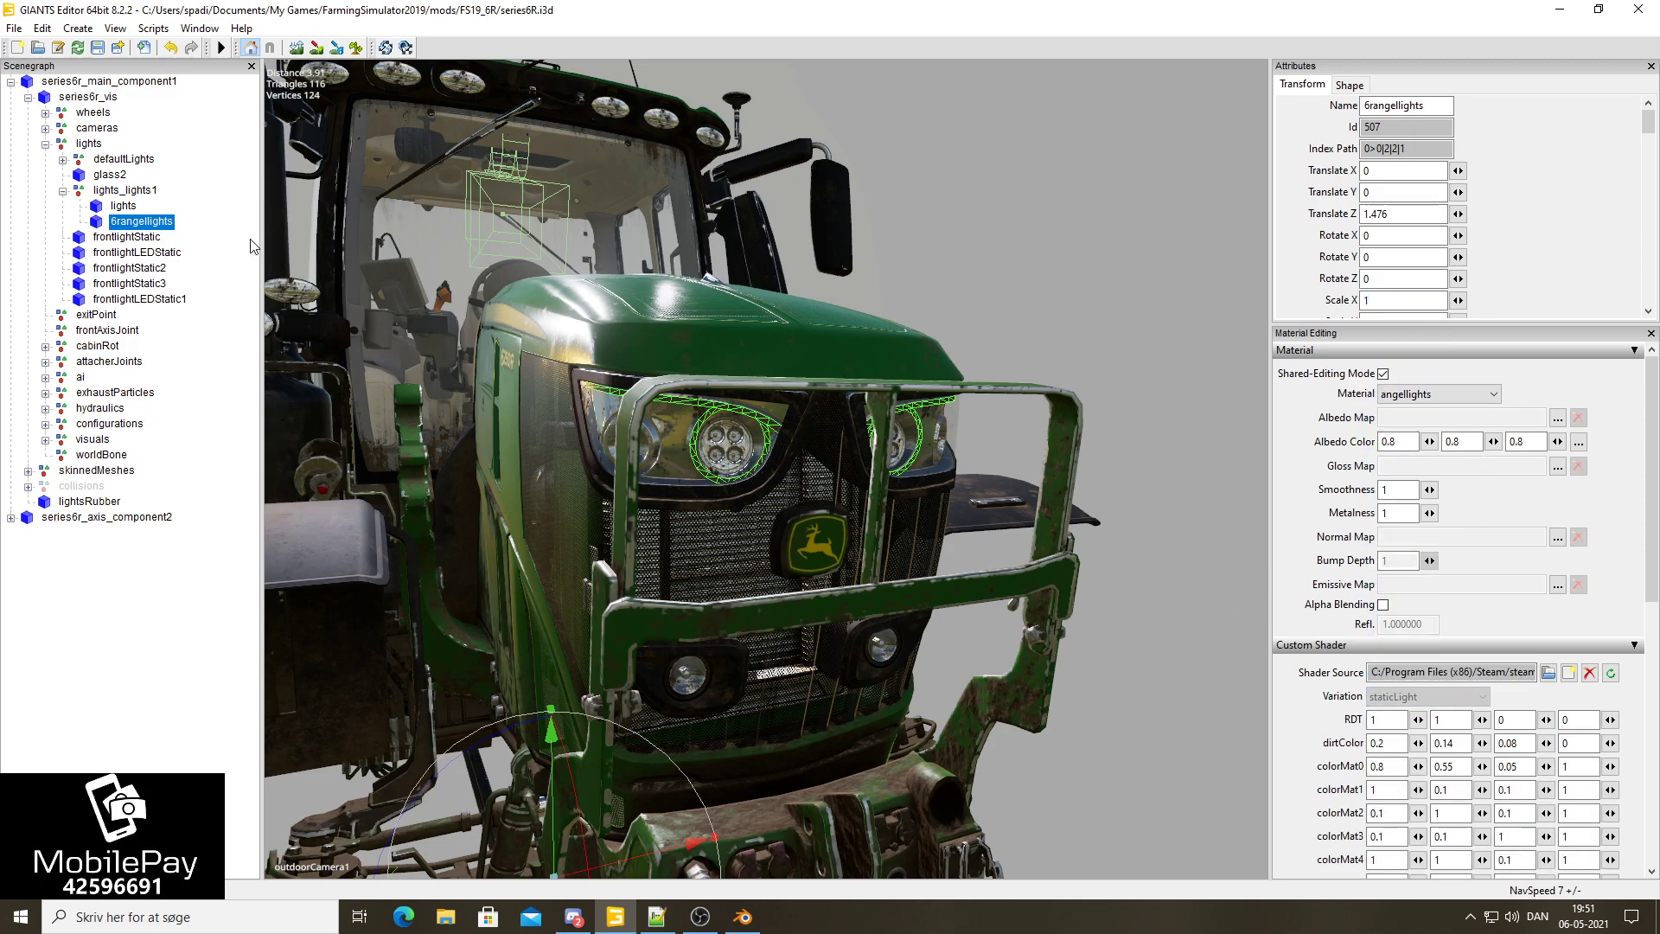
click(145, 204)
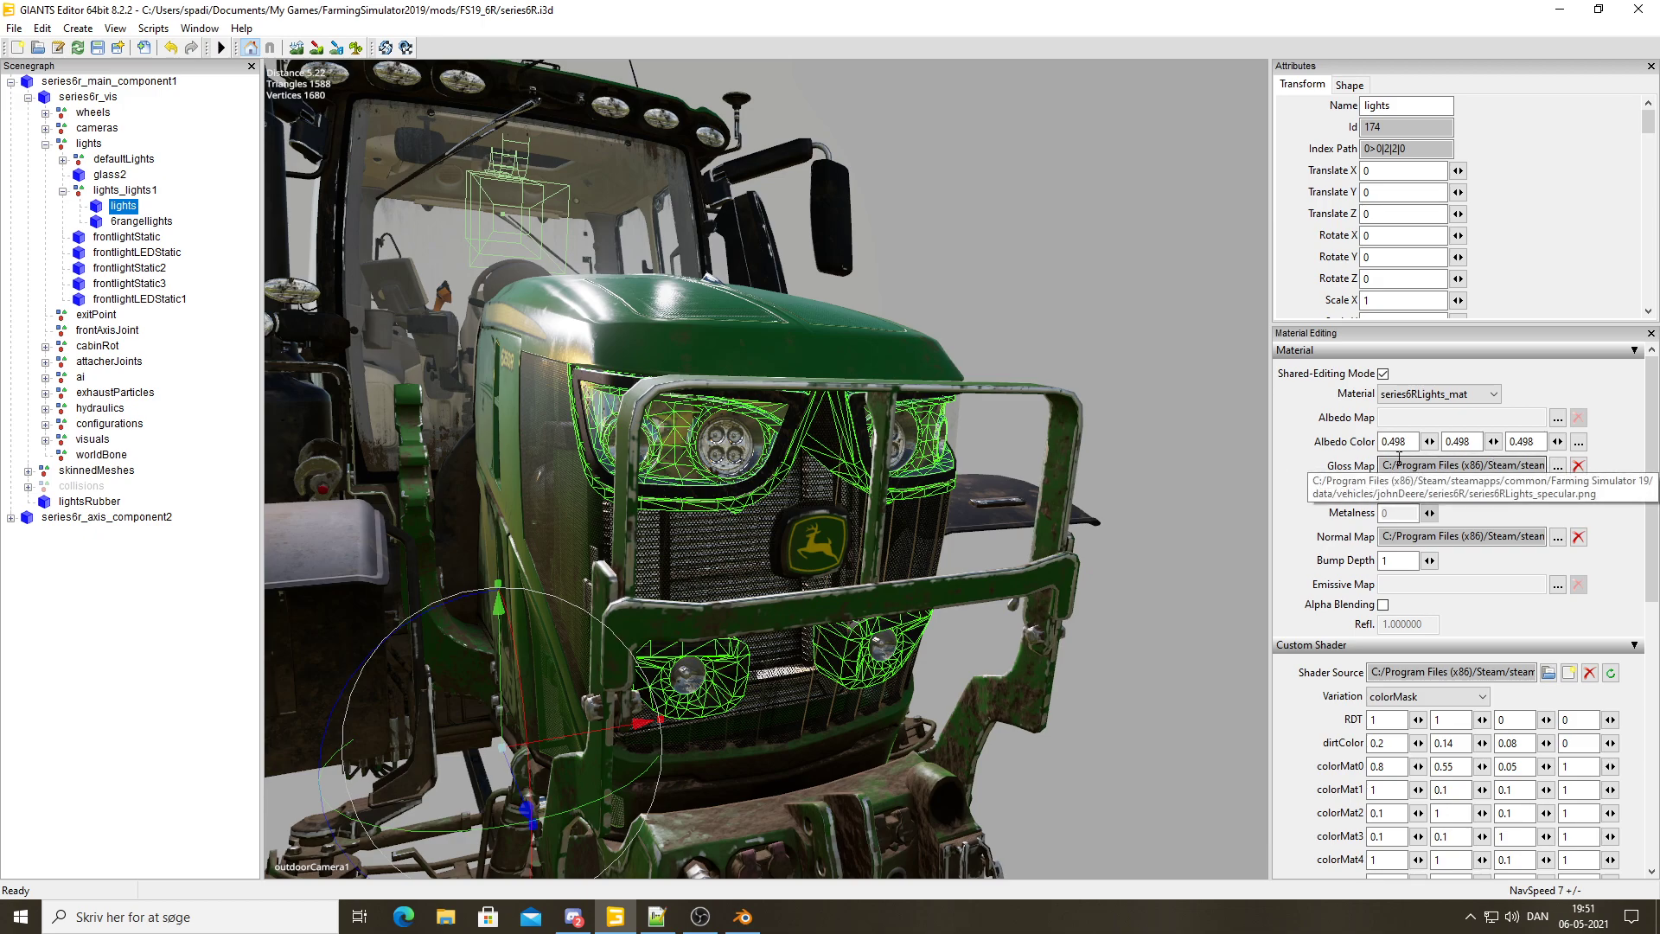
click(123, 222)
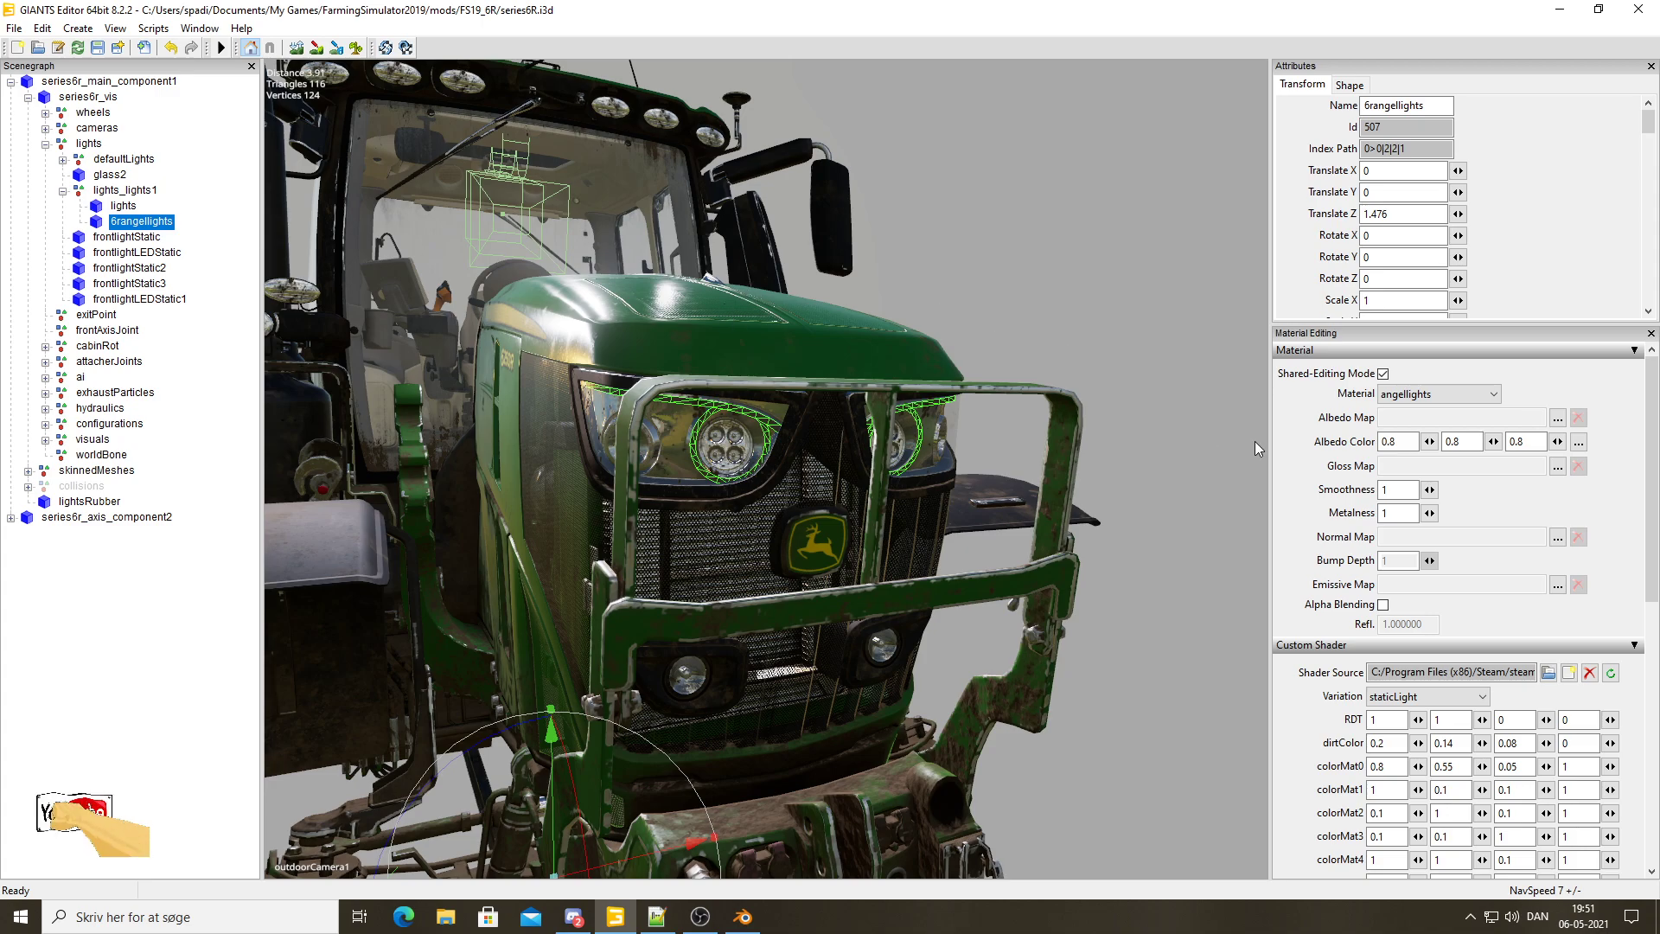
Set the gloss map to series6RLights_specular from data\vehicles\johnDeere\series6R
click(1558, 467)
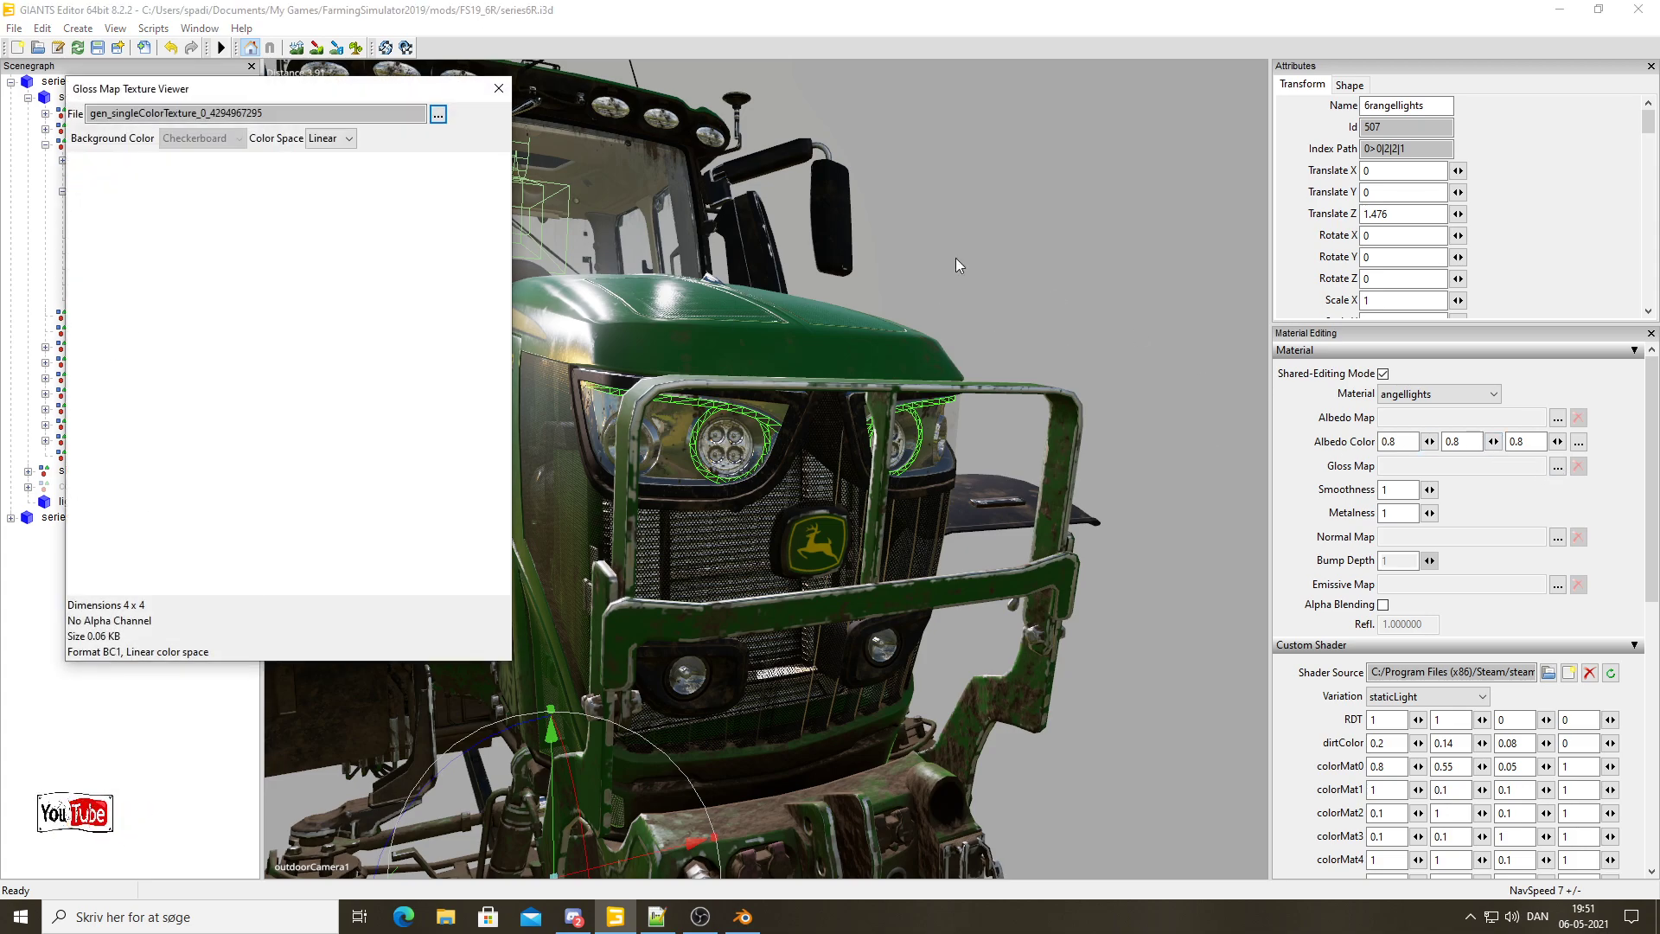
click(438, 115)
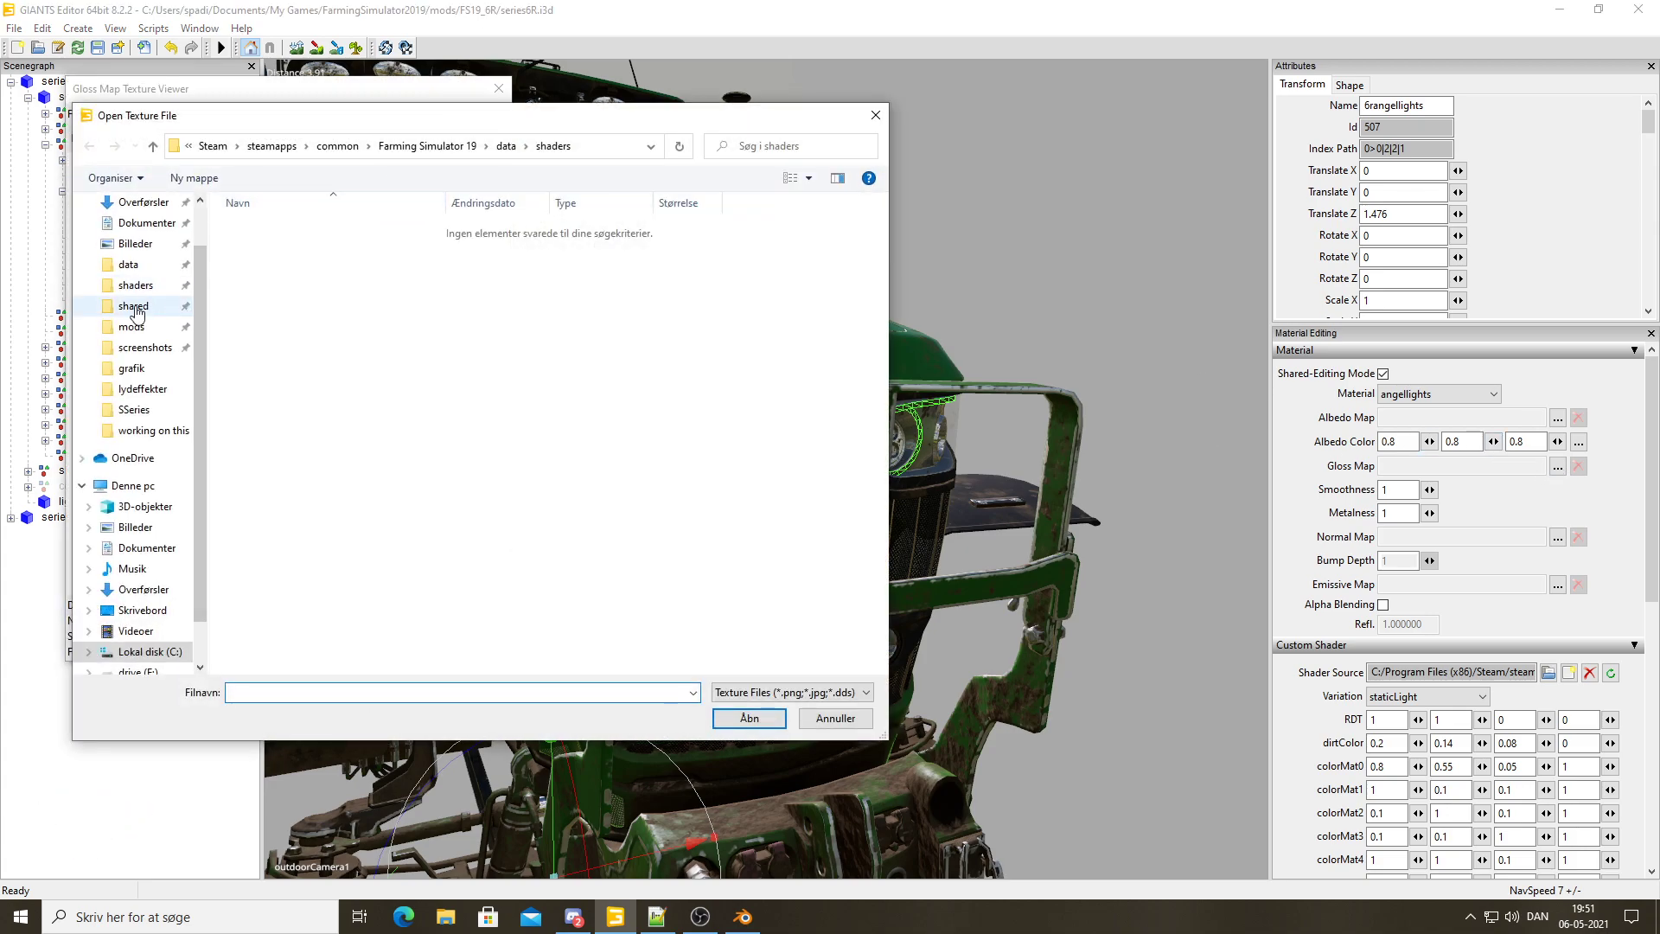
click(134, 307)
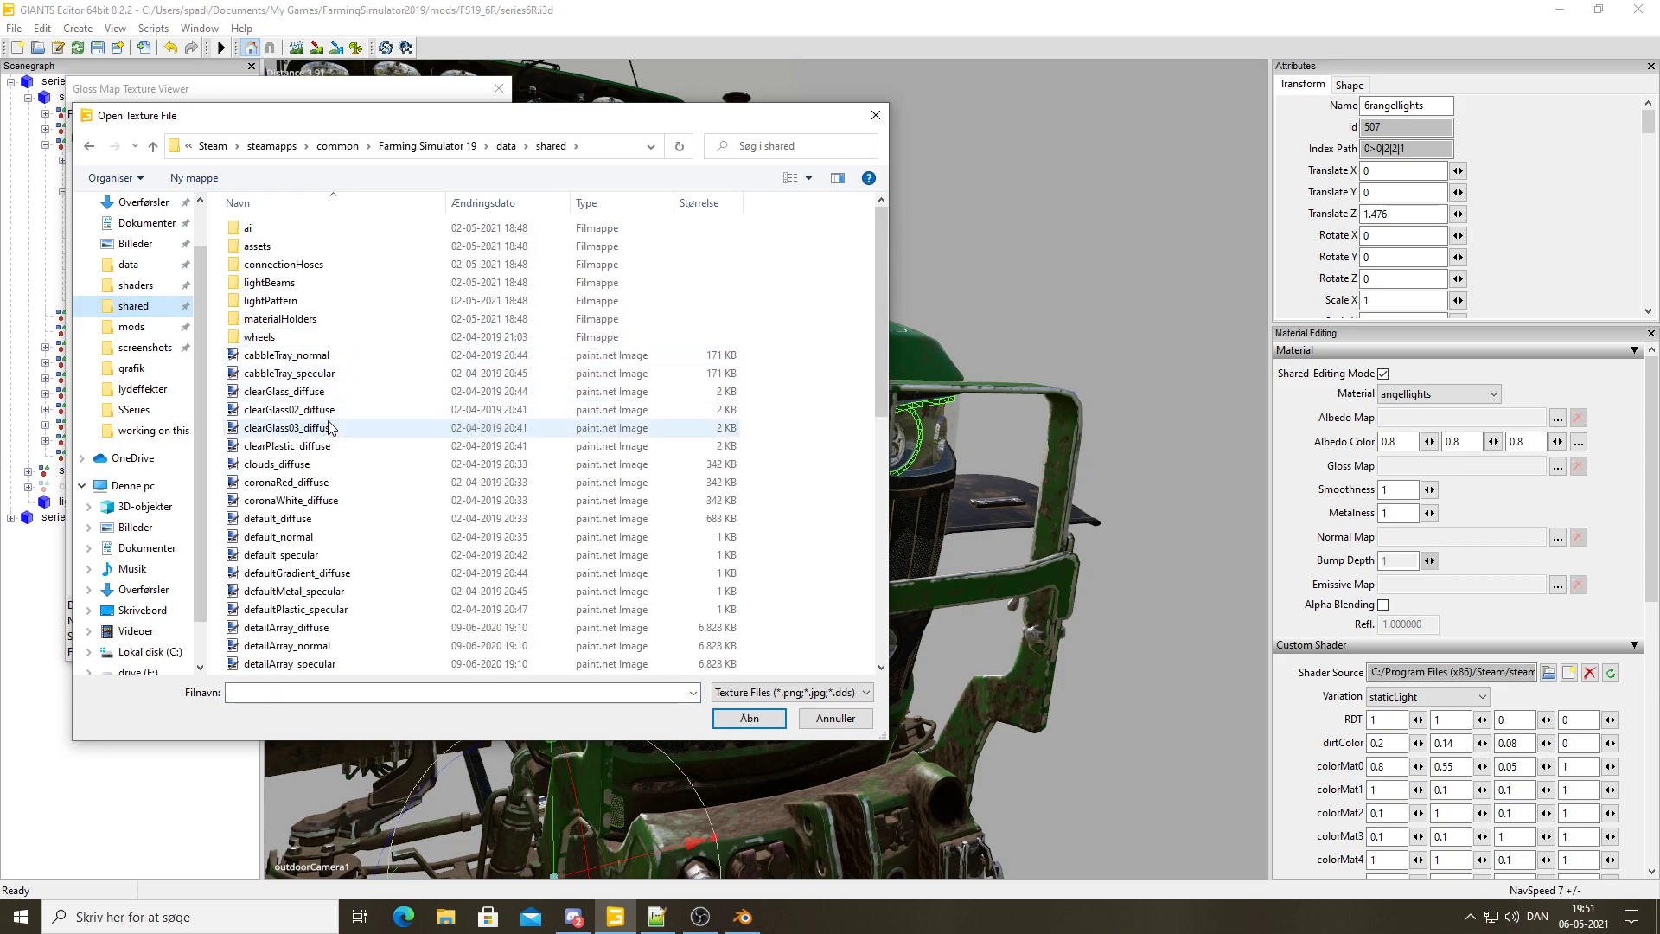
scroll(345, 432, down, 1)
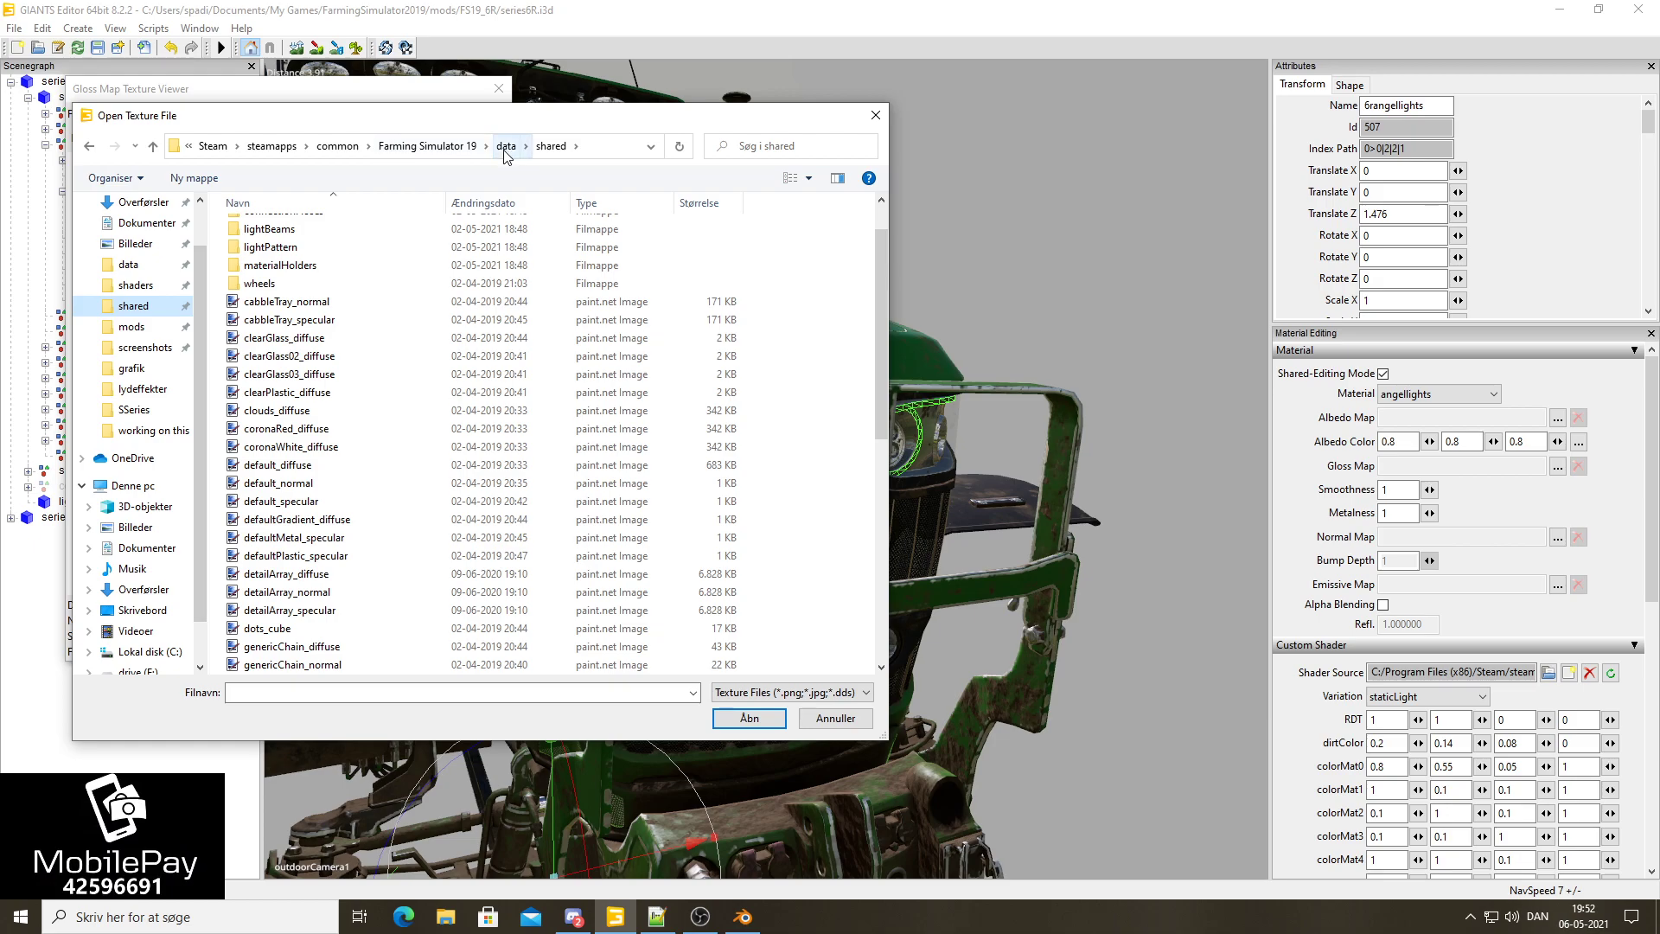
click(505, 147)
double_click(322, 472)
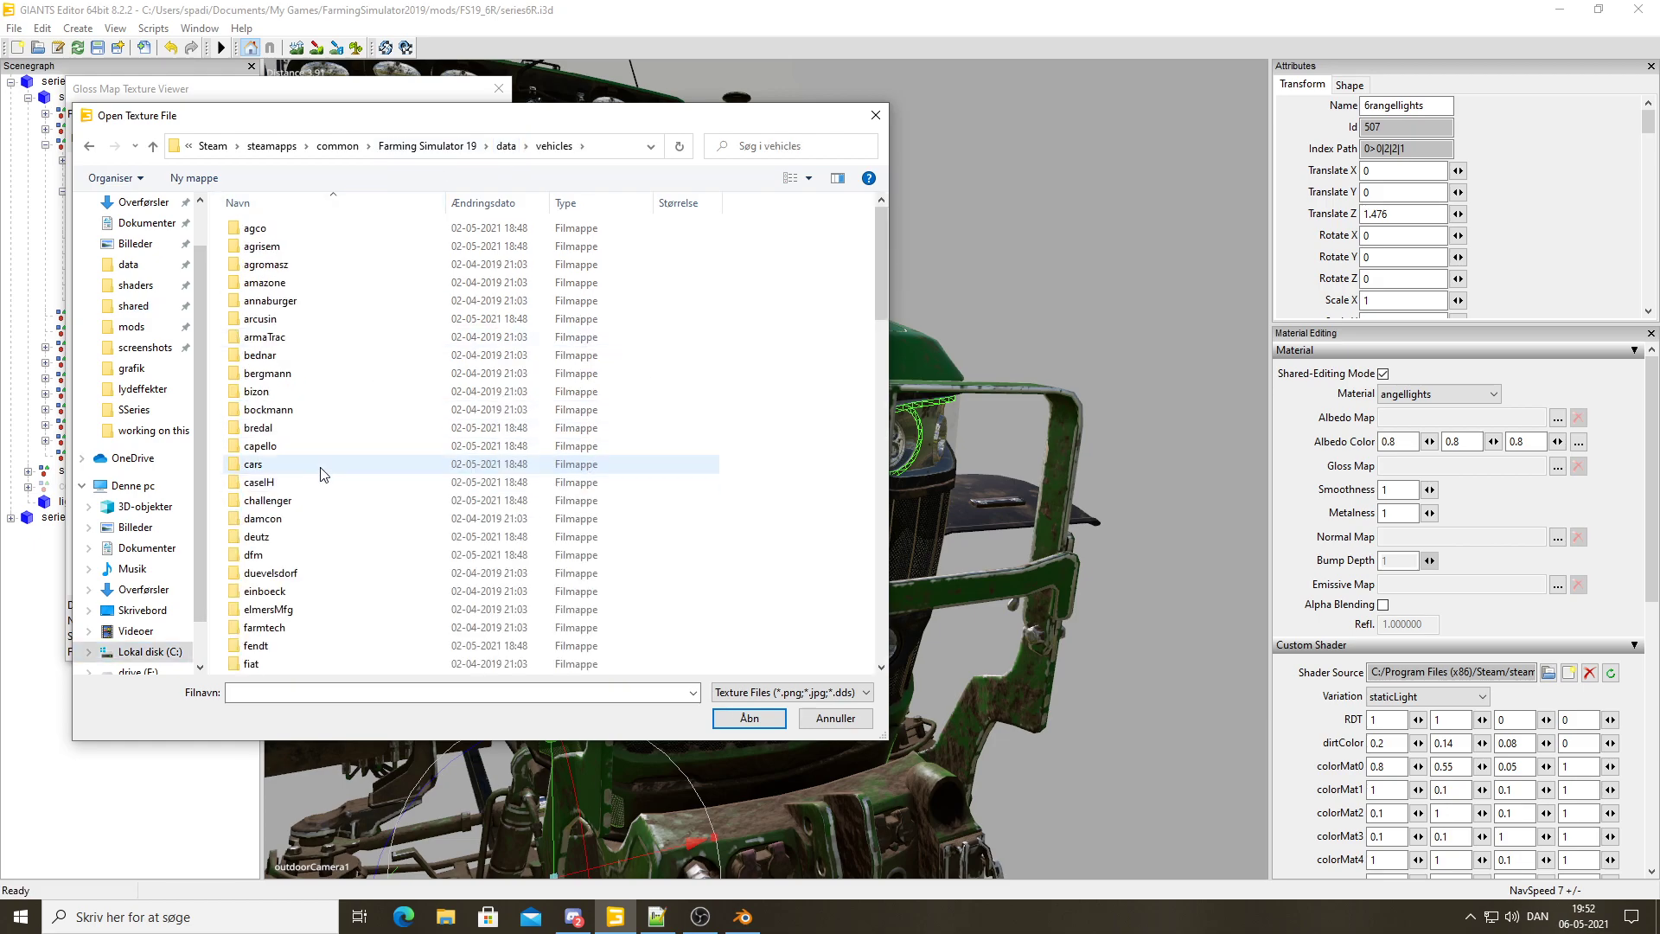
scroll(322, 473, down, 5)
scroll(294, 510, down, 3)
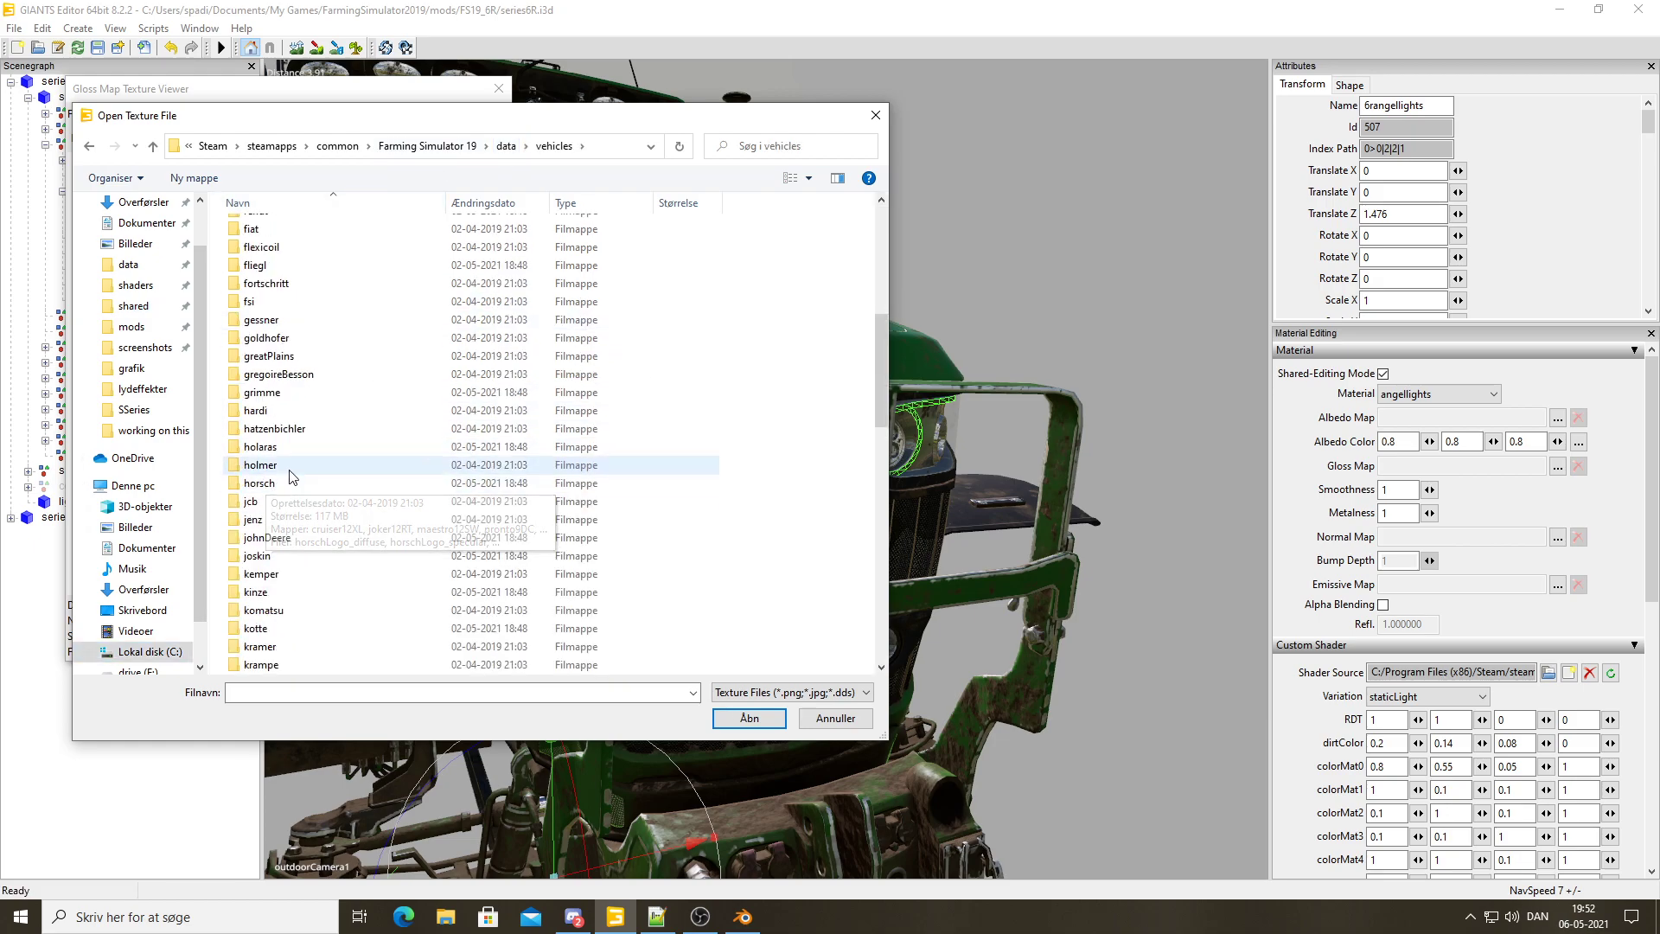
double_click(286, 537)
double_click(327, 427)
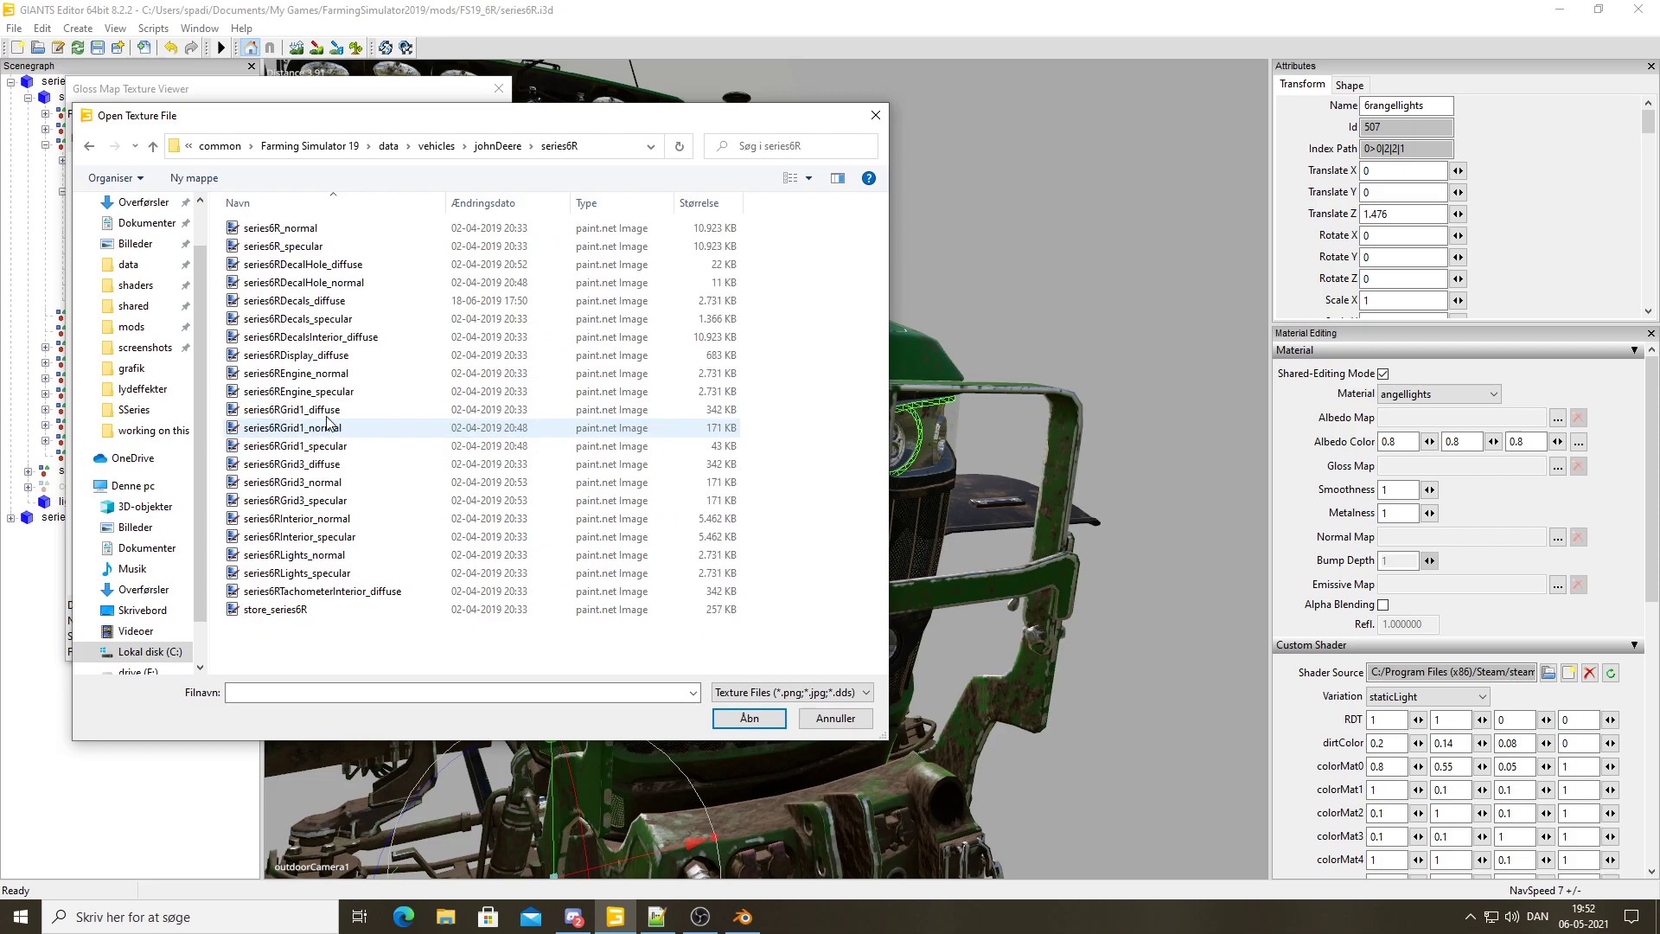
click(362, 575)
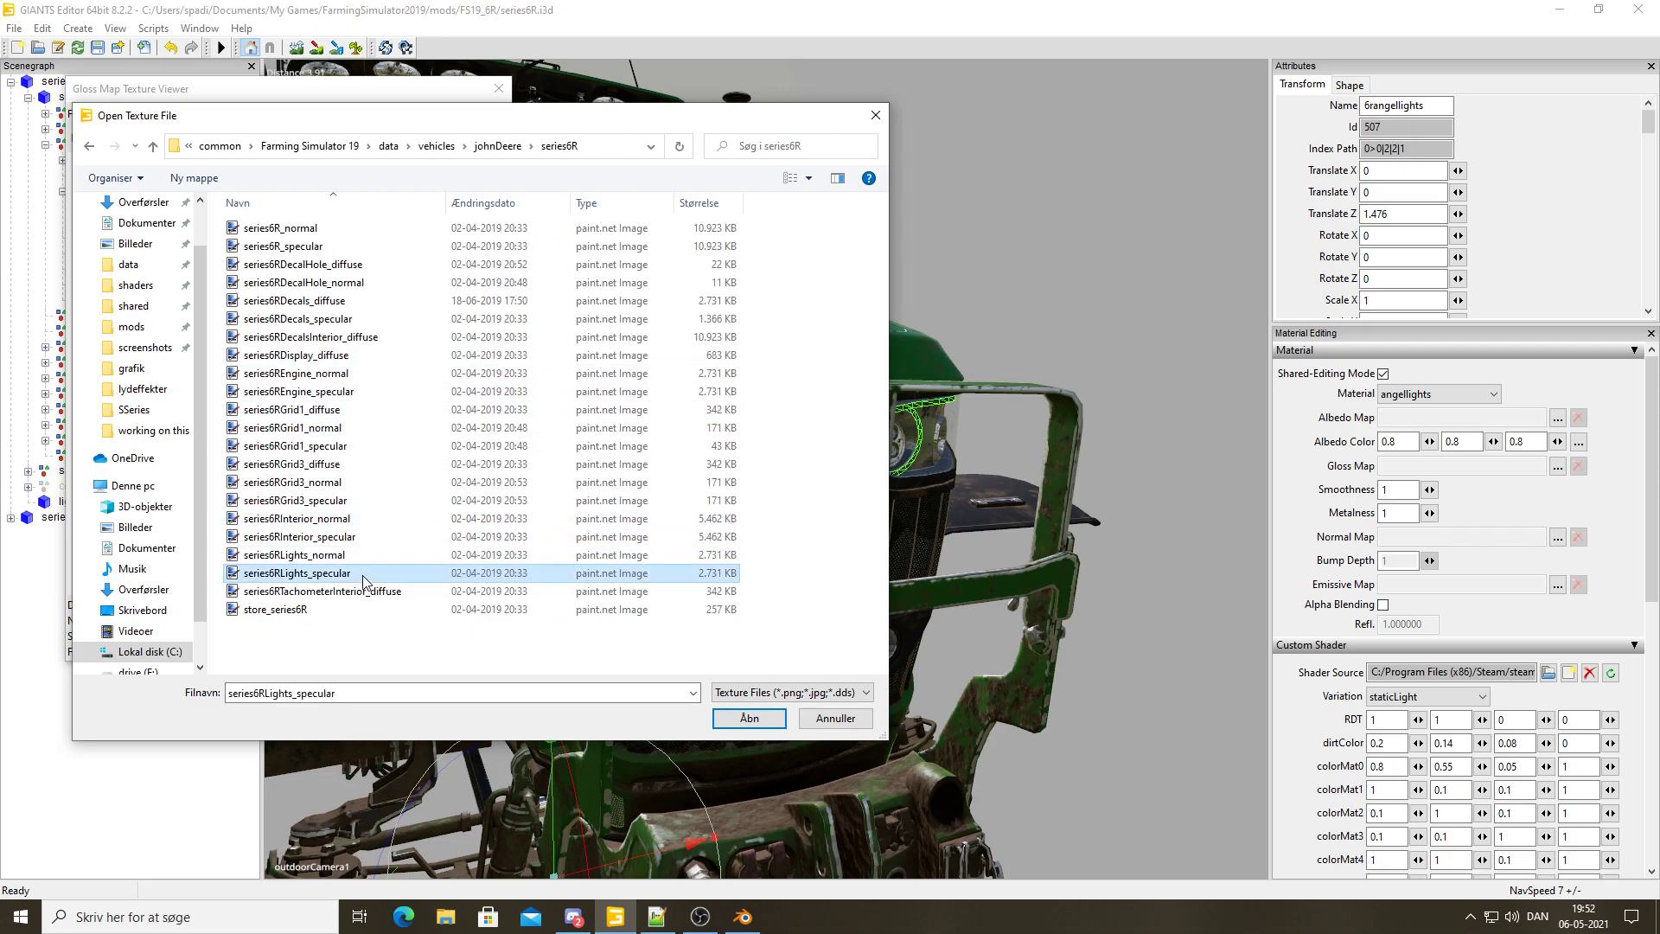
click(749, 717)
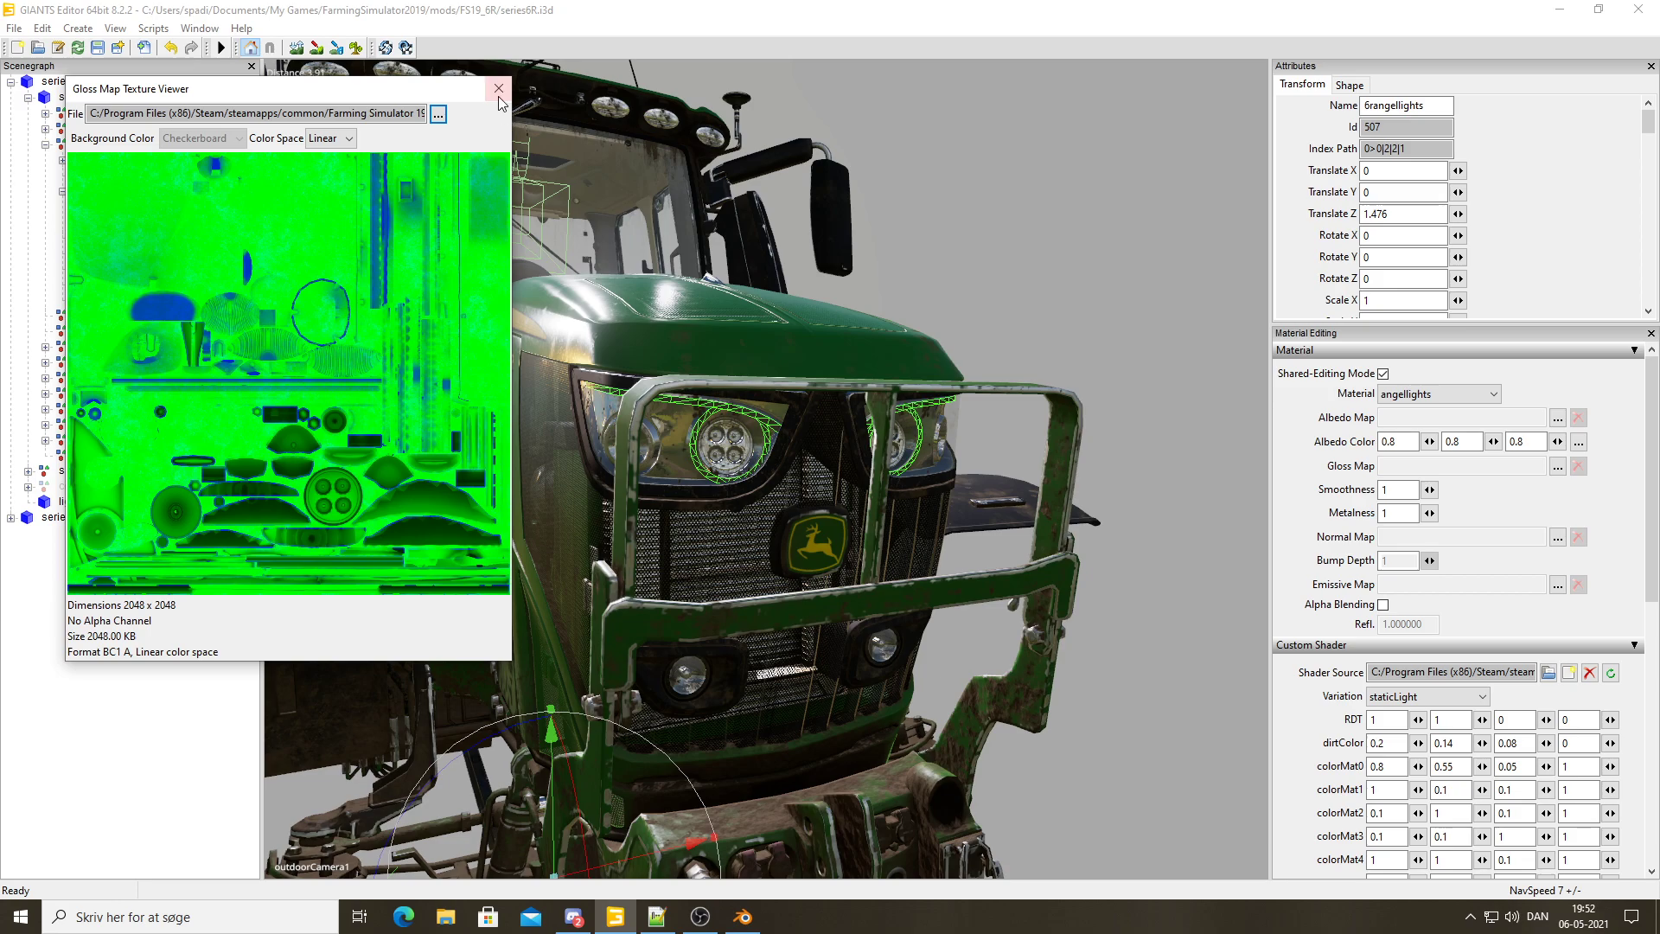
click(498, 90)
Set the normal map to series6RLights_normal from the same series6R folder
click(1557, 537)
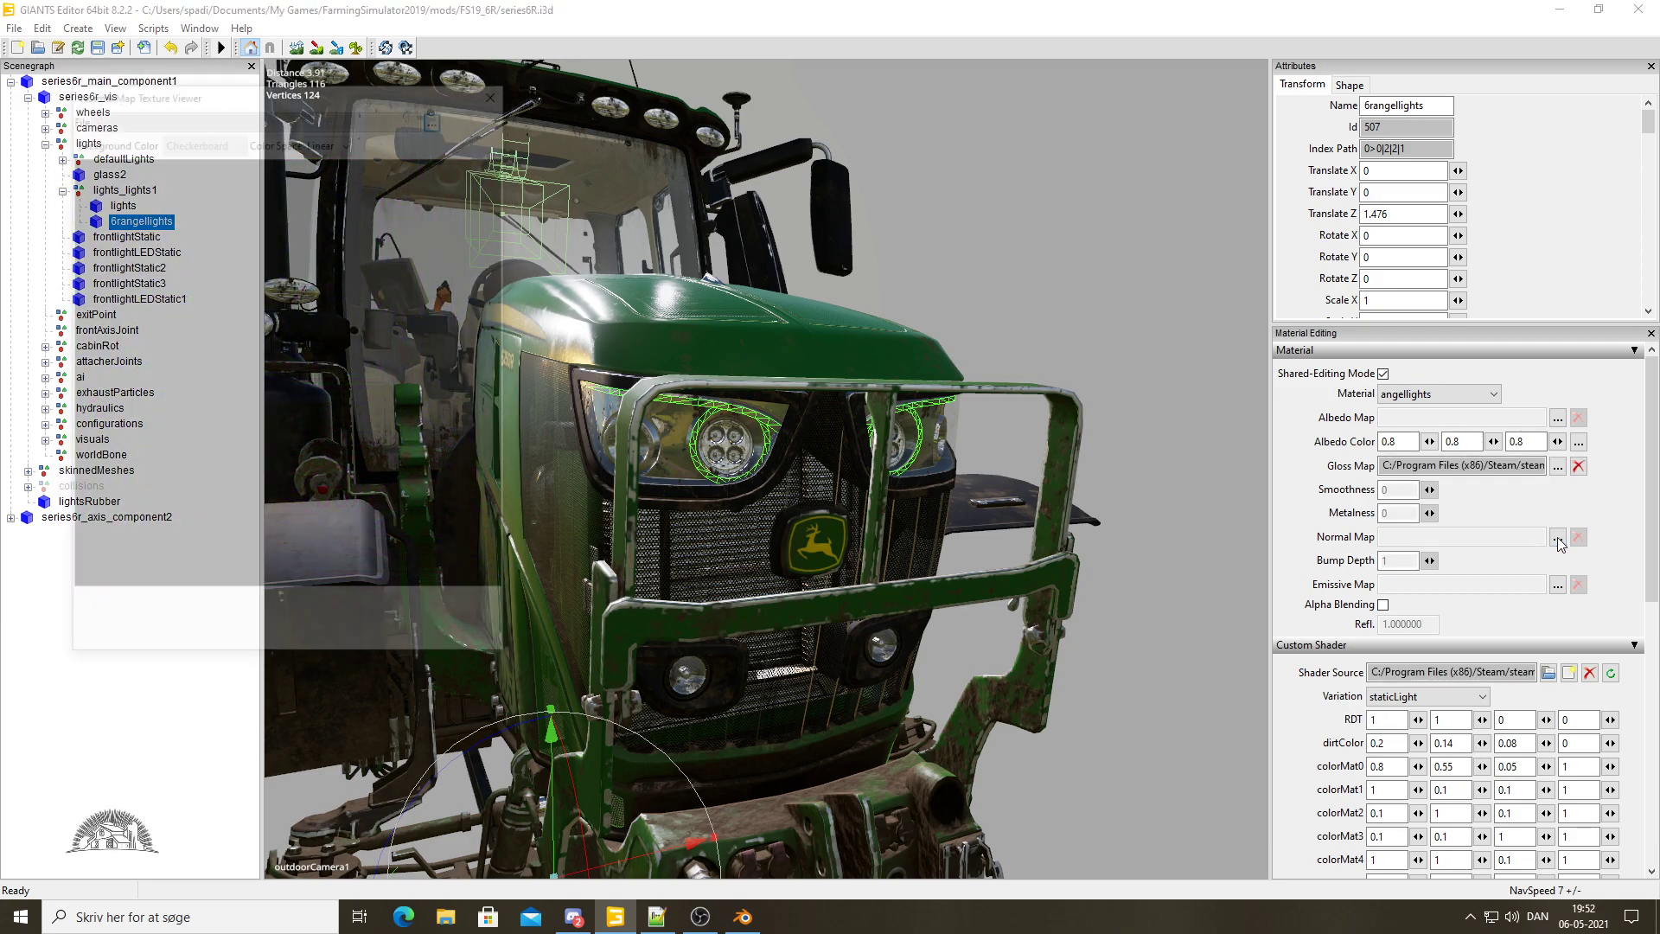
click(441, 115)
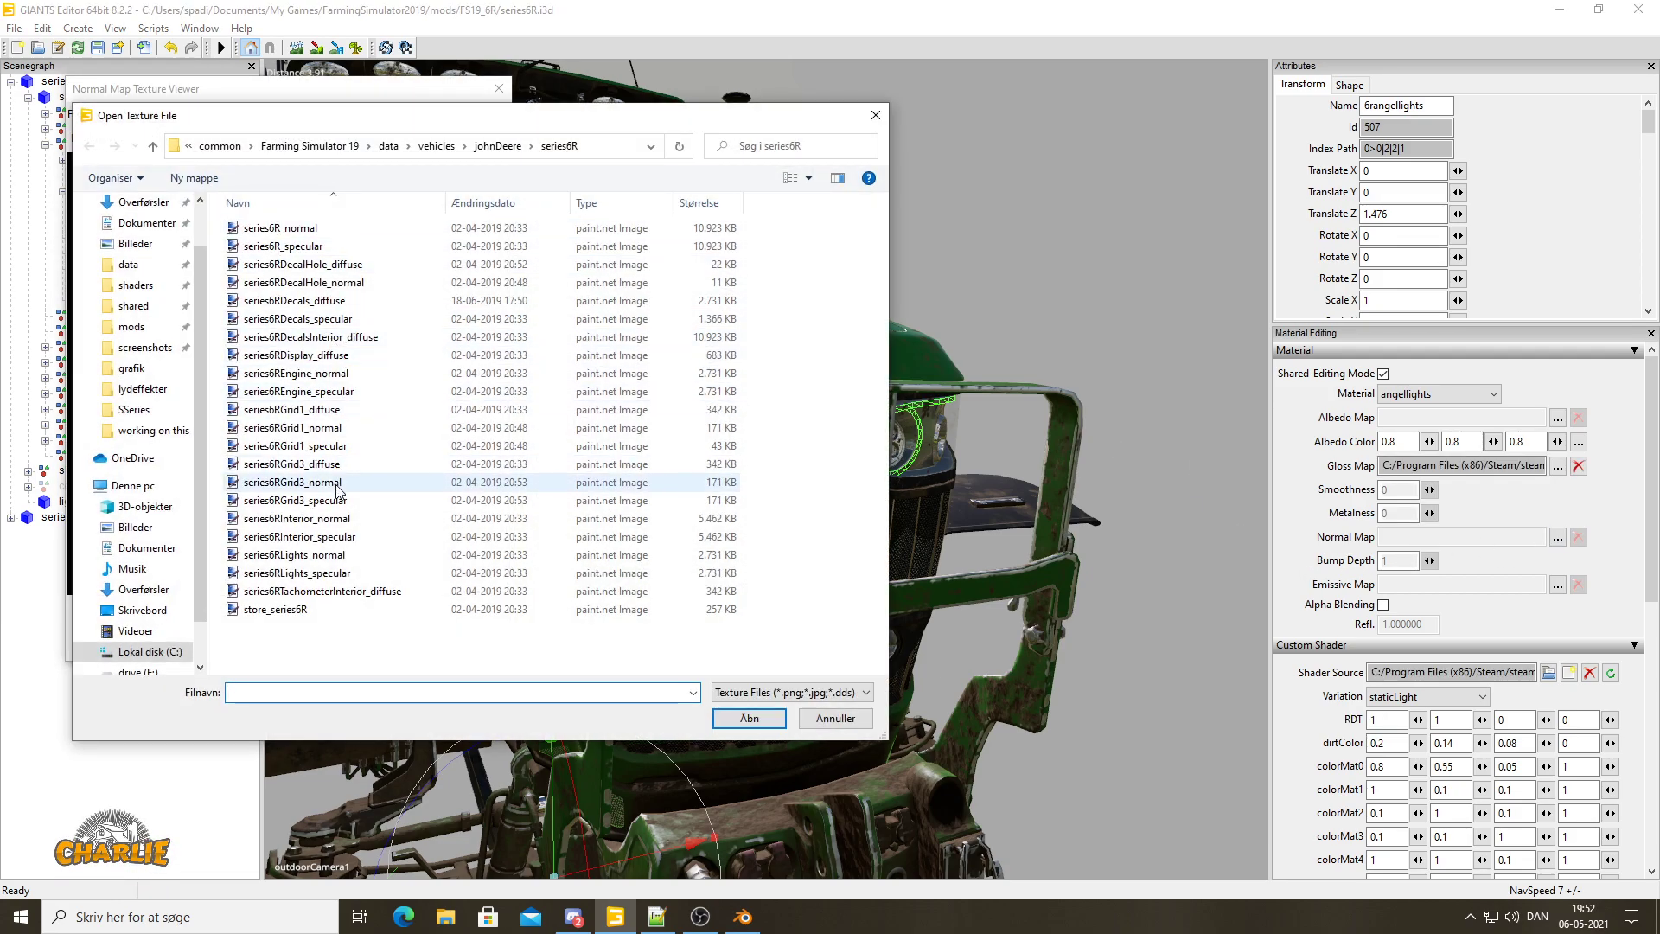
click(340, 558)
click(751, 720)
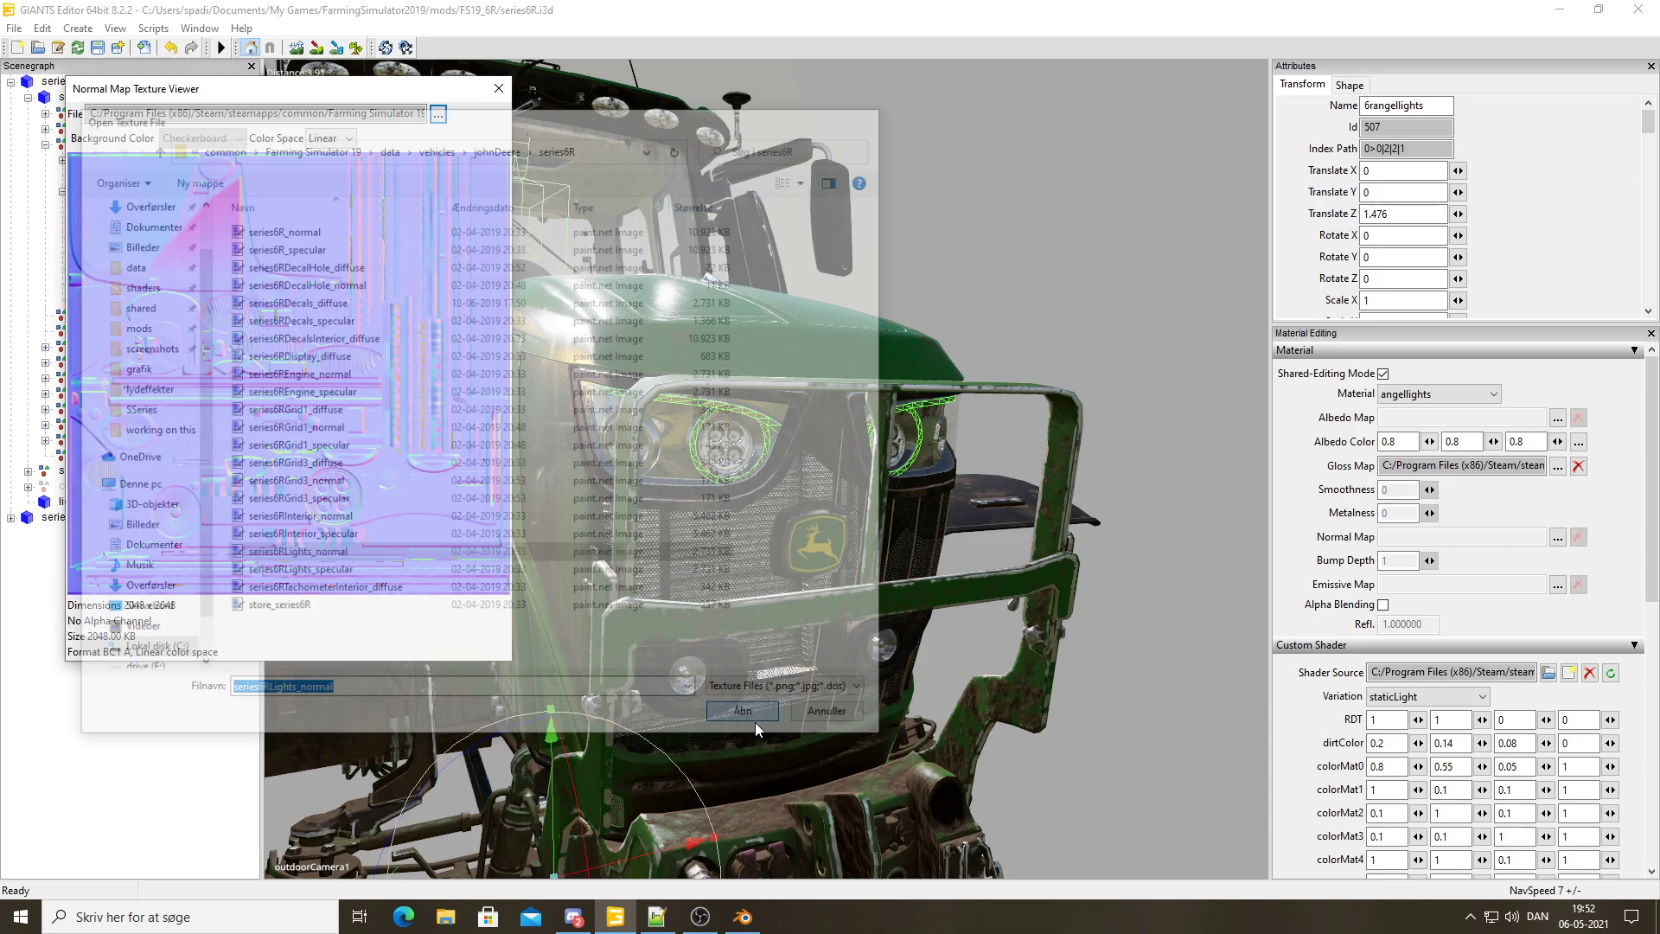
click(498, 90)
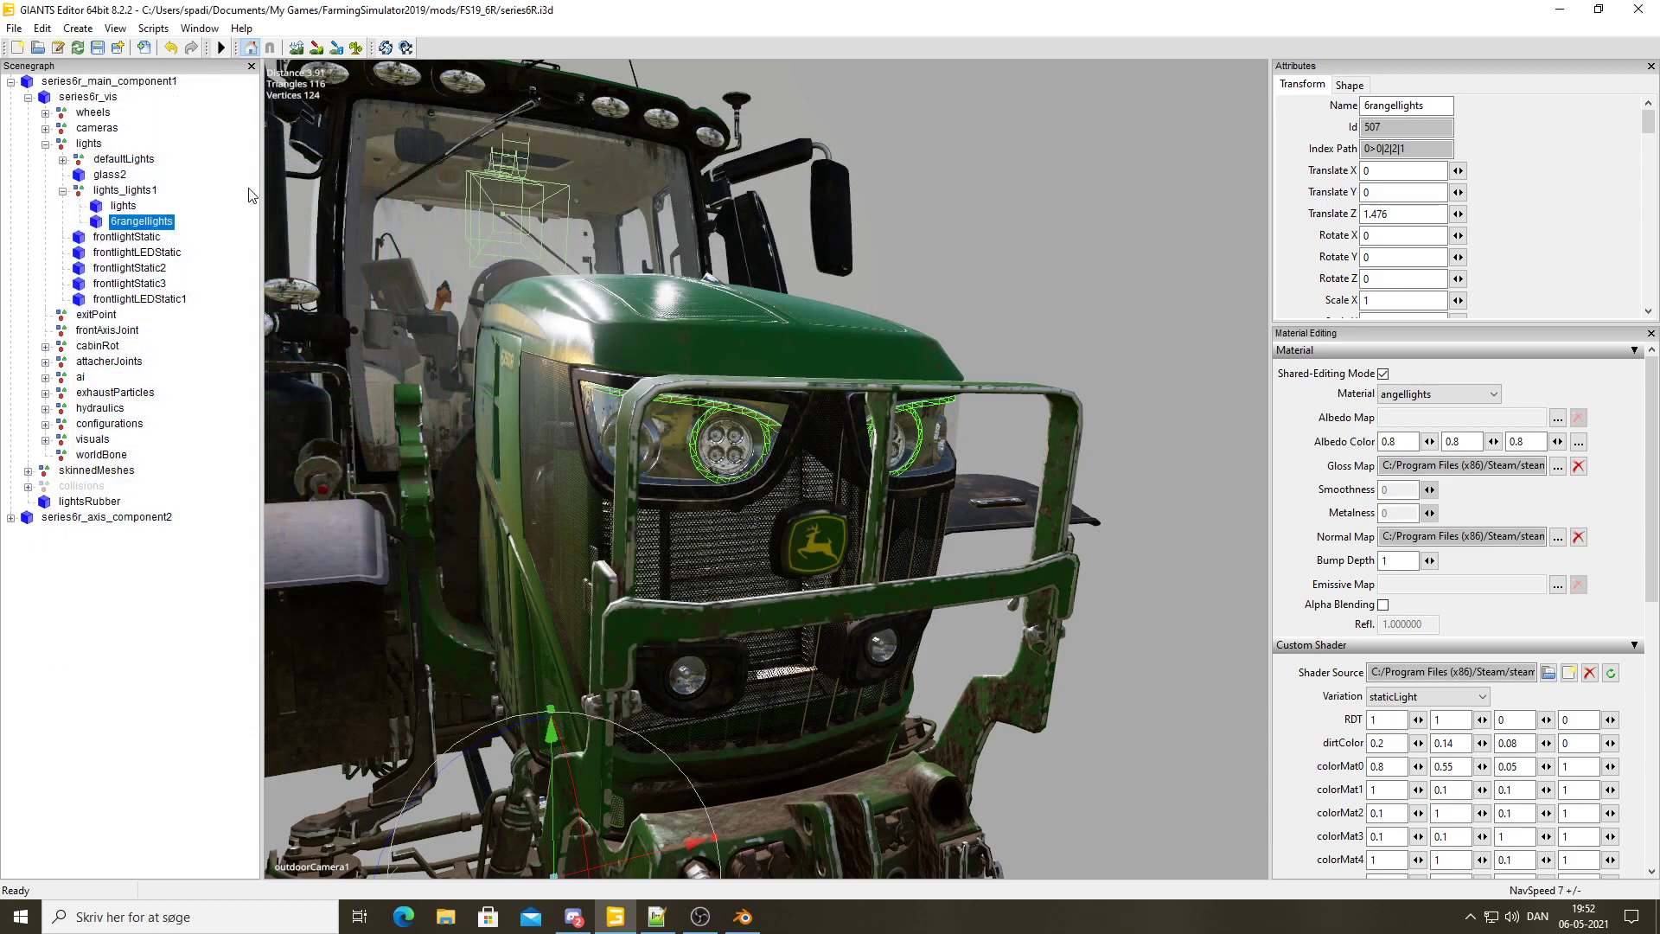
Reselect the 6rangellights ring mesh and enter 50 in its lightControl field
click(123, 206)
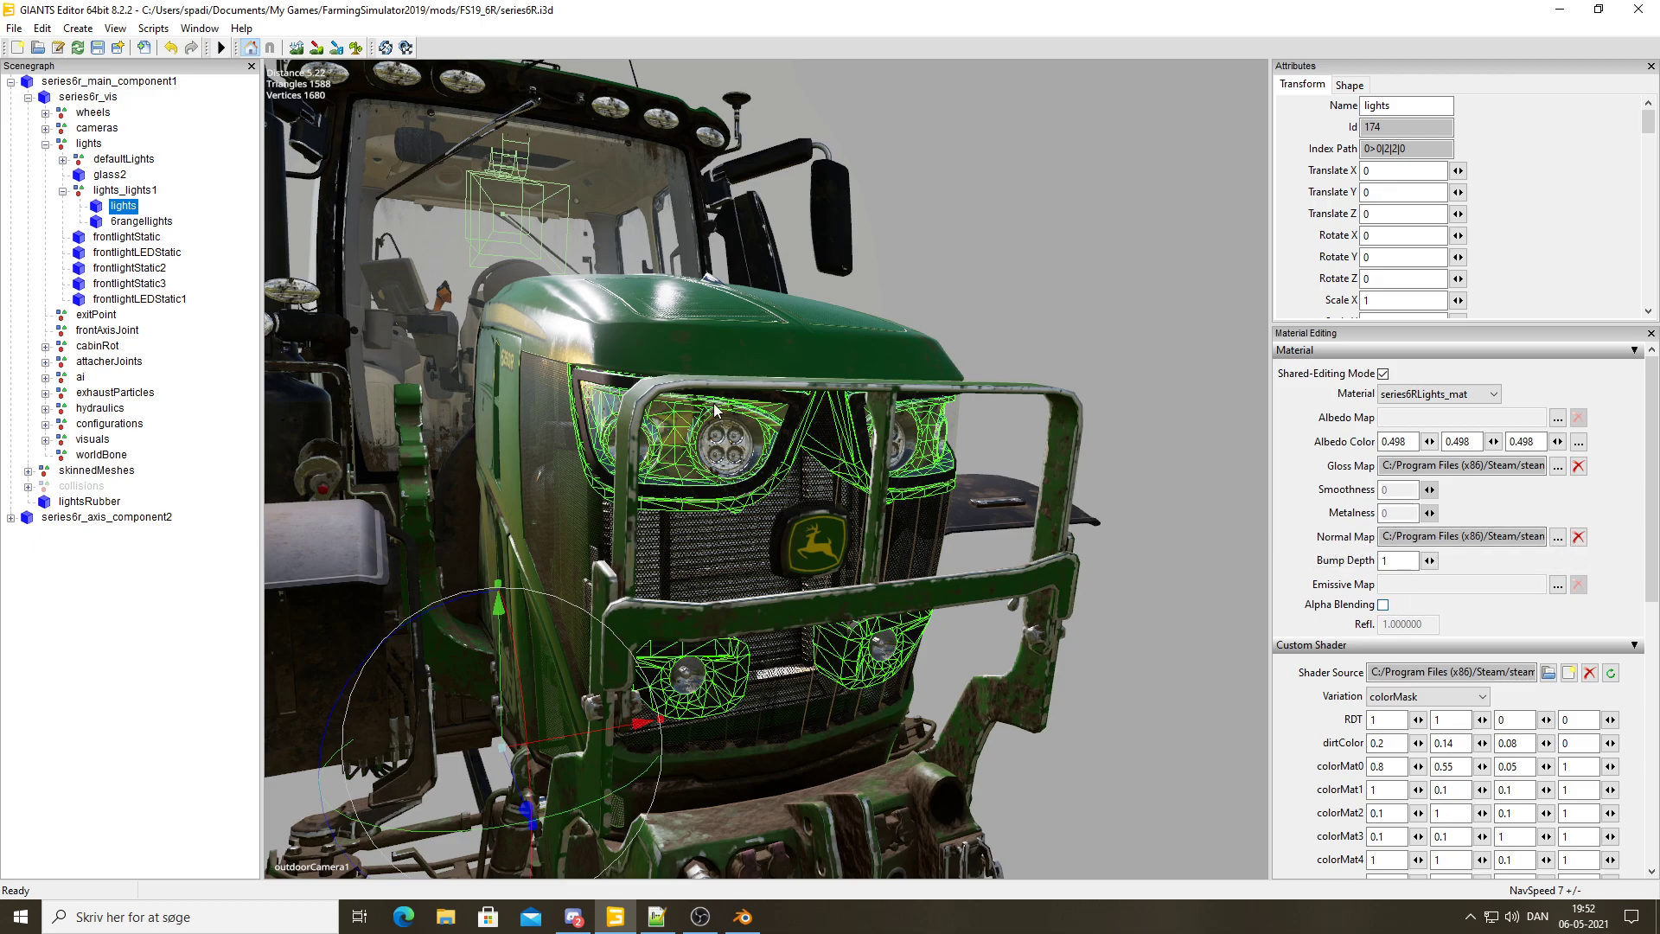
click(146, 223)
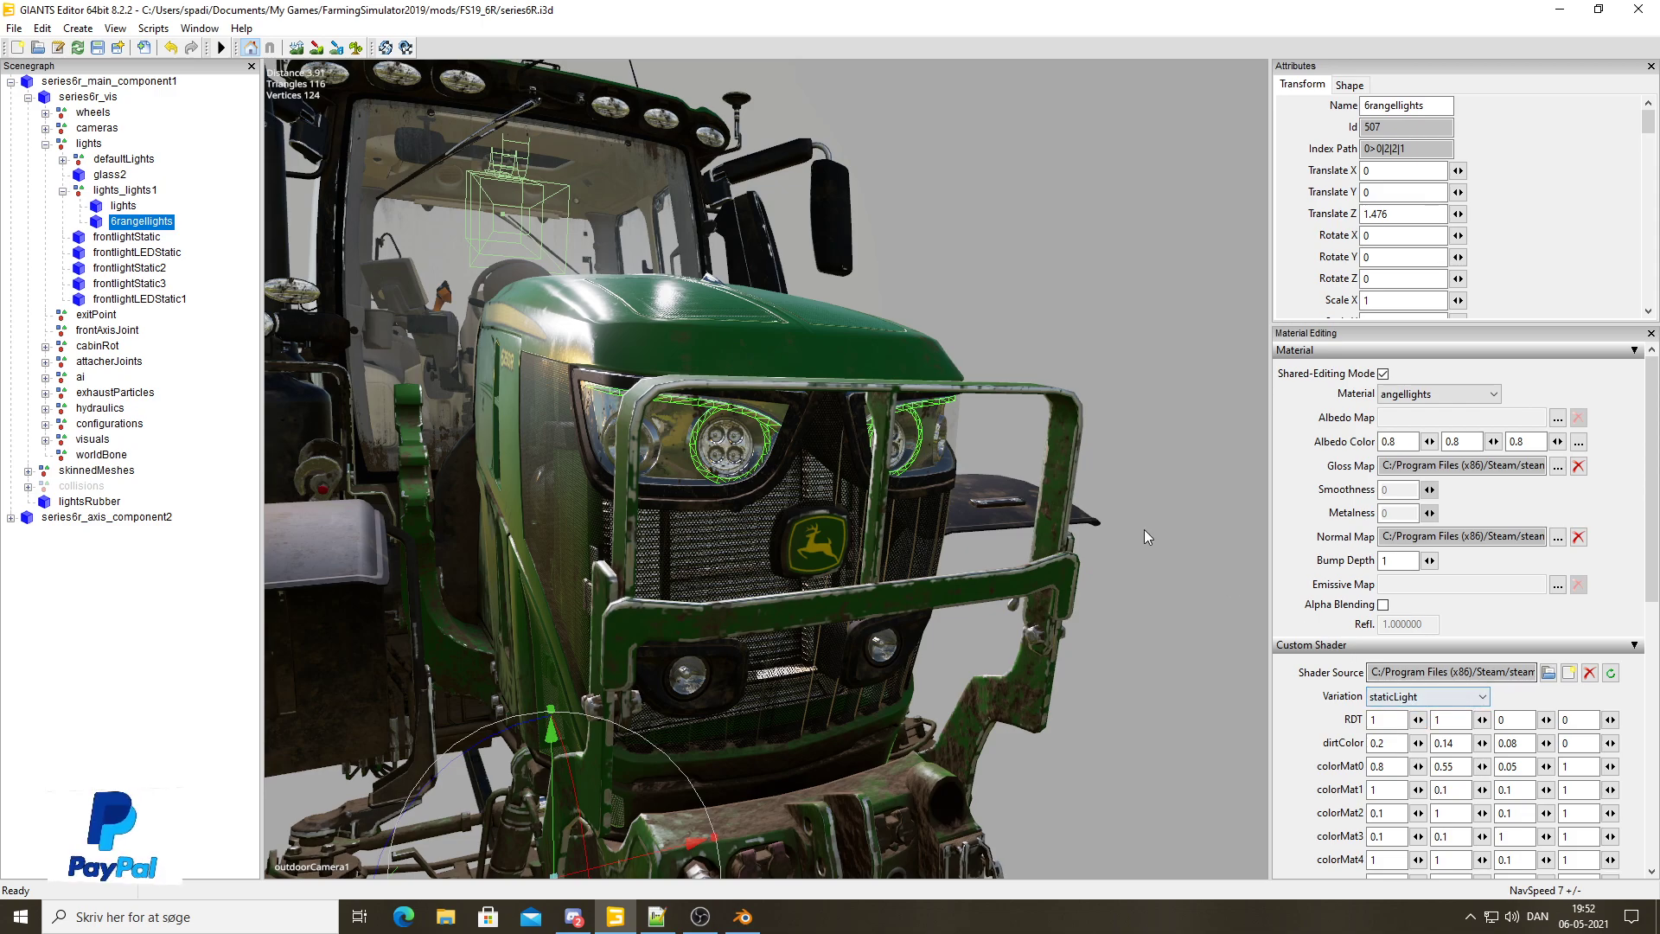
scroll(1082, 336, up, 3)
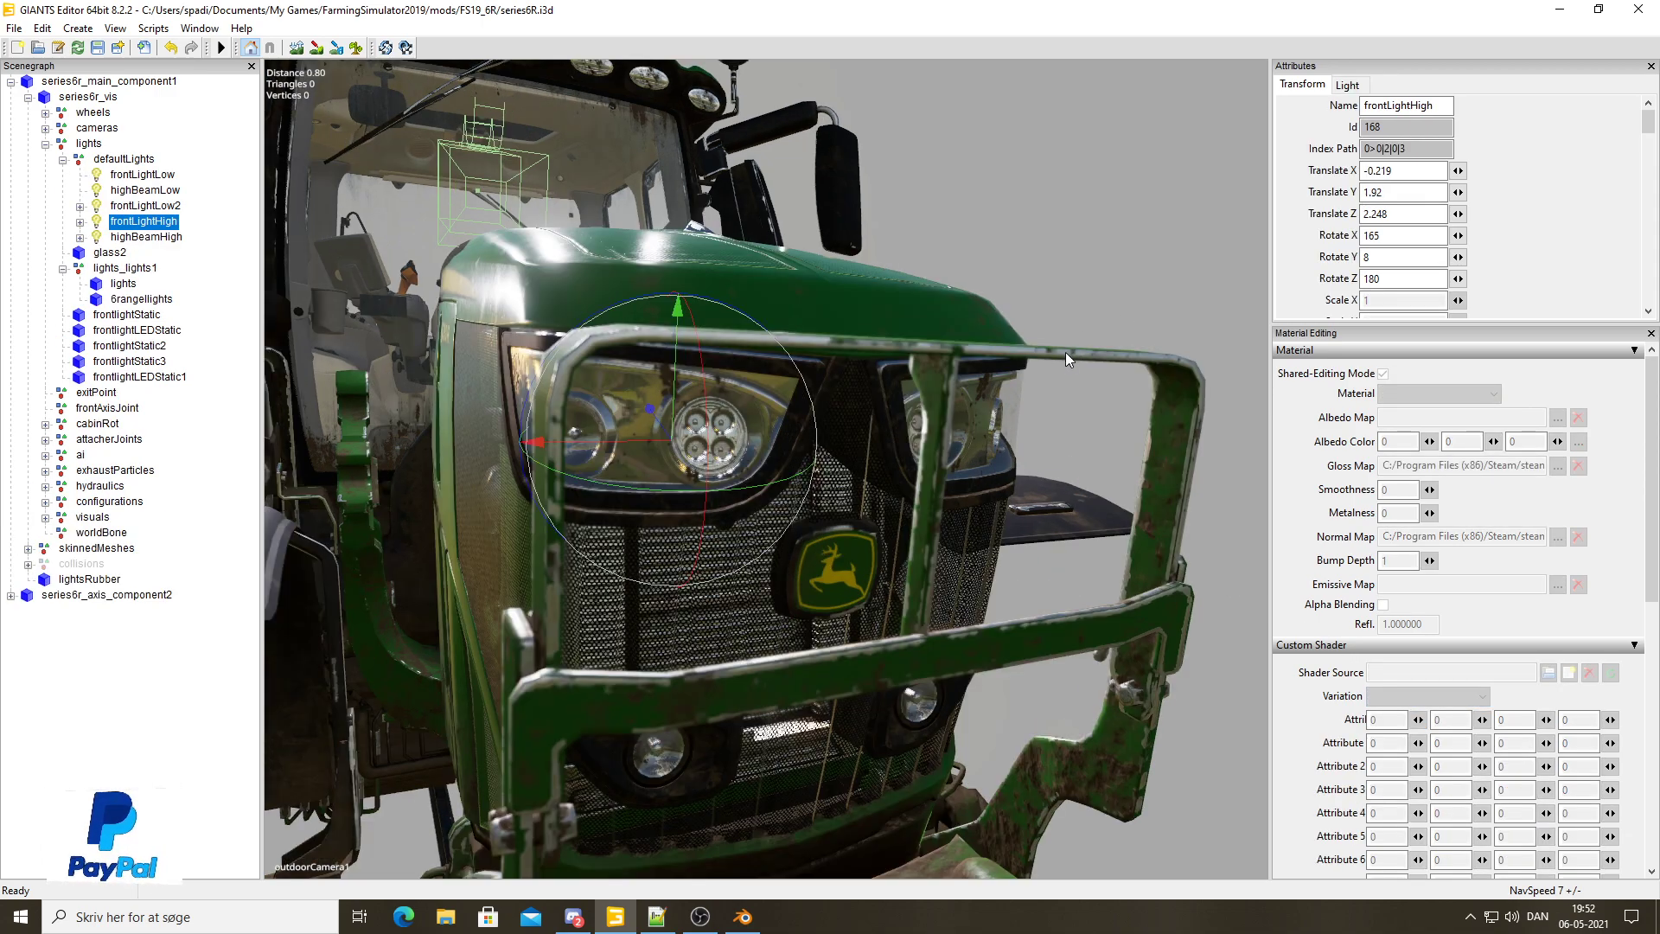
scroll(1014, 371, up, 3)
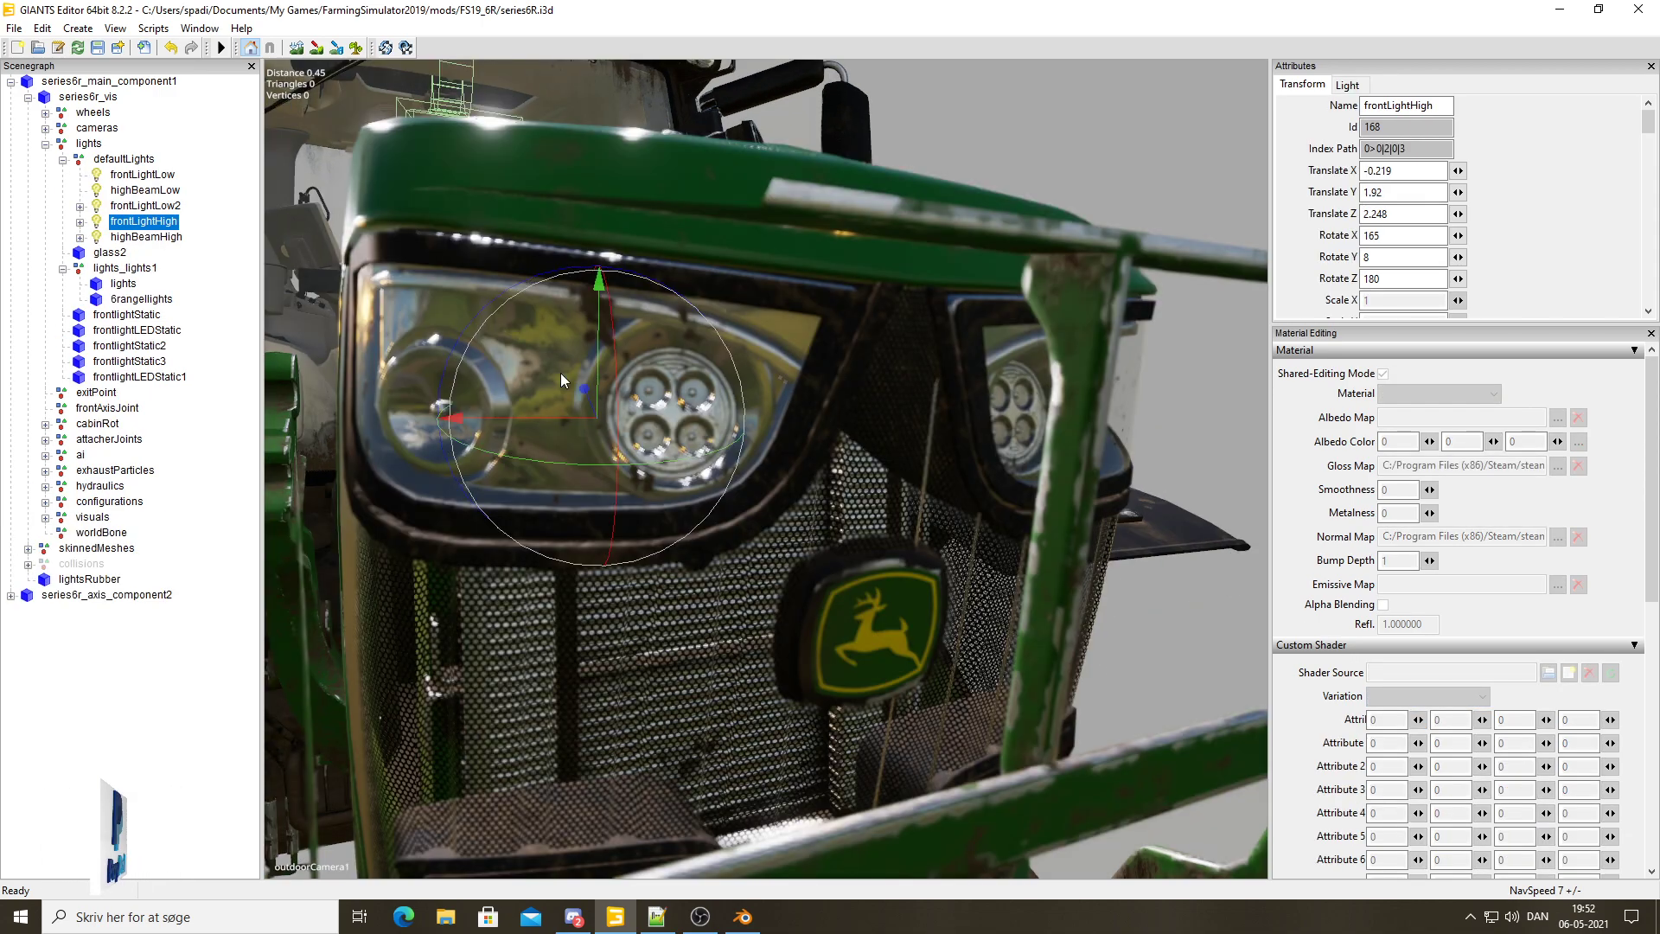
click(132, 300)
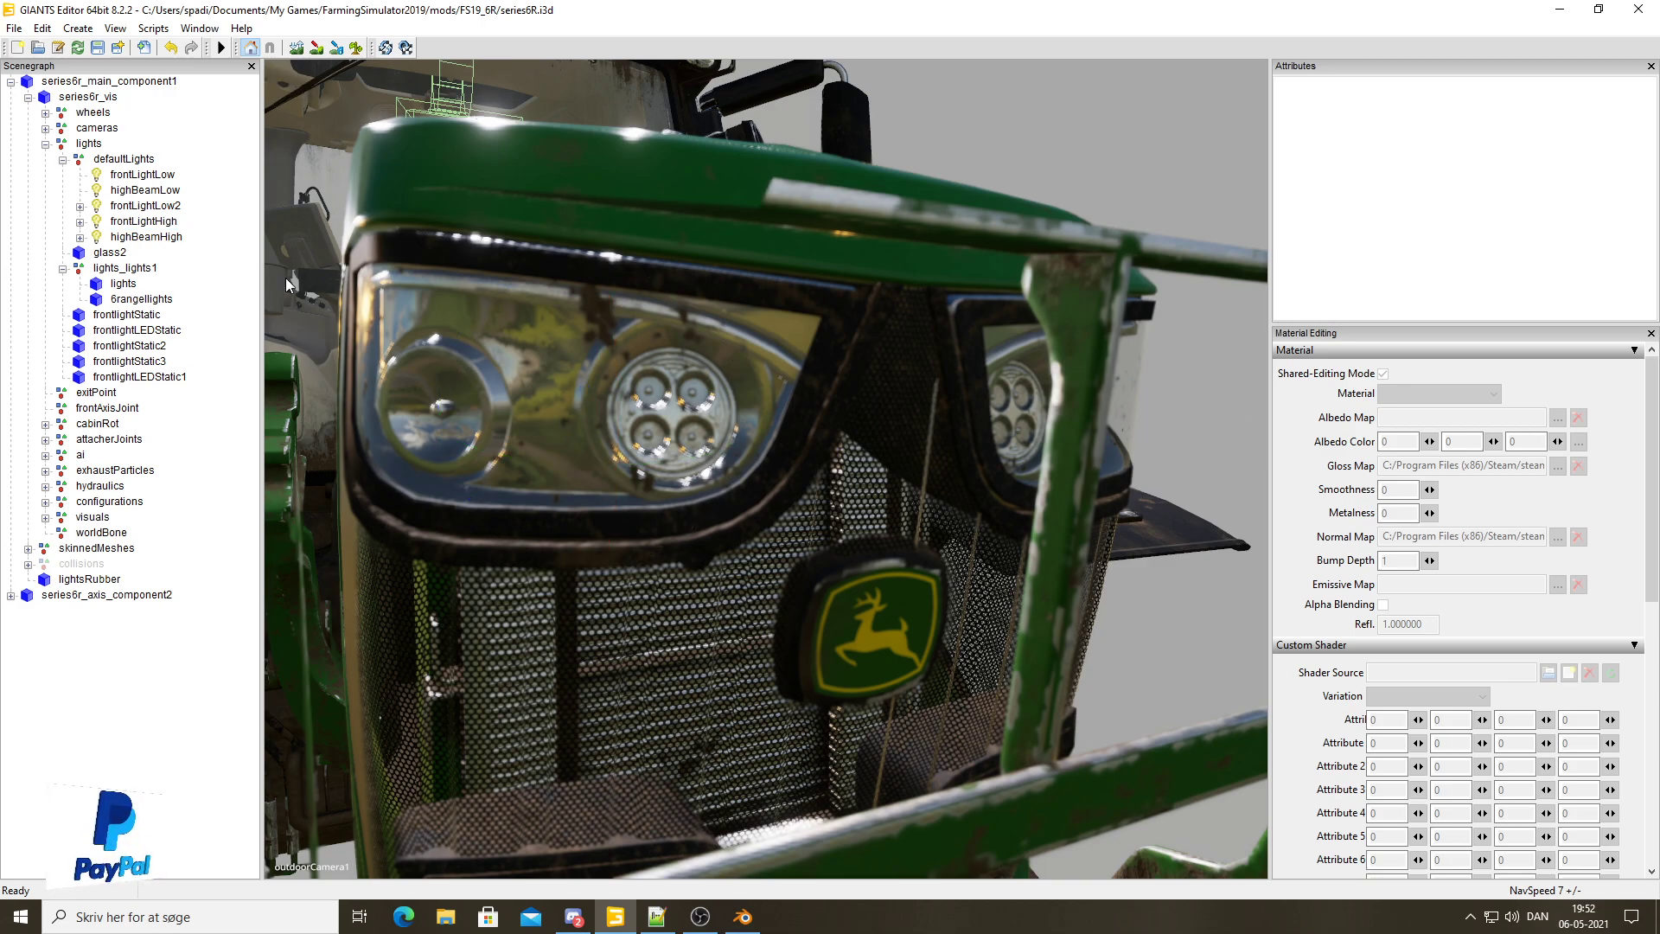
click(156, 299)
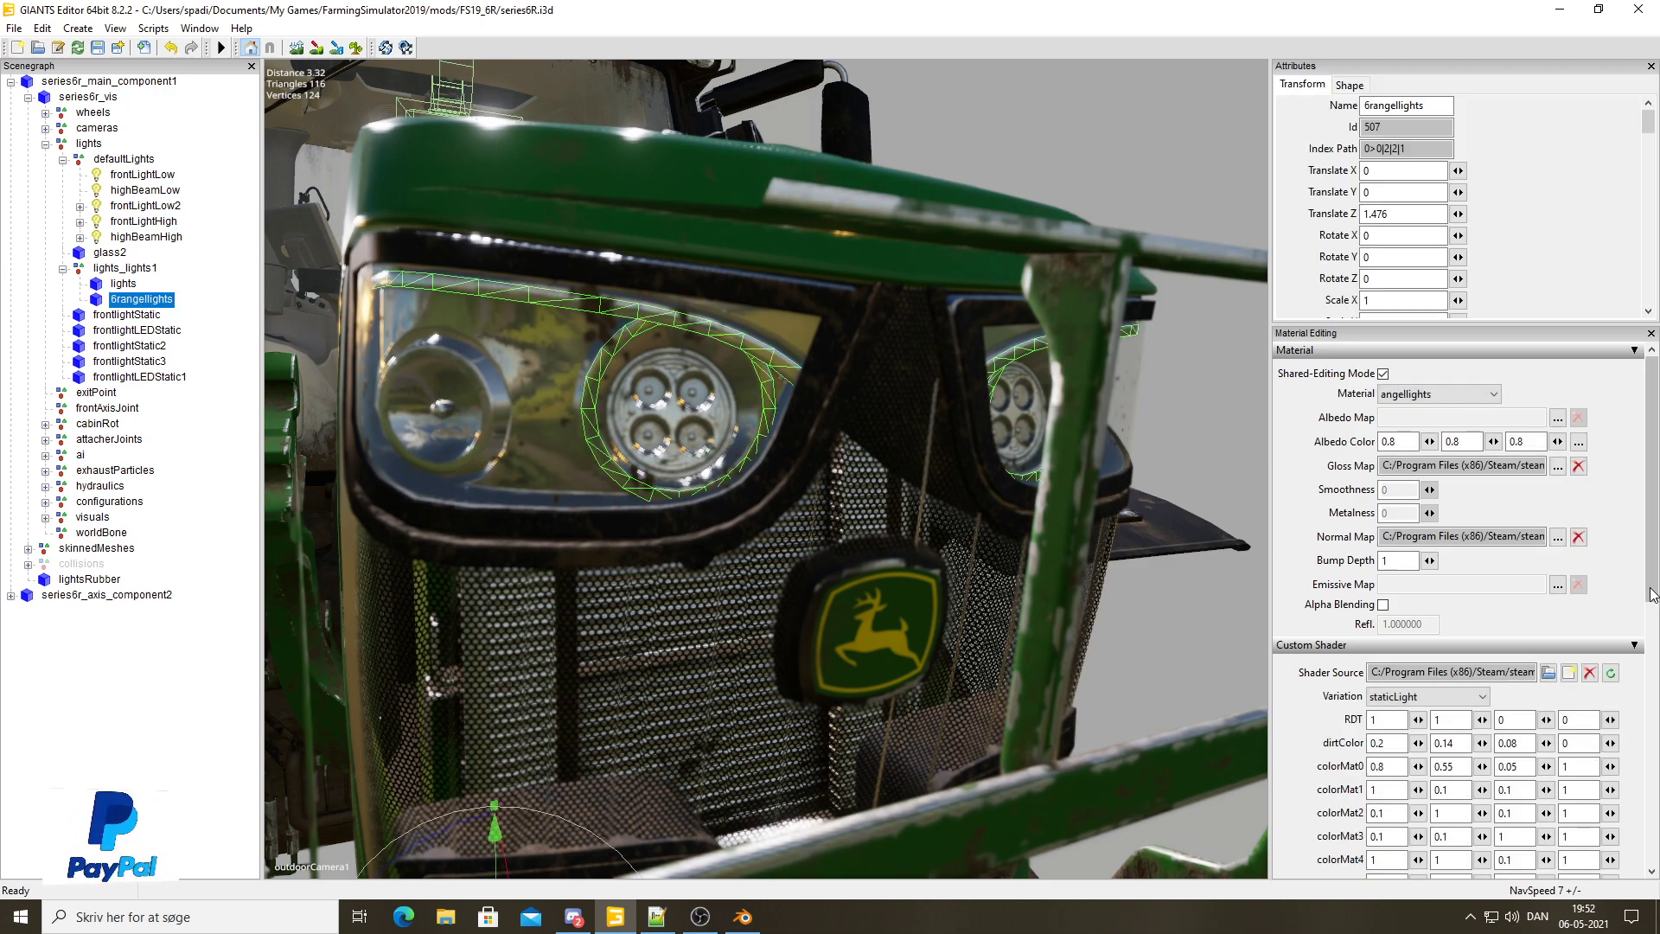
scroll(1654, 556, down, 4)
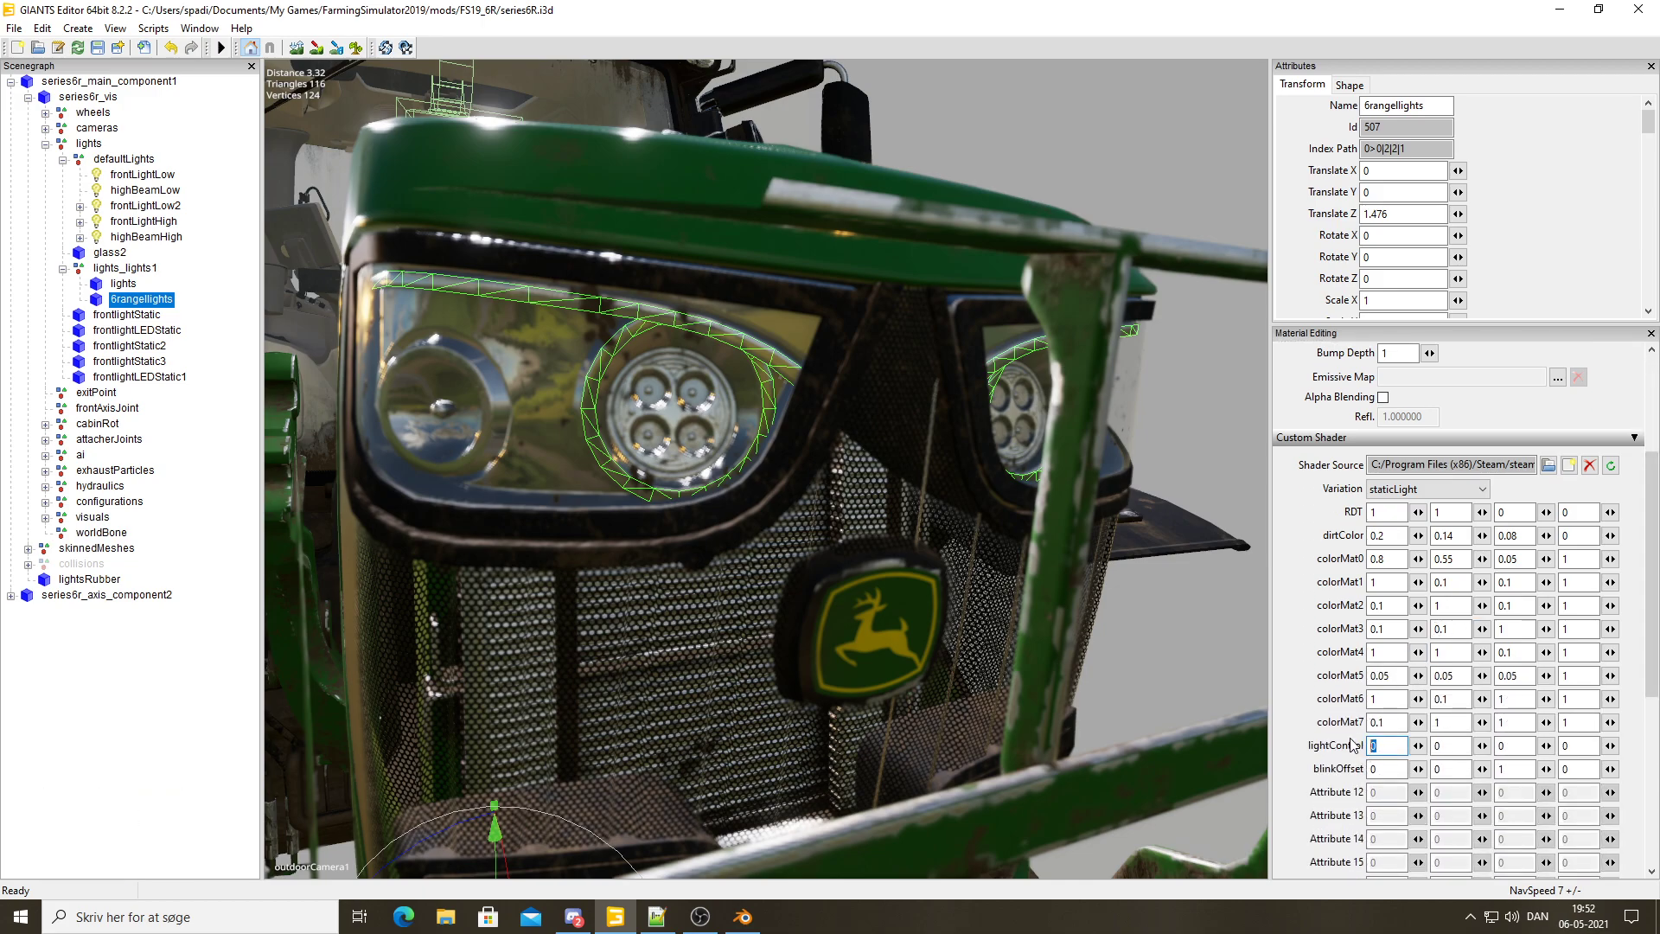
text(50)
scroll(979, 782, down, 5)
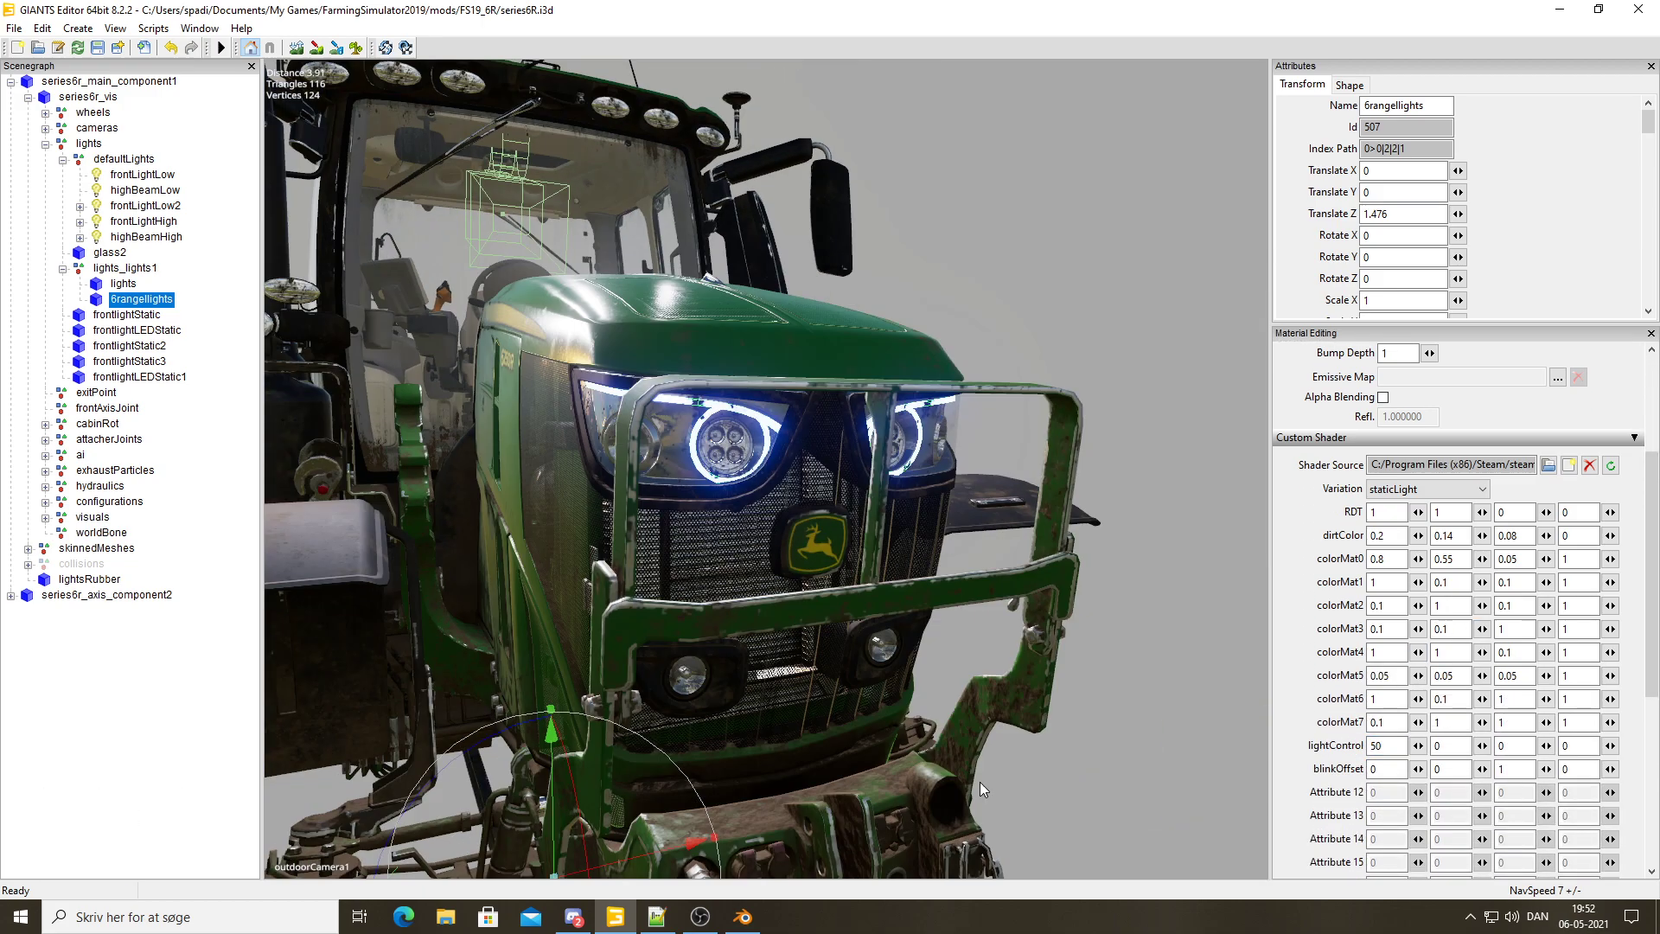
Try lightControl 100 on the rings, then set it back to 0
mouse_move(996, 638)
middle_down()
mouse_move(1076, 599)
mouse_move(838, 597)
mouse_move(946, 612)
middle_up()
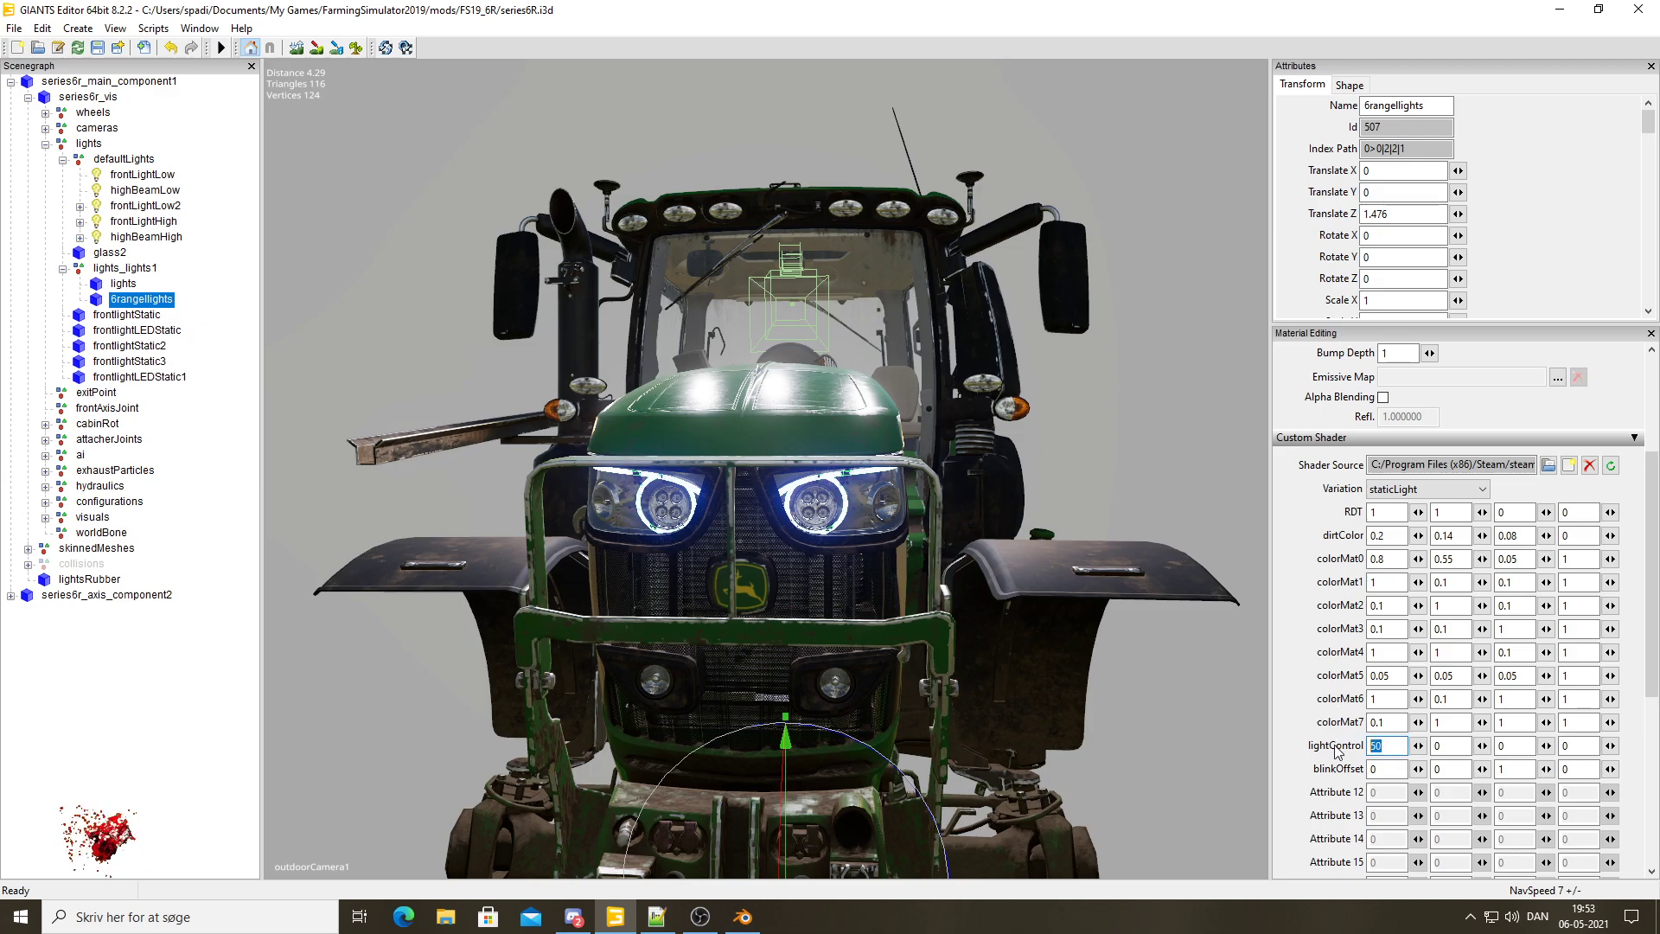
text(100)
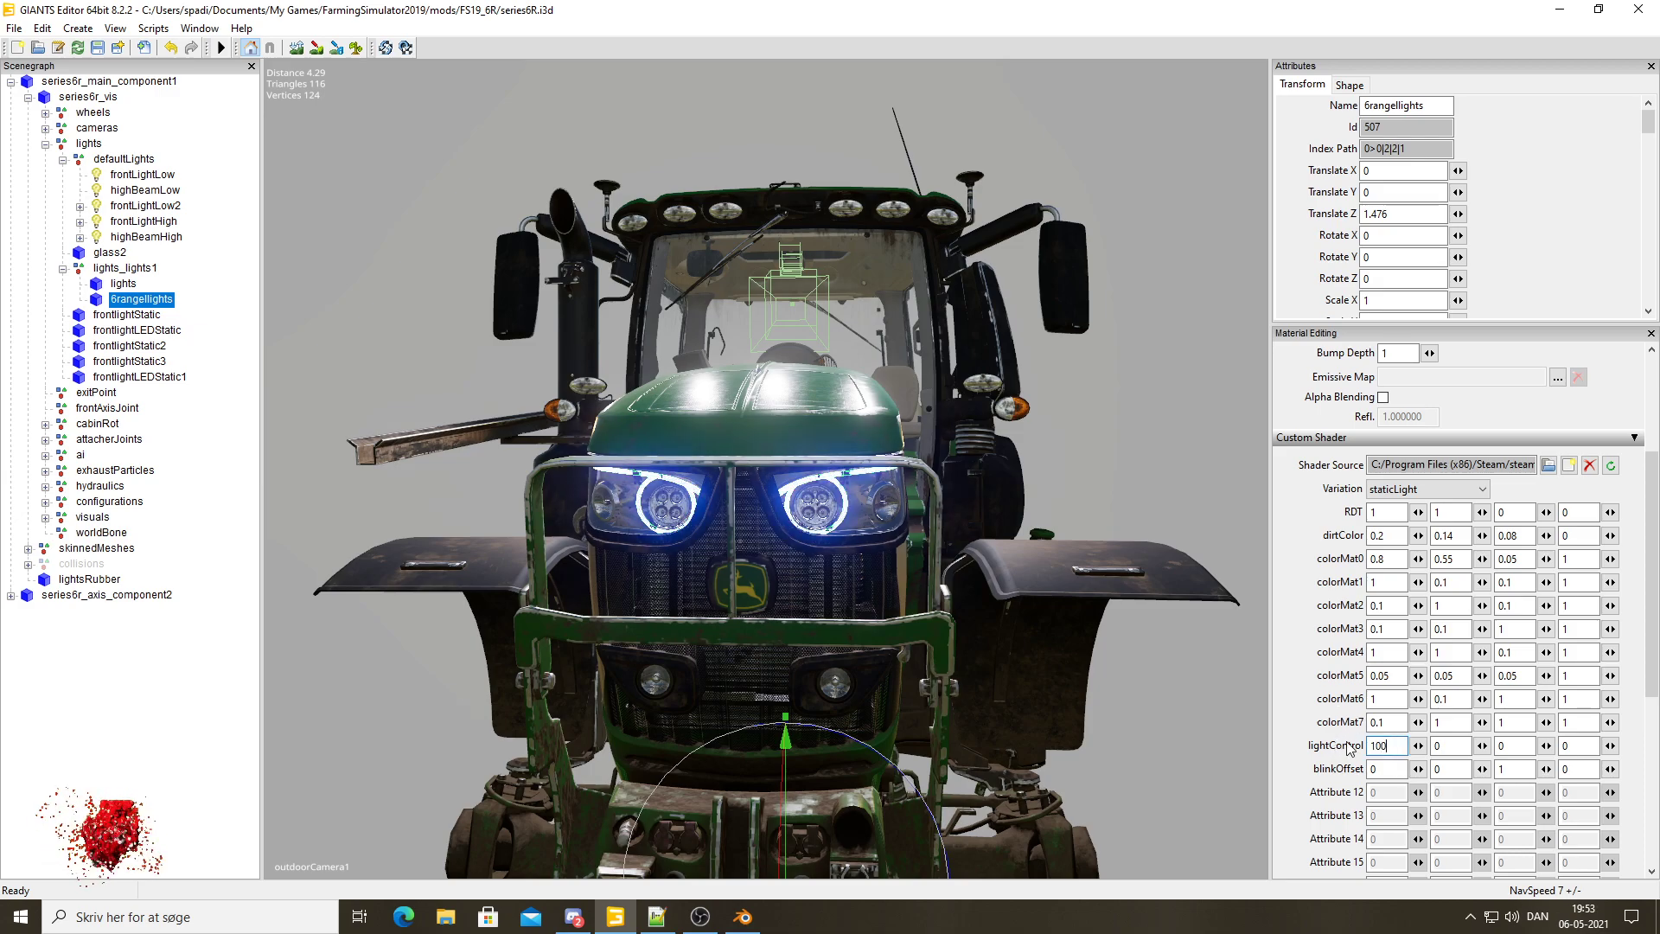
key(BackSpace)
key(BackSpace)
key(BackSpace)
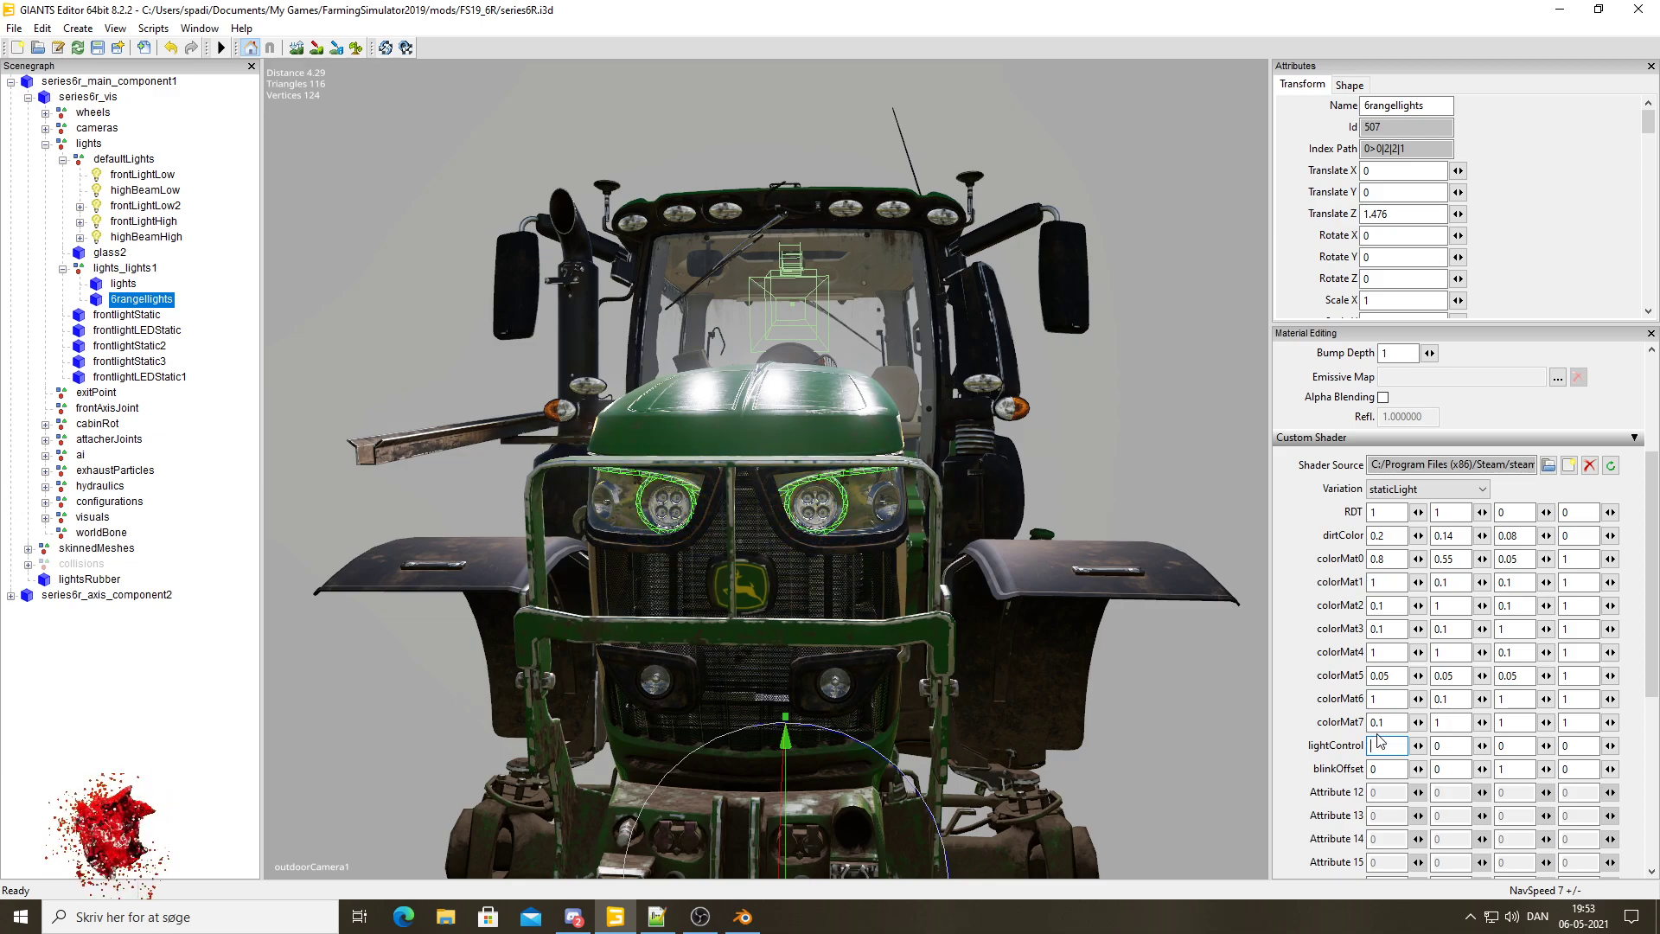
text(0)
key(Return)
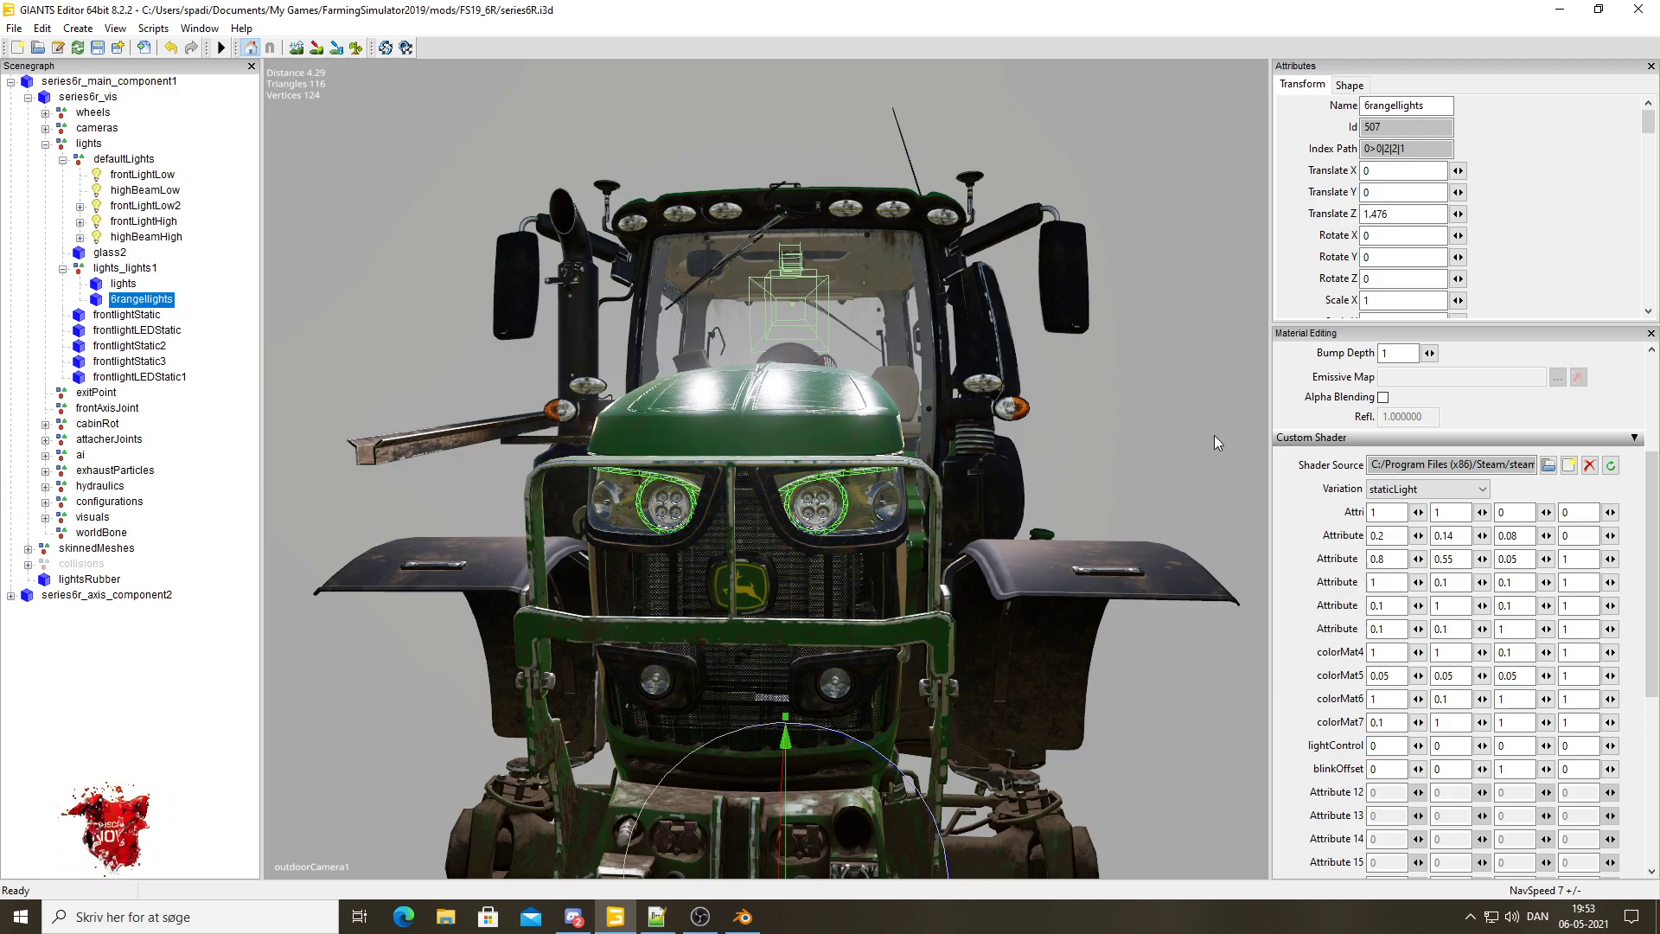
Inspect frontLightHigh1, reselect 6rangellights, and open File Explorer with Win+E
click(1214, 434)
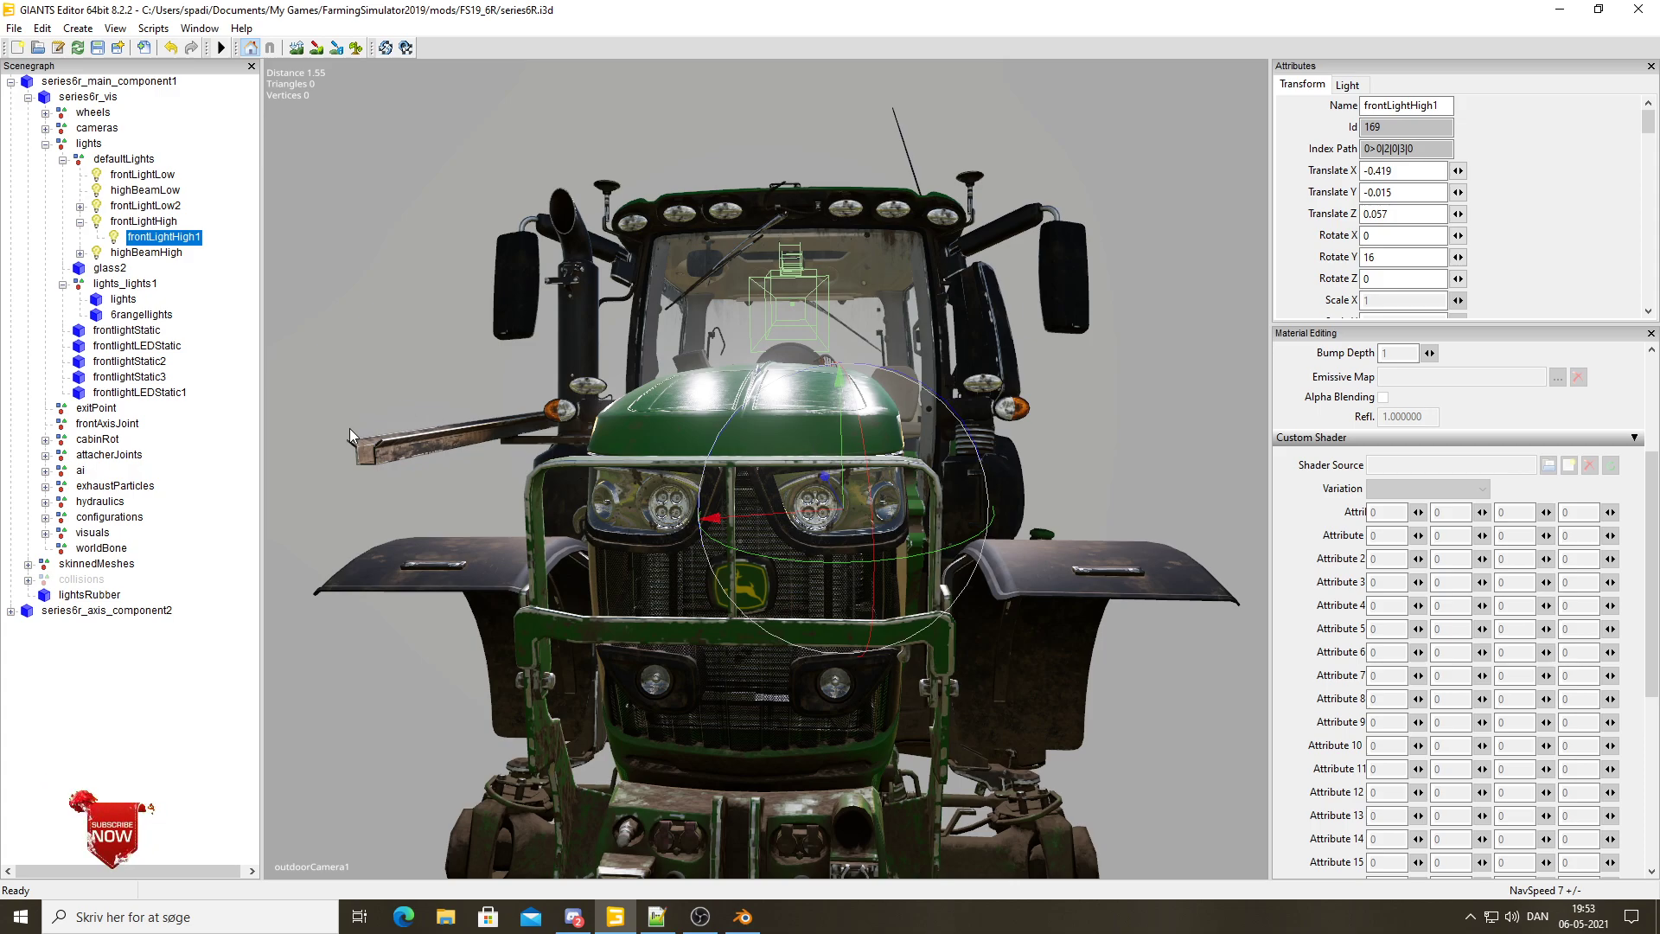
click(165, 315)
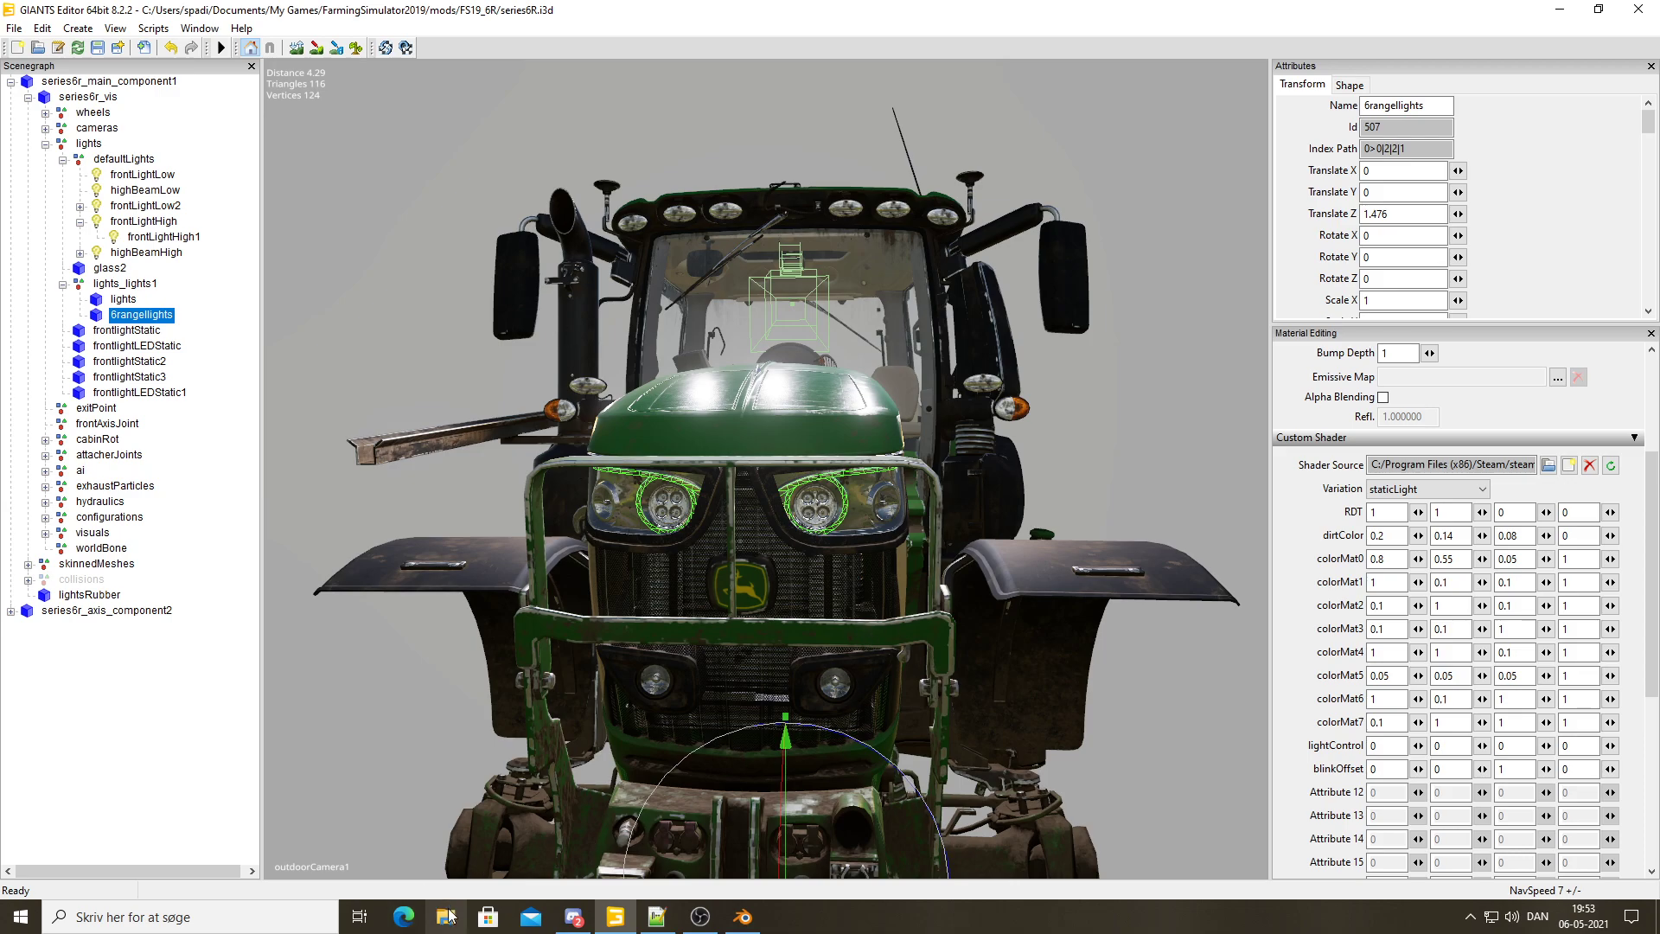
key(super+e)
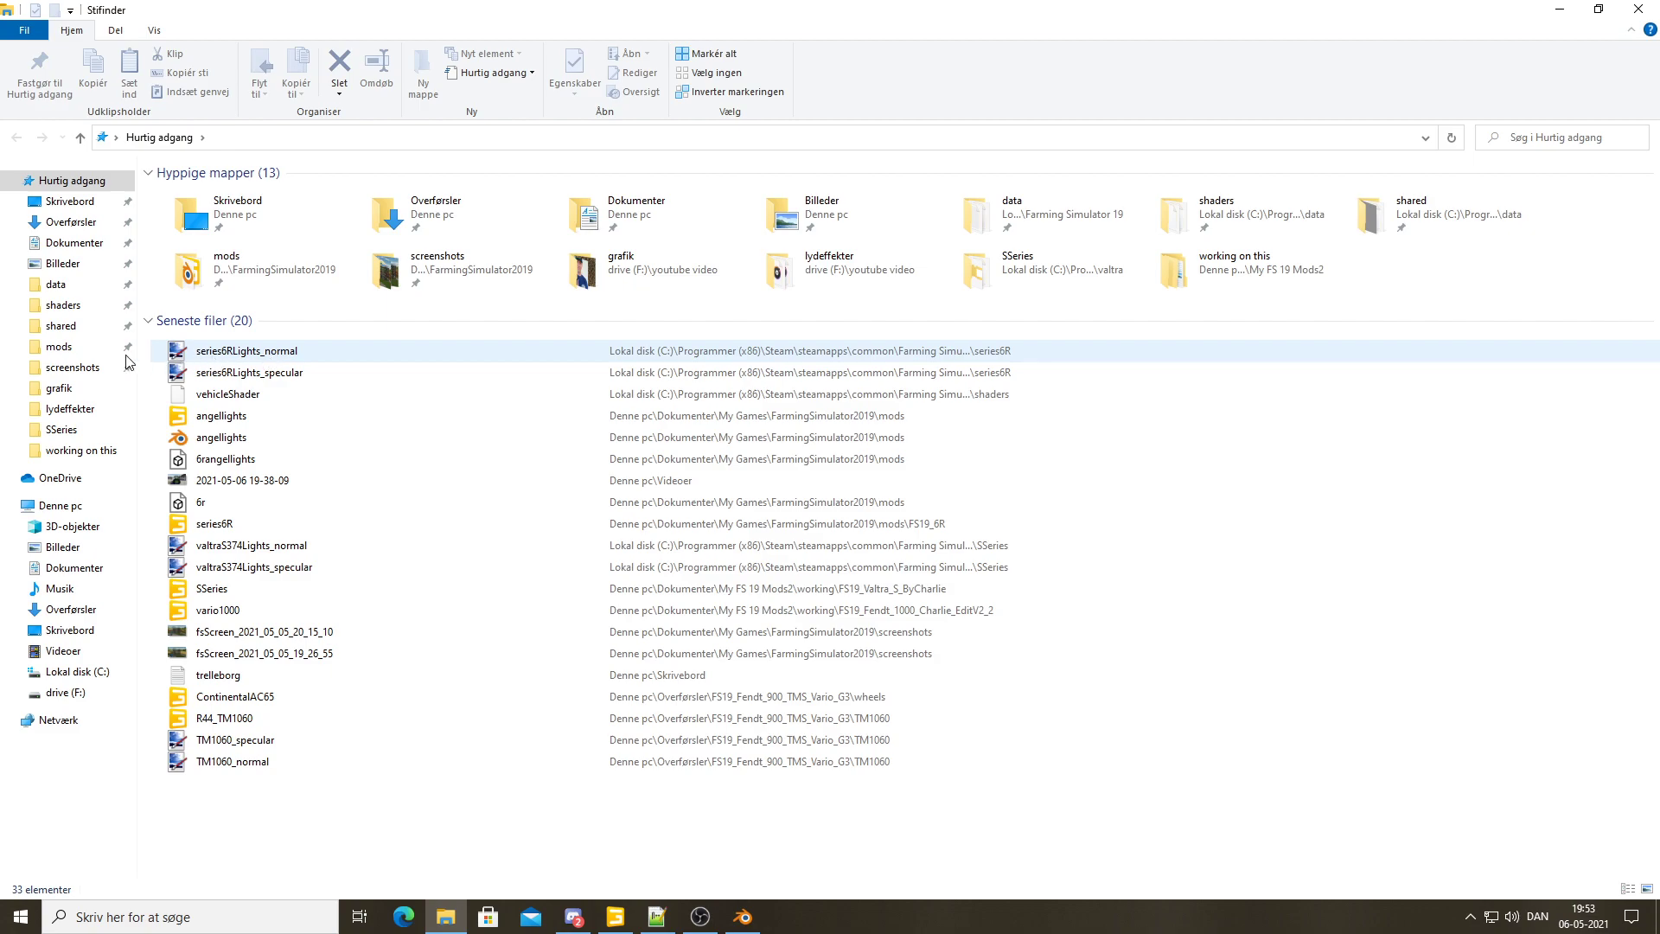
Open series6R.xml from the mods\FS19_6R folder in Notepad++
click(127, 353)
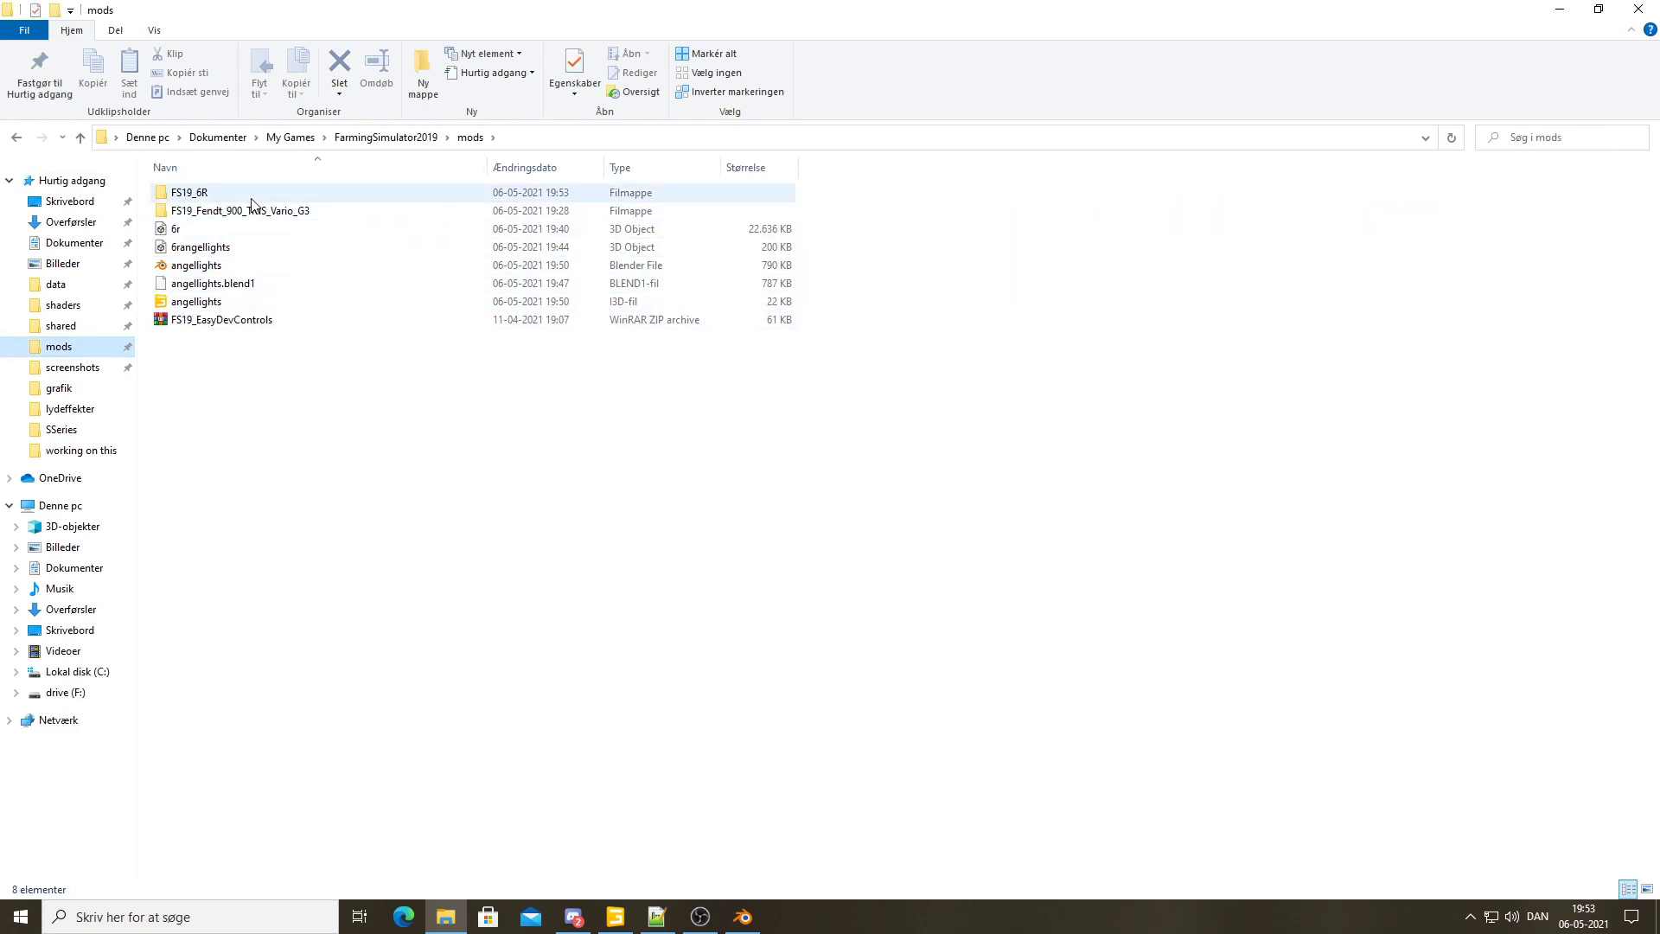
double_click(252, 204)
right_click(253, 250)
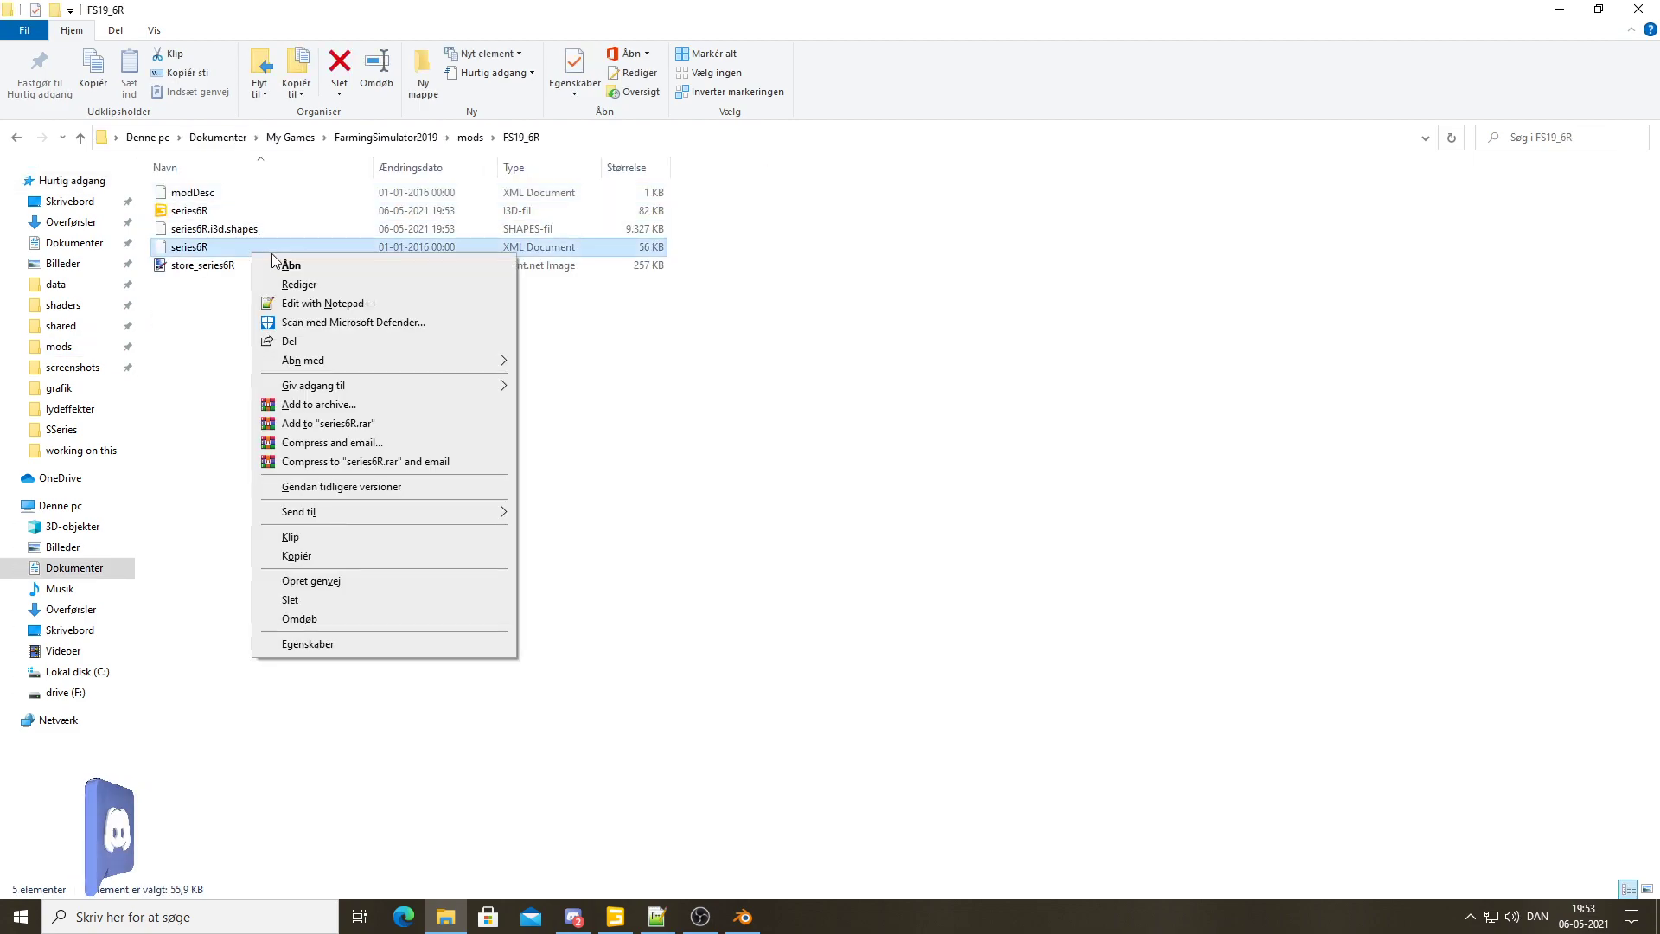
click(407, 302)
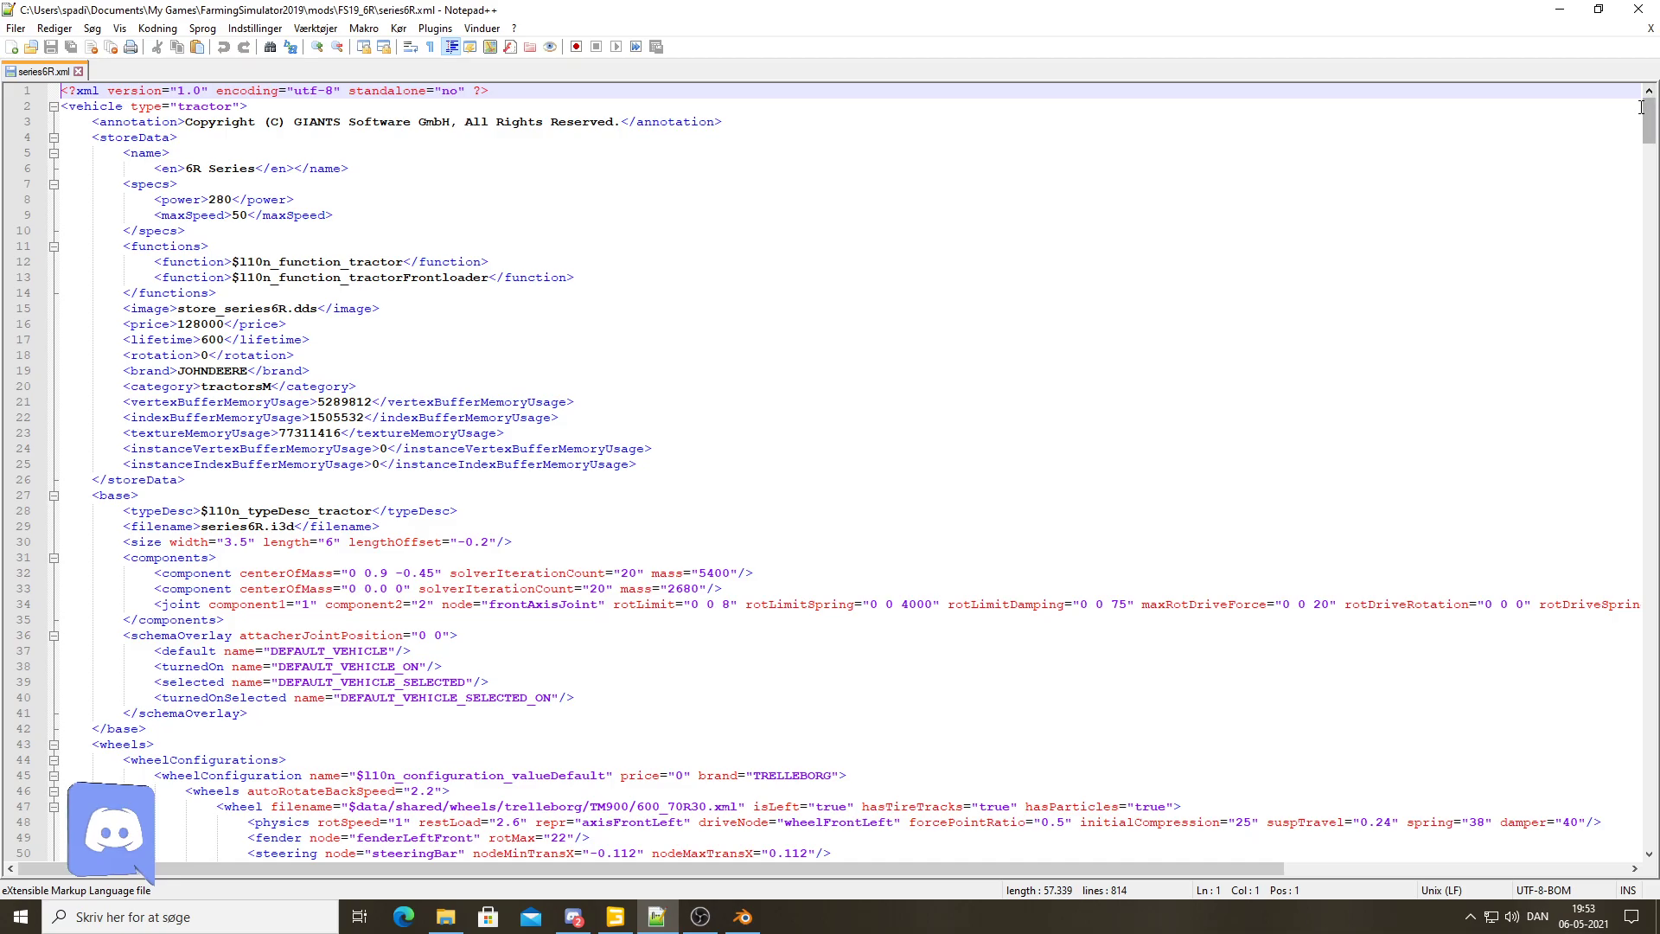
Duplicate dashboard line 588 onto a new line 589 in series6R.xml
drag(1648, 121, 1649, 648)
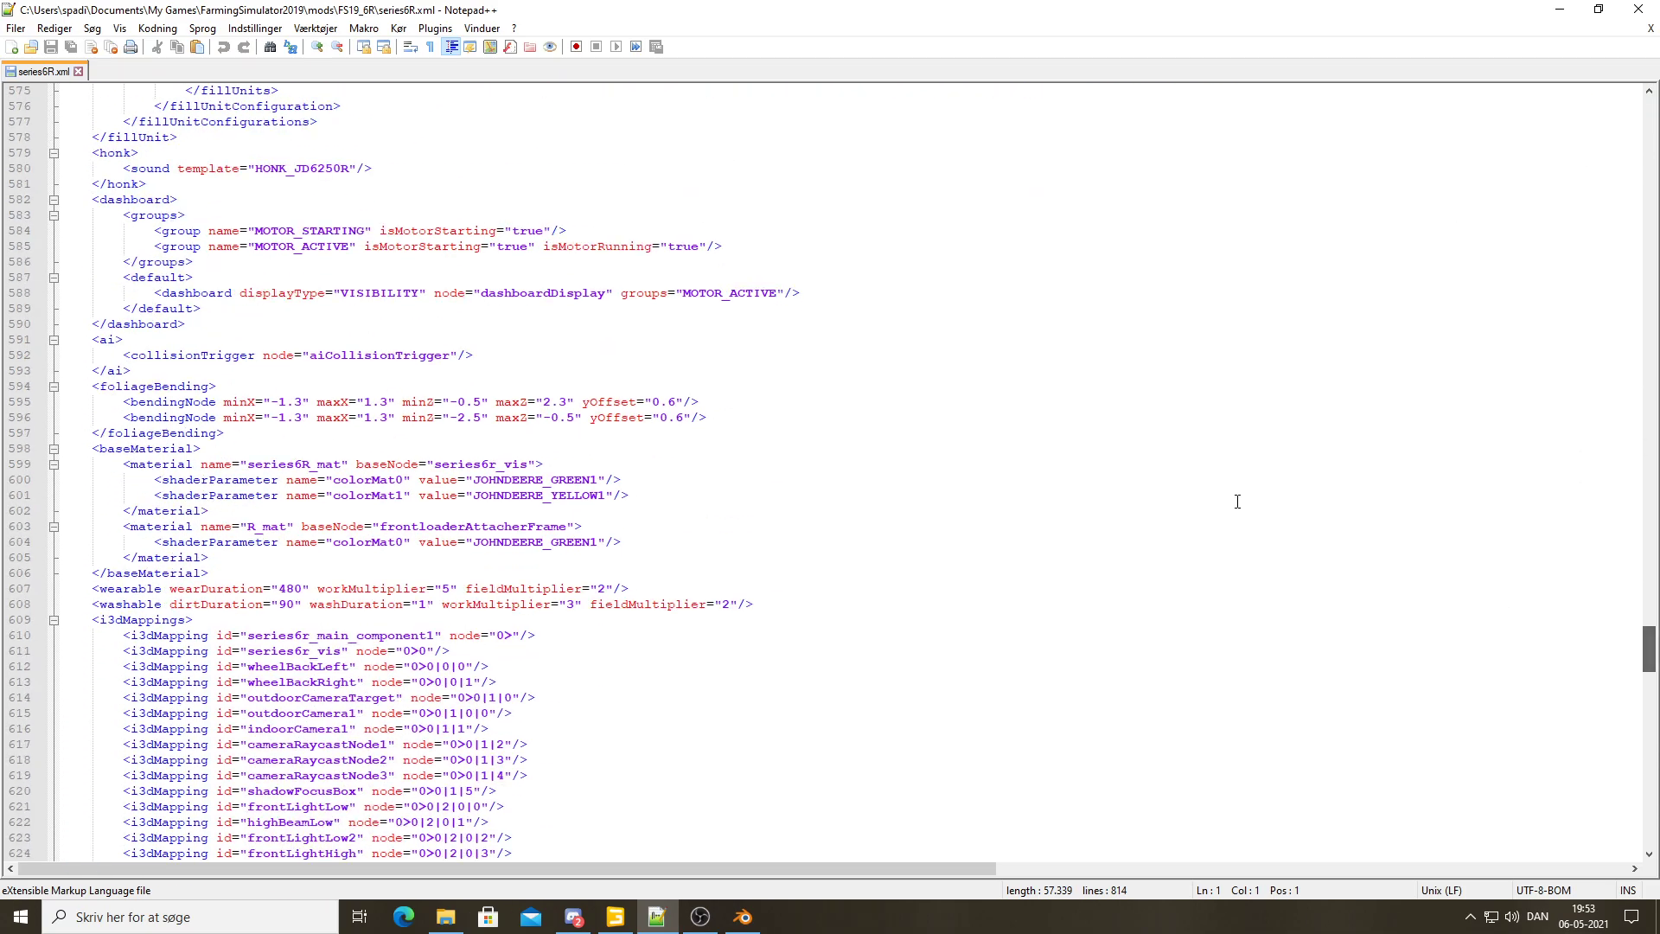
click(295, 232)
click(868, 292)
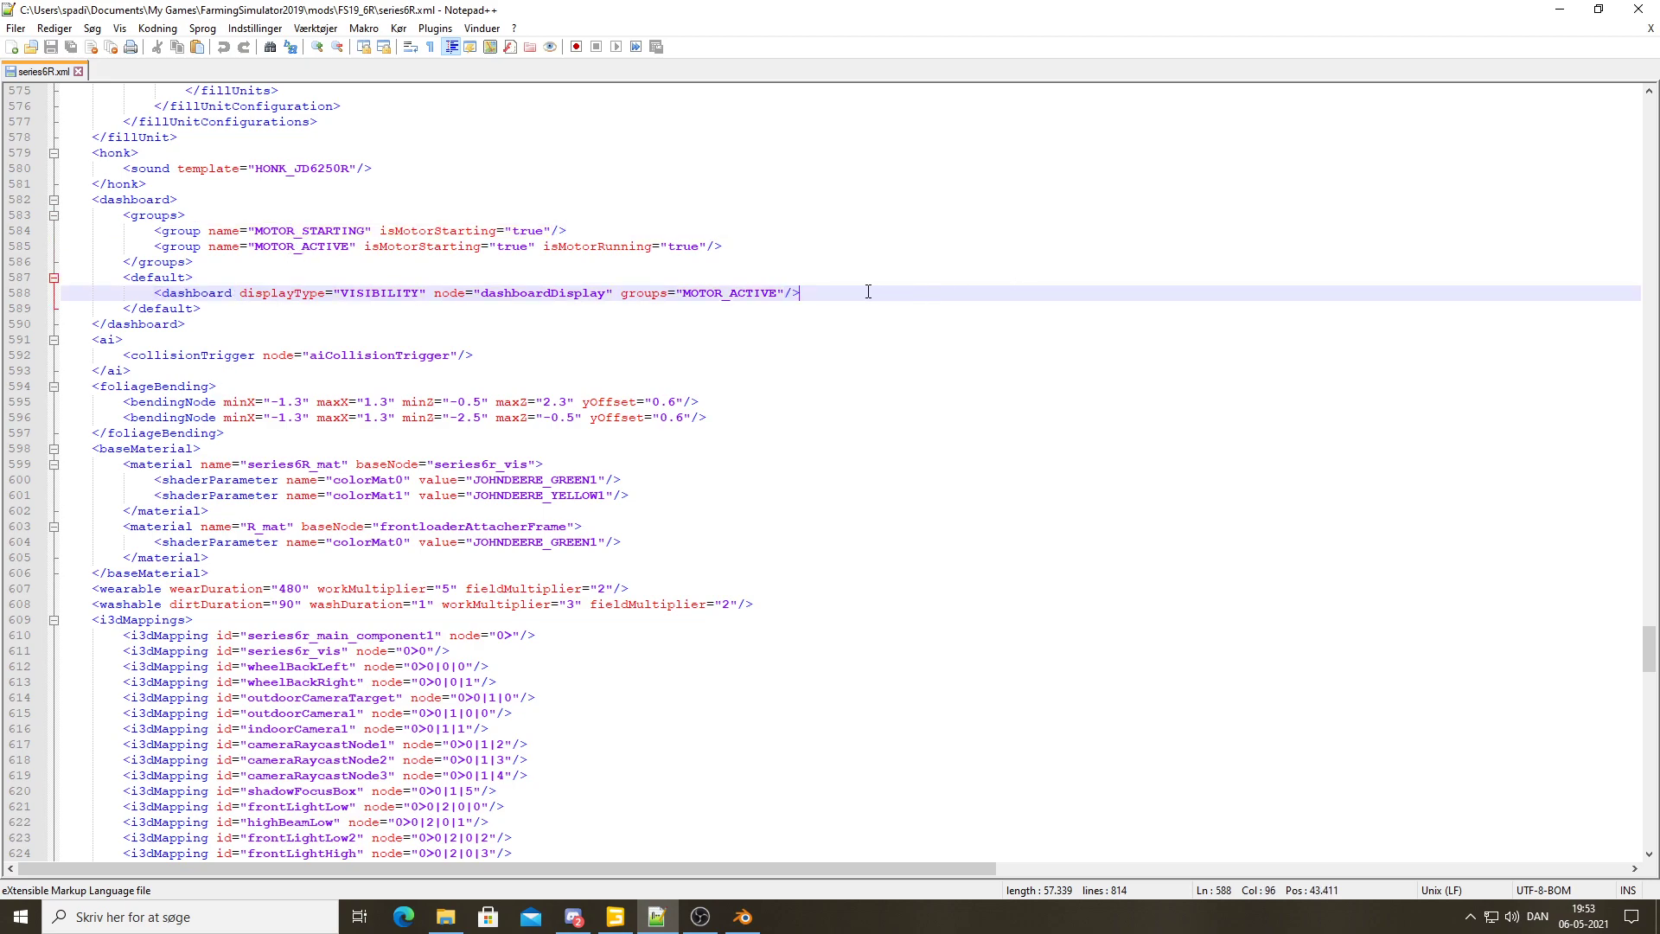
drag(858, 292, 29, 300)
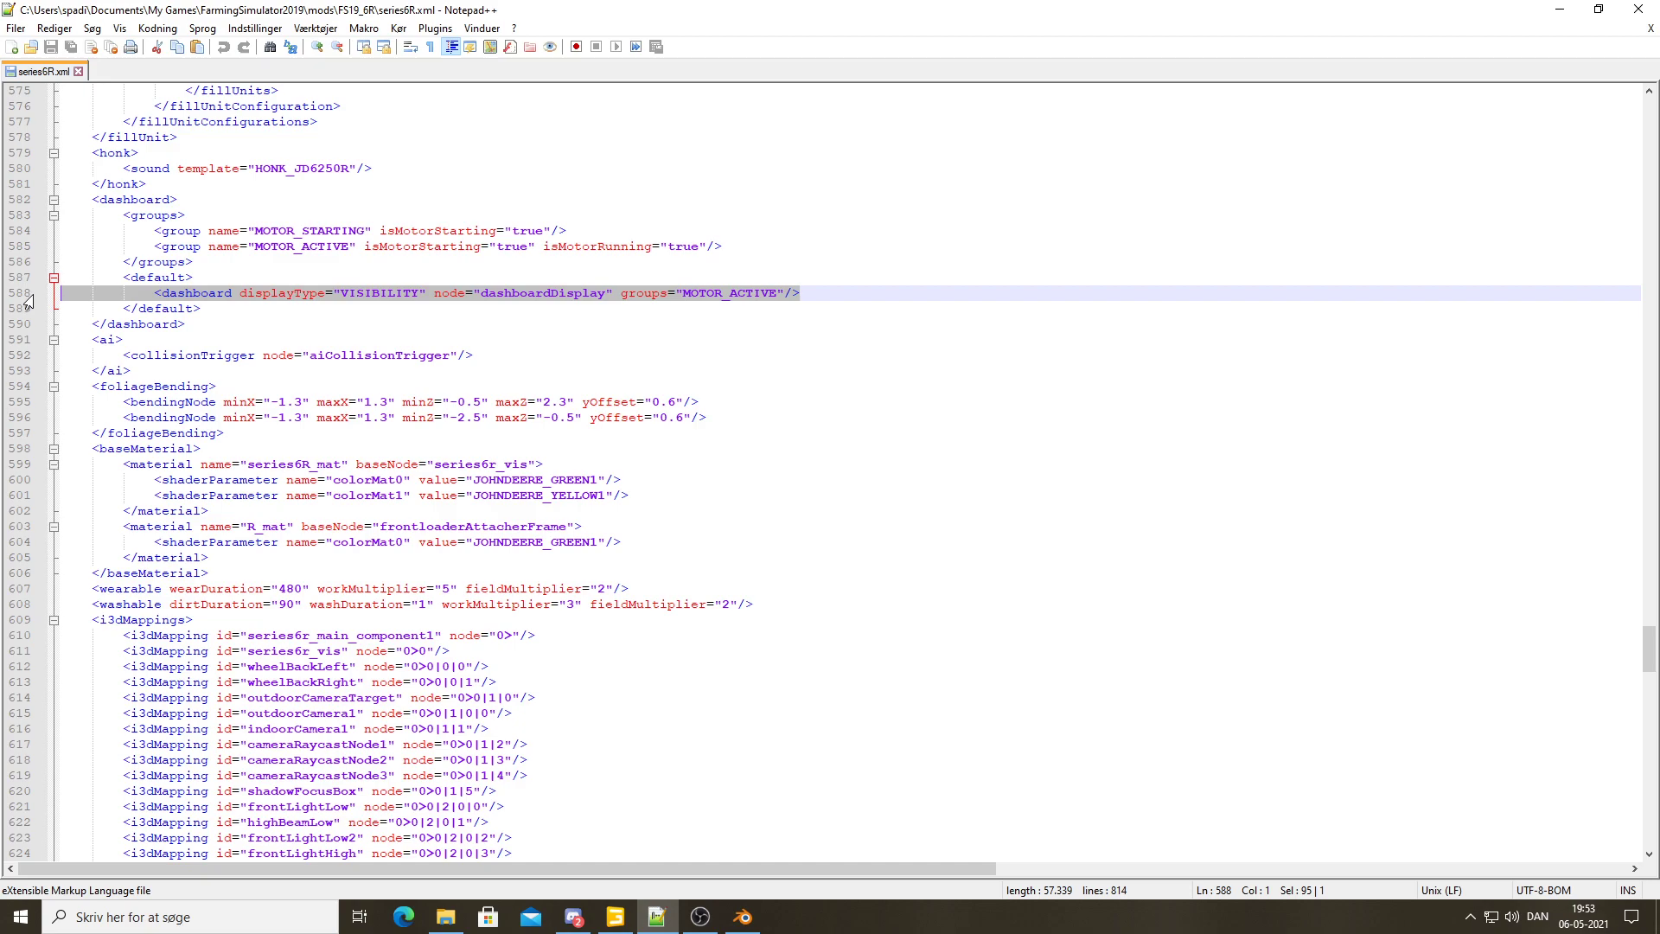
click(827, 292)
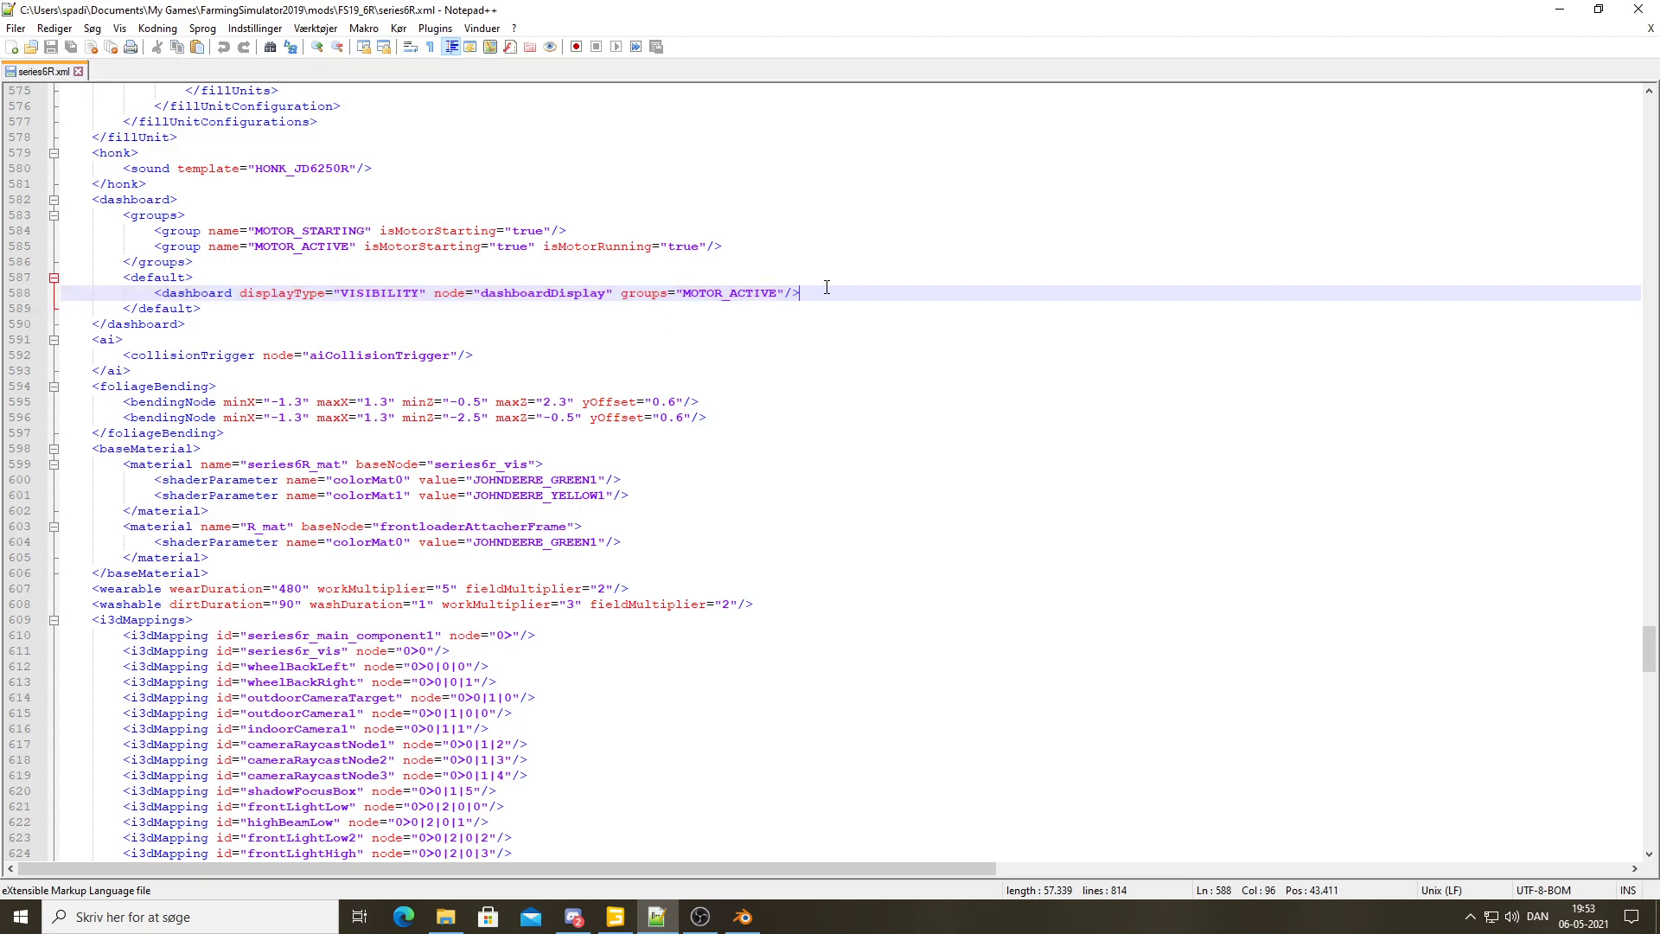
key(Return)
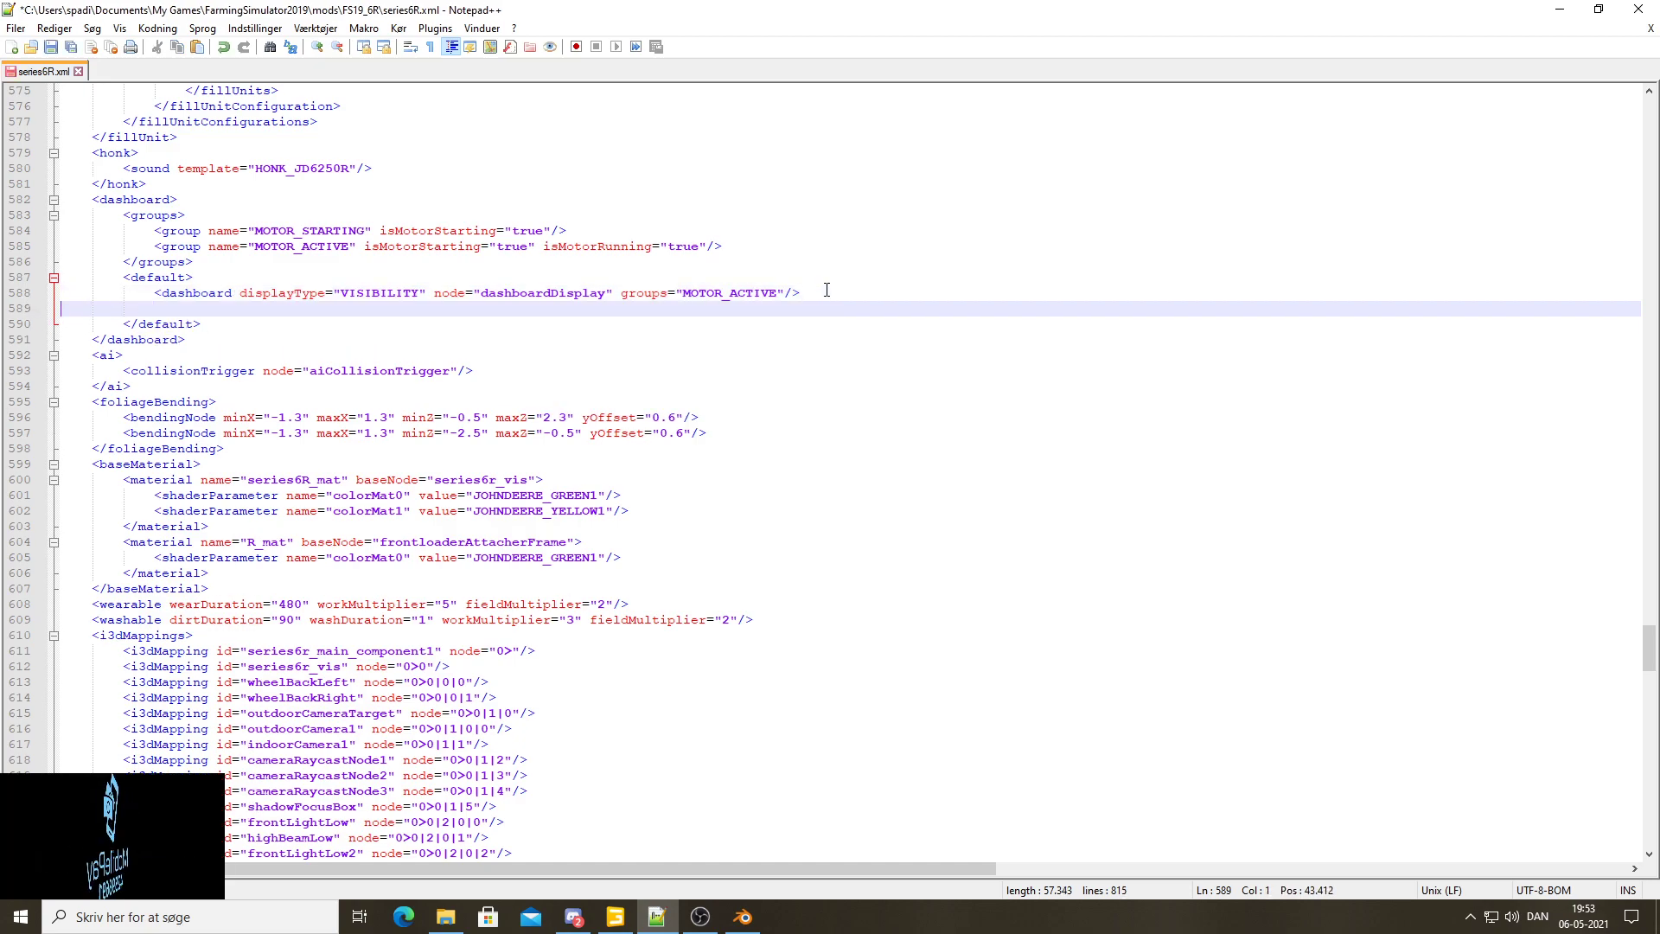
key(ctrl+v)
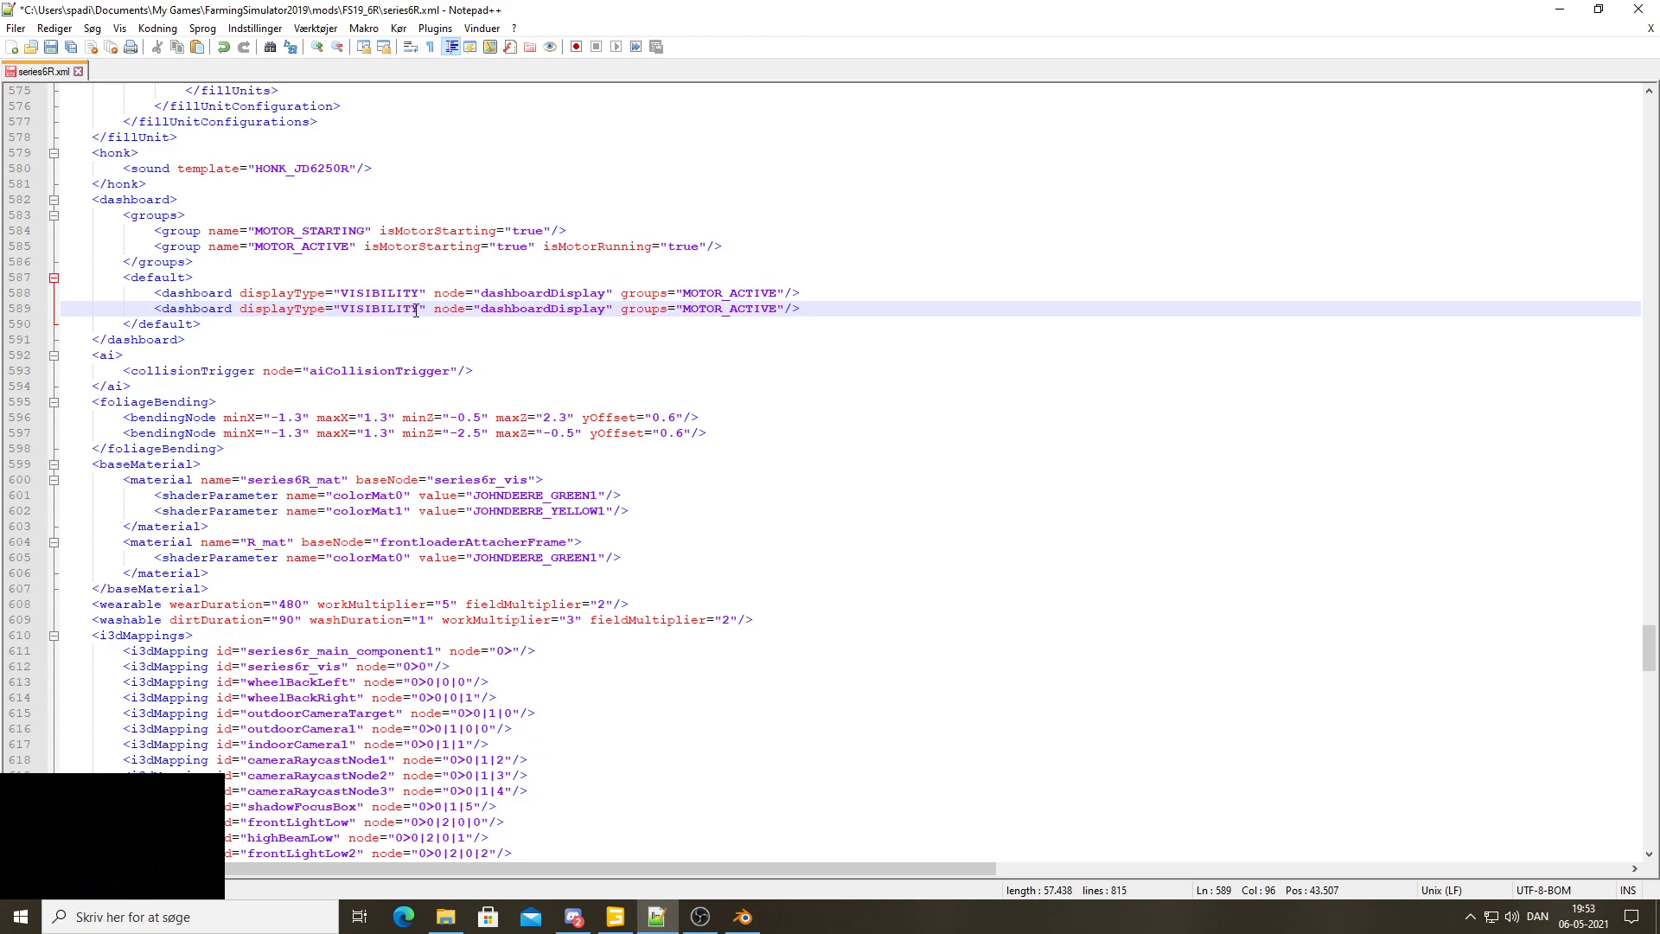
Change the copy's displayType to EMITTER, then copy the 6rangellights node name in GIANTS Editor
drag(420, 309, 340, 309)
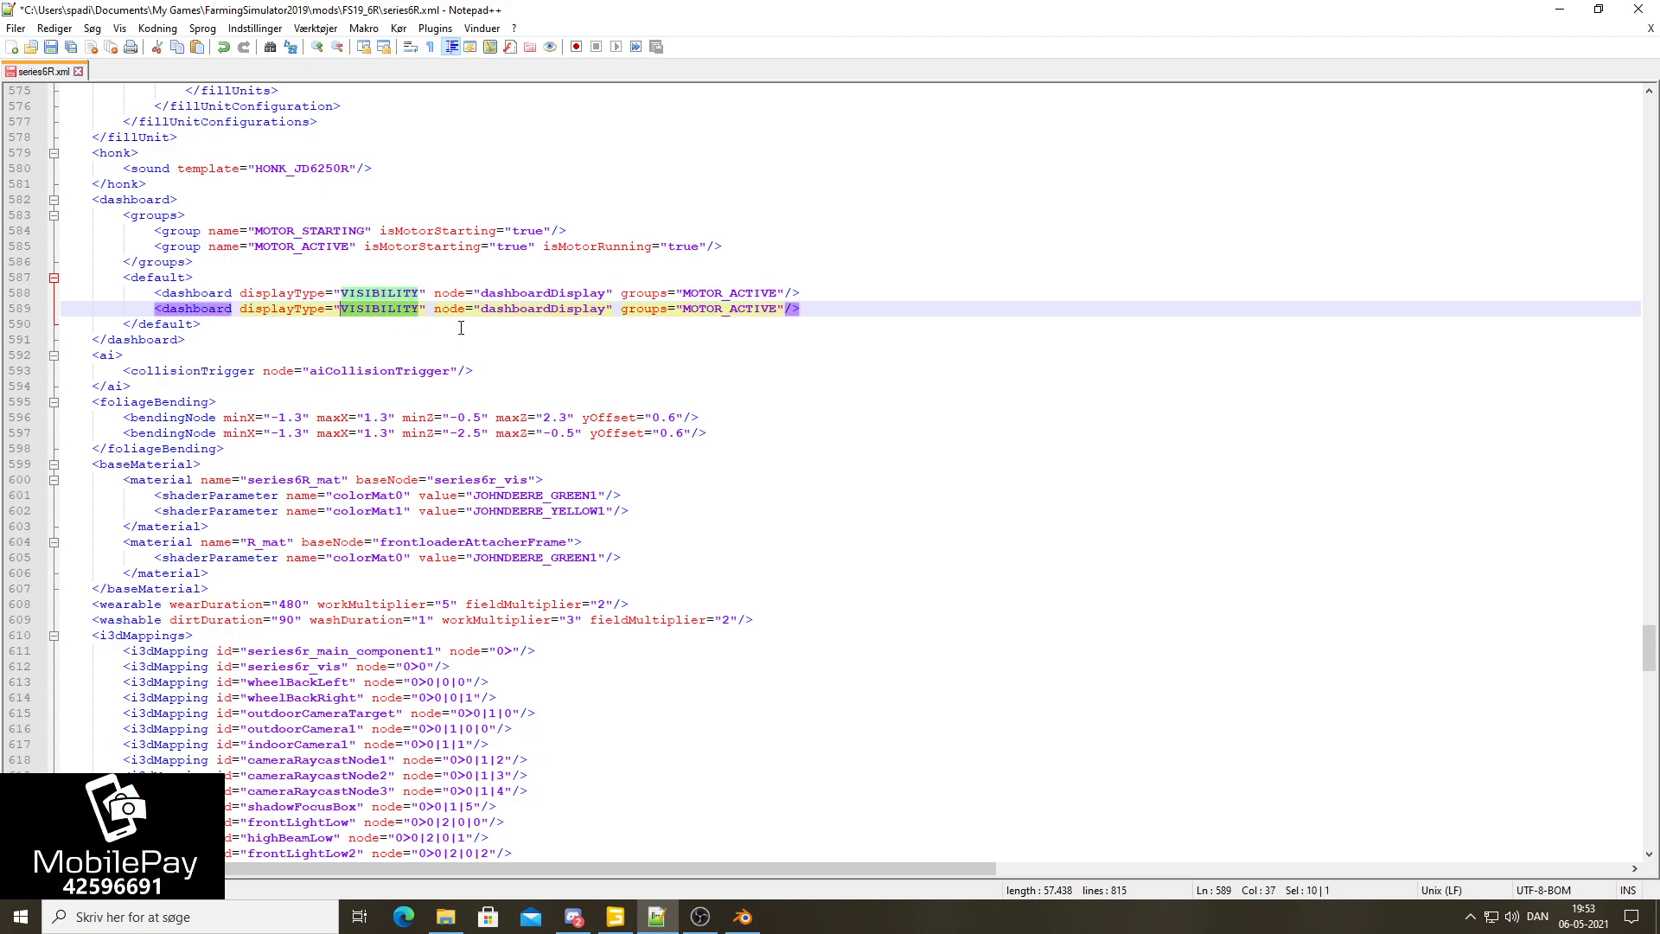
text(E)
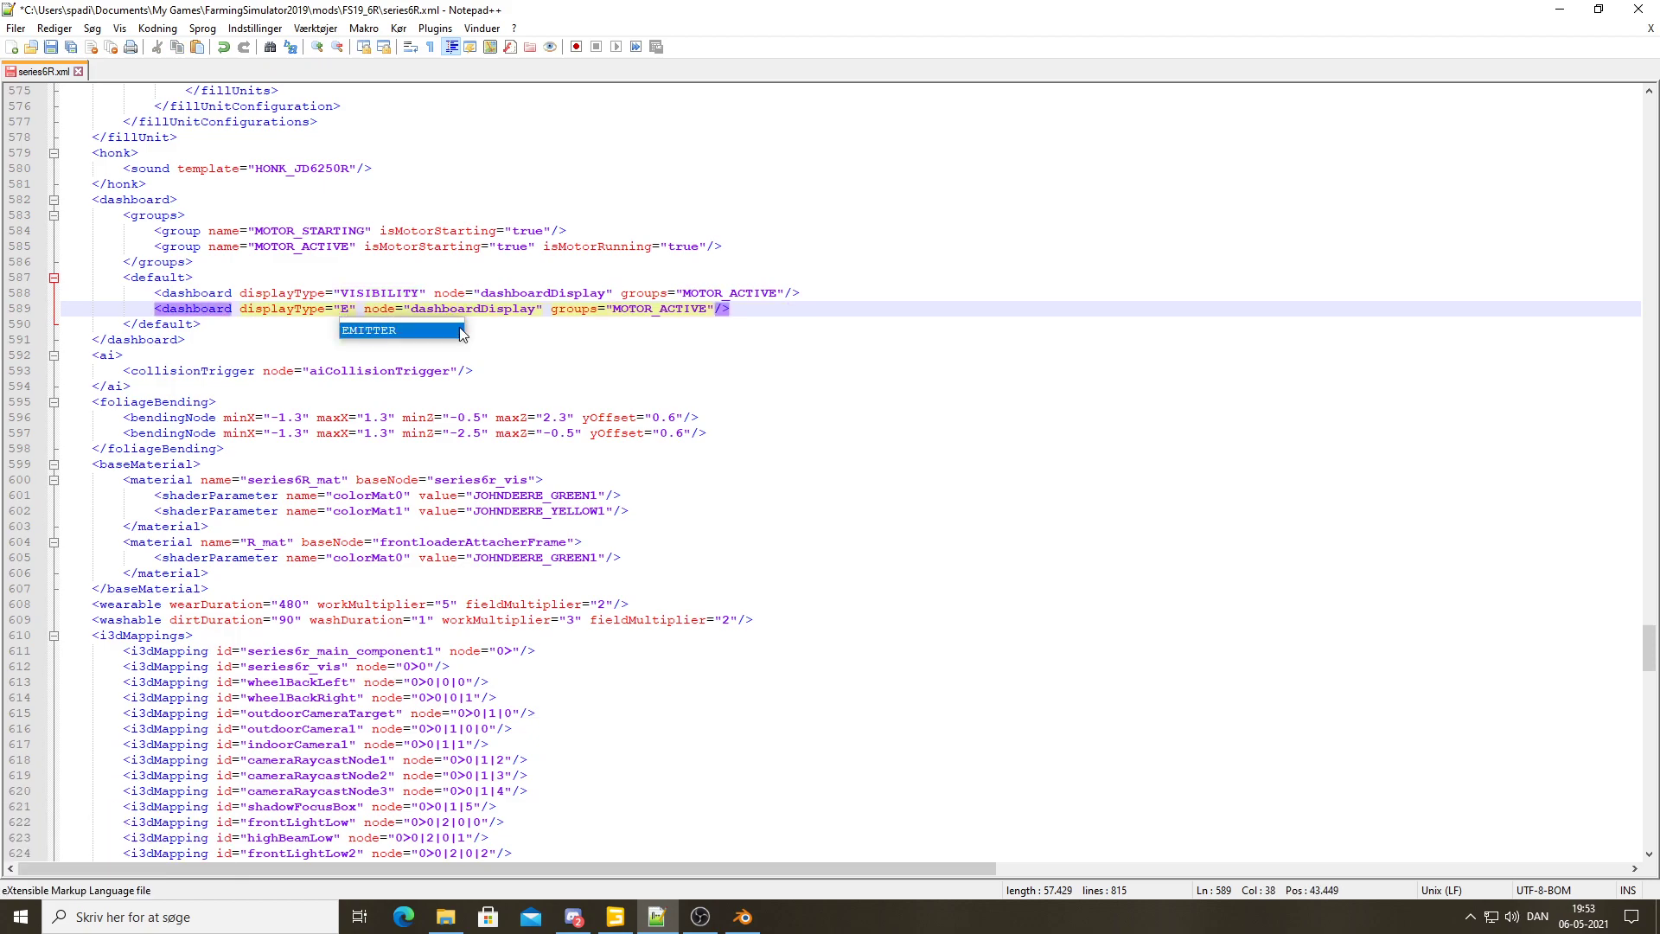
double_click(385, 335)
click(386, 331)
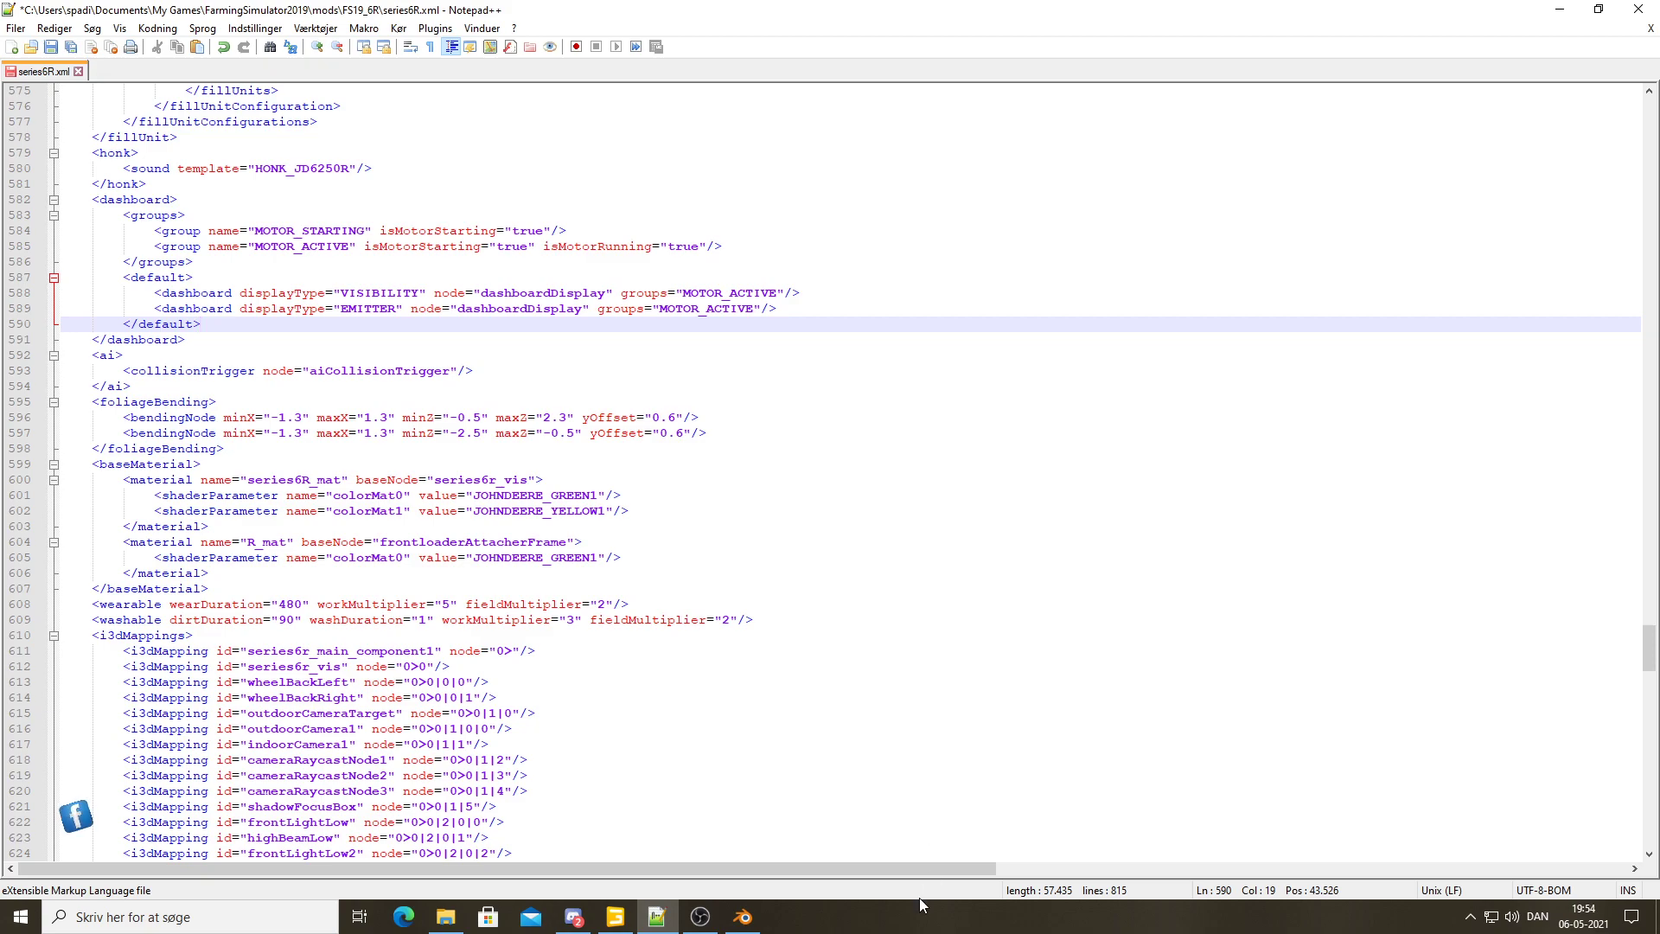
key(alt+Tab)
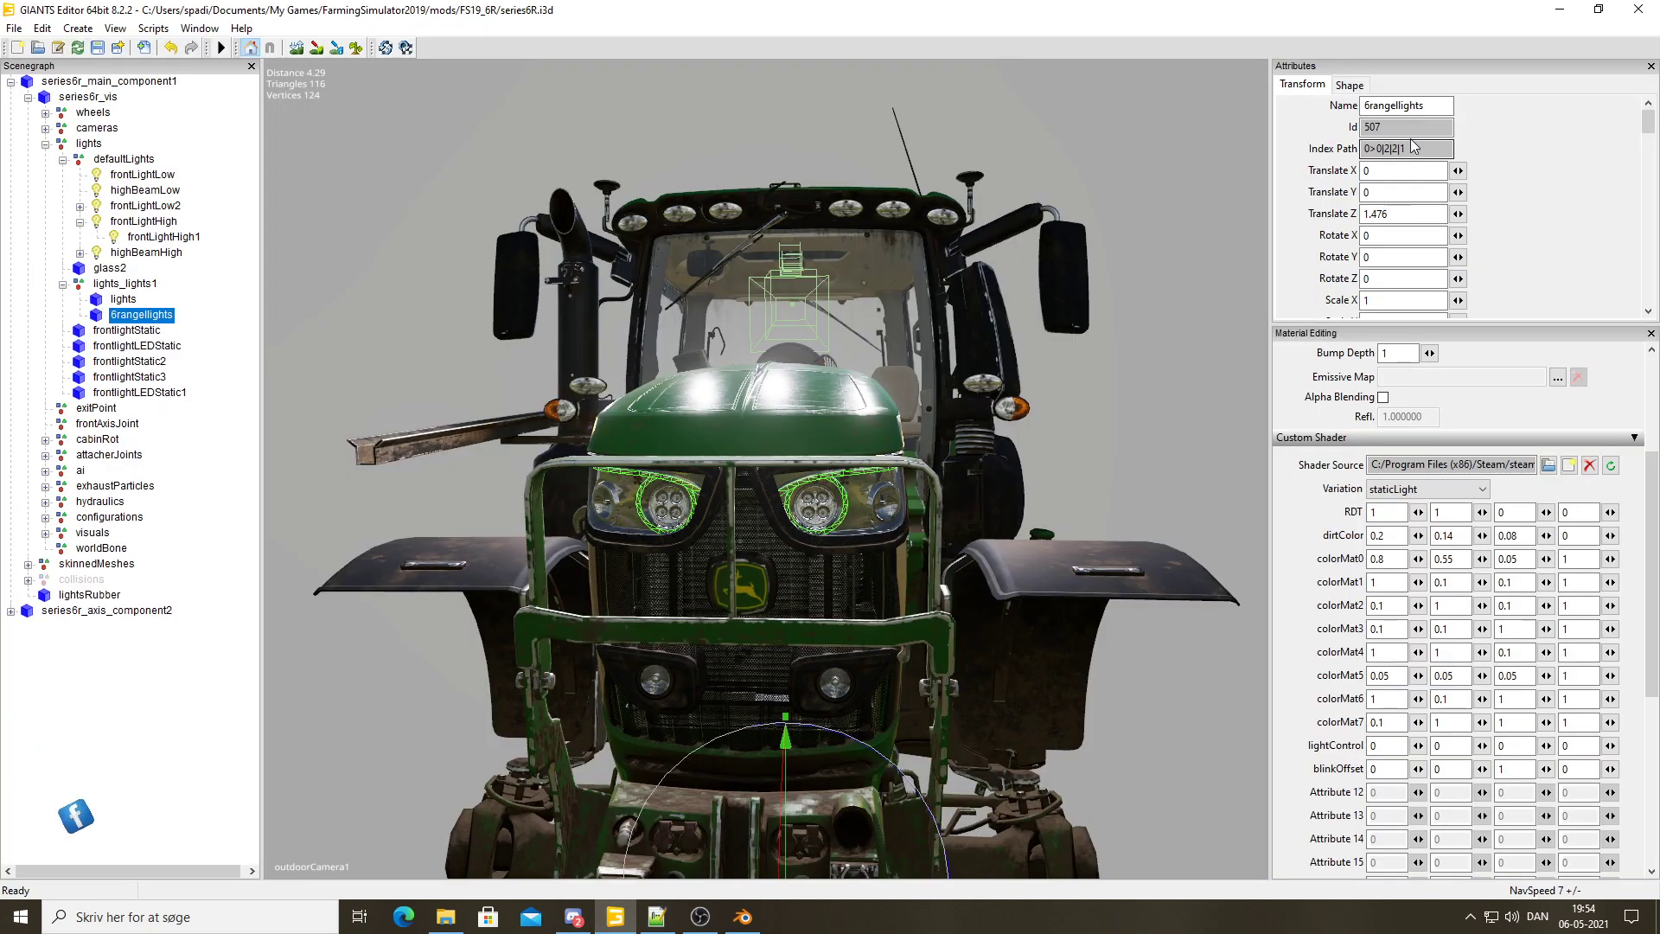
double_click(1399, 111)
key(ctrl+c)
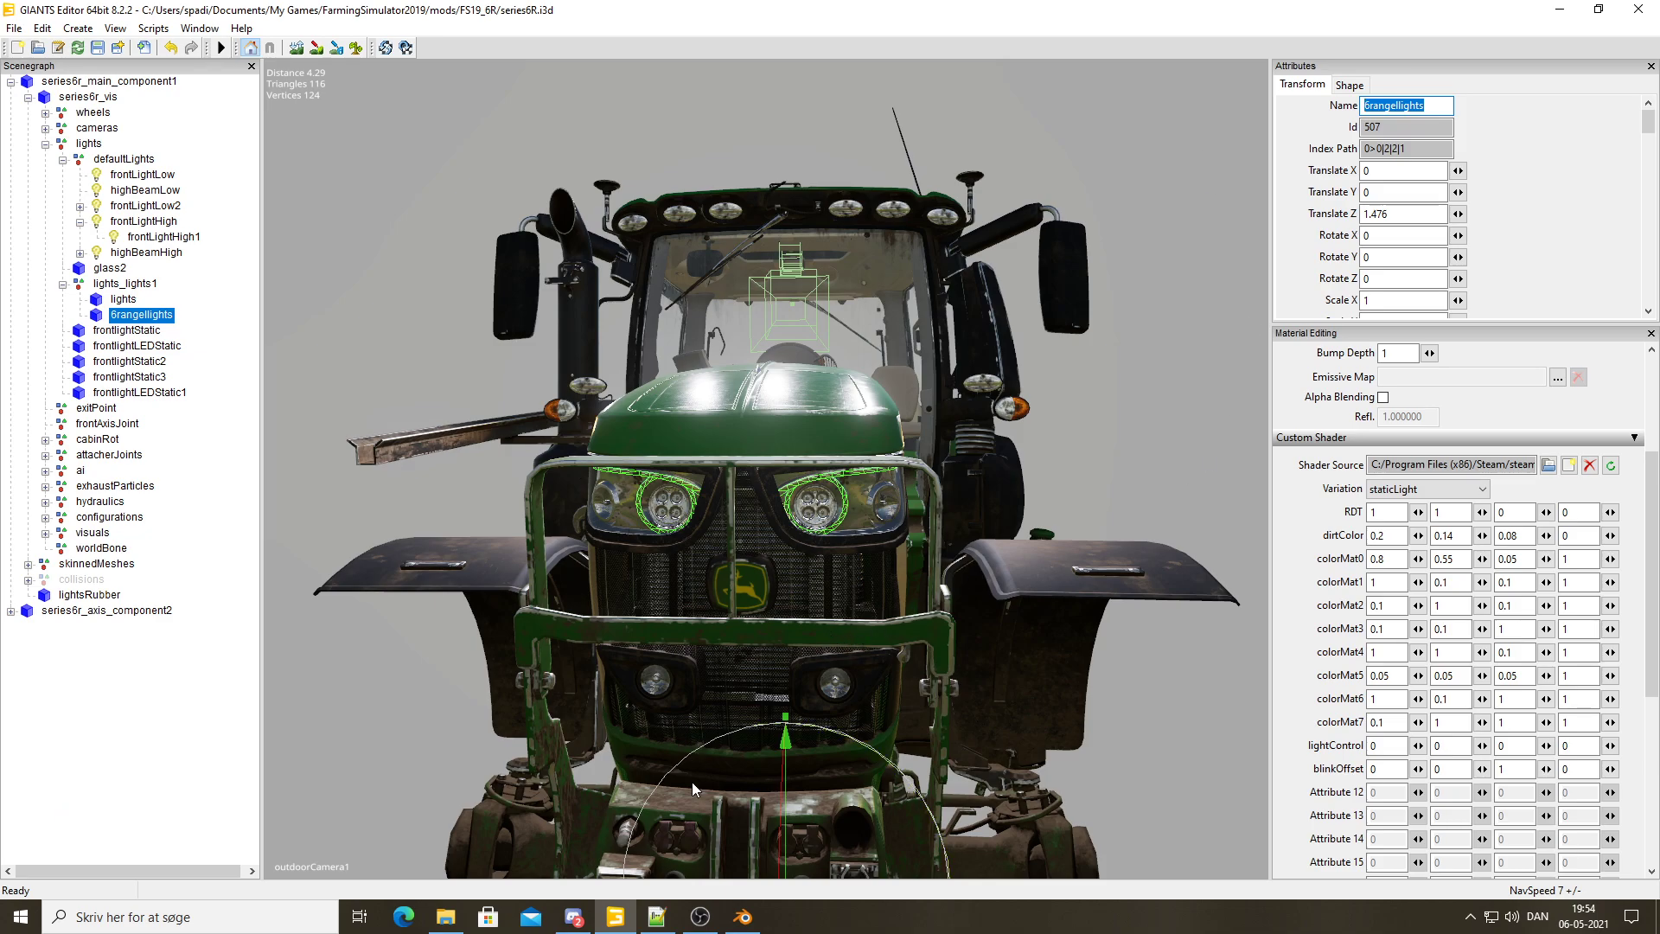
Point the new EMITTER dashboard entry's node at 6rangellights
click(658, 917)
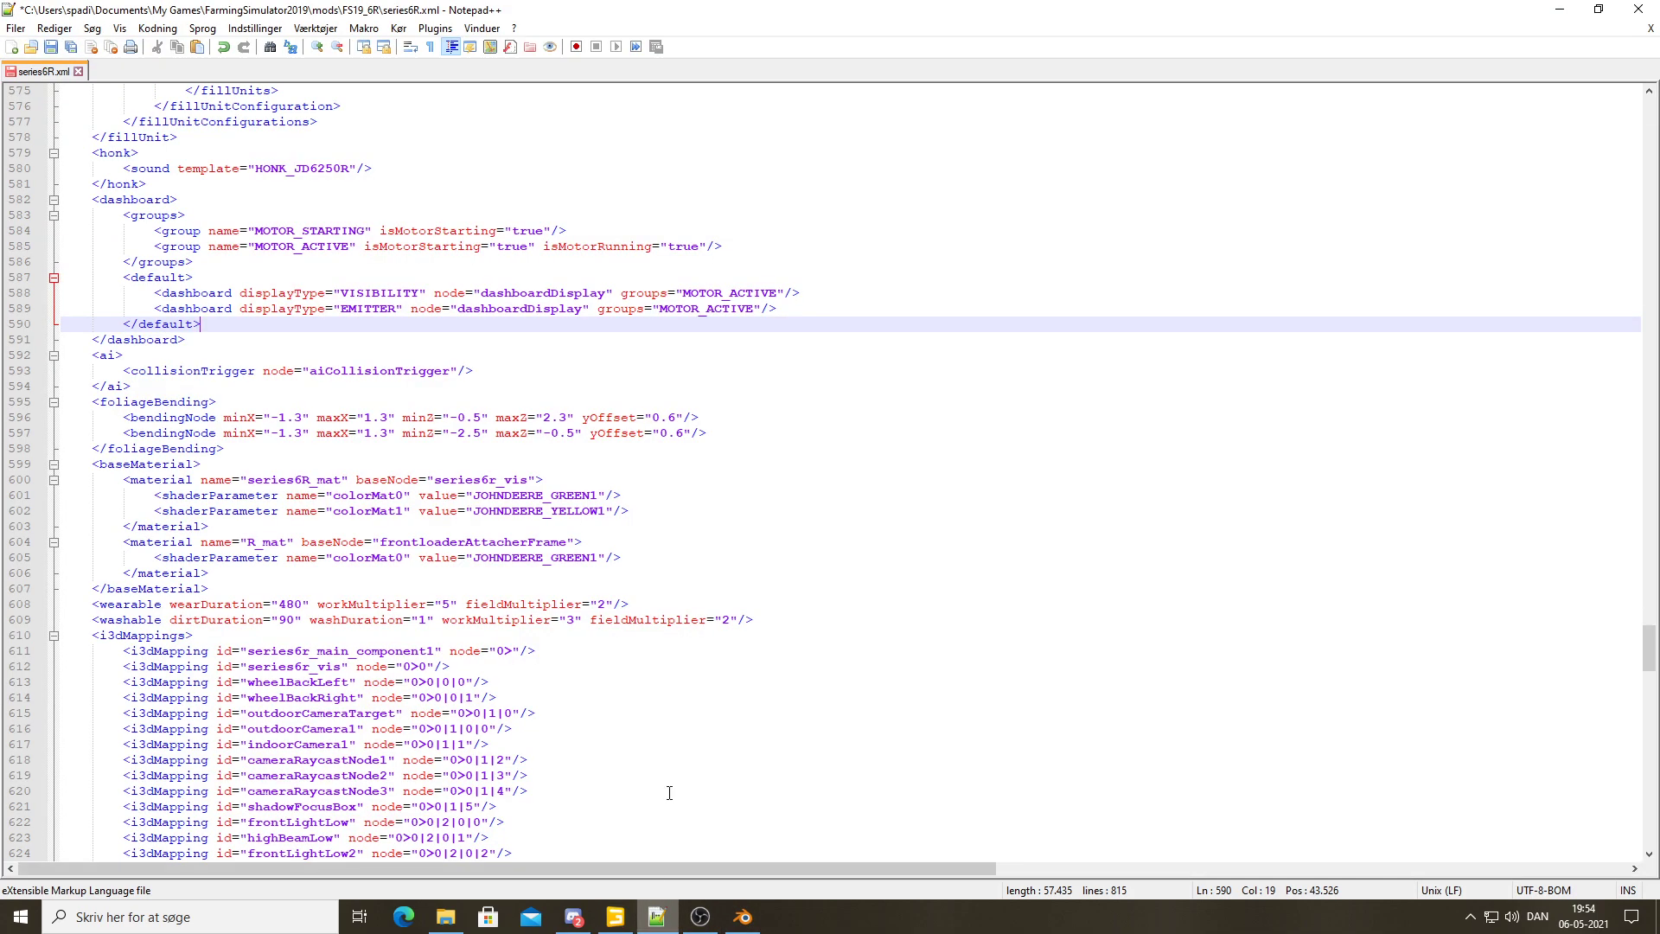
drag(579, 311, 458, 313)
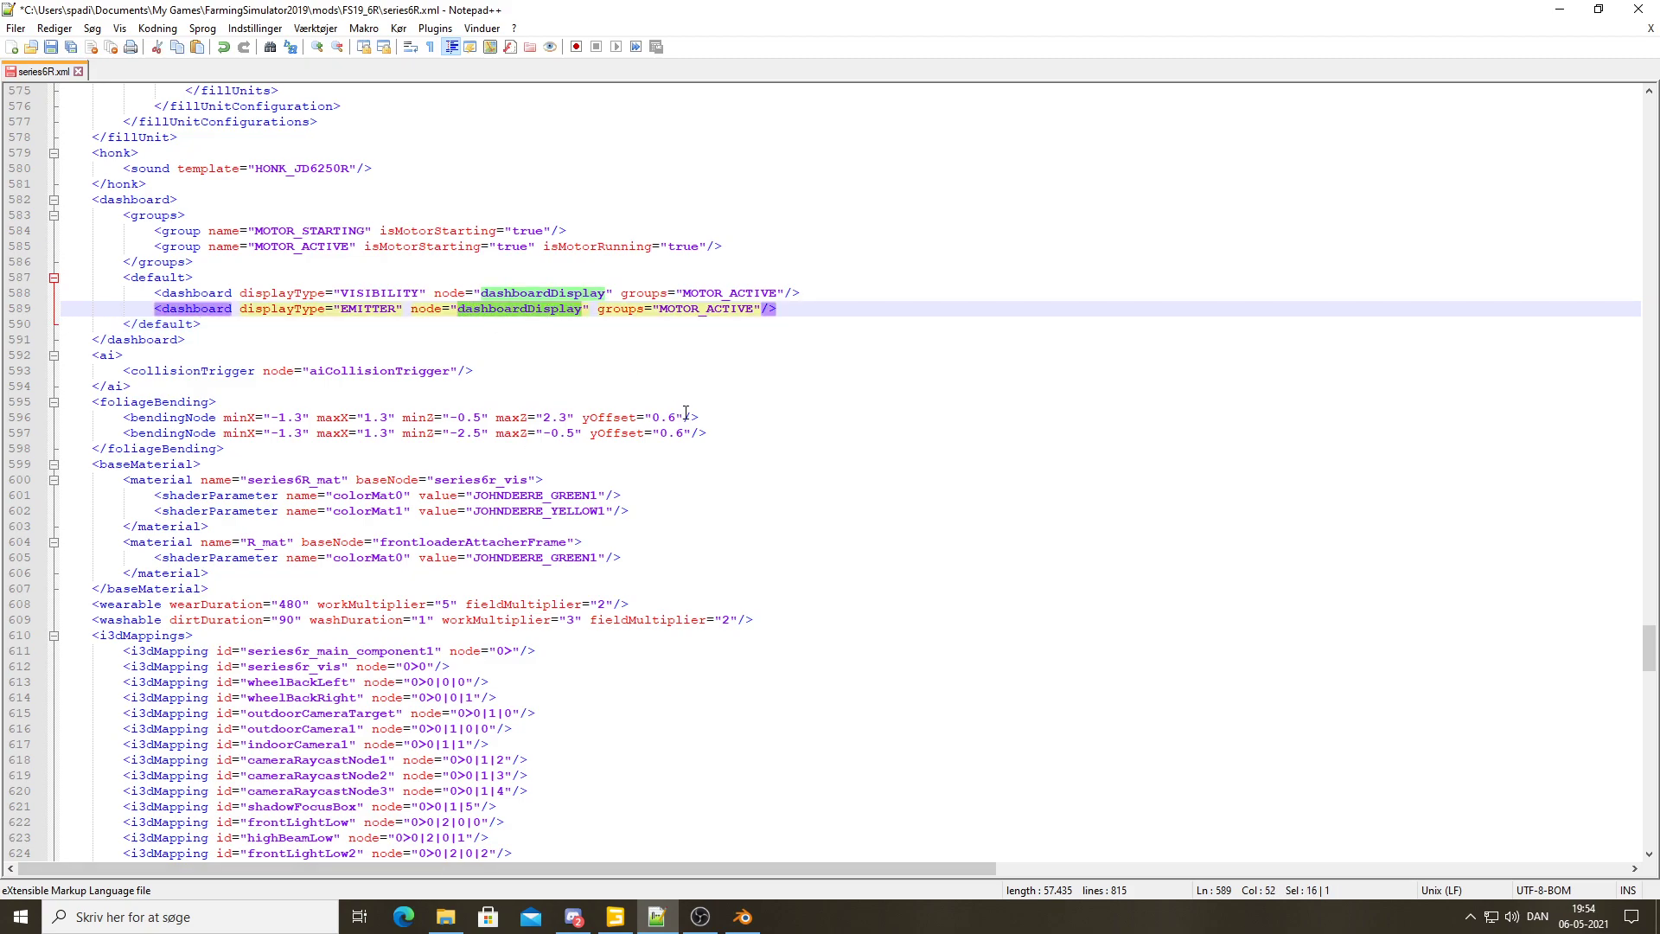
key(ctrl+v)
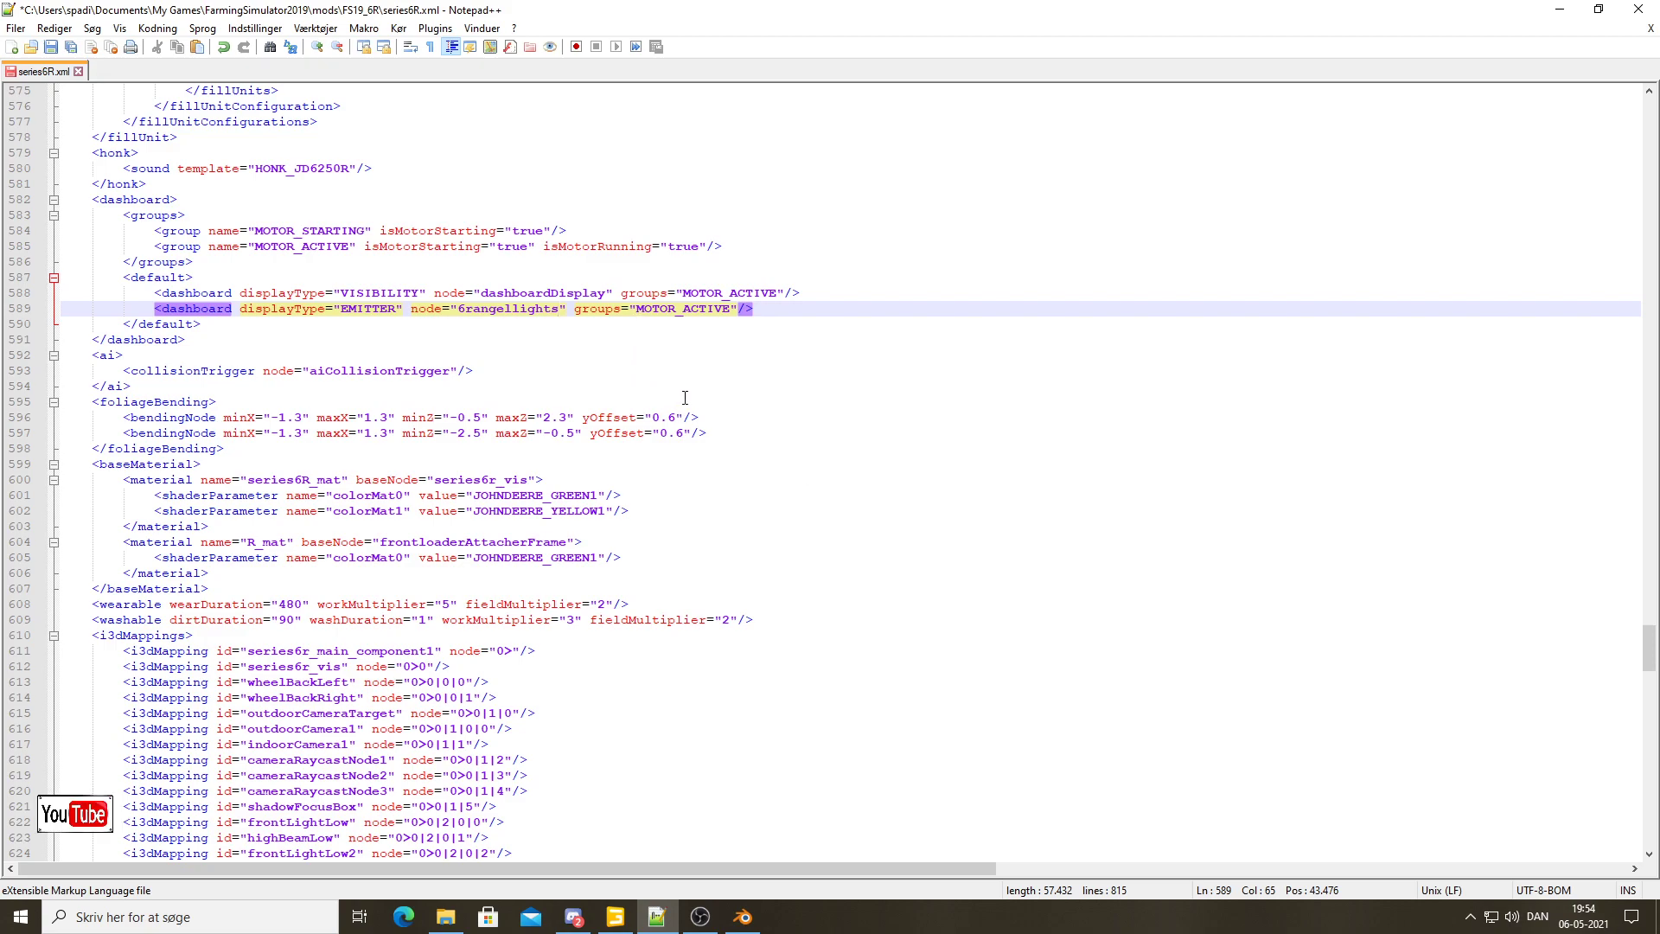
Add intensity="50" to the EMITTER entry before groups, then select the 6rangellights name
key(Right)
key(Right)
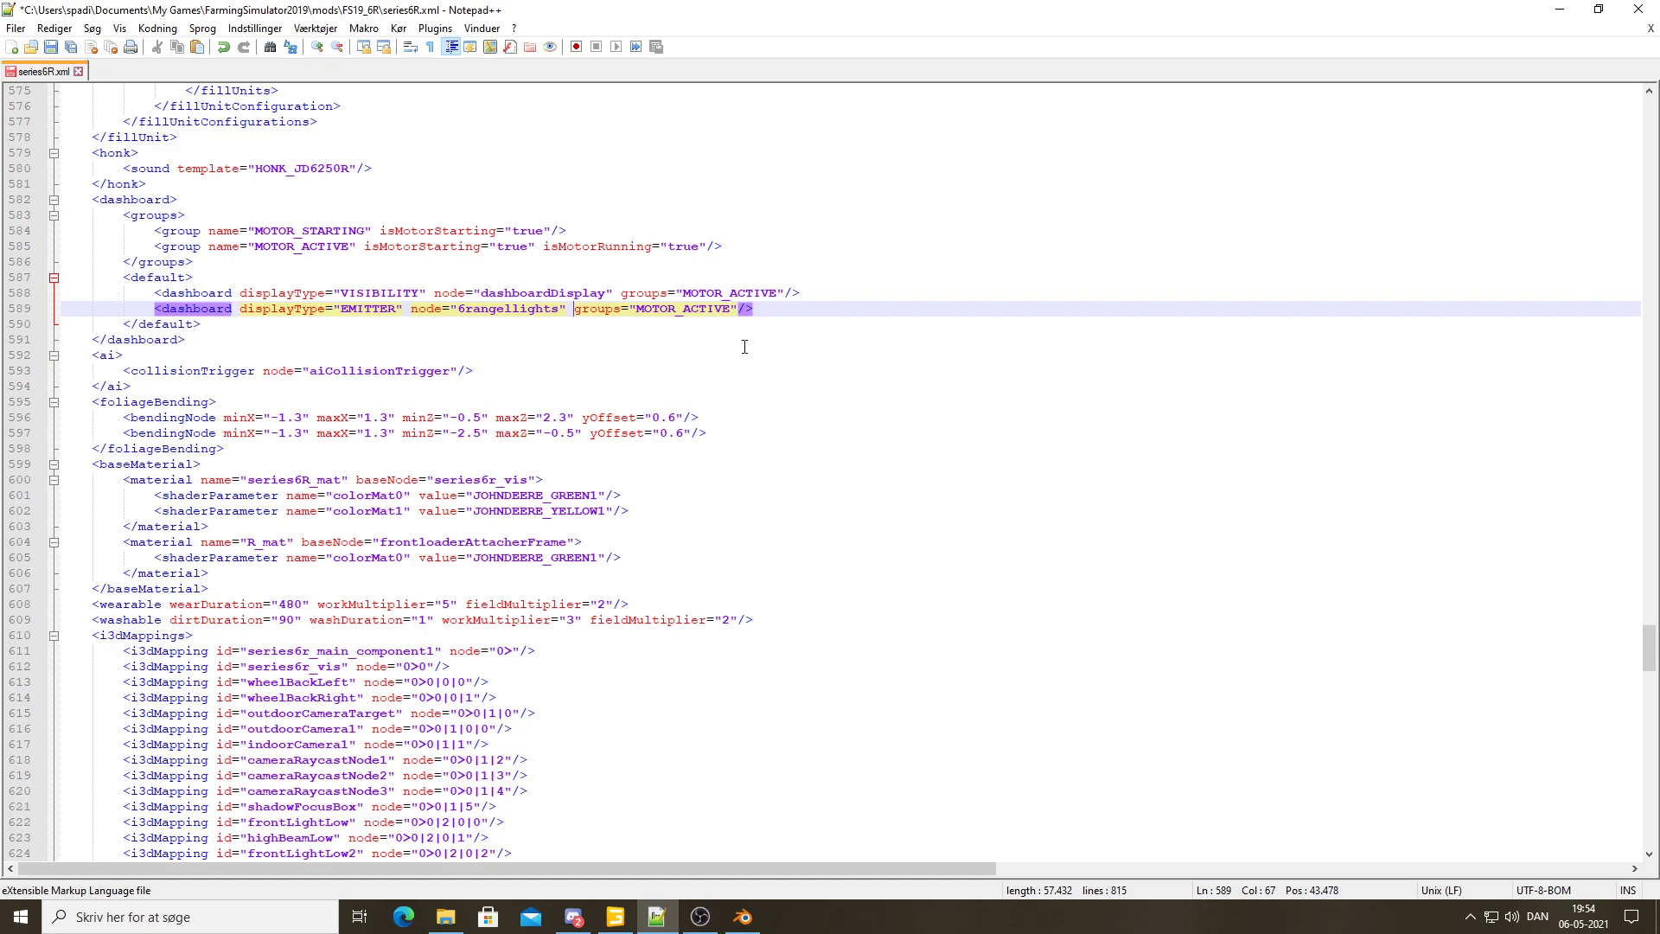
text(vi)
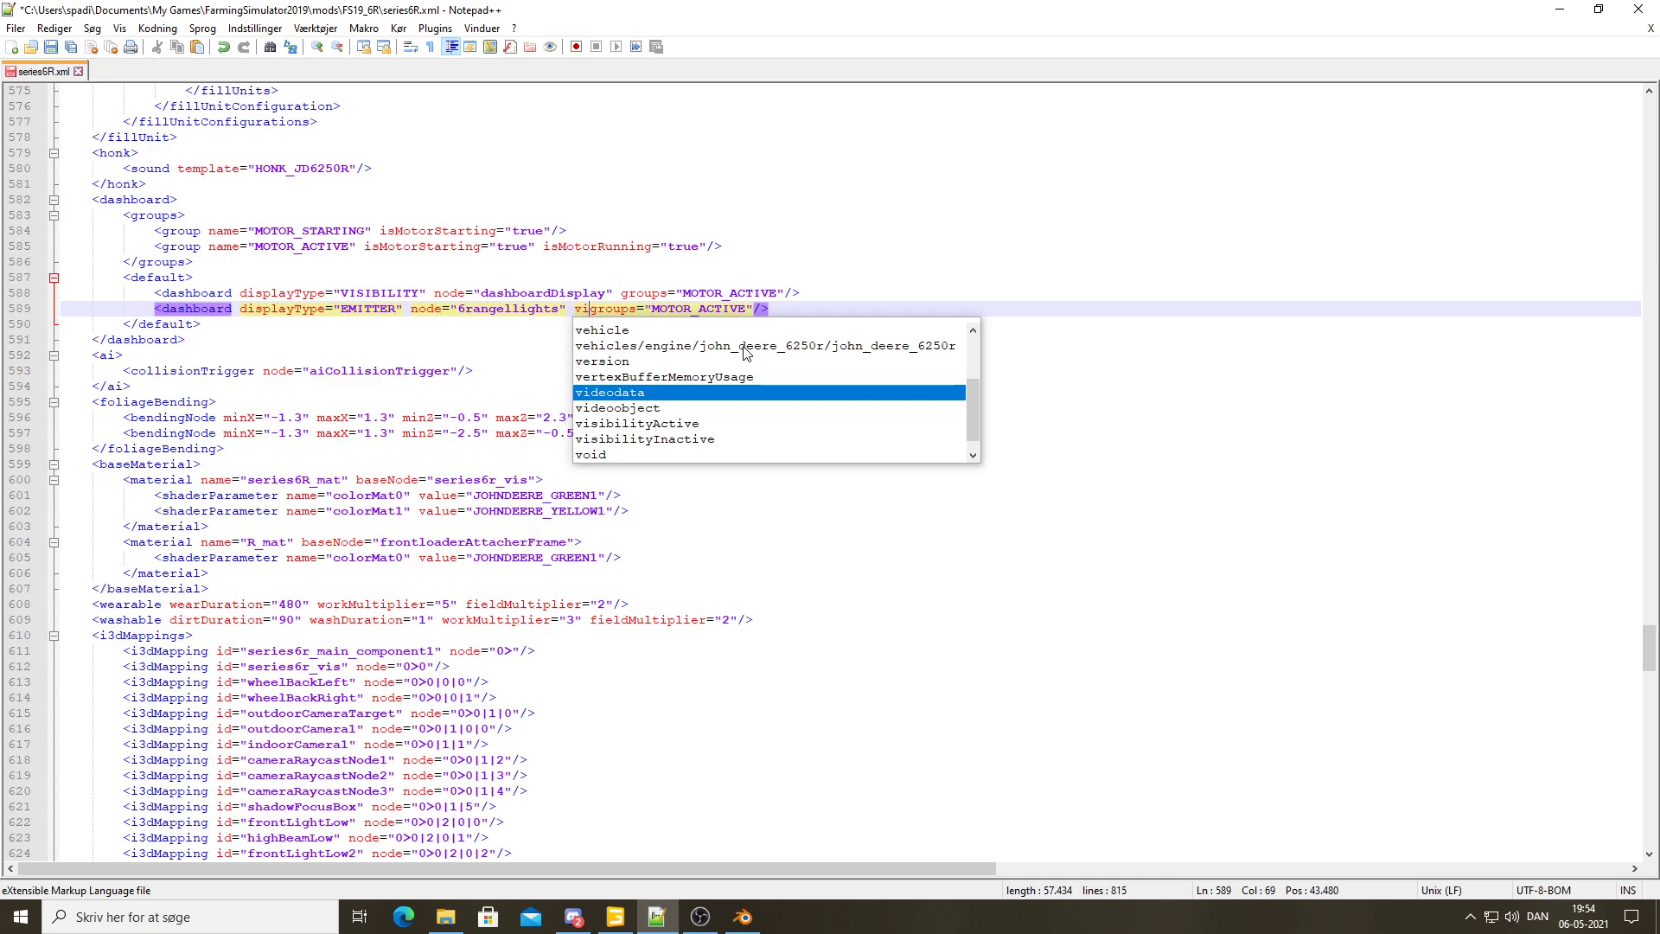
text(si)
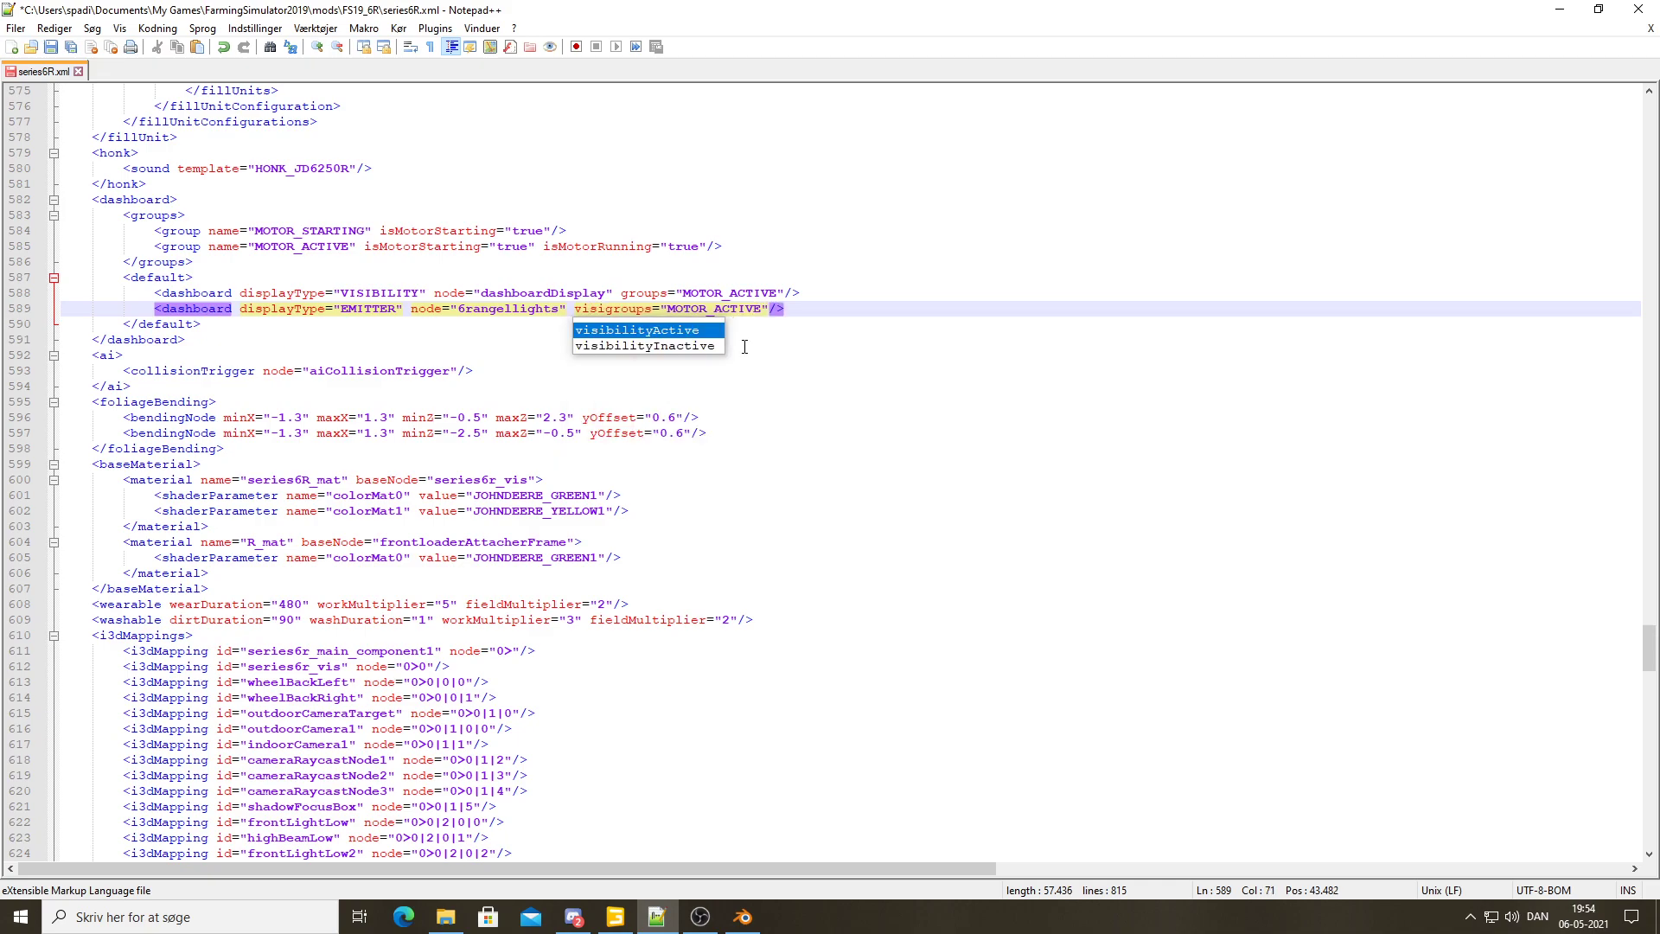
key(BackSpace)
key(BackSpace)
key(BackSpace)
key(BackSpace)
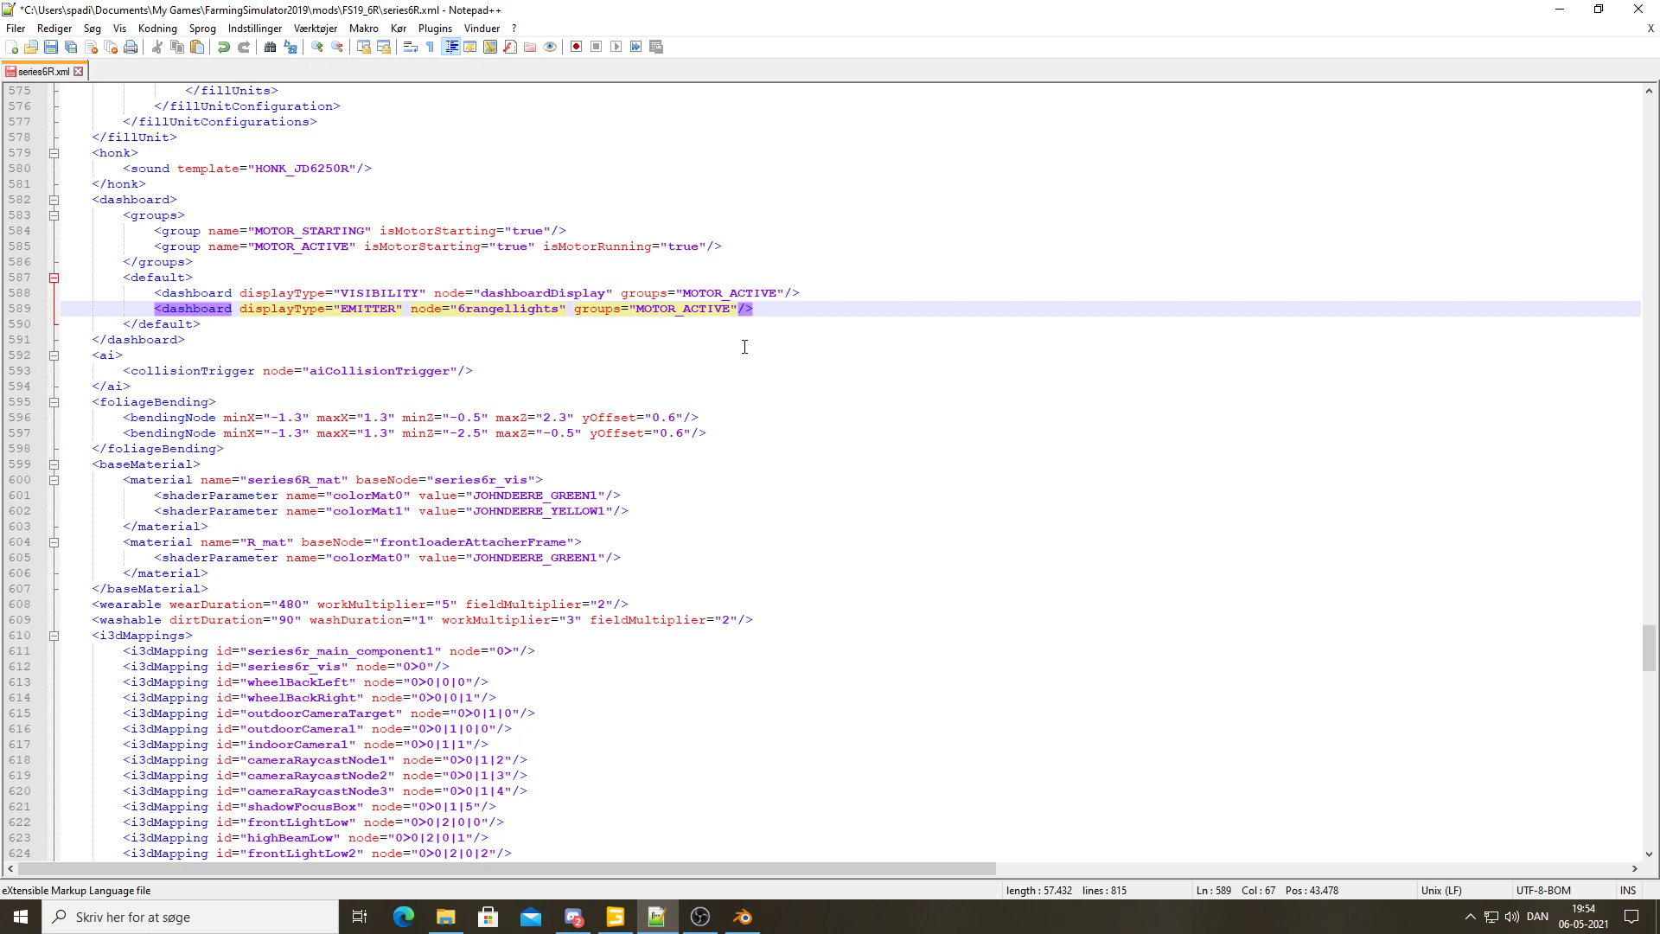
text(ins)
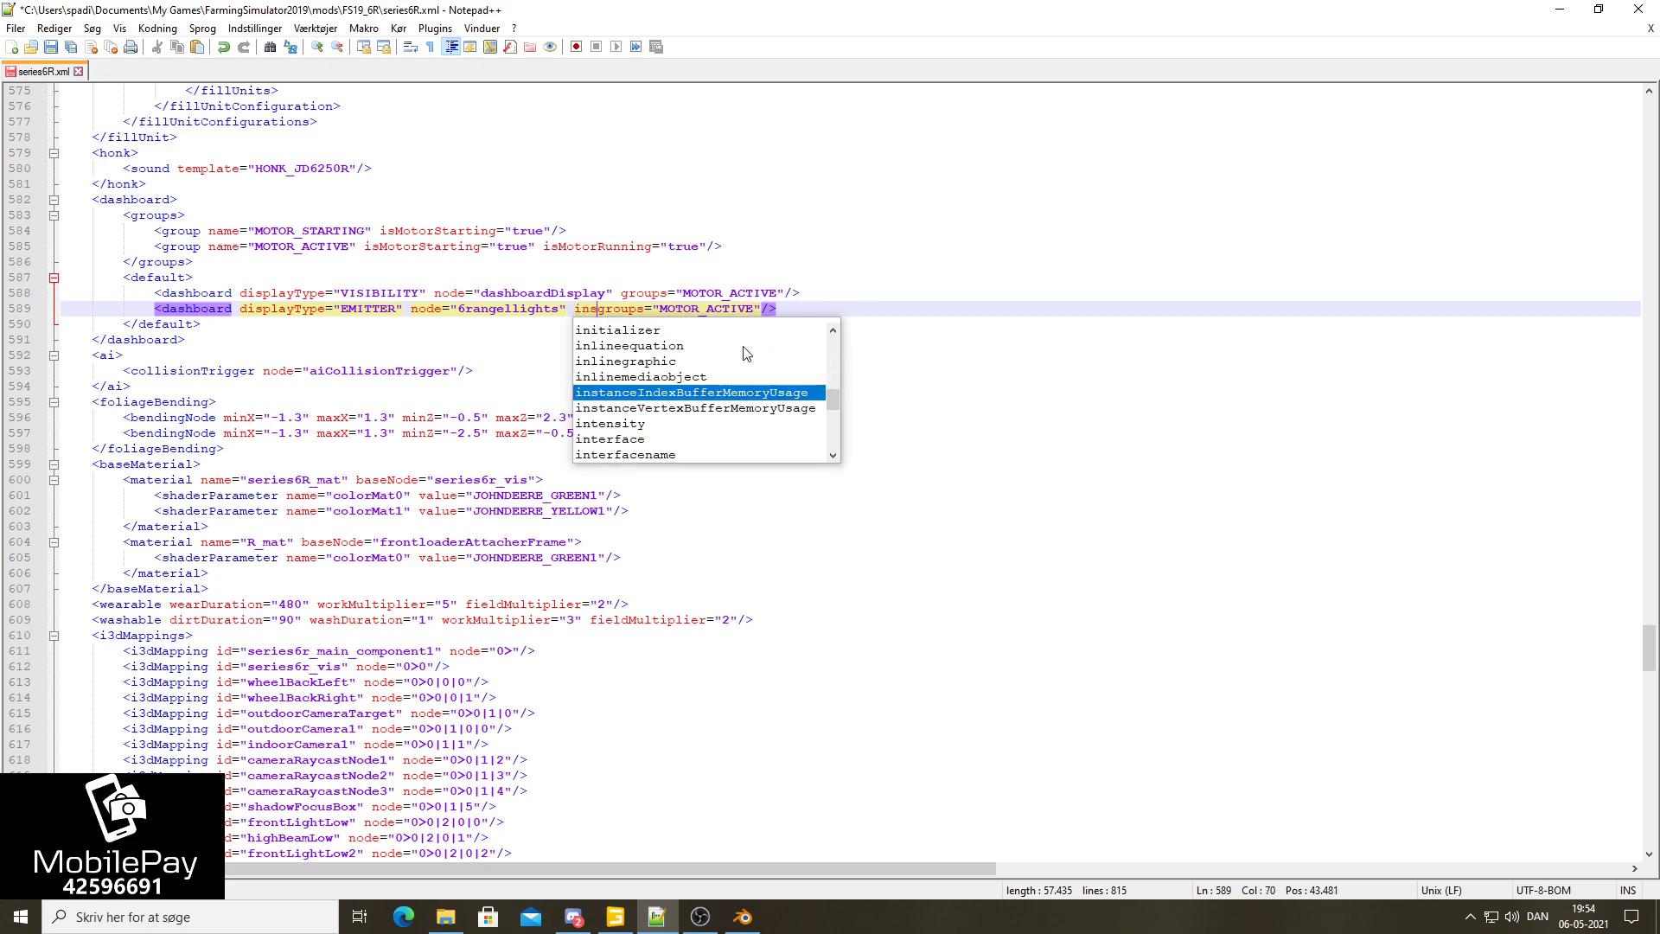
key(Down)
key(Down)
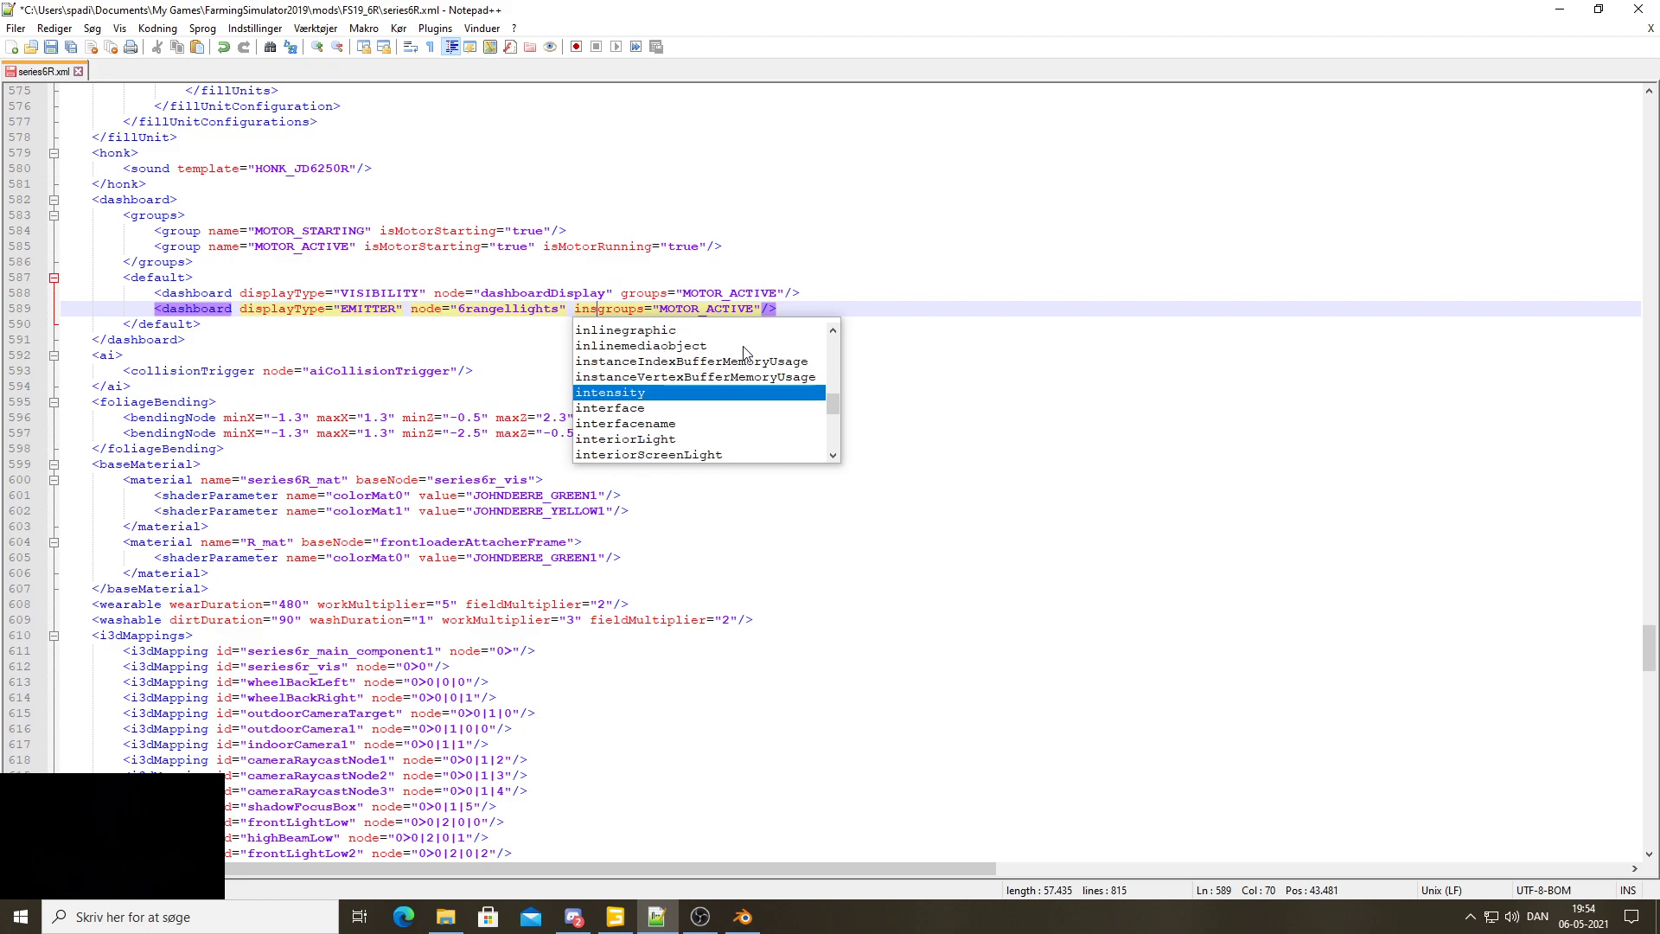
key(Return)
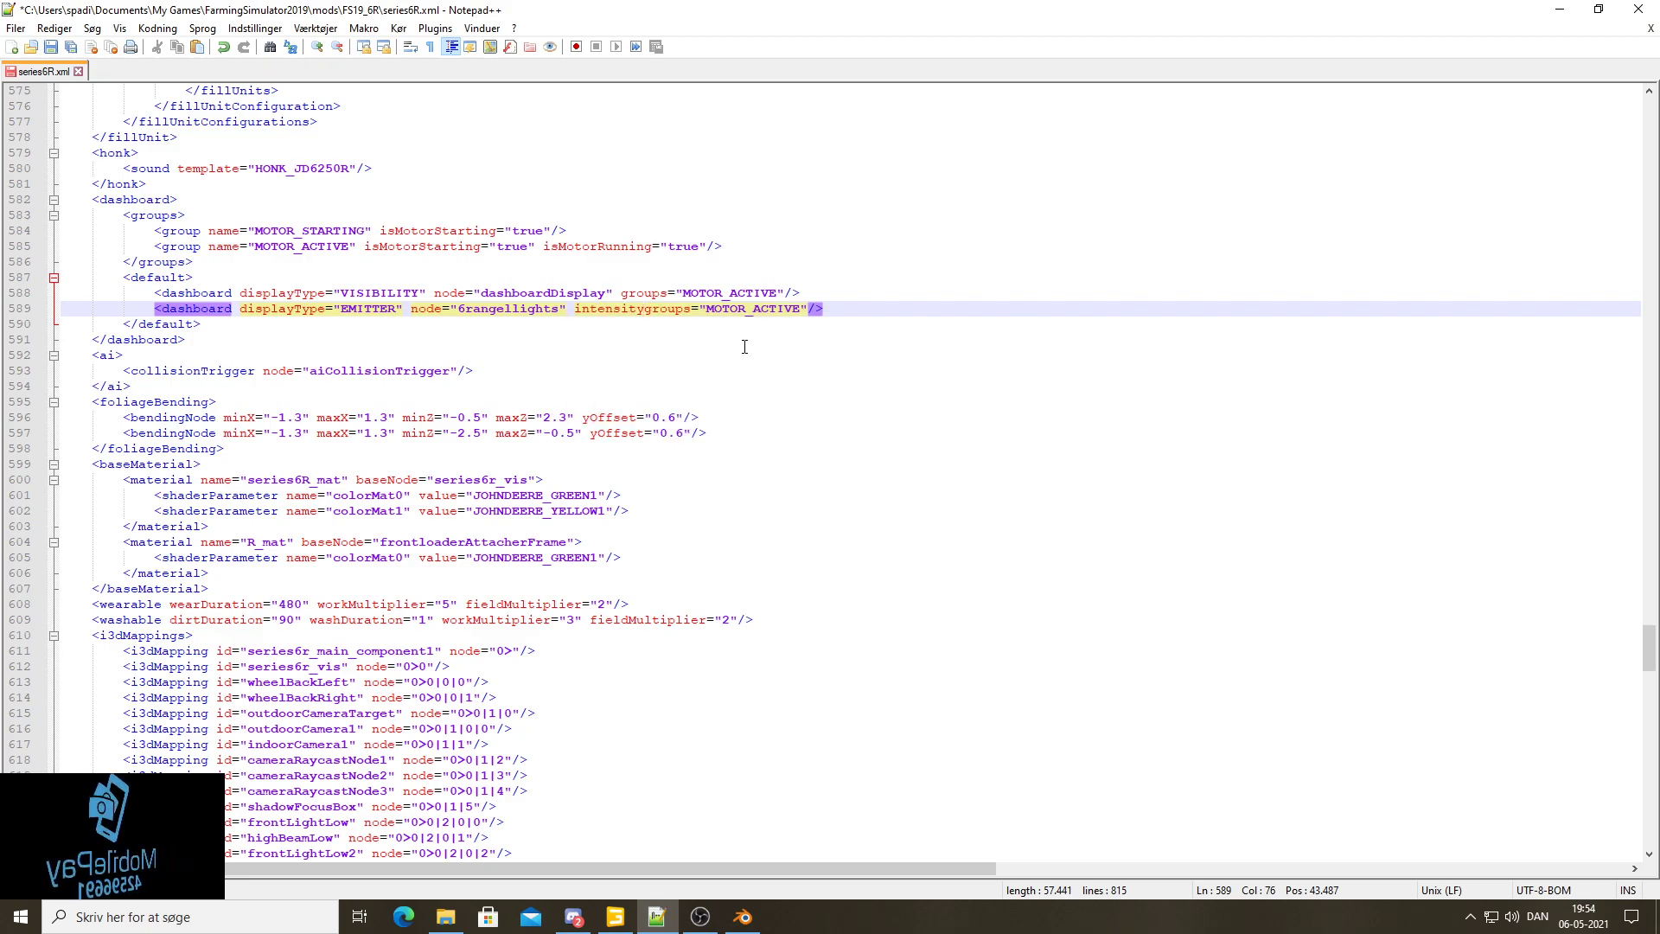
text(=)
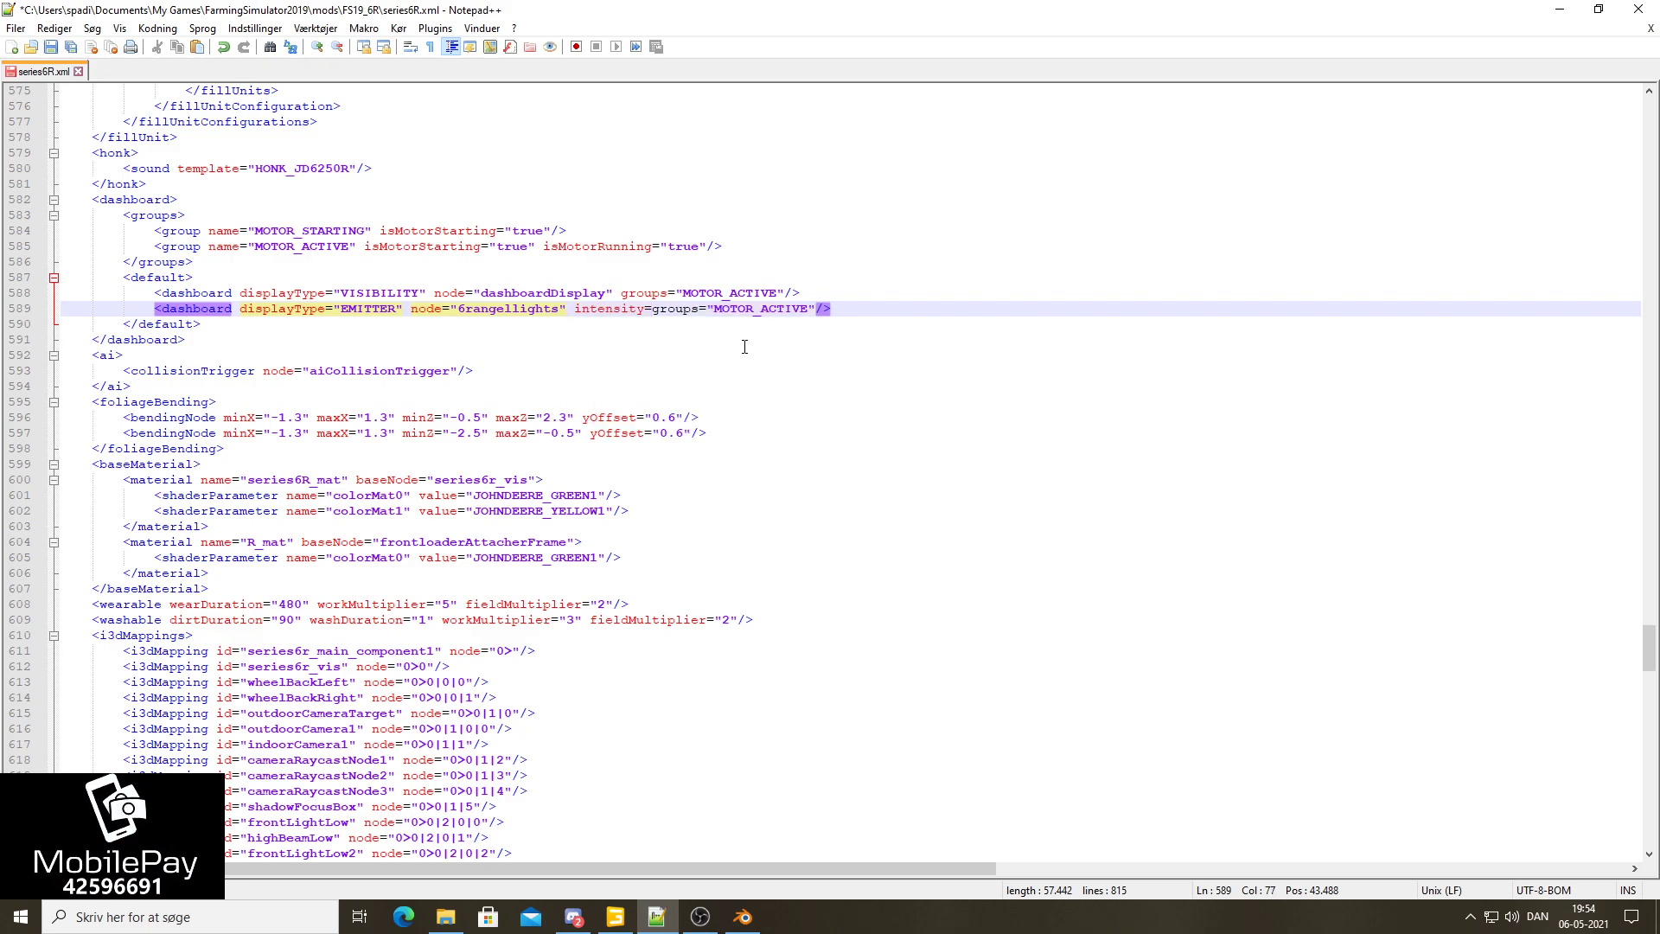
text(")
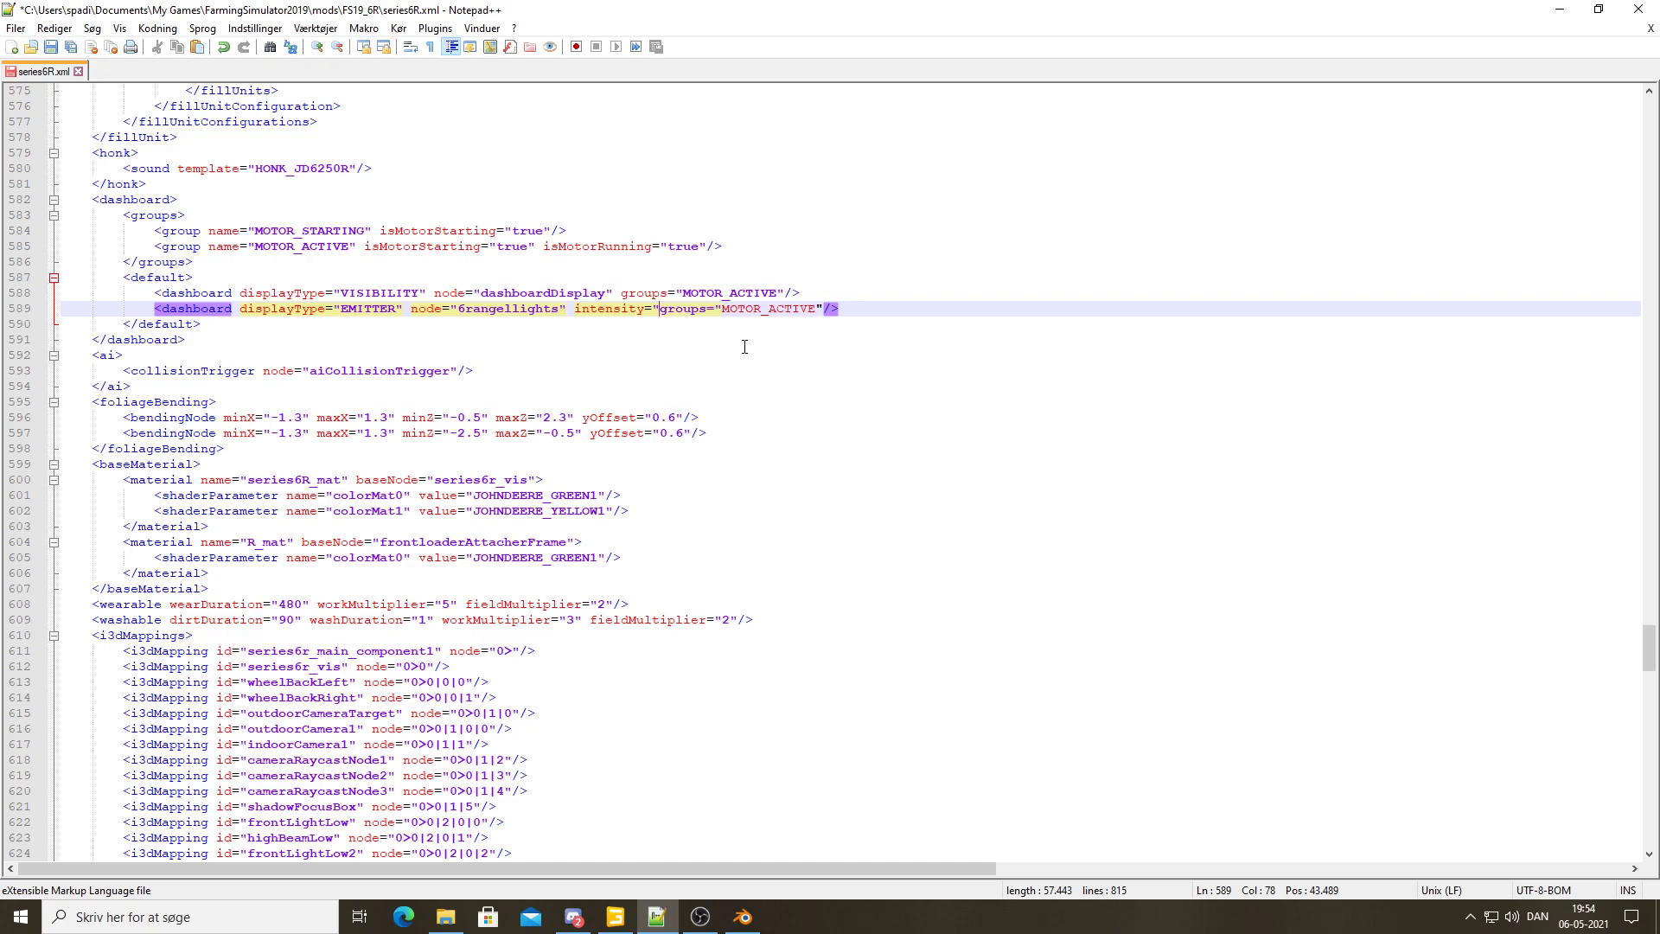
text(50")
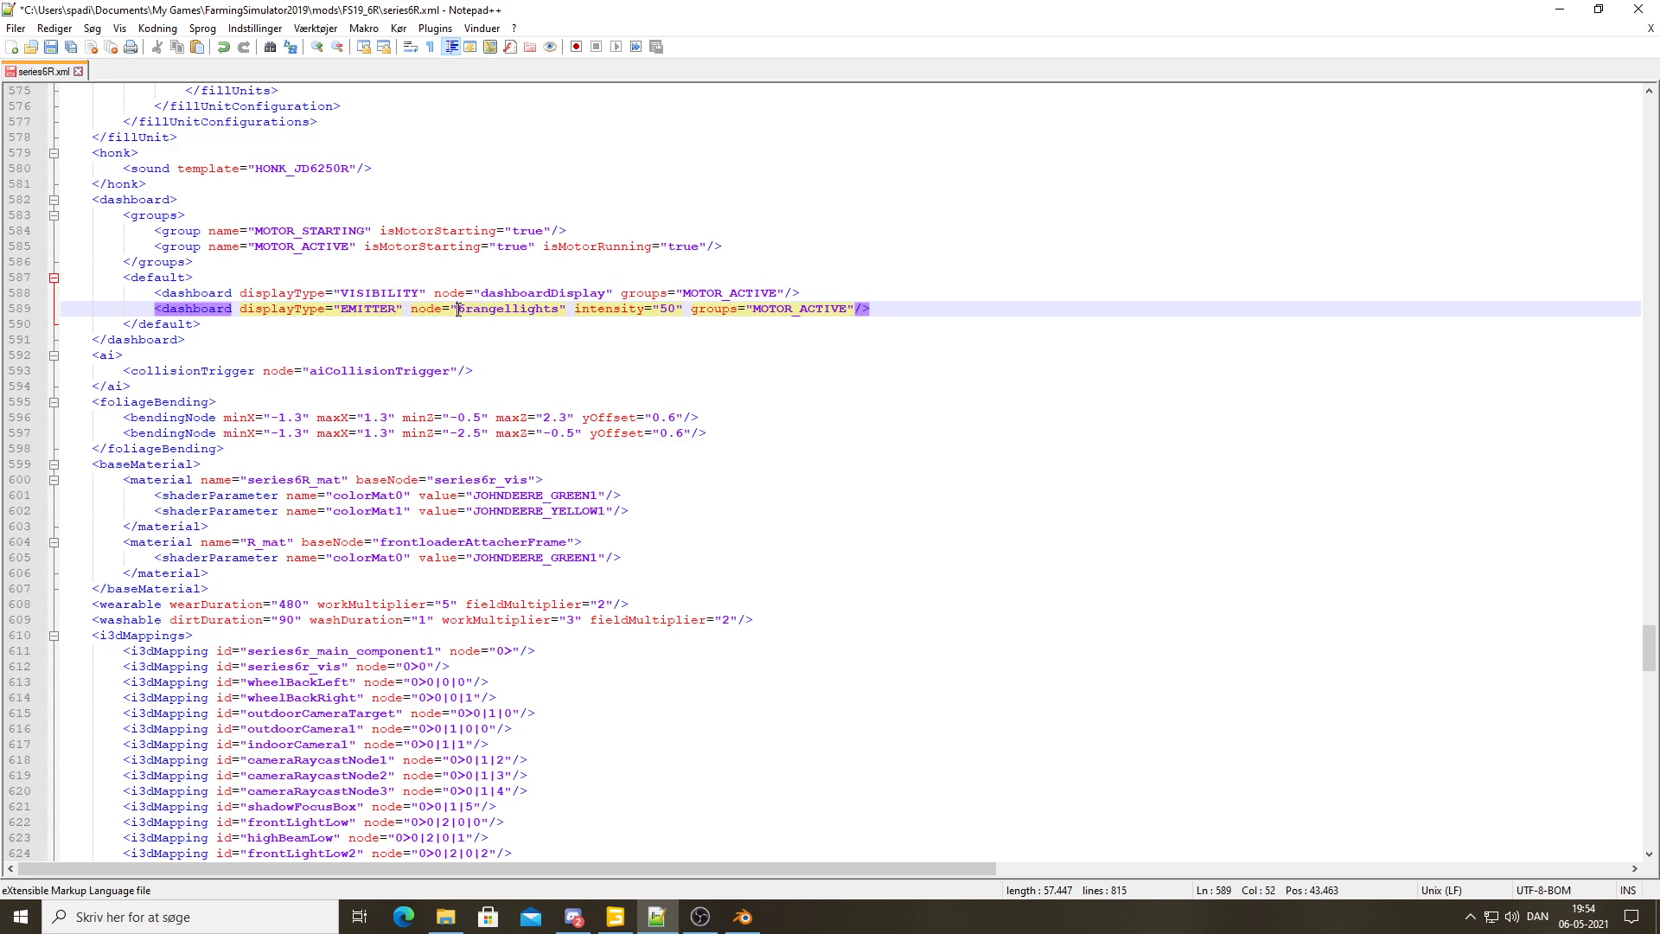
drag(459, 309, 558, 309)
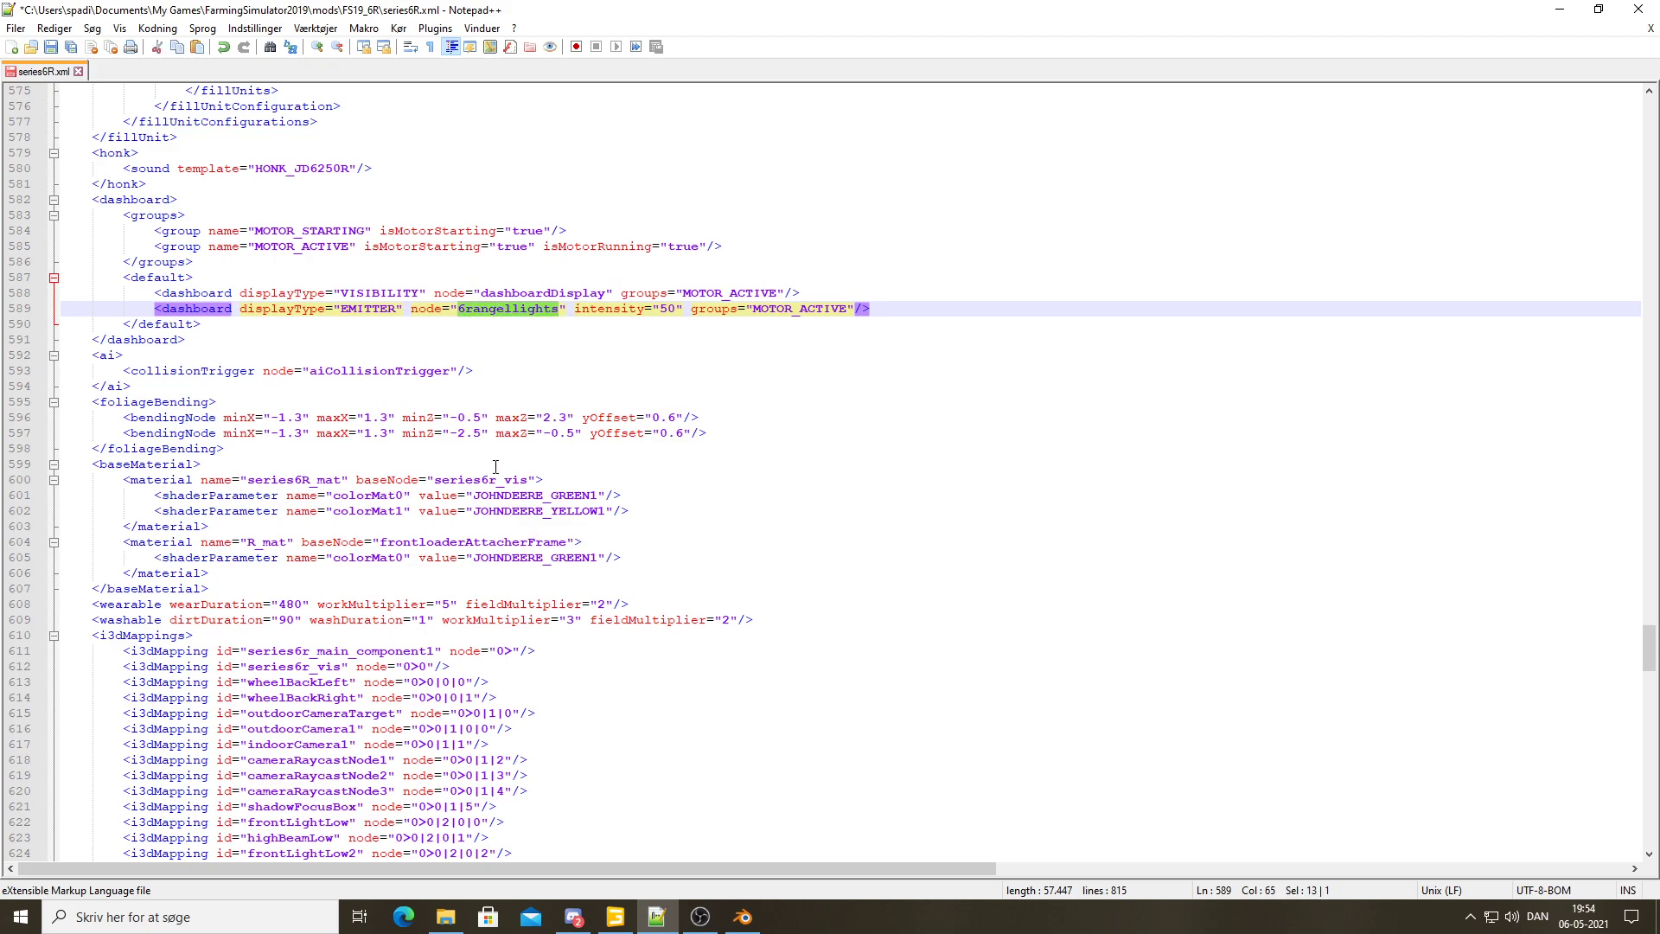
Duplicate the last i3dMapping line onto a new line below line 812
scroll(496, 467, down, 5)
scroll(315, 586, down, 2)
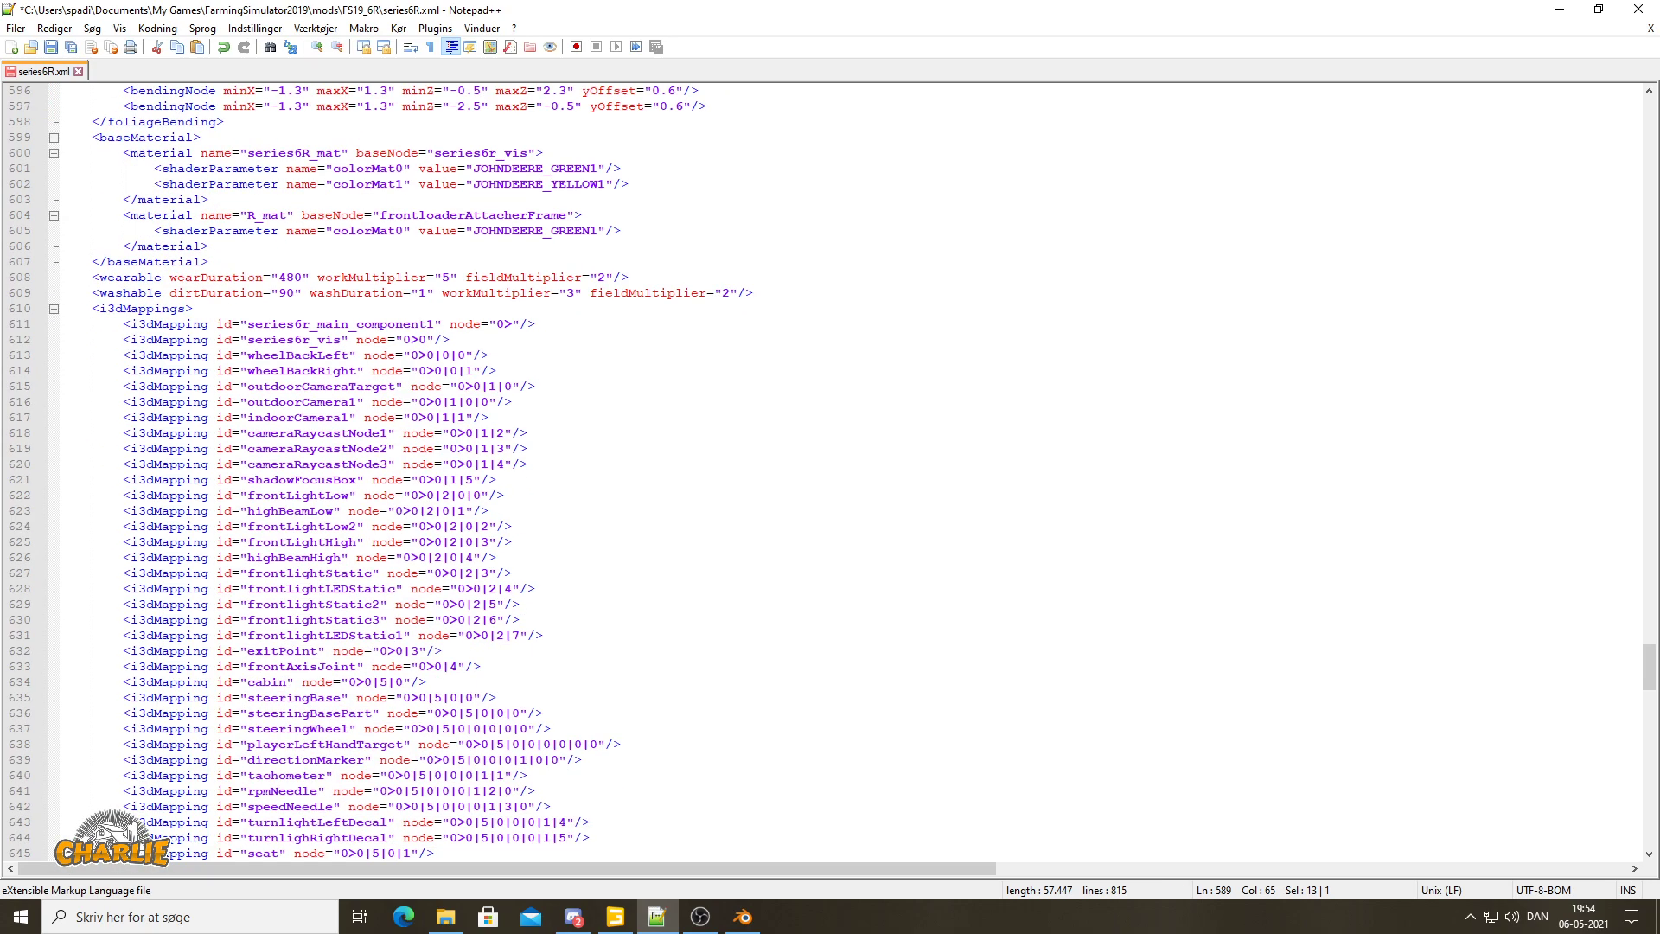
scroll(316, 586, down, 3)
scroll(310, 597, down, 4)
scroll(302, 609, down, 3)
scroll(294, 622, down, 4)
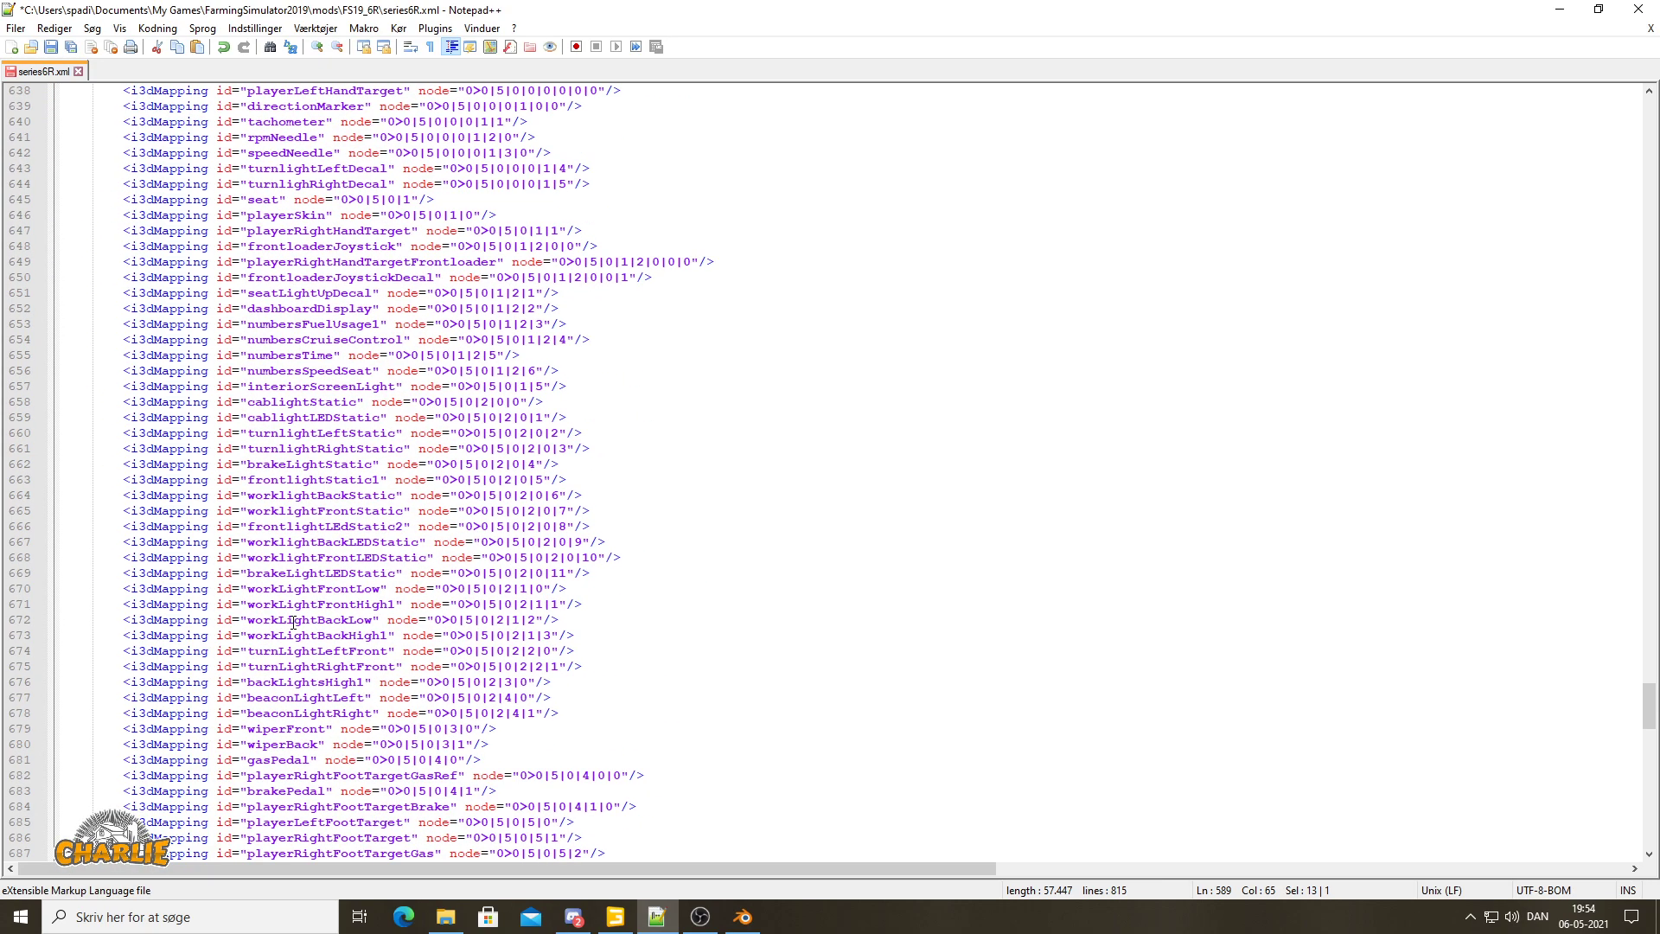
scroll(302, 614, down, 1)
scroll(333, 593, down, 1)
scroll(357, 573, down, 1)
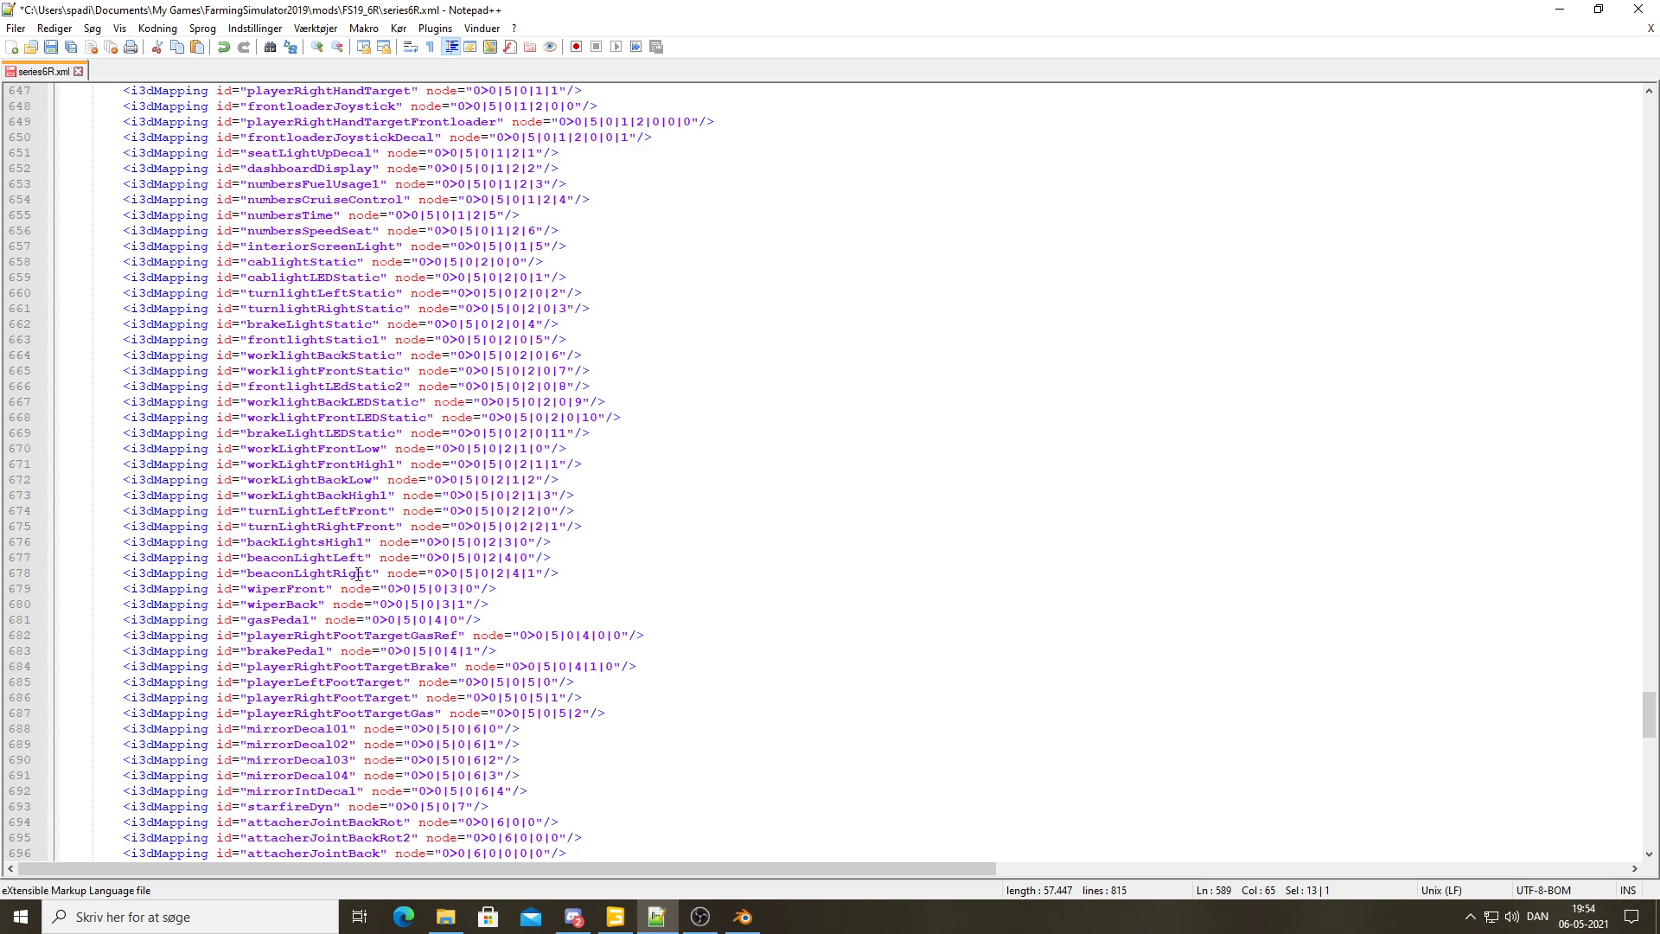
scroll(357, 573, up, 8)
scroll(563, 449, up, 9)
scroll(531, 307, up, 3)
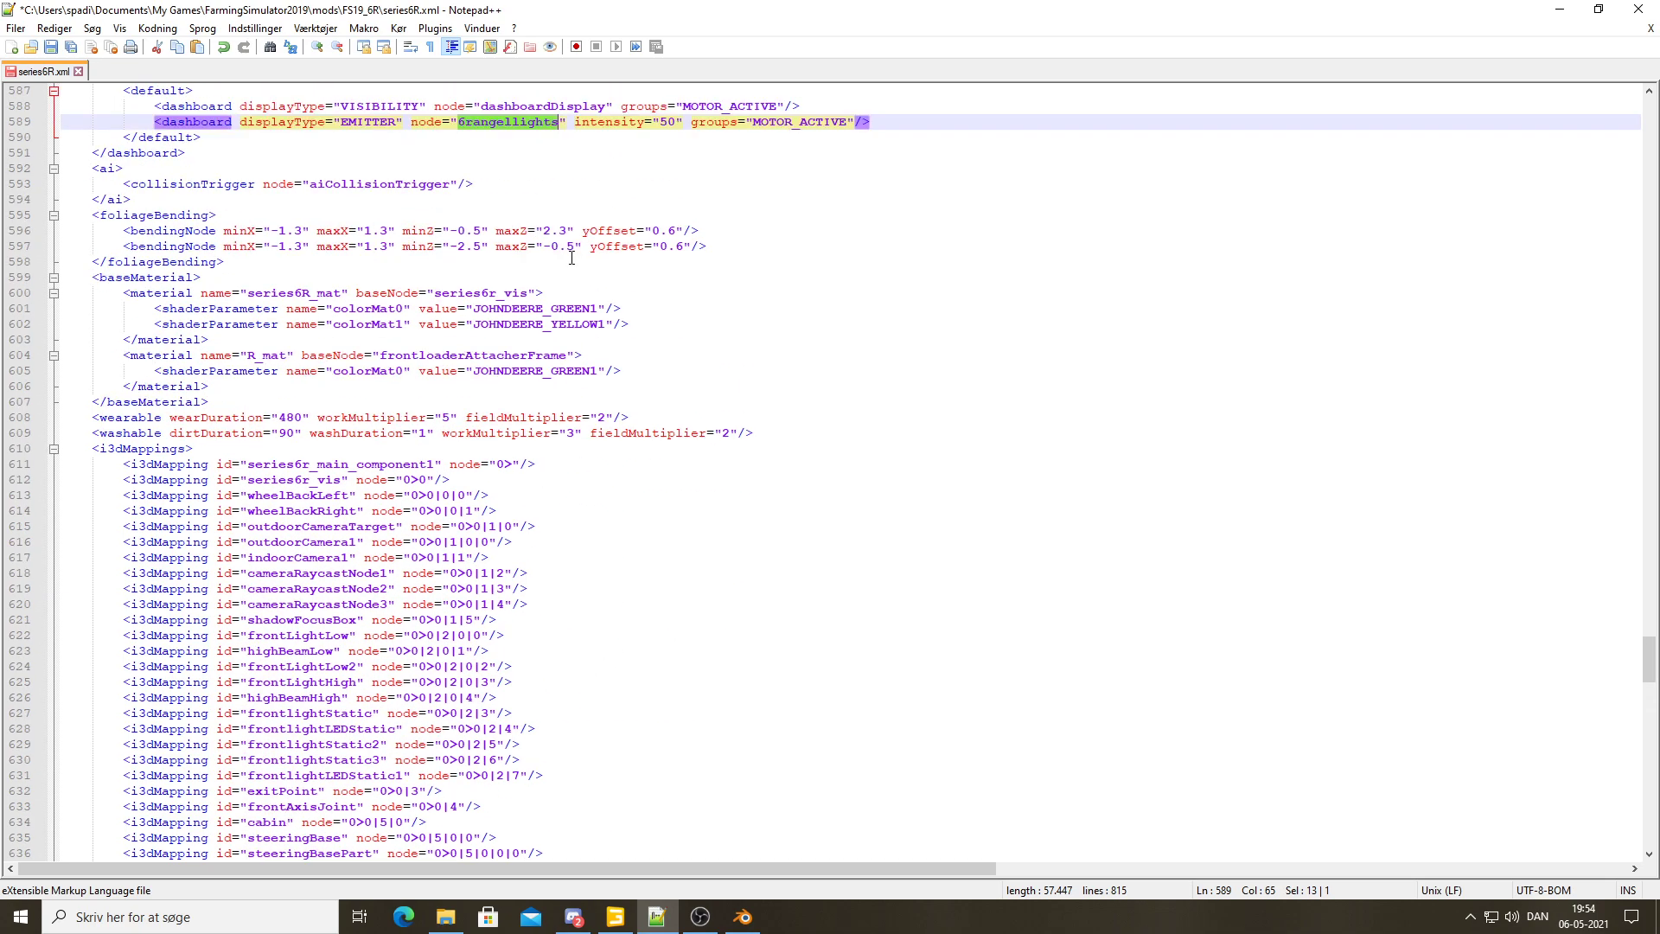
scroll(523, 234, up, 2)
click(520, 216)
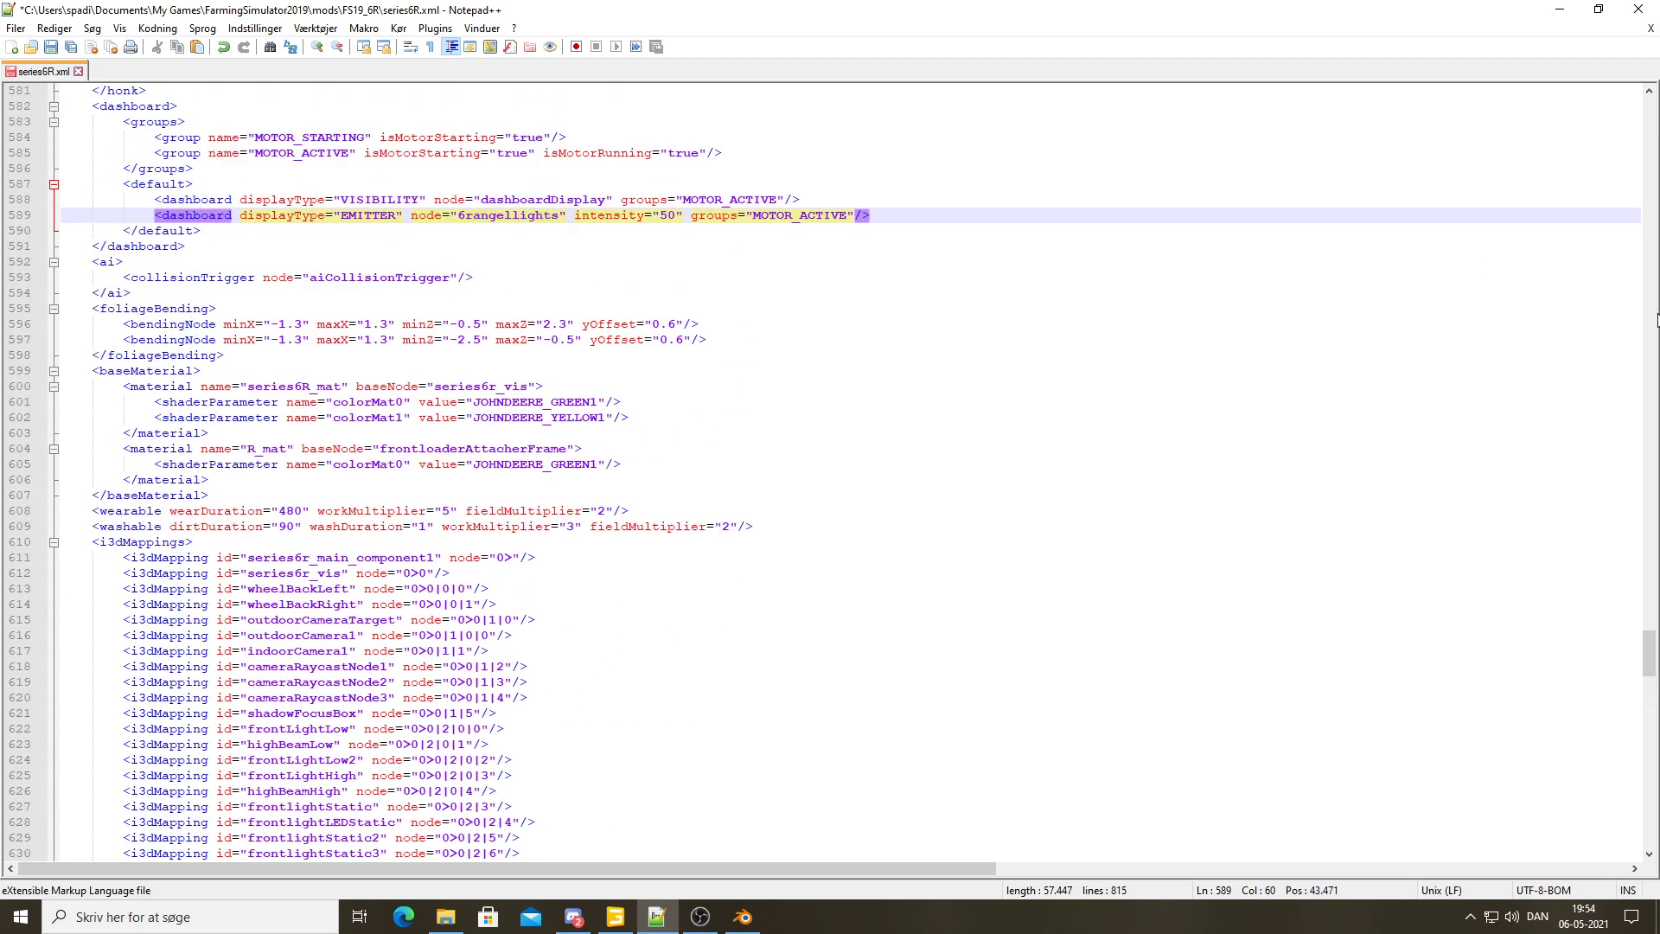
drag(1649, 653, 1649, 823)
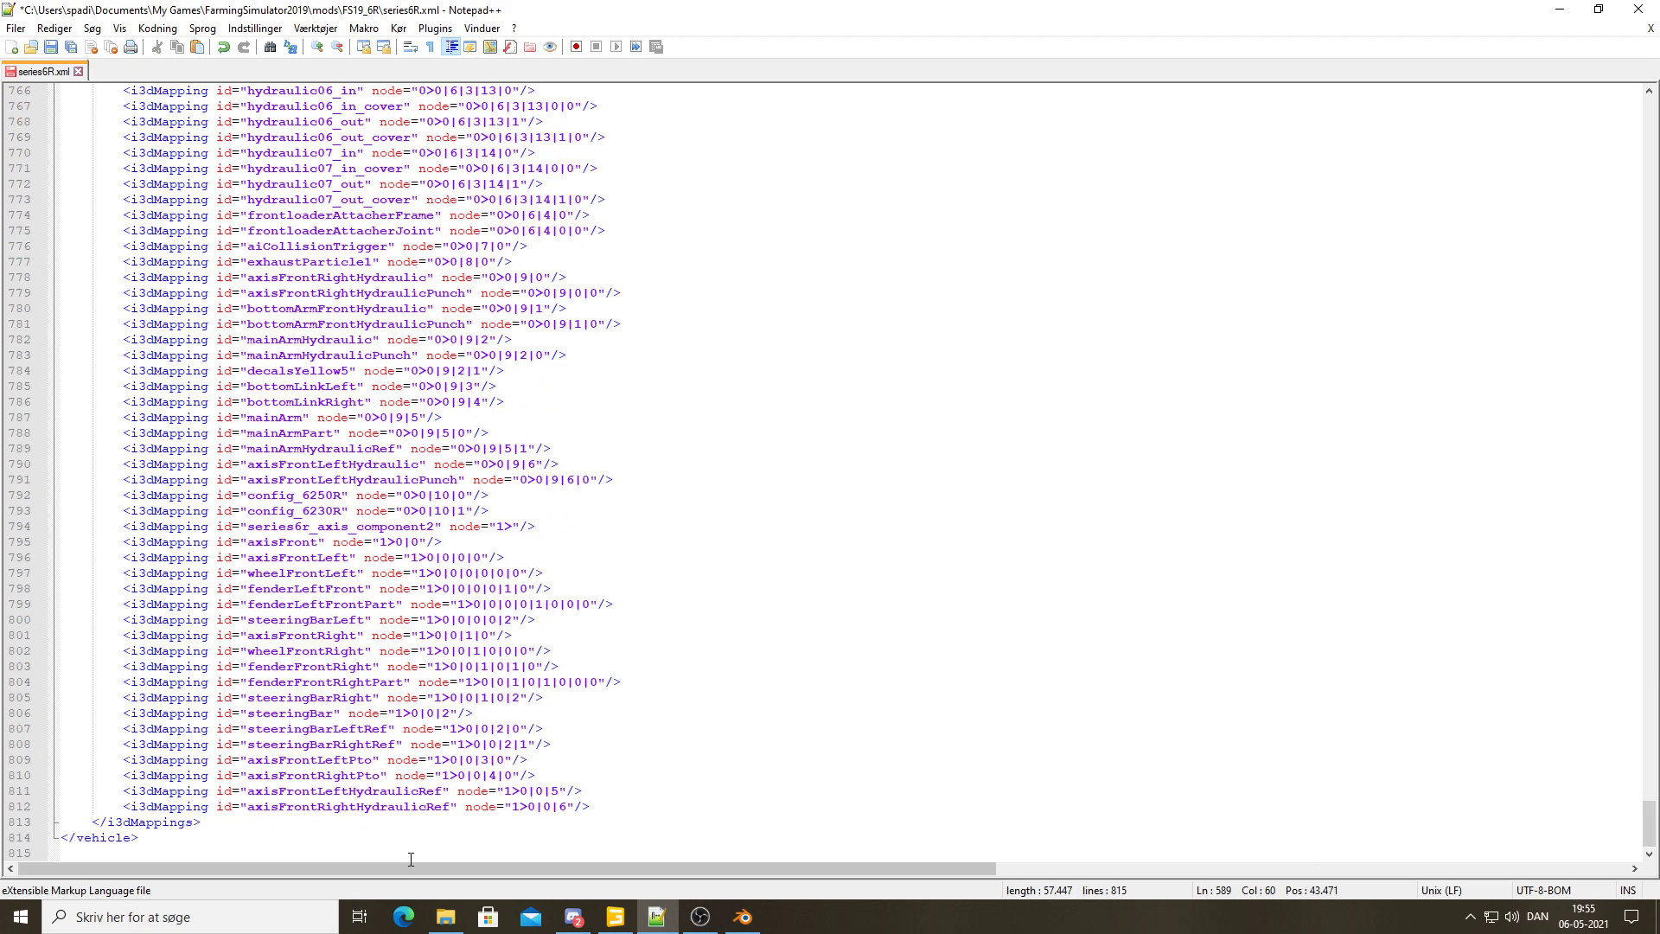
click(586, 806)
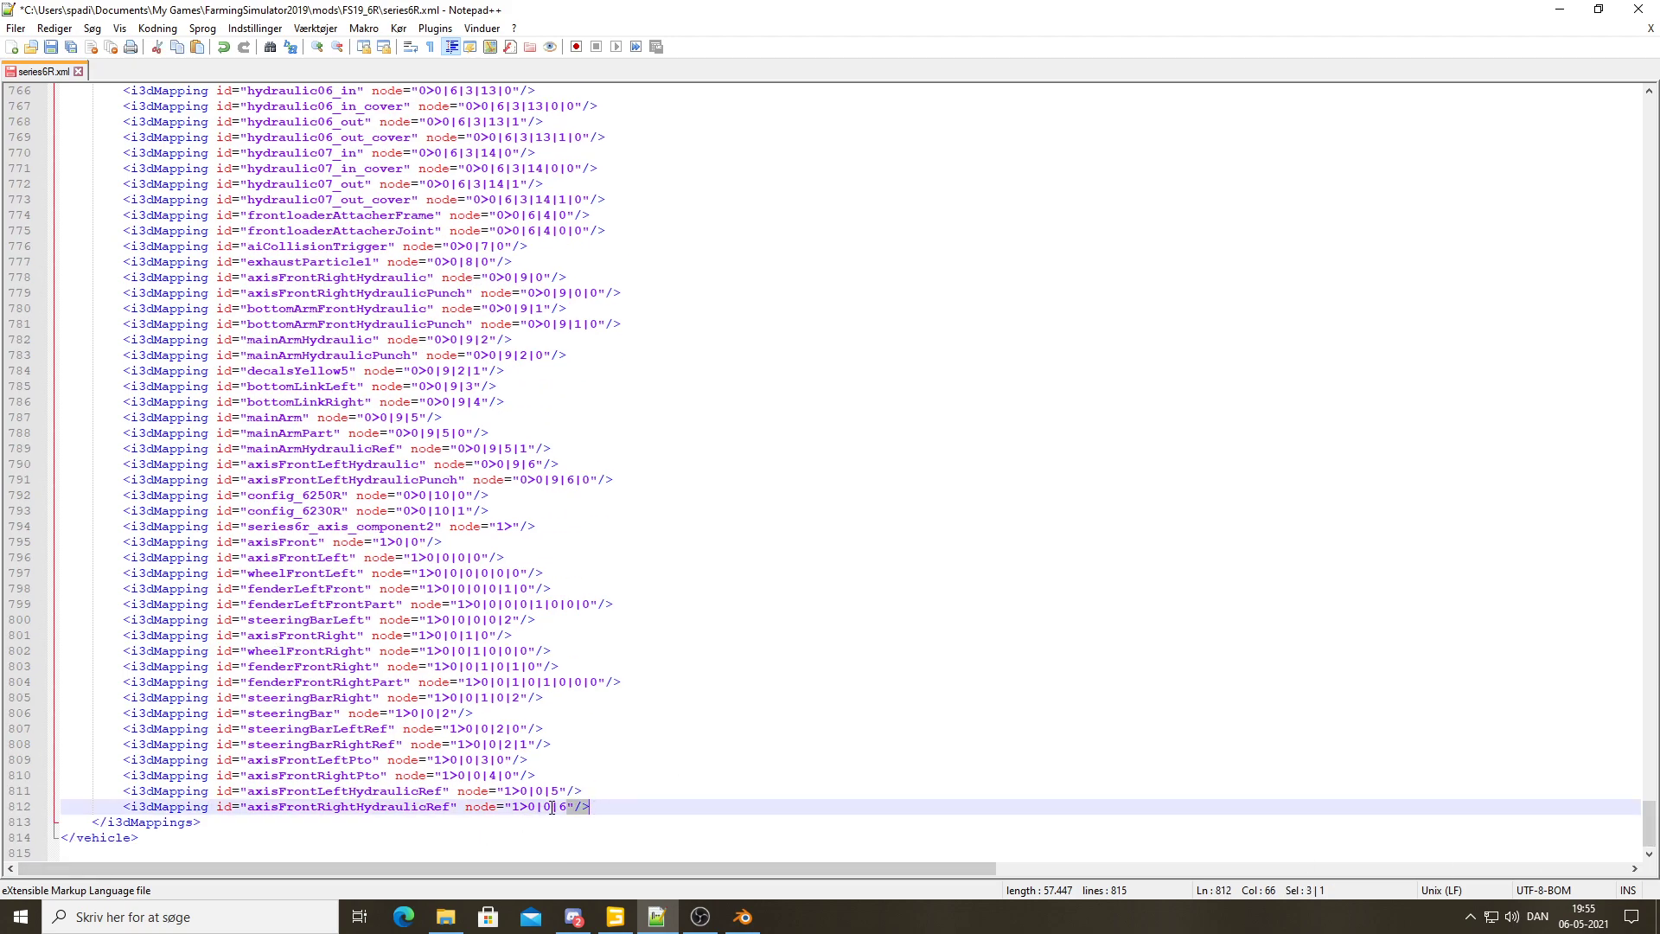
drag(589, 806, 62, 806)
key(ctrl+c)
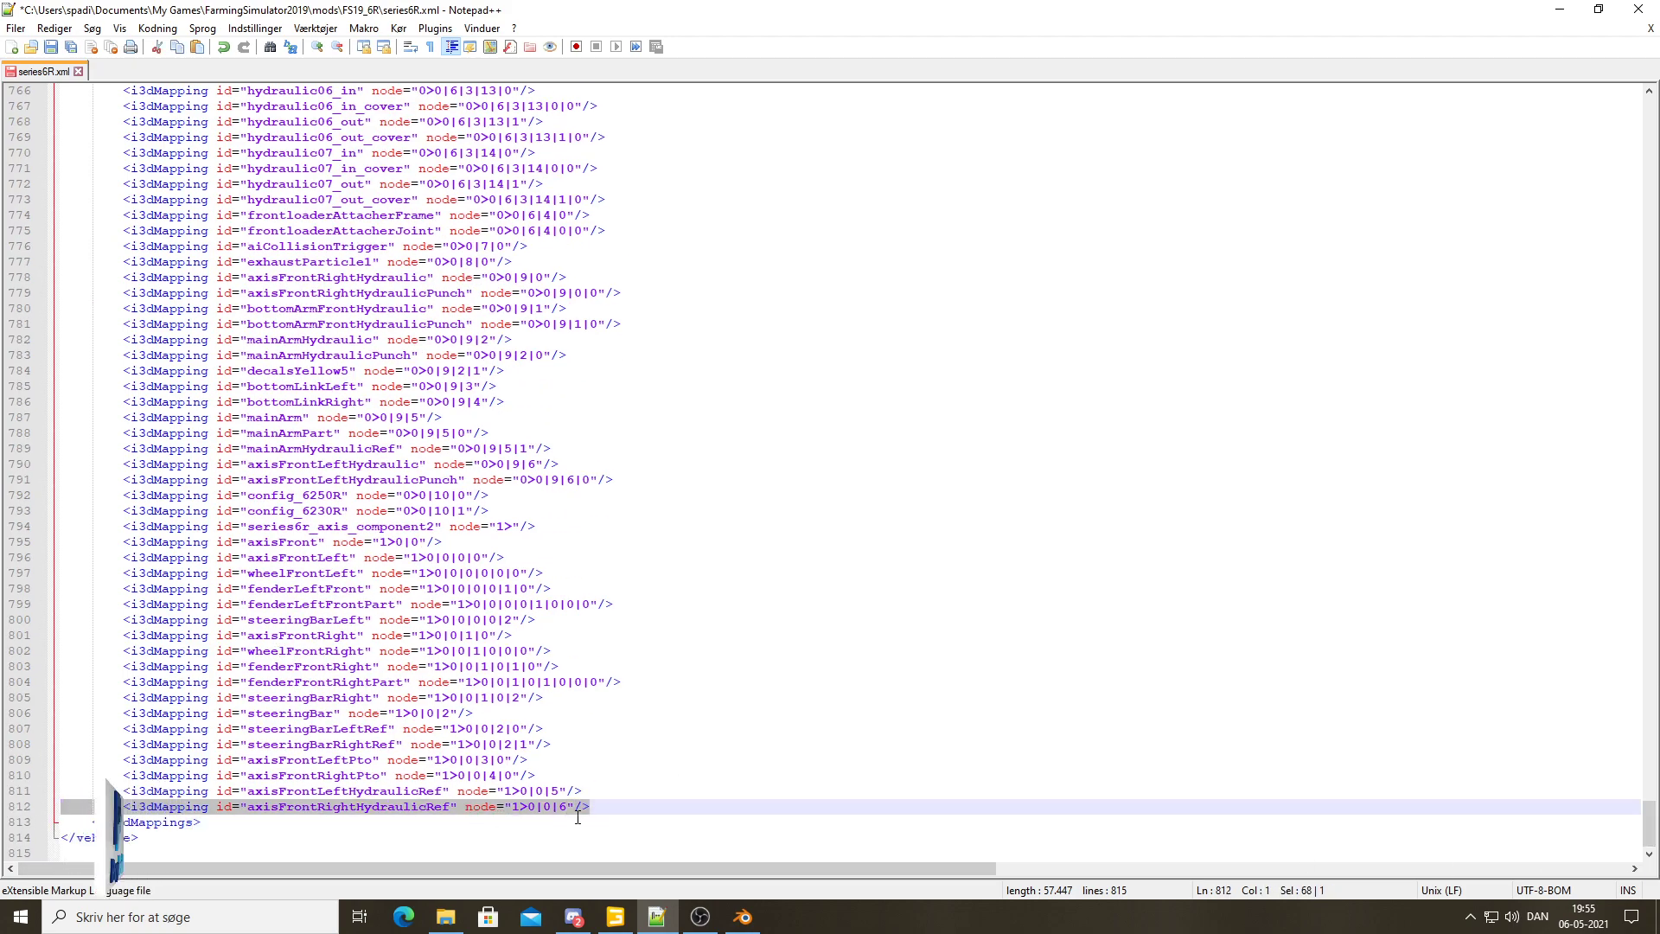
click(603, 804)
key(Return)
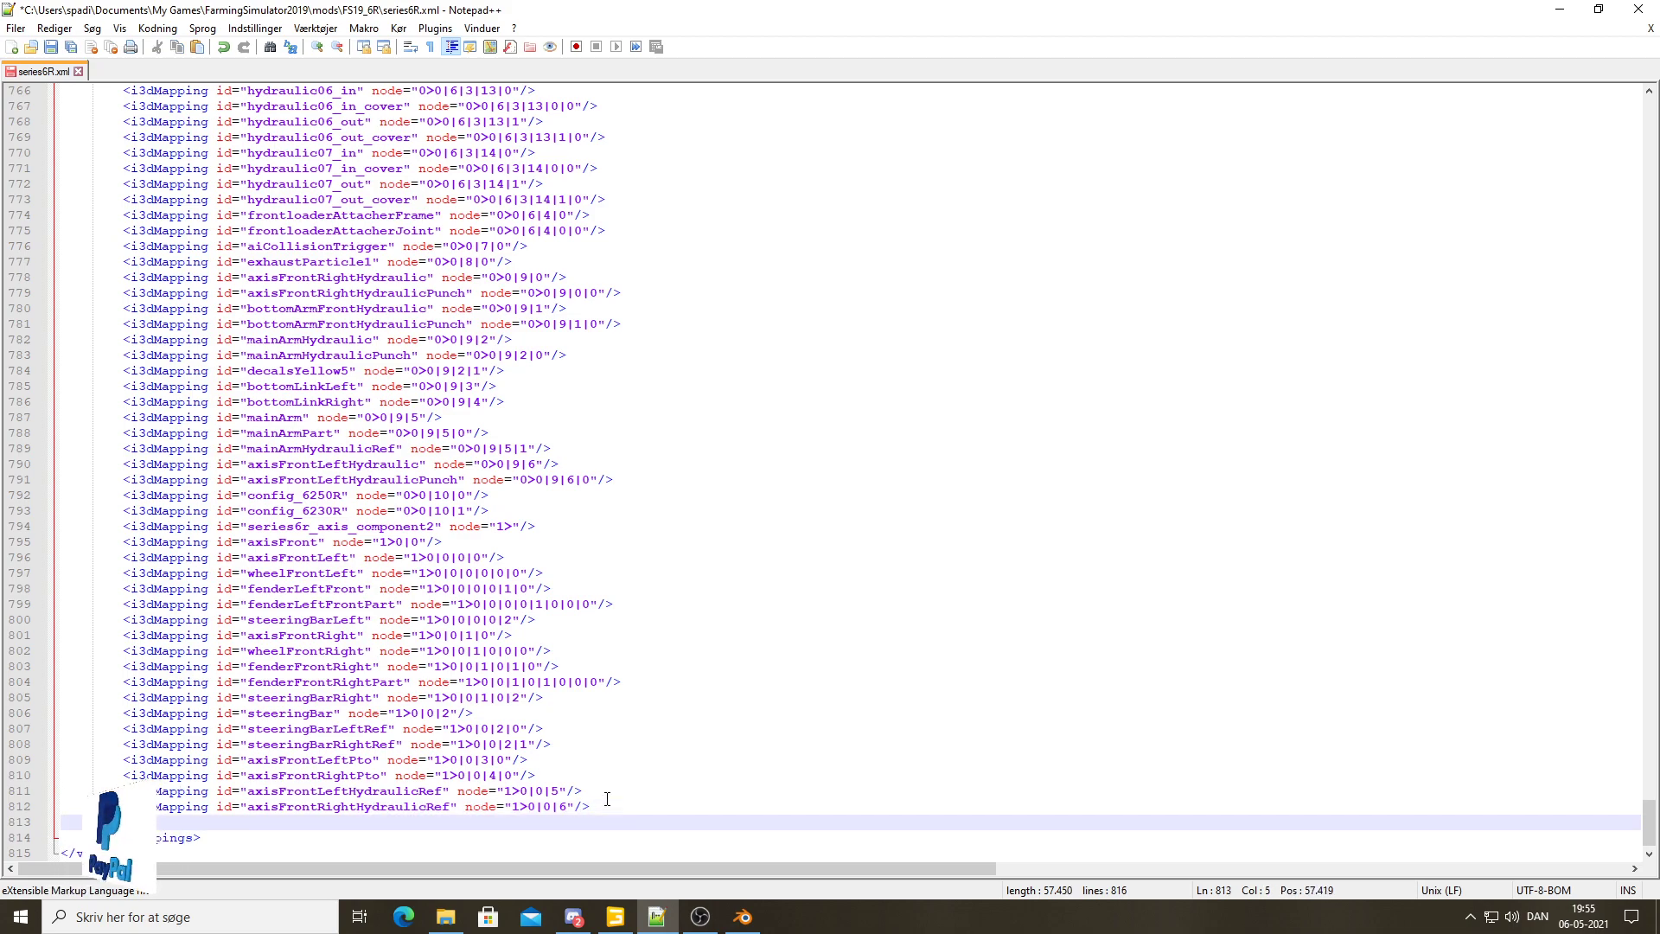
key(ctrl+v)
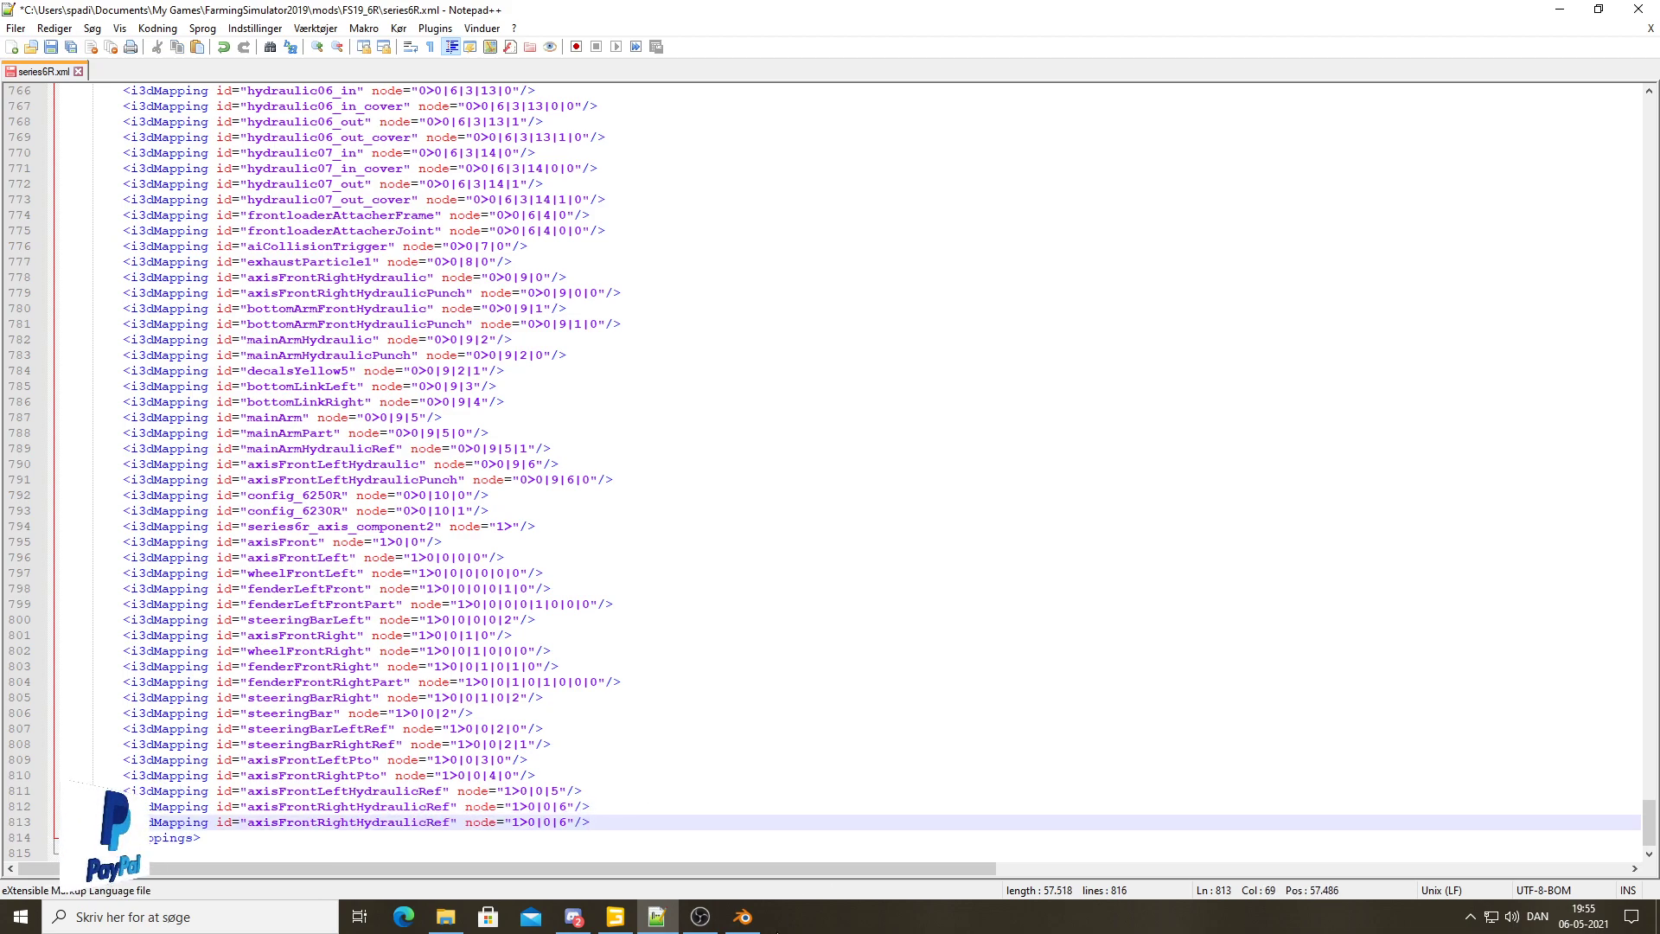
Replace the duplicated id axisFrontRightHydraulicRef with 6rangellights
scroll(767, 775, up, 5)
scroll(636, 465, up, 11)
scroll(635, 464, up, 13)
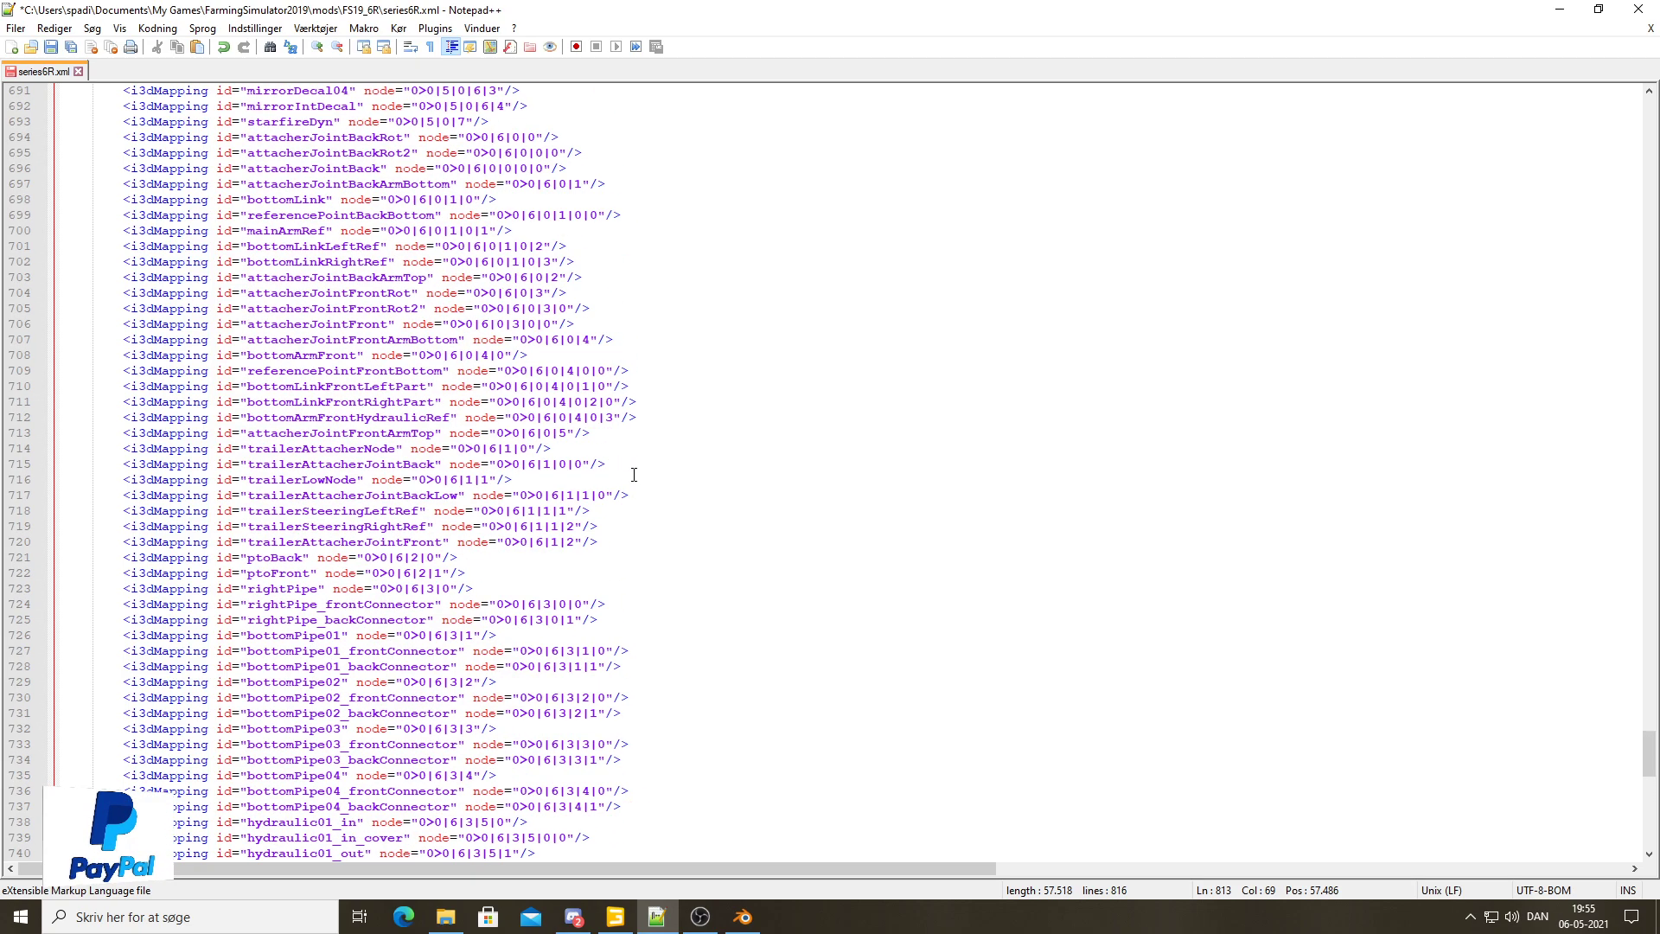
scroll(636, 463, up, 13)
scroll(637, 461, up, 13)
scroll(638, 459, up, 8)
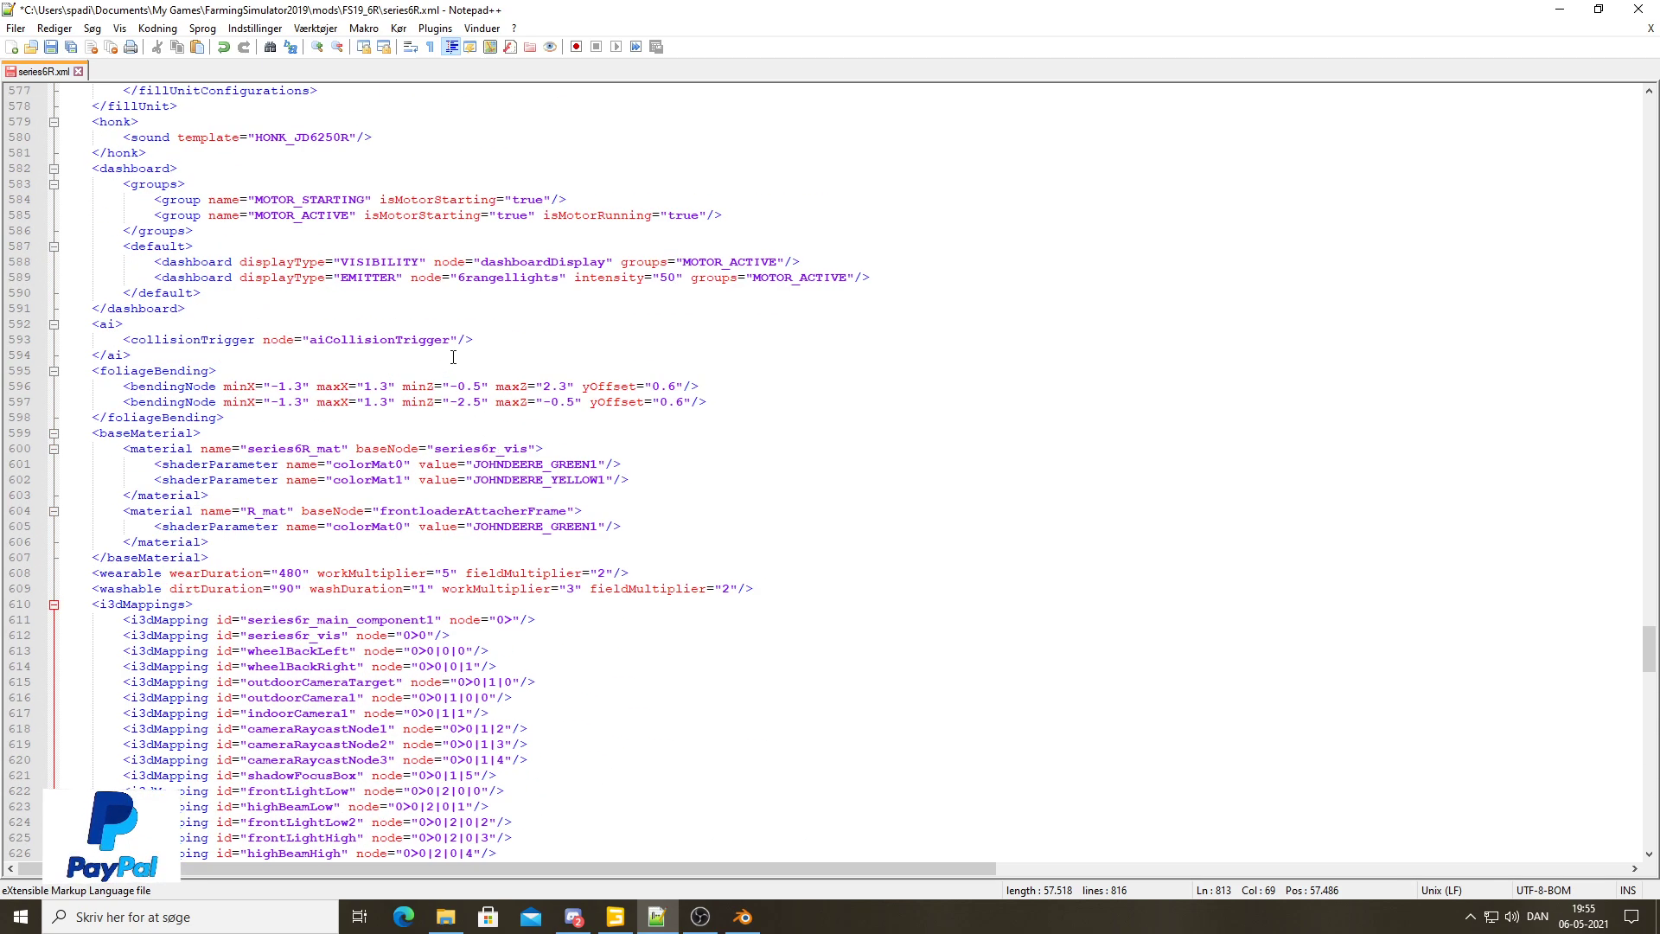
drag(559, 279, 459, 278)
key(ctrl+c)
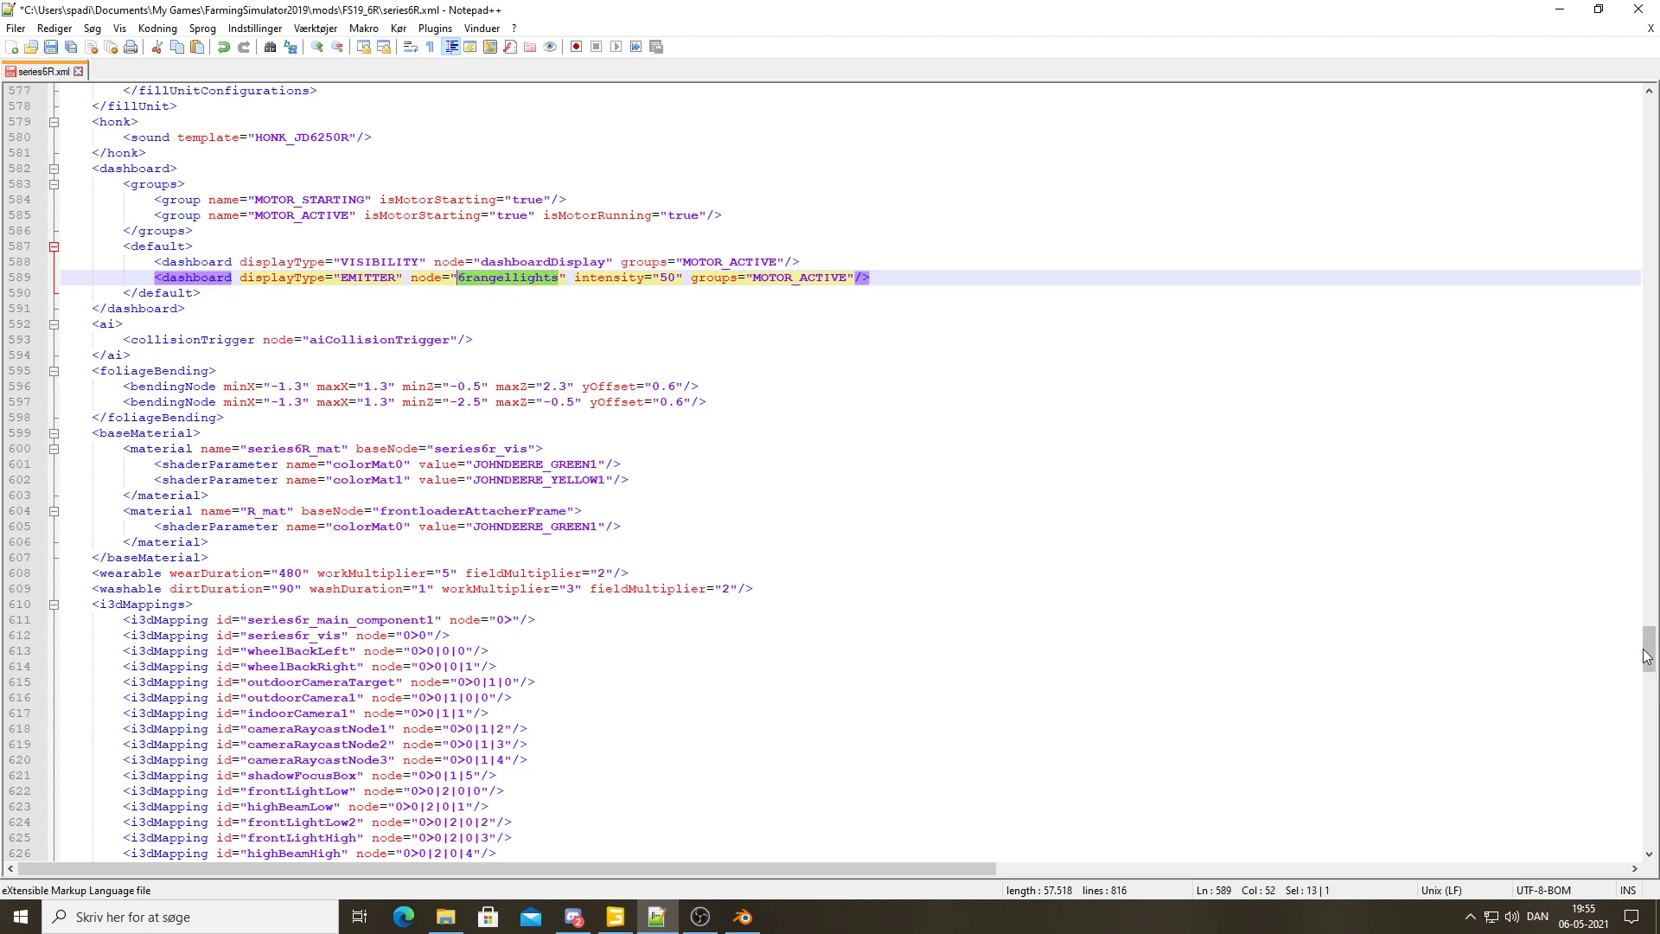
drag(1649, 648, 1638, 849)
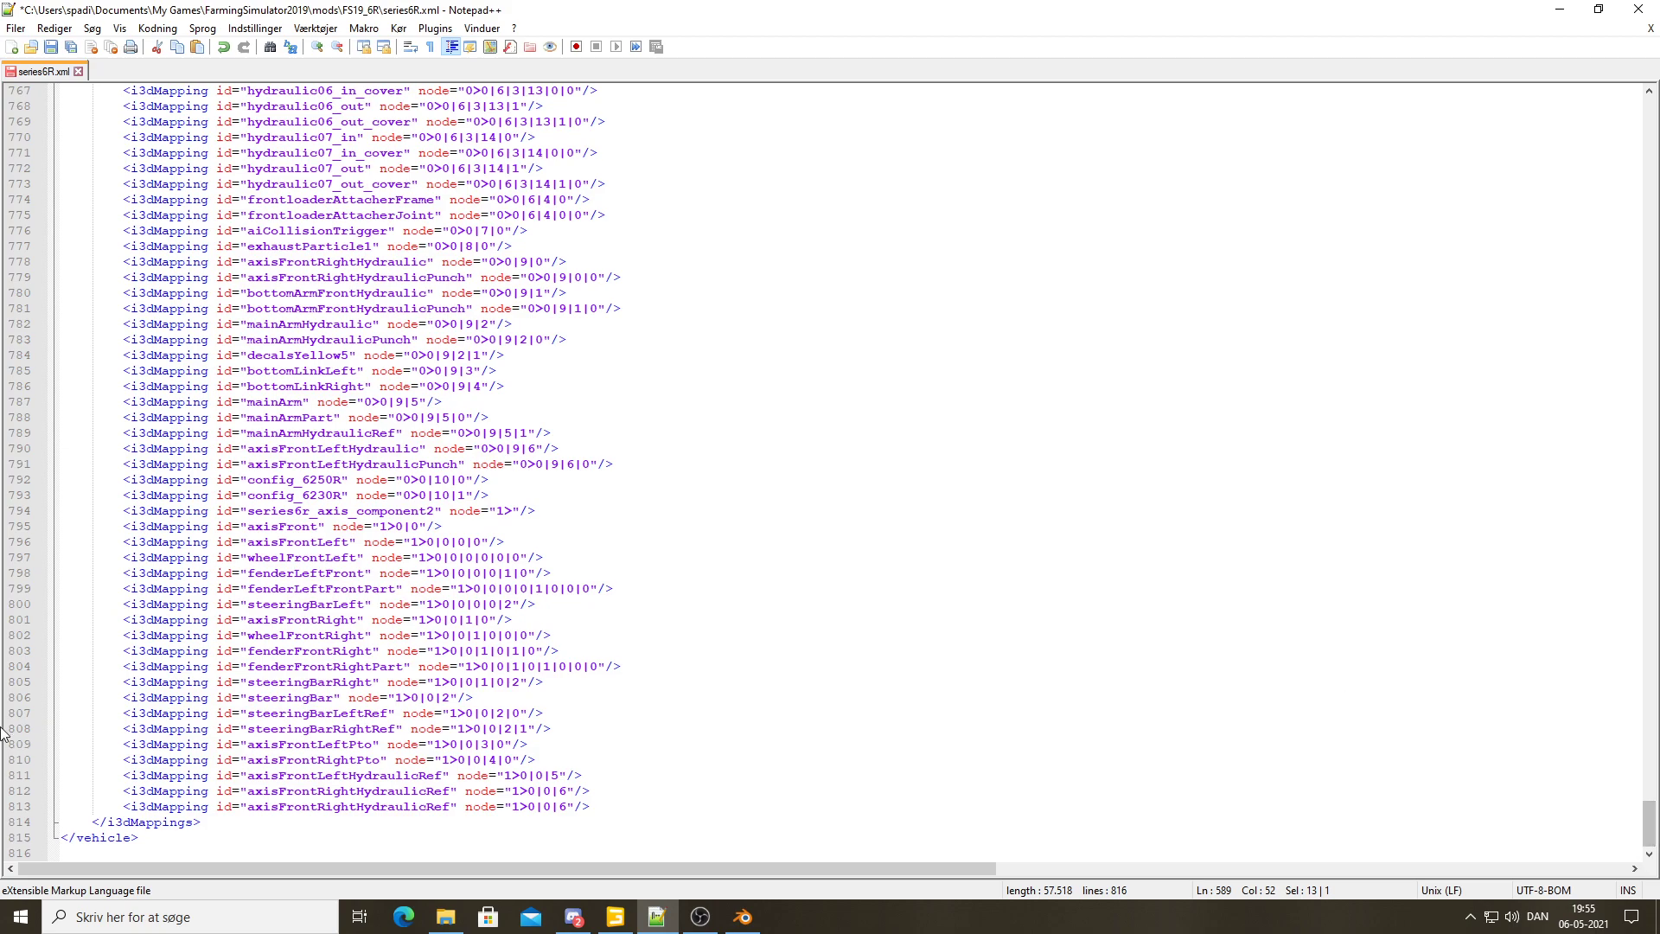
drag(452, 803, 249, 804)
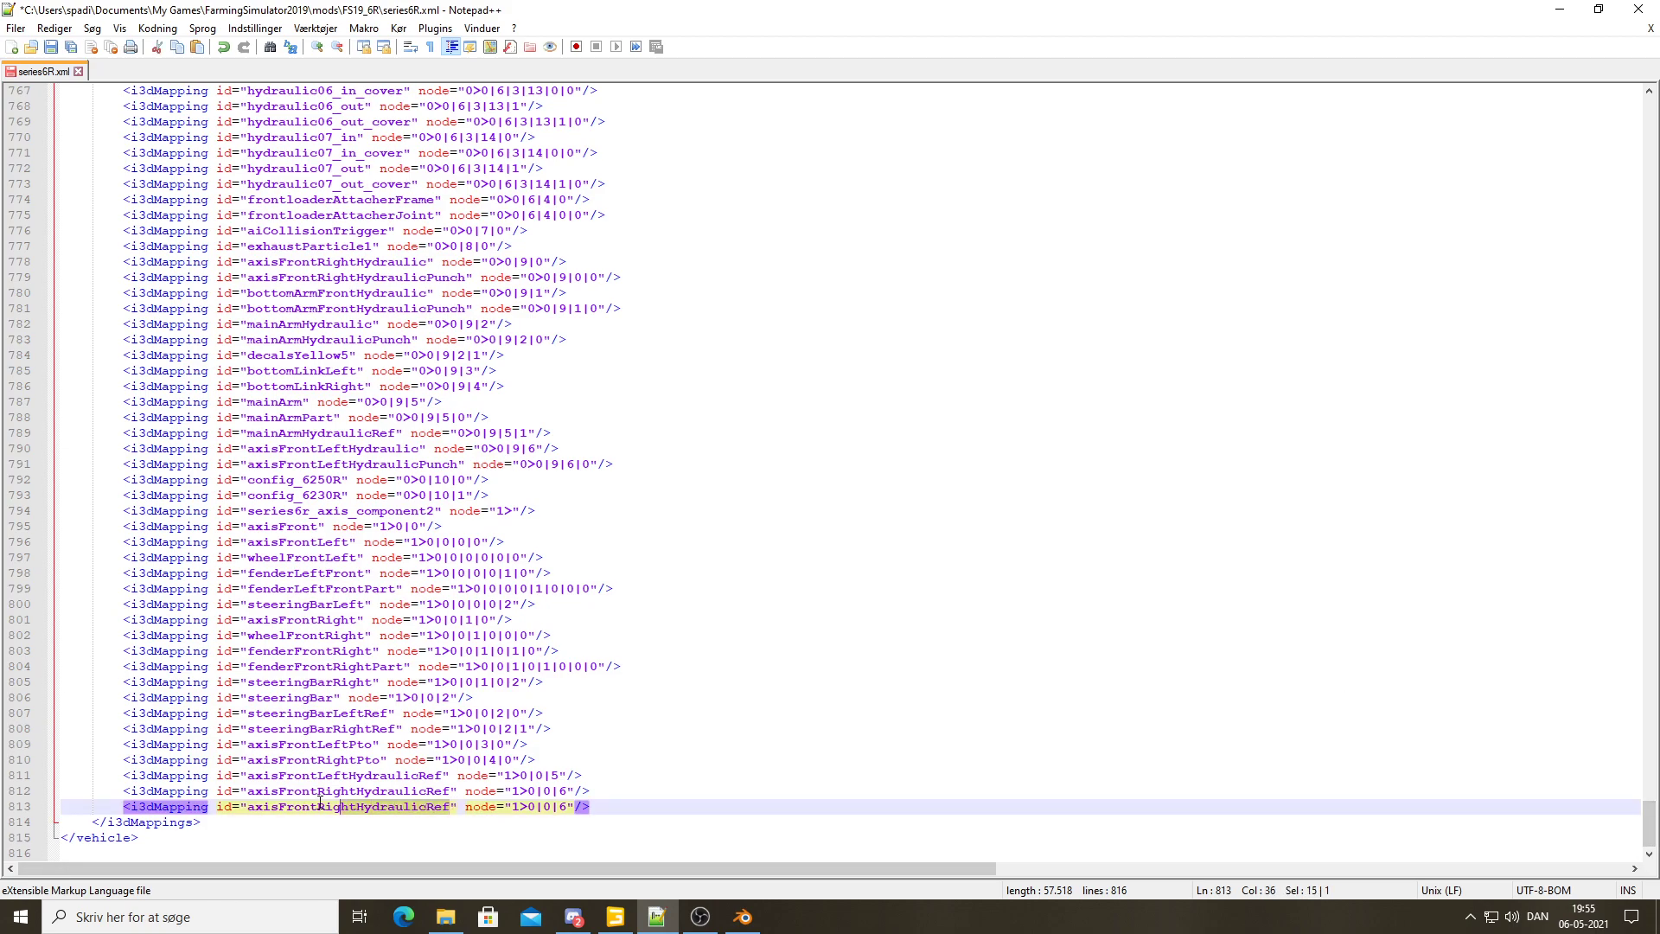
key(ctrl+v)
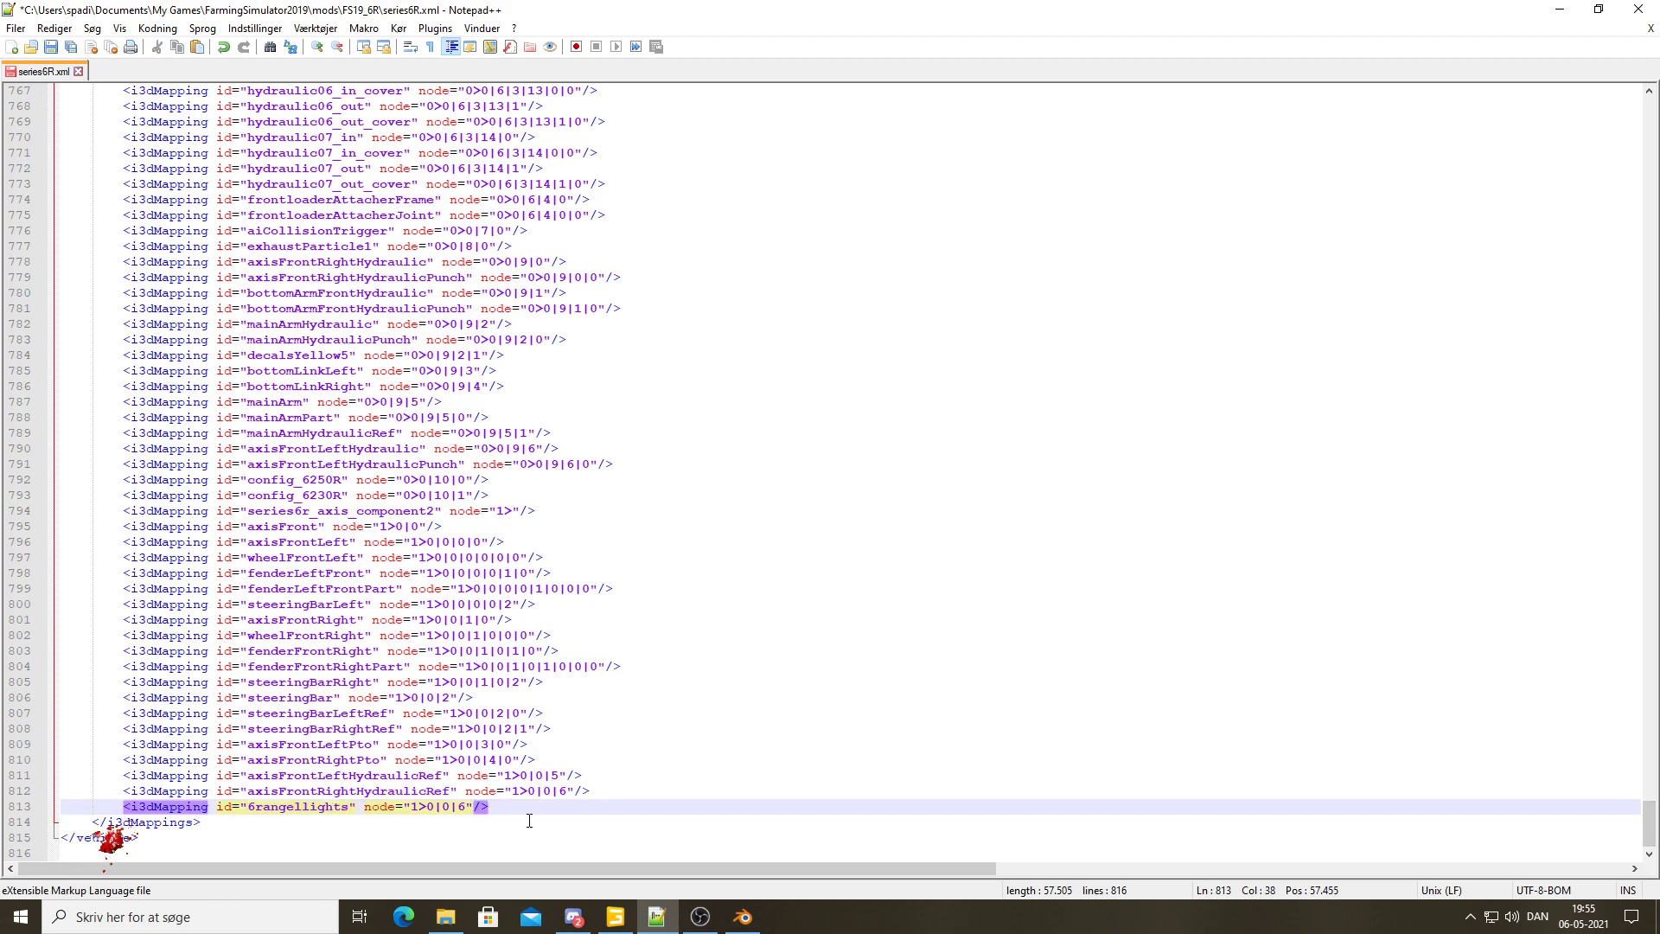
Copy the 6rangellights index path 0>0|2|2|1 from GIANTS Editor's Attributes panel
click(614, 917)
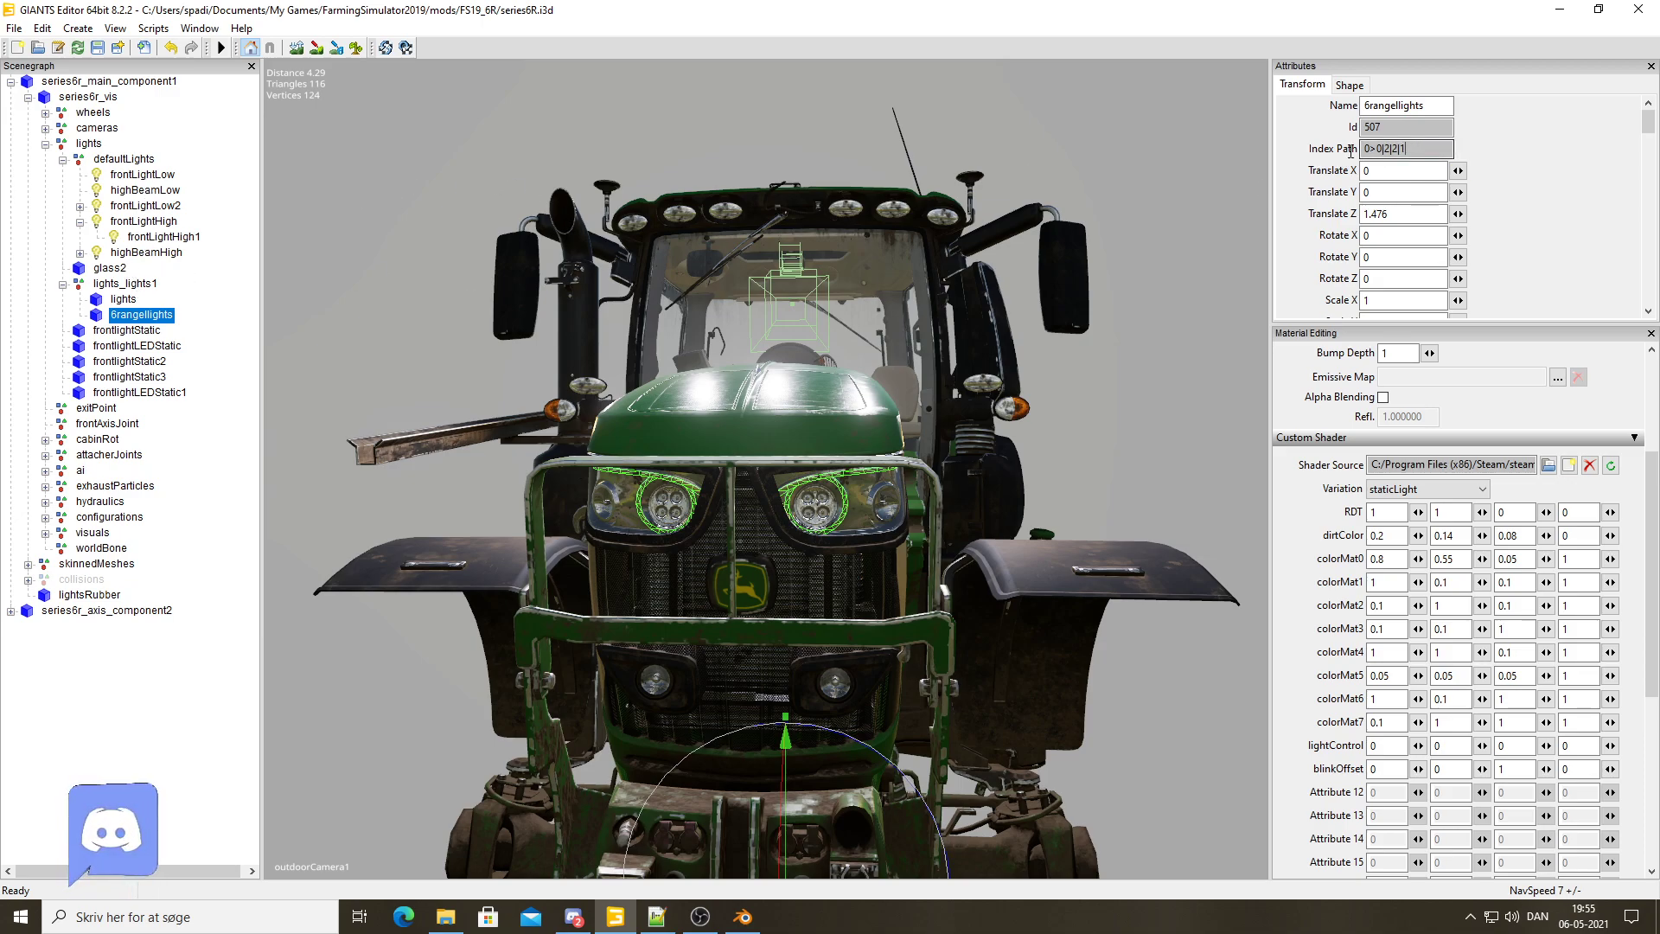
triple_click(1412, 155)
key(ctrl+c)
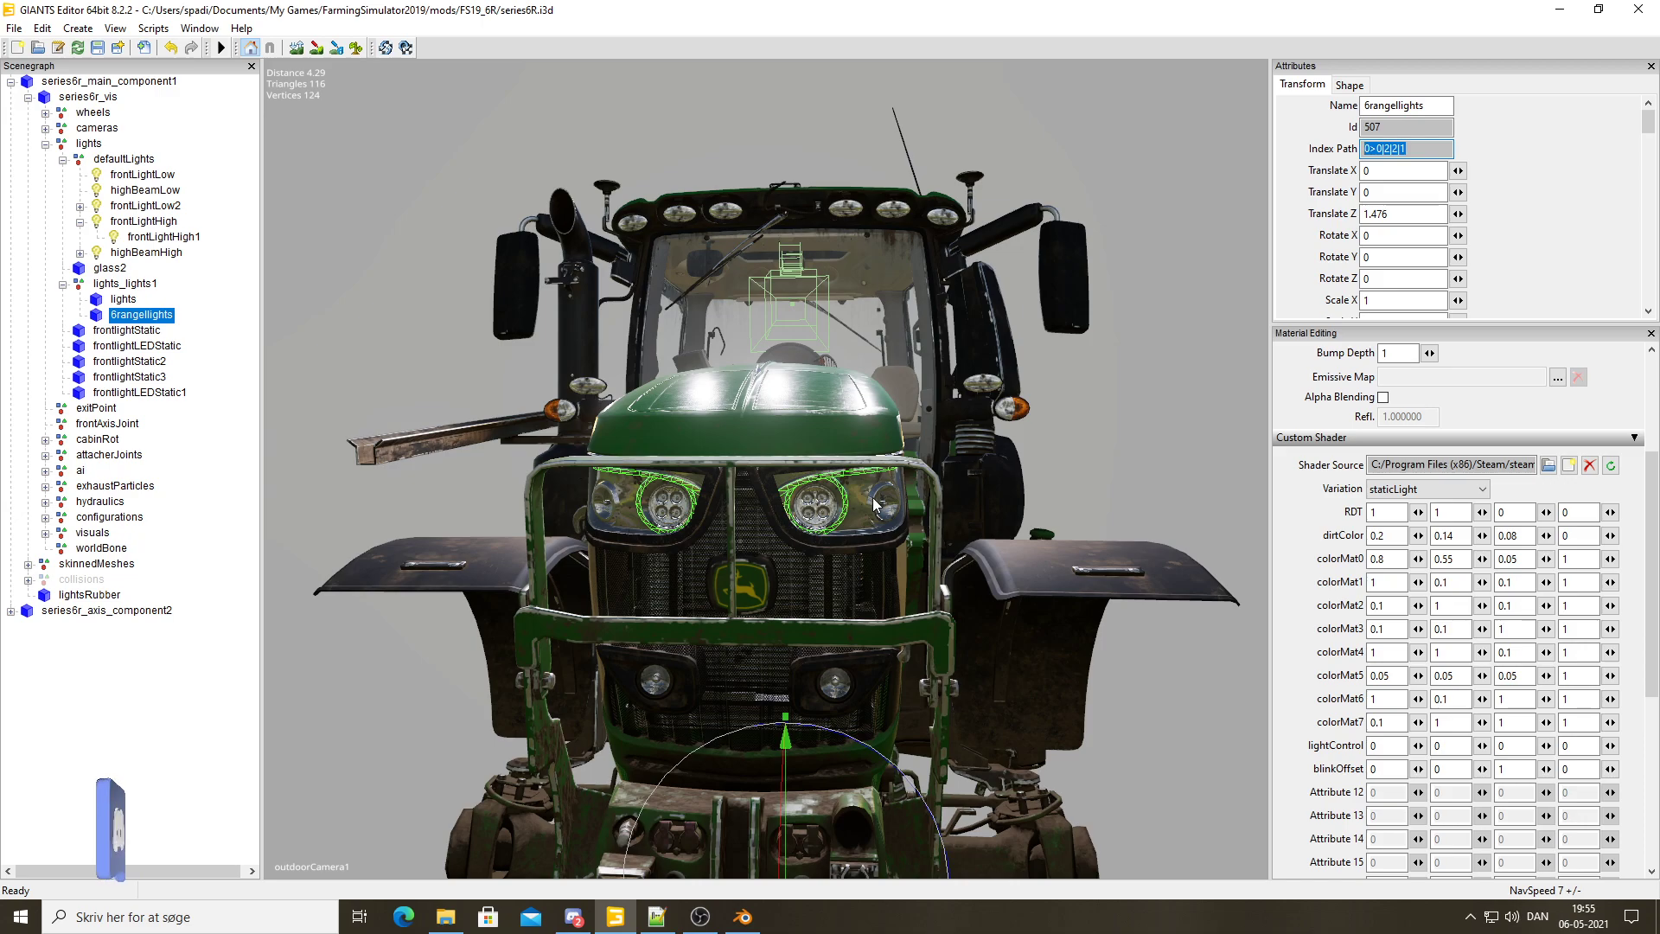
click(655, 923)
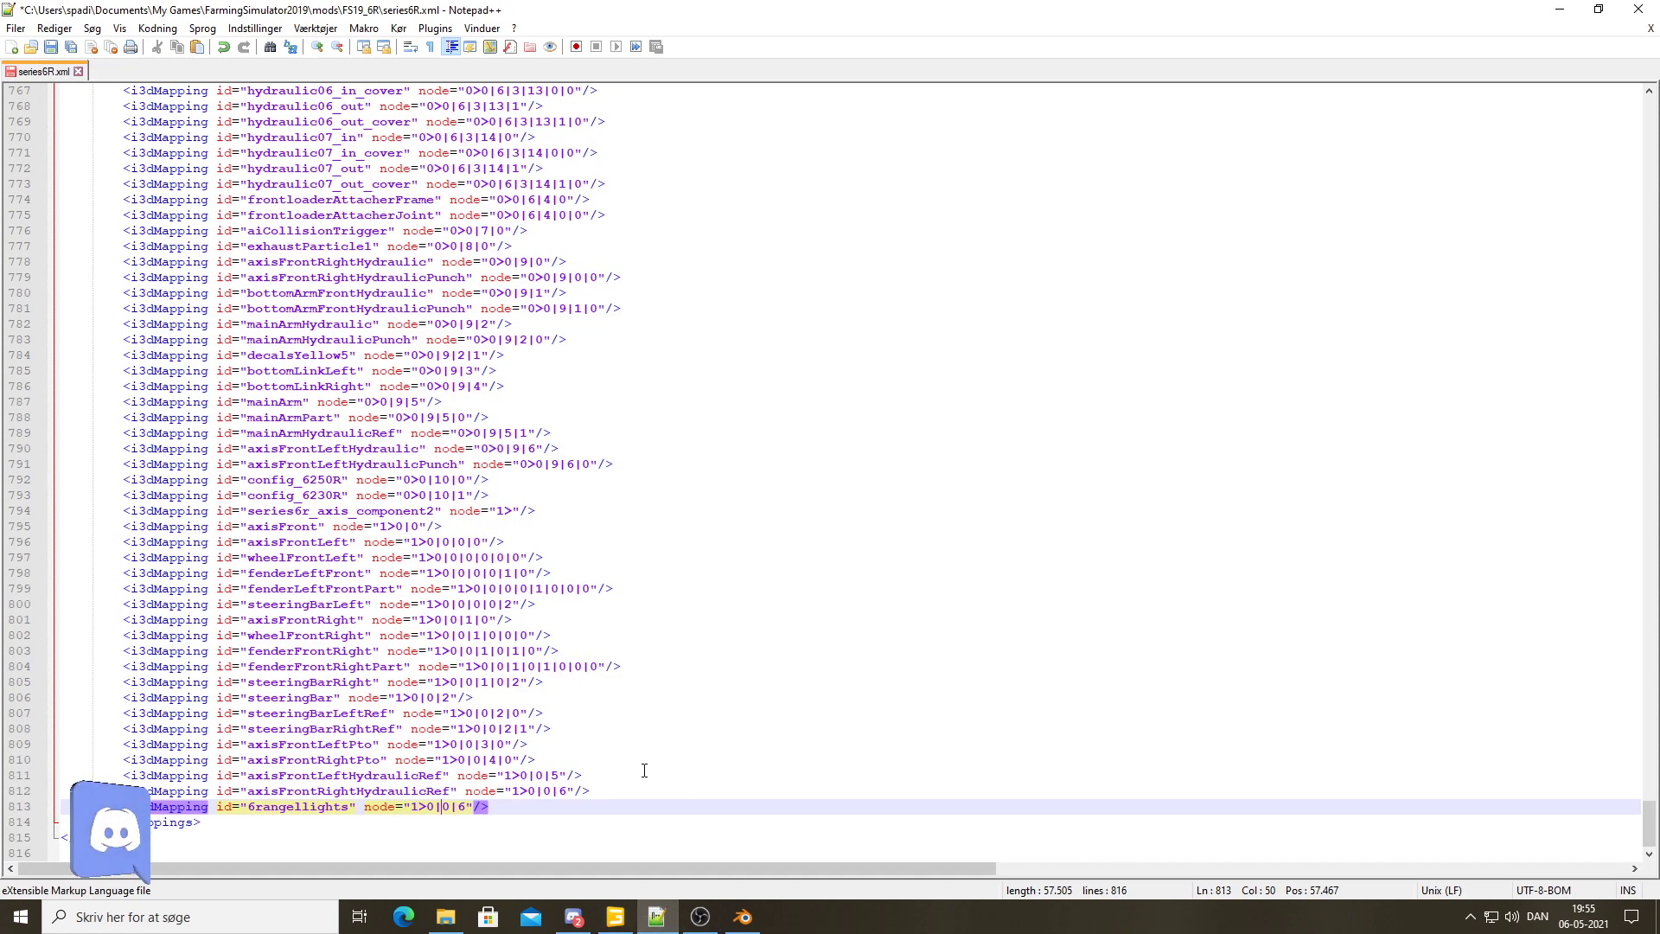
Set the 6rangellights mapping's node to 0>0|2|2|1, save series6R.xml, and minimize GIANTS Editor
drag(467, 806, 419, 805)
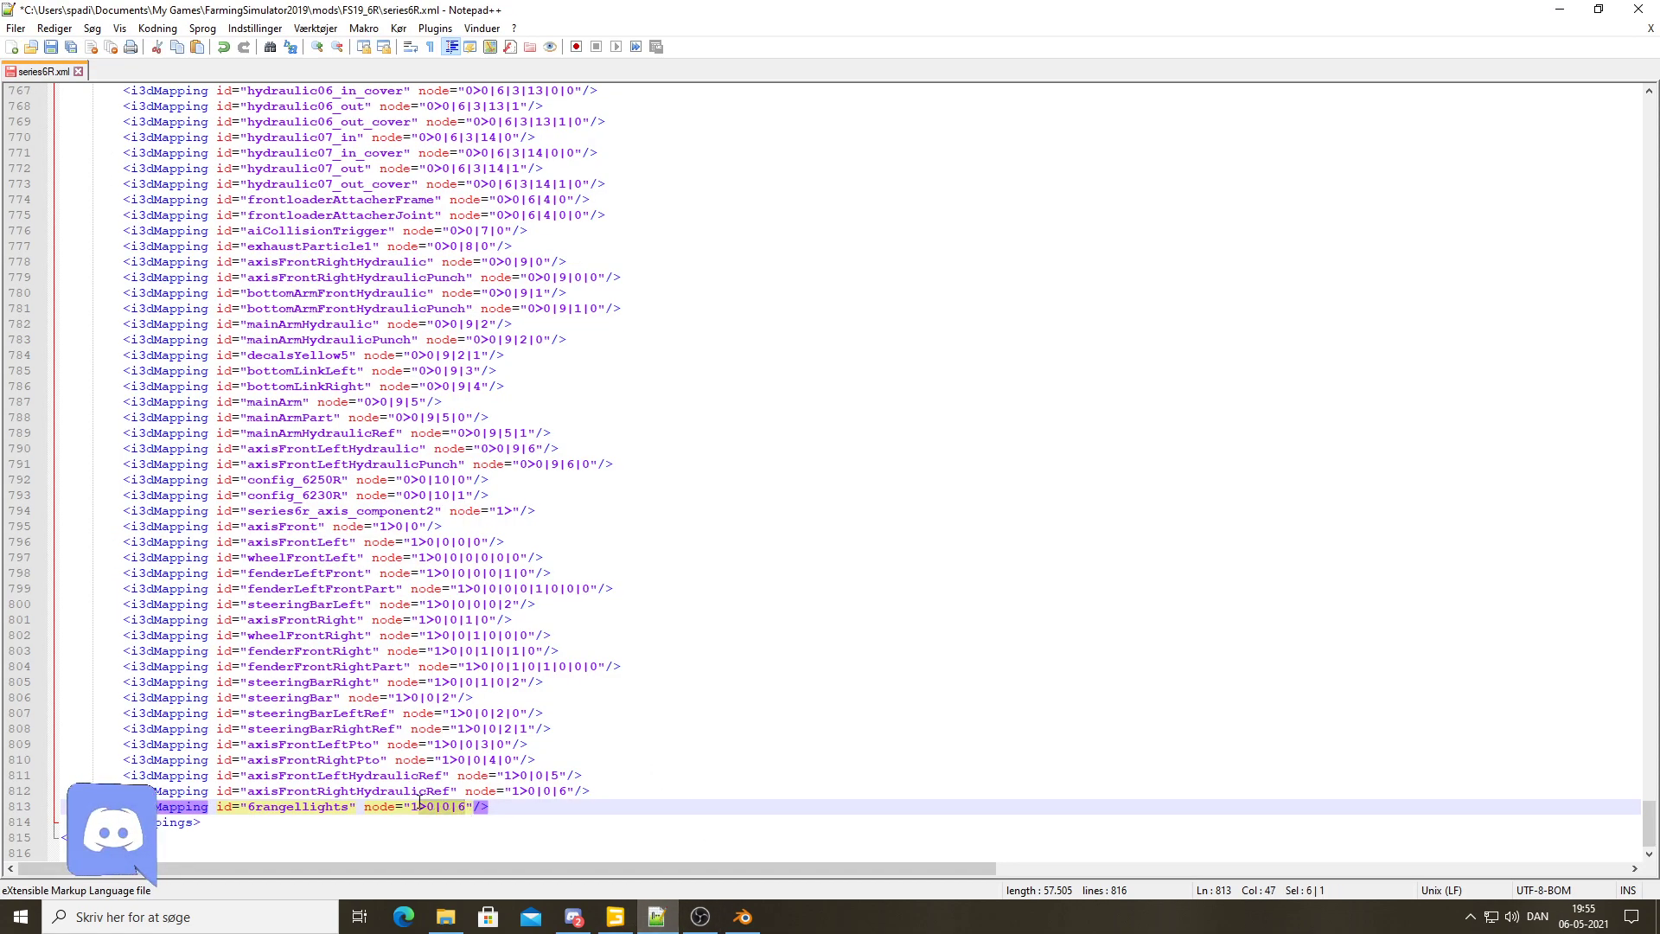
key(ctrl+v)
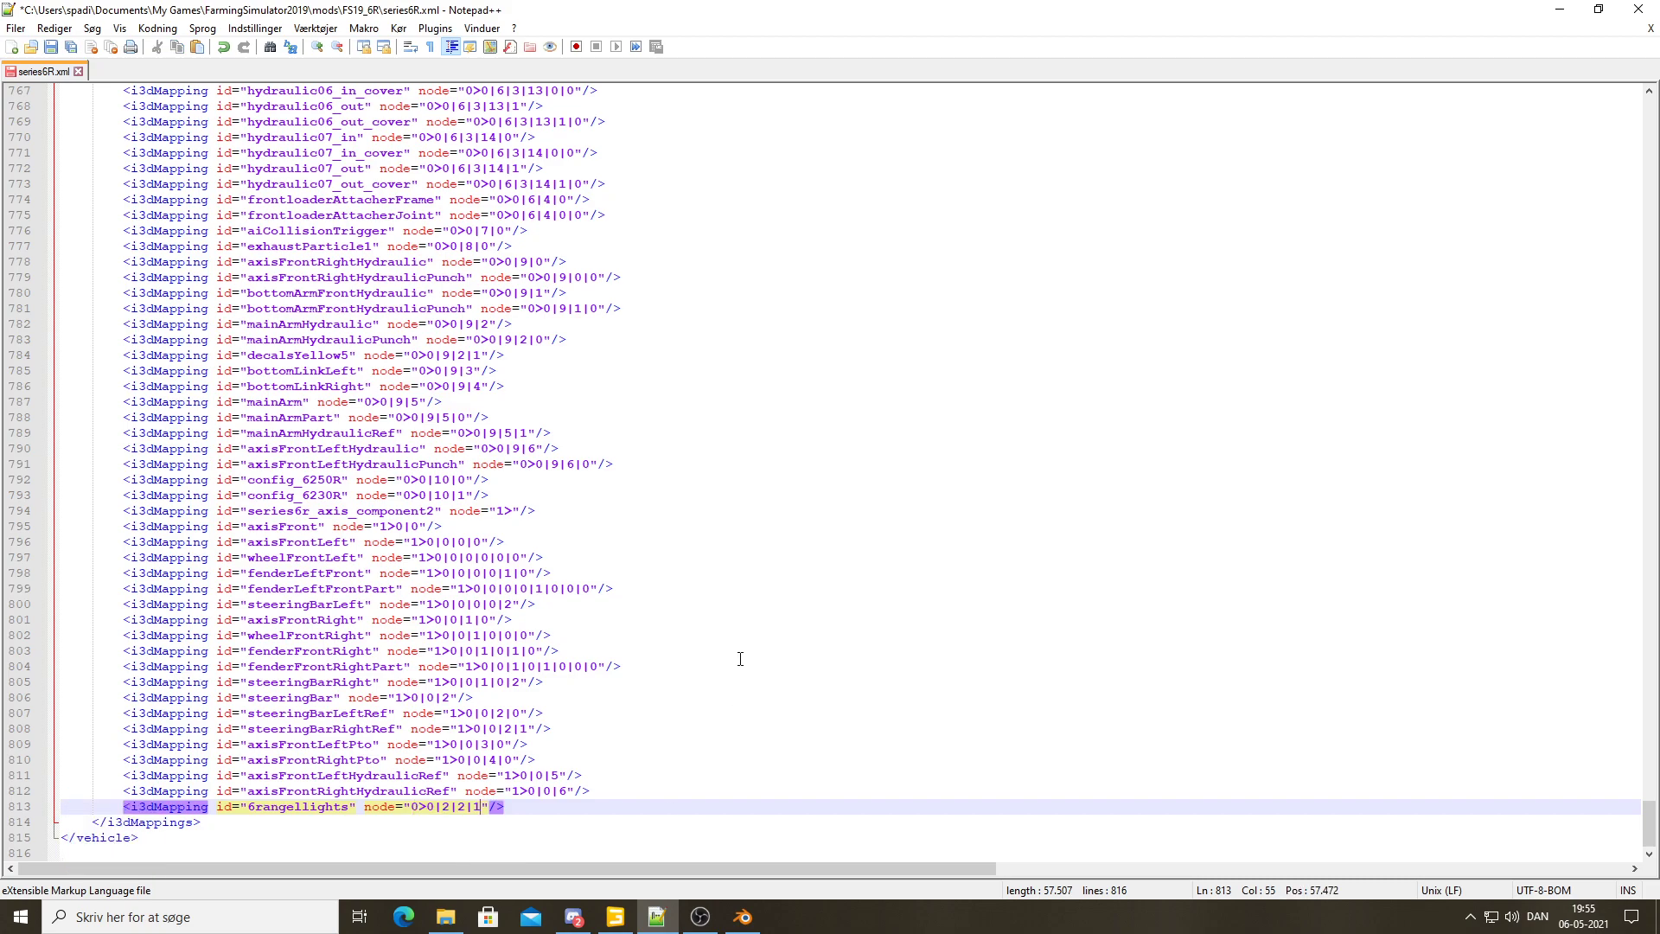
click(49, 50)
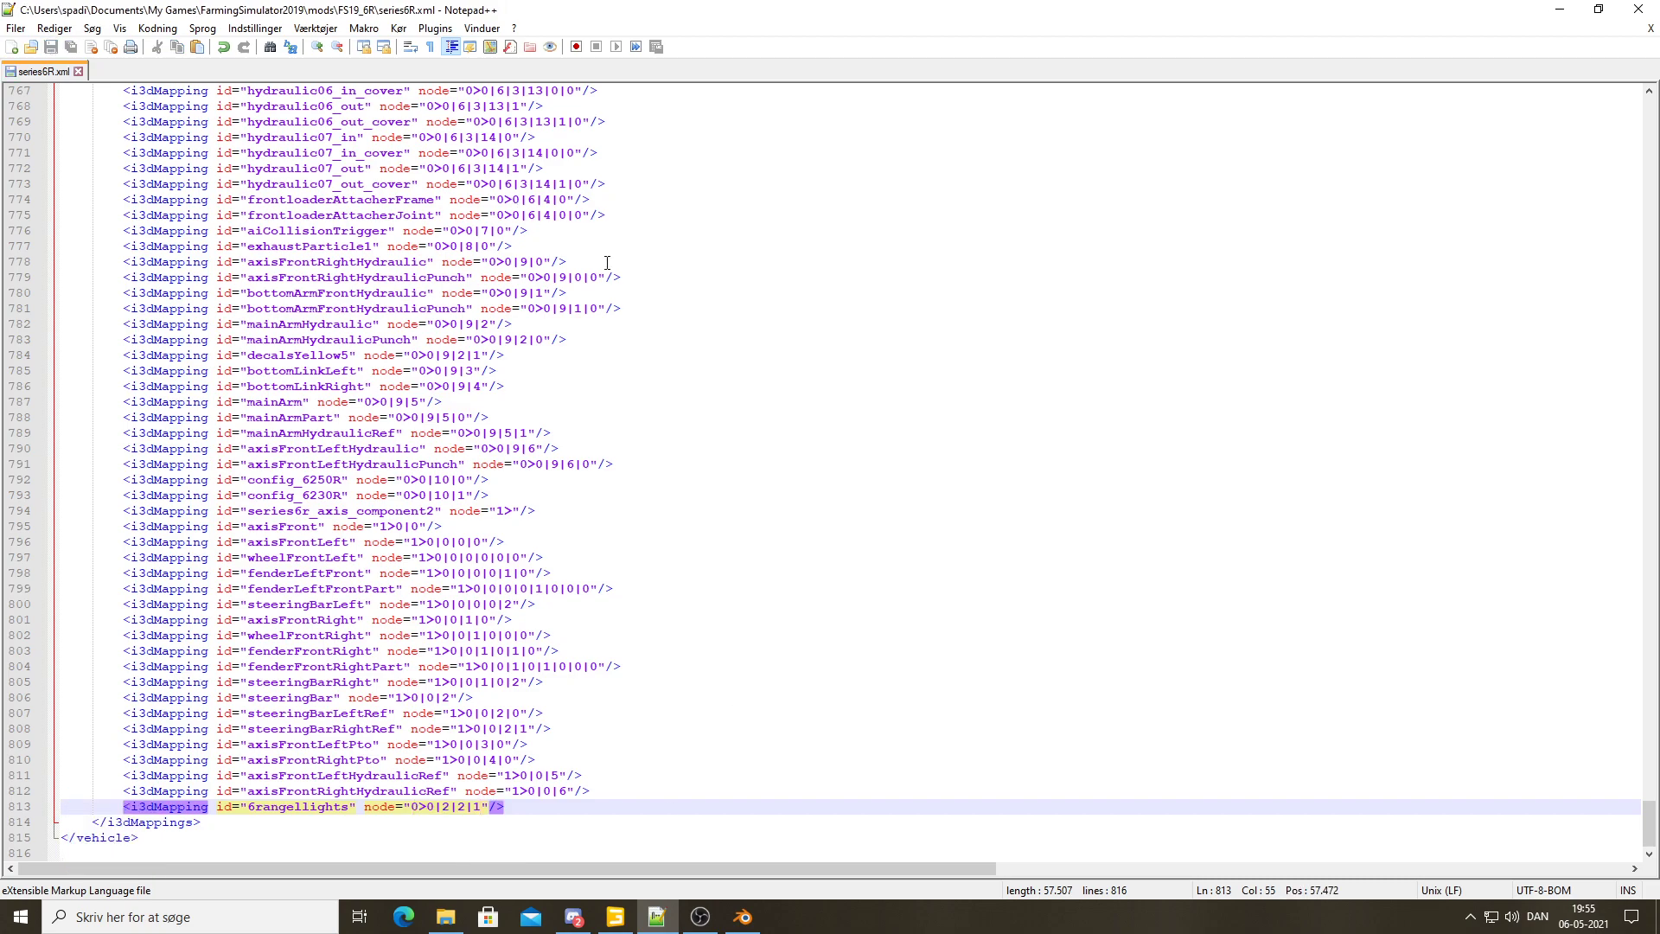
click(615, 916)
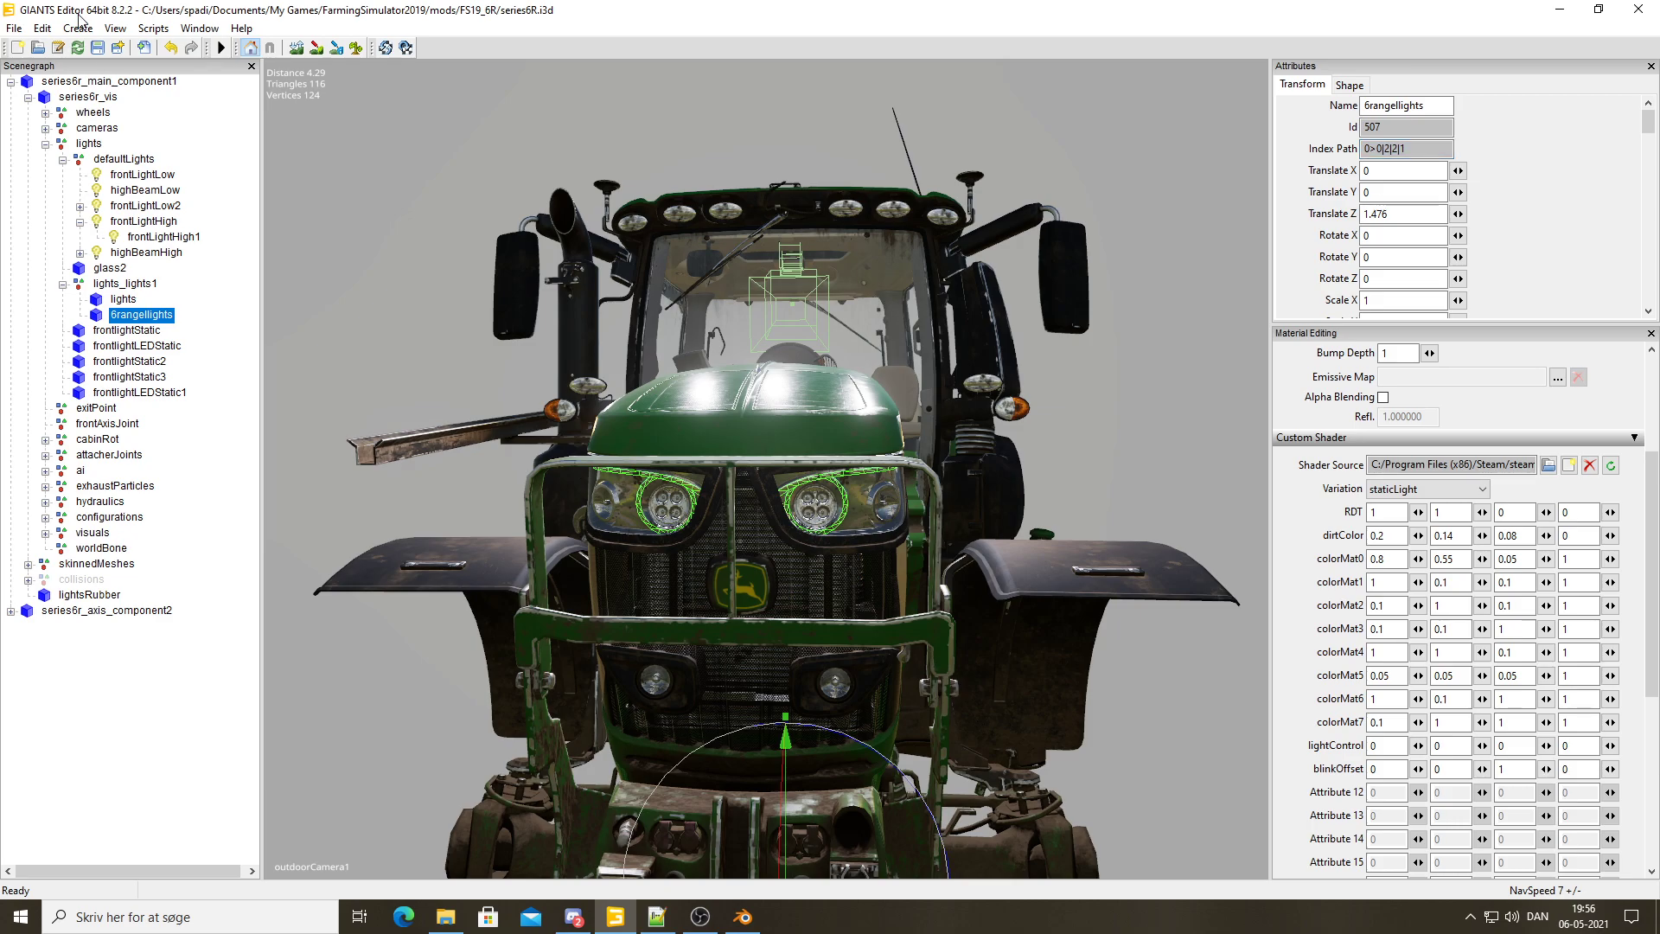
click(99, 49)
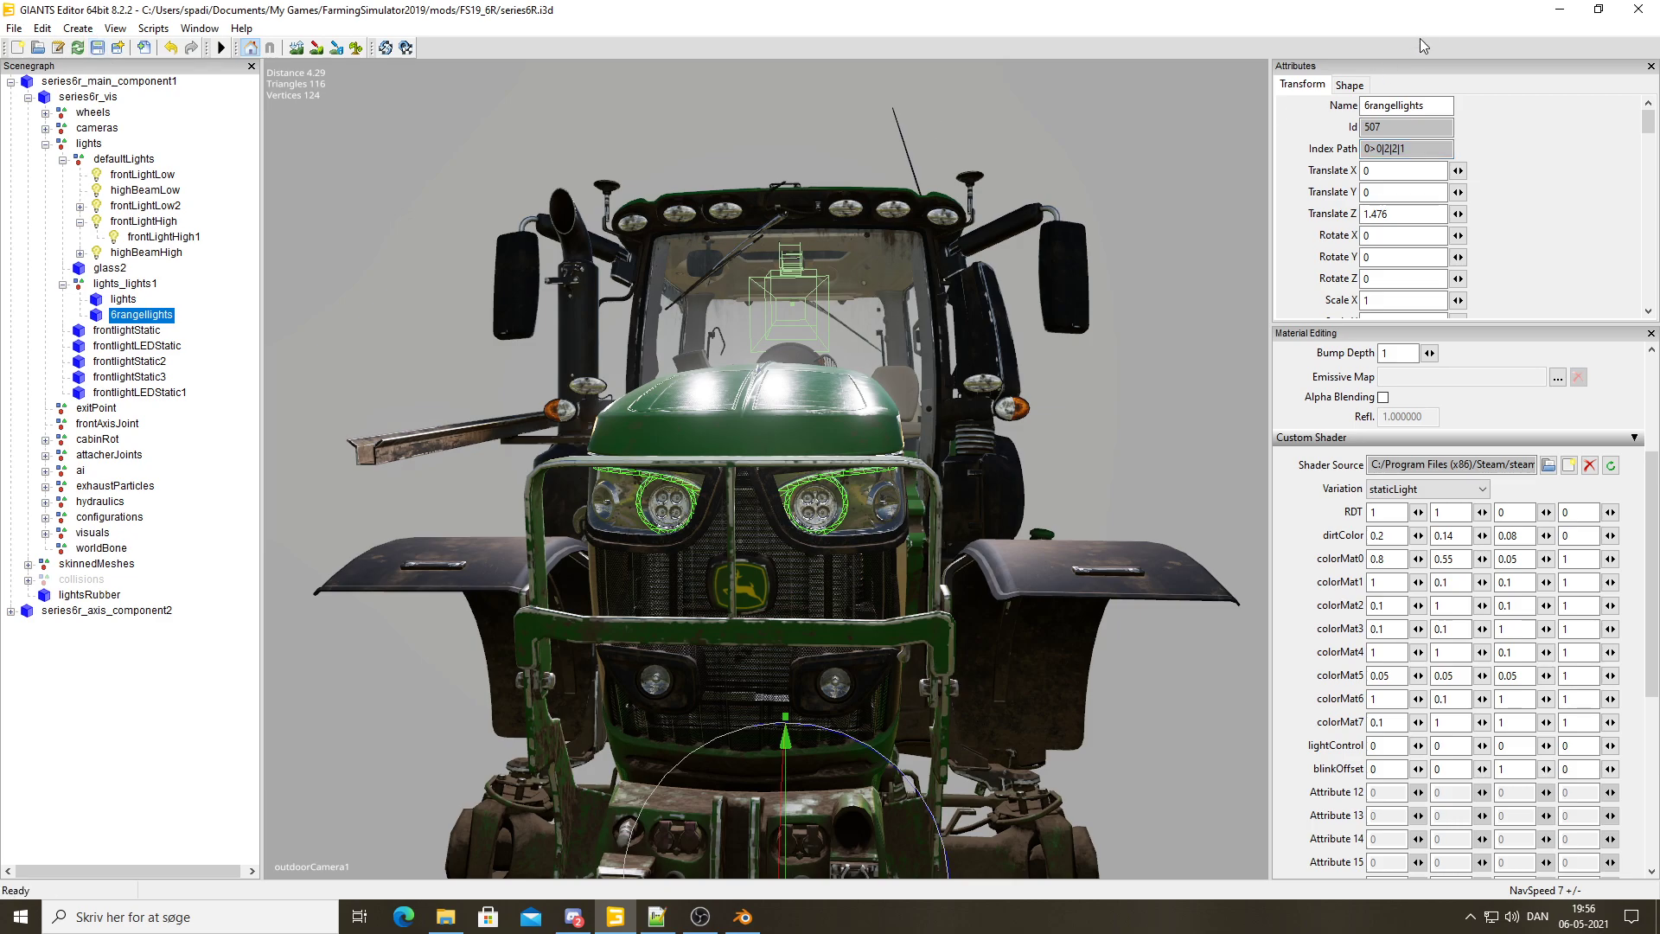
click(1560, 9)
Minimize the open windows and launch Farming Simulator 19 from its desktop shortcut
click(1562, 12)
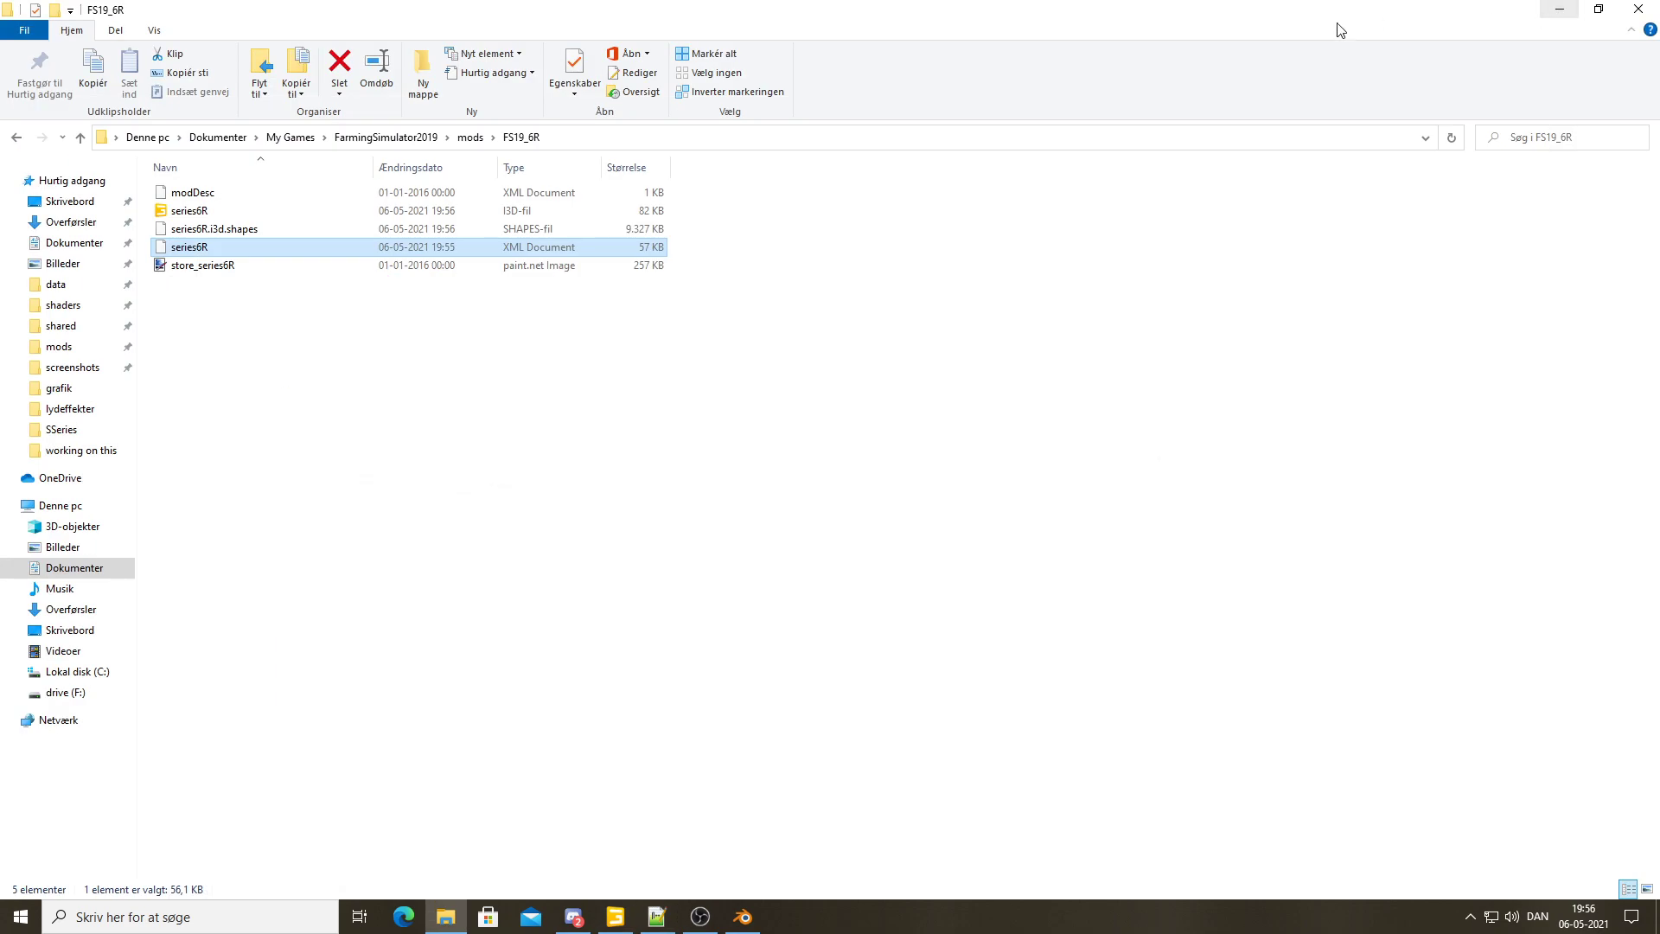
click(1560, 9)
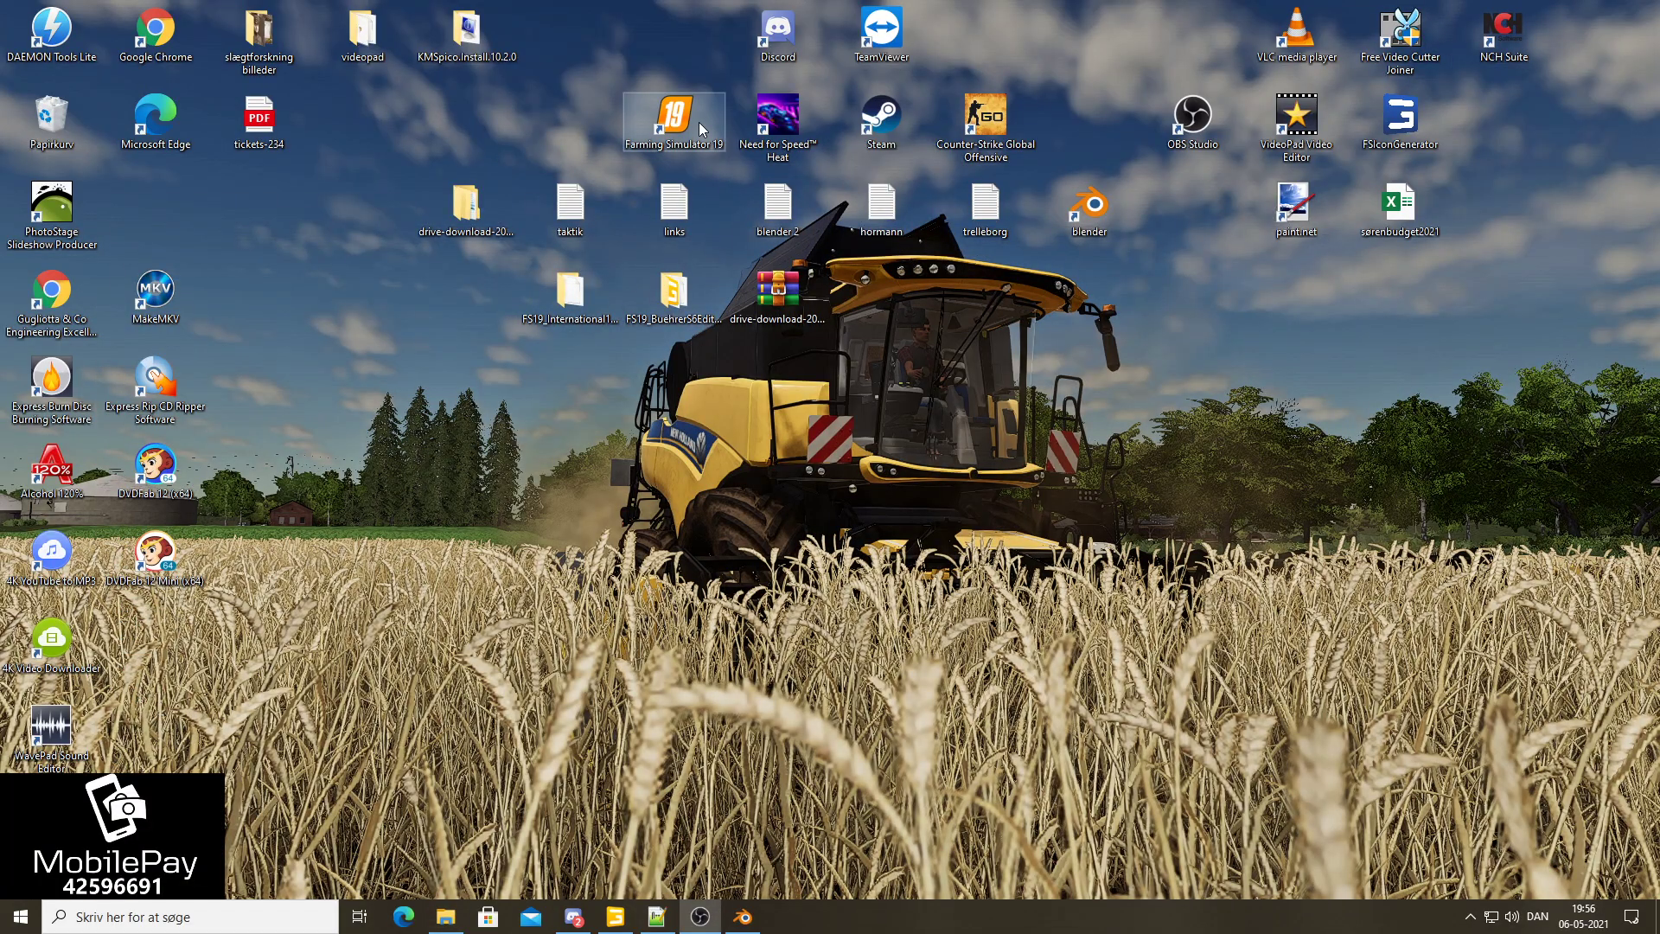
double_click(698, 122)
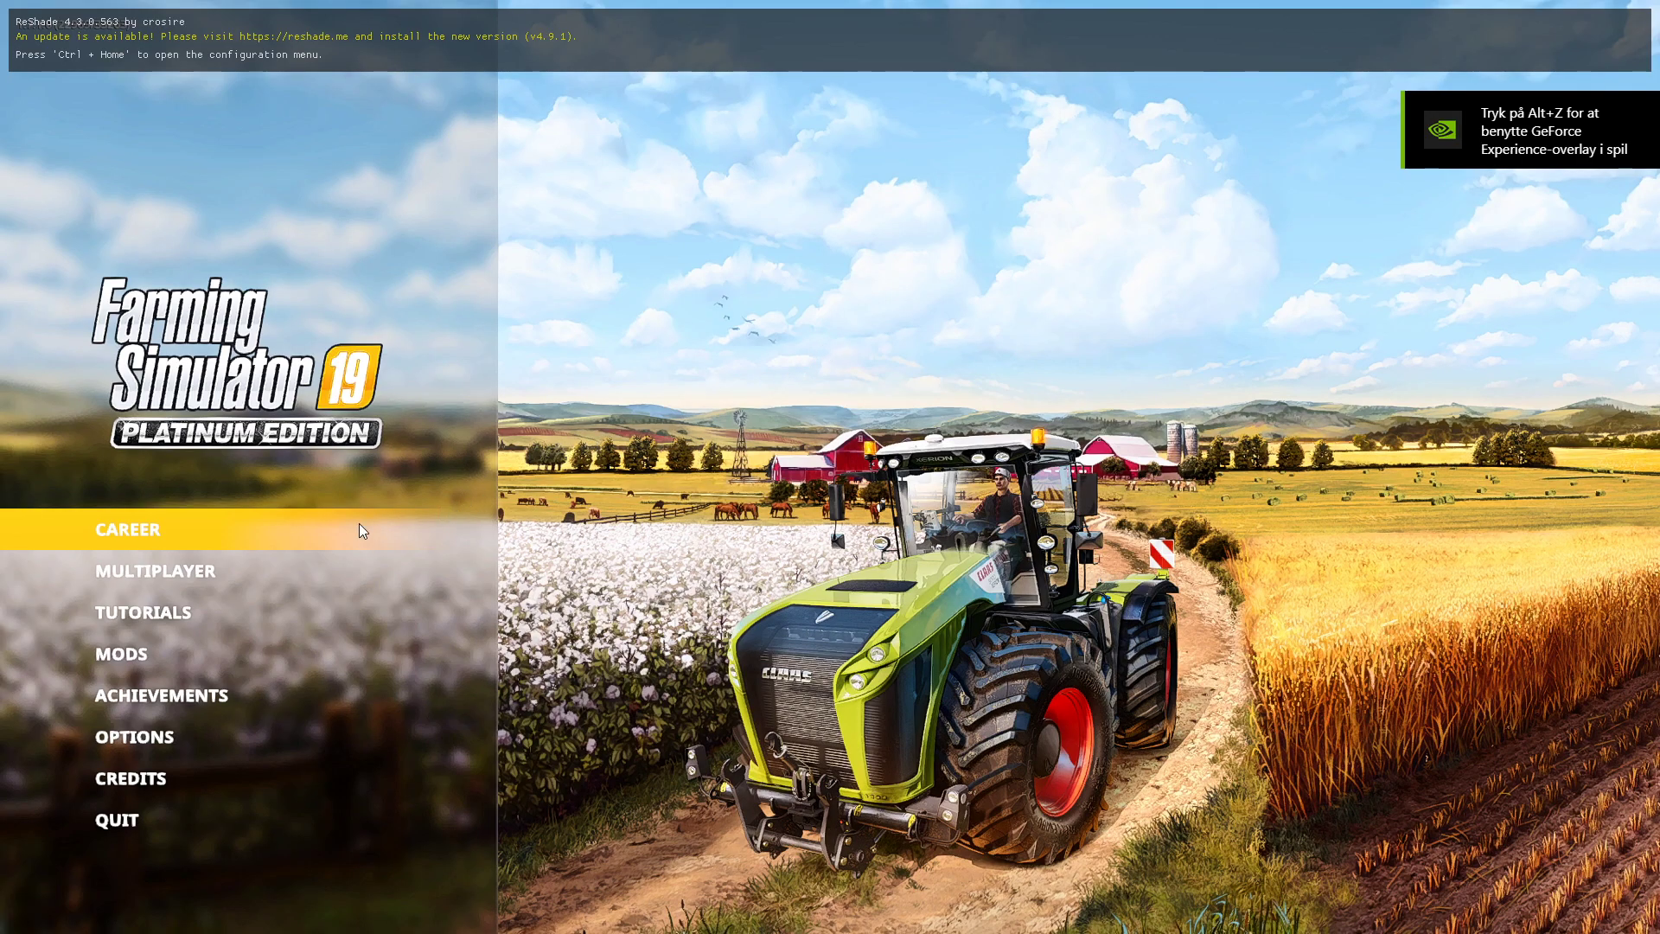
Enable the 6R Charlie mod and load the Felsbrunn career savegame
click(362, 529)
click(958, 408)
click(605, 675)
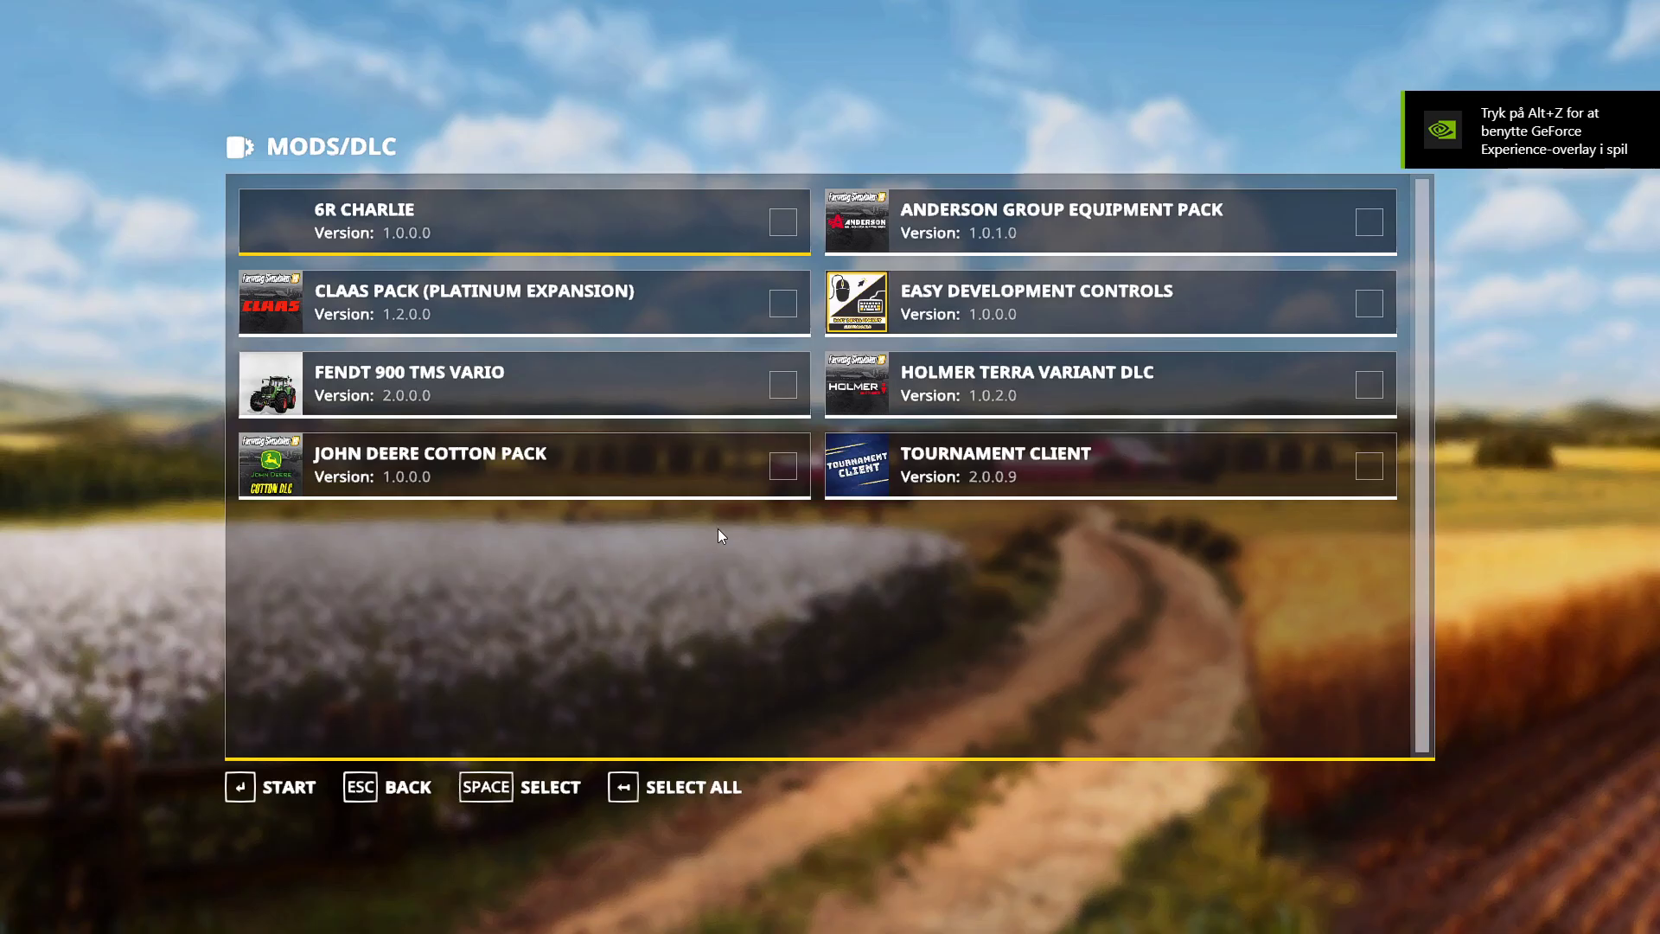
click(619, 230)
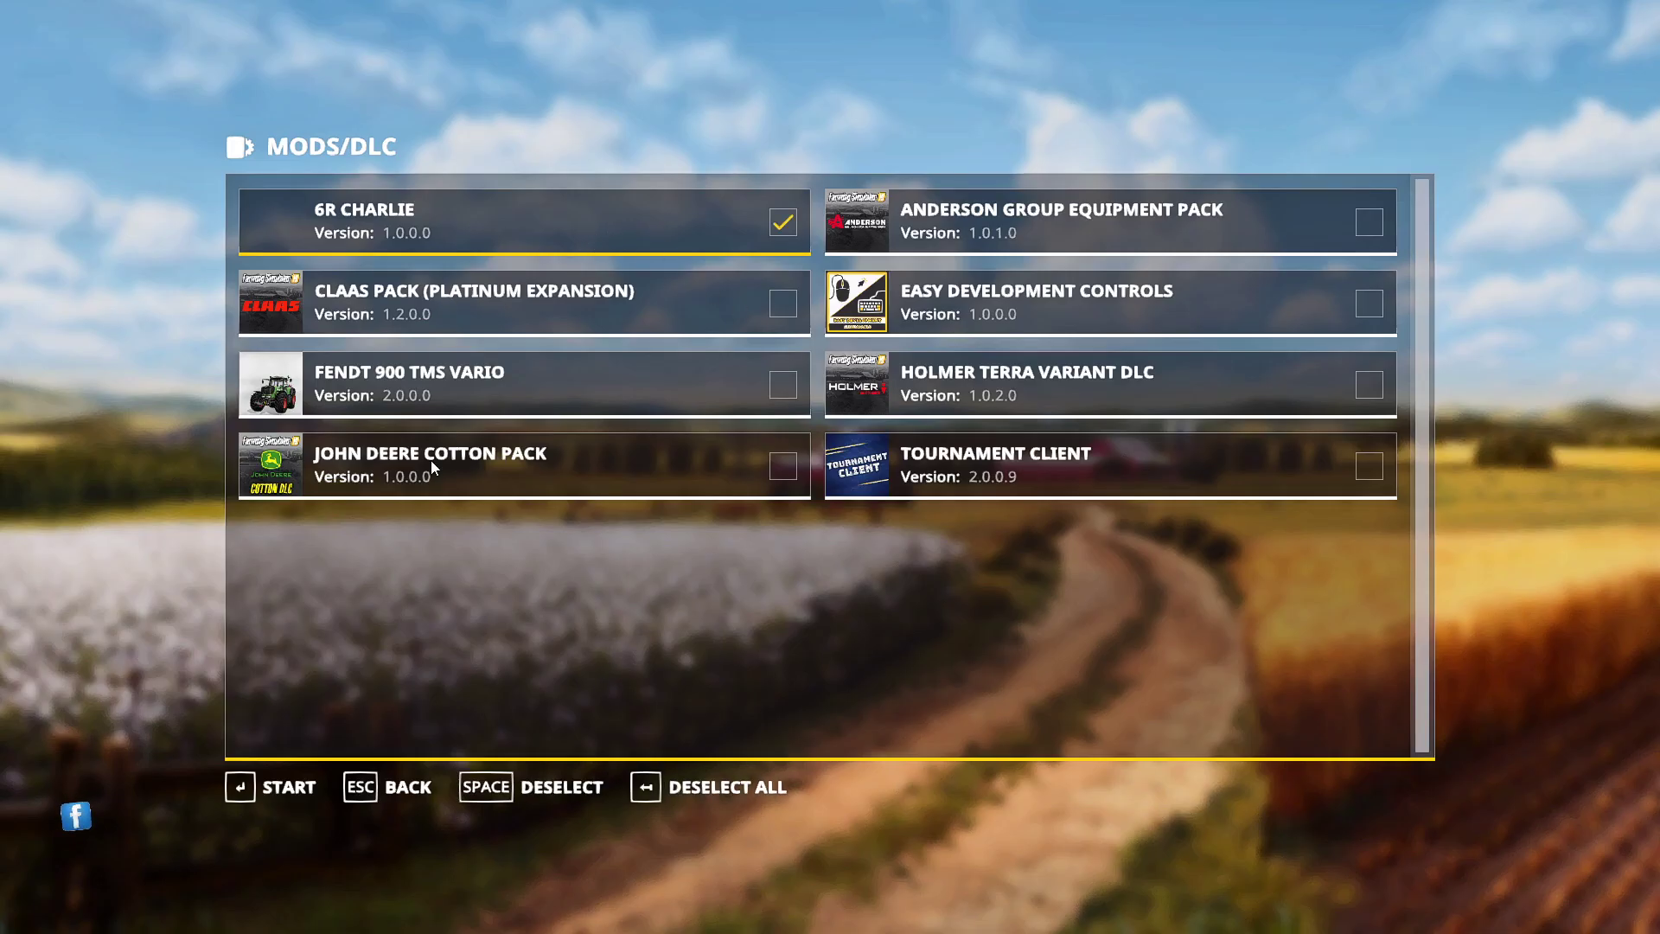
click(282, 776)
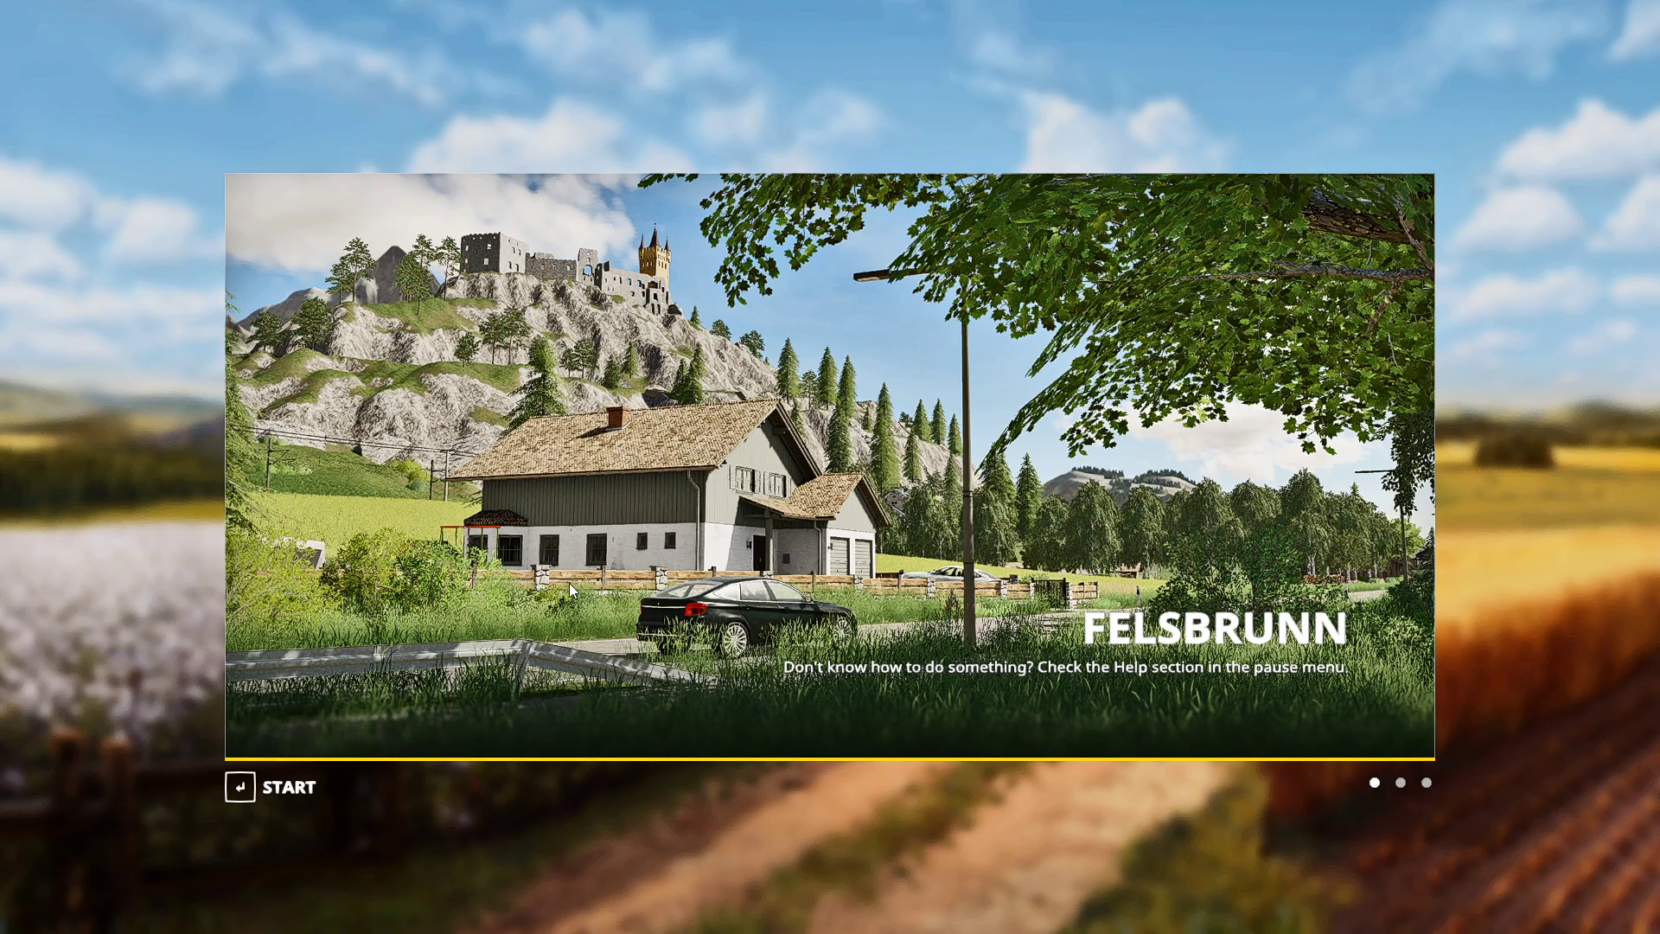
key(Return)
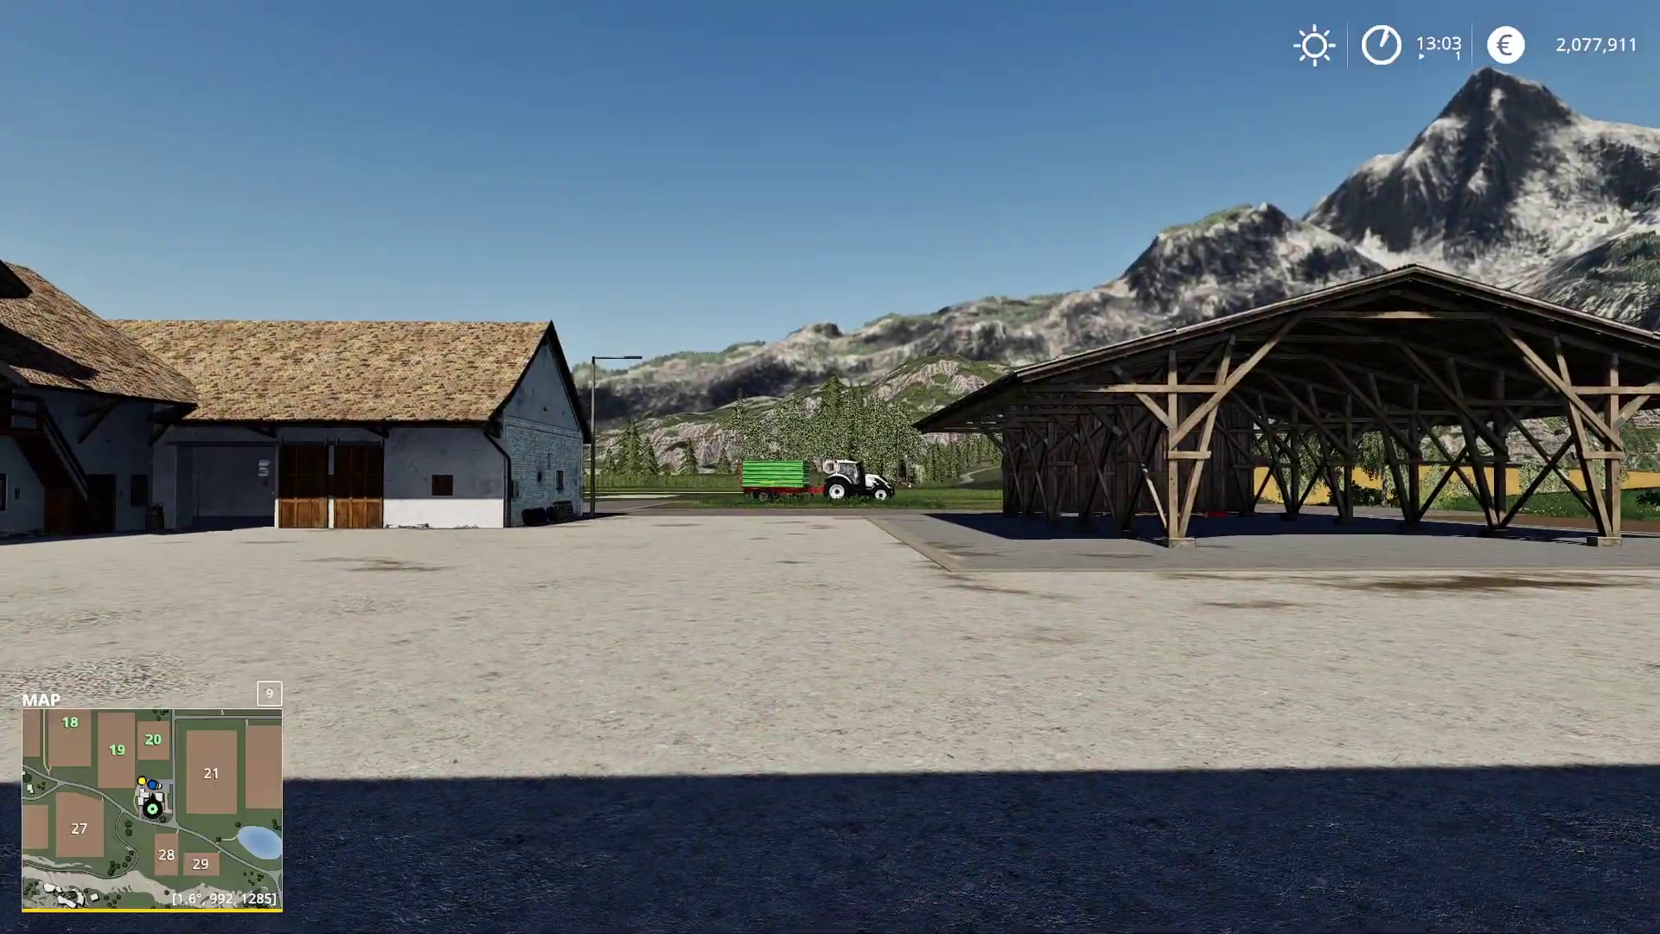
Walk around the parked white Valtra tractor to view its front, hood and wheels
key(w)
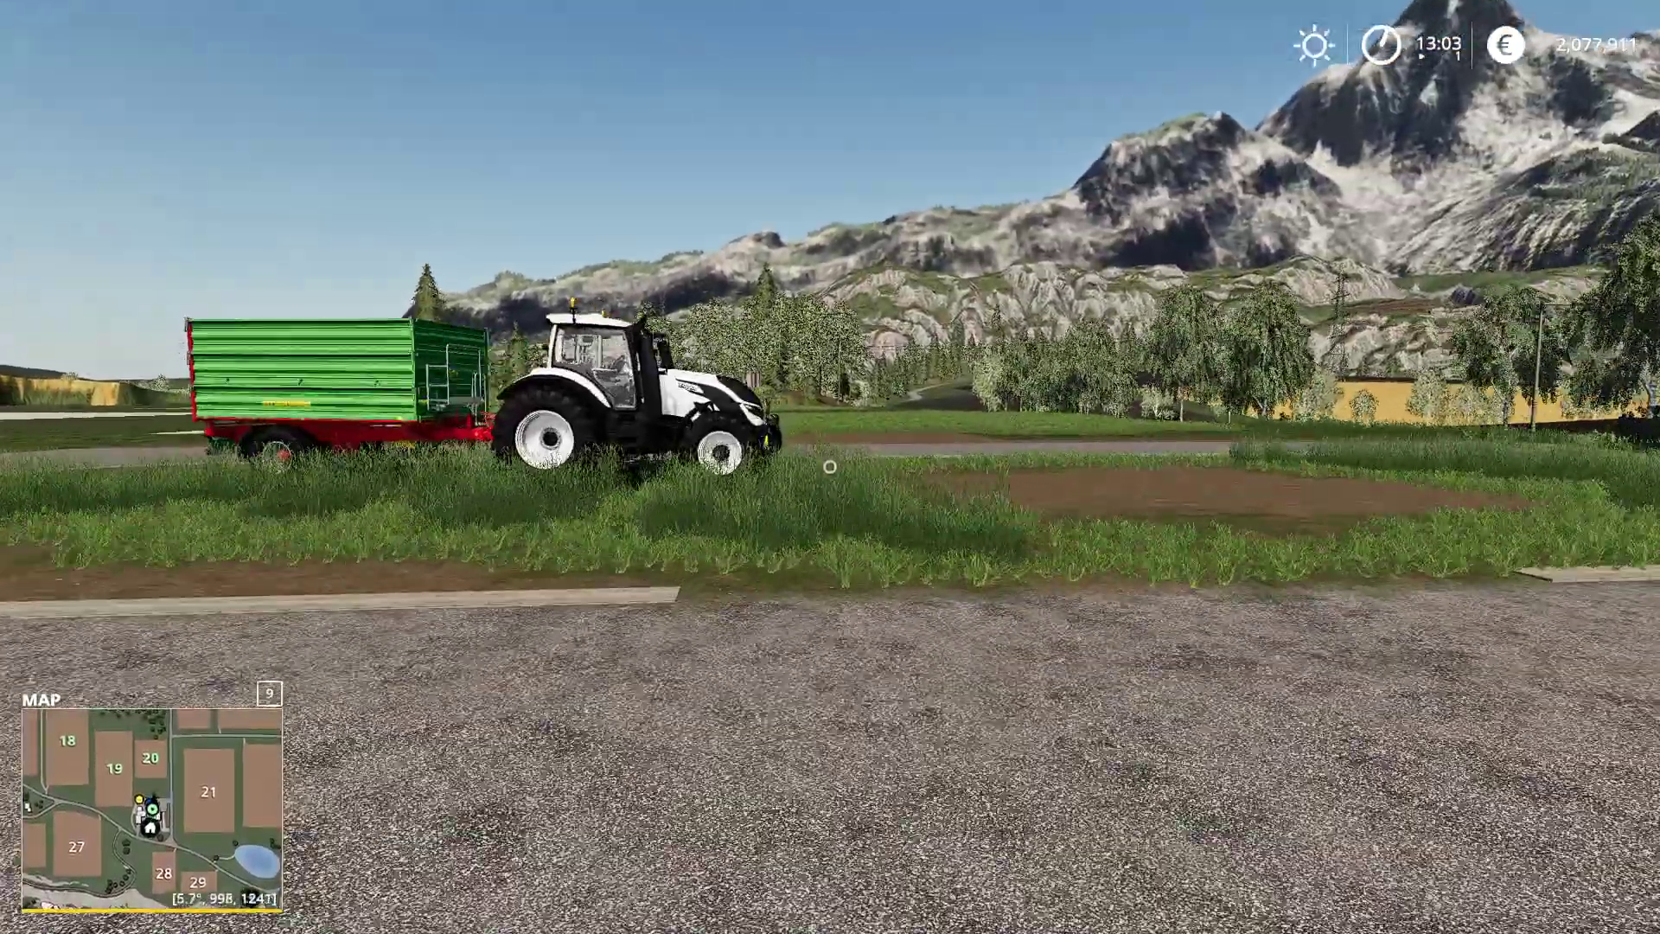
key(w)
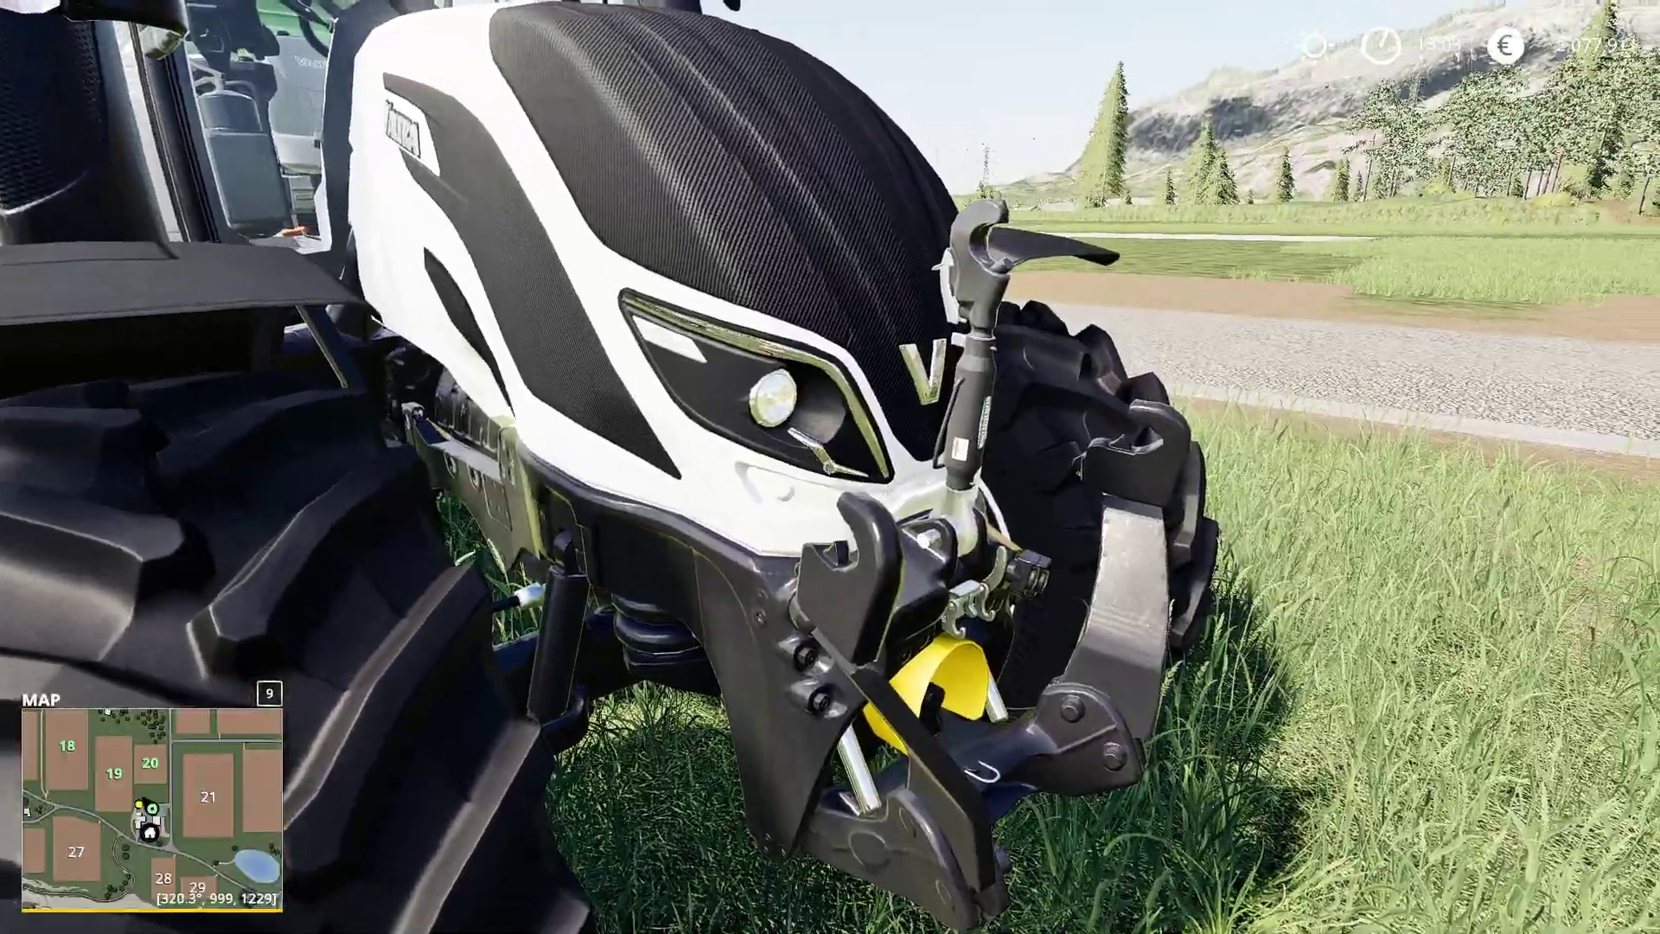
key(s)
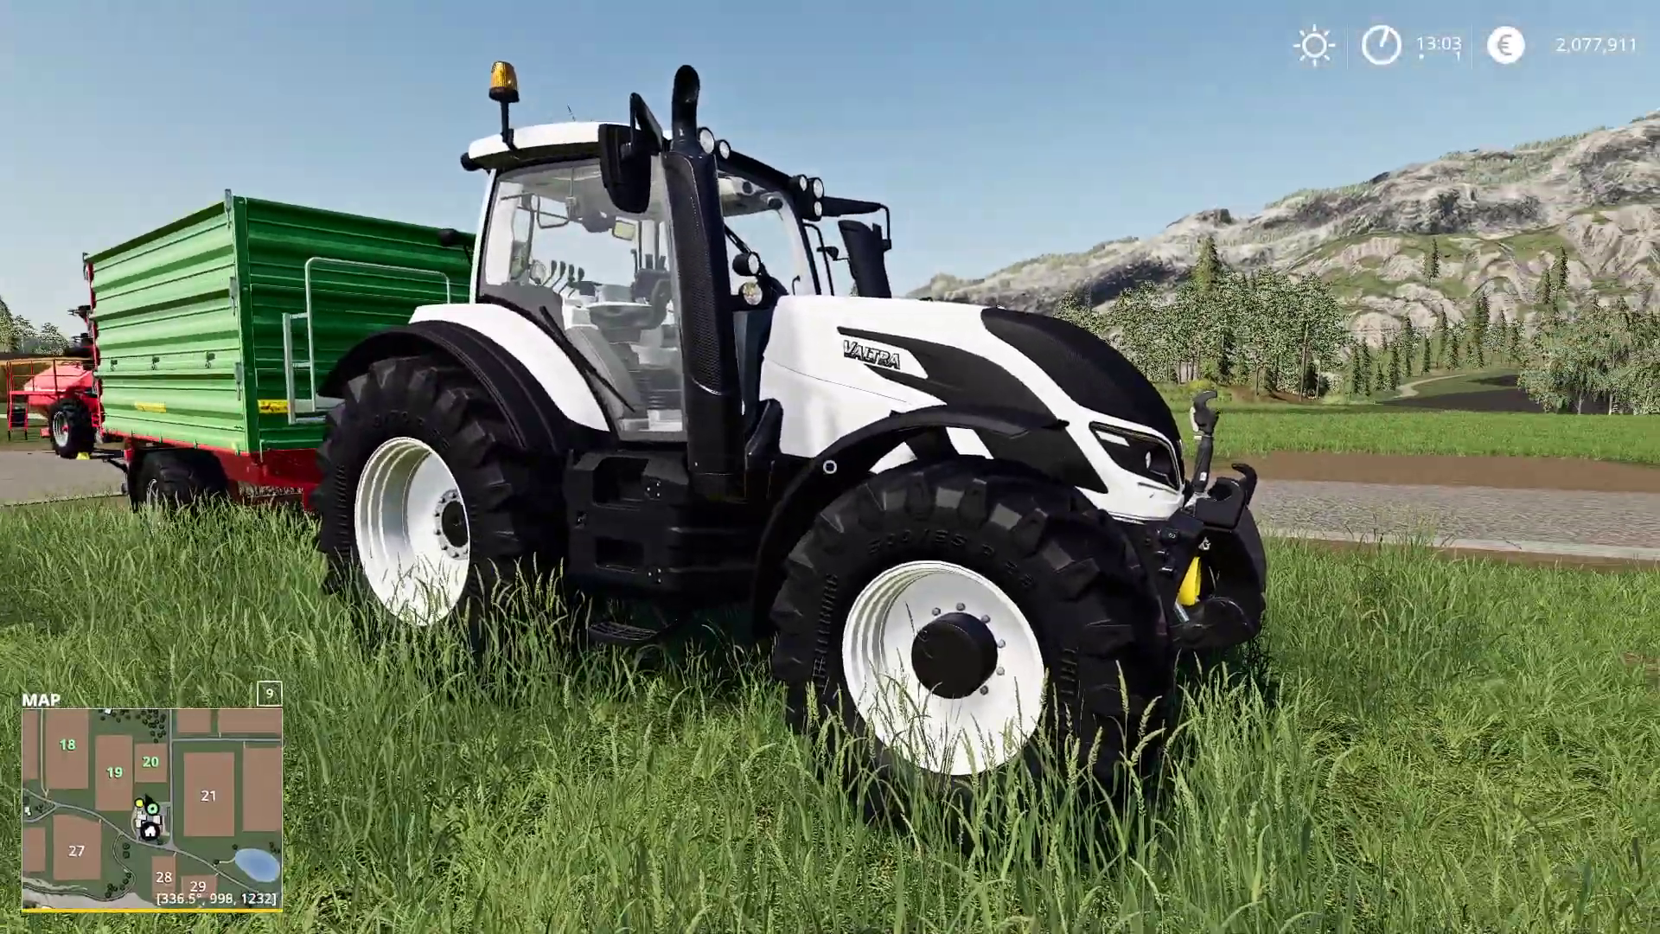
key(w)
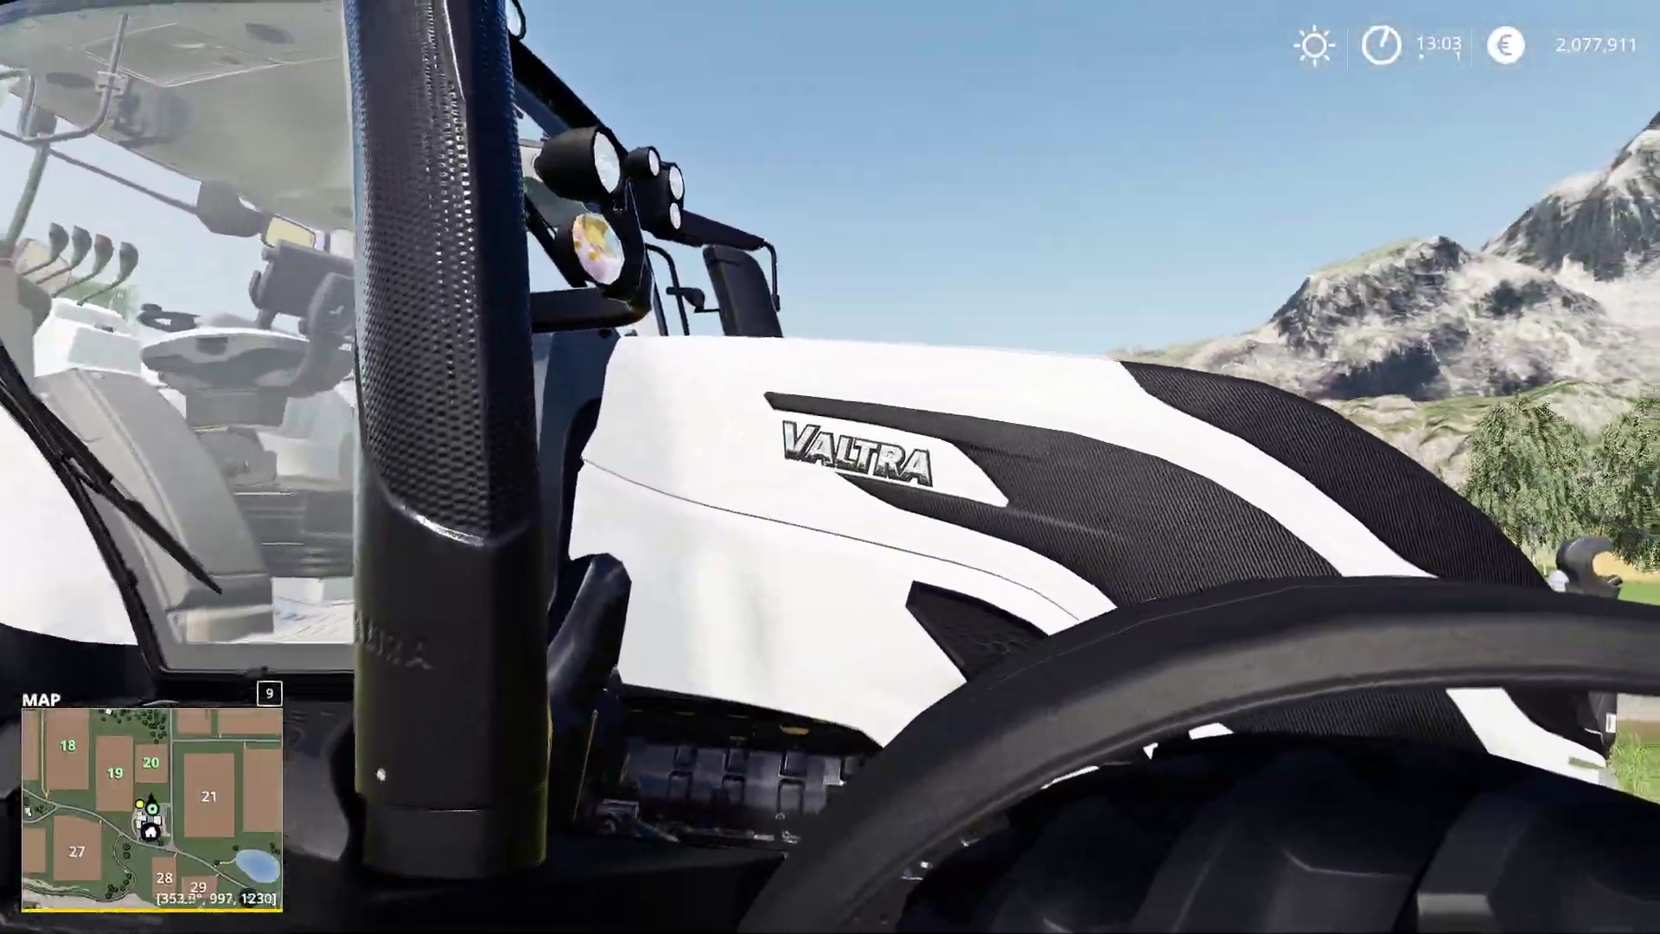
key(s)
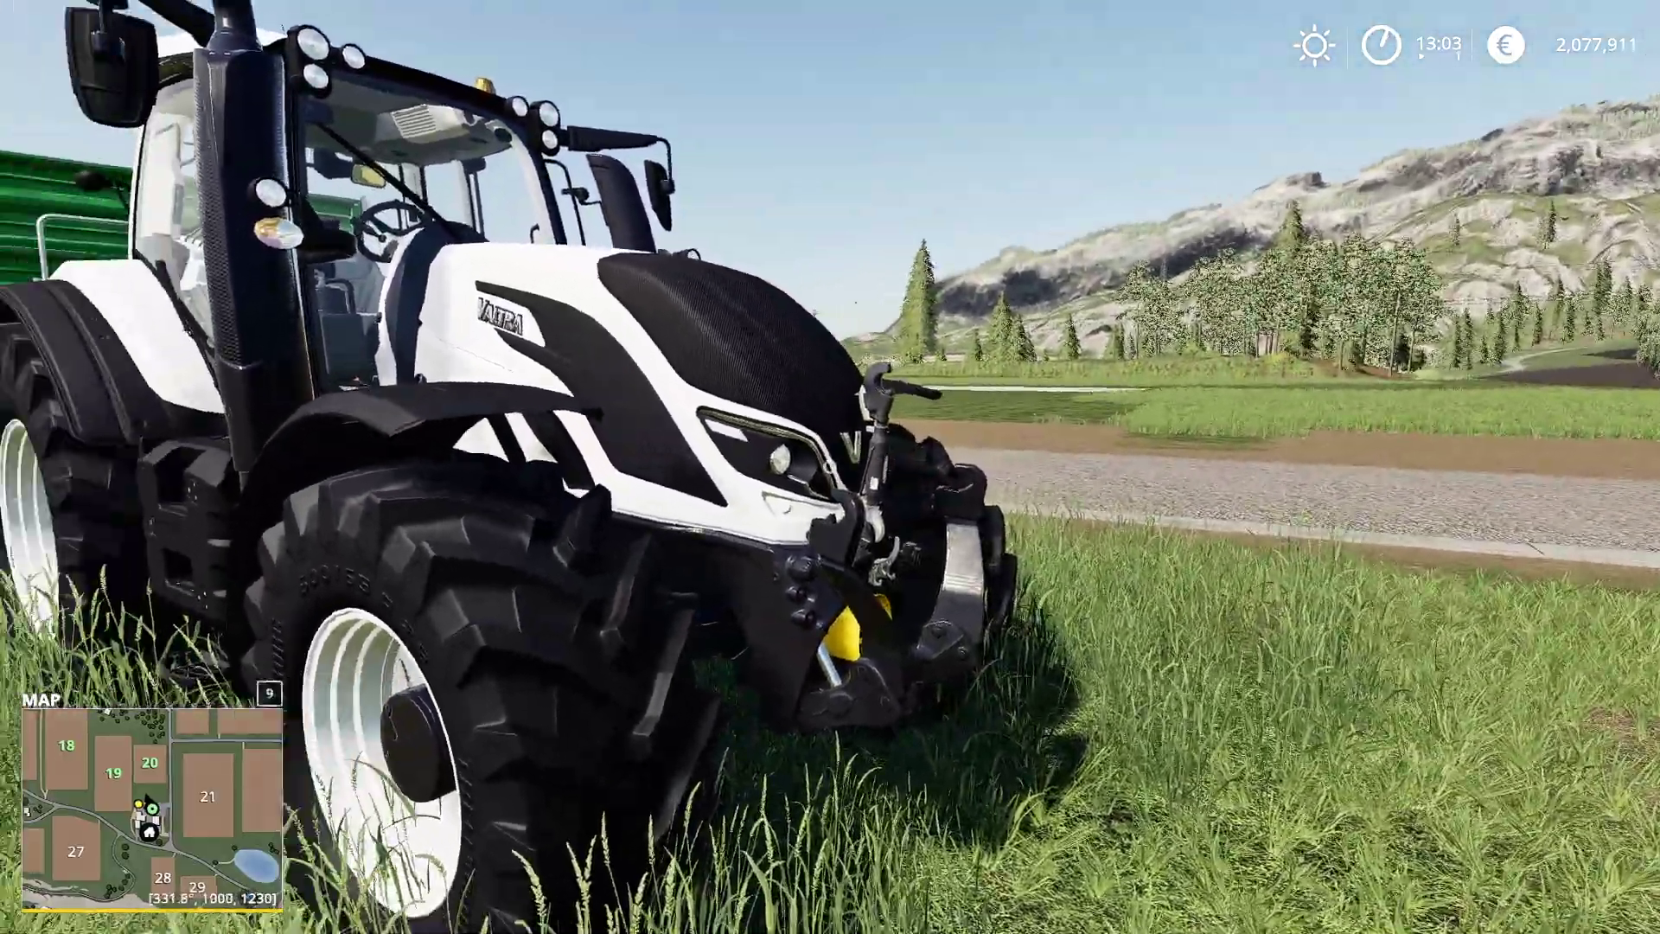
key(w)
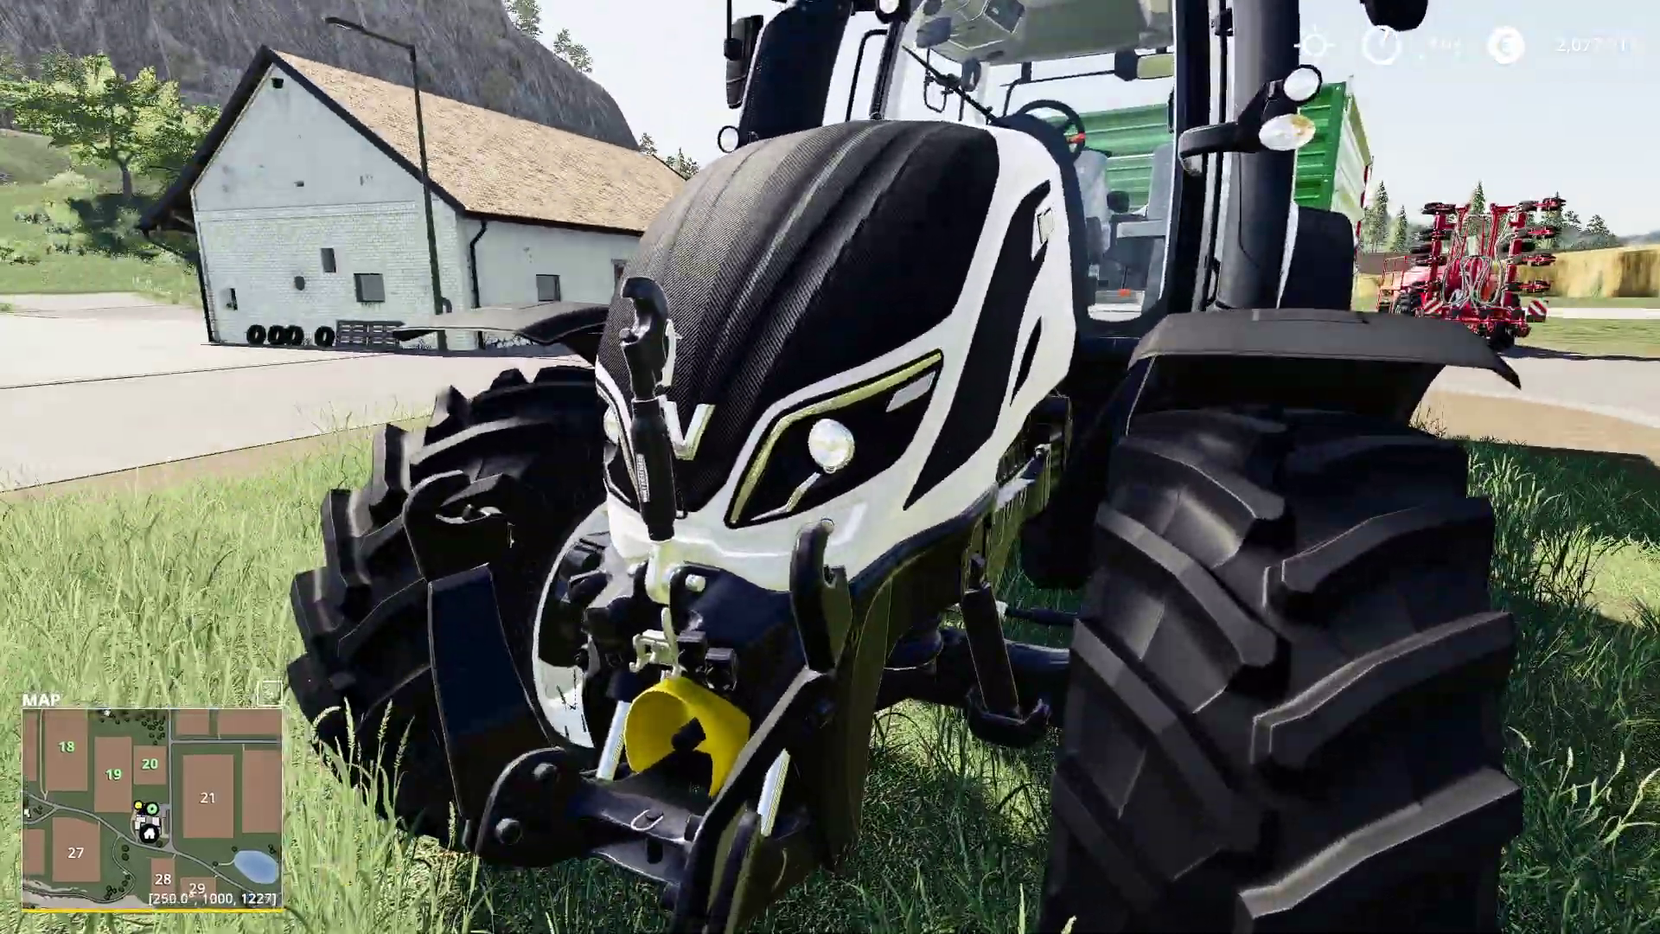
key(s)
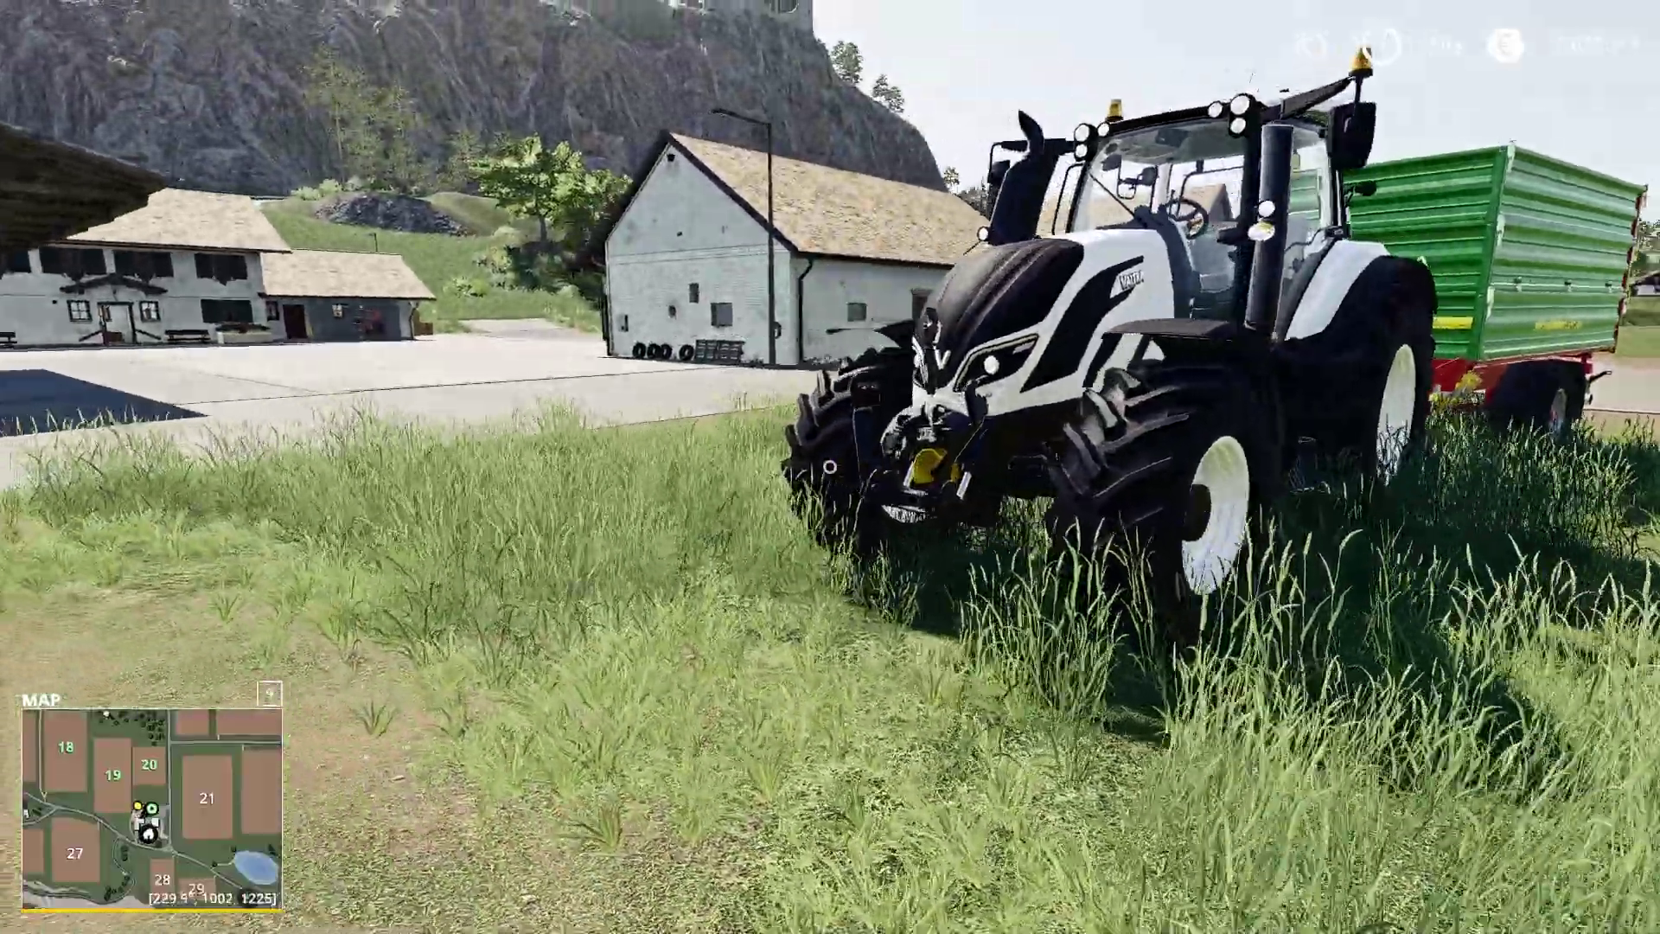
Find the 6R Series mod under Medium Tractors and buy it for €128,000
key(p)
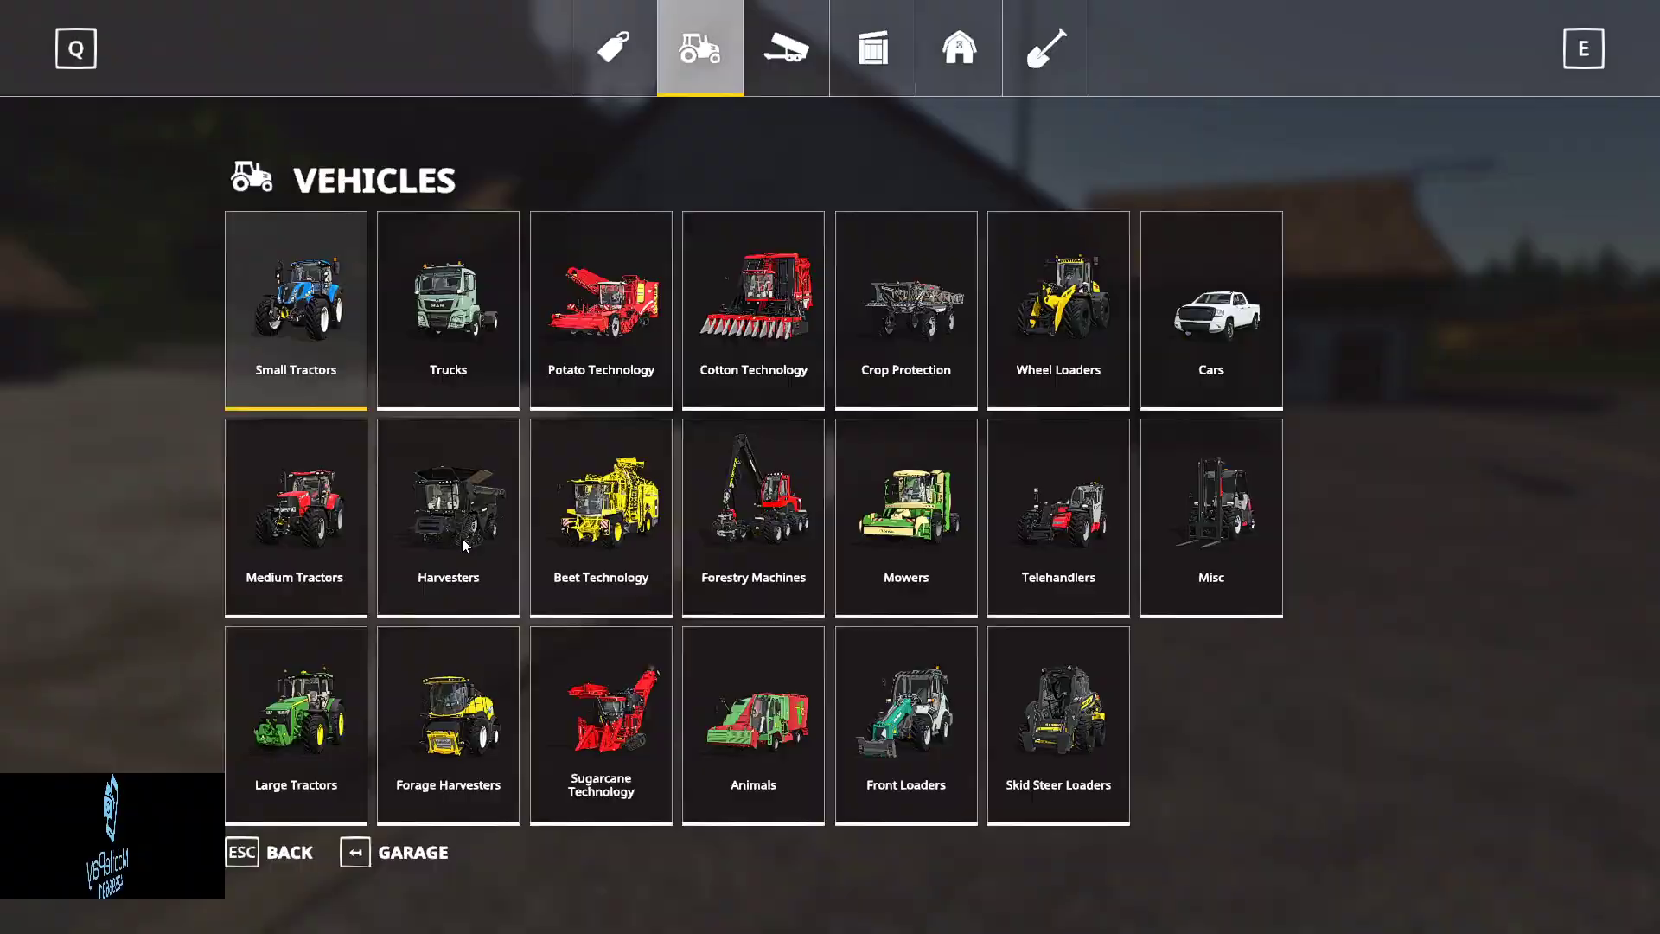
click(309, 692)
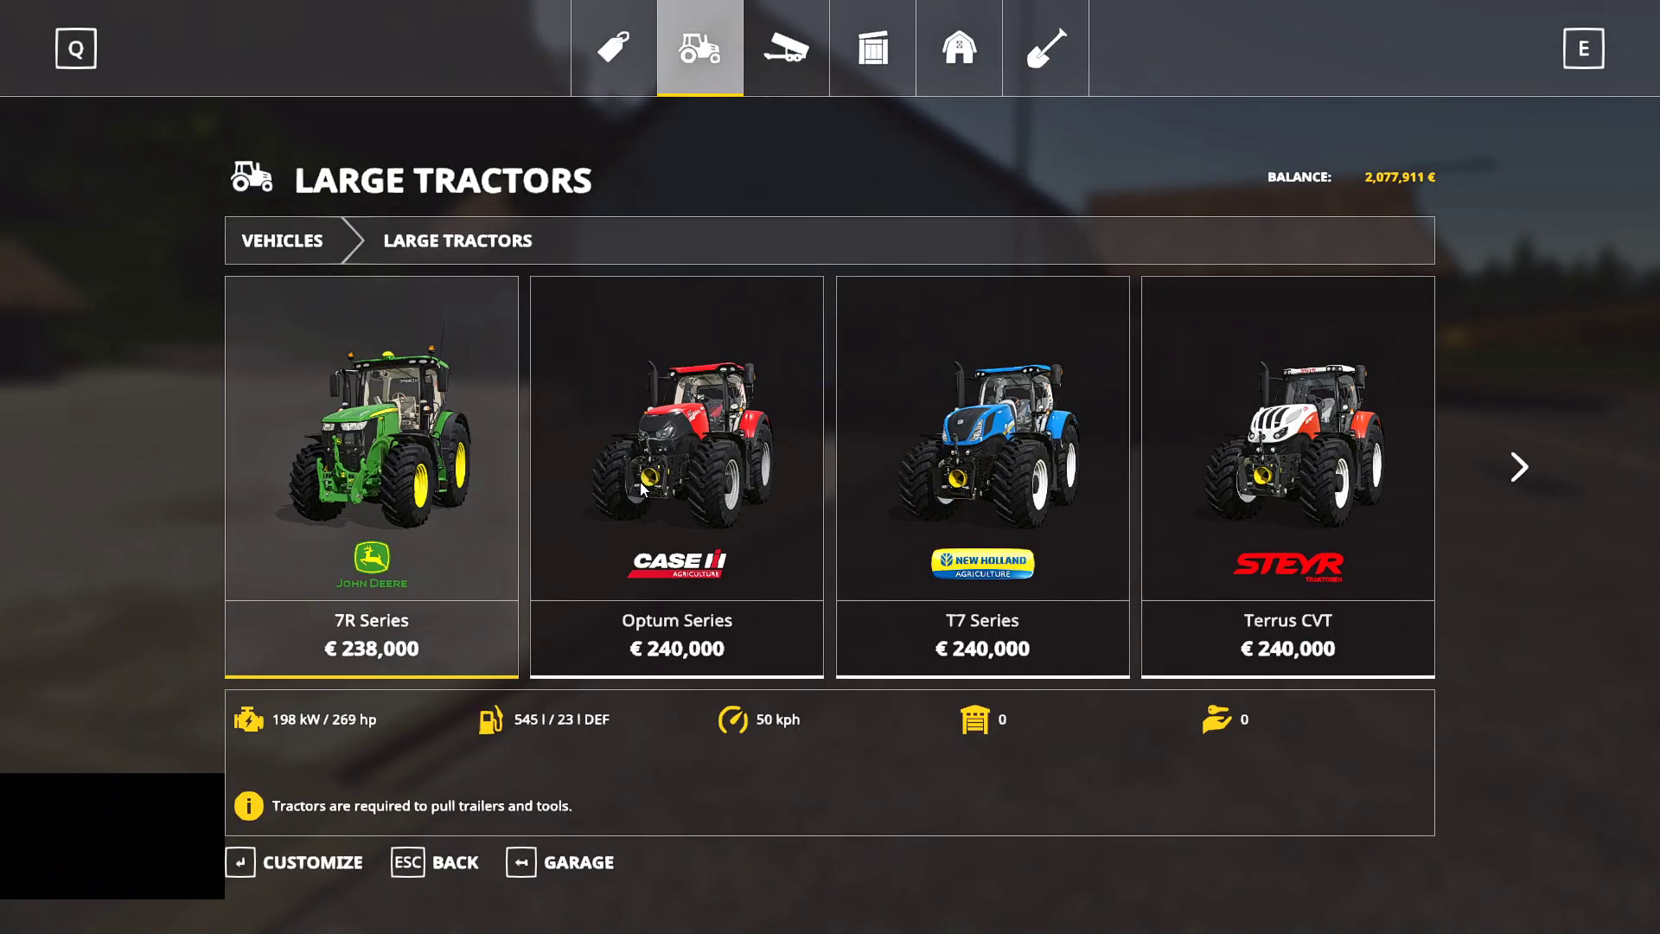
key(Escape)
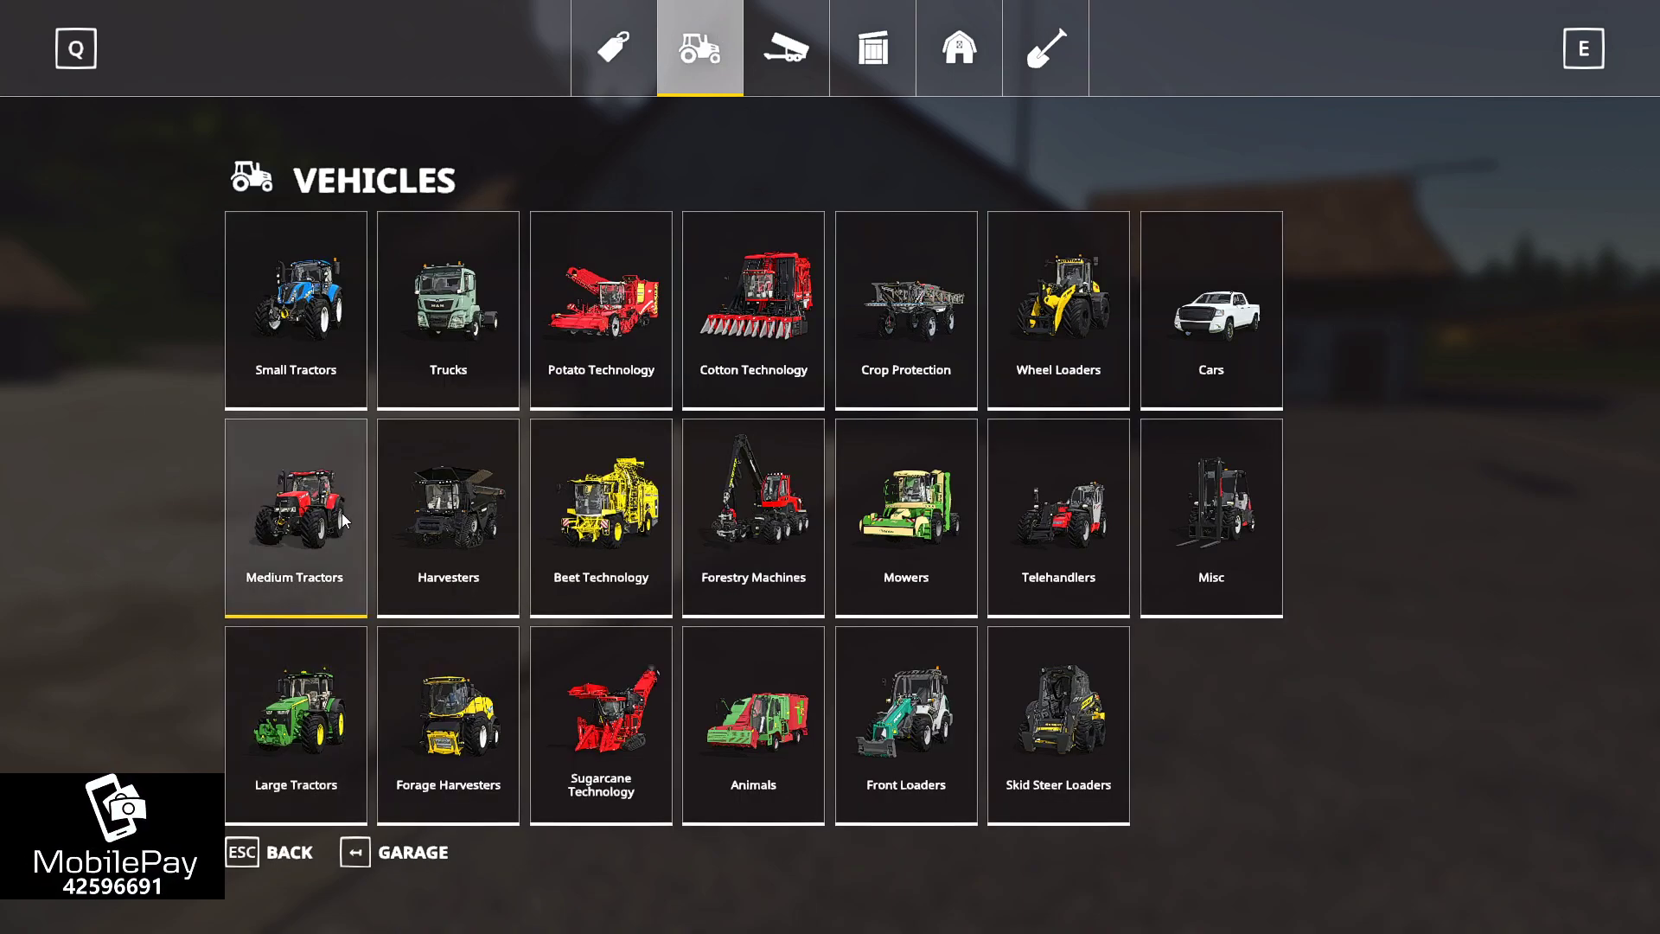
click(341, 512)
scroll(714, 507, down, 2)
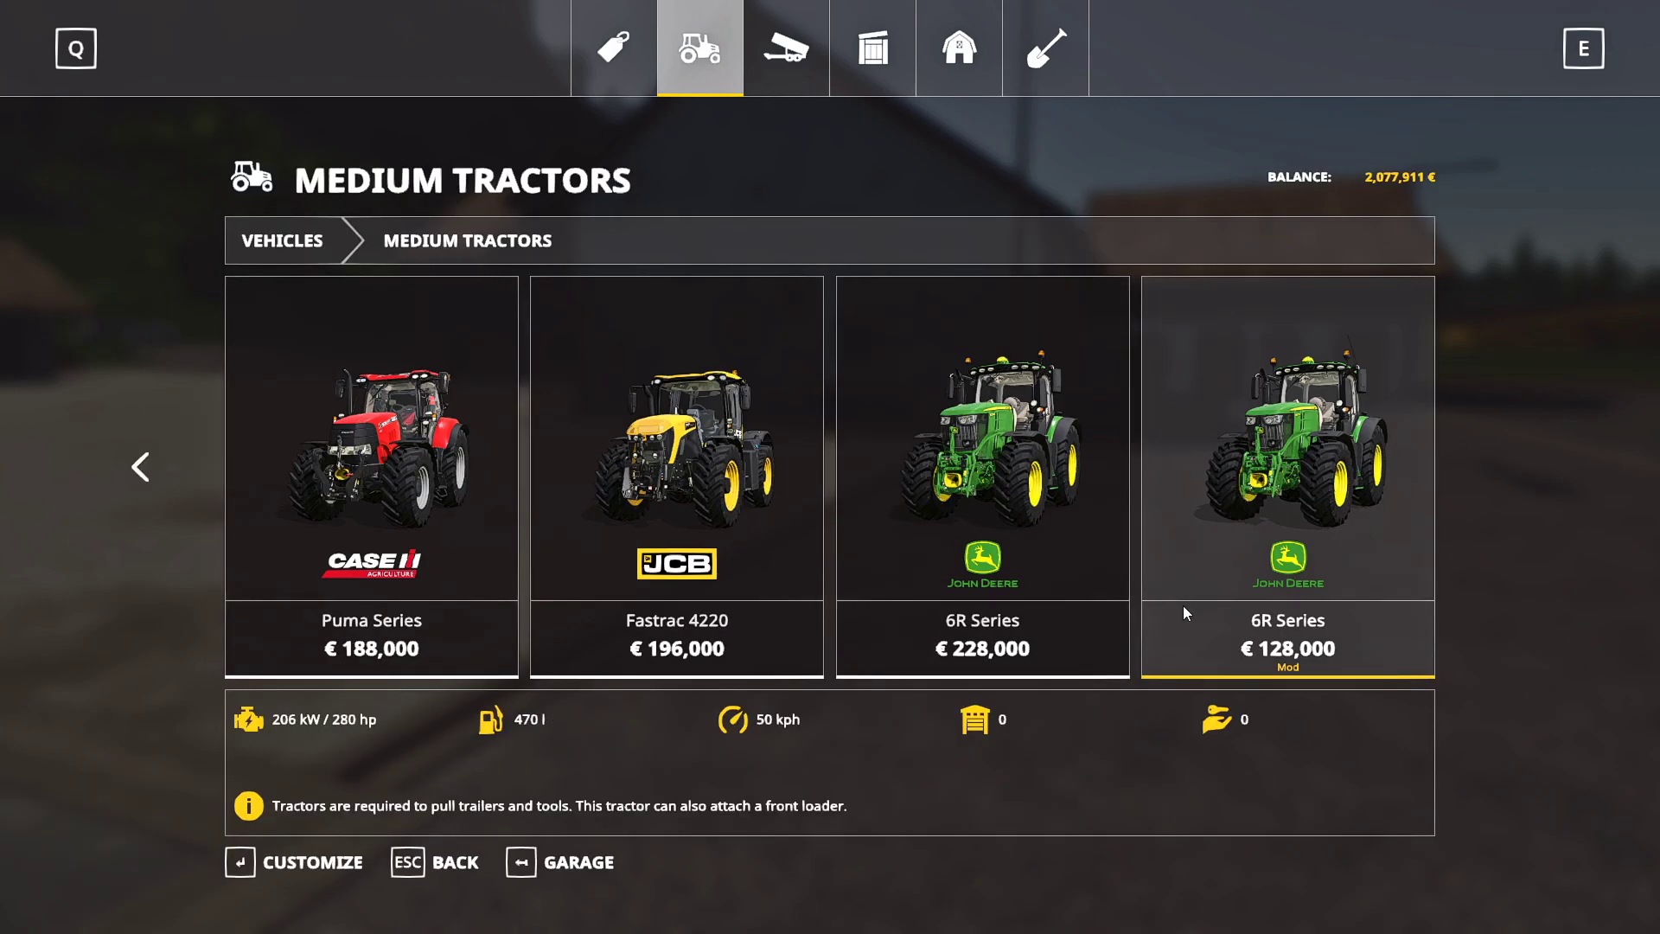
click(1315, 465)
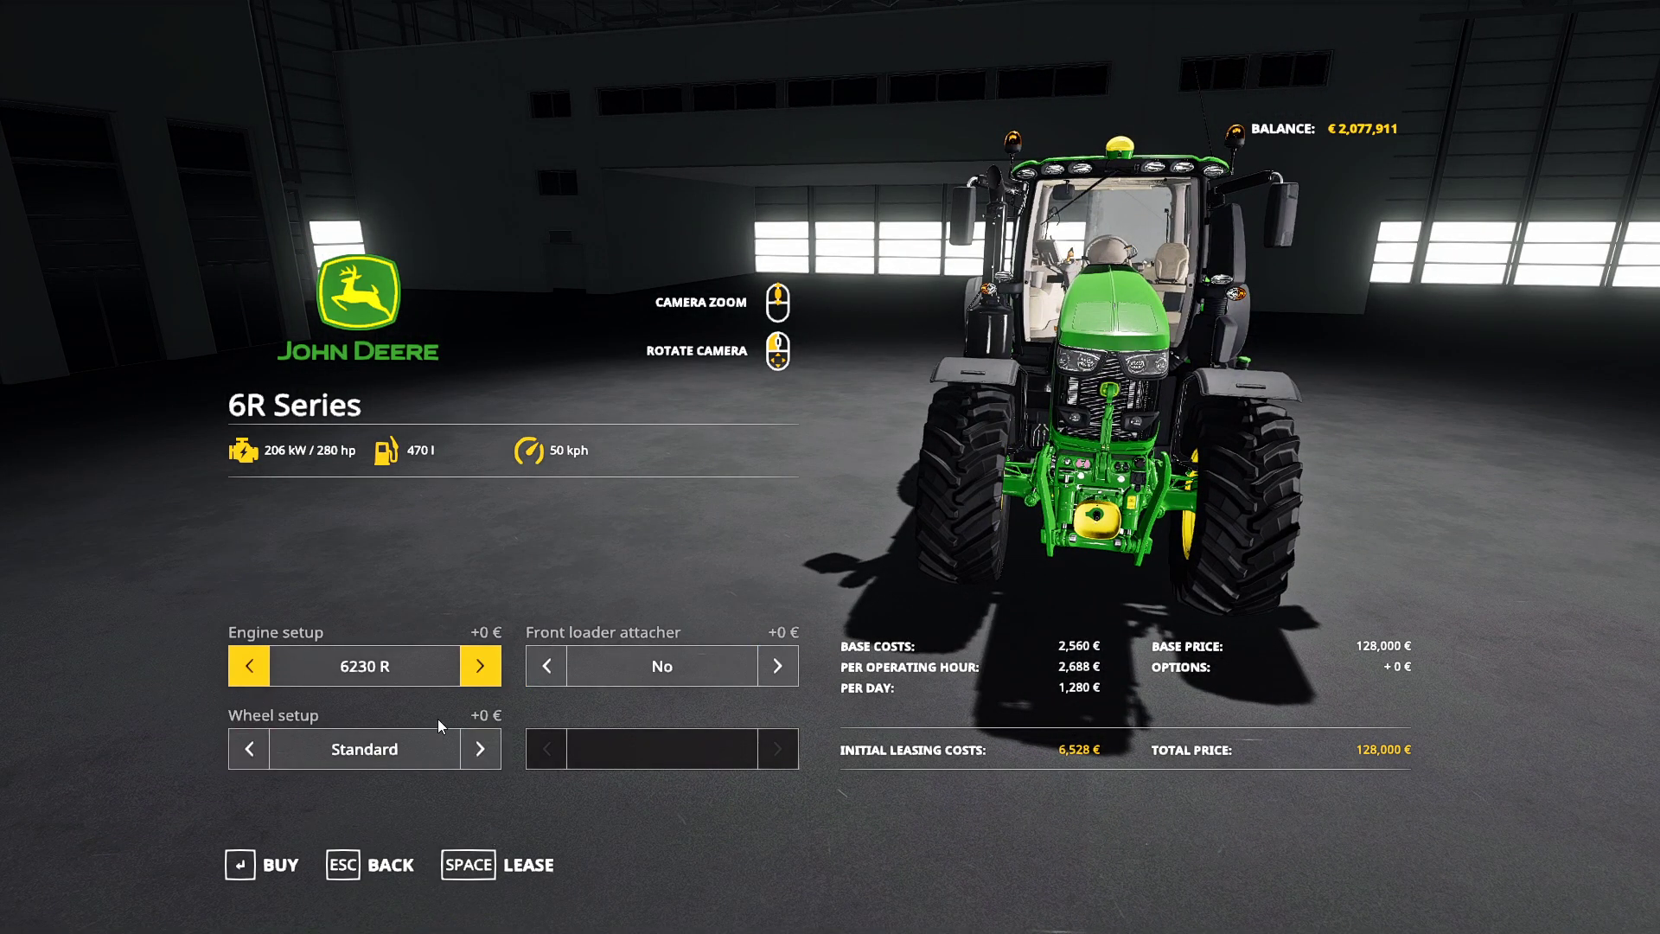
click(297, 862)
click(595, 592)
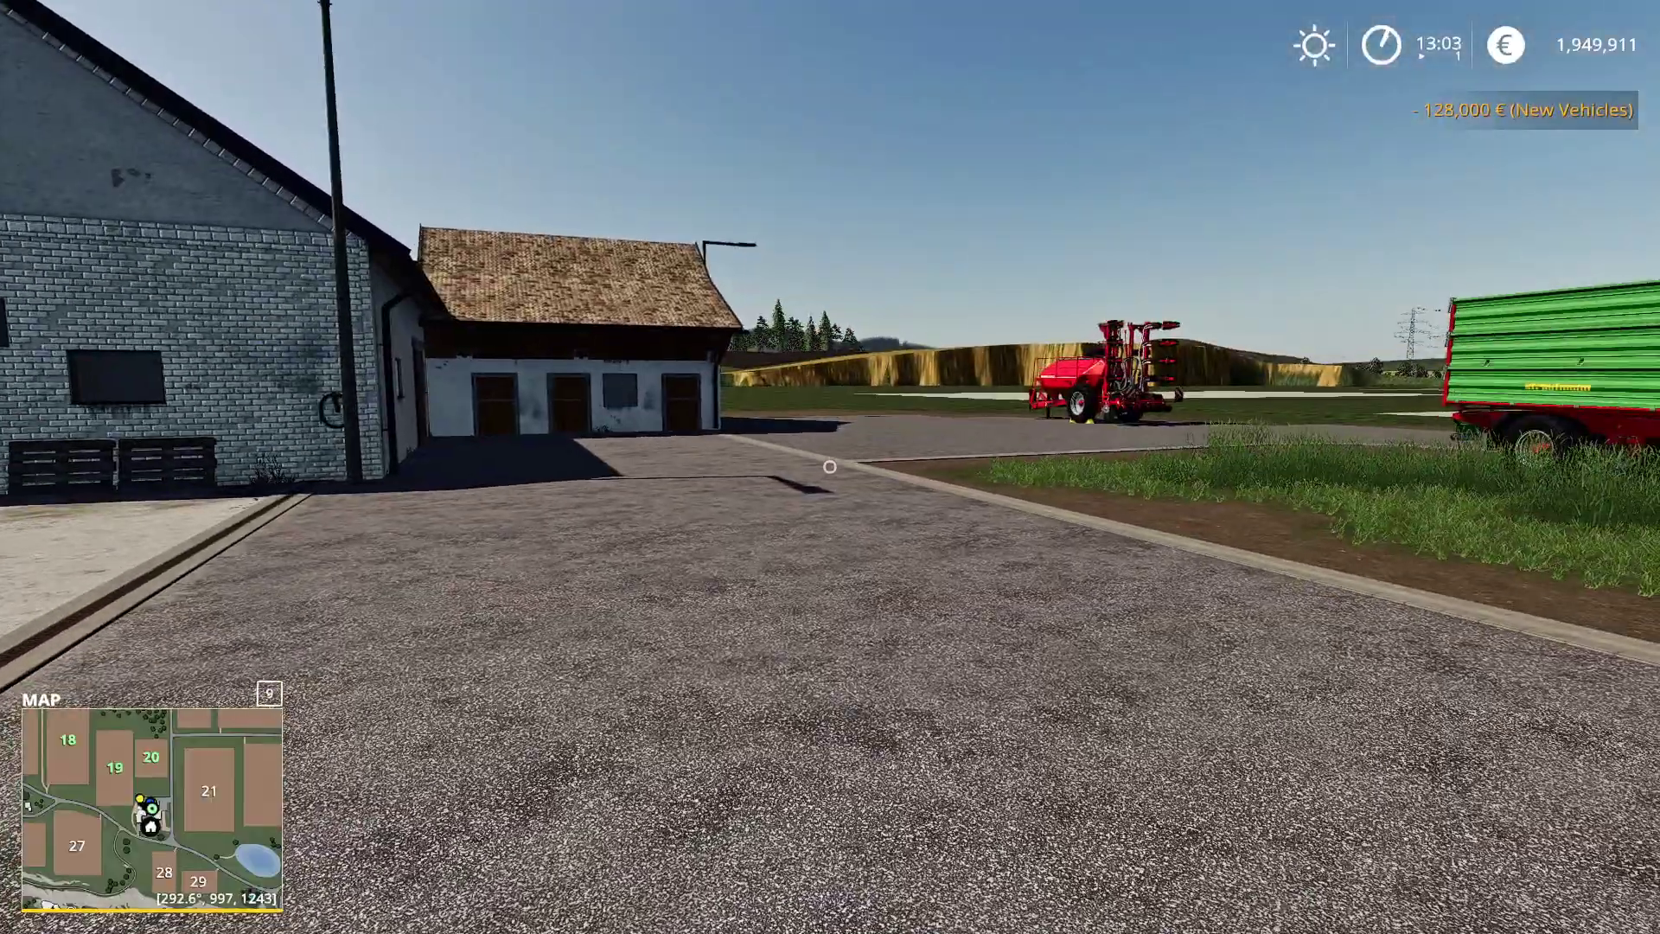
Set the time to 22:00 with the console, enter the 6230 R, and switch on its lights
key(Tab)
key(Tab)
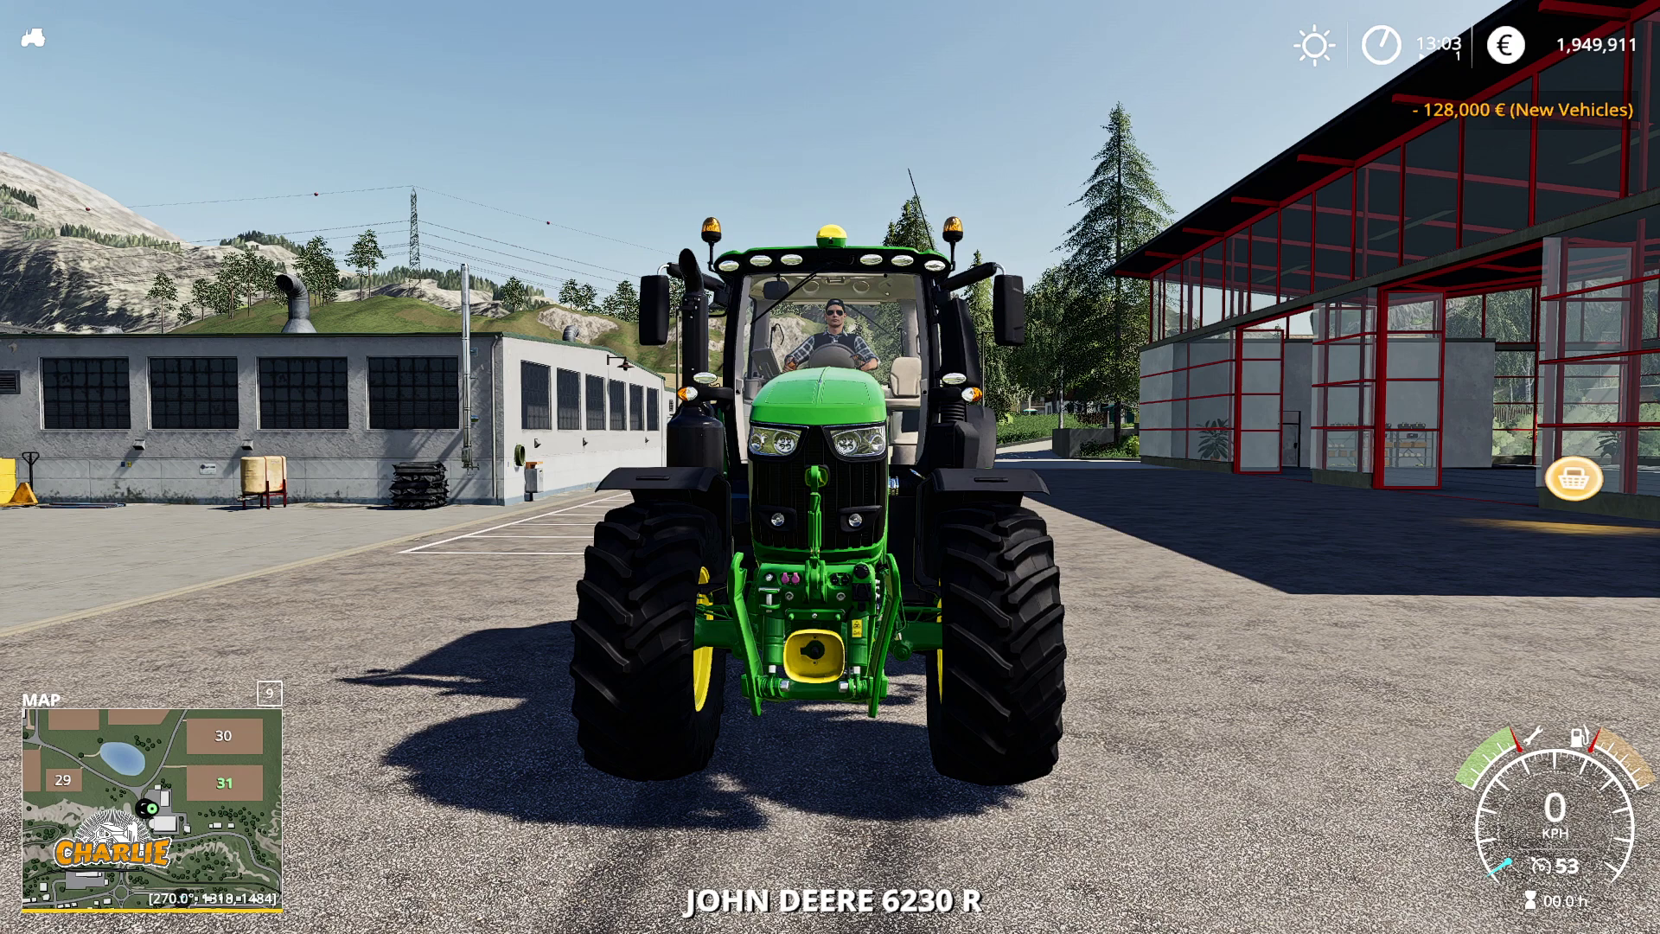
key(grave)
text(gsSetDayTime)
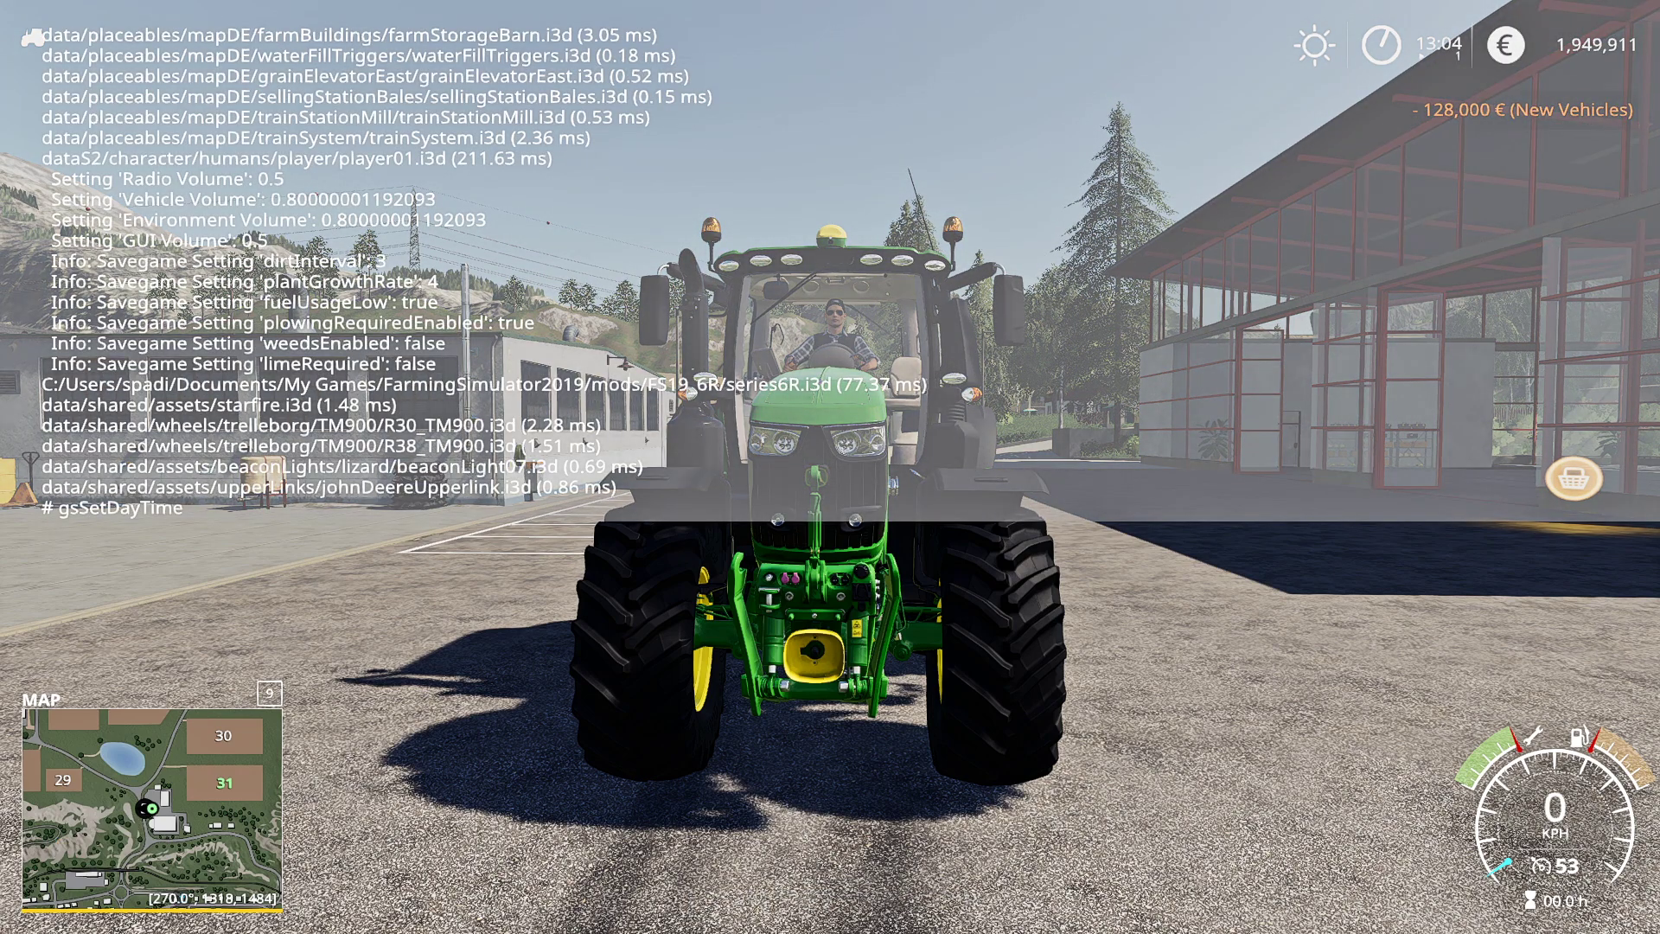
text(22)
key(Return)
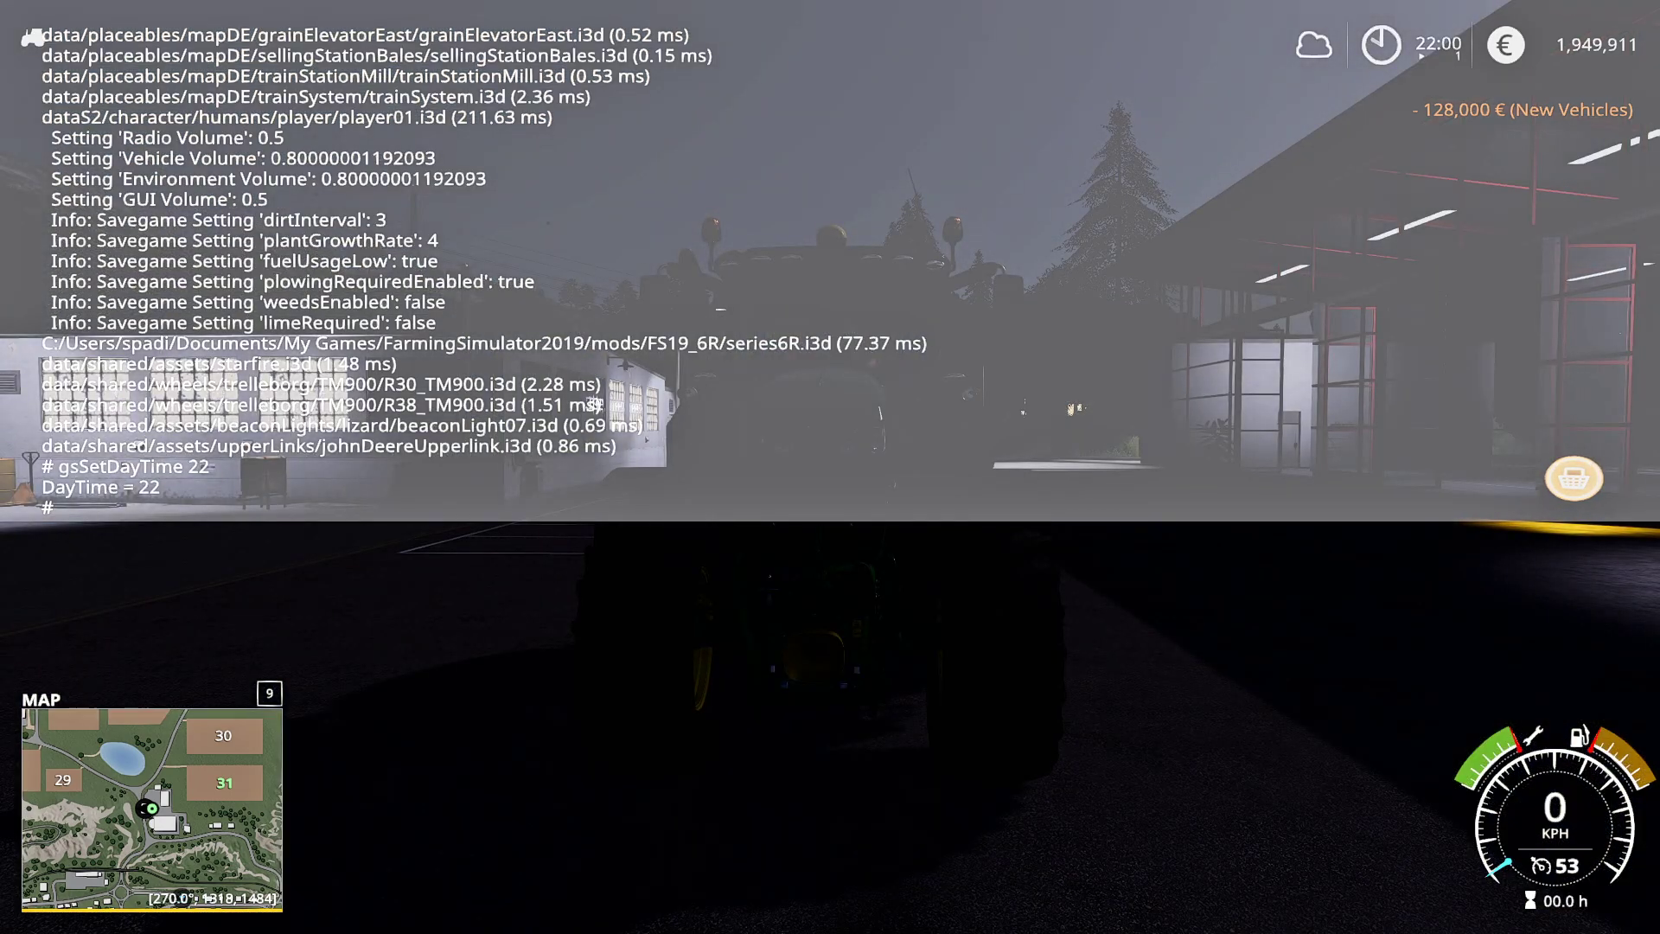
key(grave)
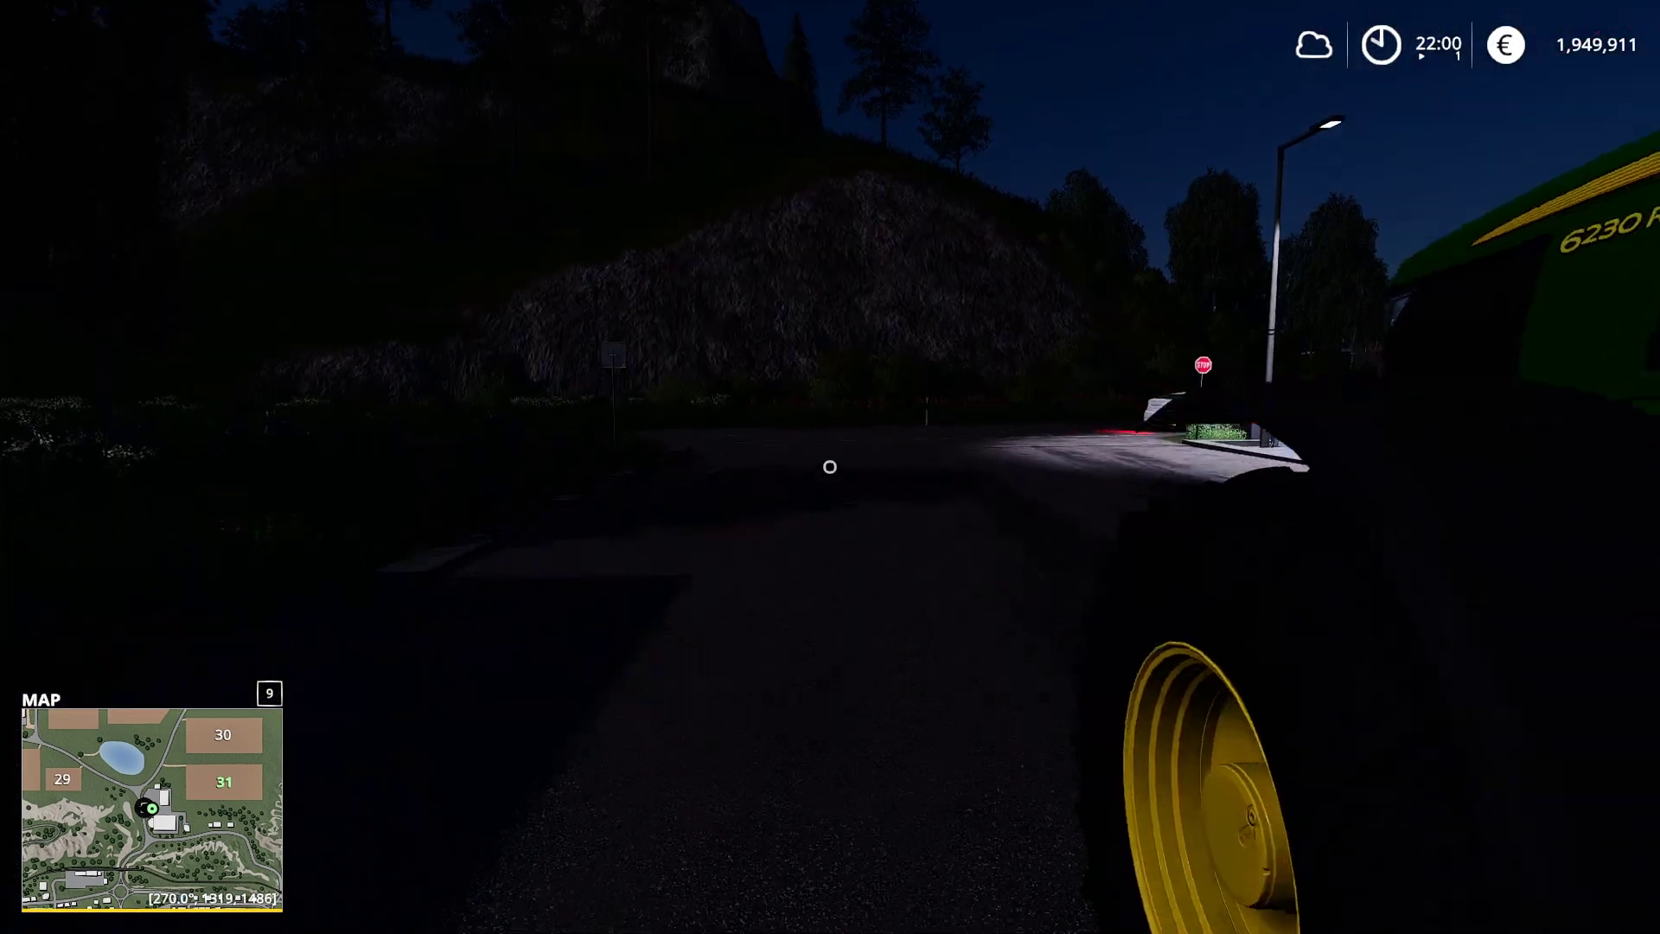
key(e)
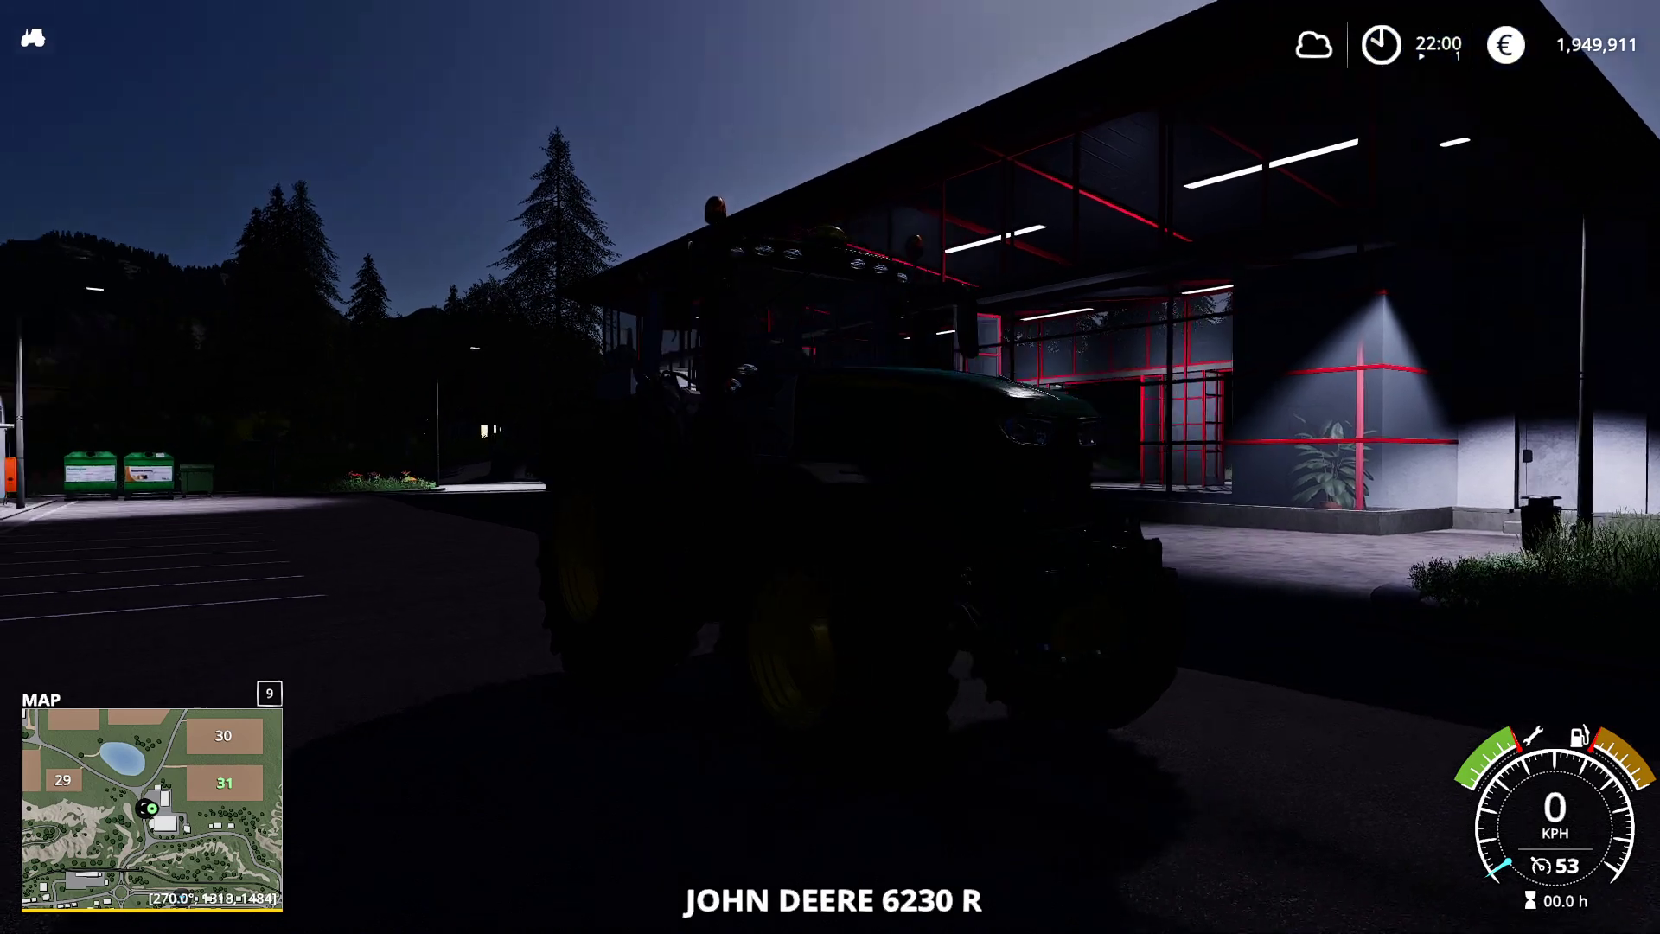
key(f)
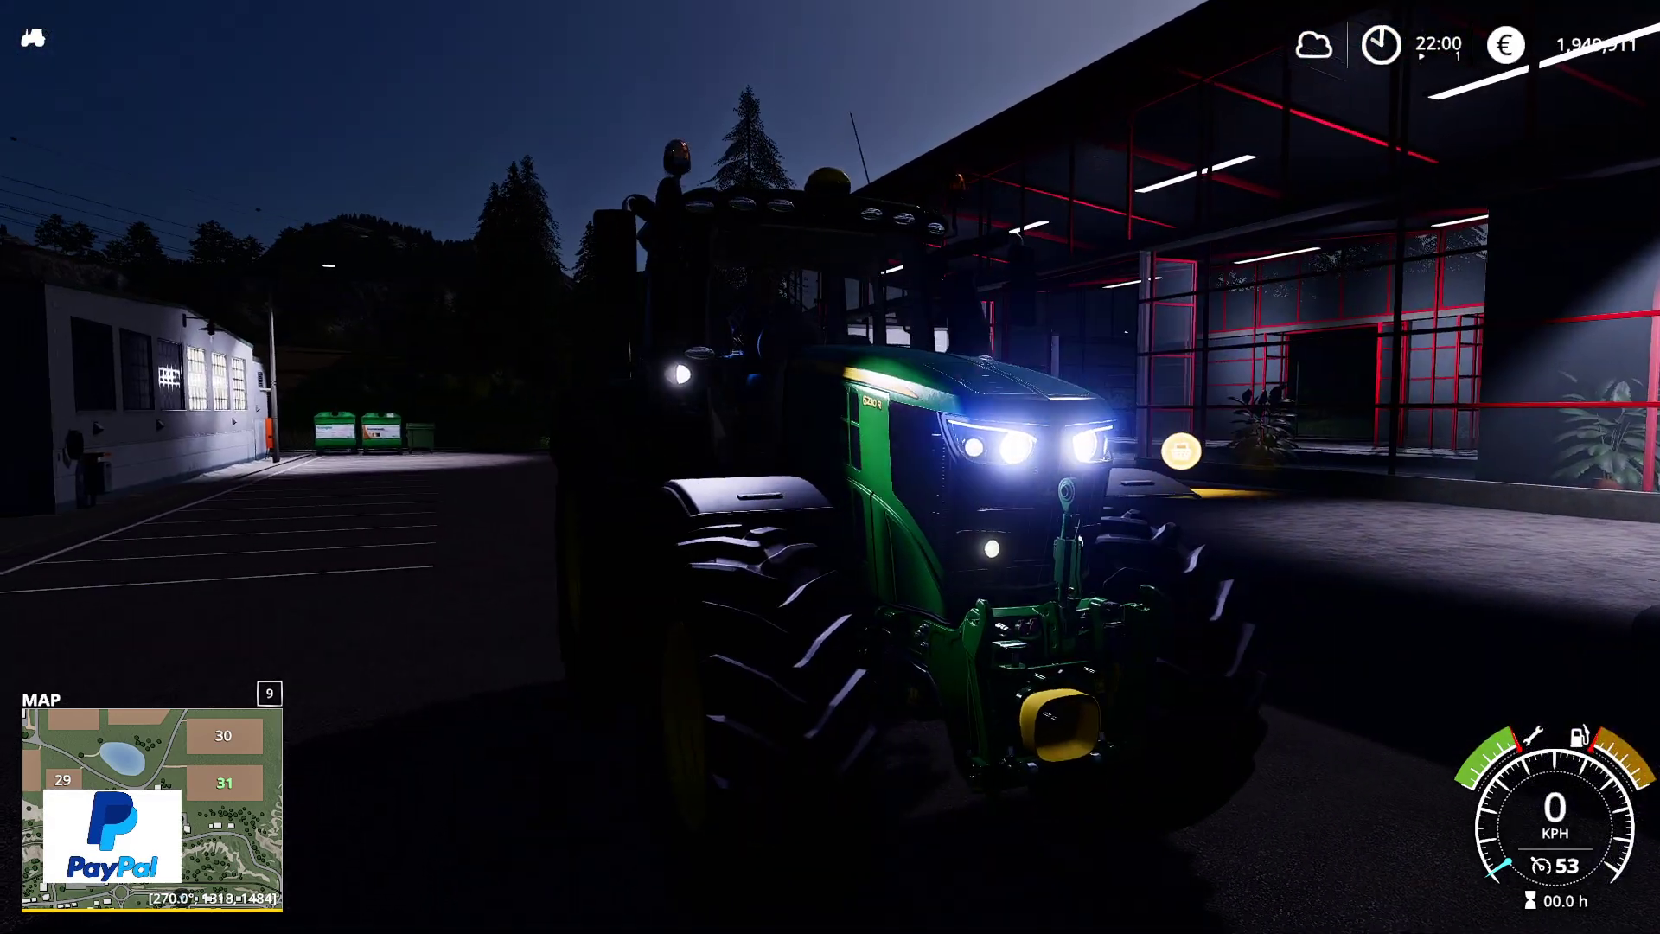
Cycle the John Deere 6230 R's lights until the headlights are off and only the blue angel-eye rings glow
key(l)
key(l)
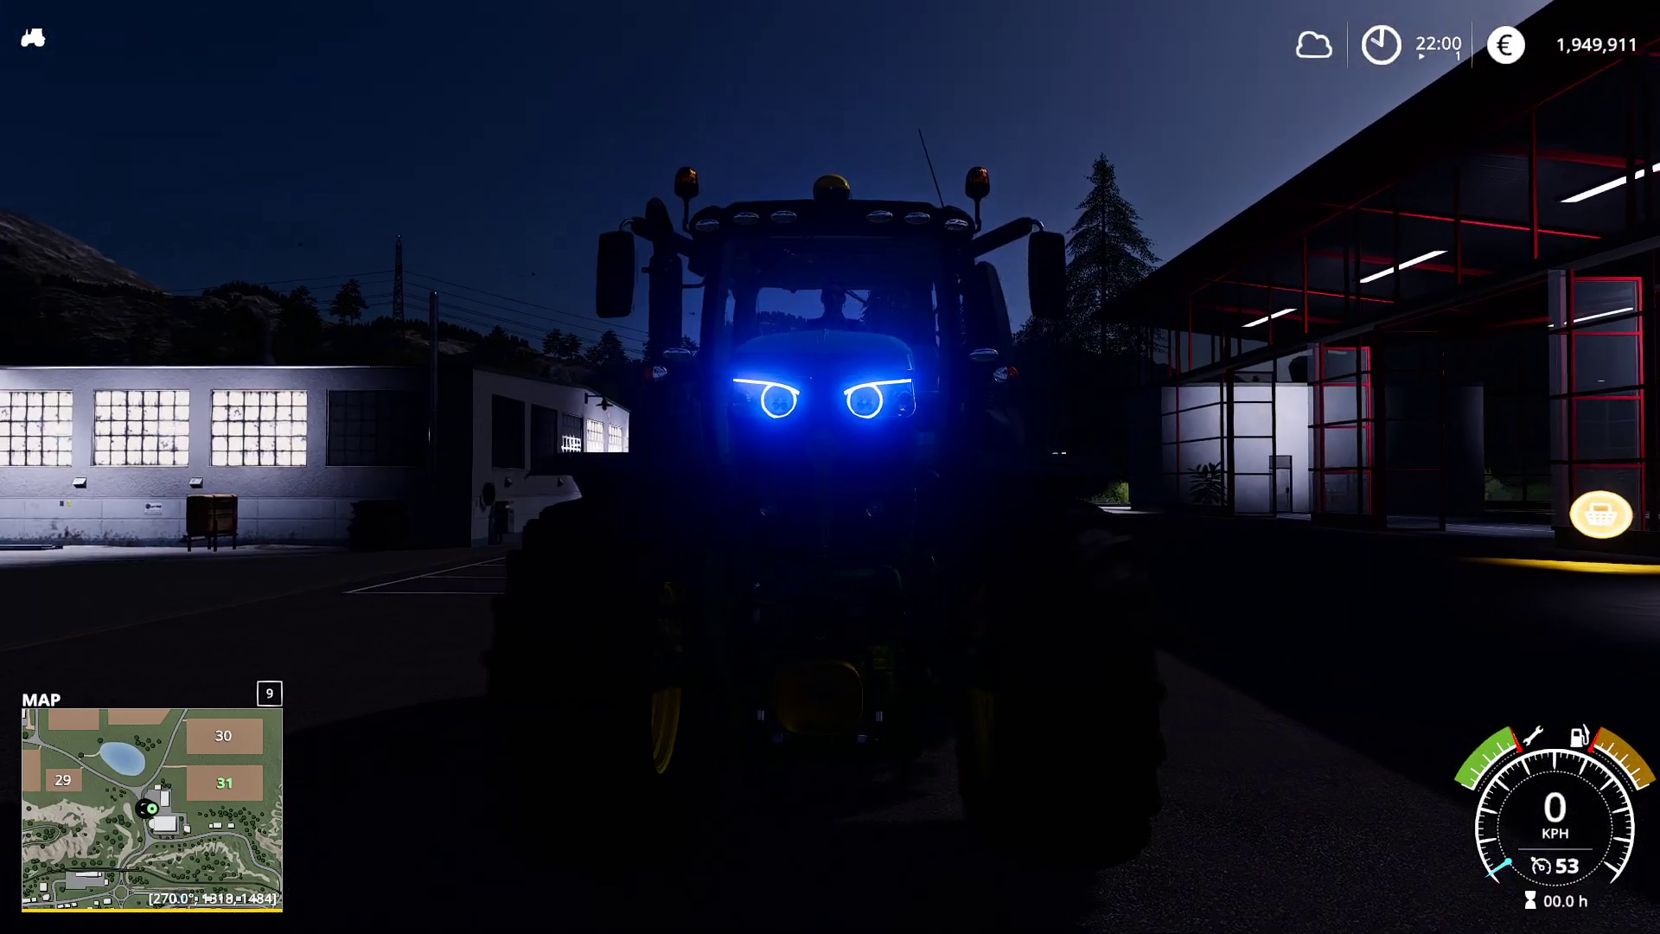
key(l)
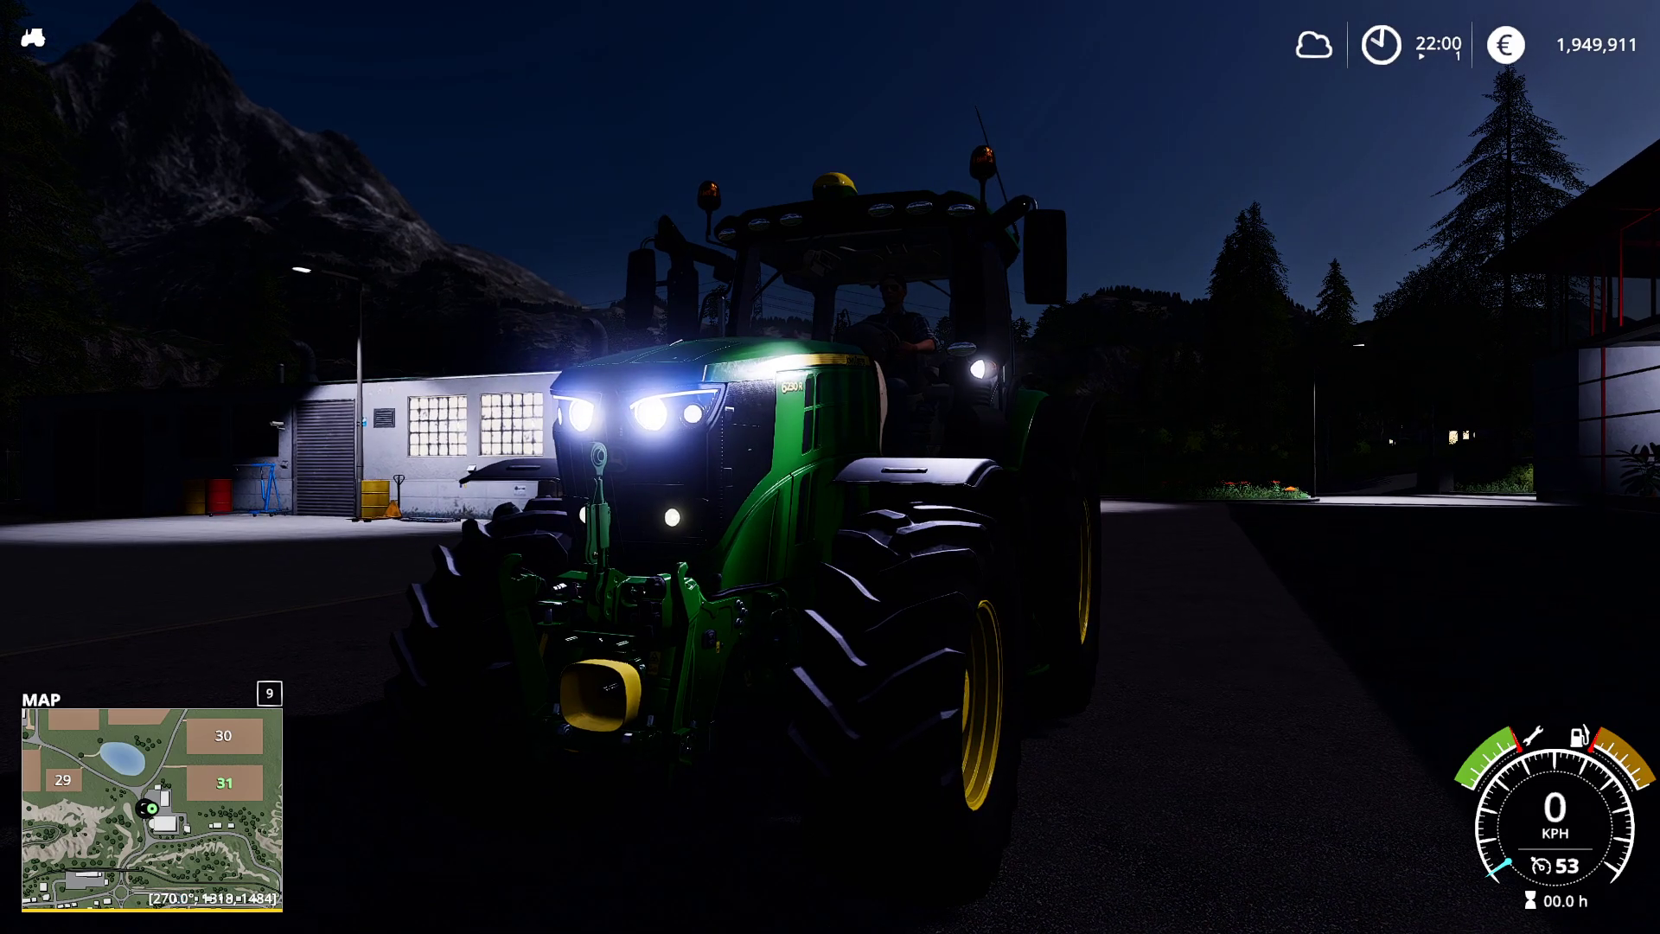
key(l)
key(l)
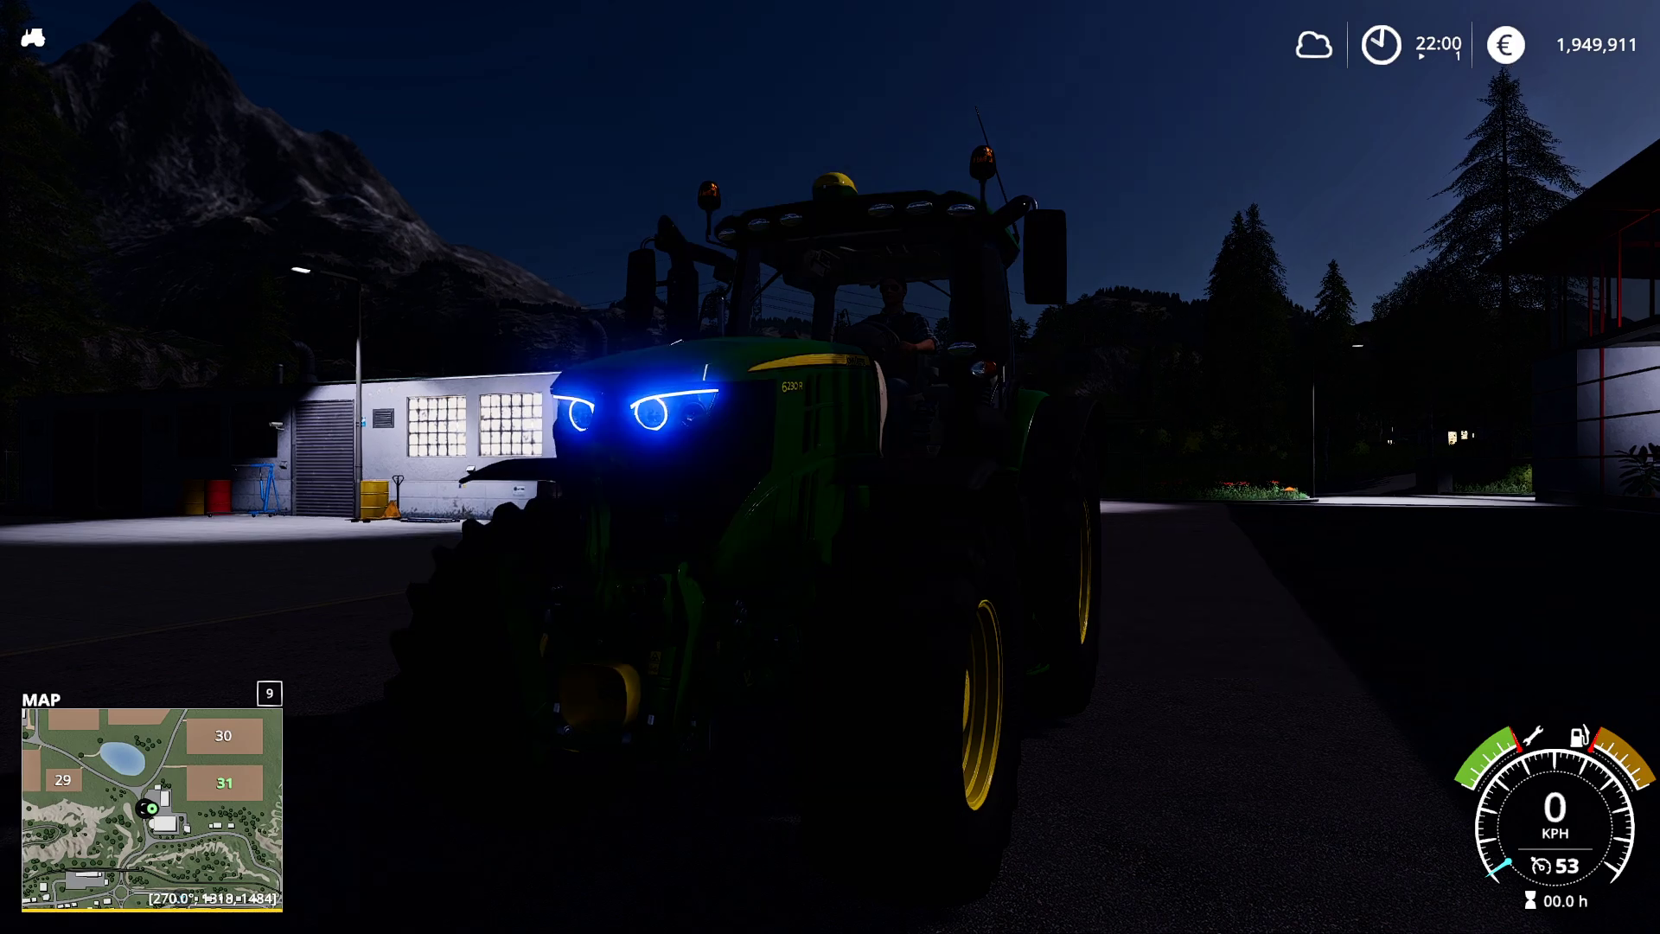